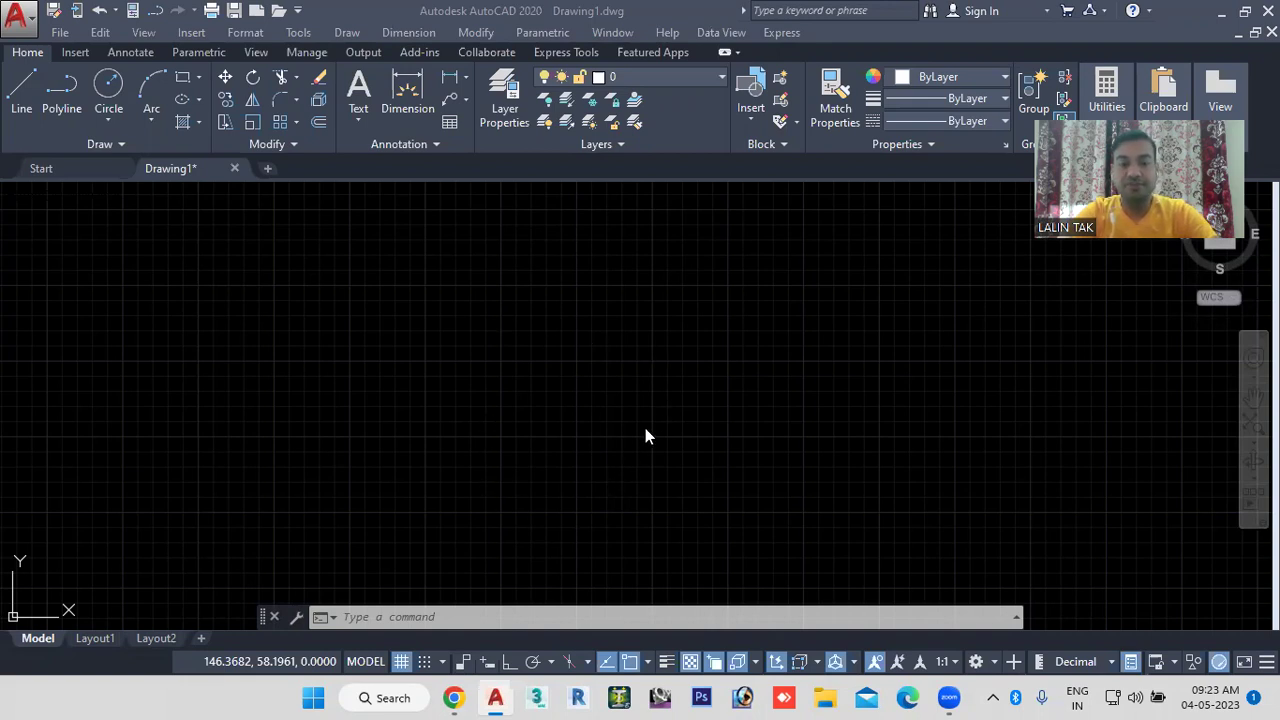
# Step: Configure the drawing units to decimal lengths with precision 0 and millimeters as the insertion scale
pyautogui.click(418, 615)
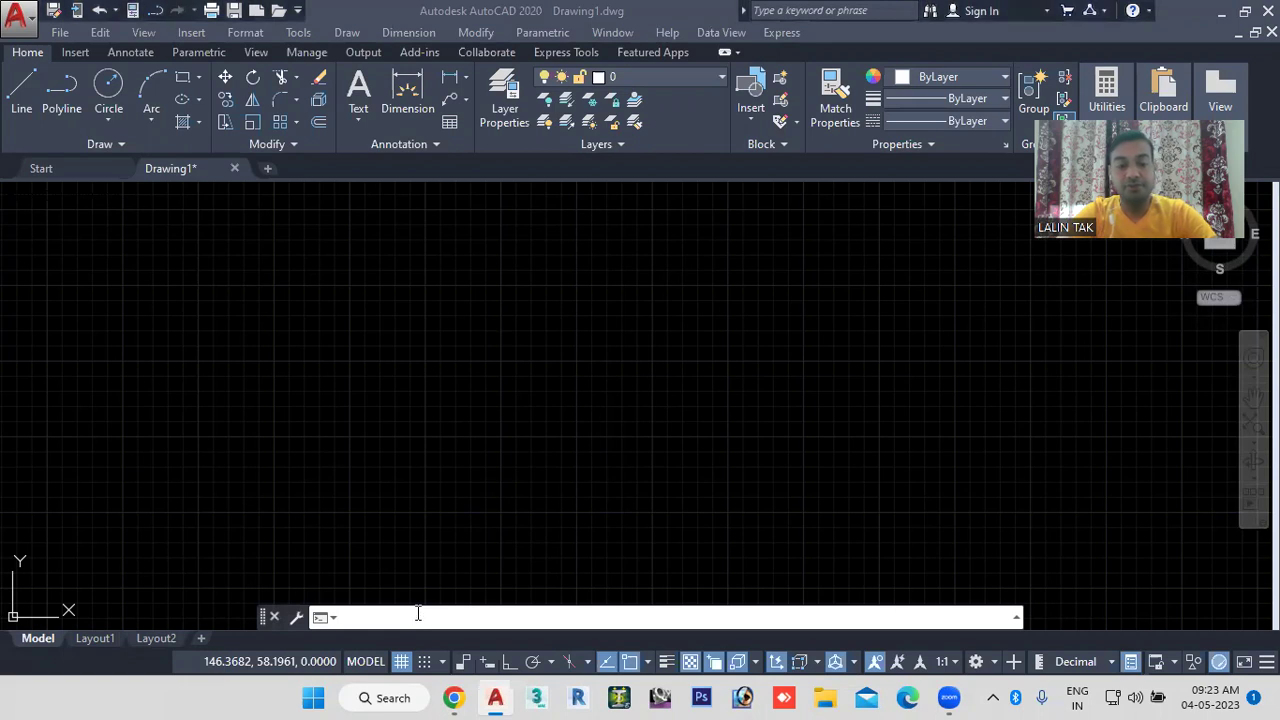
pyautogui.write('u')
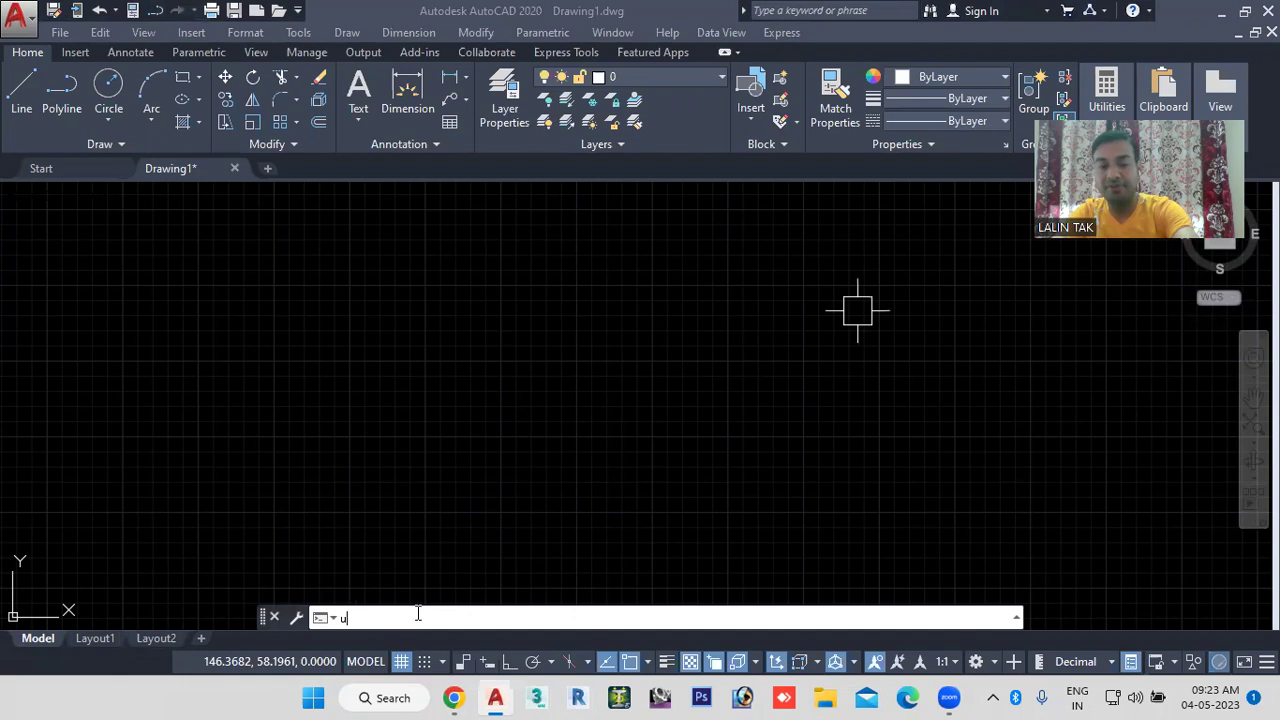
pyautogui.write('n')
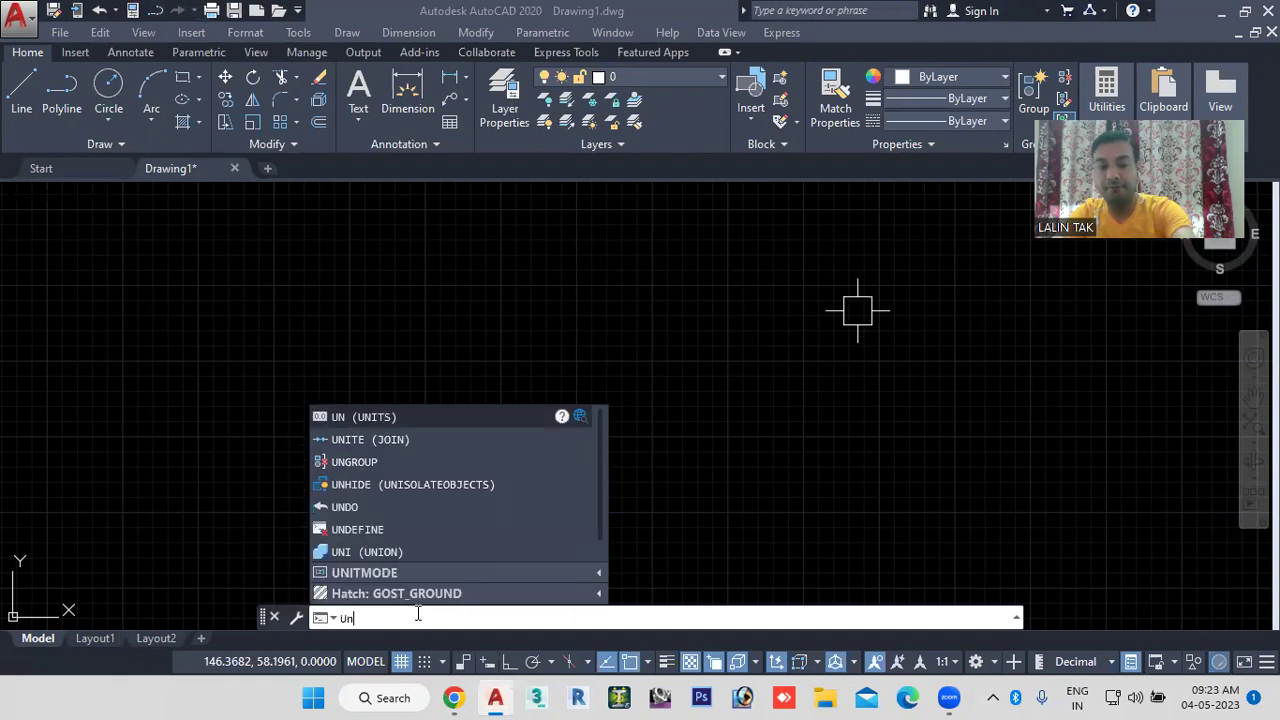
pyautogui.press('Return')
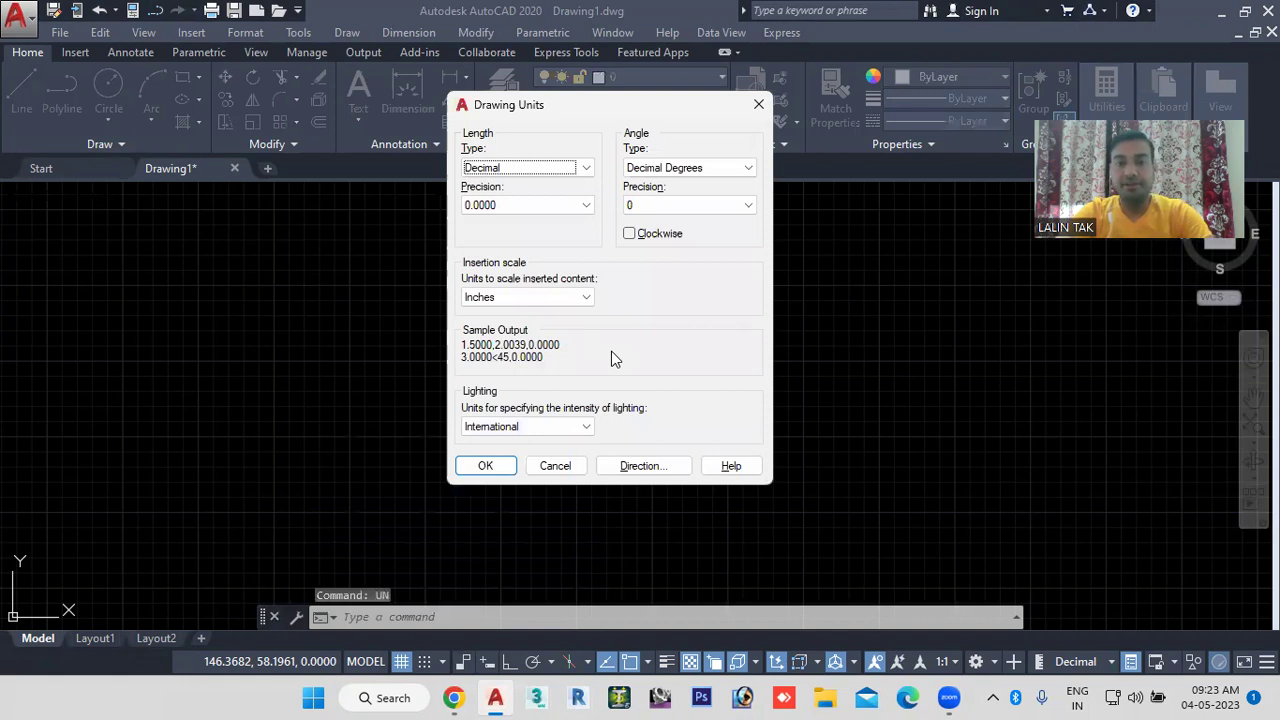
pyautogui.click(587, 170)
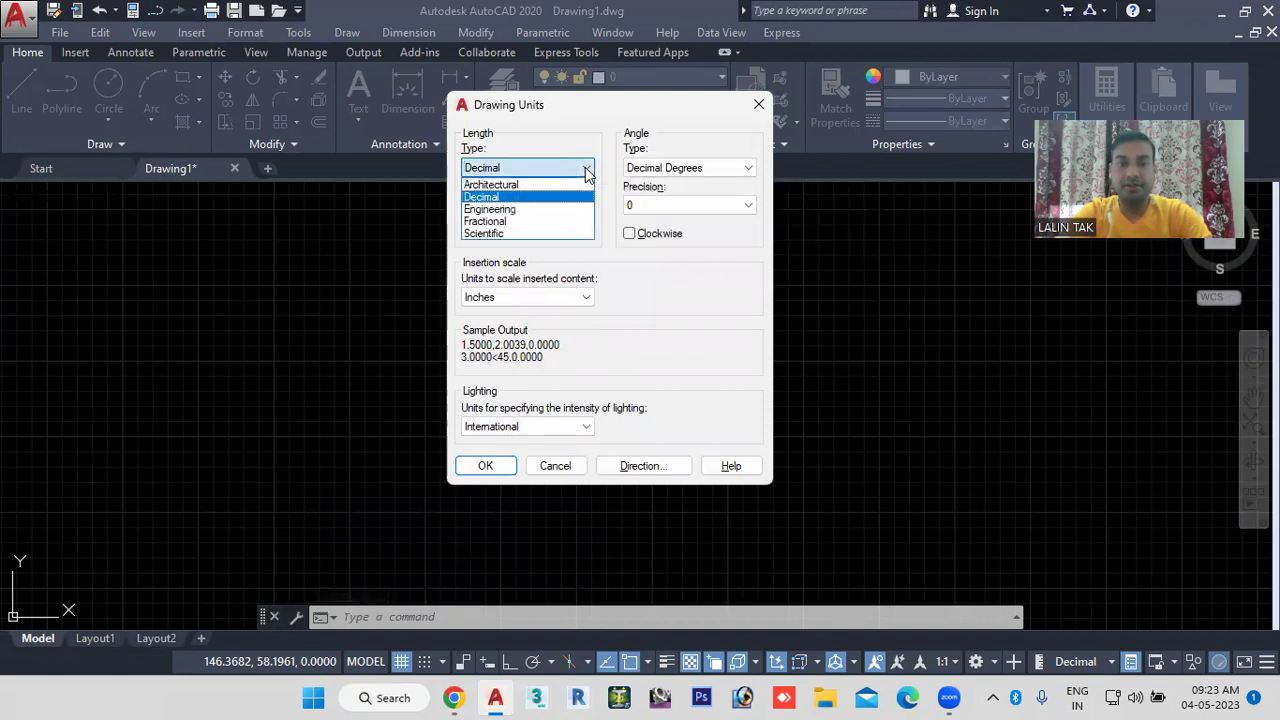
pyautogui.click(527, 197)
pyautogui.click(508, 206)
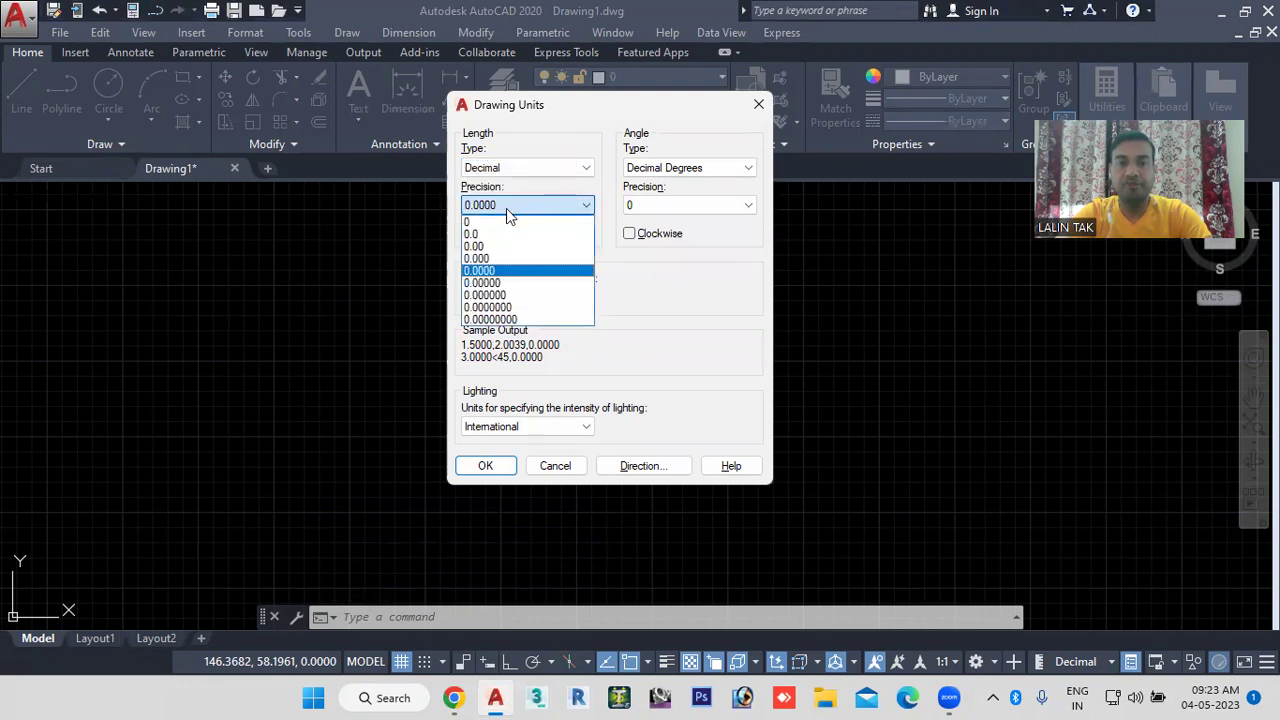
pyautogui.click(483, 223)
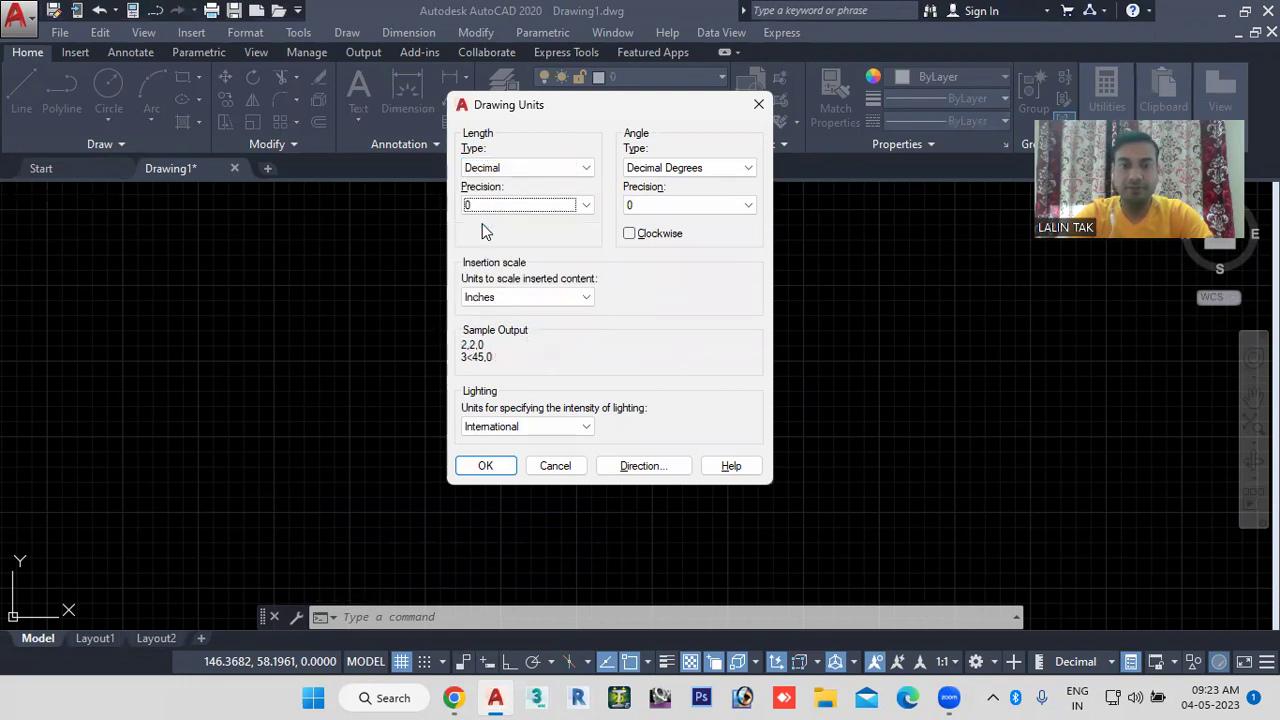
pyautogui.click(528, 298)
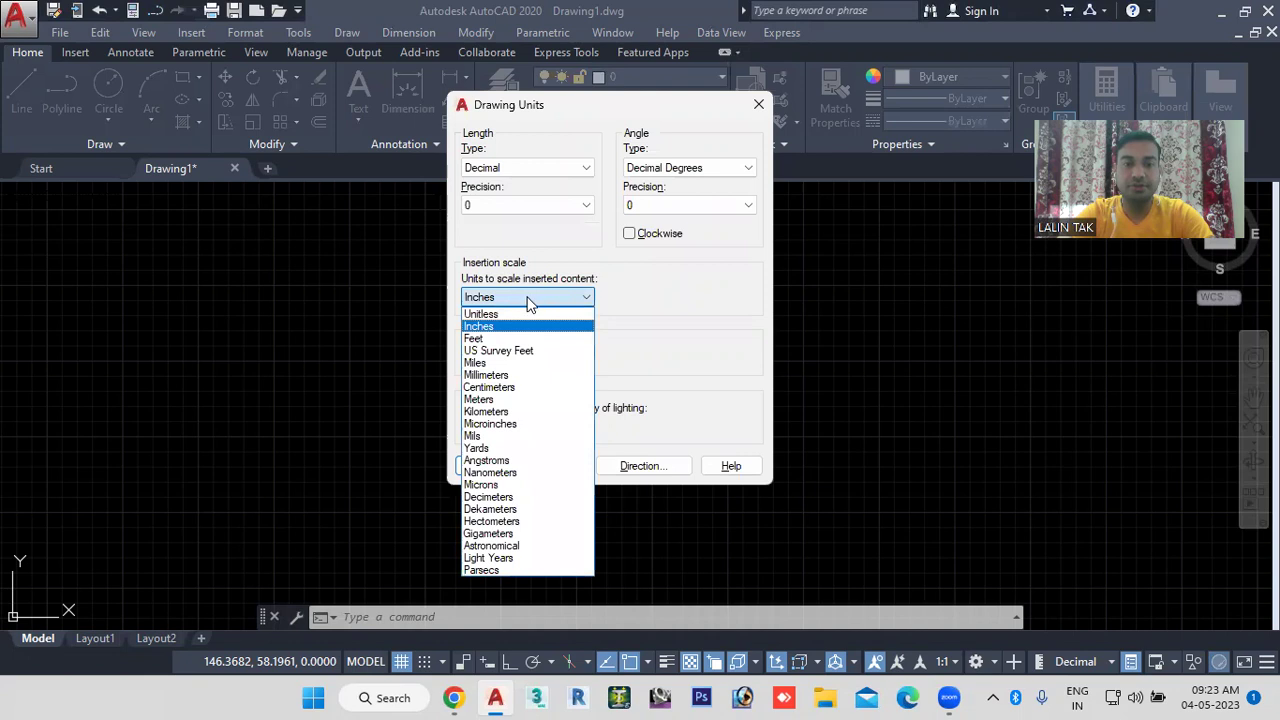
pyautogui.click(505, 376)
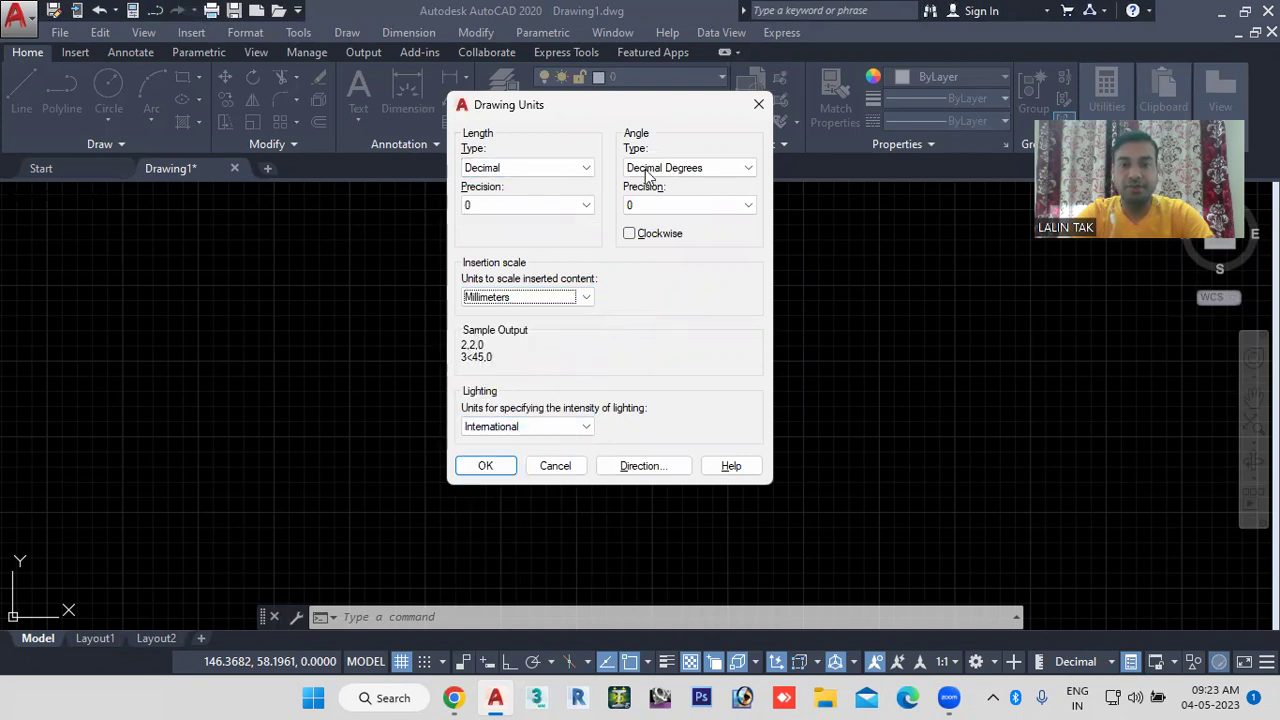
pyautogui.click(486, 466)
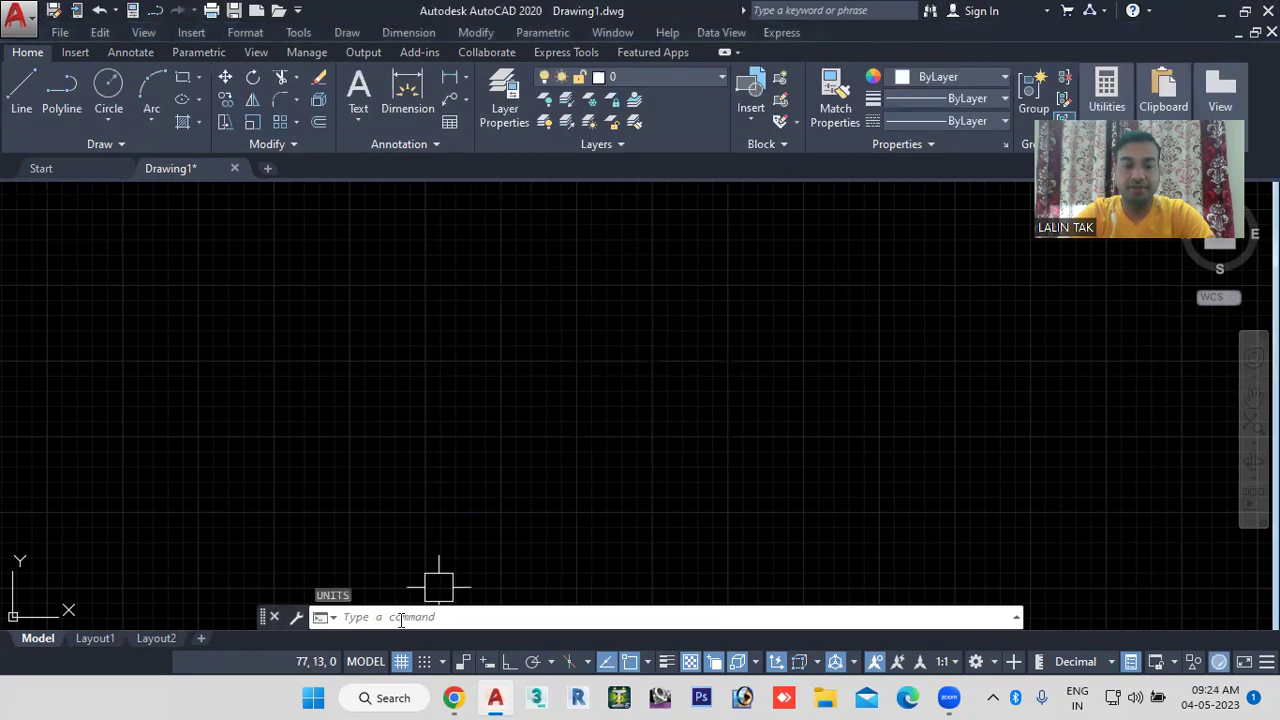
# Step: Make Annotative the current dimension style
pyautogui.write('d')
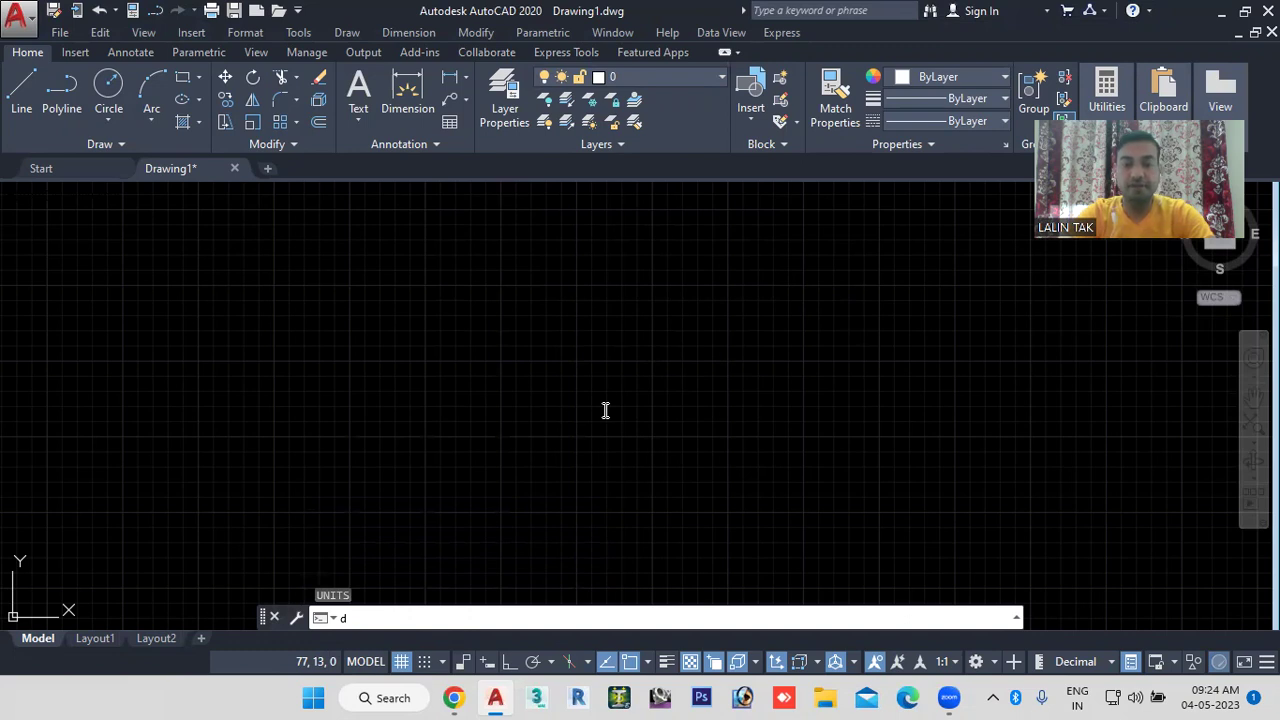
pyautogui.press('Return')
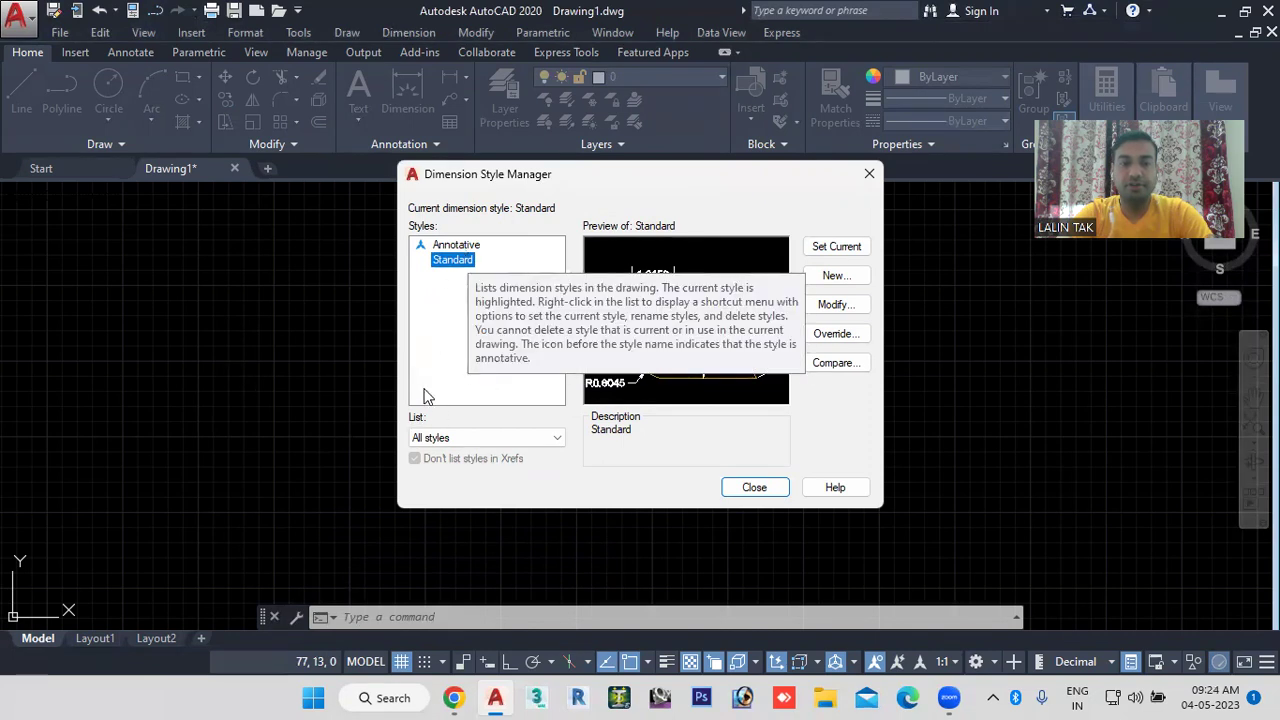
pyautogui.click(457, 247)
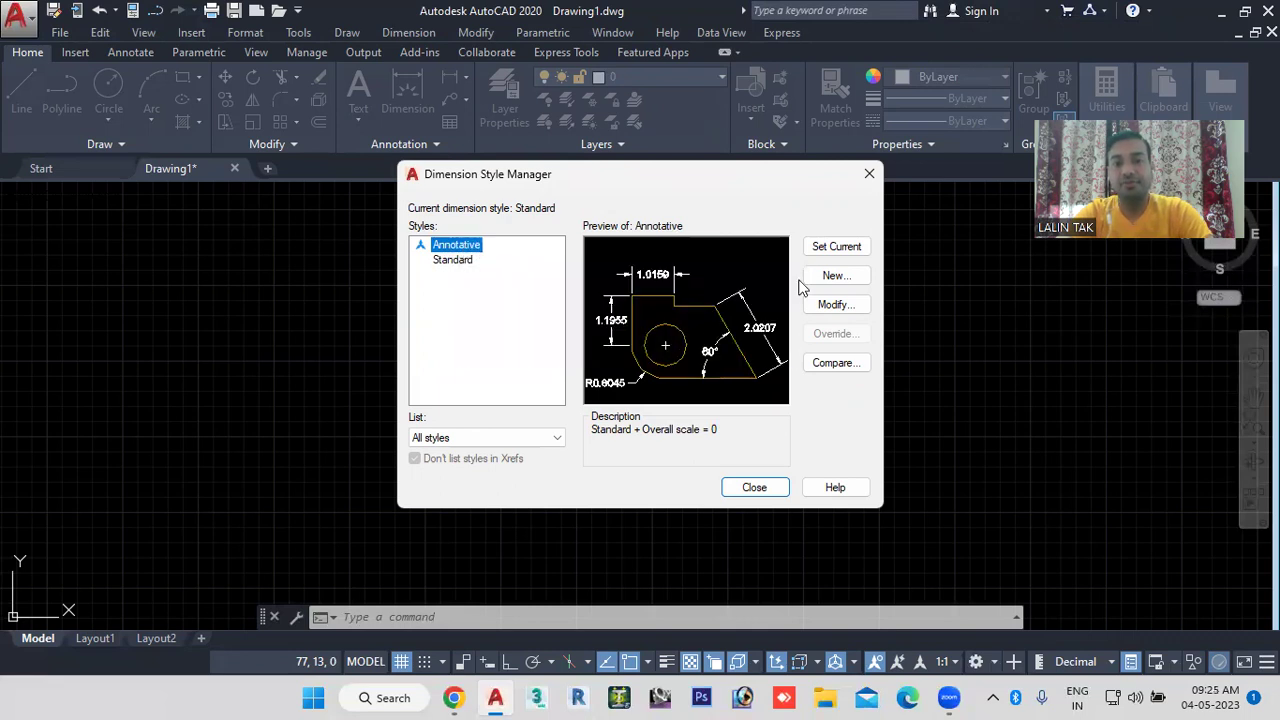
pyautogui.click(830, 246)
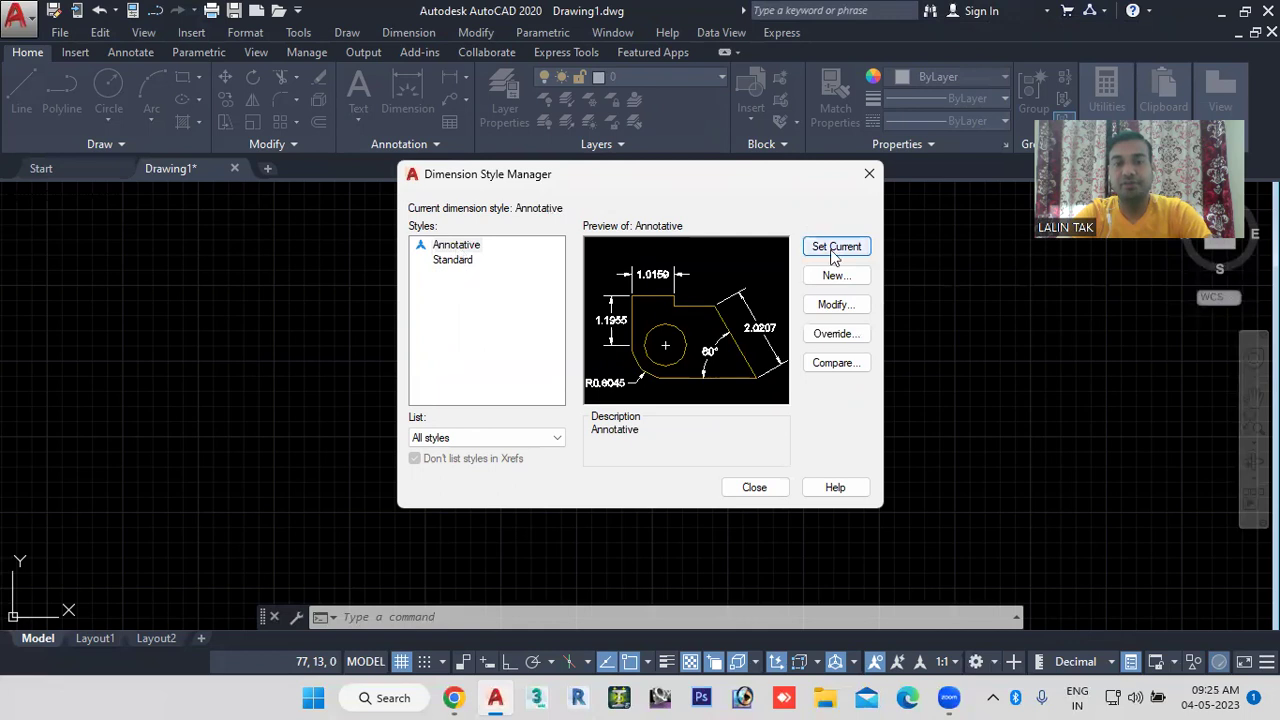
# Step: Modify the Annotative dimension style to use red dimension lines and green extension lines
pyautogui.click(838, 306)
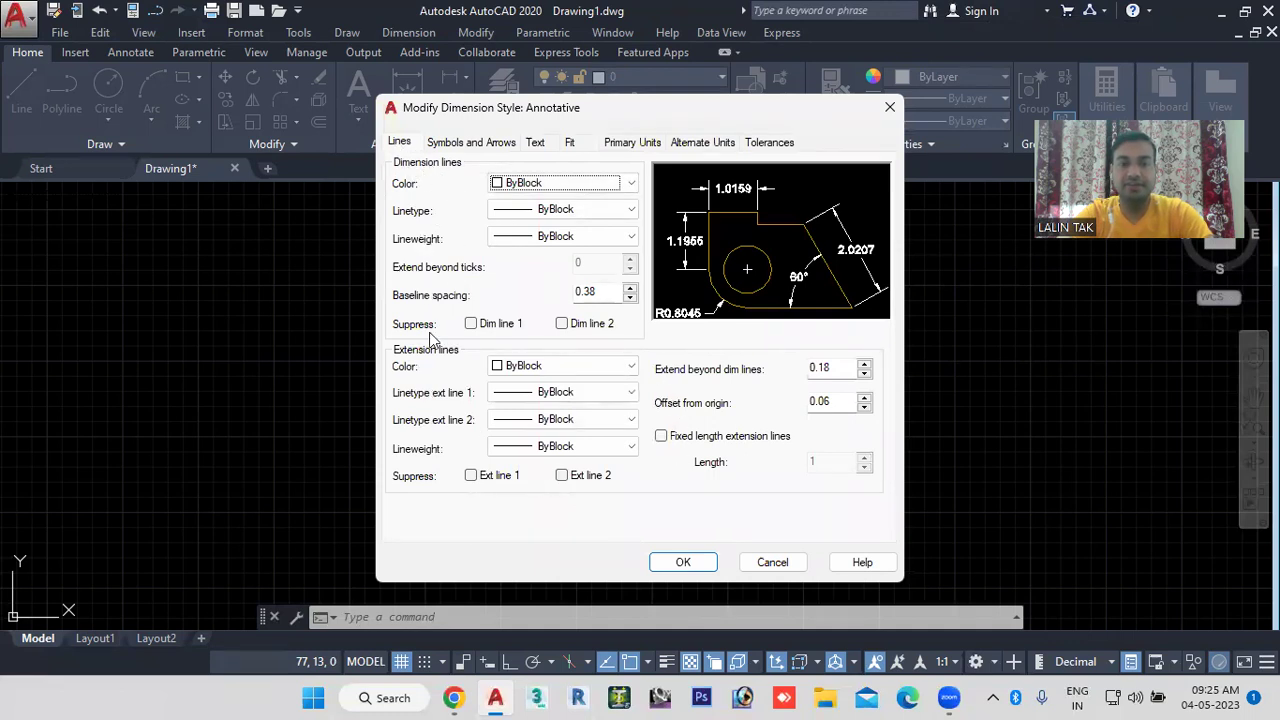
pyautogui.click(632, 184)
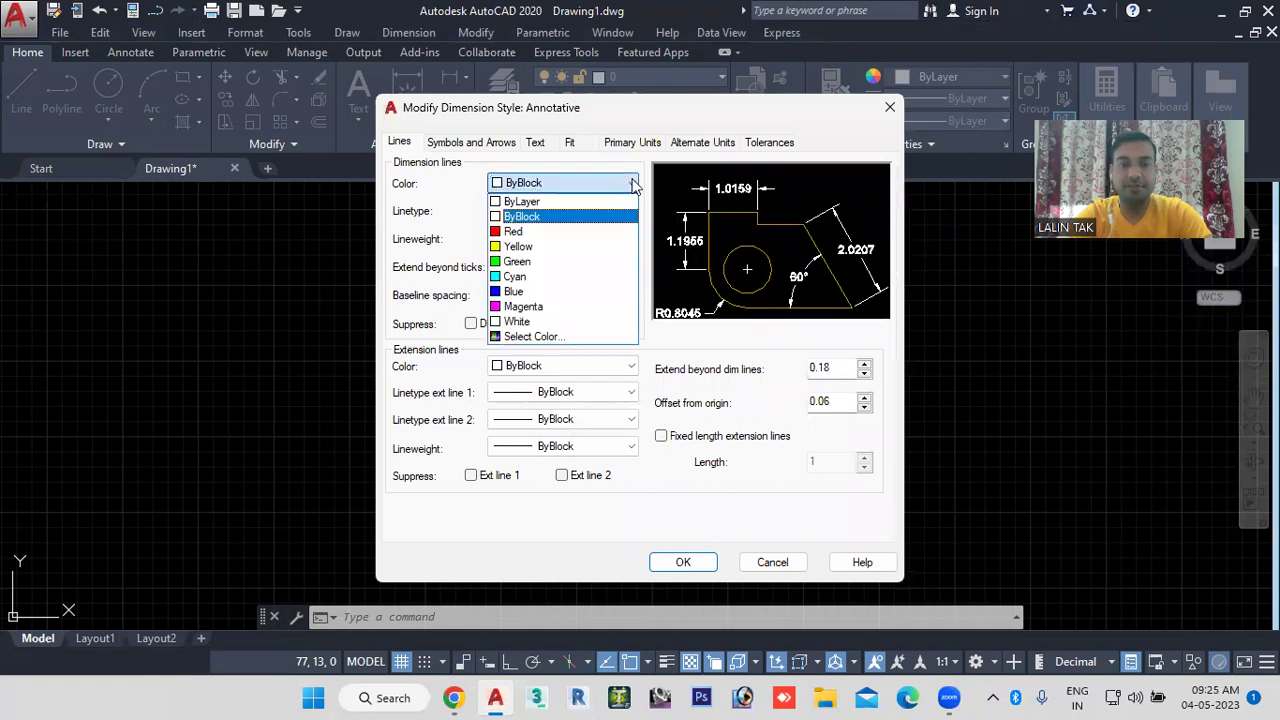
pyautogui.click(530, 236)
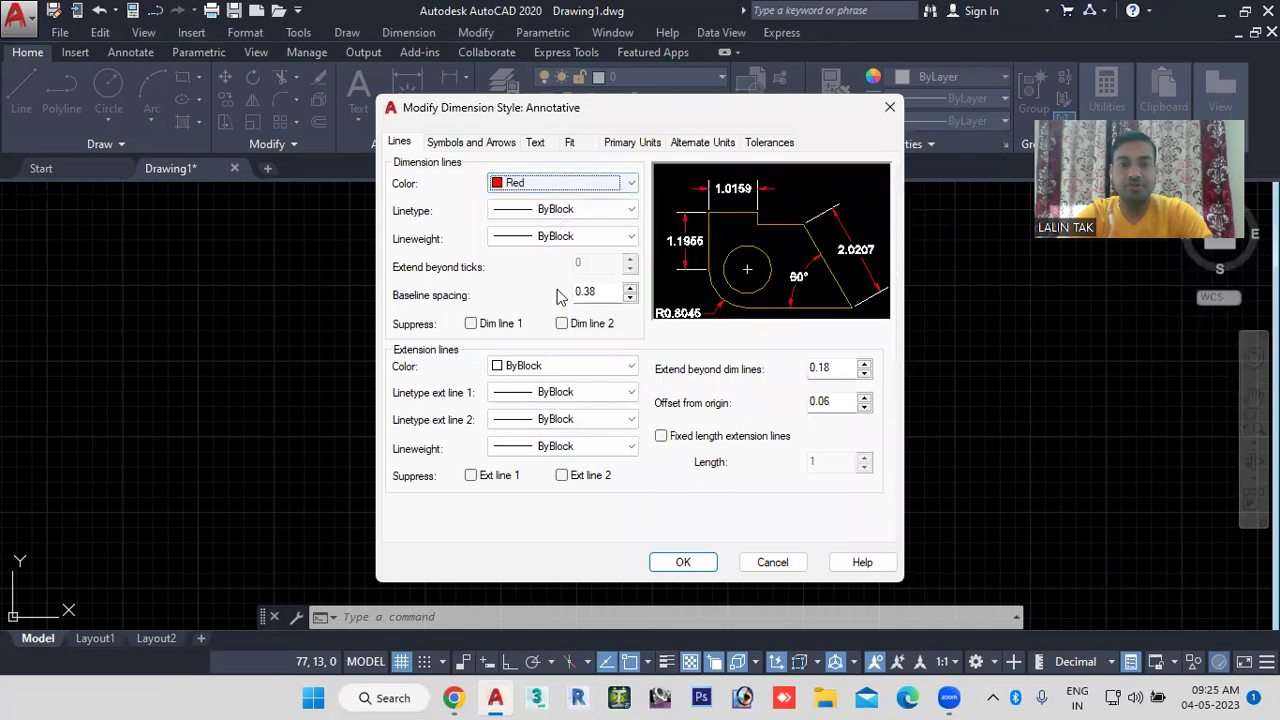
pyautogui.click(548, 366)
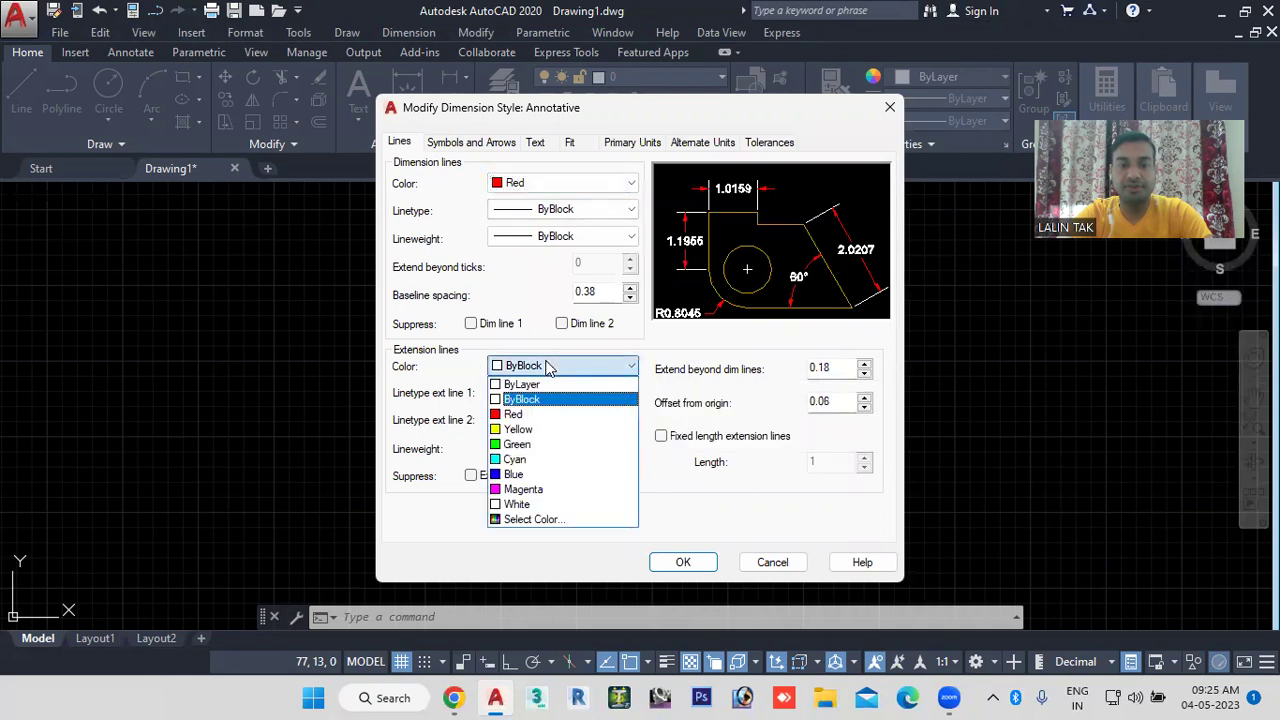
pyautogui.click(518, 445)
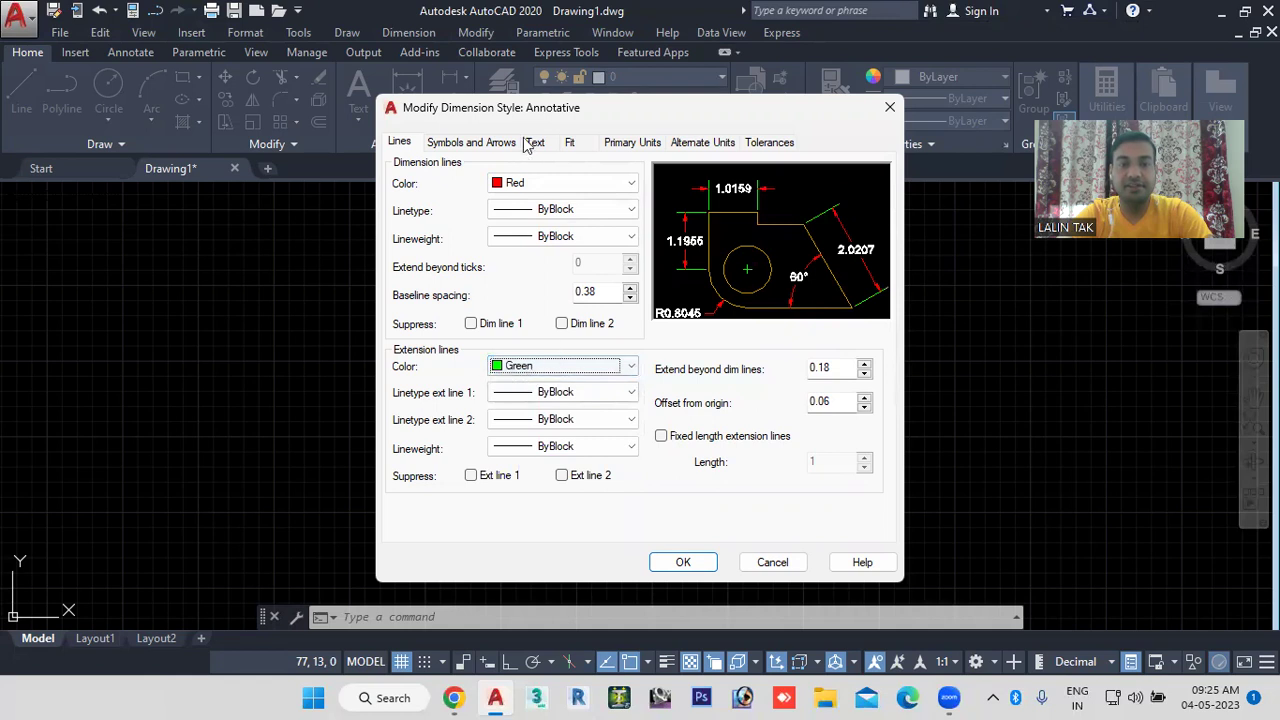
# Step: Set the arrow size of the Annotative dimension style to 3
pyautogui.click(472, 142)
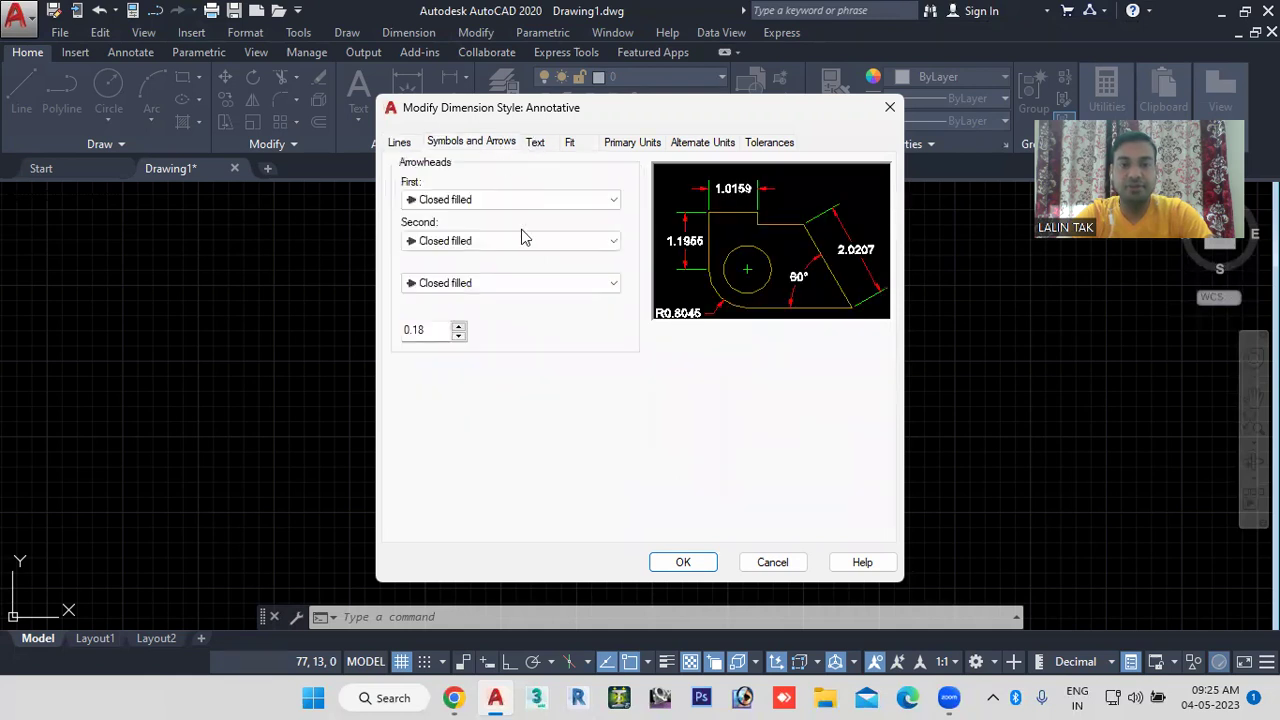
pyautogui.doubleClick(412, 330)
pyautogui.write('3')
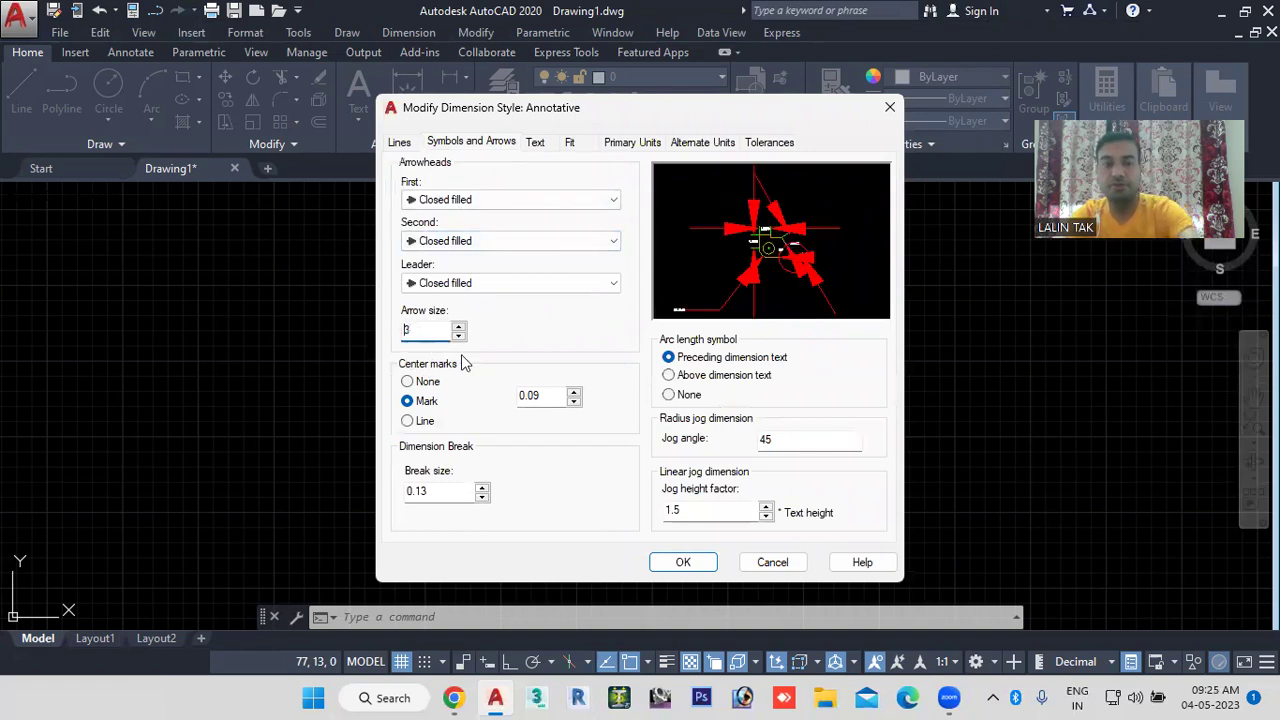
# Step: Set the dimension text height to 3 and the text color to yellow
pyautogui.click(536, 143)
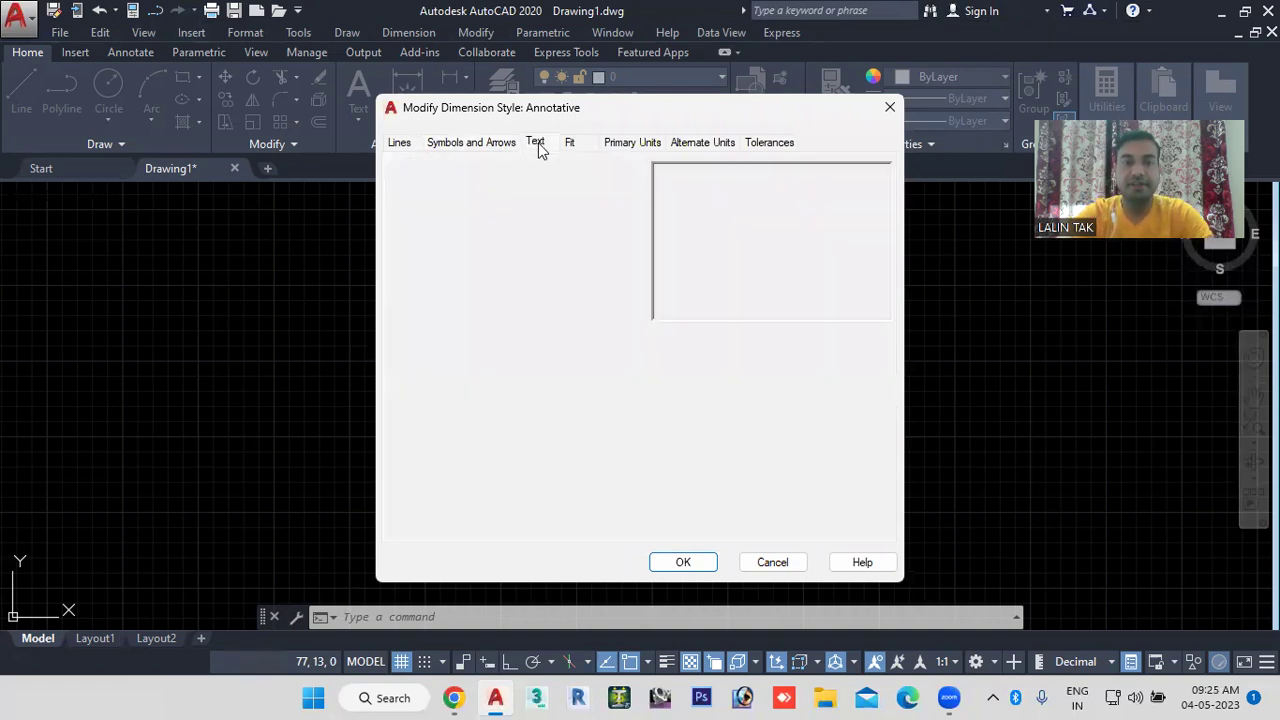
pyautogui.doubleClick(601, 276)
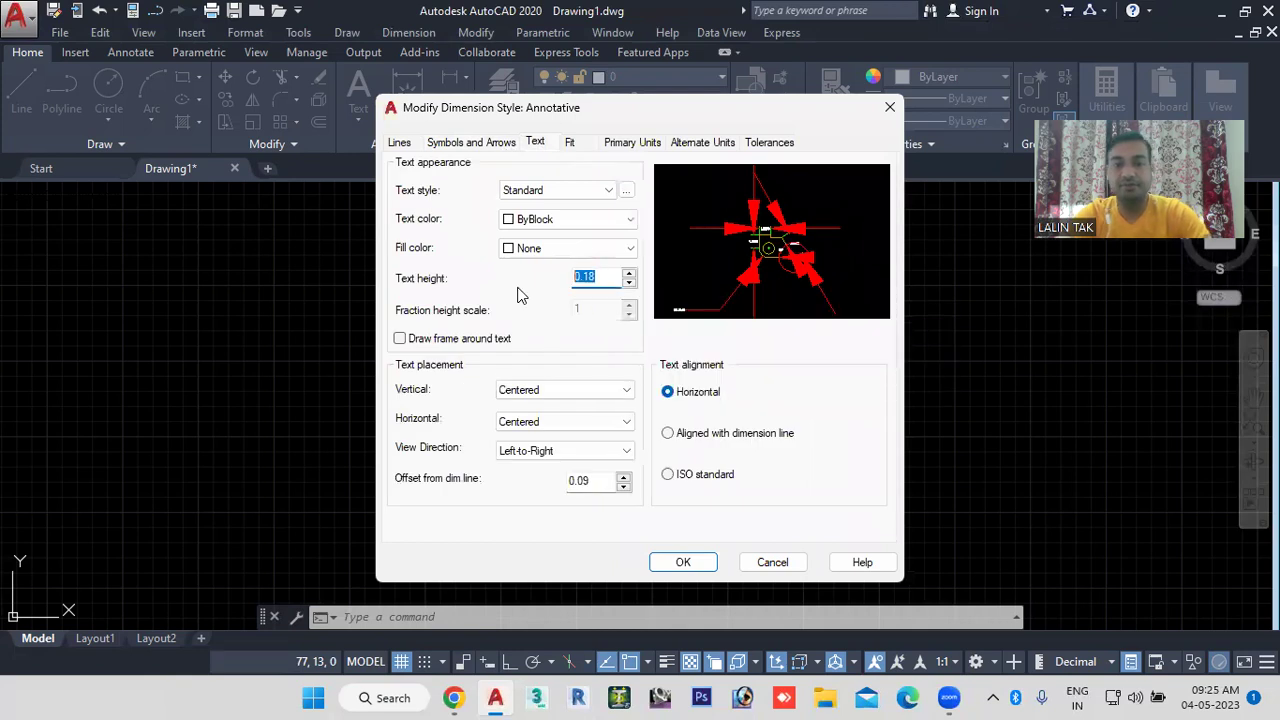
pyautogui.write('3')
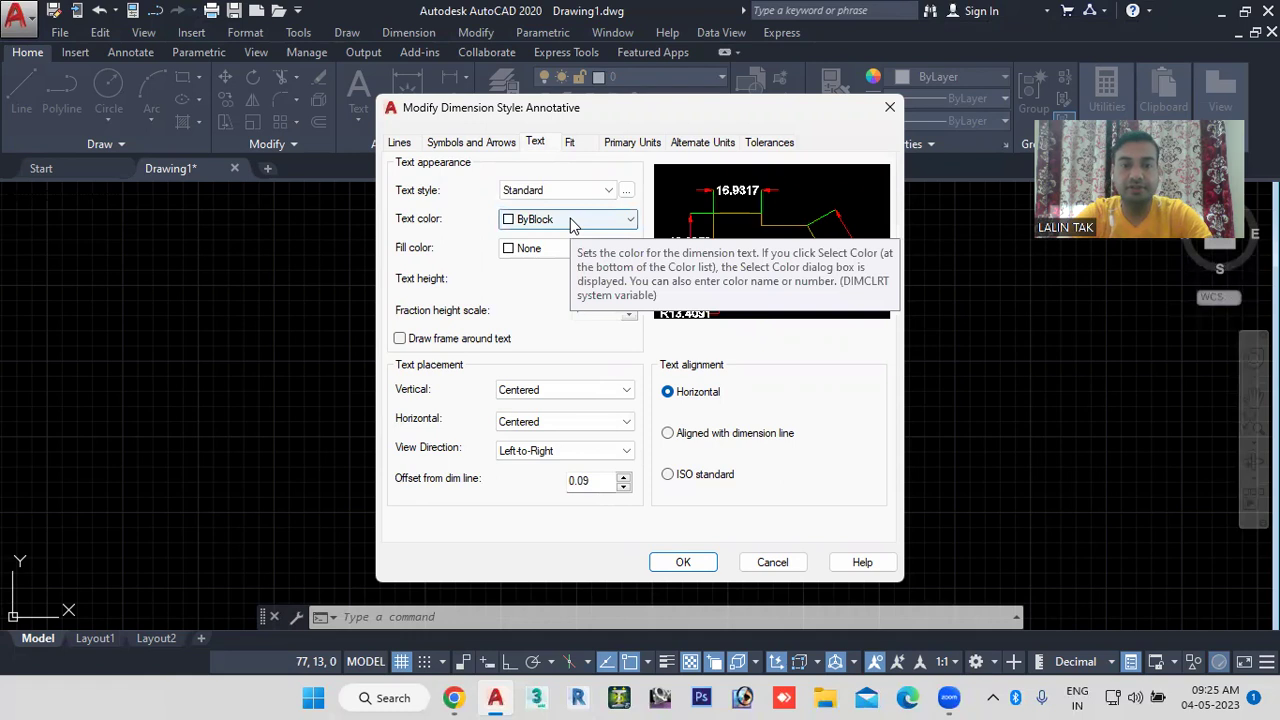
pyautogui.click(572, 222)
pyautogui.click(535, 287)
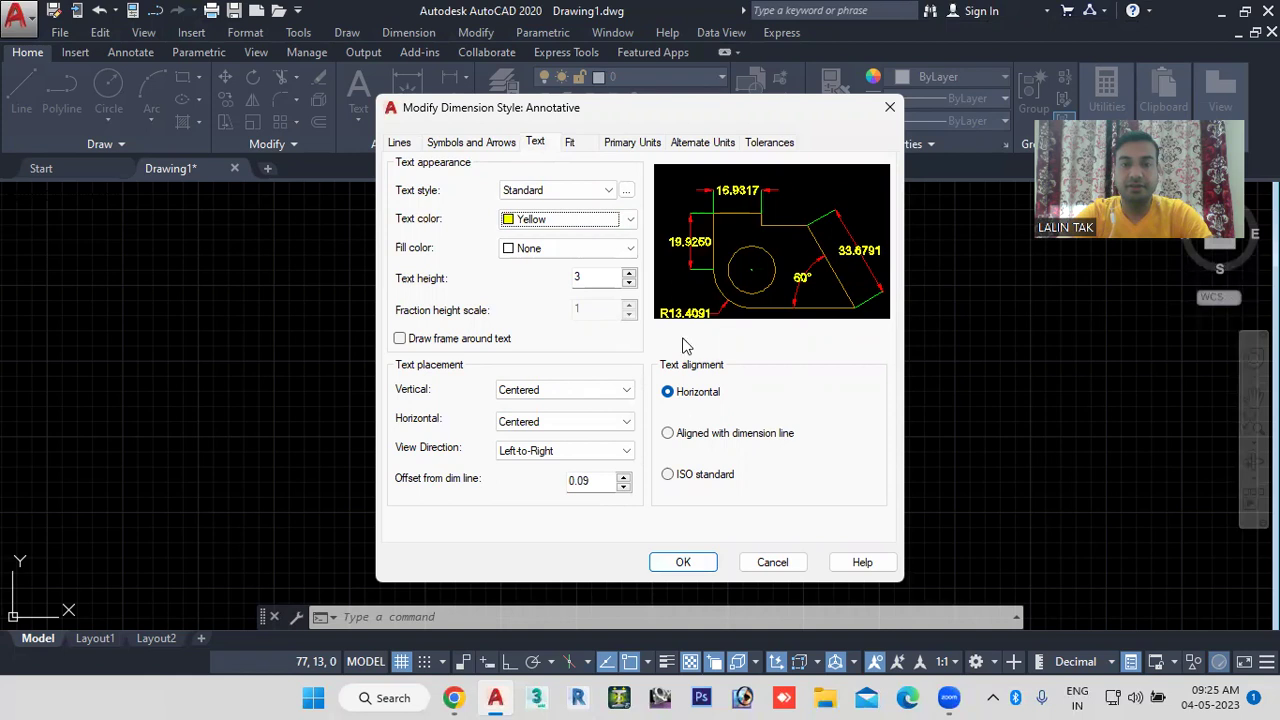
# Step: Set the primary linear dimension units to Decimal with precision 0, and save the style with Annotative as current
pyautogui.click(617, 145)
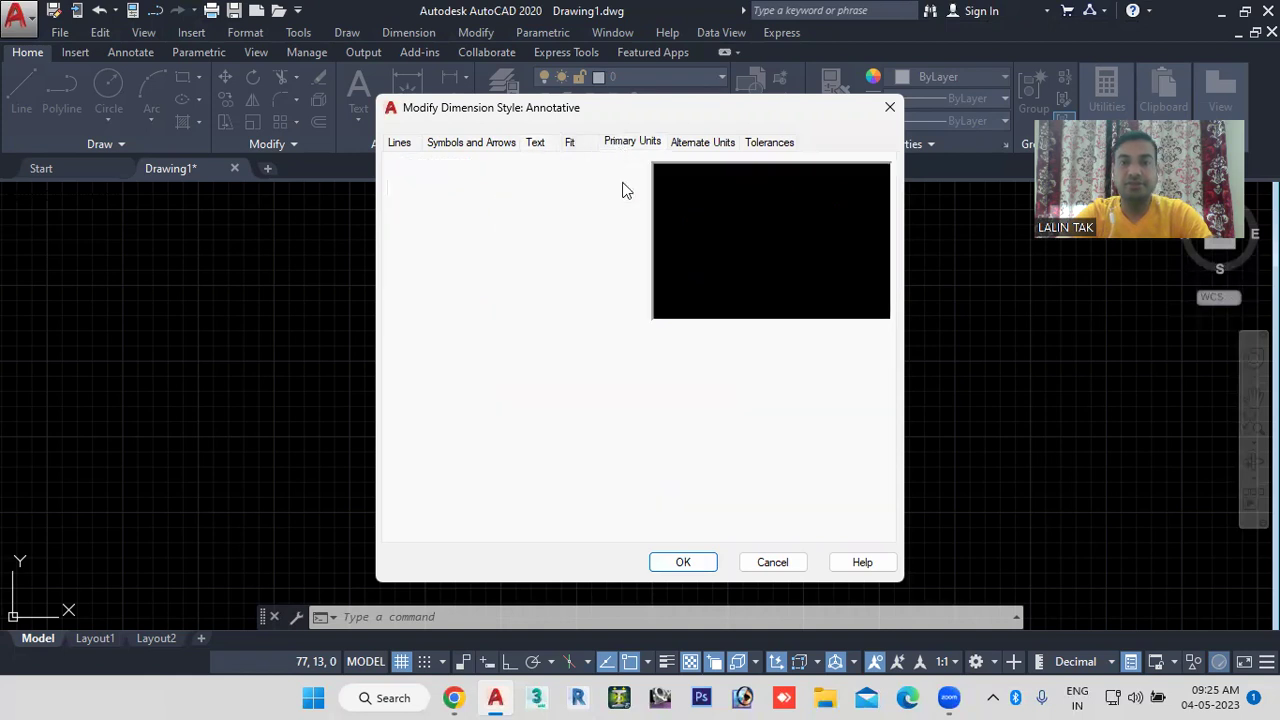
pyautogui.click(605, 190)
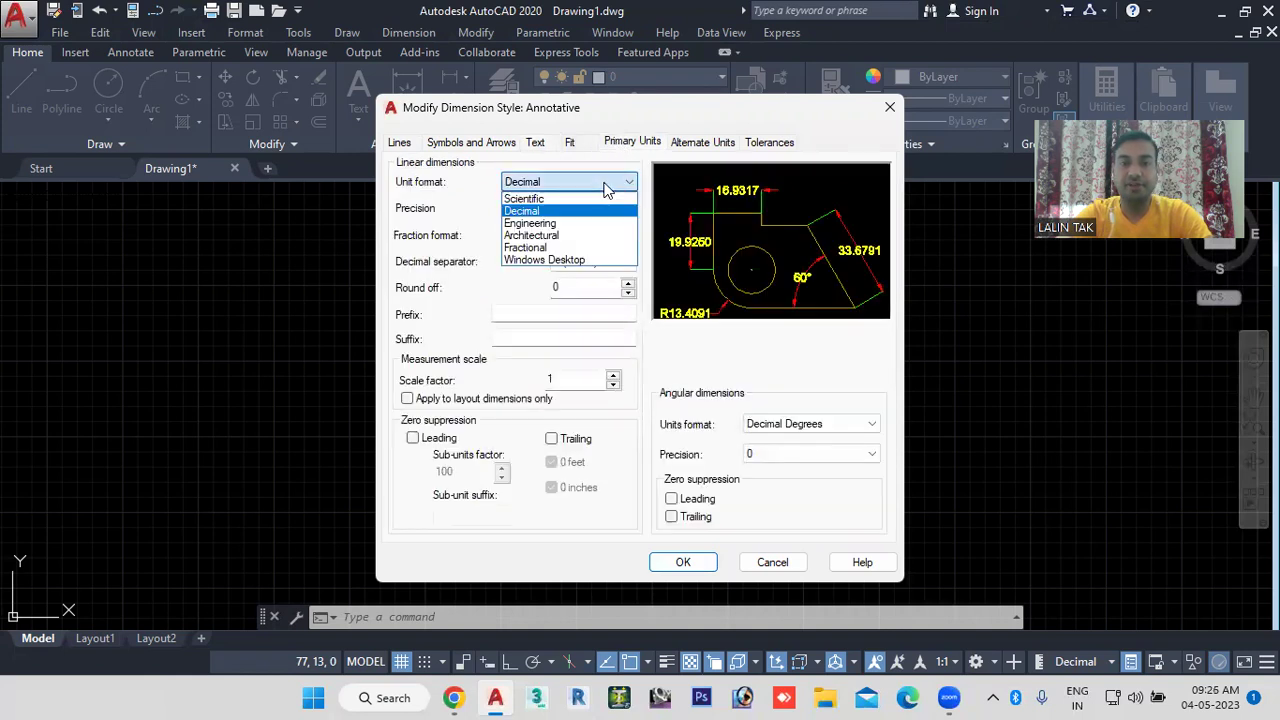
pyautogui.click(548, 213)
pyautogui.click(525, 209)
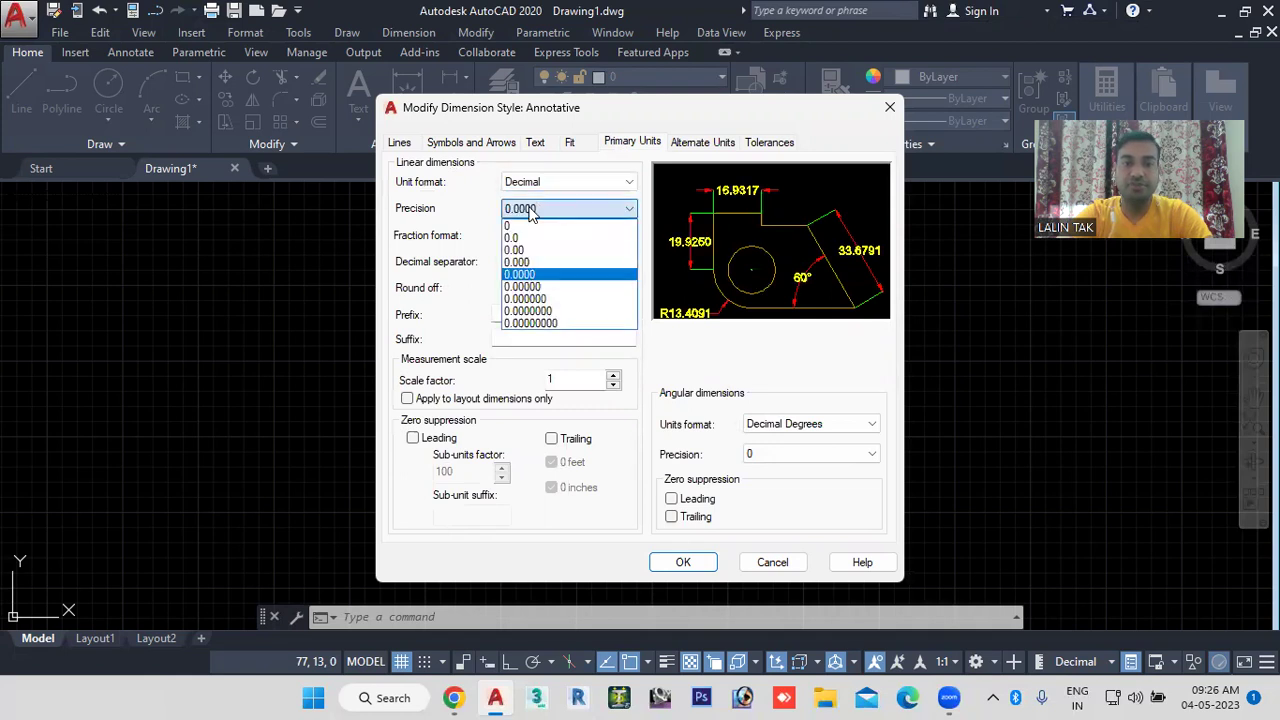
pyautogui.click(523, 226)
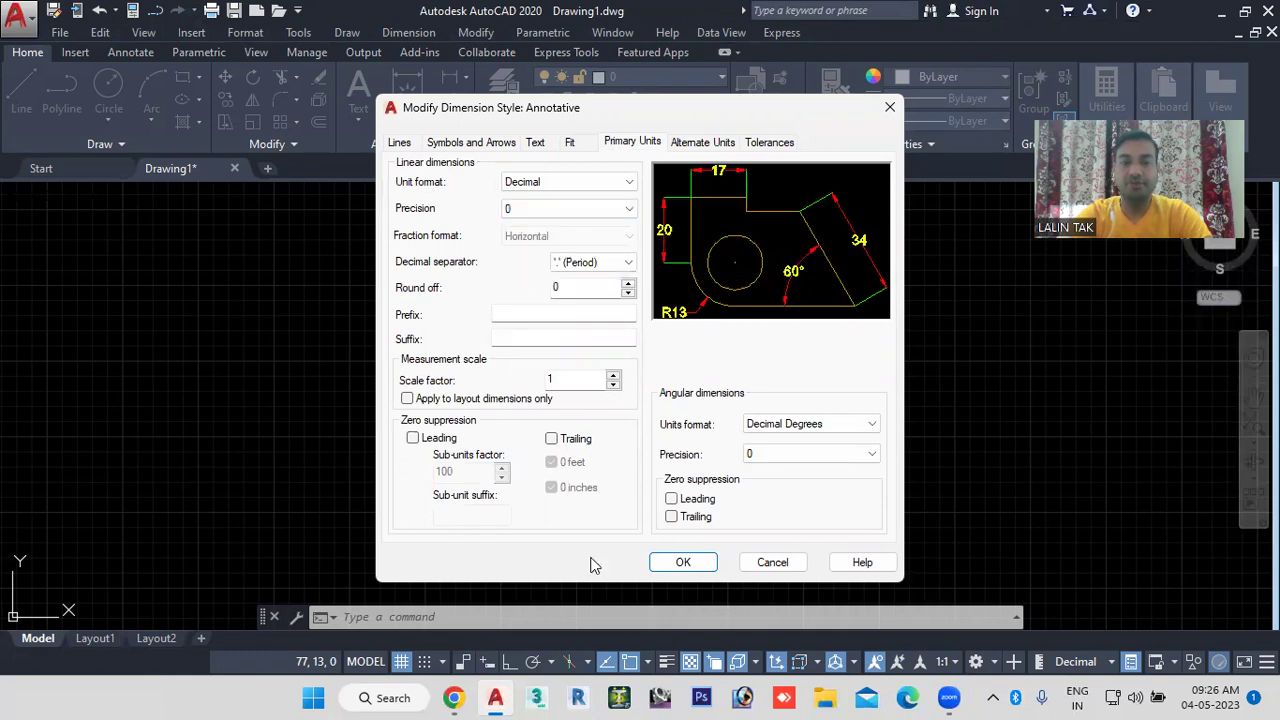
pyautogui.click(680, 563)
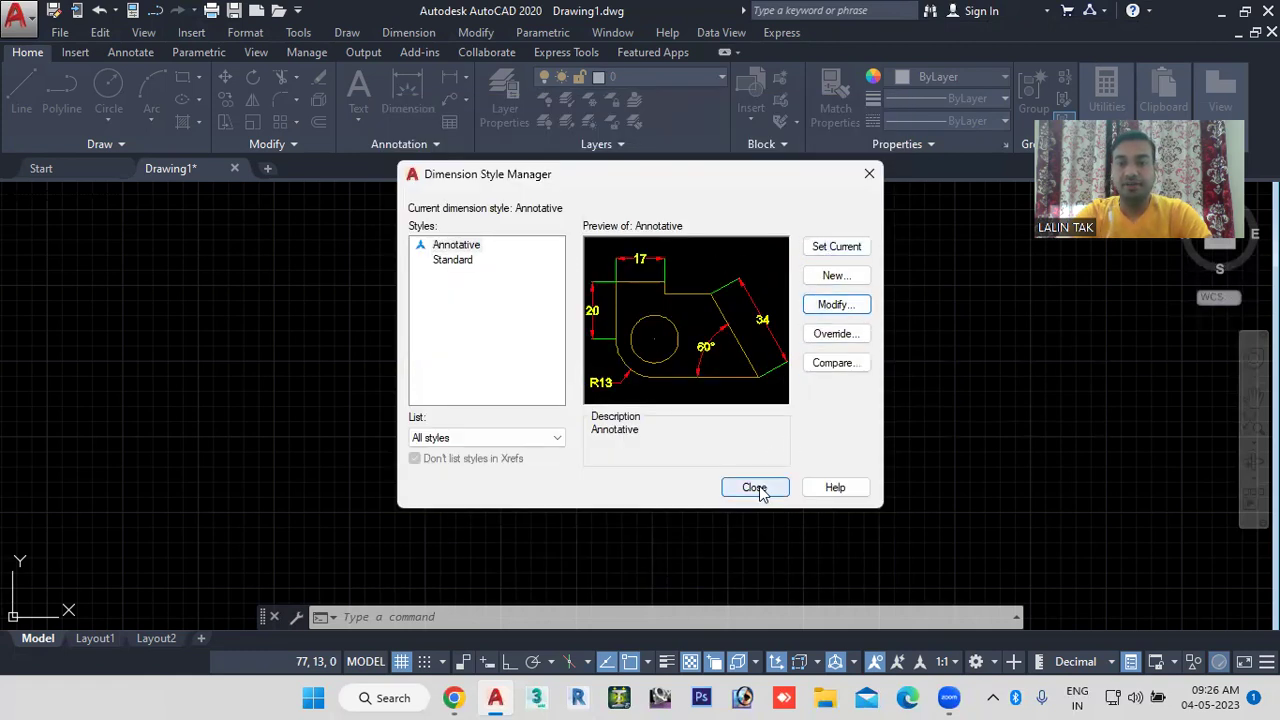
pyautogui.click(829, 248)
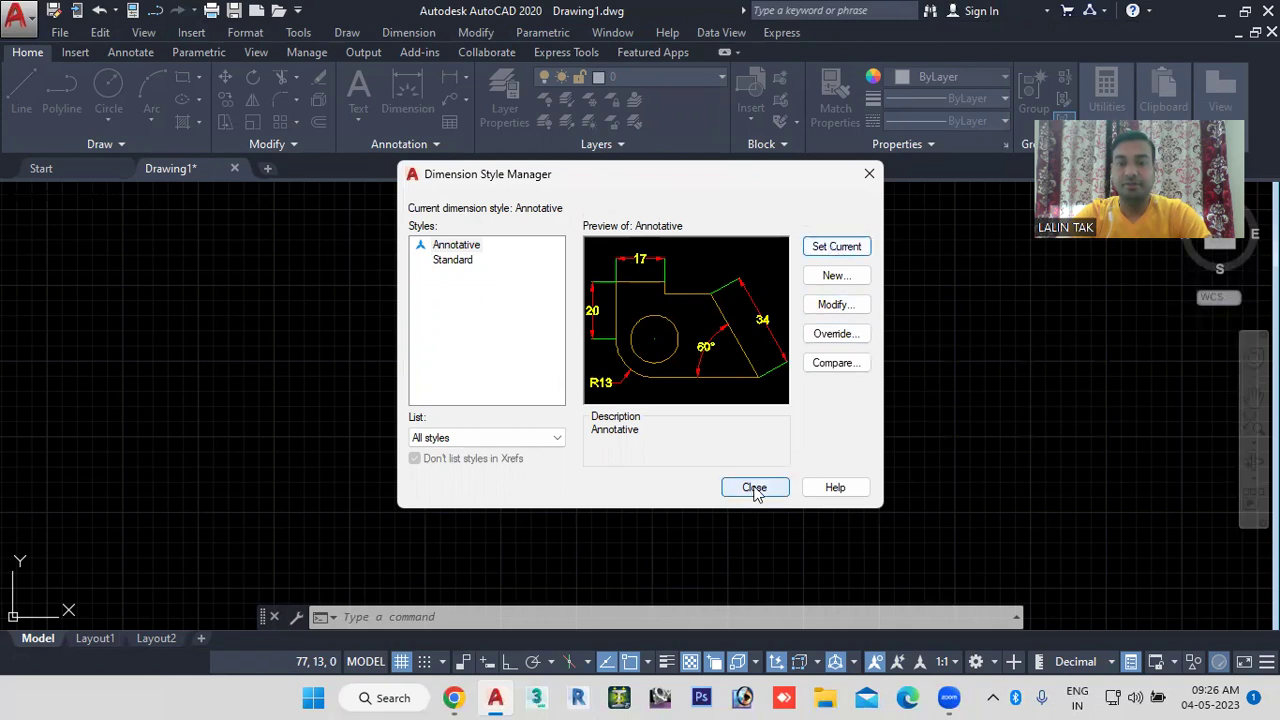
pyautogui.click(755, 489)
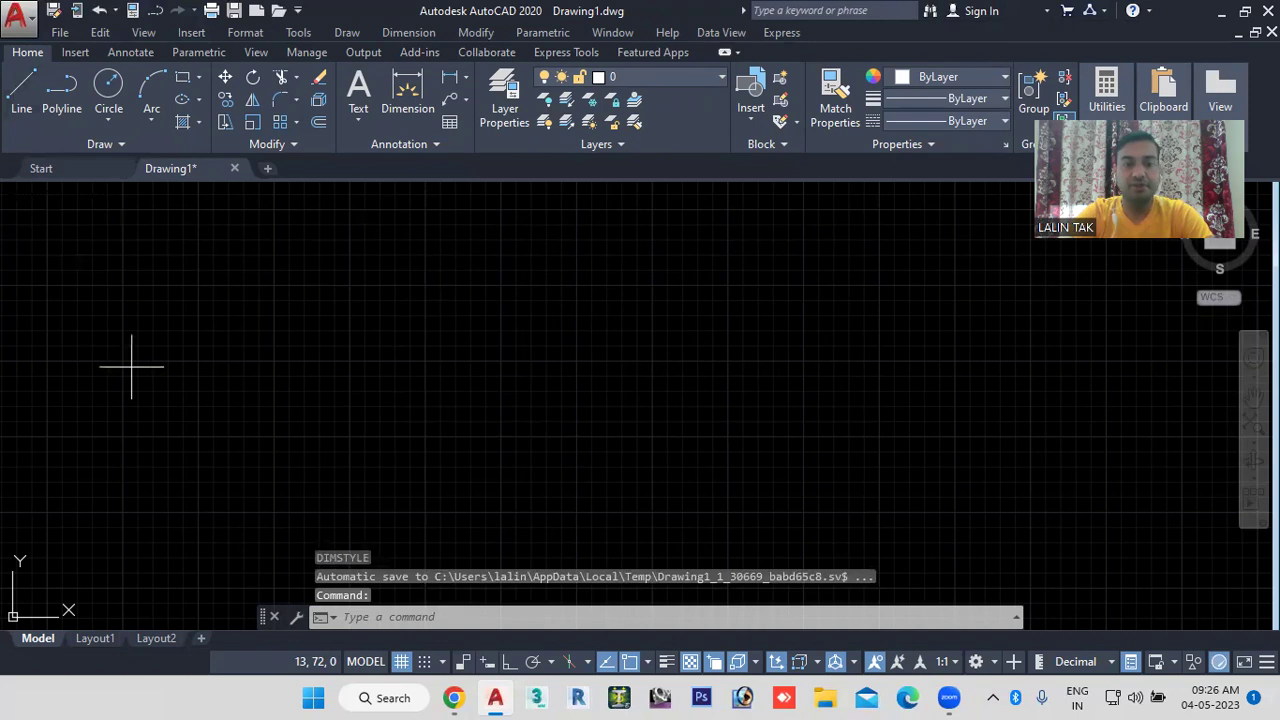
# Step: Draw a 100 mm horizontal line with Ortho mode on
pyautogui.click(353, 296)
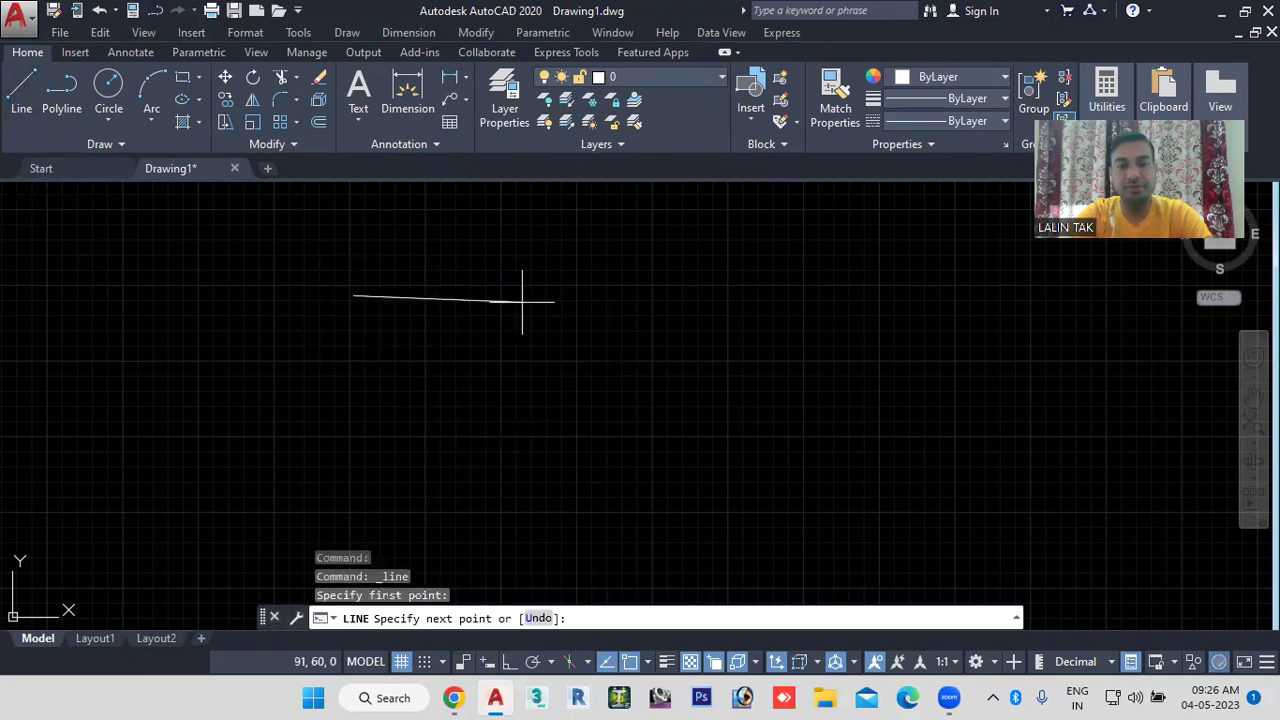
pyautogui.press('F8')
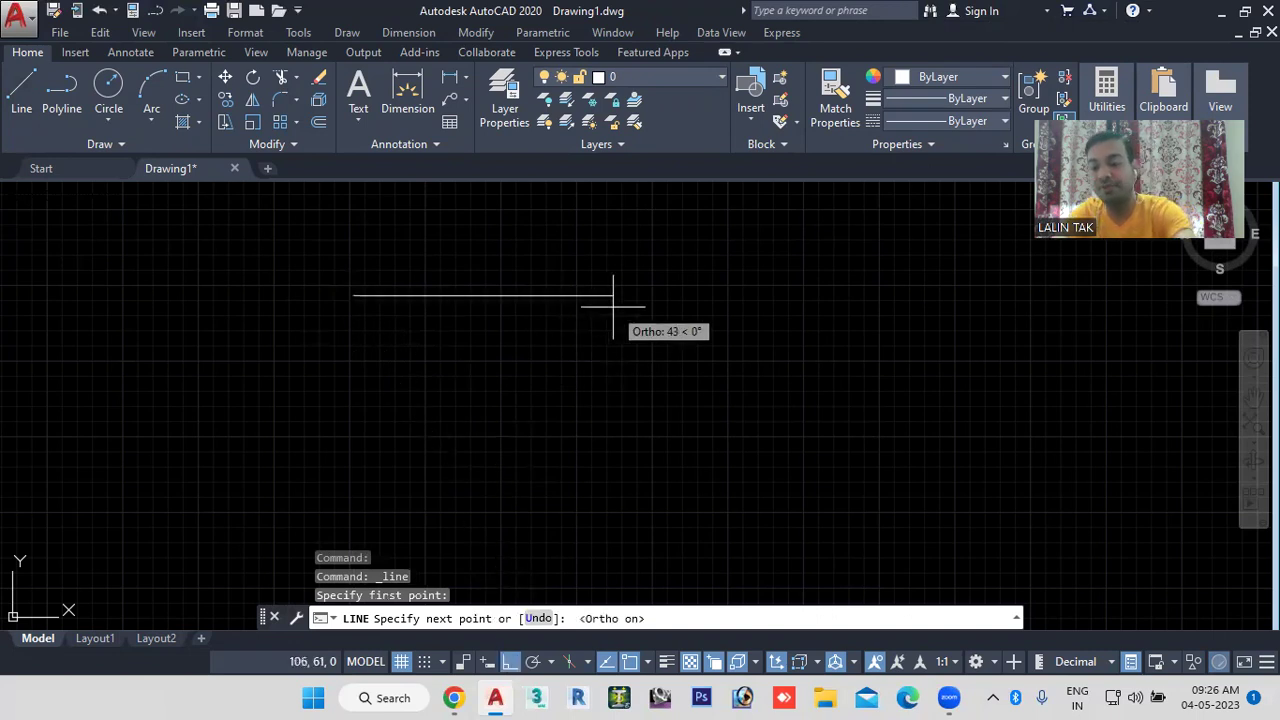
pyautogui.write('100')
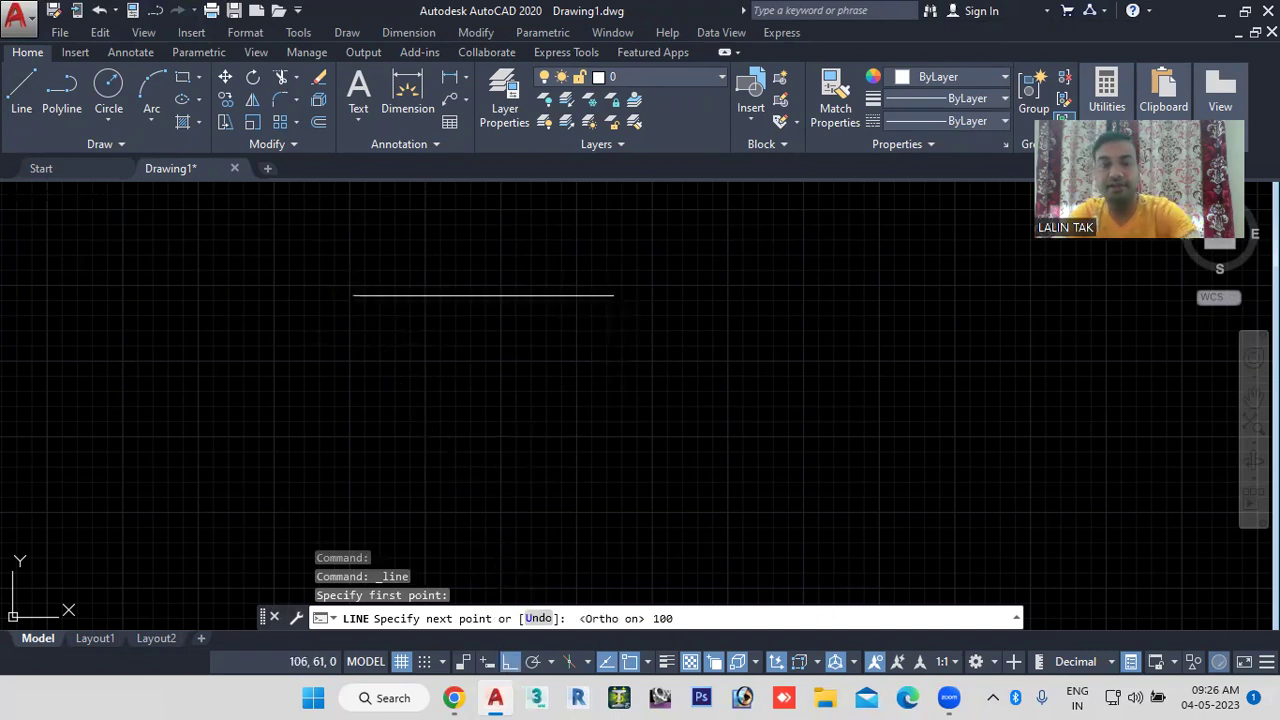
pyautogui.press('Return')
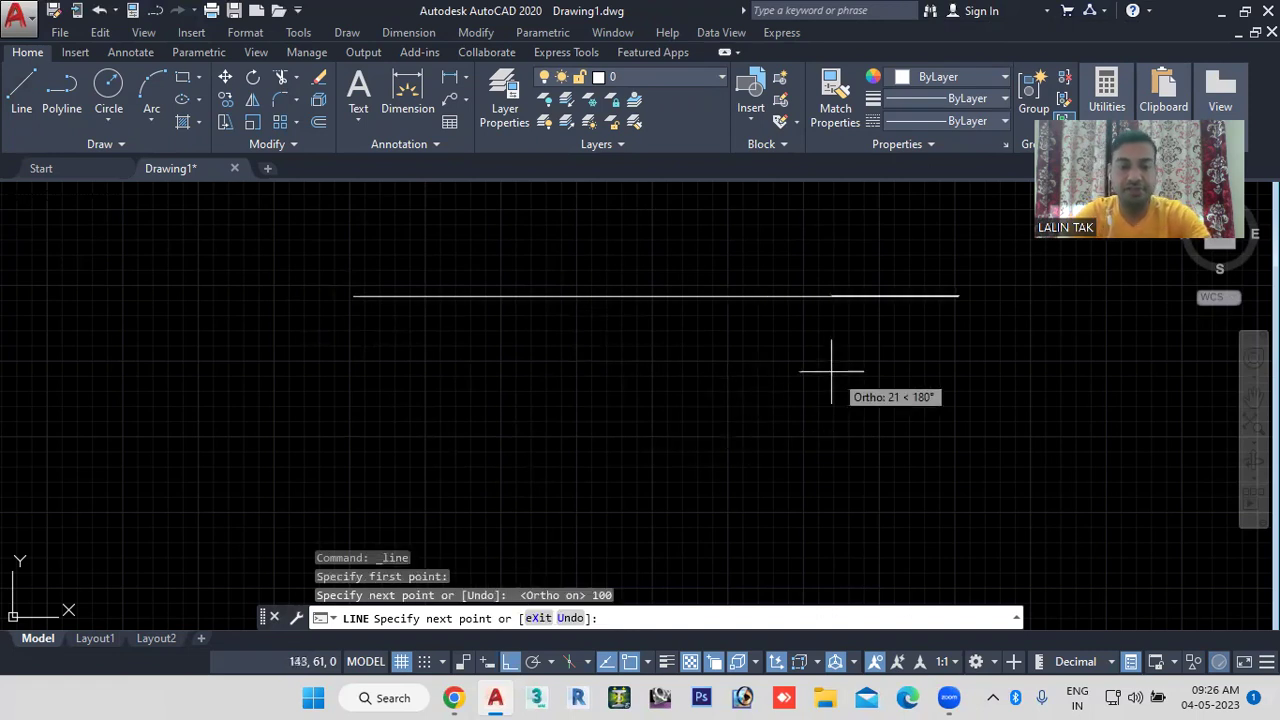
pyautogui.press('Escape')
# Step: Copy the horizontal line straight down three times, at a spacing of about 35 mm, to form a stack of four lines
pyautogui.scroll(-2, 833, 369)
pyautogui.moveTo(790, 427)
pyautogui.mouseDown(button='middle')
pyautogui.moveTo(709, 357)
pyautogui.moveTo(649, 337)
pyautogui.mouseUp(button='middle')
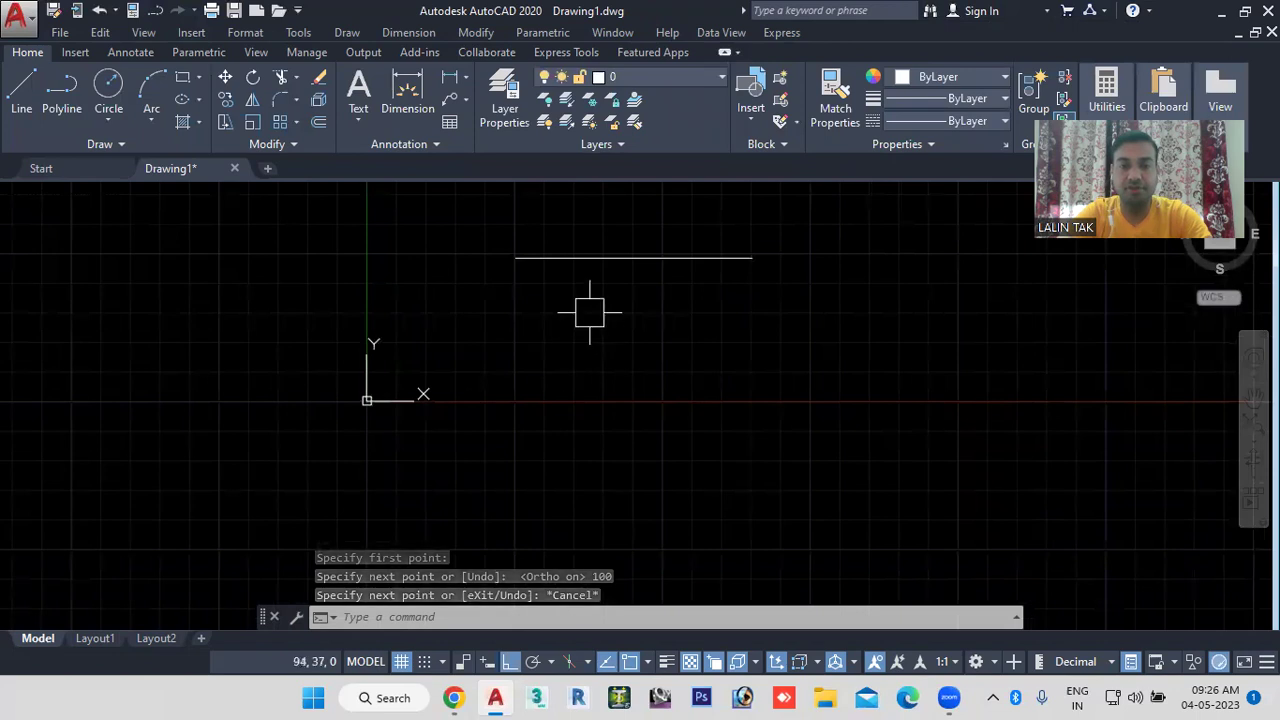
pyautogui.write('c')
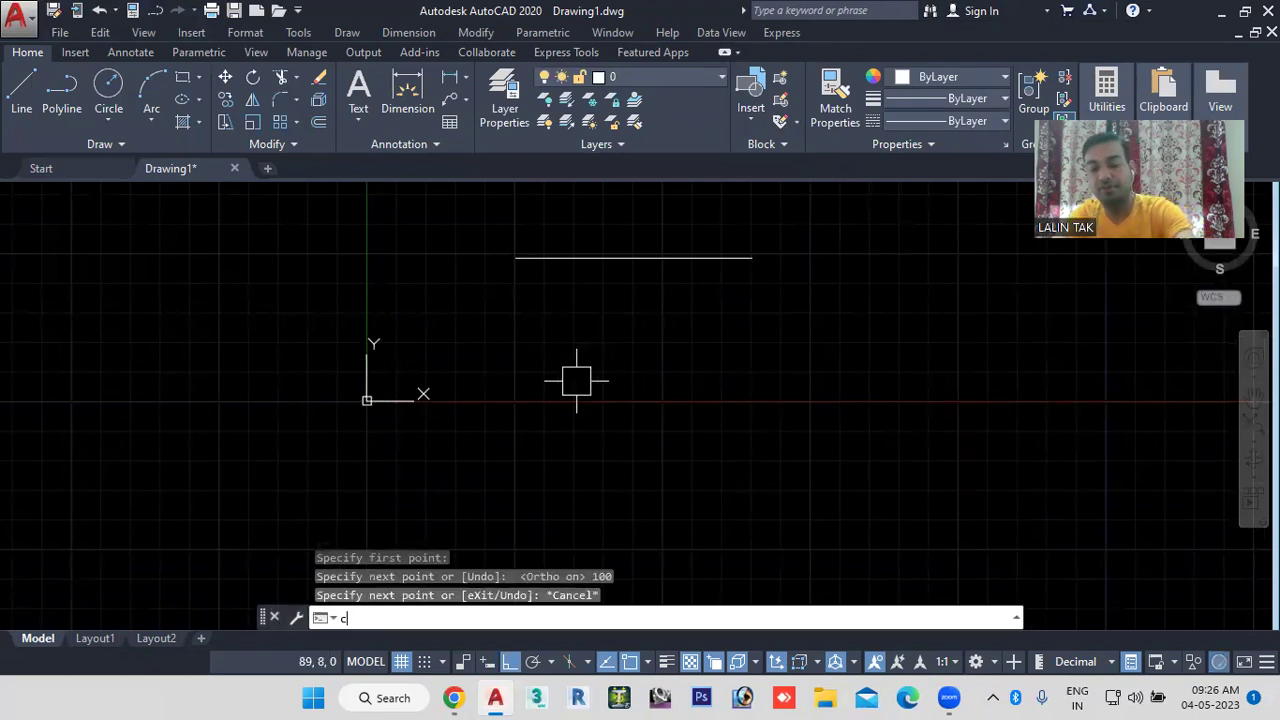
pyautogui.write('o')
pyautogui.press('Return')
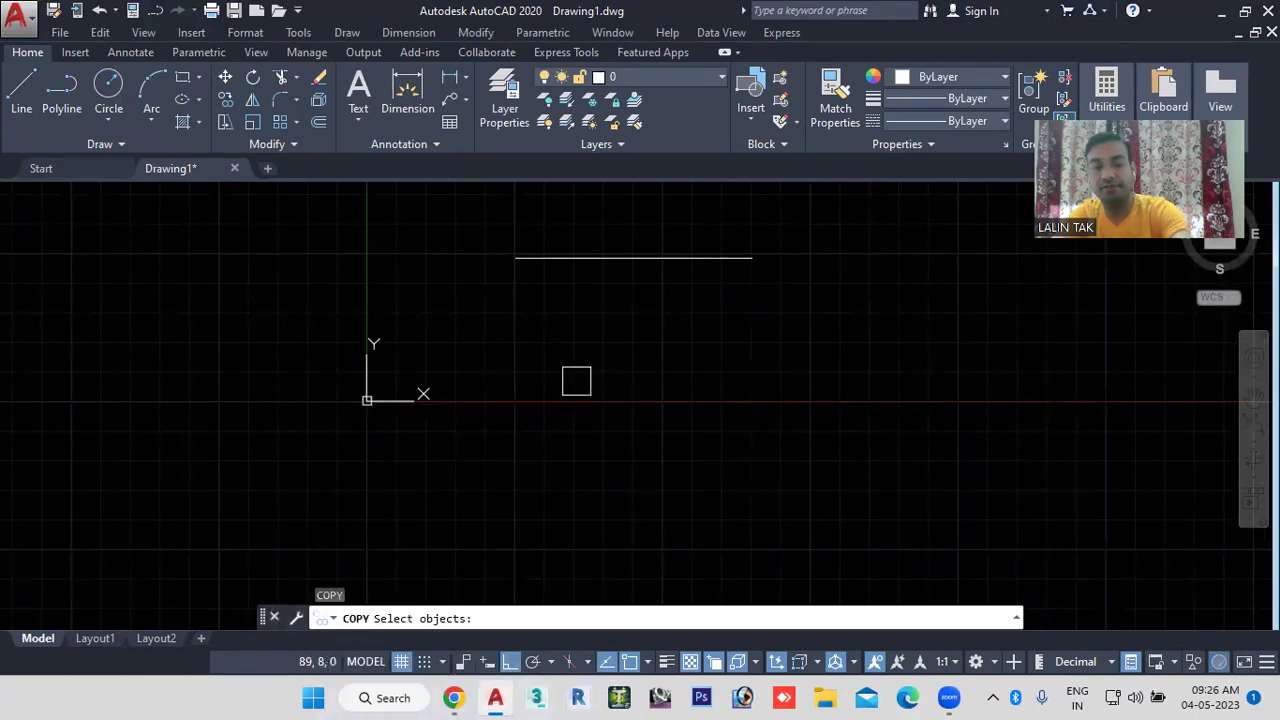
pyautogui.click(668, 270)
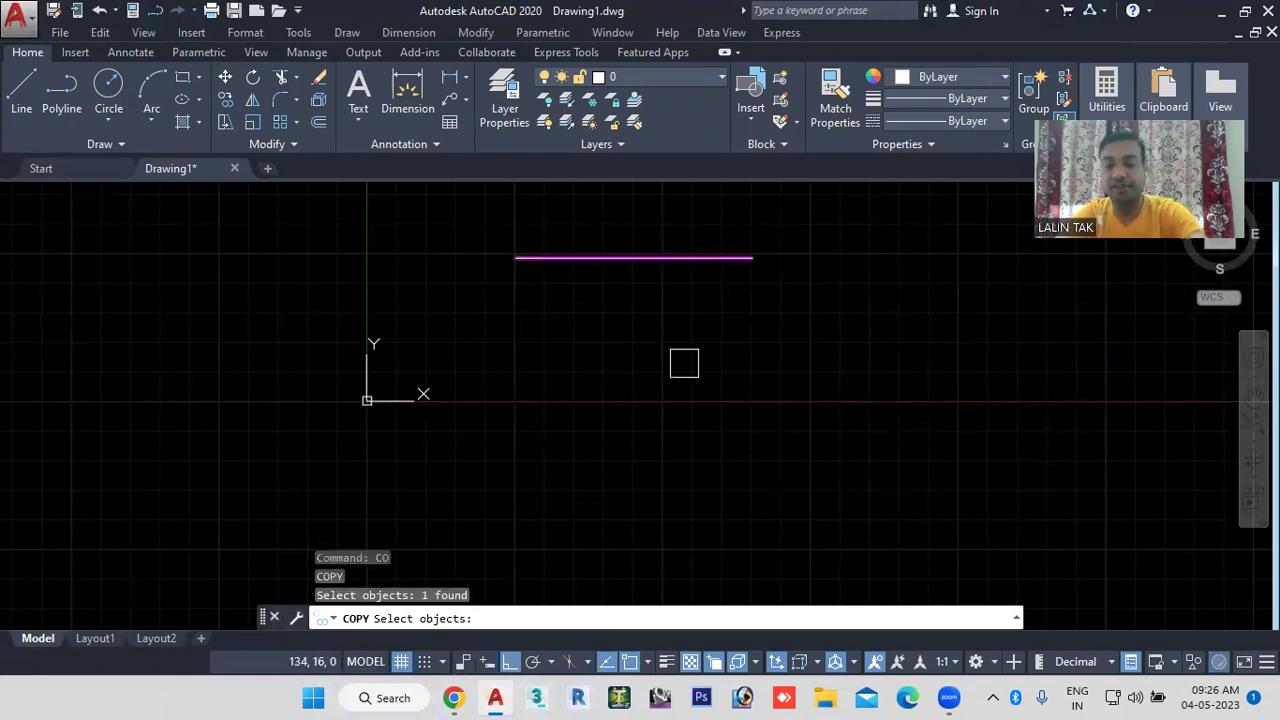
pyautogui.press('Return')
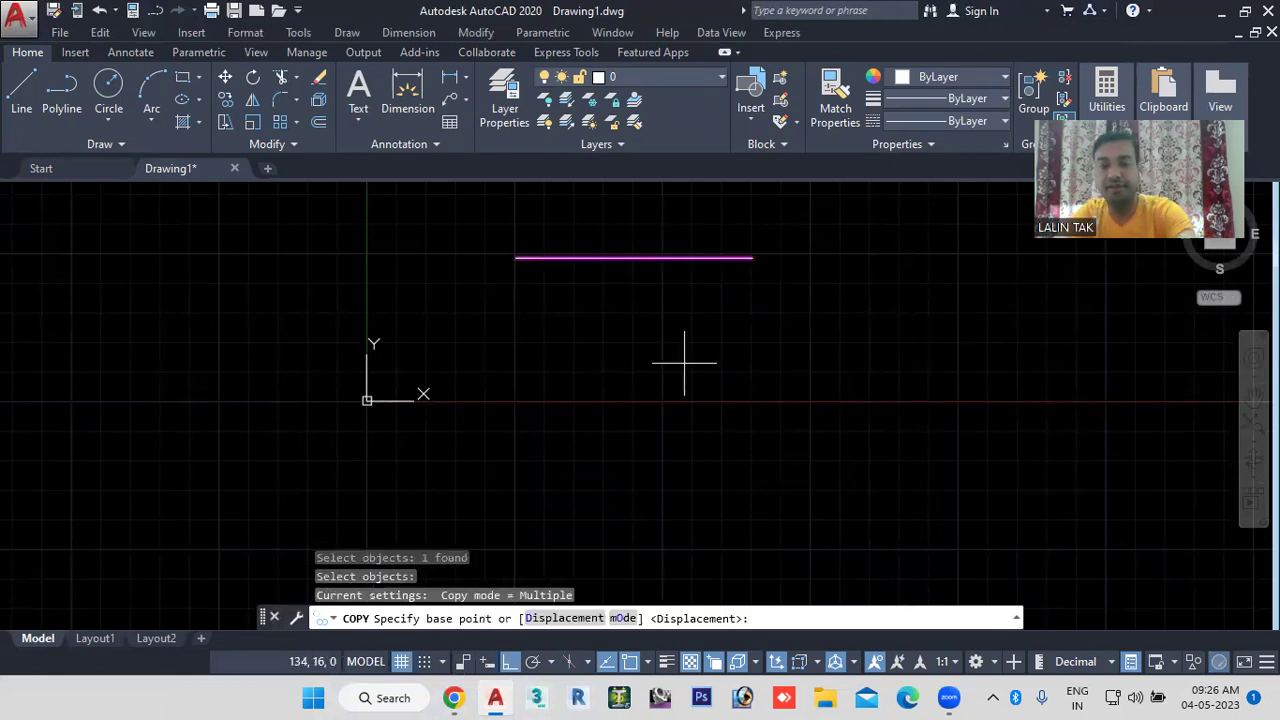
pyautogui.click(634, 258)
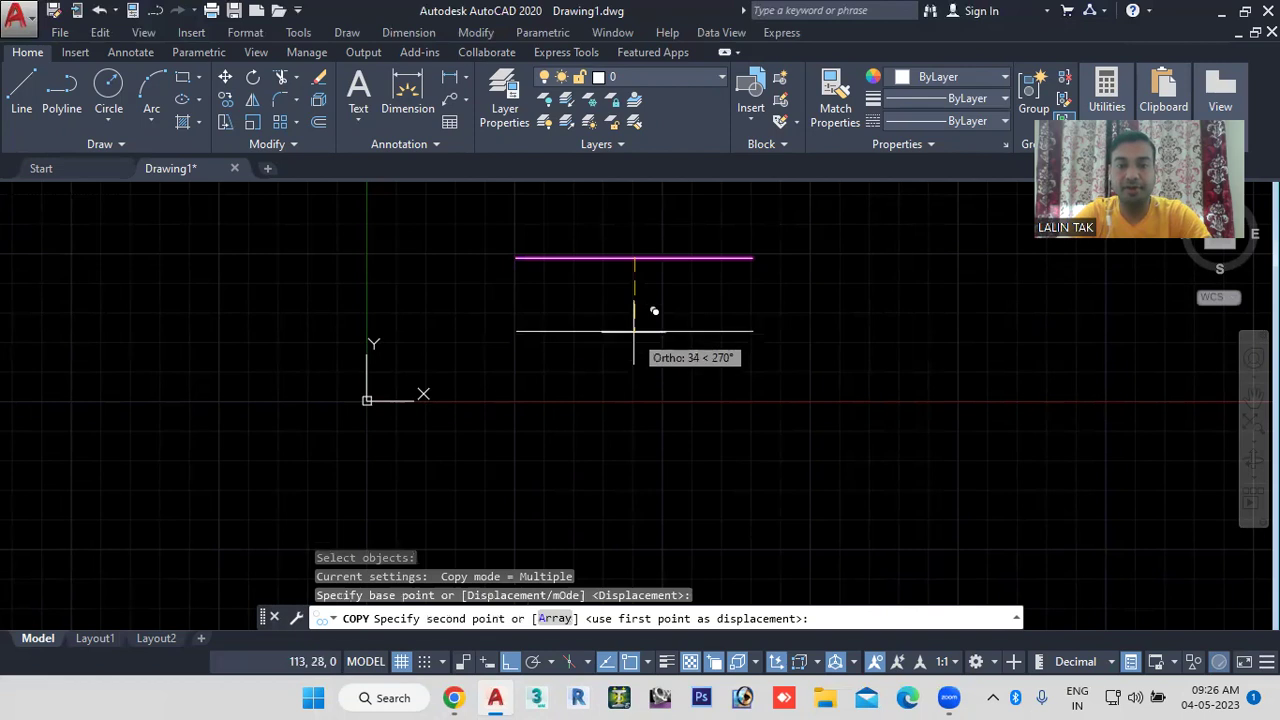
pyautogui.click(634, 335)
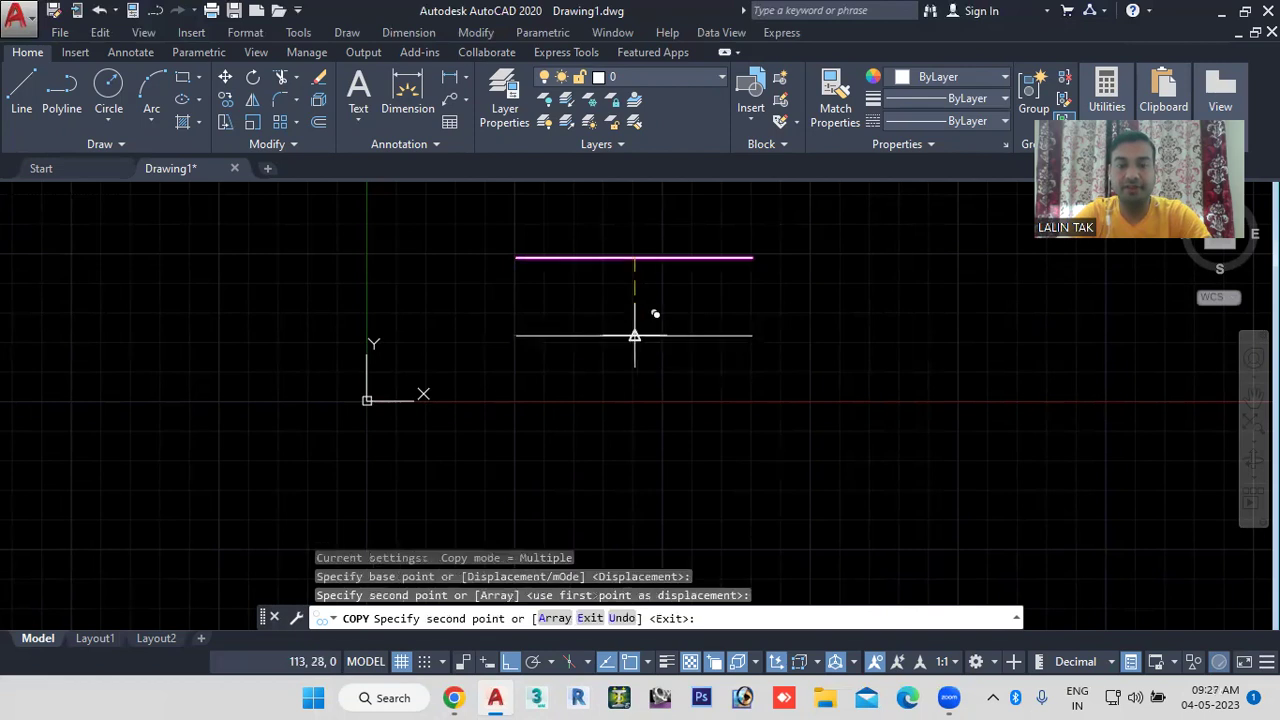
pyautogui.click(634, 424)
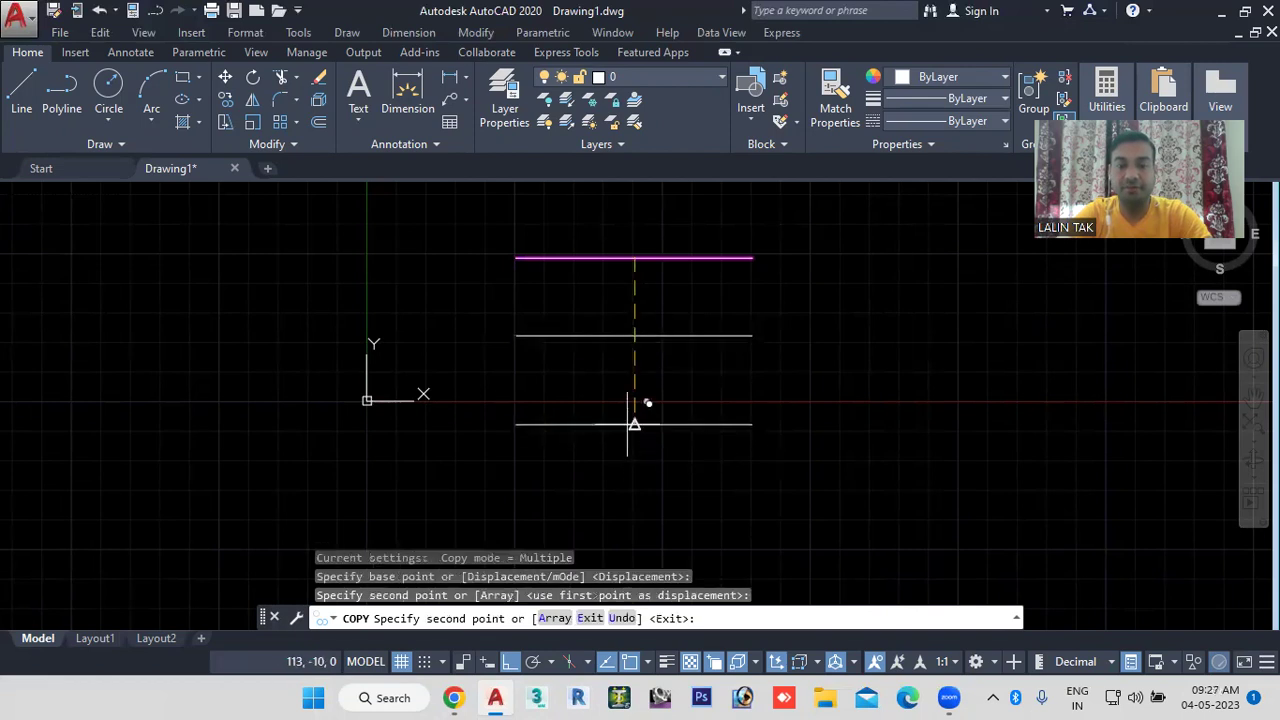
pyautogui.click(634, 507)
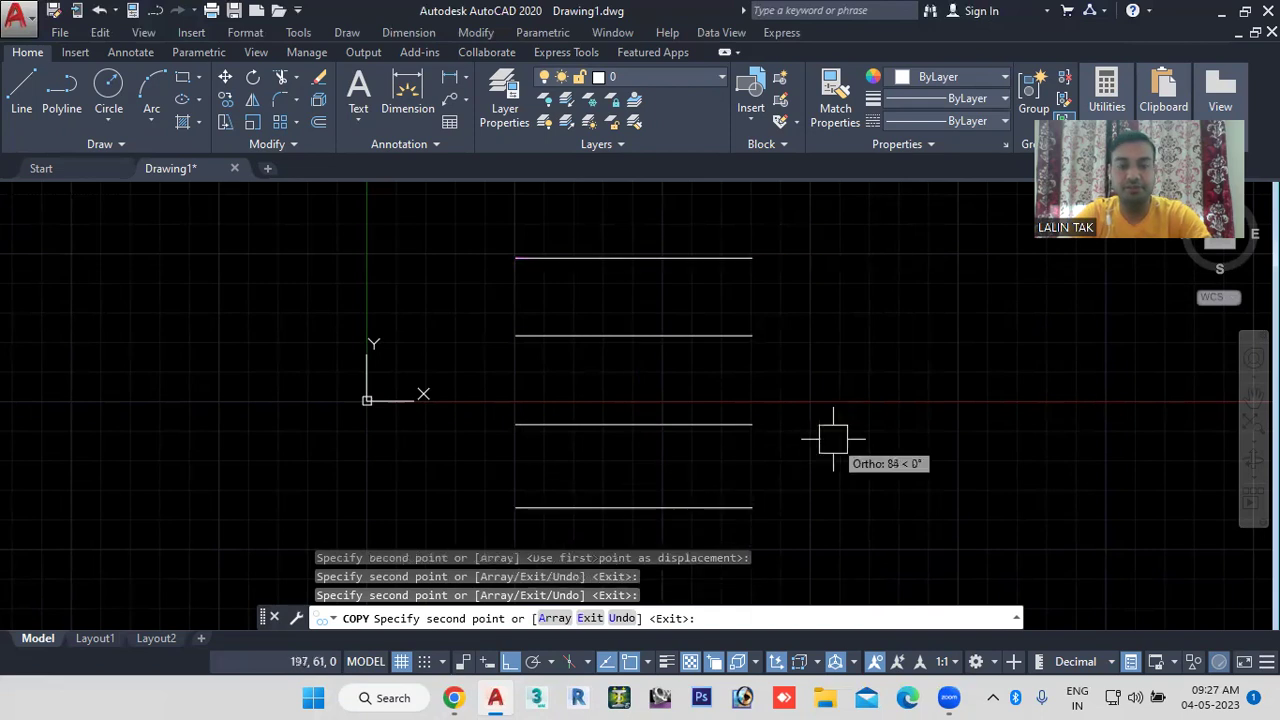
pyautogui.press('Escape')
pyautogui.moveTo(774, 457)
pyautogui.mouseDown(button='middle')
pyautogui.moveTo(791, 416)
pyautogui.moveTo(790, 430)
pyautogui.mouseUp(button='middle')
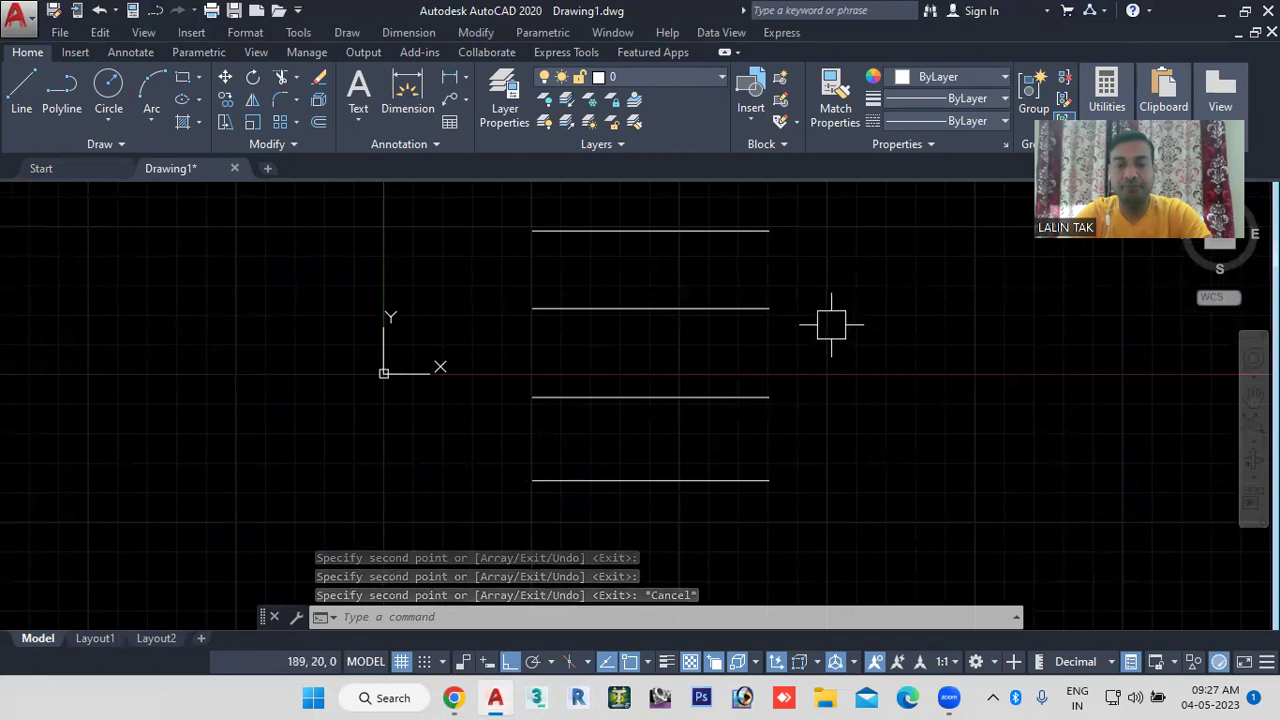
pyautogui.moveTo(831, 317); pyautogui.dragTo(811, 351, button='middle')
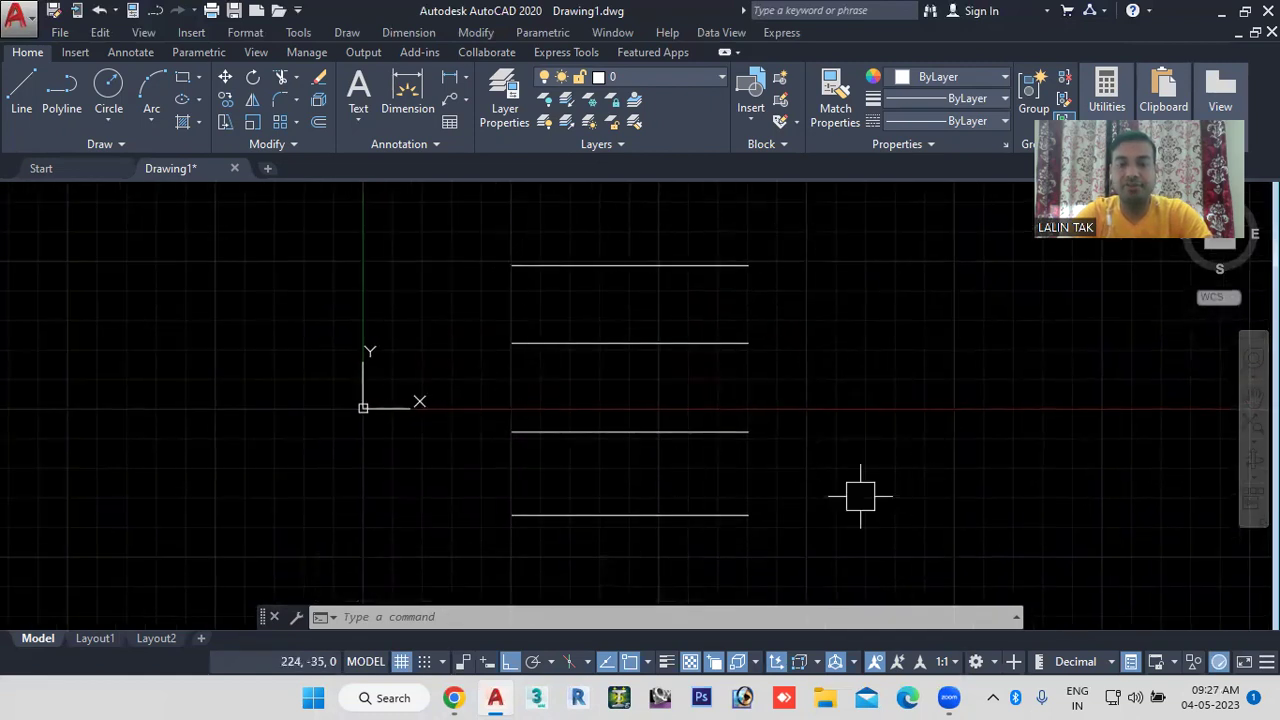
pyautogui.click(920, 658)
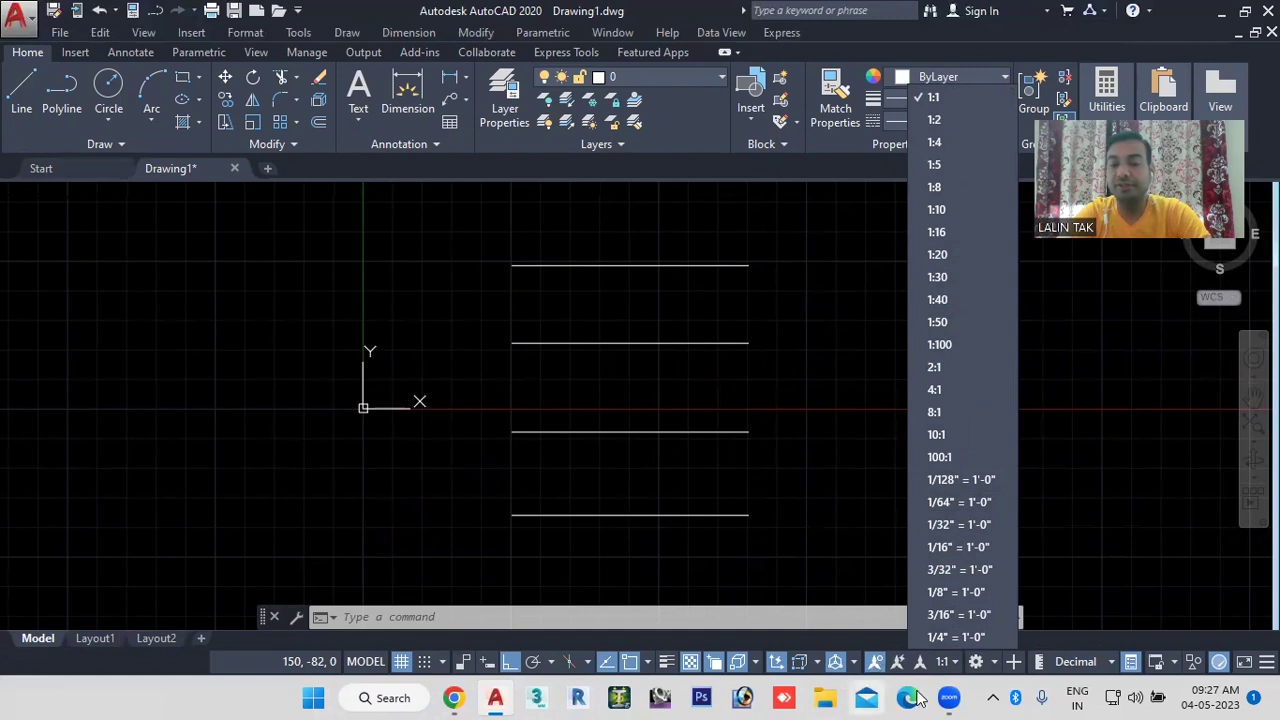
pyautogui.click(1100, 506)
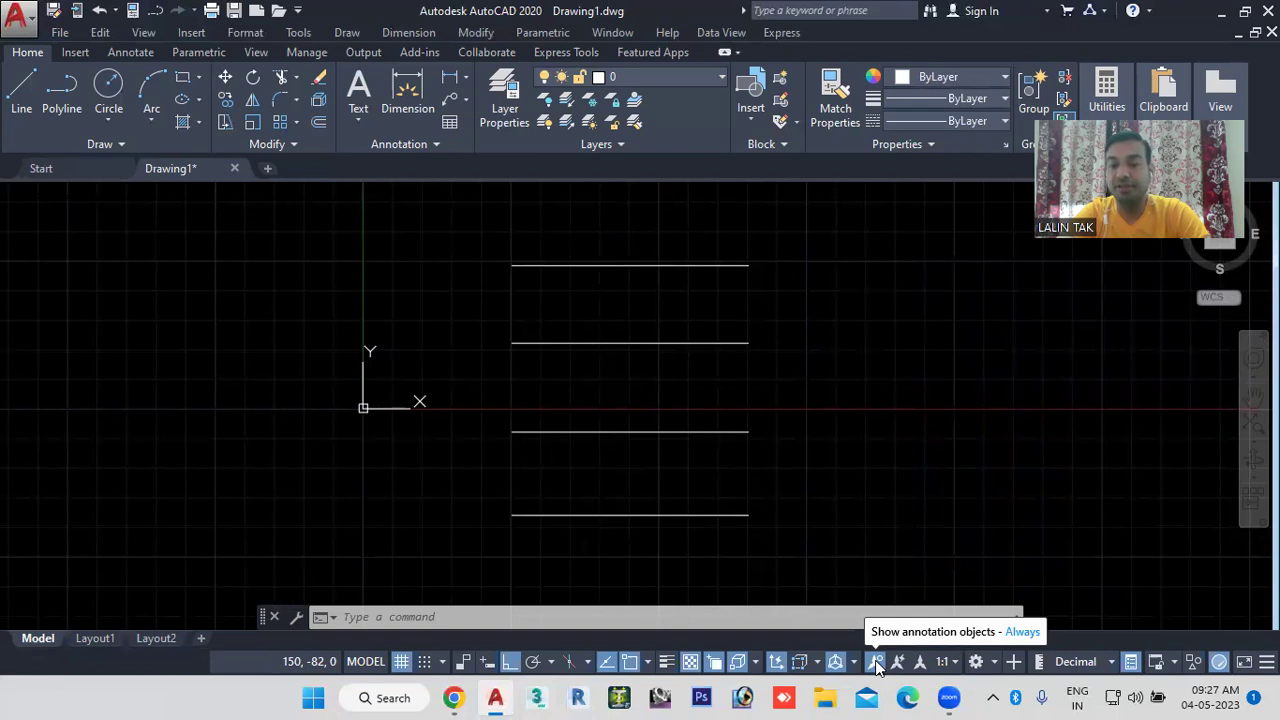
pyautogui.click(945, 663)
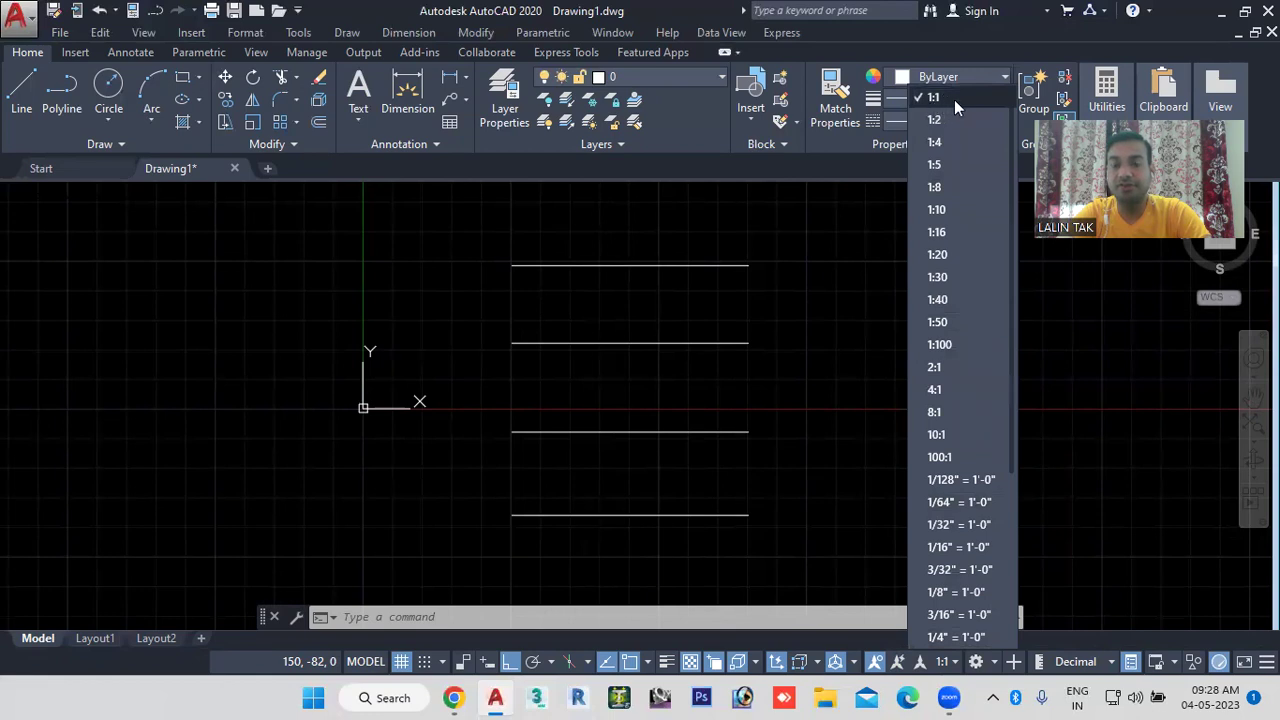
pyautogui.click(849, 364)
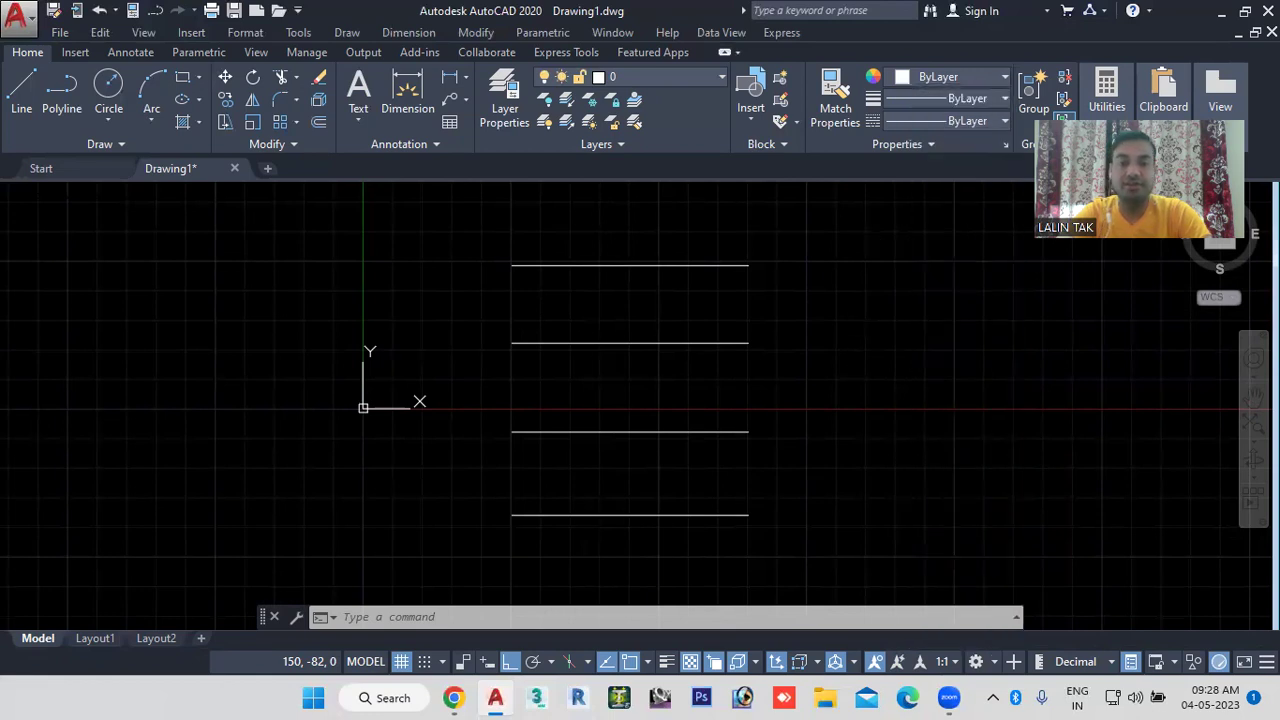
# Step: Add a linear dimension to the top line at annotation scale 1:1, placing it just below the line
pyautogui.click(450, 78)
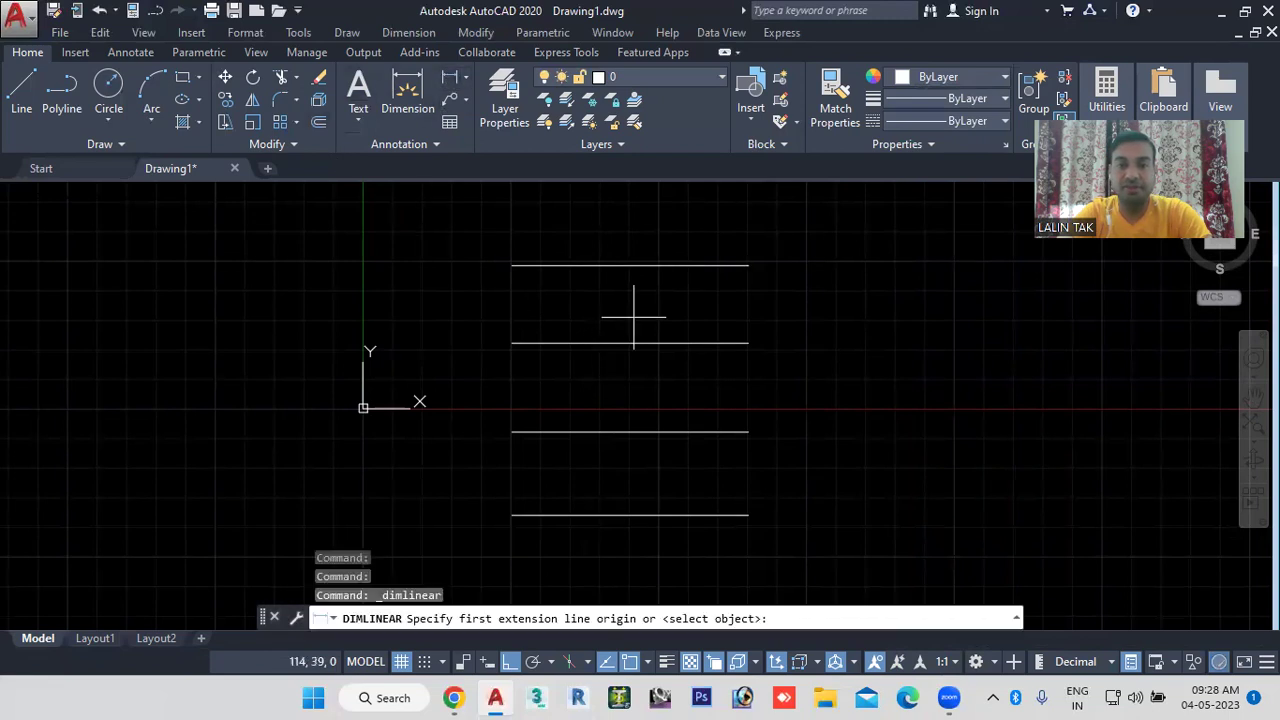
pyautogui.press('Return')
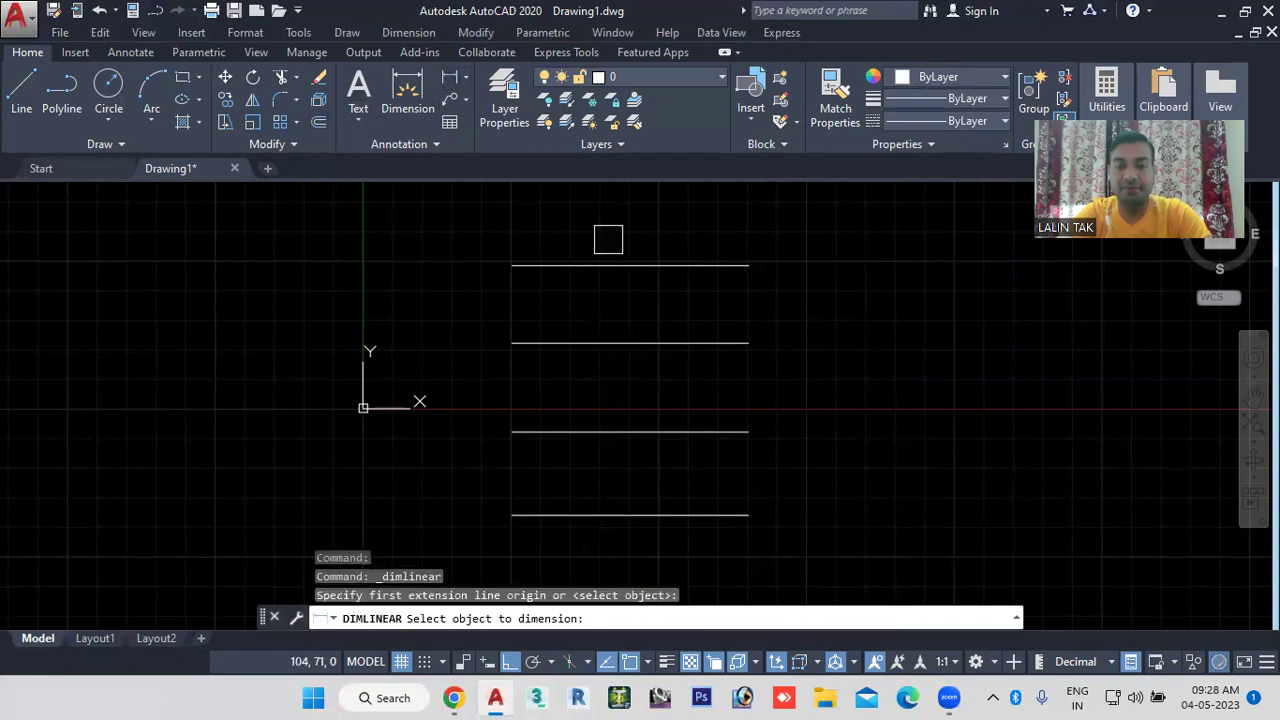
pyautogui.click(629, 264)
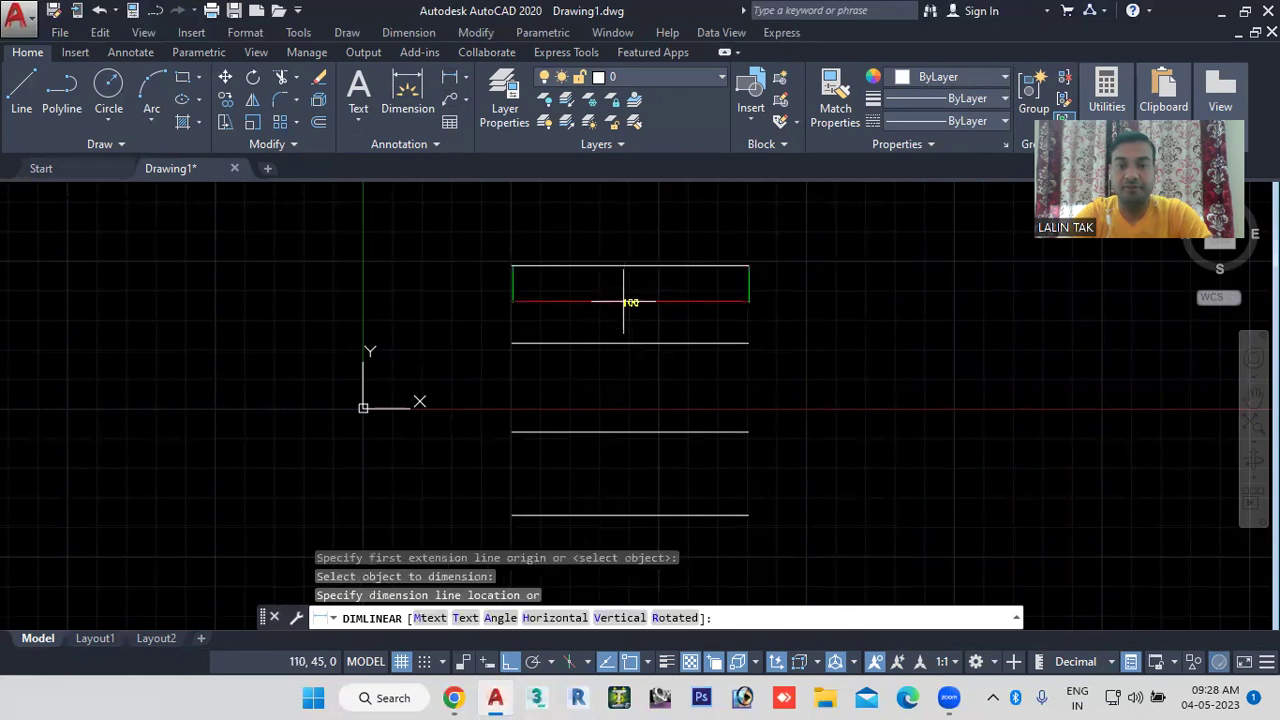
pyautogui.click(625, 288)
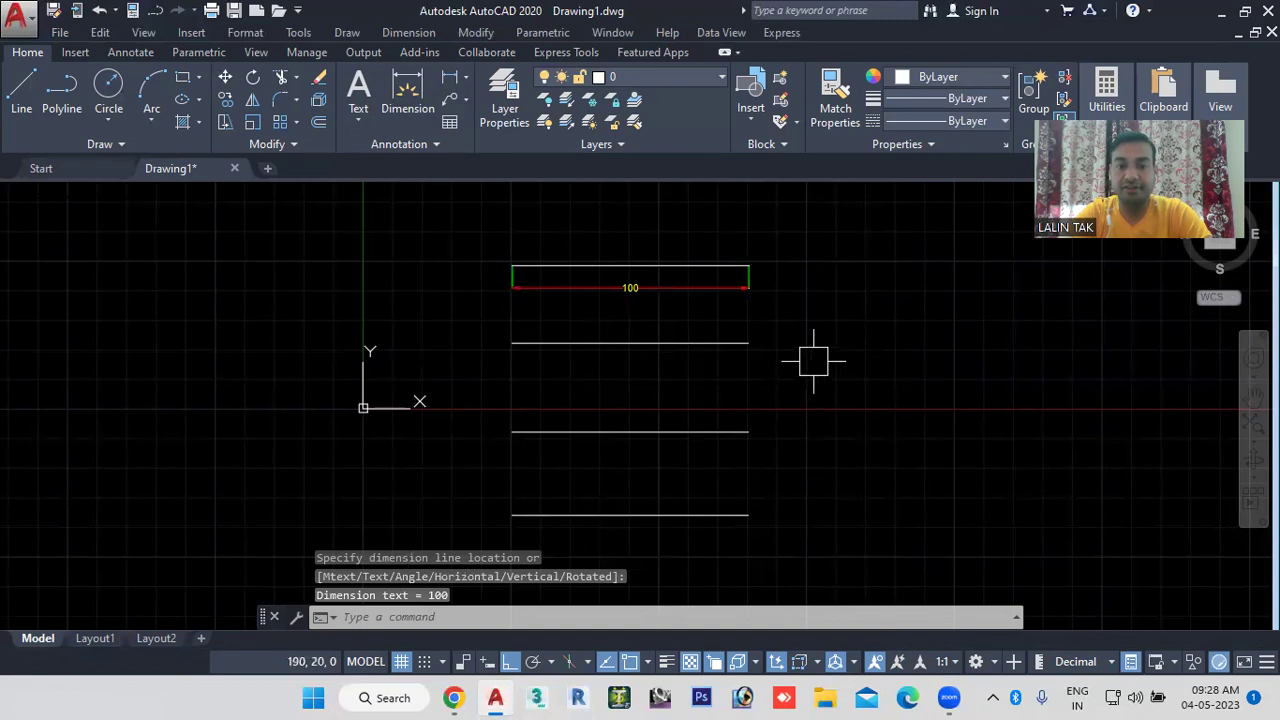
# Step: Set the annotation scale to 1:2 and add a linear dimension just below the second line from the top
pyautogui.click(946, 664)
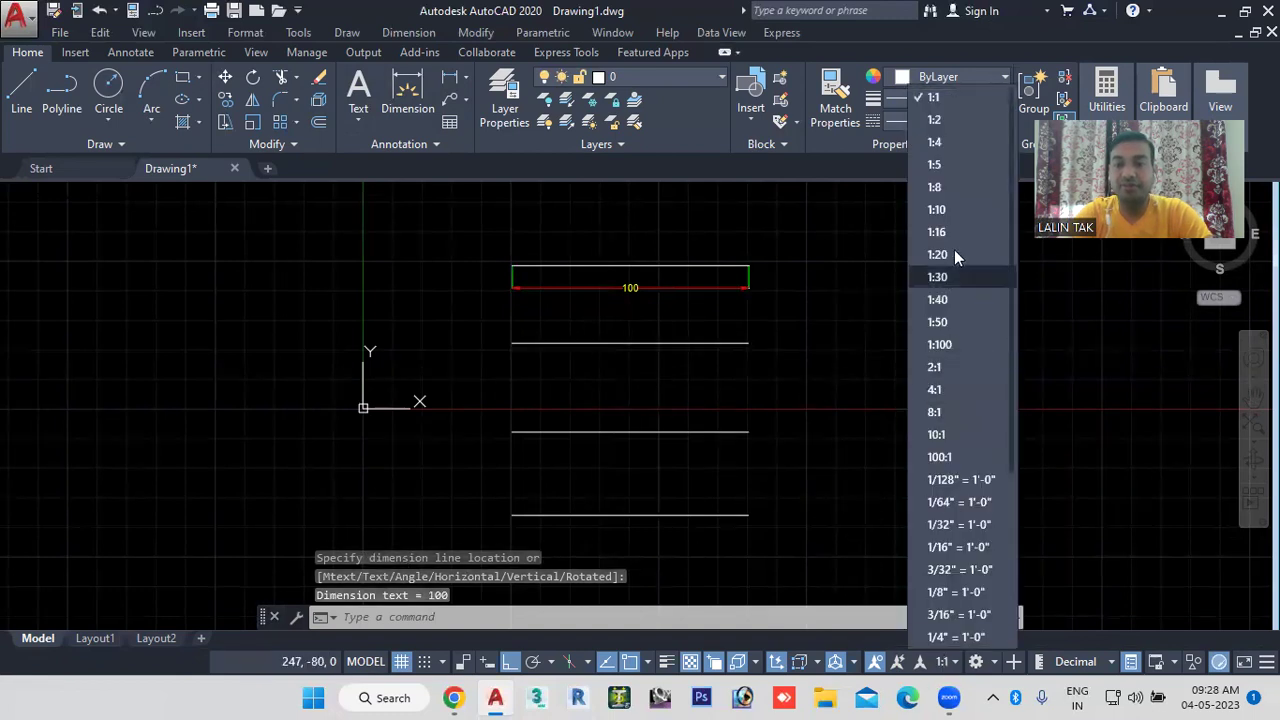
pyautogui.click(935, 120)
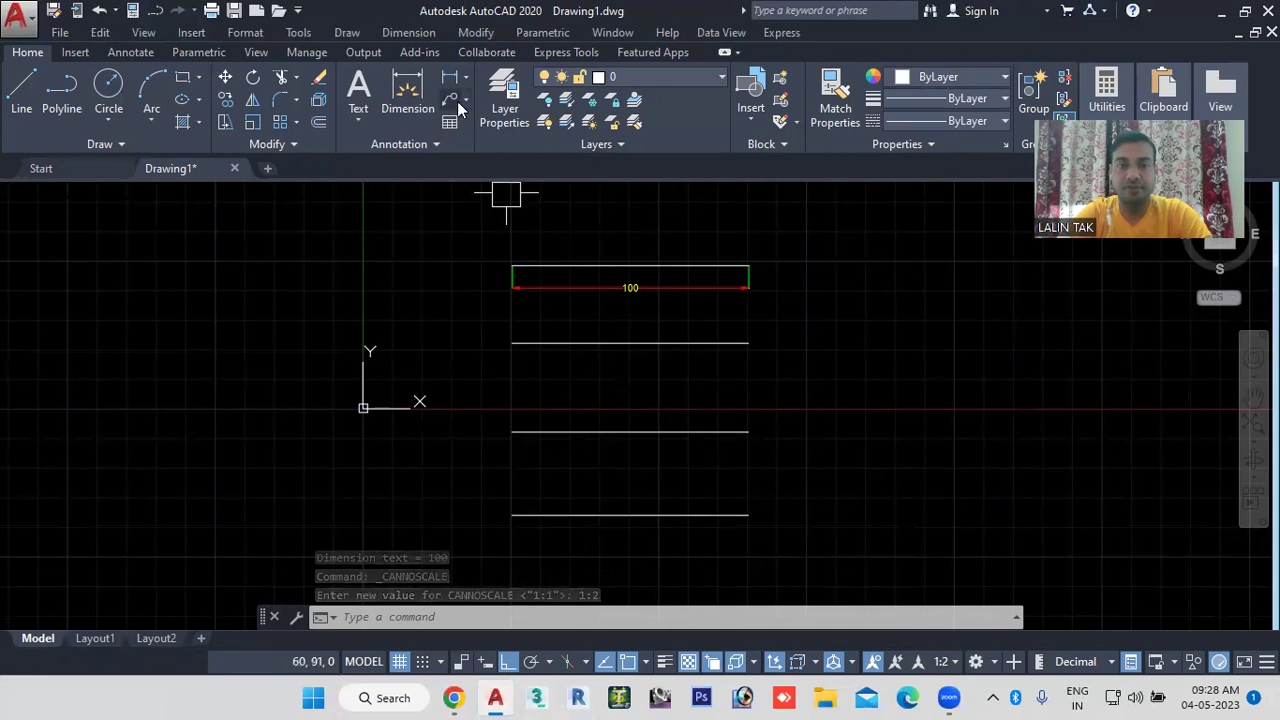
pyautogui.write('dli')
pyautogui.press('Return')
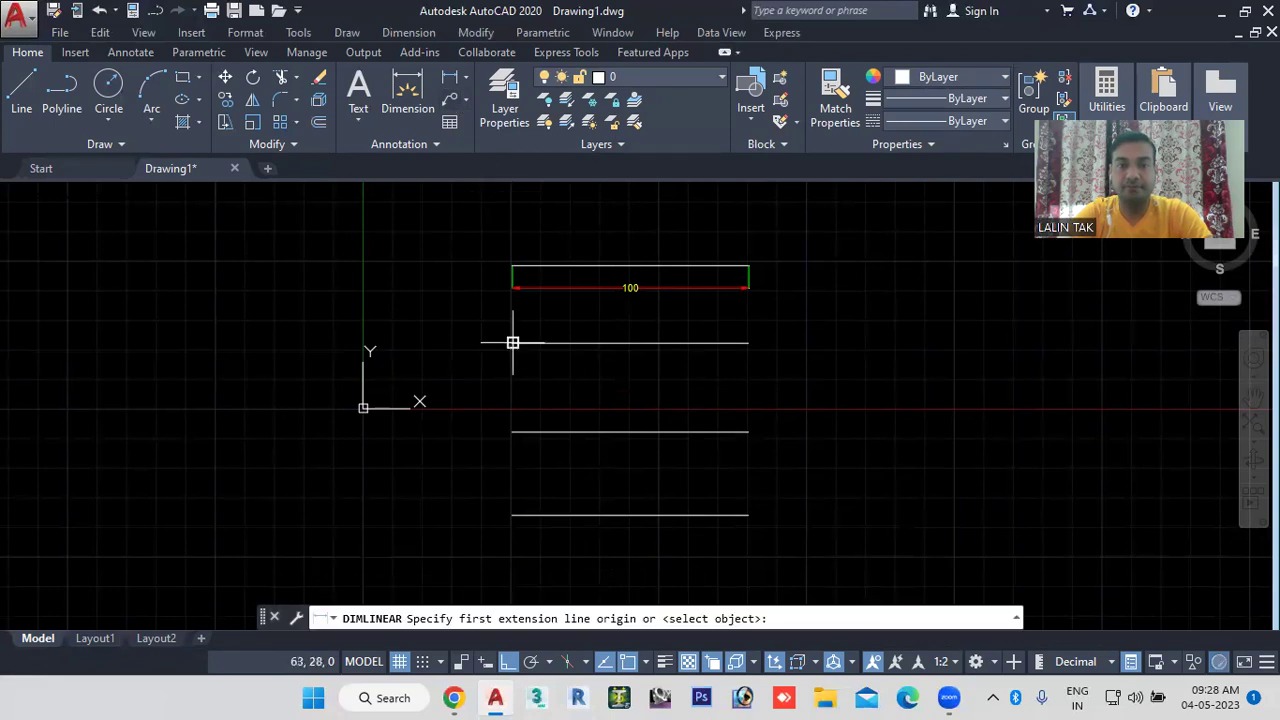
pyautogui.click(512, 343)
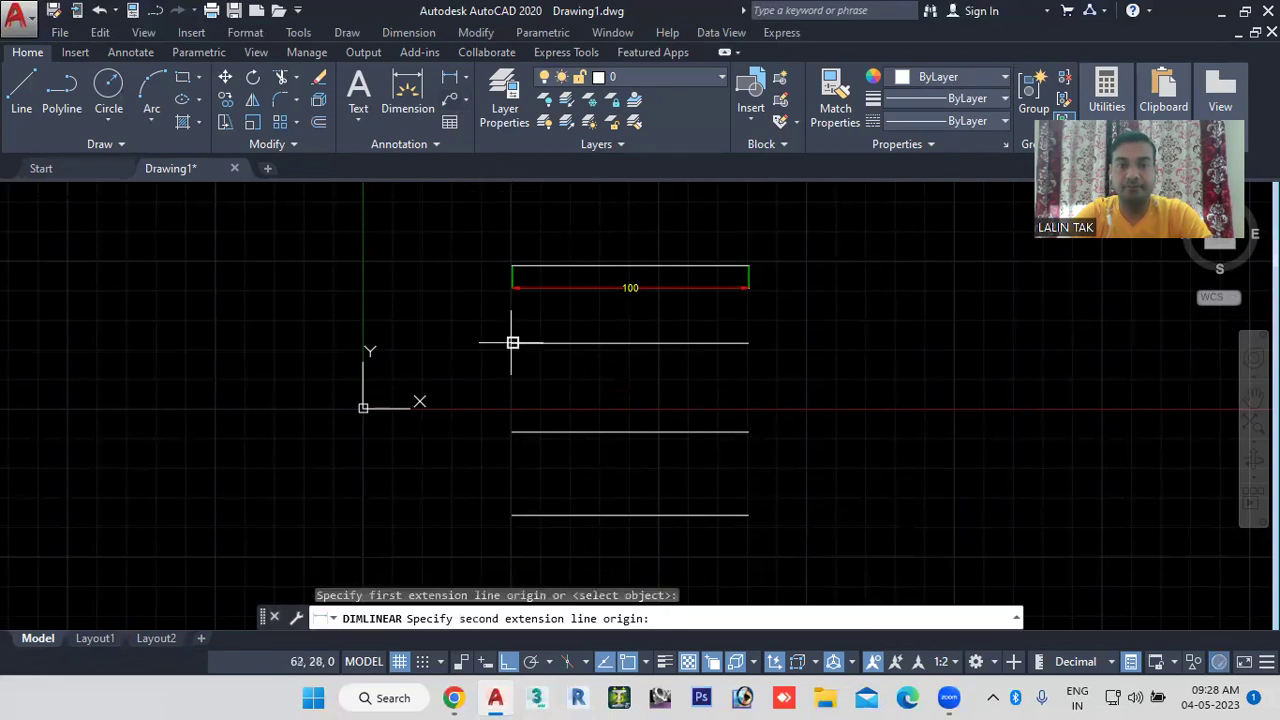
pyautogui.click(748, 343)
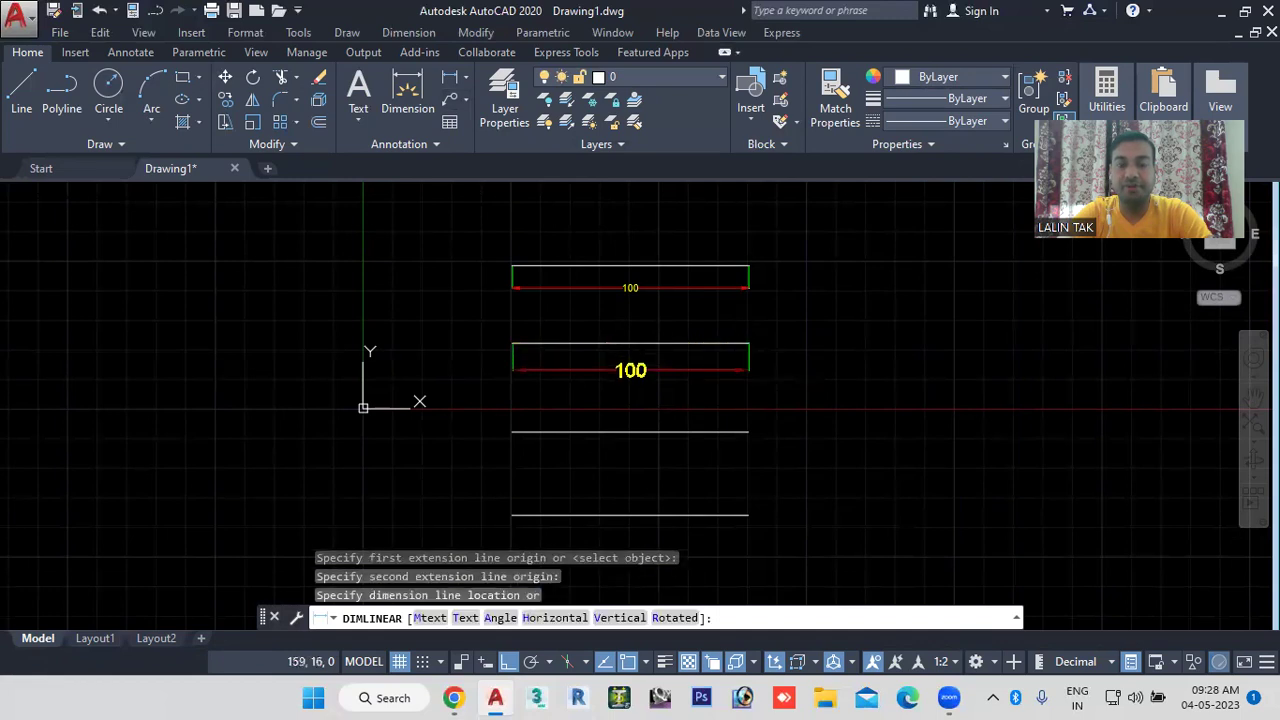
pyautogui.click(741, 370)
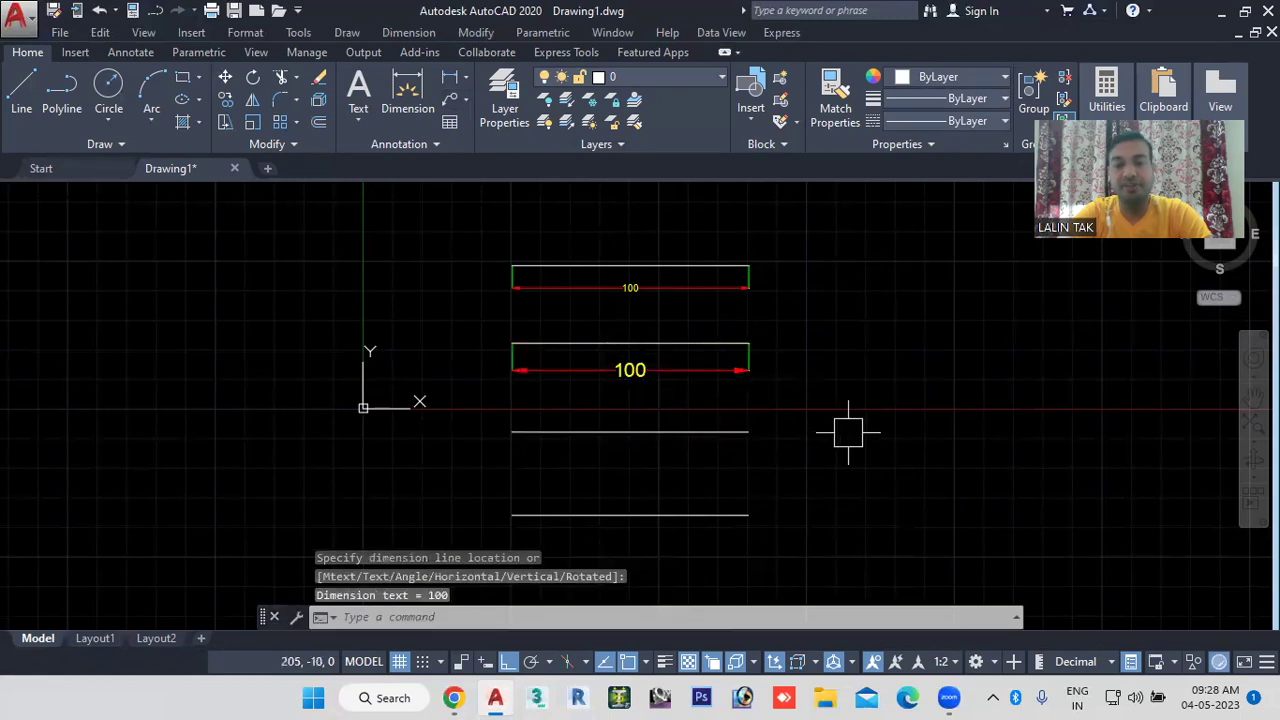
# Step: Set the annotation scale to 1:4 and add a linear dimension just below the third line from the top
pyautogui.click(952, 663)
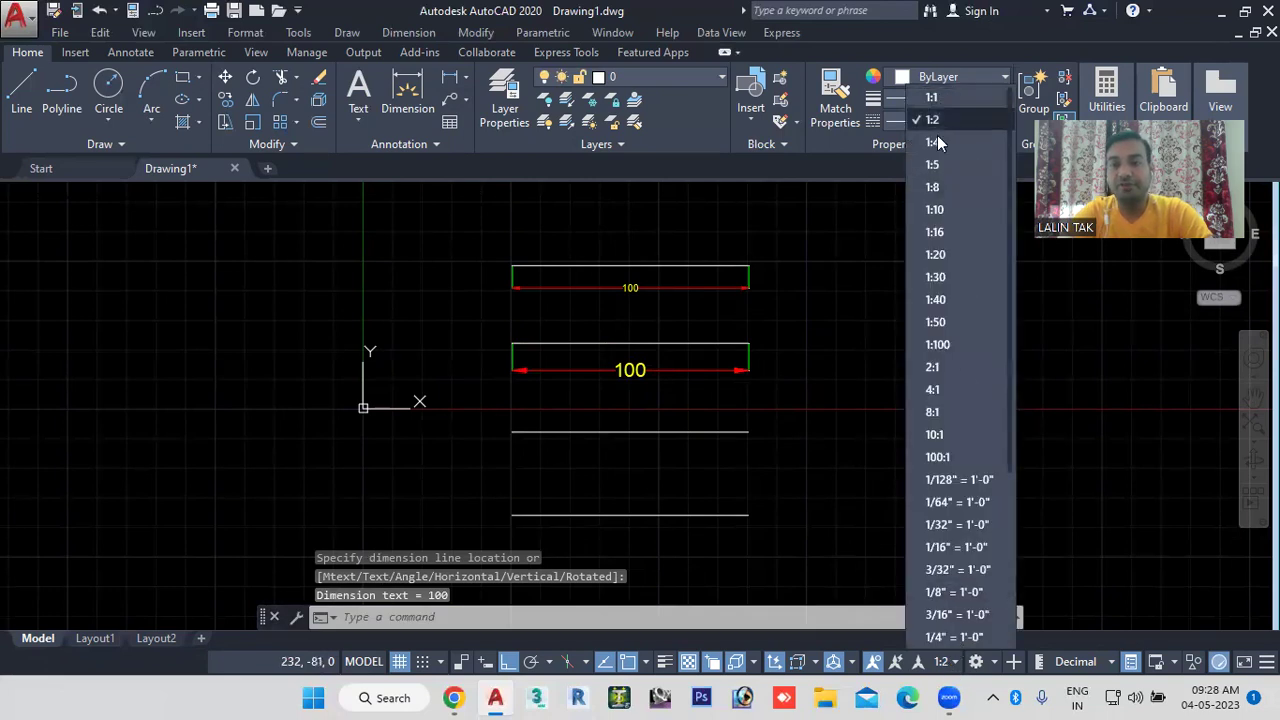
pyautogui.press('Escape')
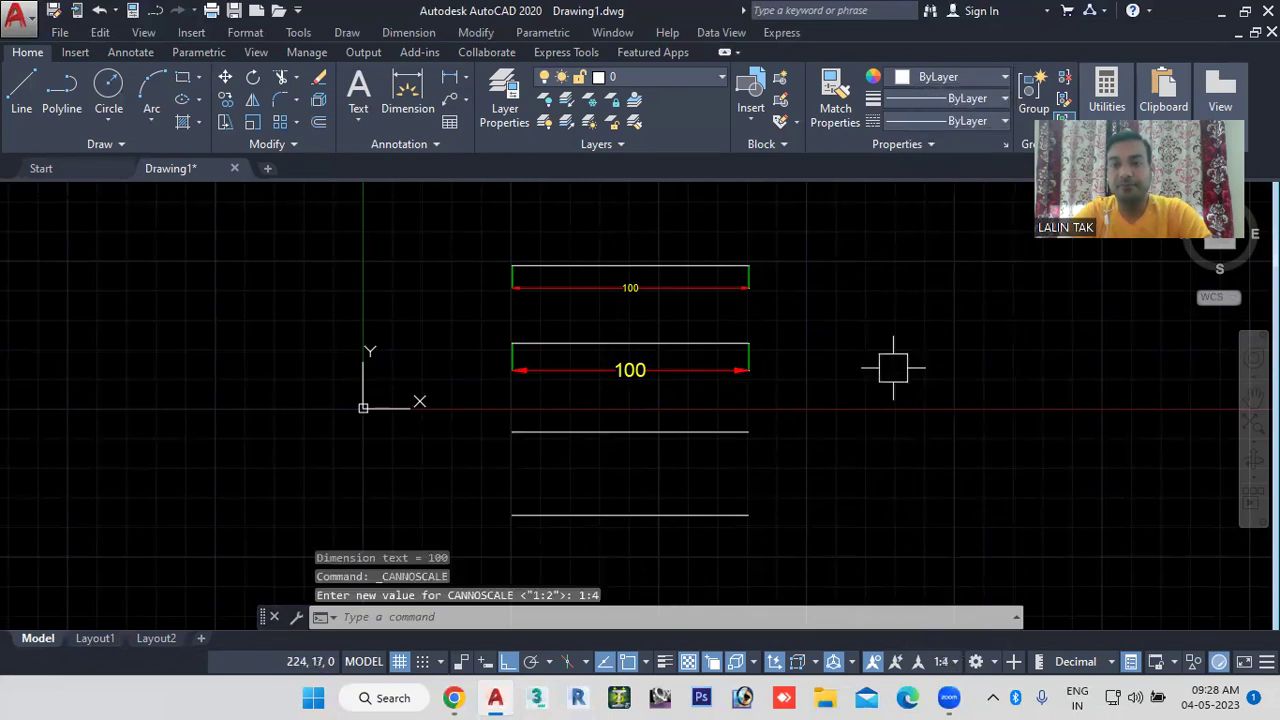
pyautogui.click(465, 77)
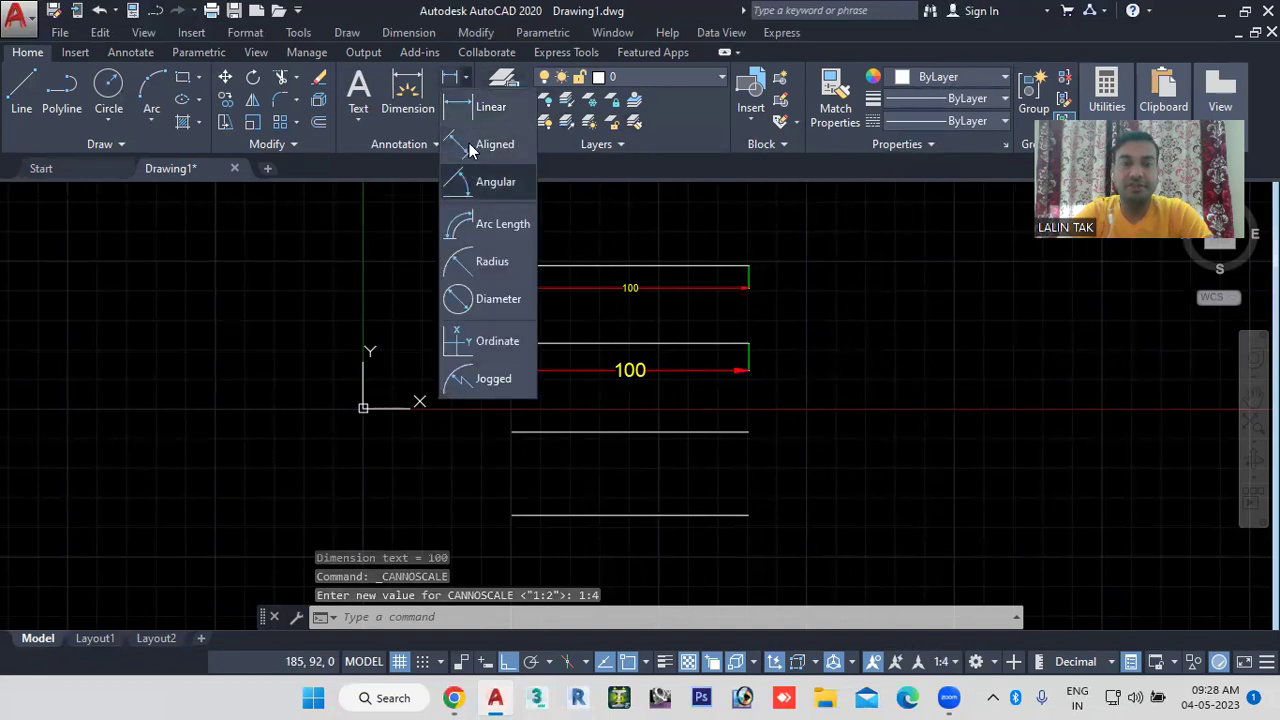
pyautogui.click(490, 108)
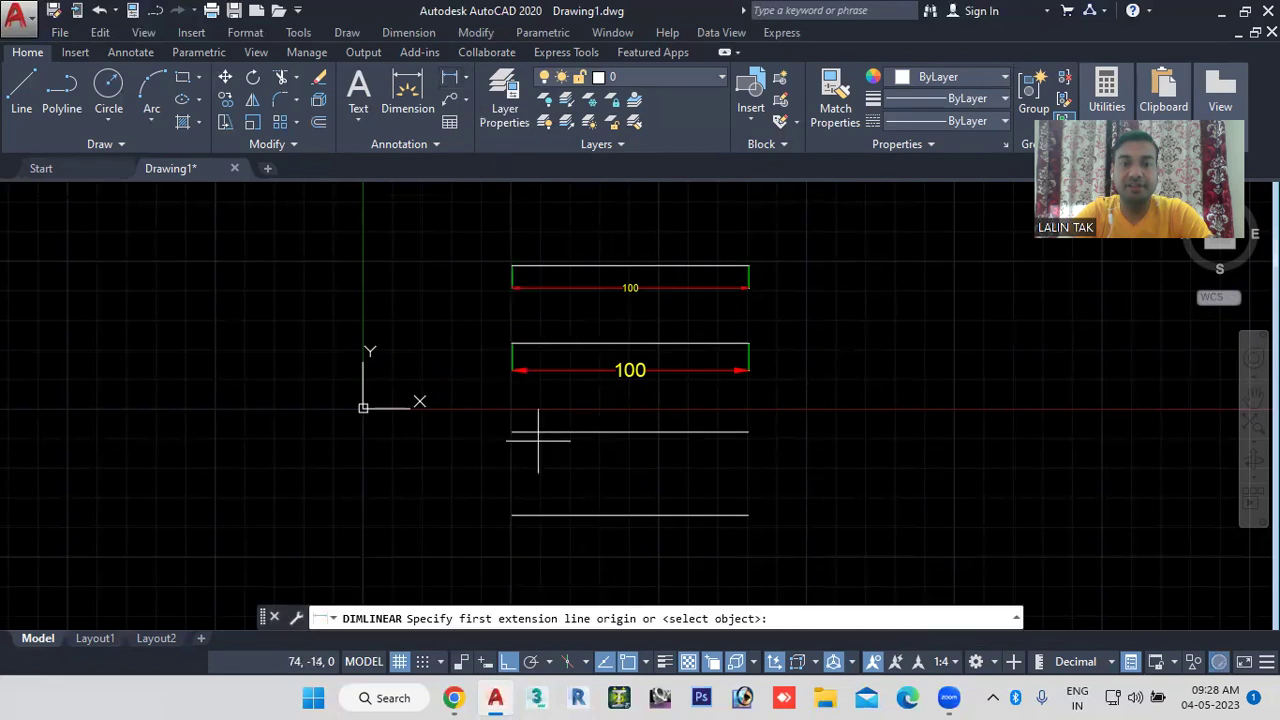
pyautogui.press('Return')
pyautogui.click(608, 432)
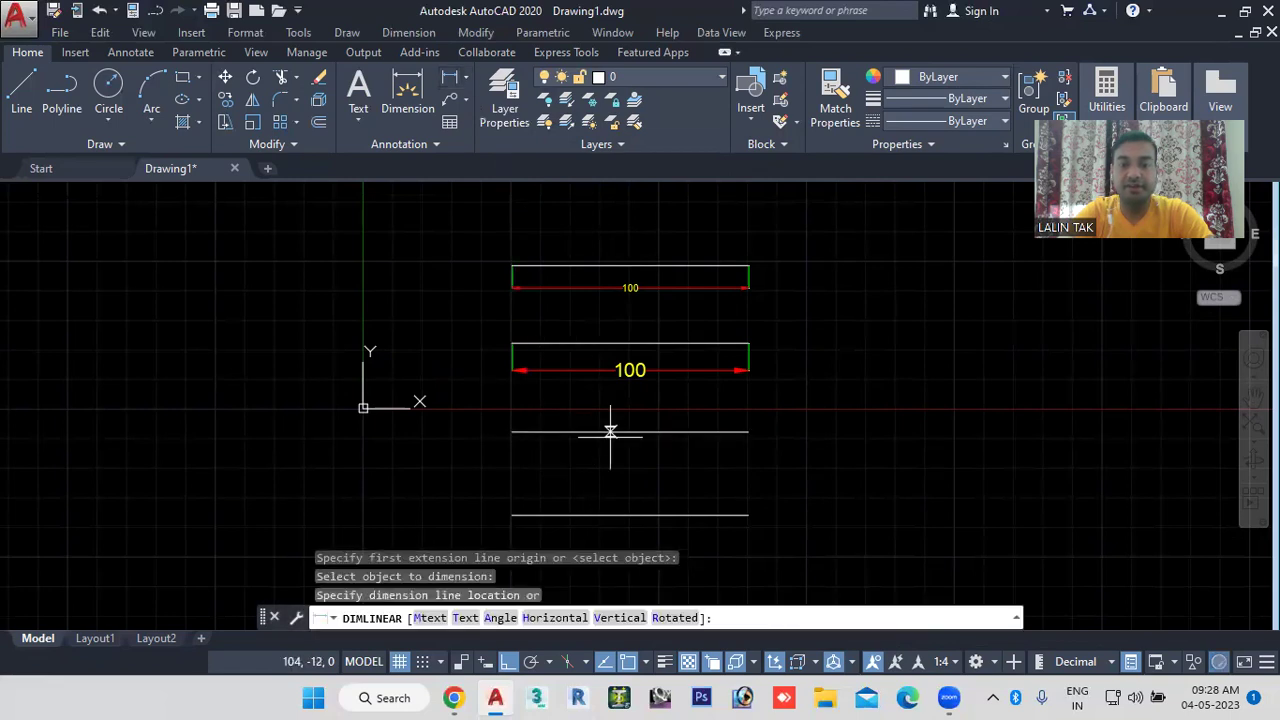
pyautogui.click(625, 465)
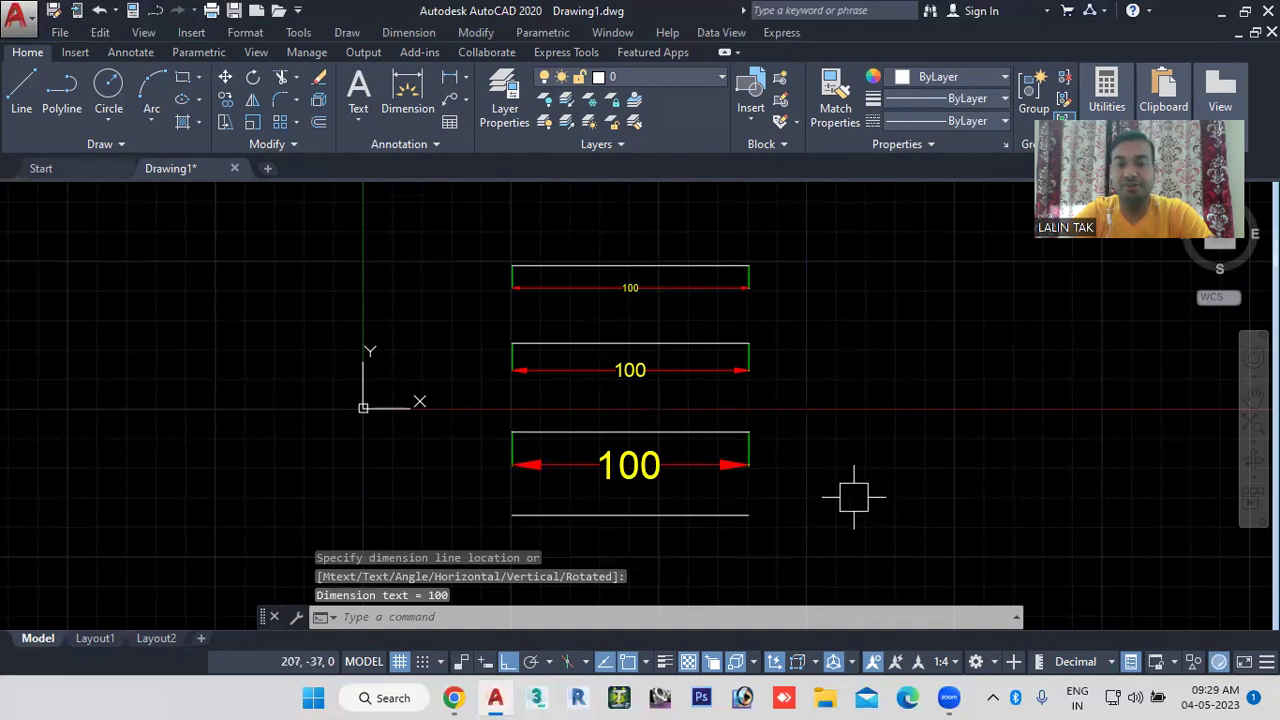
# Step: Set the annotation scale to 1:5 and add a linear dimension just below the bottom line
pyautogui.click(955, 665)
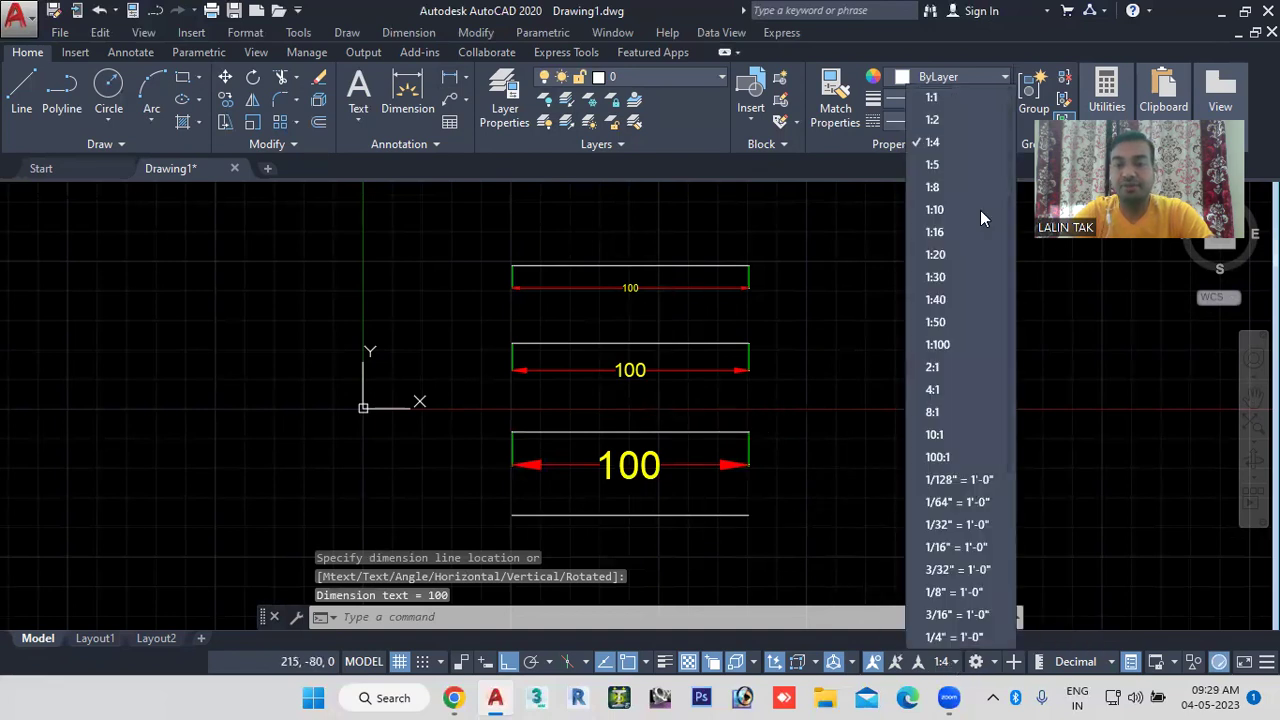
pyautogui.click(939, 165)
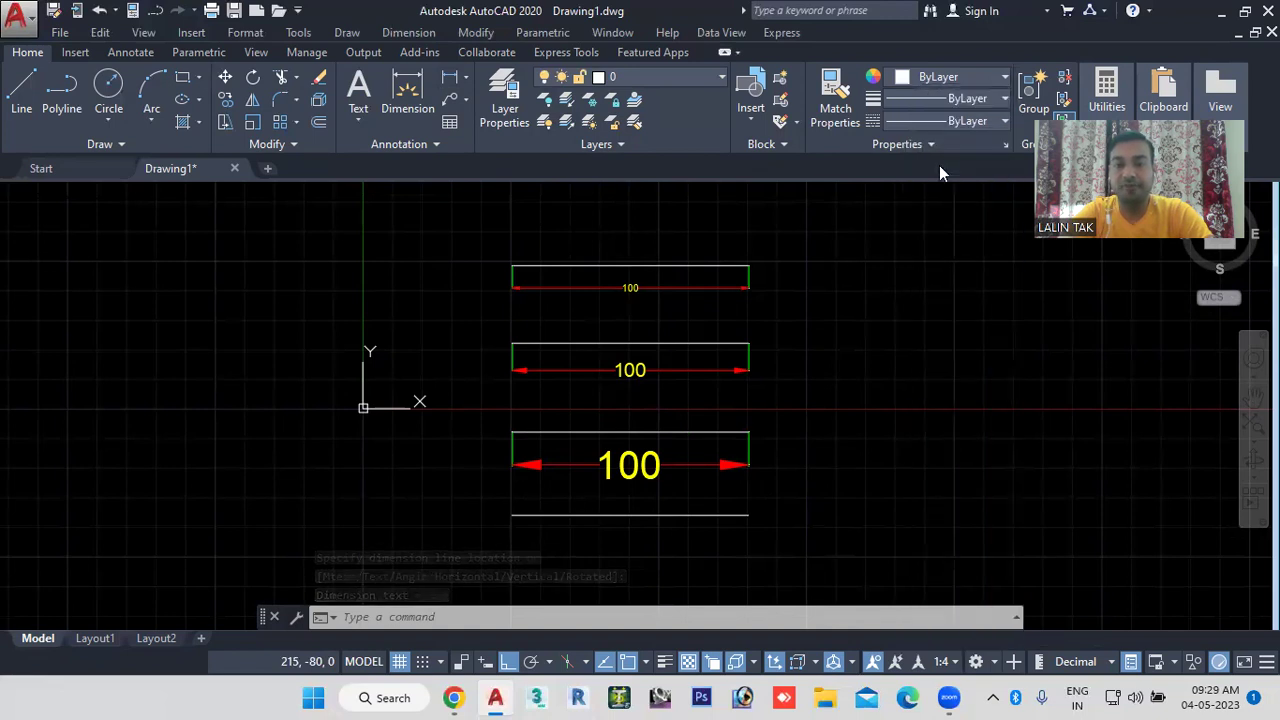
pyautogui.click(451, 84)
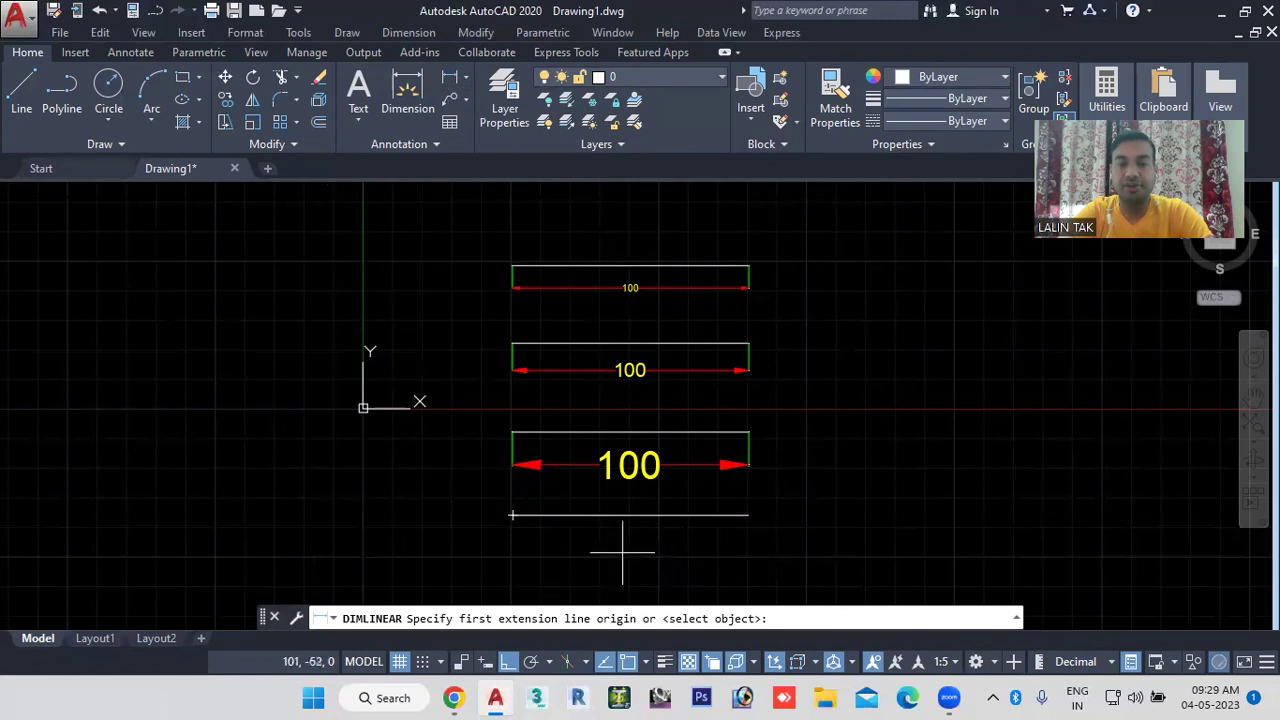
pyautogui.press('Return')
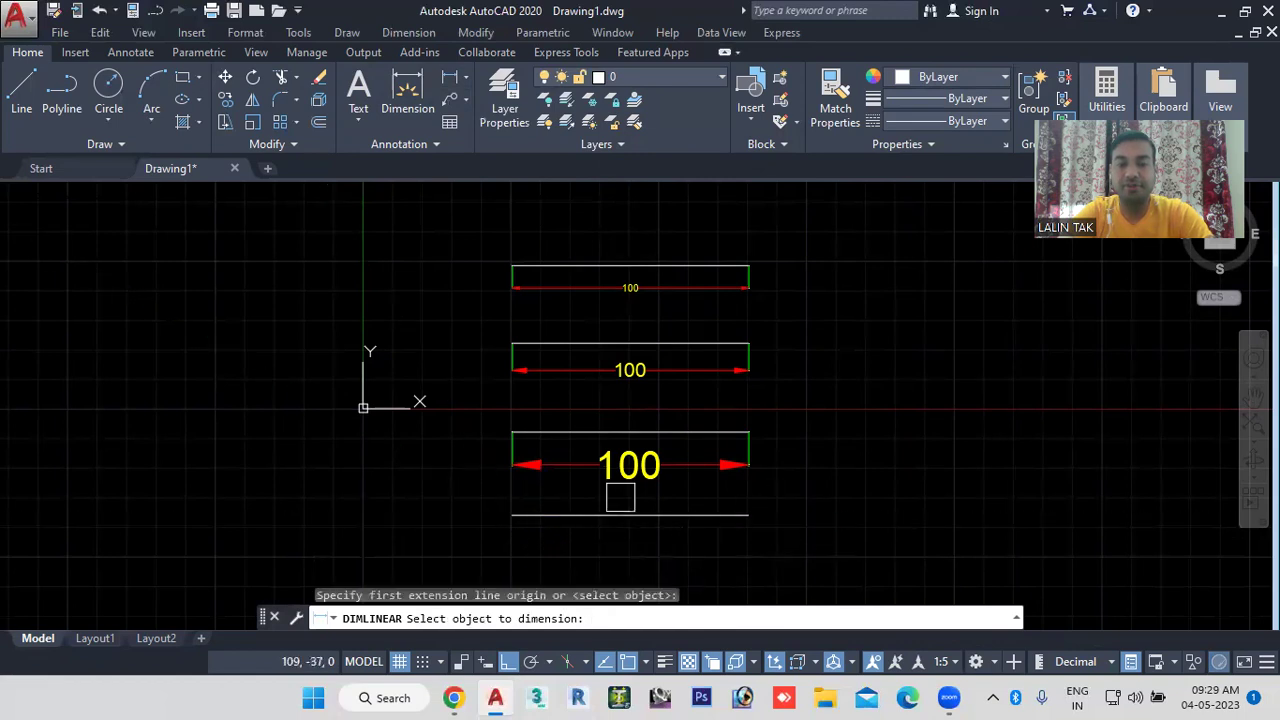
pyautogui.click(643, 511)
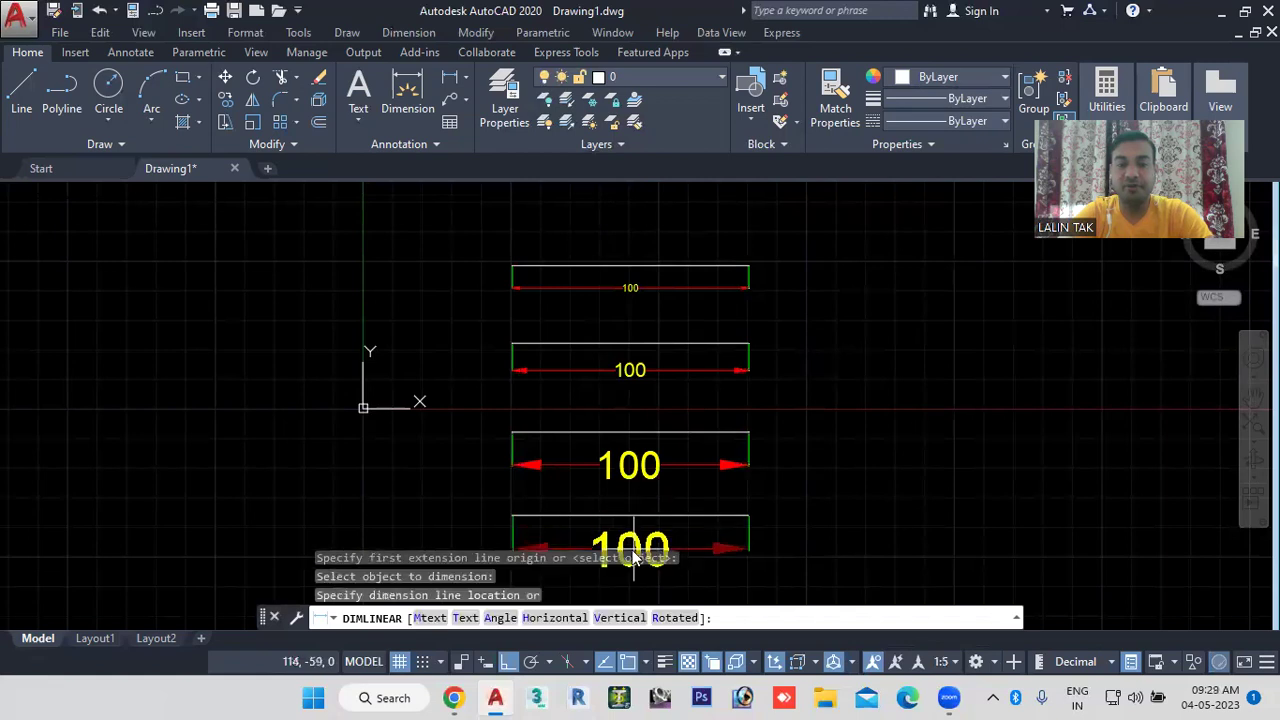
pyautogui.moveTo(633, 567)
pyautogui.mouseDown(button='middle')
pyautogui.moveTo(646, 481)
pyautogui.moveTo(668, 462)
pyautogui.mouseUp(button='middle')
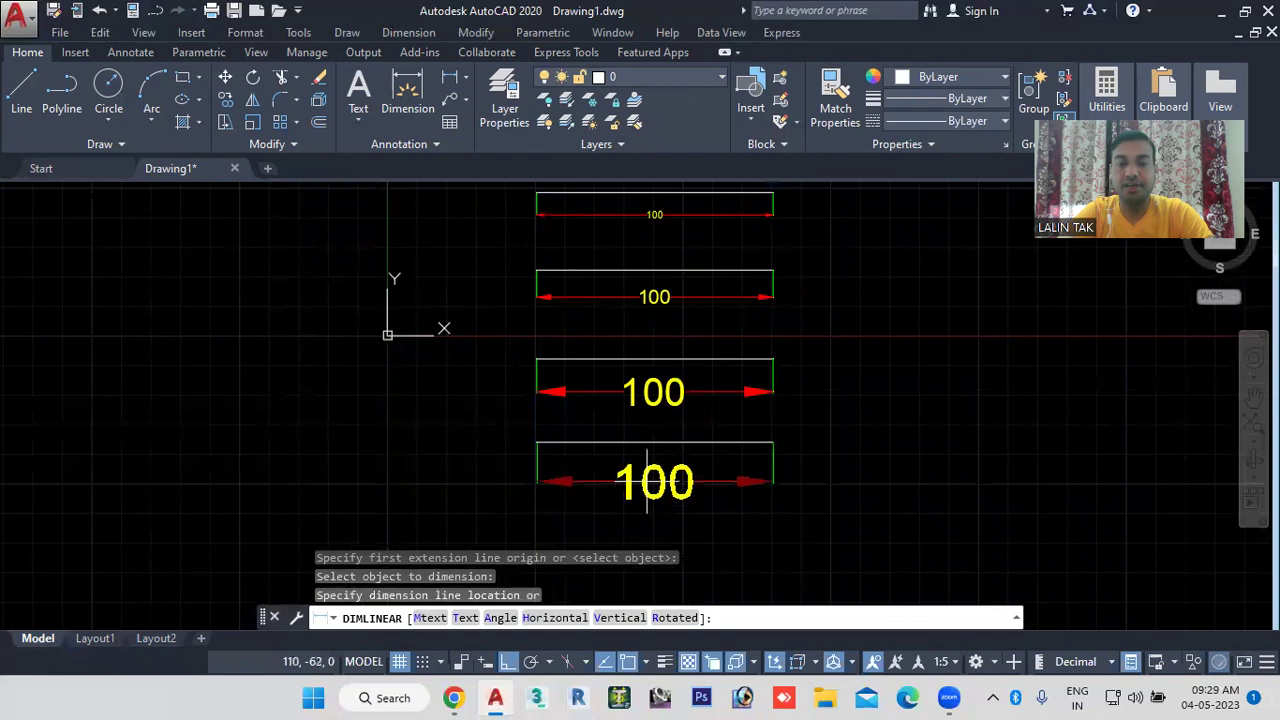
pyautogui.click(680, 482)
pyautogui.moveTo(874, 389); pyautogui.dragTo(868, 417, button='middle')
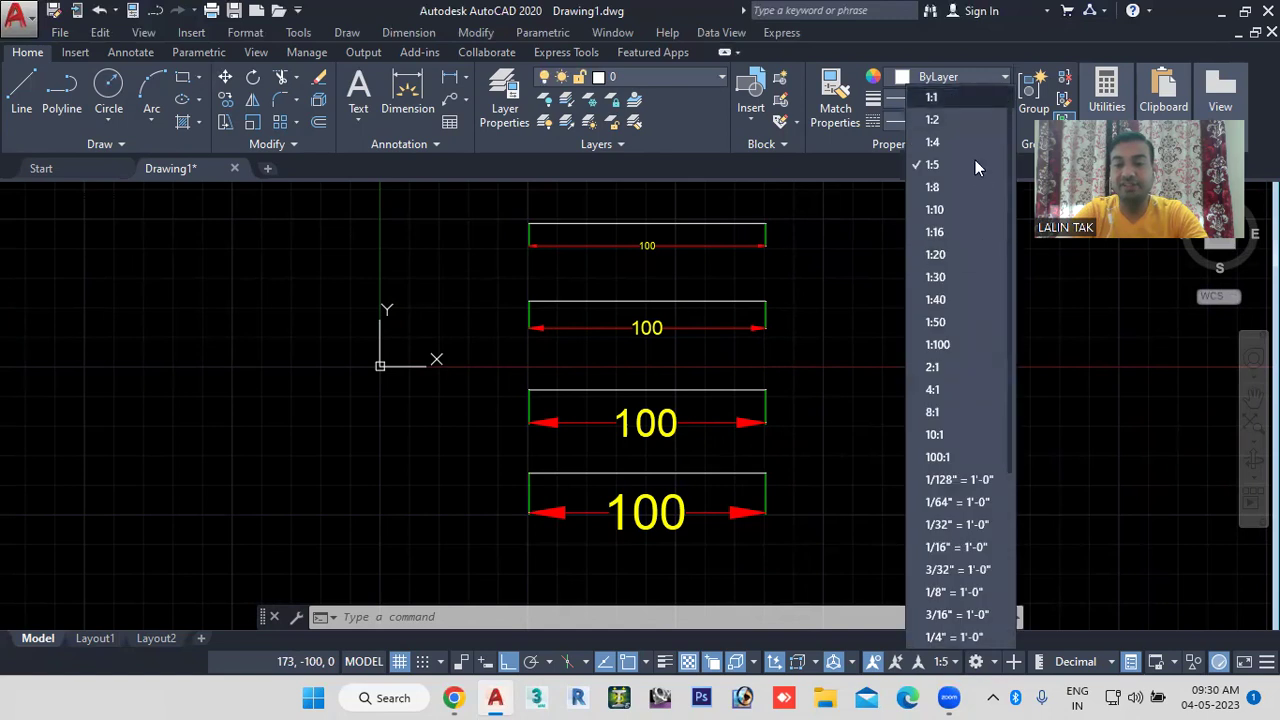
pyautogui.click(990, 352)
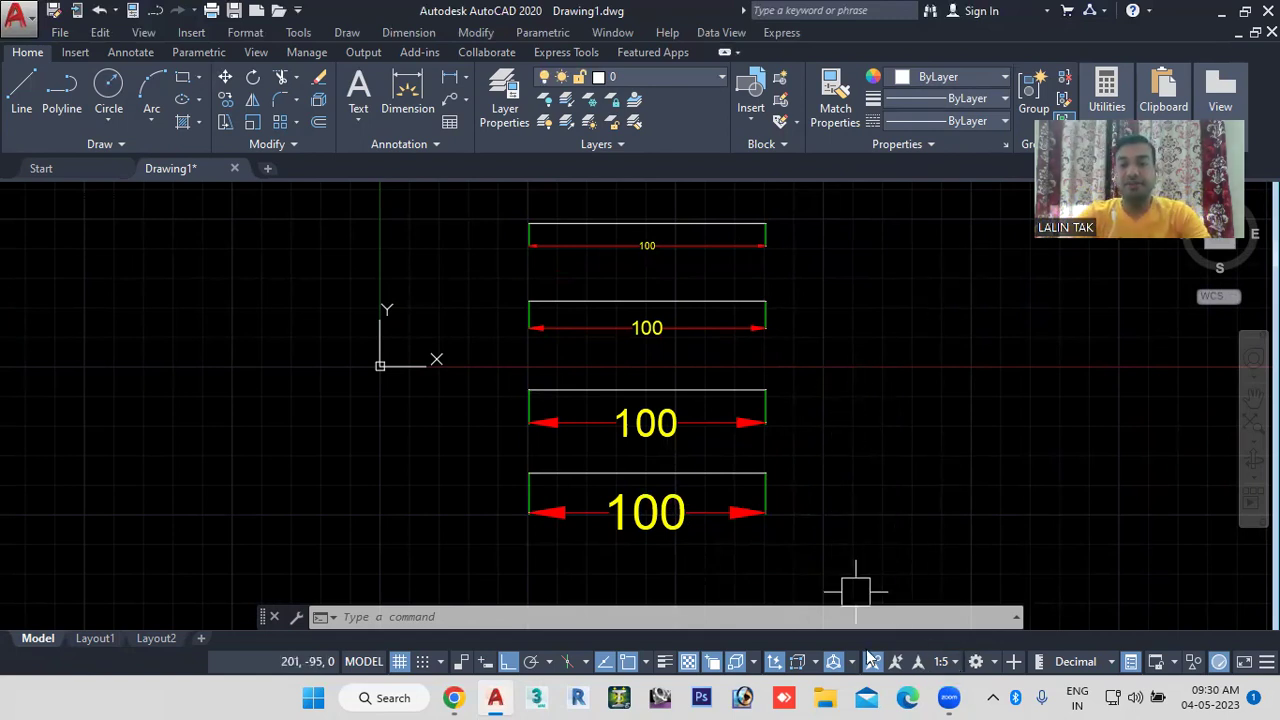
pyautogui.click(920, 663)
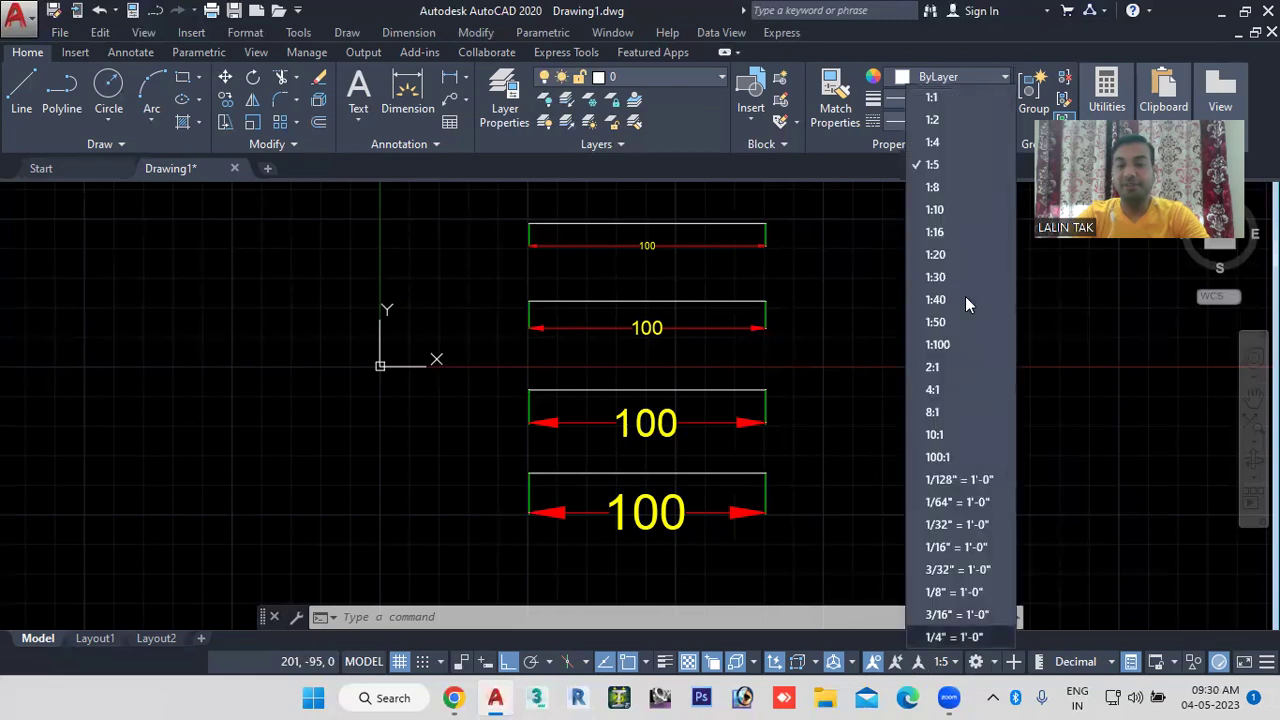
pyautogui.click(1093, 421)
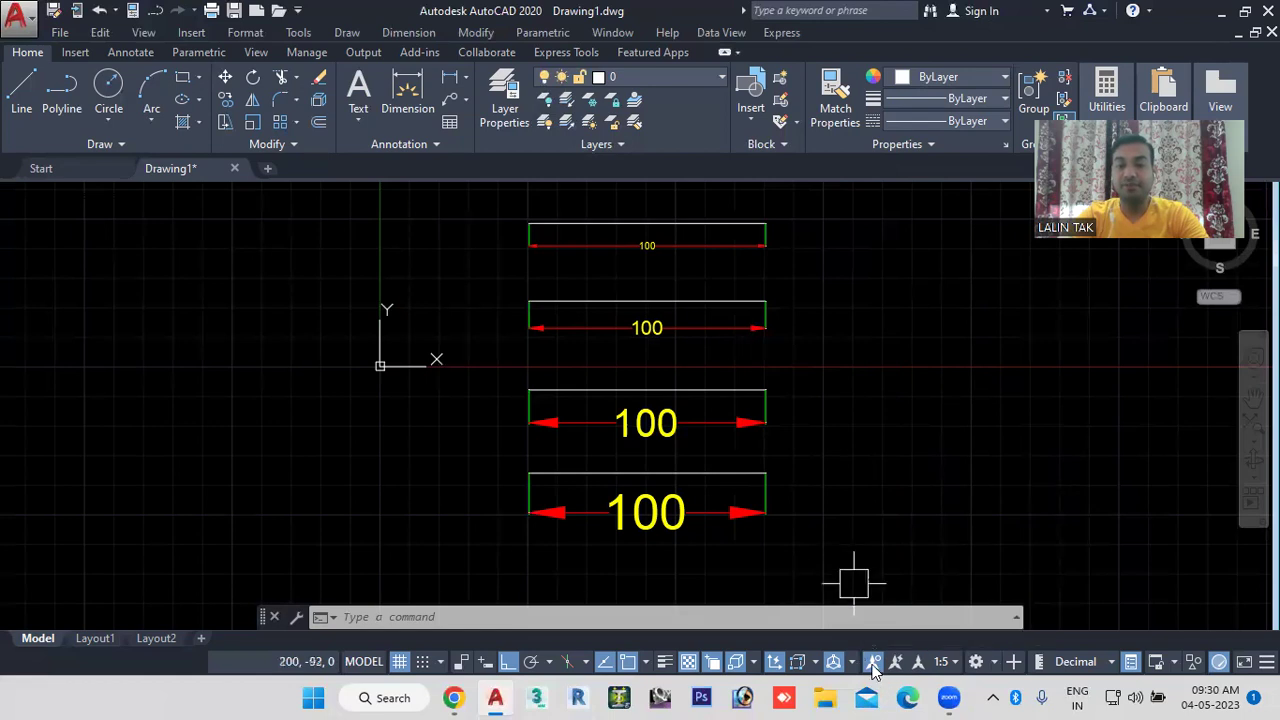
# Step: Set the annotation scale to 1:2
pyautogui.click(948, 662)
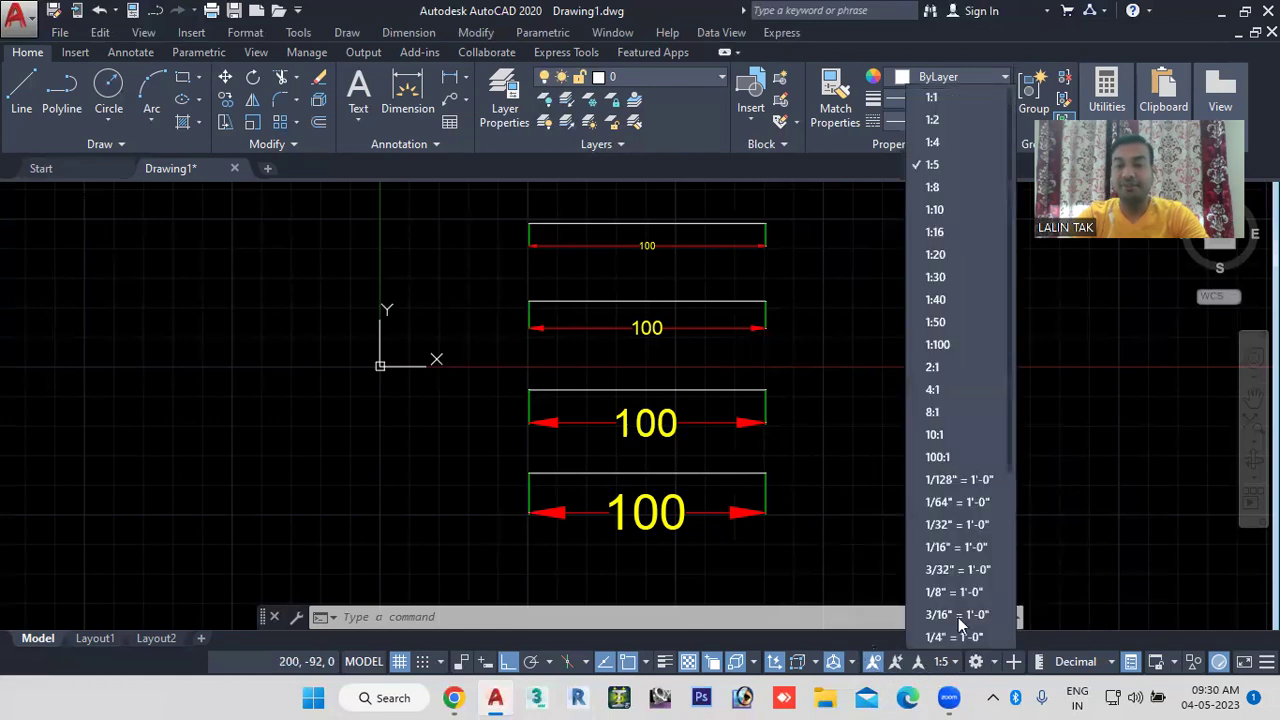
pyautogui.click(932, 120)
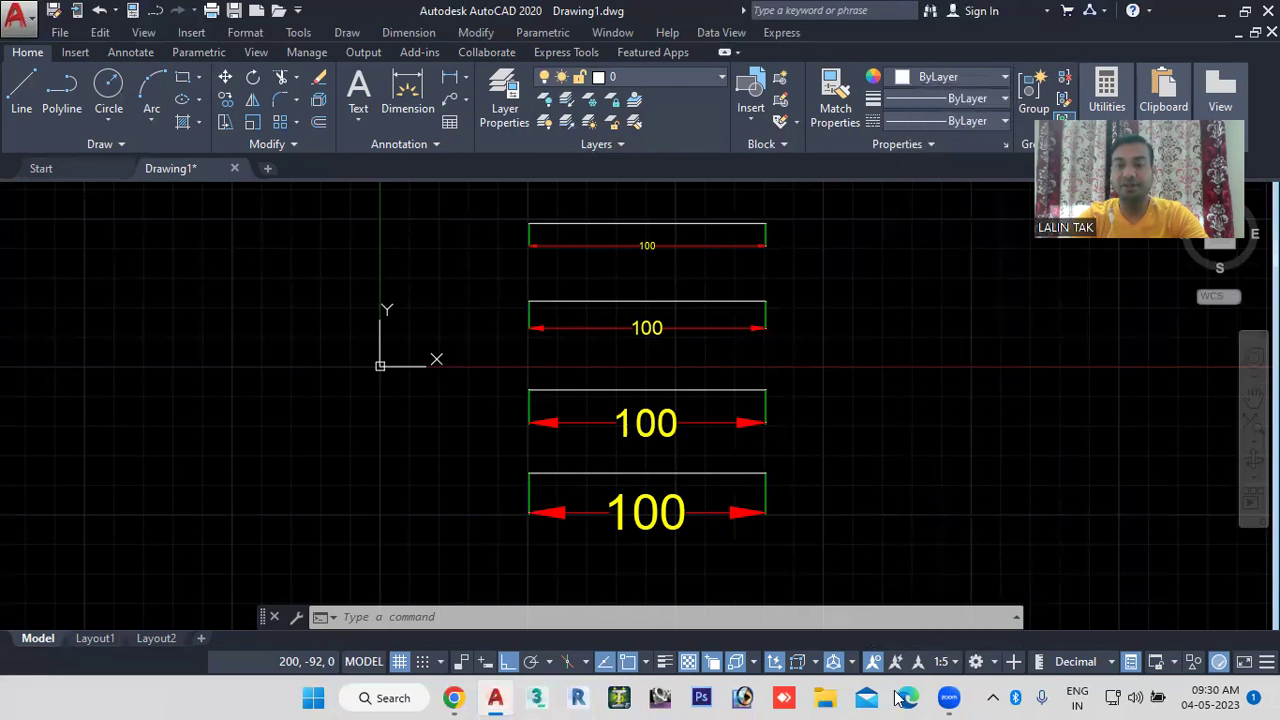
pyautogui.click(944, 661)
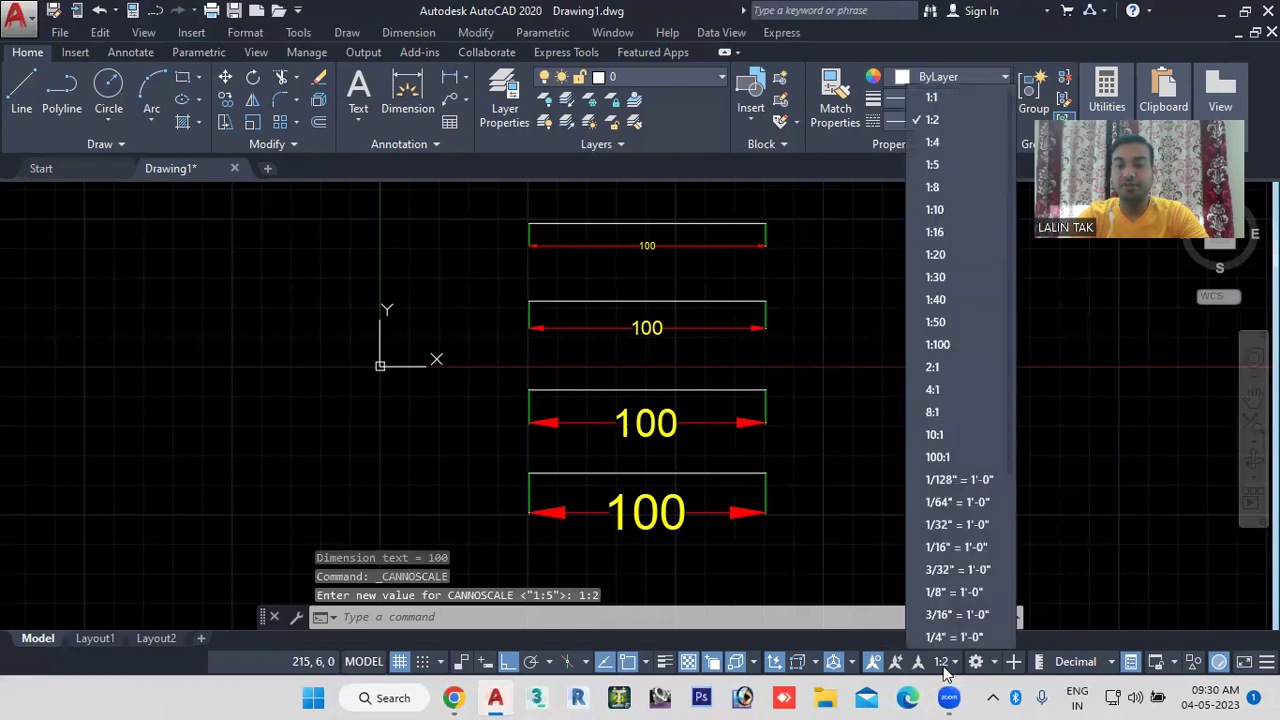
pyautogui.click(1063, 408)
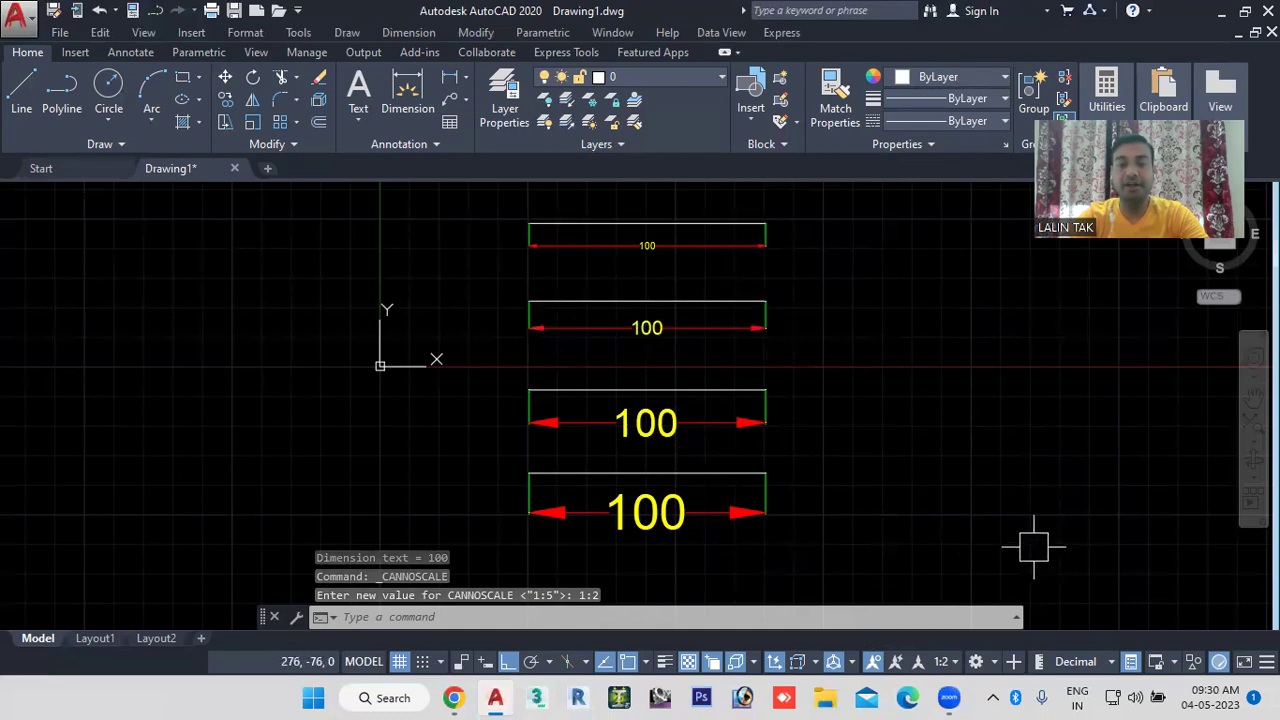
# Step: Show only the annotative objects that support the current scale, and restore the display of annotative objects at all scales
pyautogui.click(873, 663)
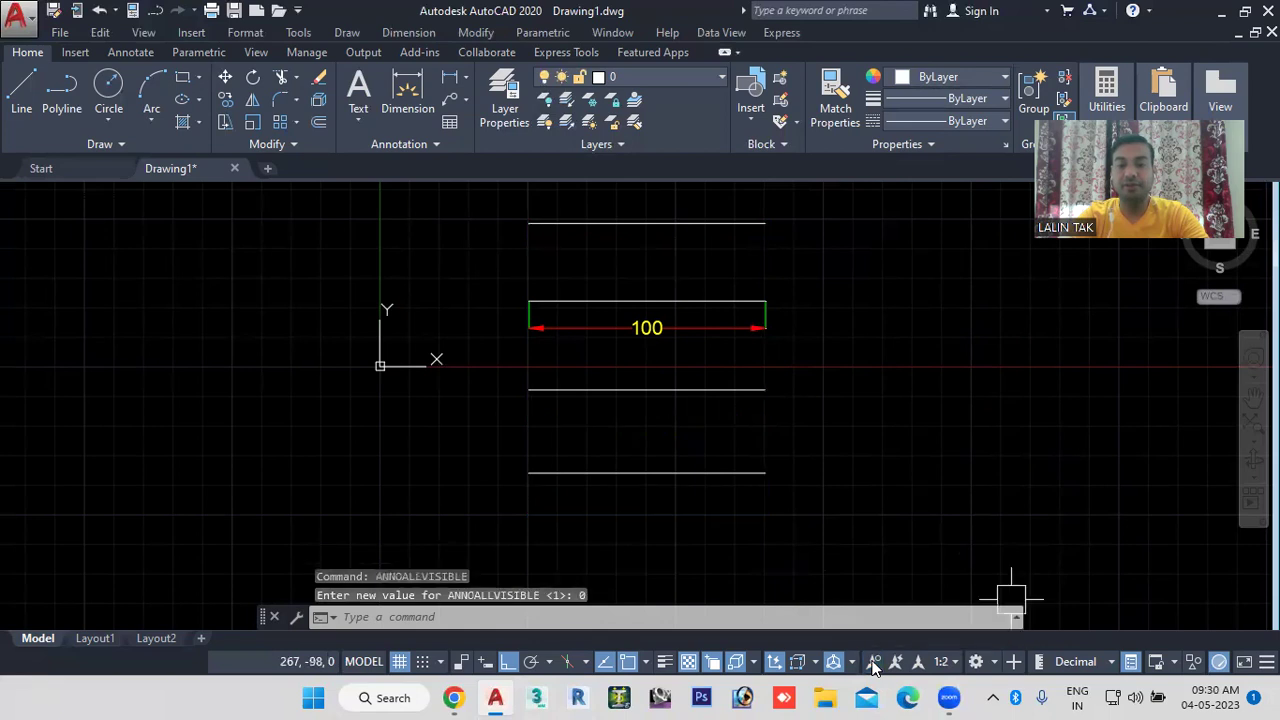
pyautogui.click(956, 663)
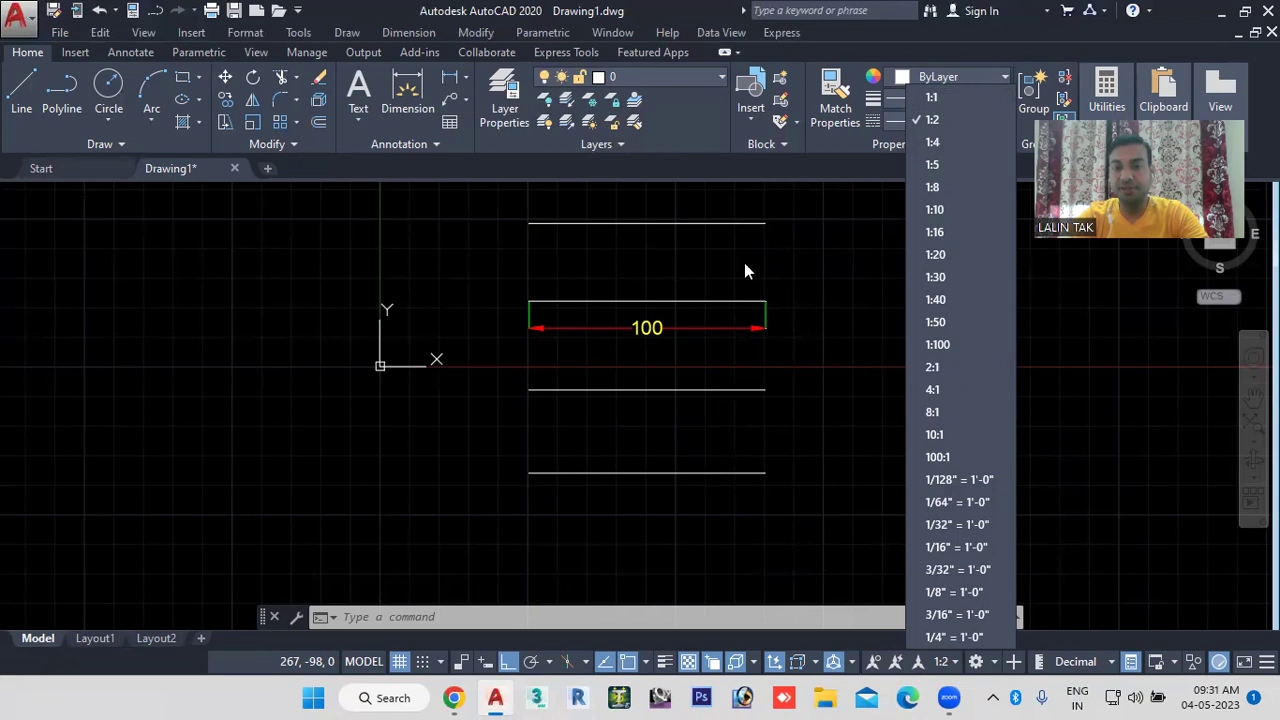
pyautogui.click(821, 514)
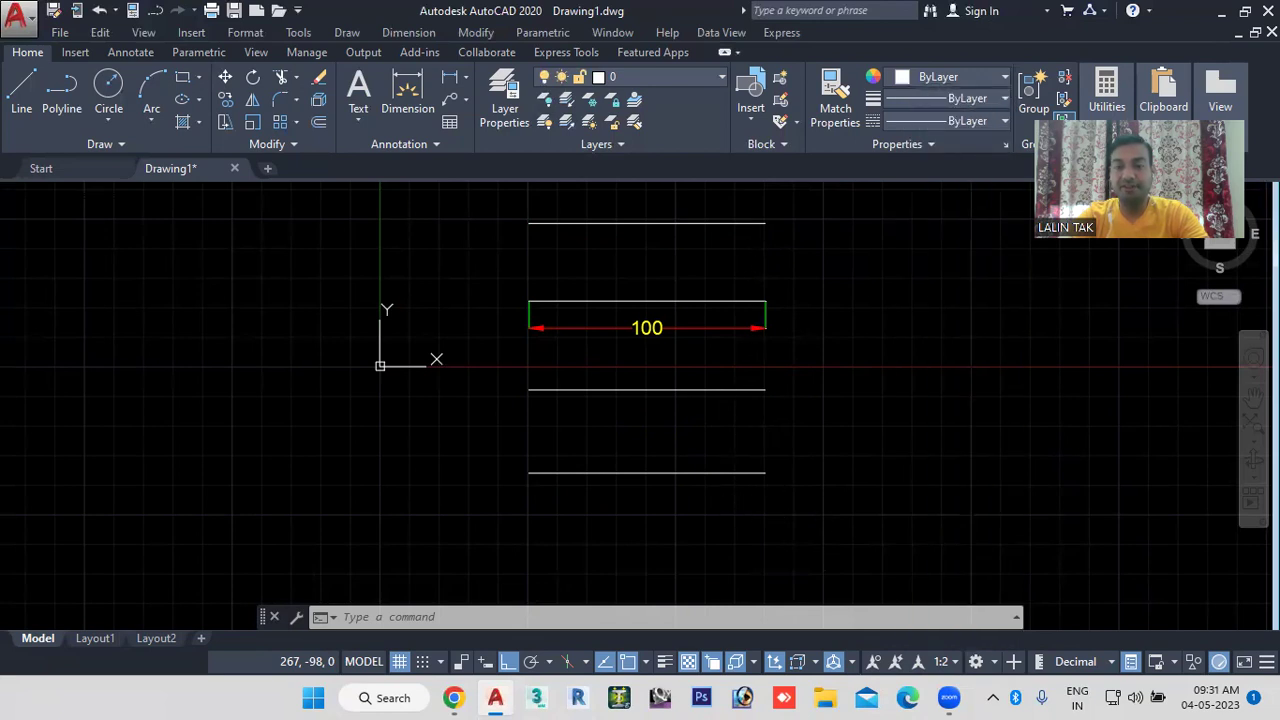
pyautogui.click(872, 663)
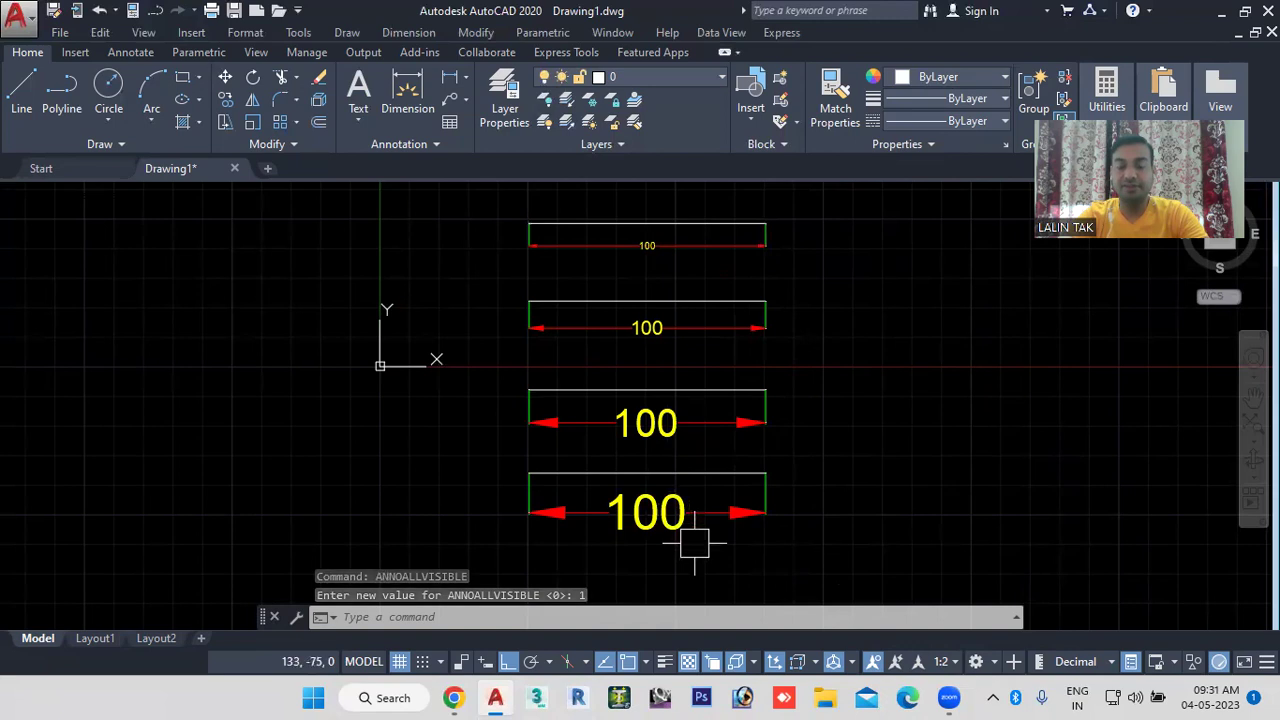
# Step: Enable automatic adding of scales to annotative objects when the annotation scale changes
pyautogui.click(897, 663)
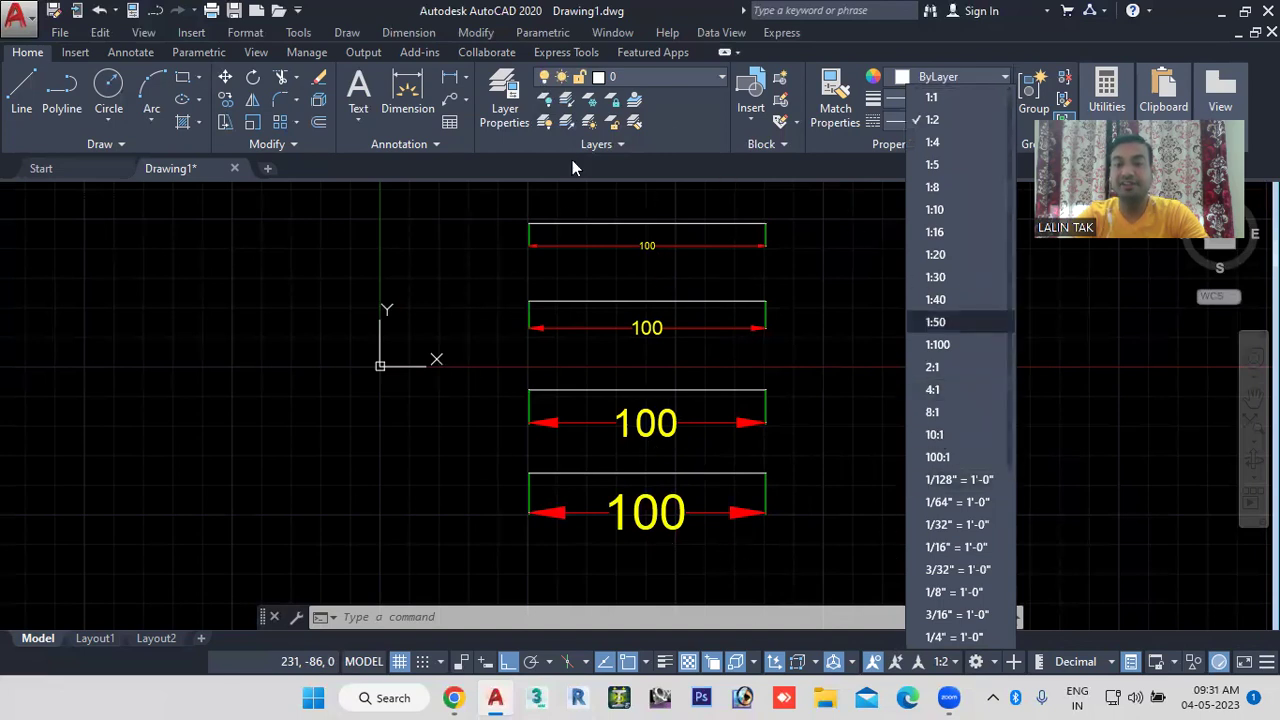
pyautogui.click(819, 490)
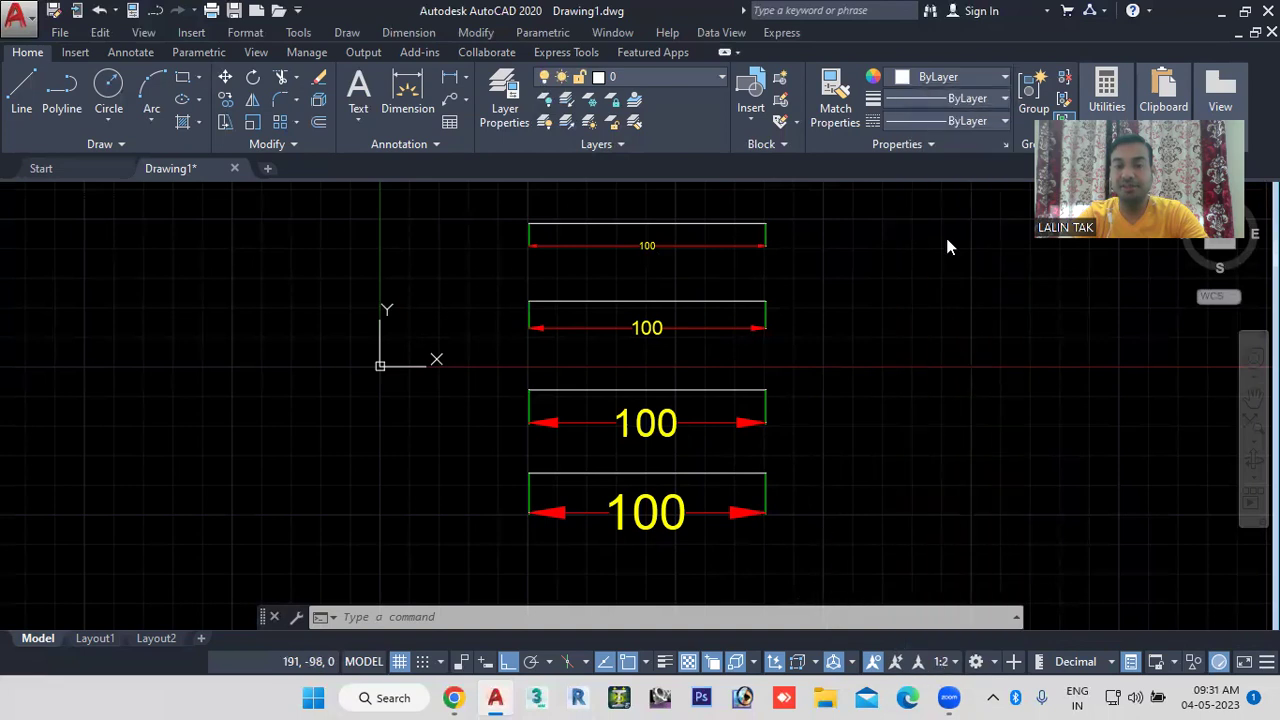
pyautogui.click(897, 665)
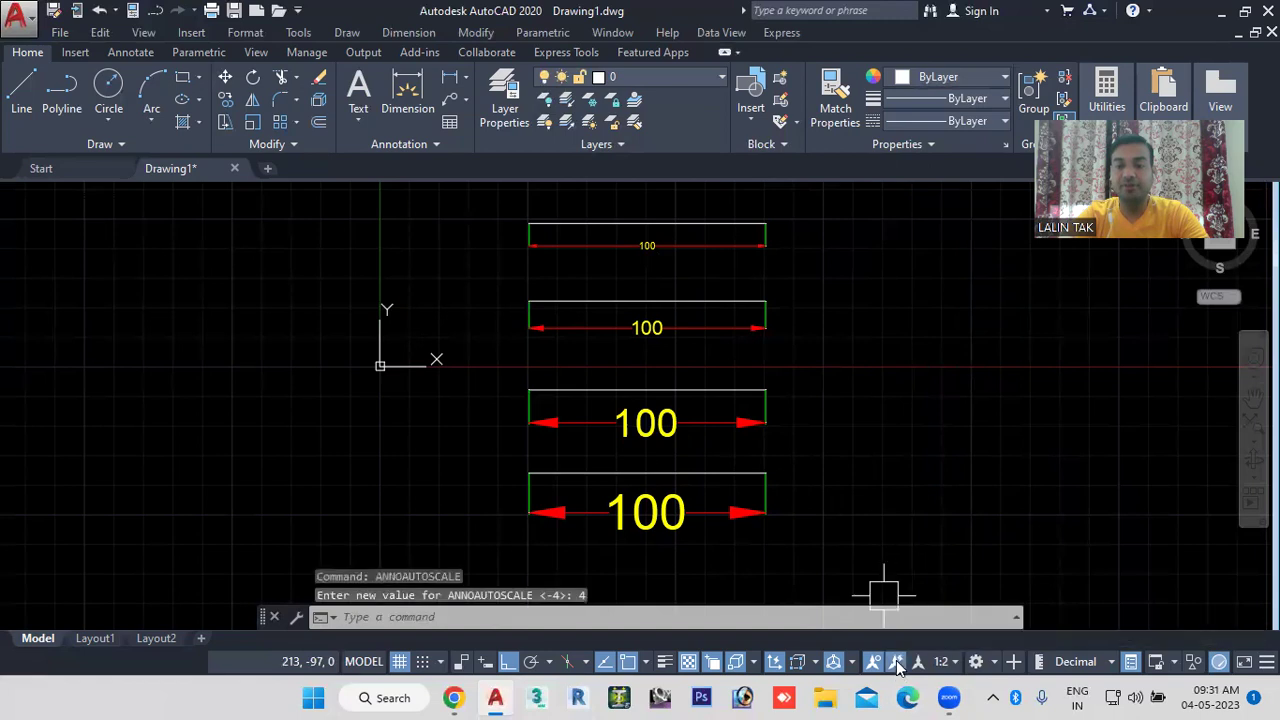
# Step: Change the annotation scale to 1:1 and again to 1:2 to add both scales to all four dimensions
pyautogui.click(950, 666)
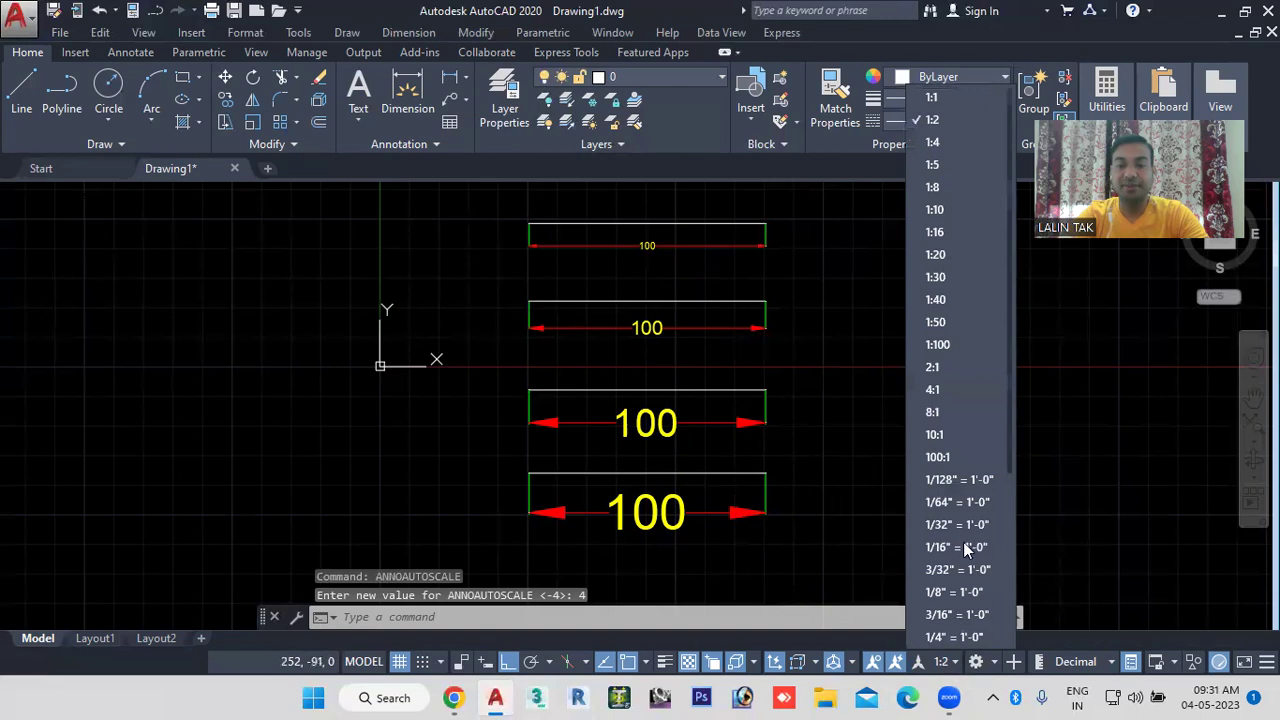
pyautogui.click(950, 97)
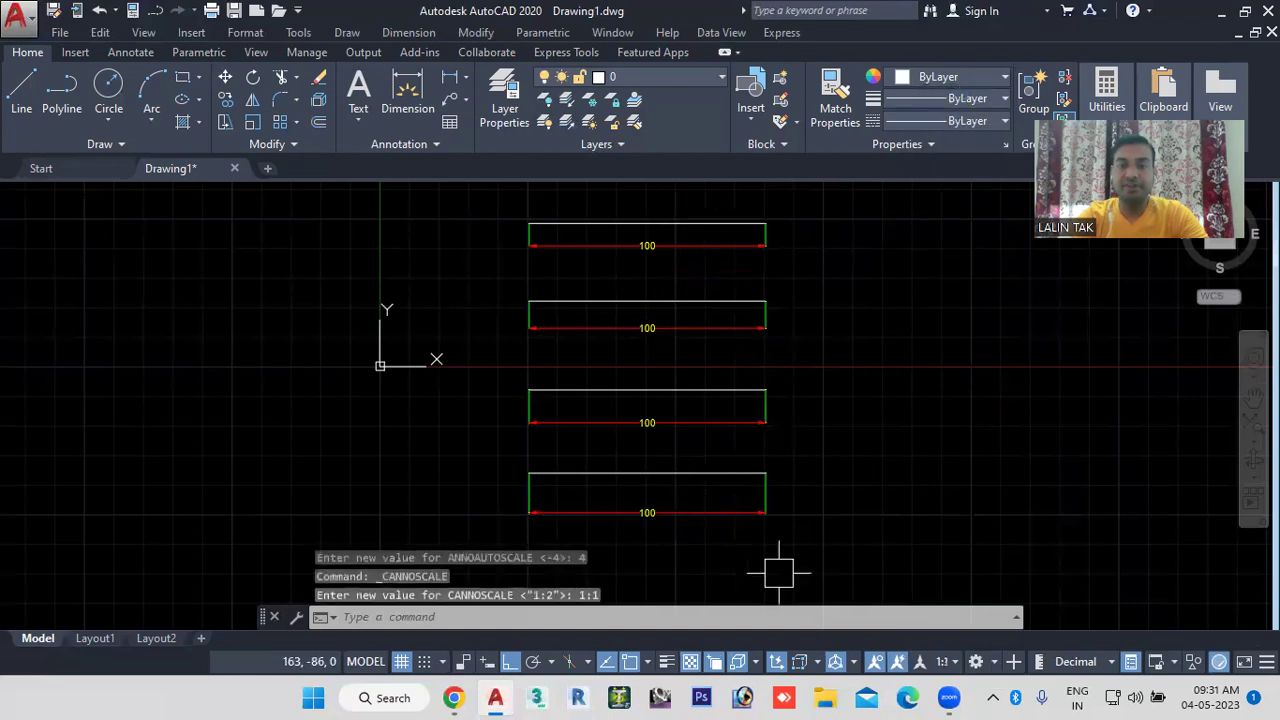
pyautogui.click(944, 663)
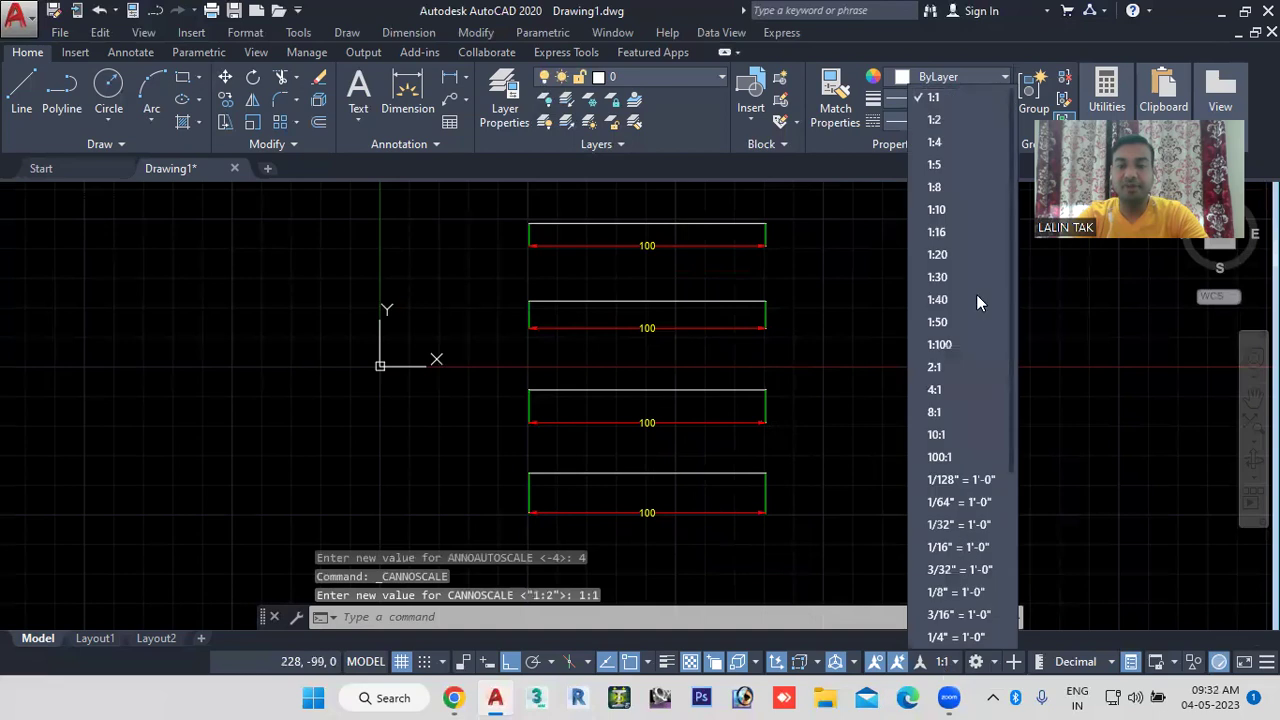
pyautogui.click(936, 120)
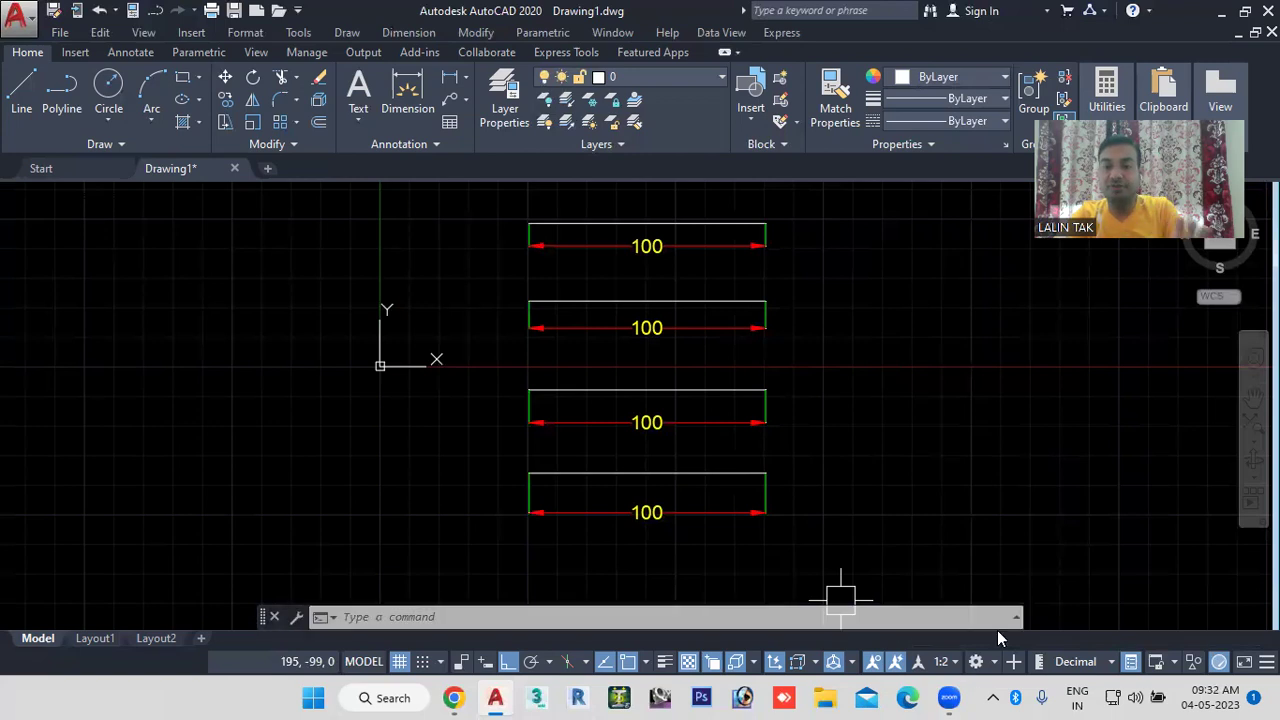
# Step: Disable automatic adding of annotation scales and switch the annotation scale to 1:1
pyautogui.moveTo(949, 698)
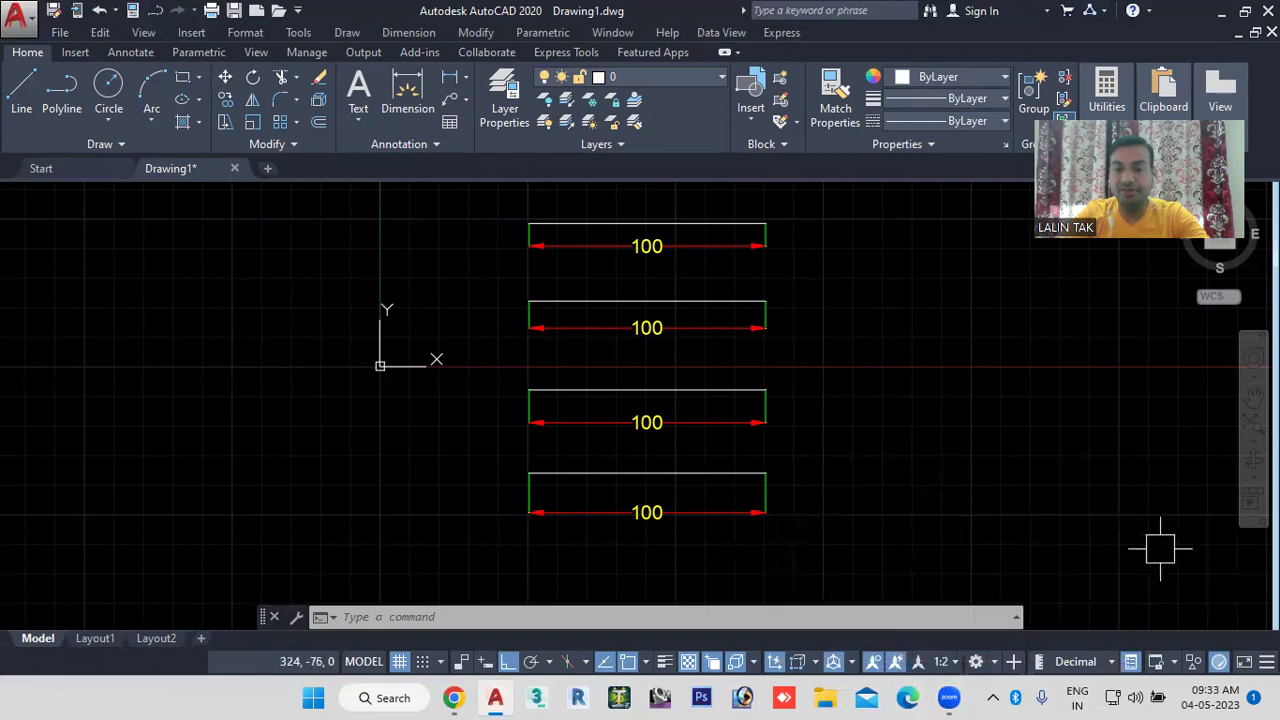
pyautogui.click(898, 662)
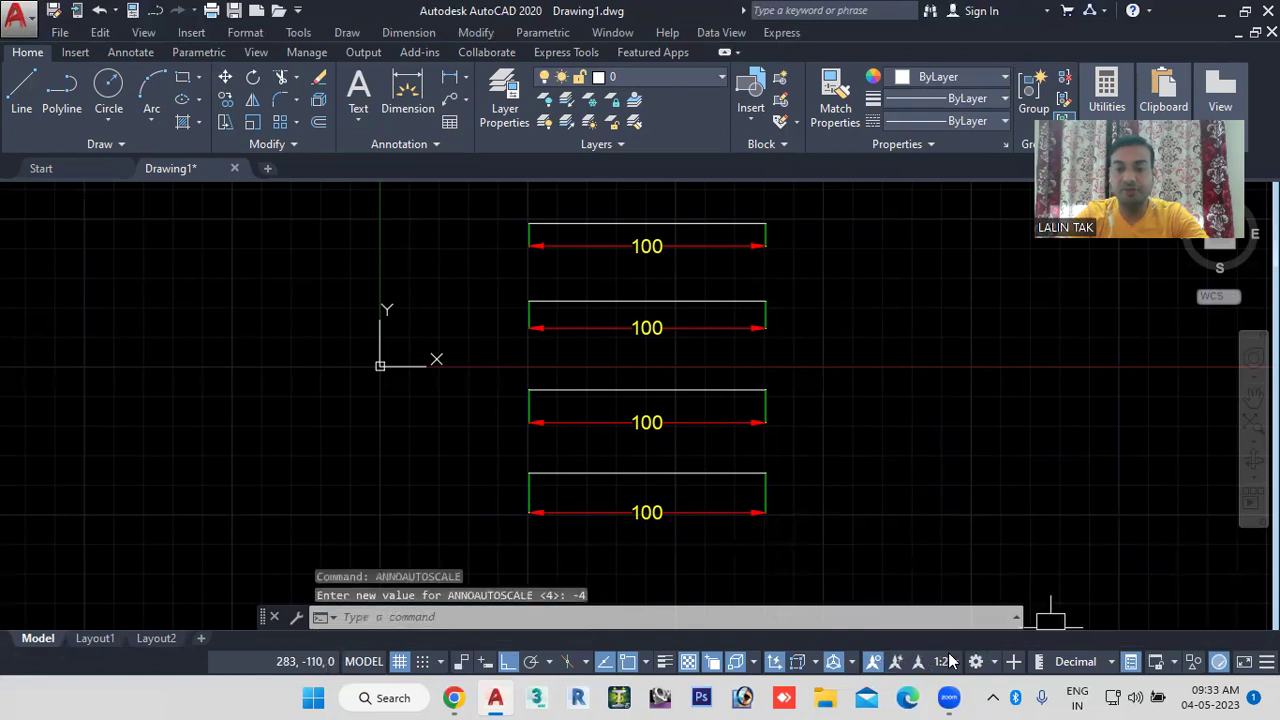
pyautogui.click(945, 664)
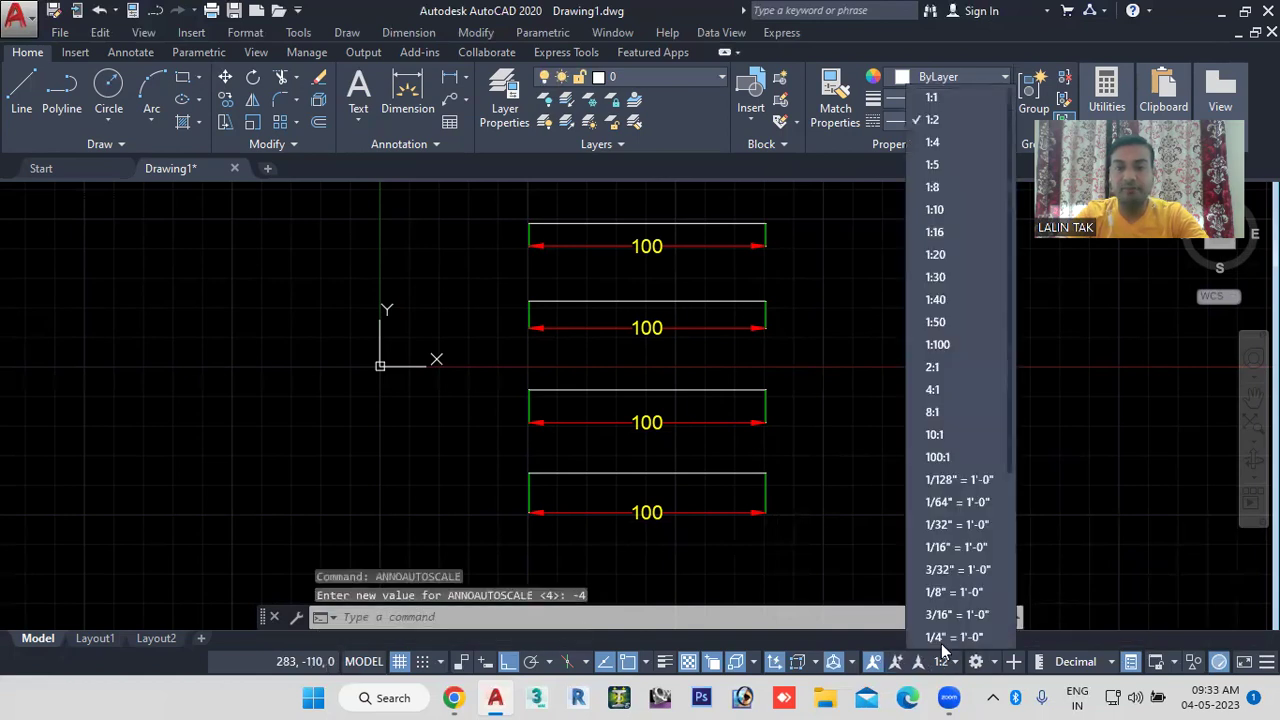
pyautogui.click(946, 97)
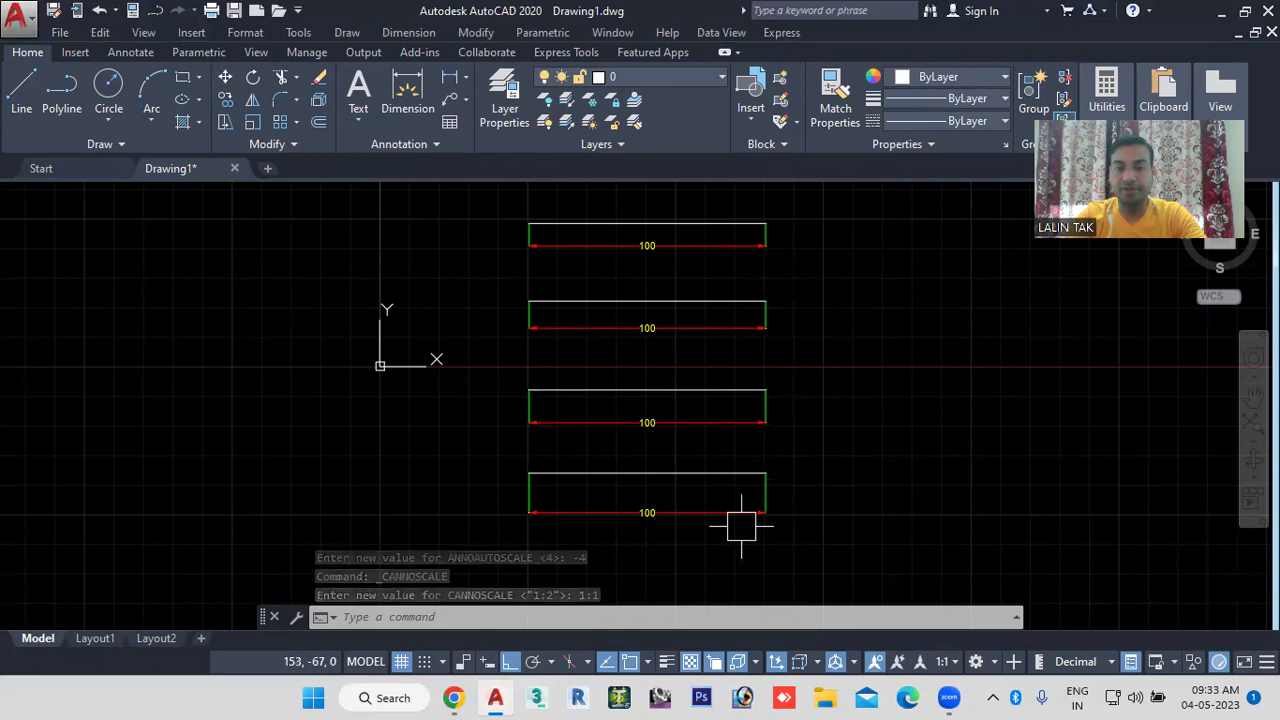
# Step: Switch the annotation scale back to 1:2
pyautogui.click(949, 664)
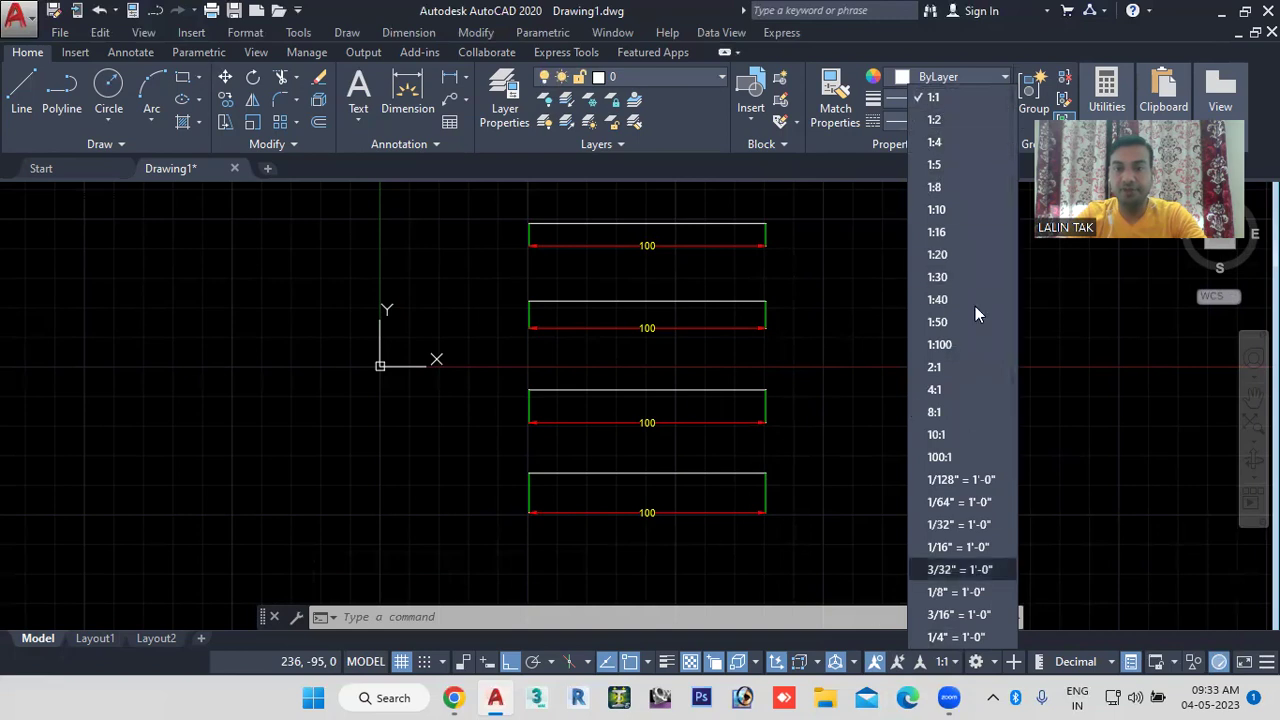
pyautogui.click(950, 120)
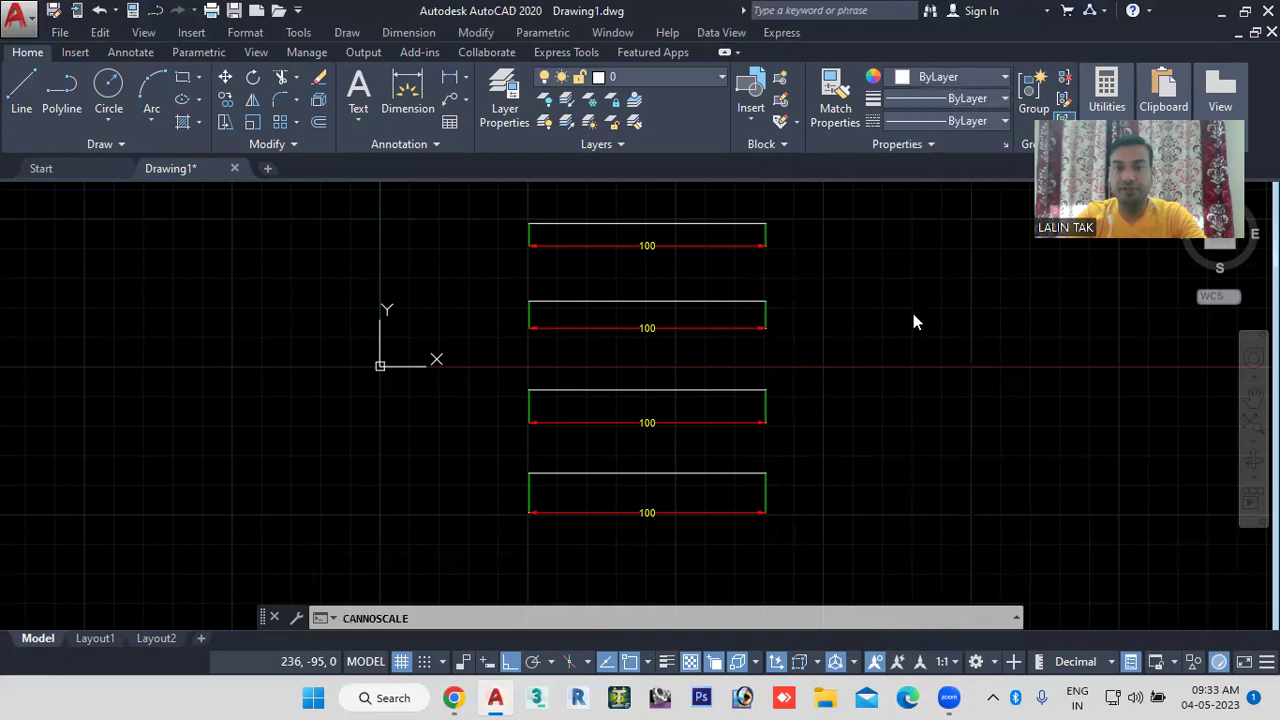
pyautogui.click(951, 666)
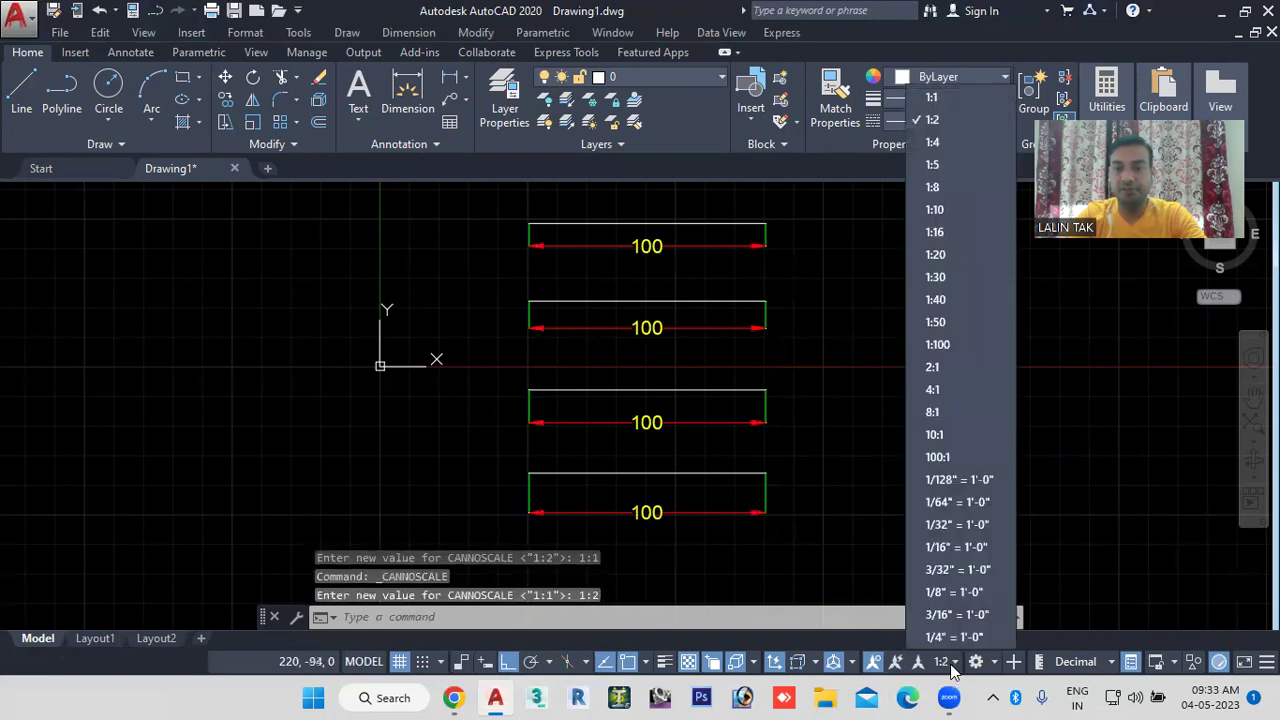
pyautogui.click(860, 379)
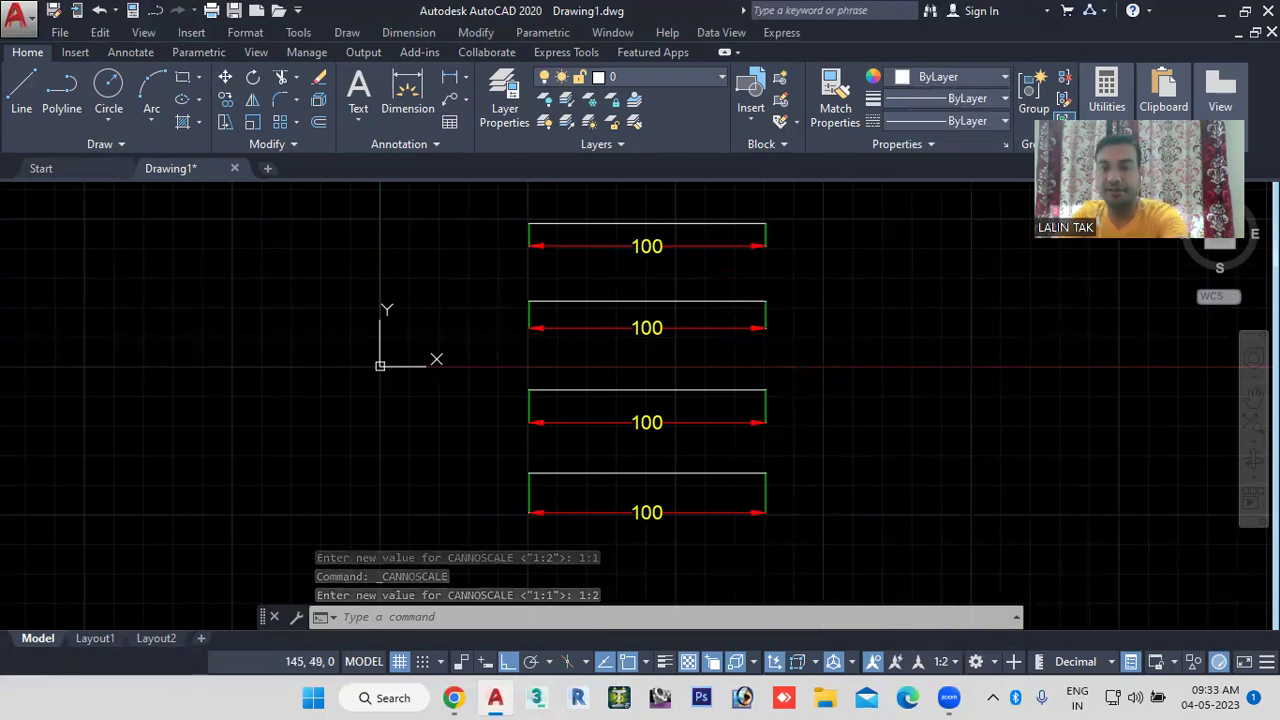
# Step: Inspect the Quick Properties of the upper three dimensions, including their annotative scale, and clear the selection
pyautogui.click(724, 247)
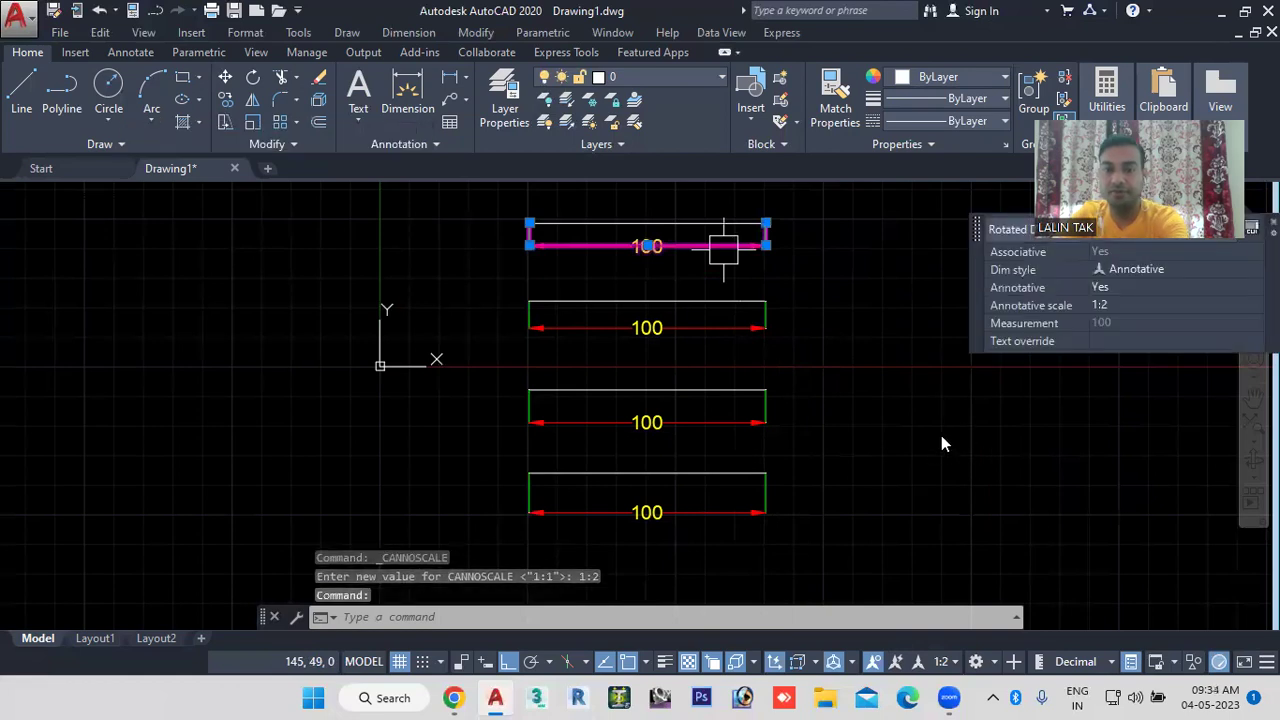
pyautogui.click(733, 330)
pyautogui.click(737, 428)
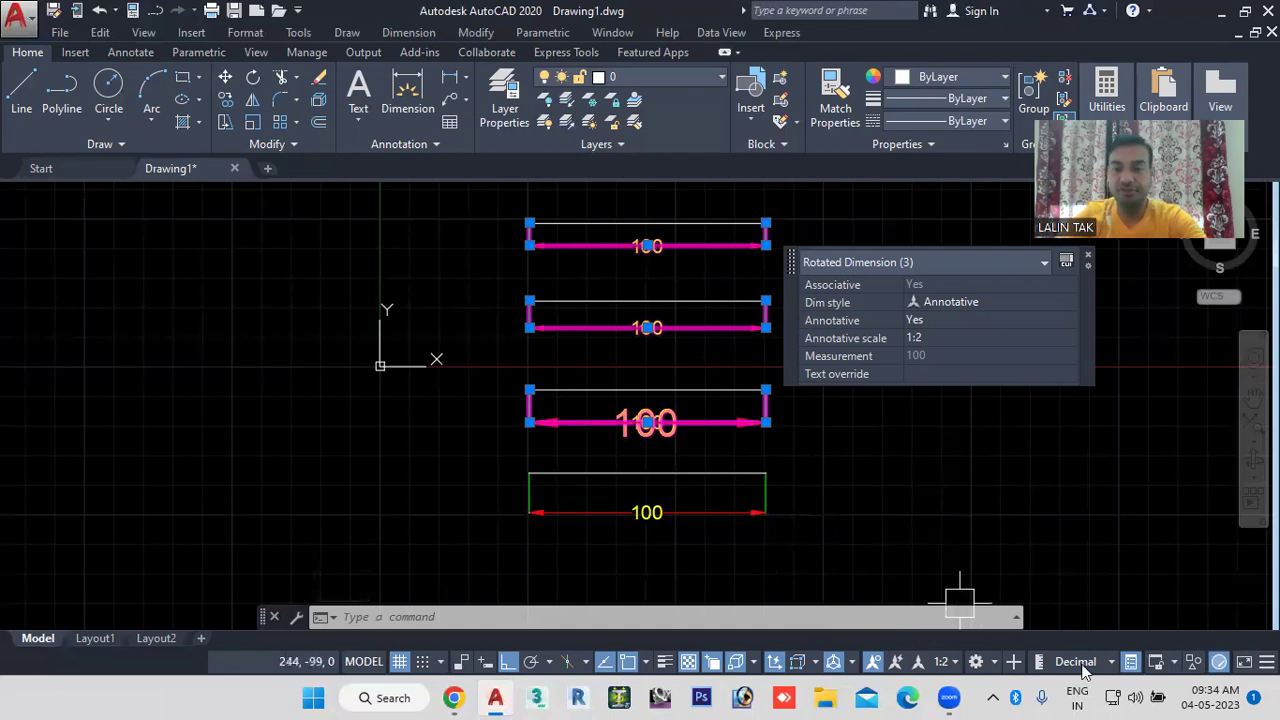
pyautogui.press('Escape')
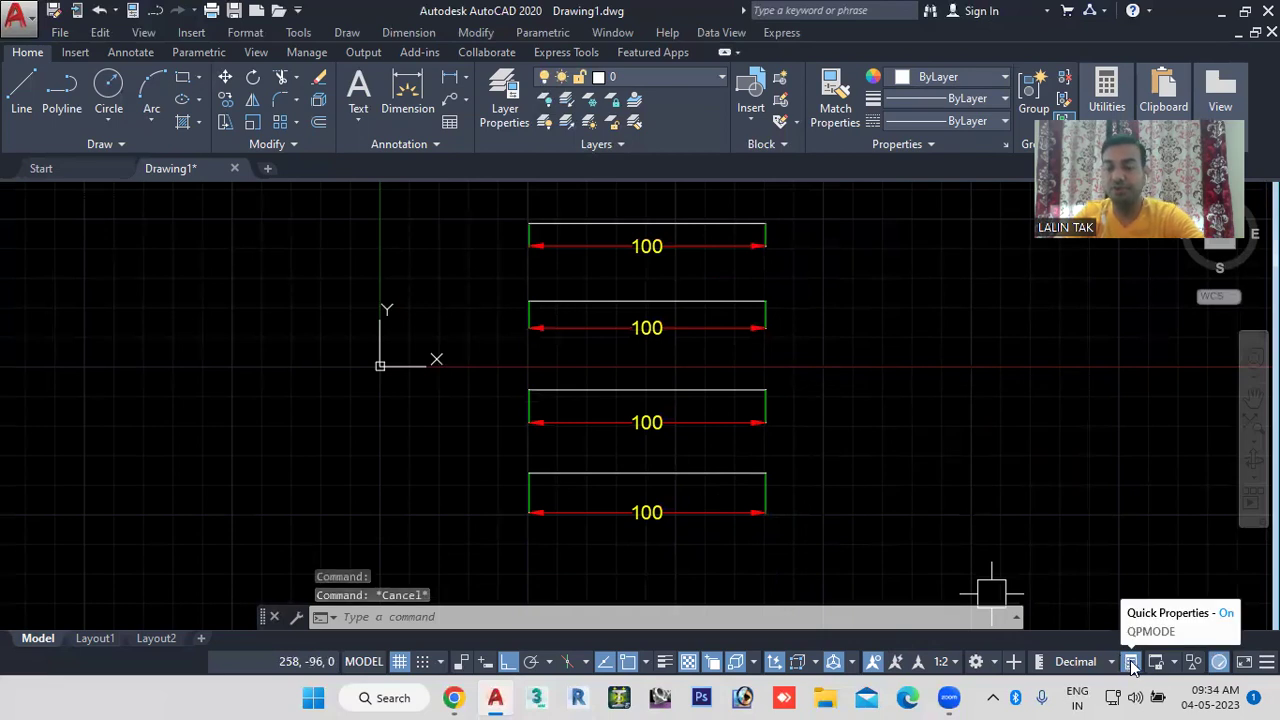
# Step: Check the top dimension's annotative scale and dimension style choices in its Quick Properties, keeping the Annotative style
pyautogui.click(645, 248)
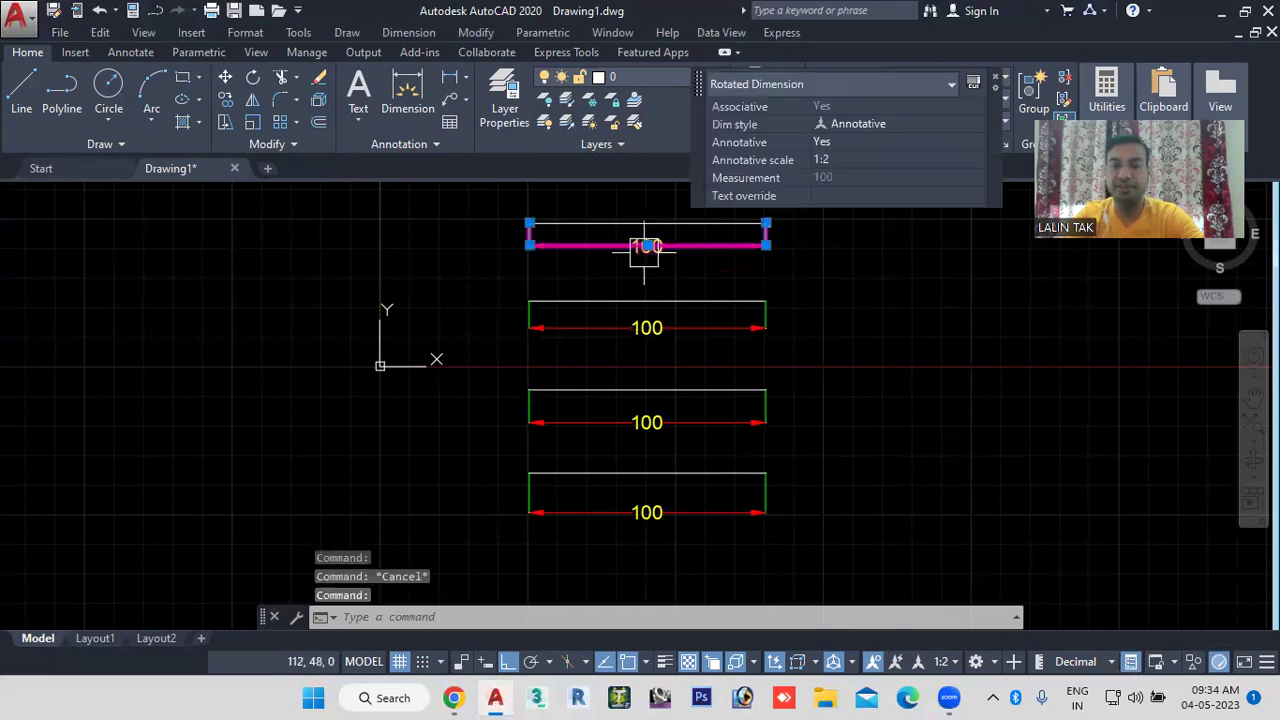
pyautogui.click(910, 161)
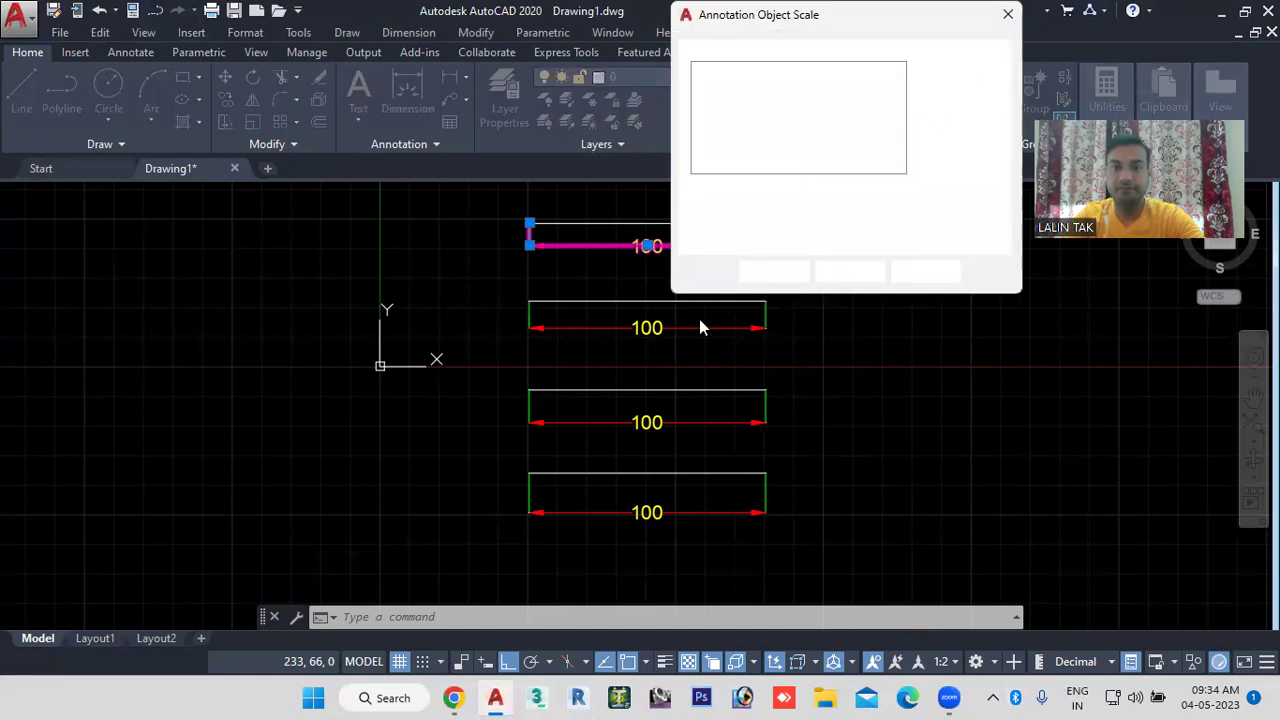
pyautogui.press('Escape')
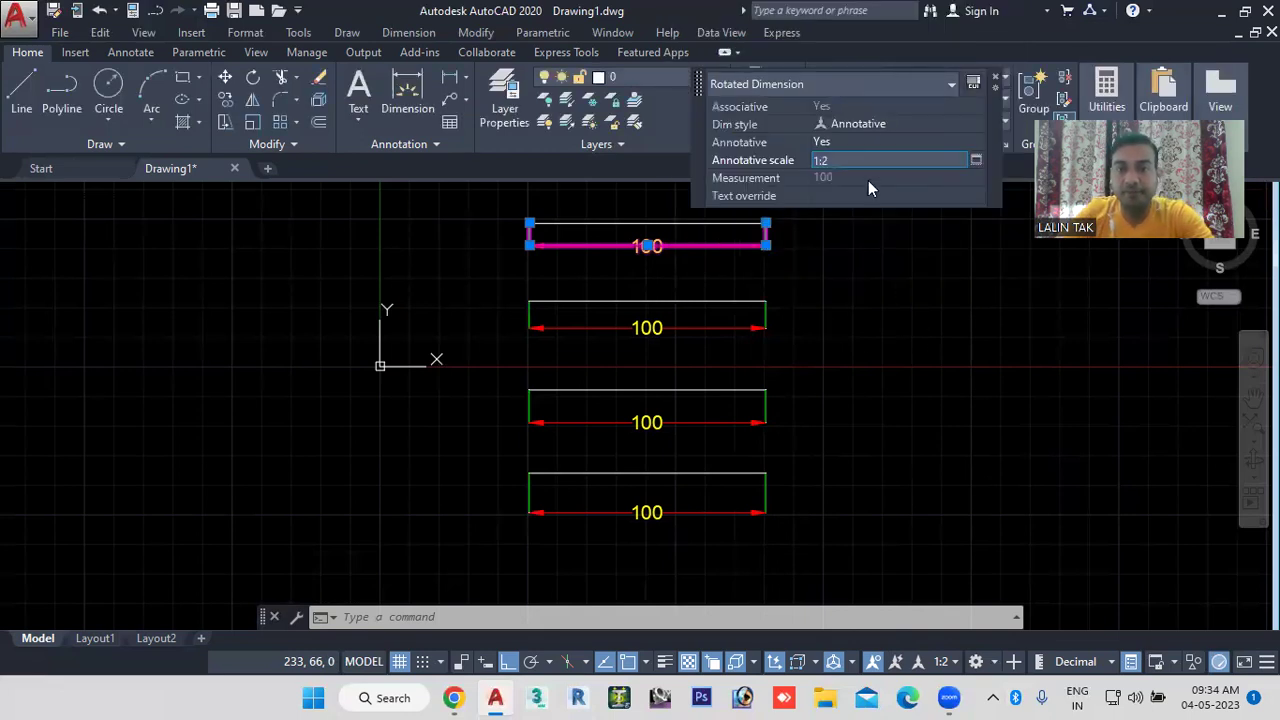
pyautogui.click(887, 123)
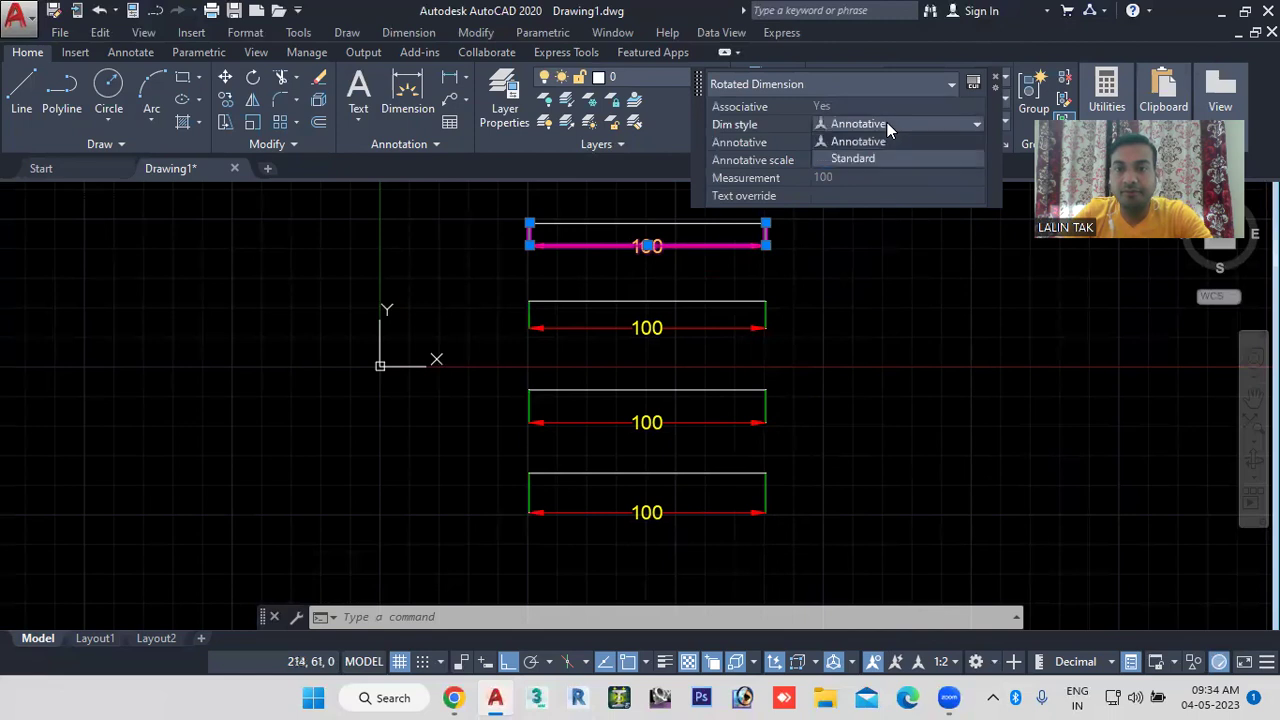
pyautogui.click(868, 133)
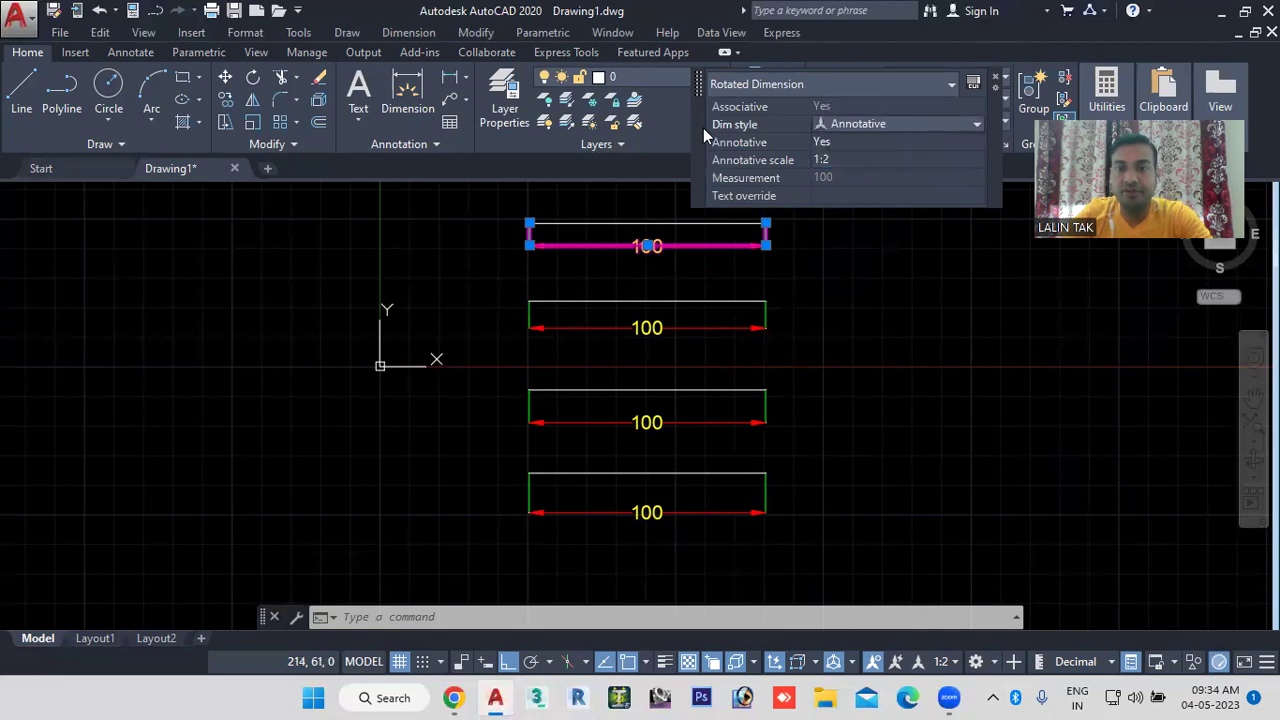
# Step: Examine the Object Scale List of the top dimension, highlighting the 1:1 scale, and close the list
pyautogui.click(840, 160)
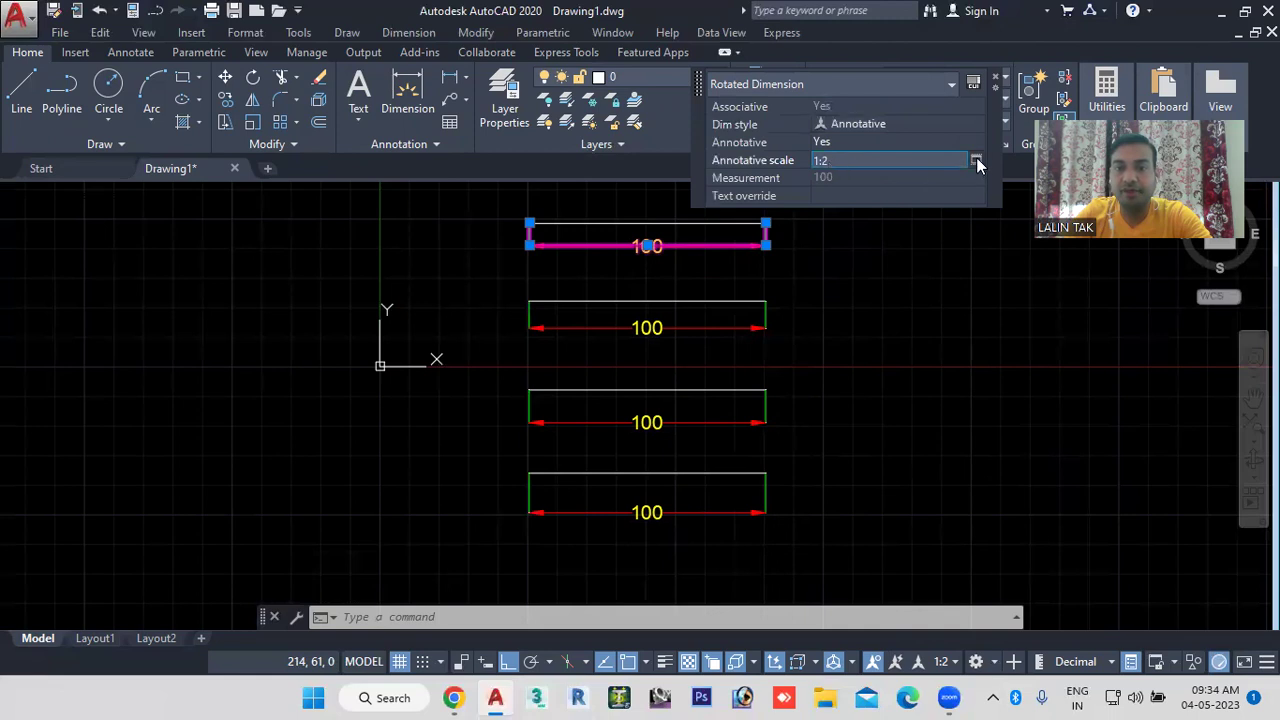
pyautogui.click(975, 160)
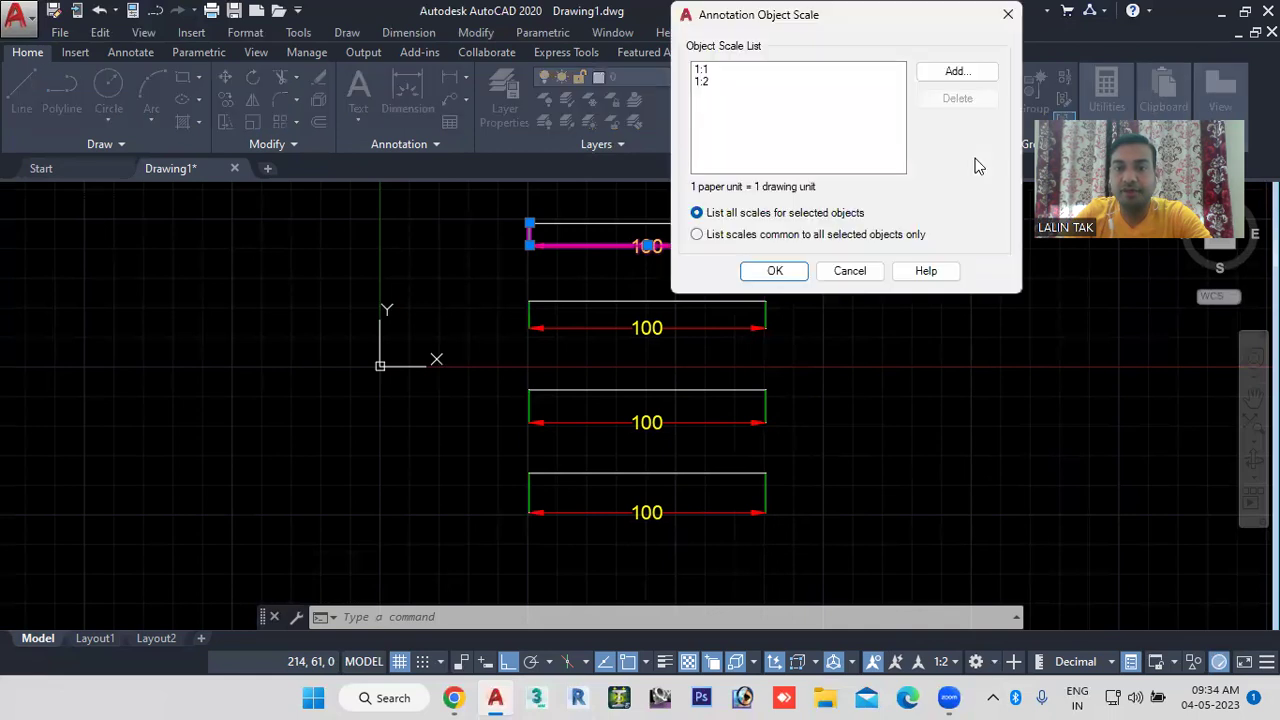
pyautogui.click(701, 71)
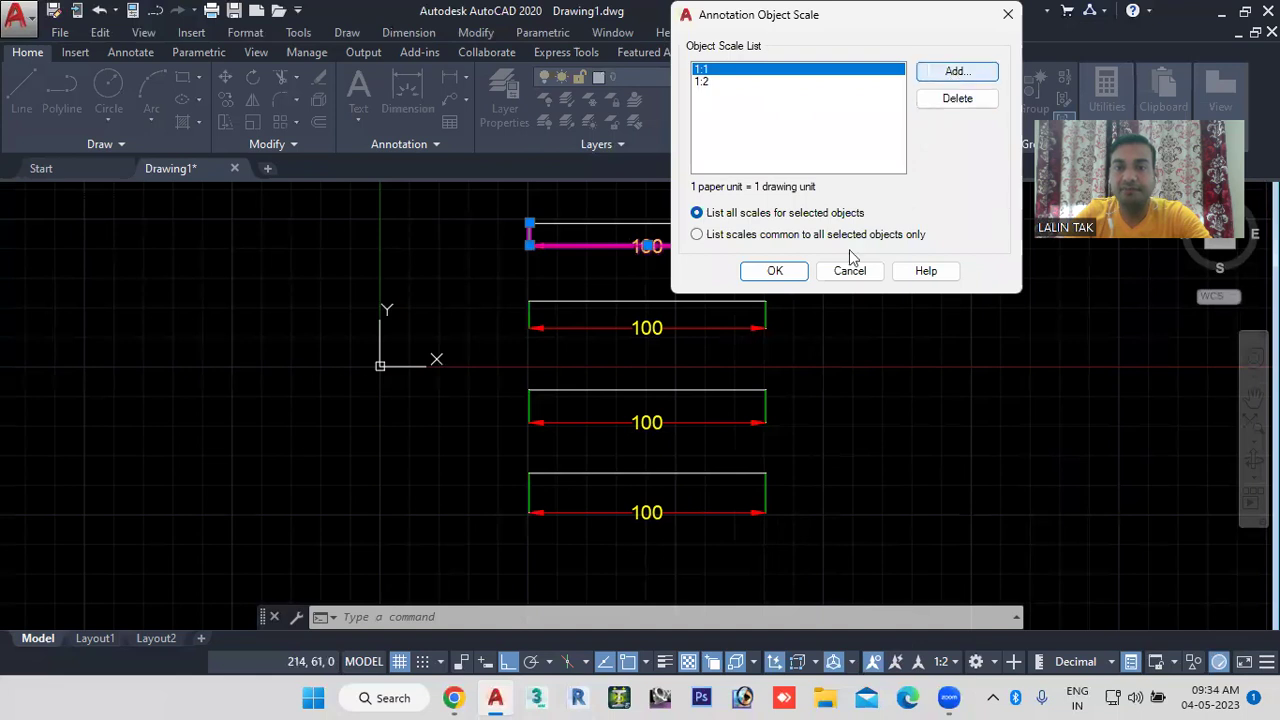
pyautogui.click(778, 275)
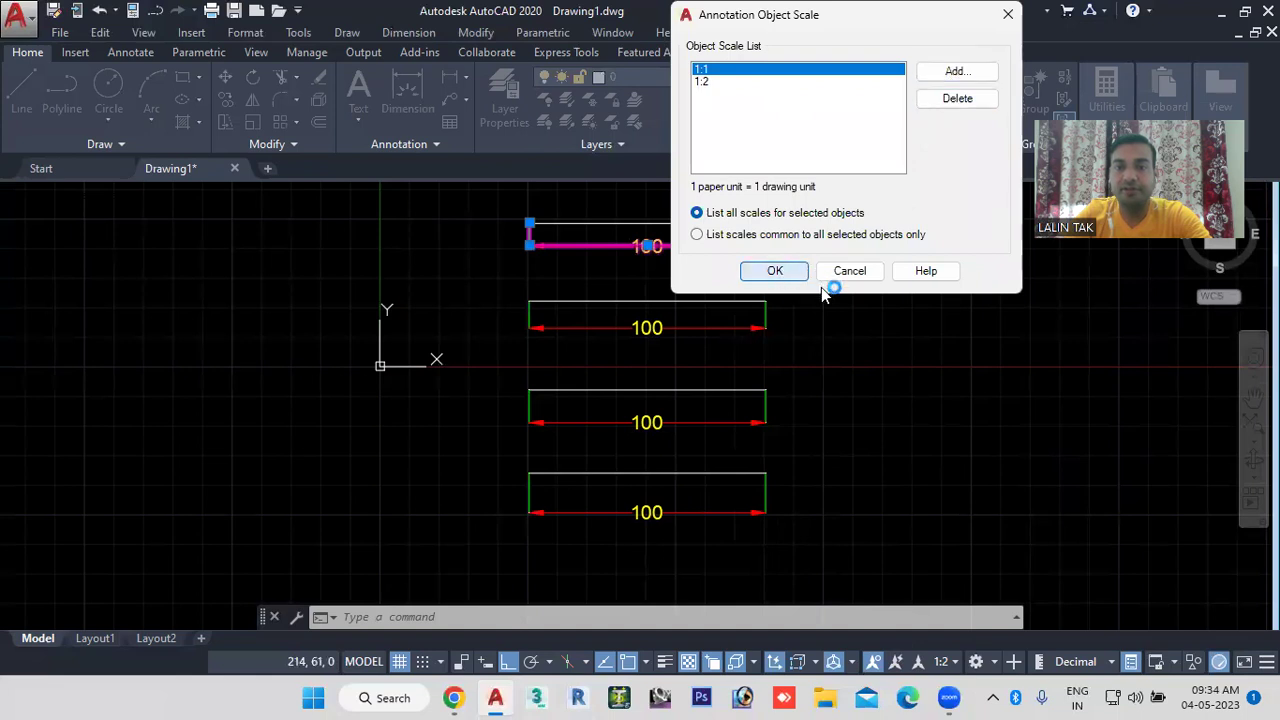
pyautogui.click(775, 271)
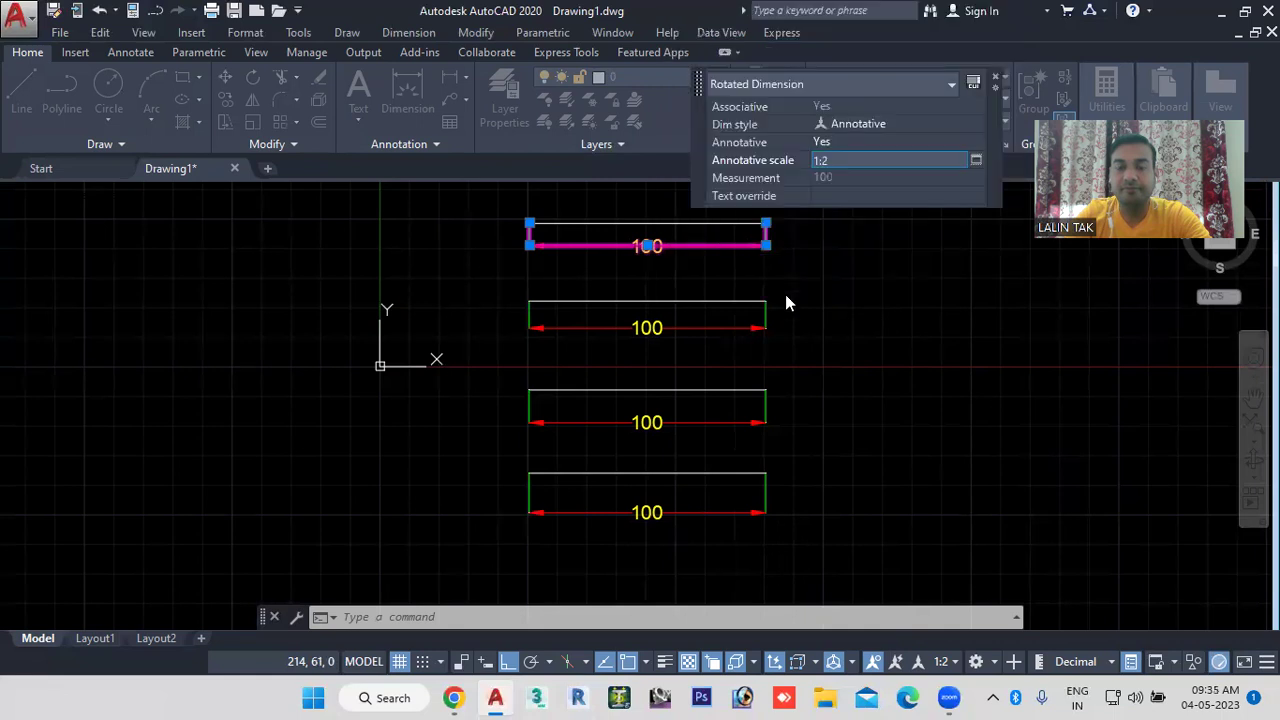
# Step: Browse the scales that can be added to the top dimension without adding any, and close its Object Scale List
pyautogui.click(975, 160)
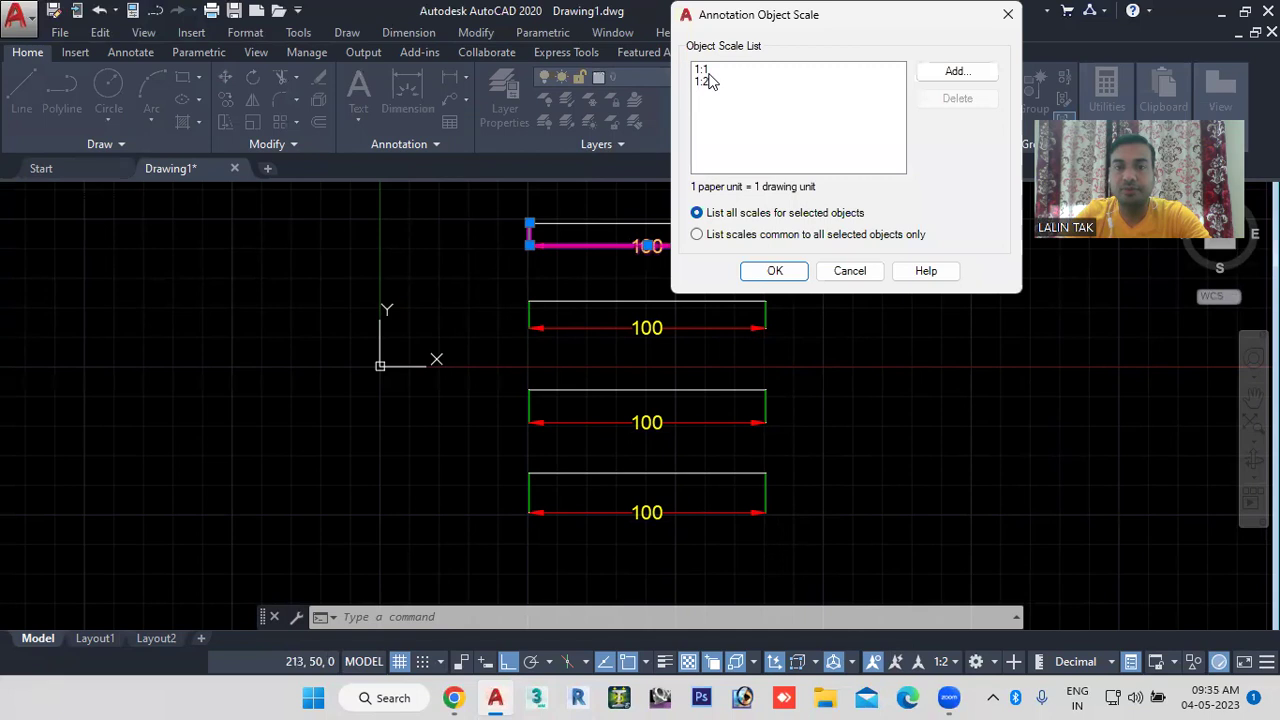
pyautogui.click(708, 72)
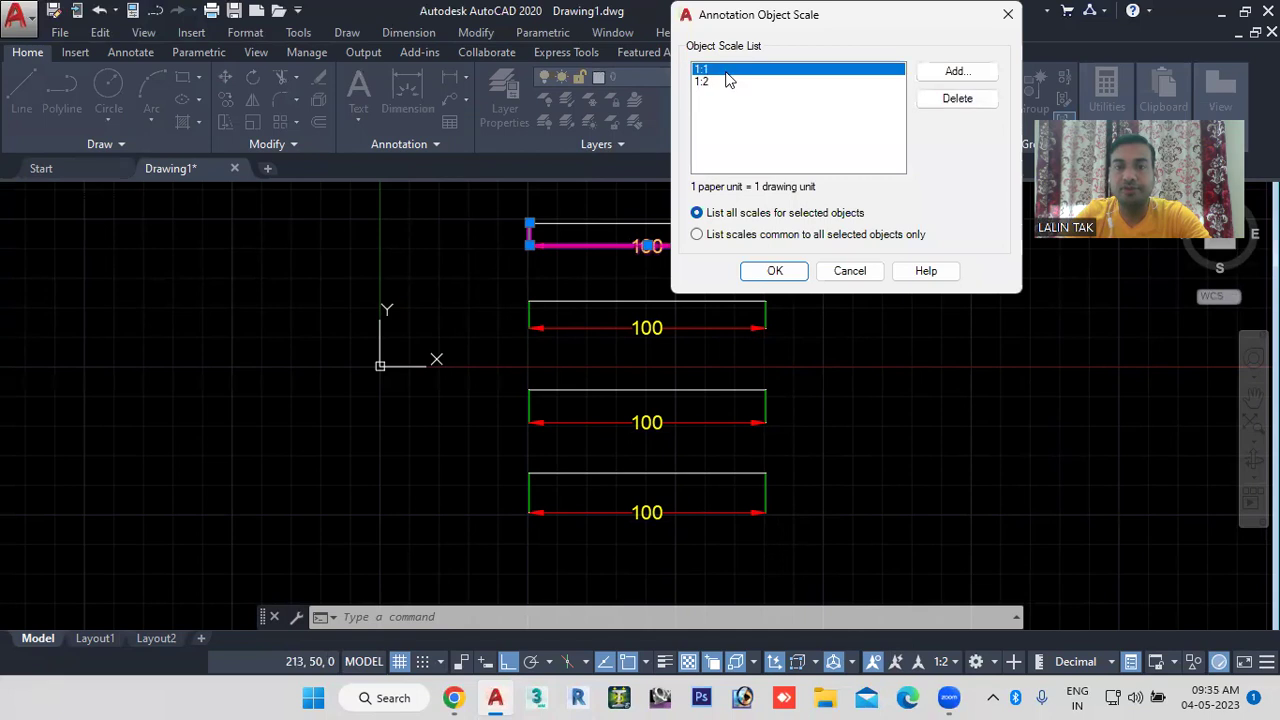
pyautogui.click(957, 72)
pyautogui.moveTo(955, 100)
pyautogui.mouseDown()
pyautogui.moveTo(956, 124)
pyautogui.moveTo(958, 76)
pyautogui.mouseUp()
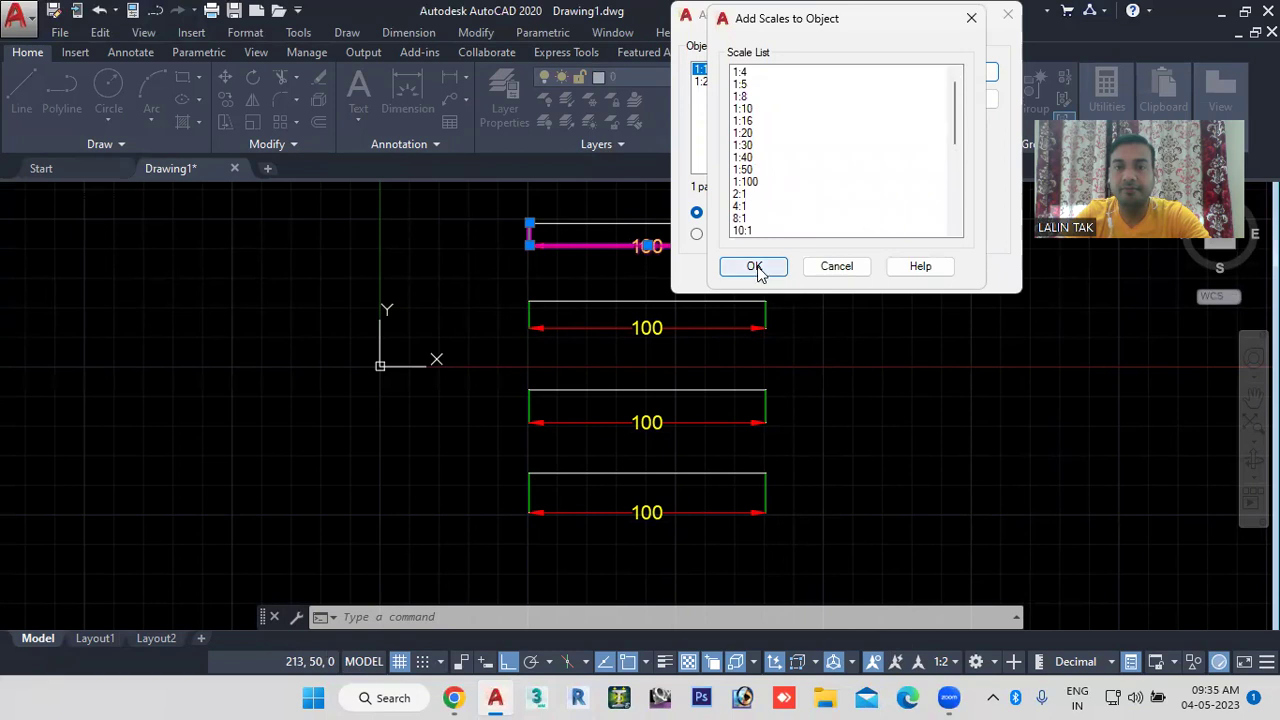
pyautogui.click(834, 266)
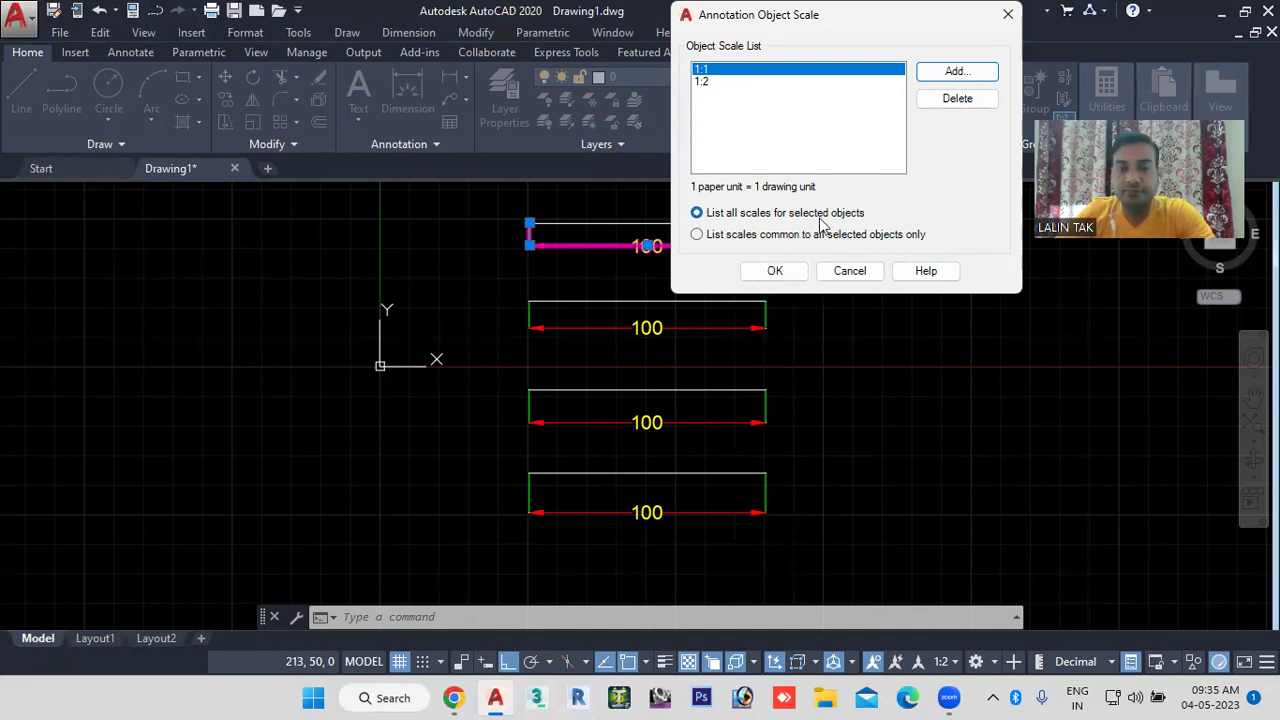
pyautogui.click(776, 271)
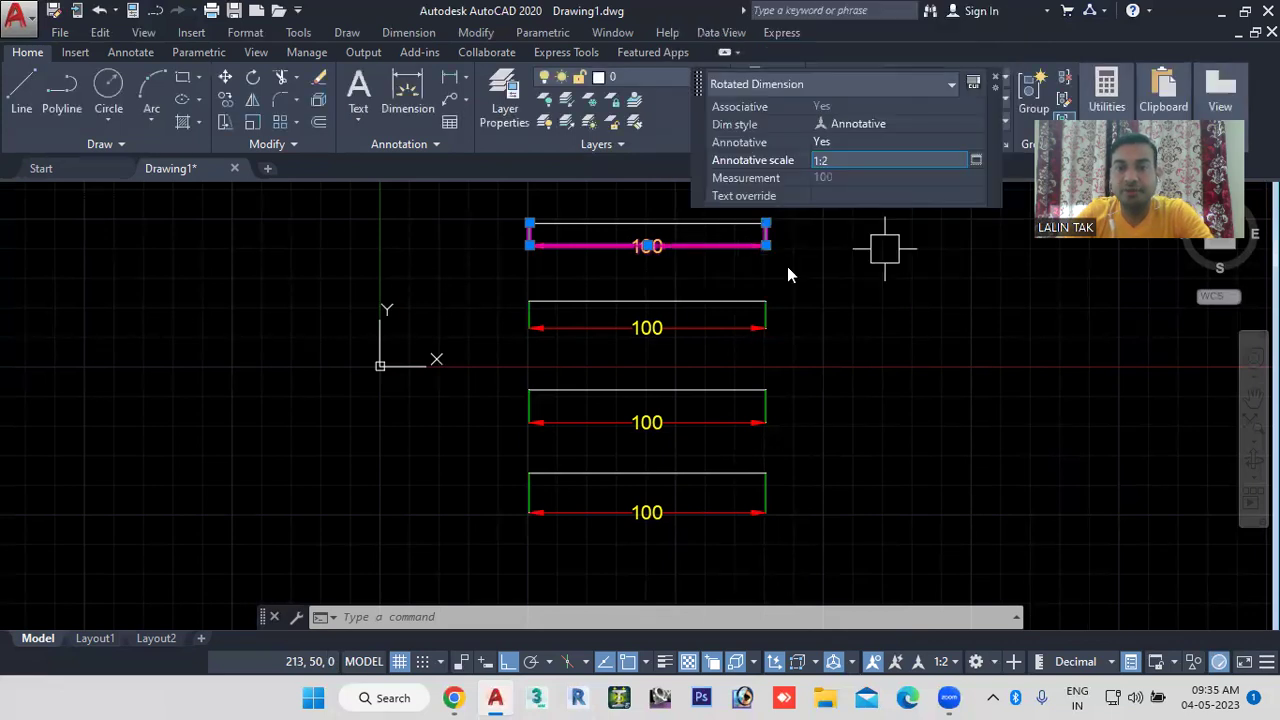
# Step: Review the top dimension's object scale listing options once more, close its Quick Properties and clear the selection
pyautogui.click(975, 160)
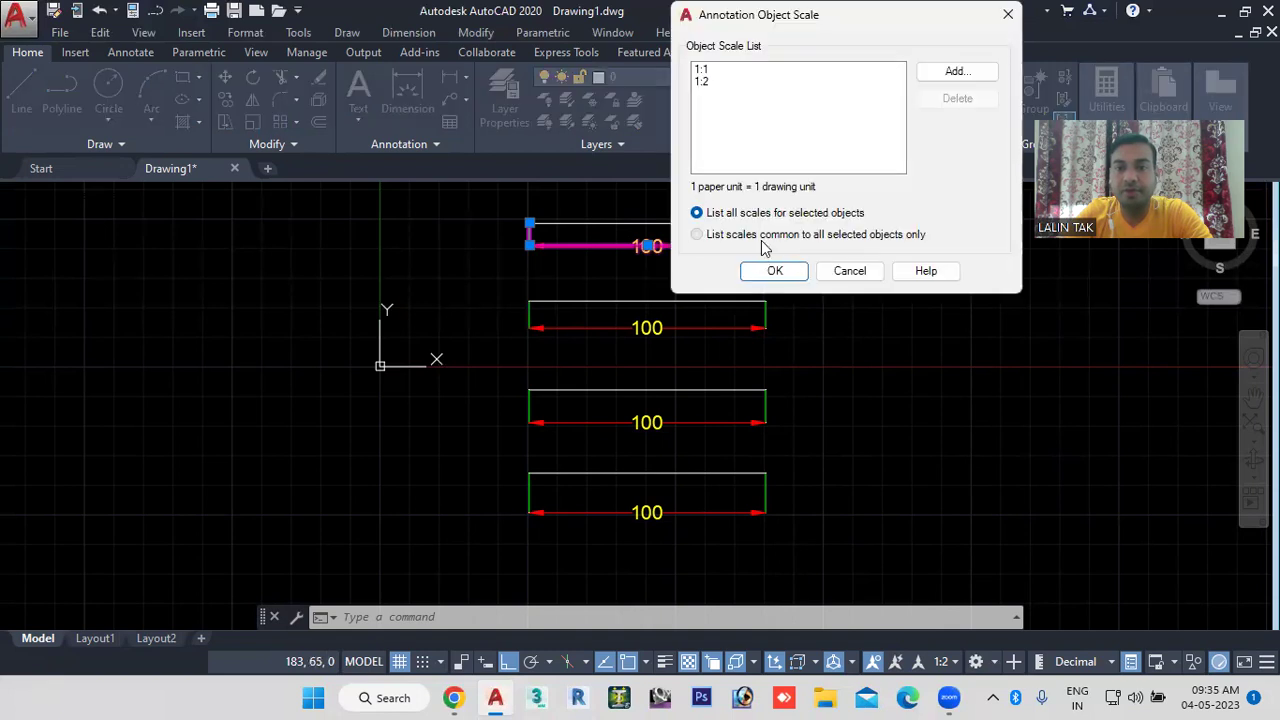
pyautogui.click(764, 240)
pyautogui.click(776, 271)
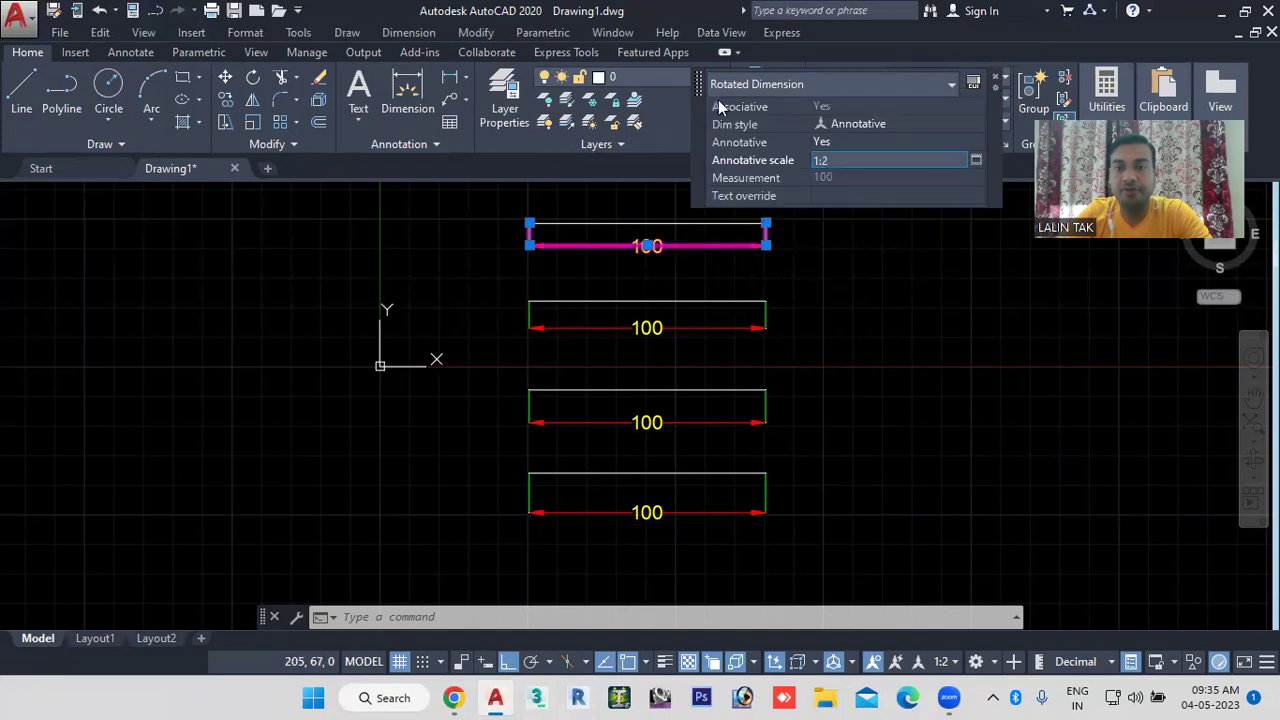
pyautogui.moveTo(698, 118); pyautogui.dragTo(844, 356)
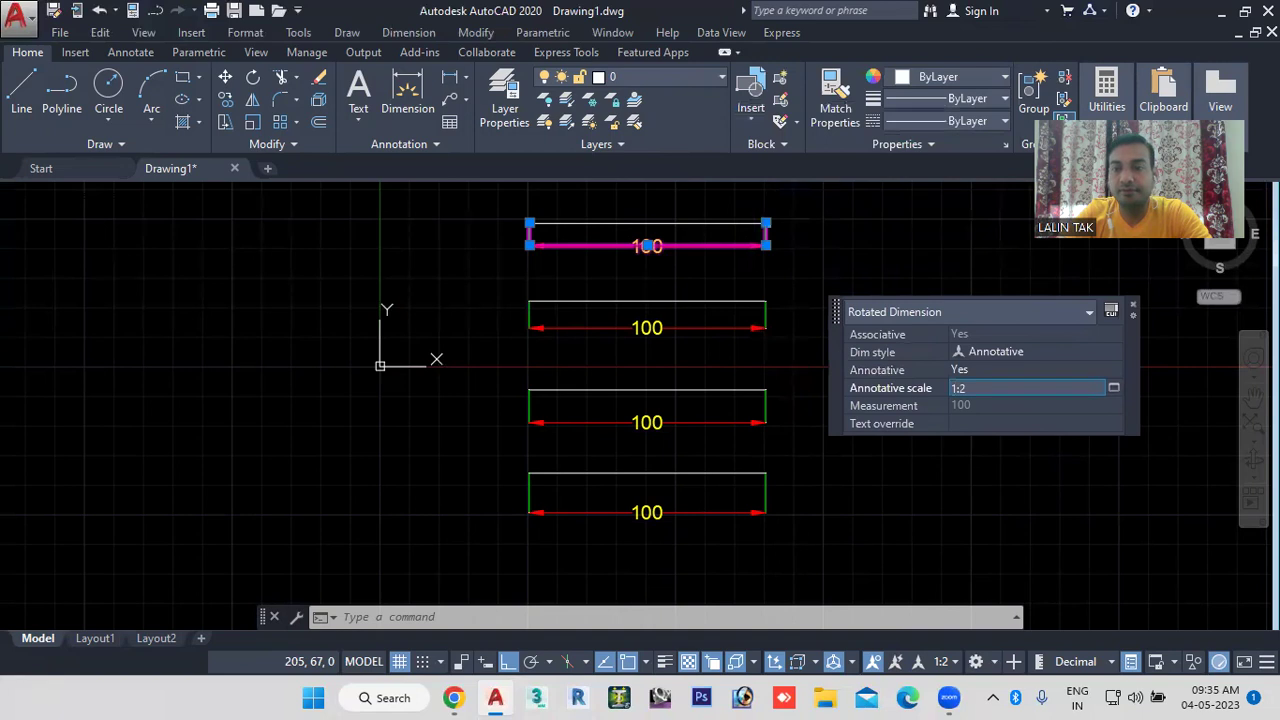
pyautogui.click(1133, 308)
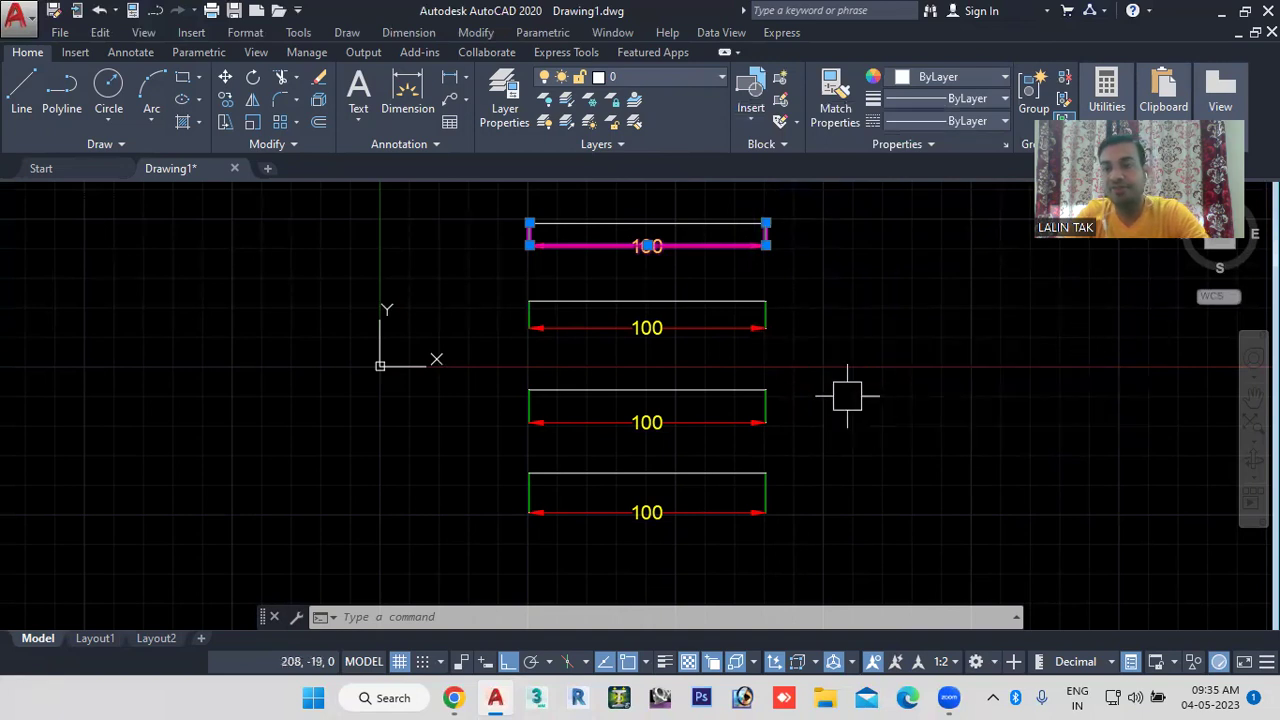
pyautogui.press('Escape')
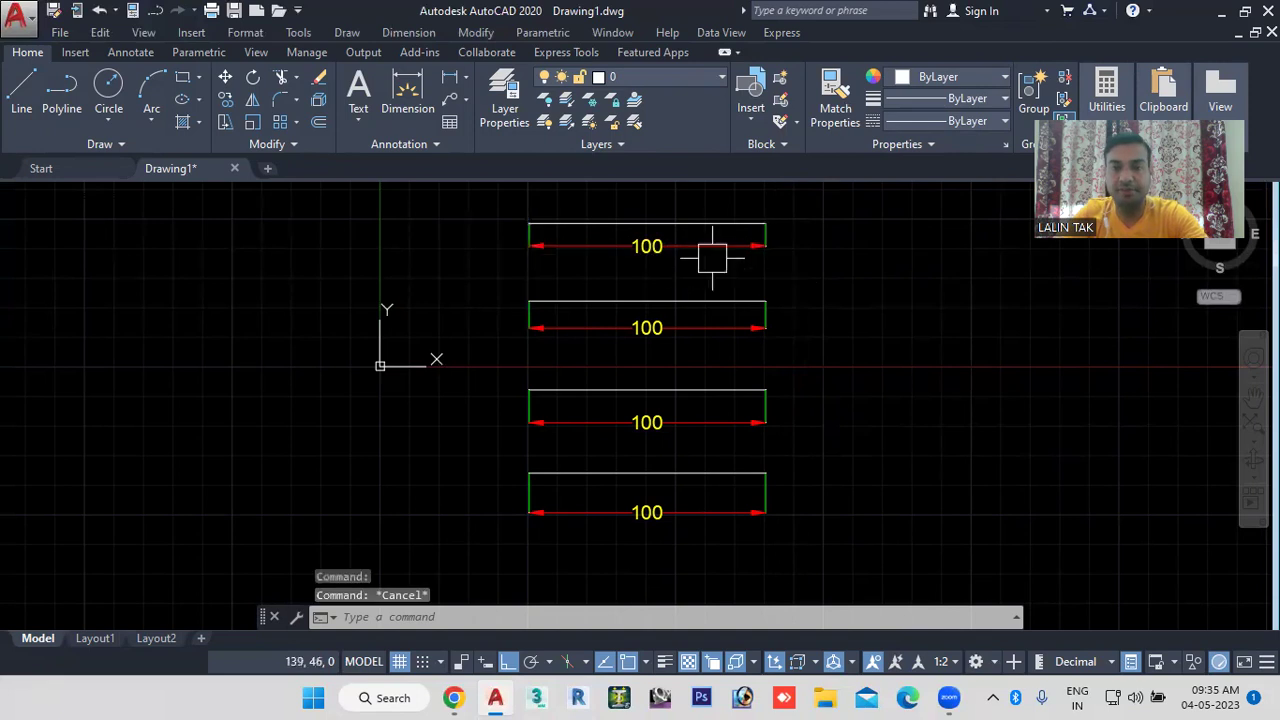
# Step: Delete the dimensions from all four horizontal lines, keeping the lines themselves
pyautogui.click(752, 247)
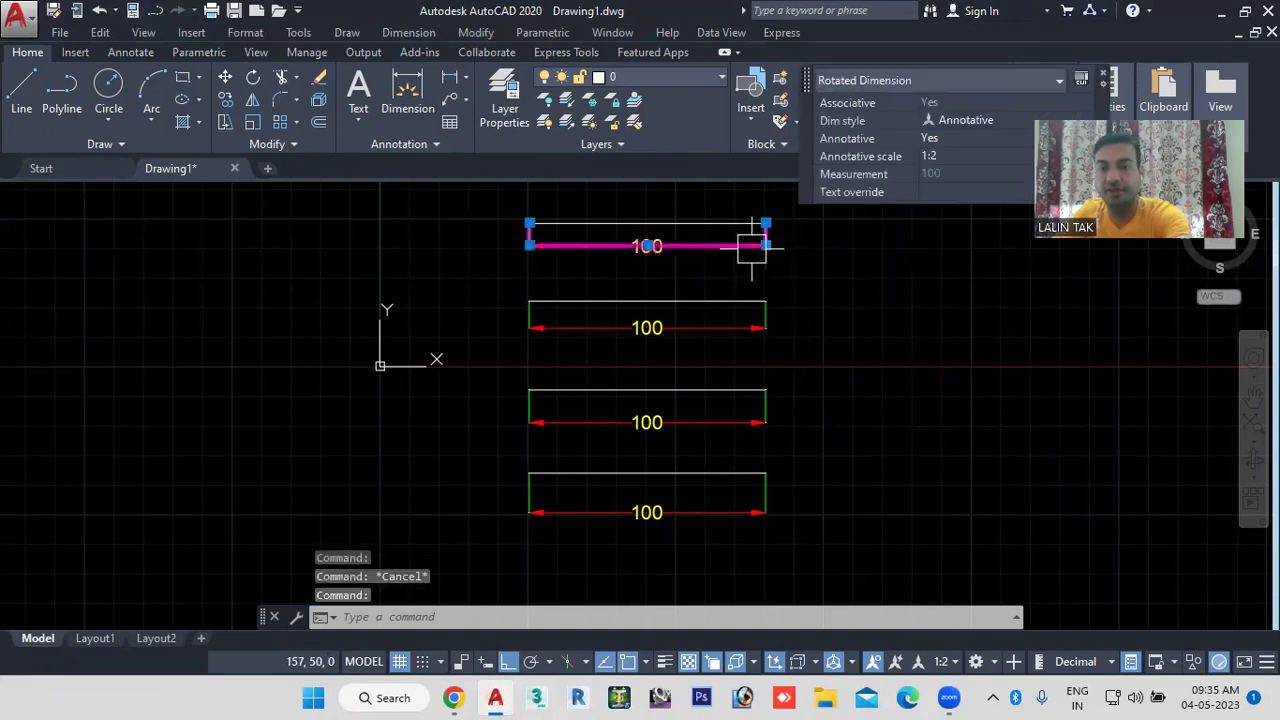
pyautogui.press('Delete')
pyautogui.click(719, 324)
pyautogui.press('Delete')
pyautogui.click(700, 422)
pyautogui.press('Delete')
pyautogui.click(690, 512)
pyautogui.press('Delete')
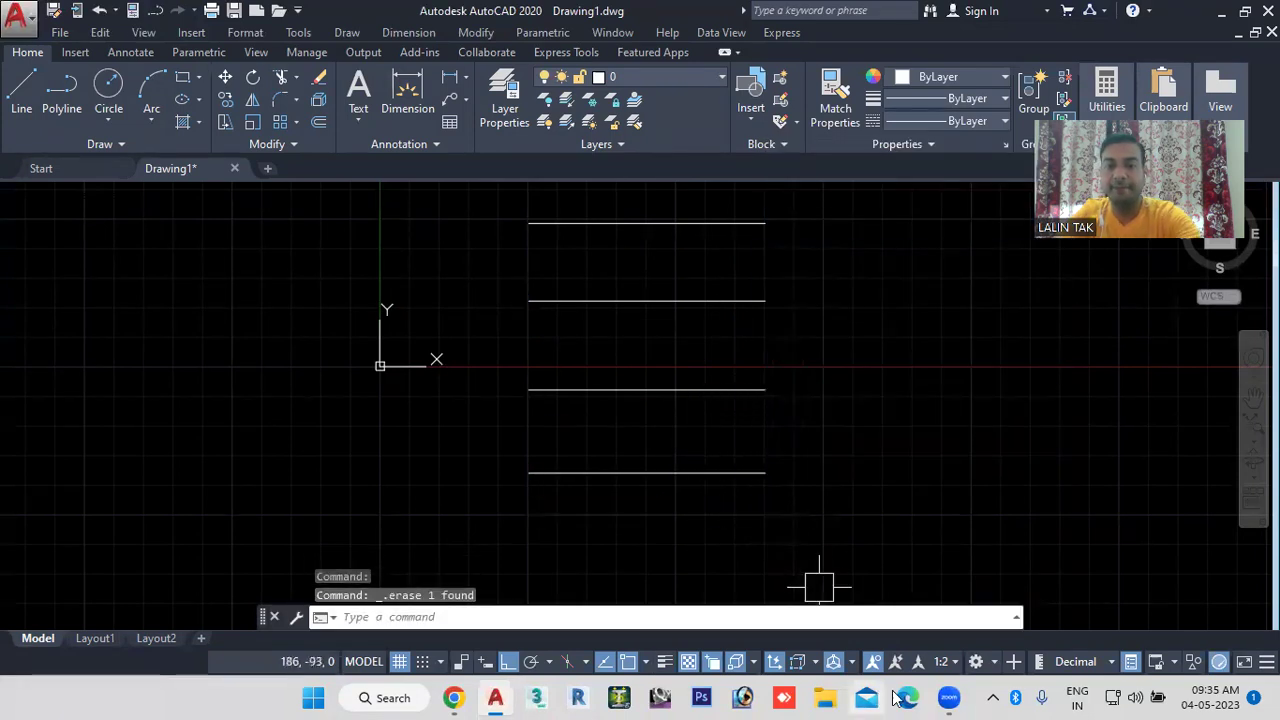
# Step: Set the annotation scale to 1:1 and add a linear dimension just below the top line
pyautogui.click(946, 662)
pyautogui.click(932, 97)
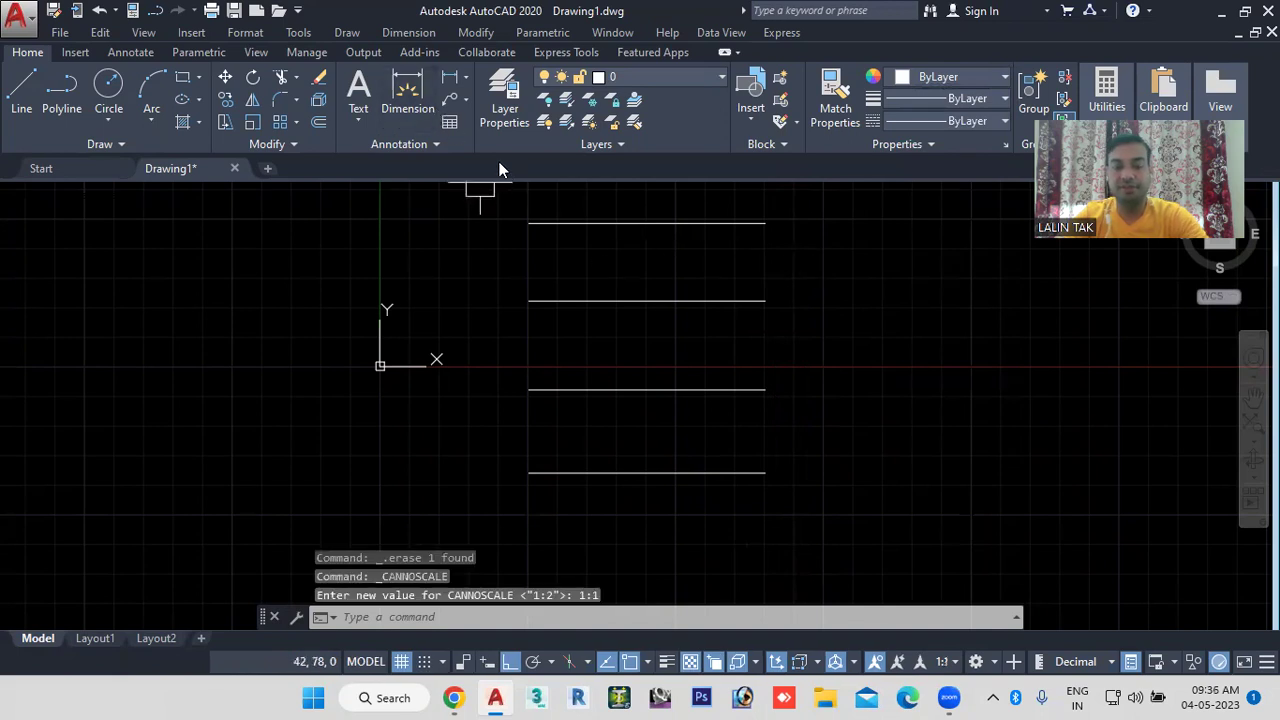
pyautogui.write('DD')
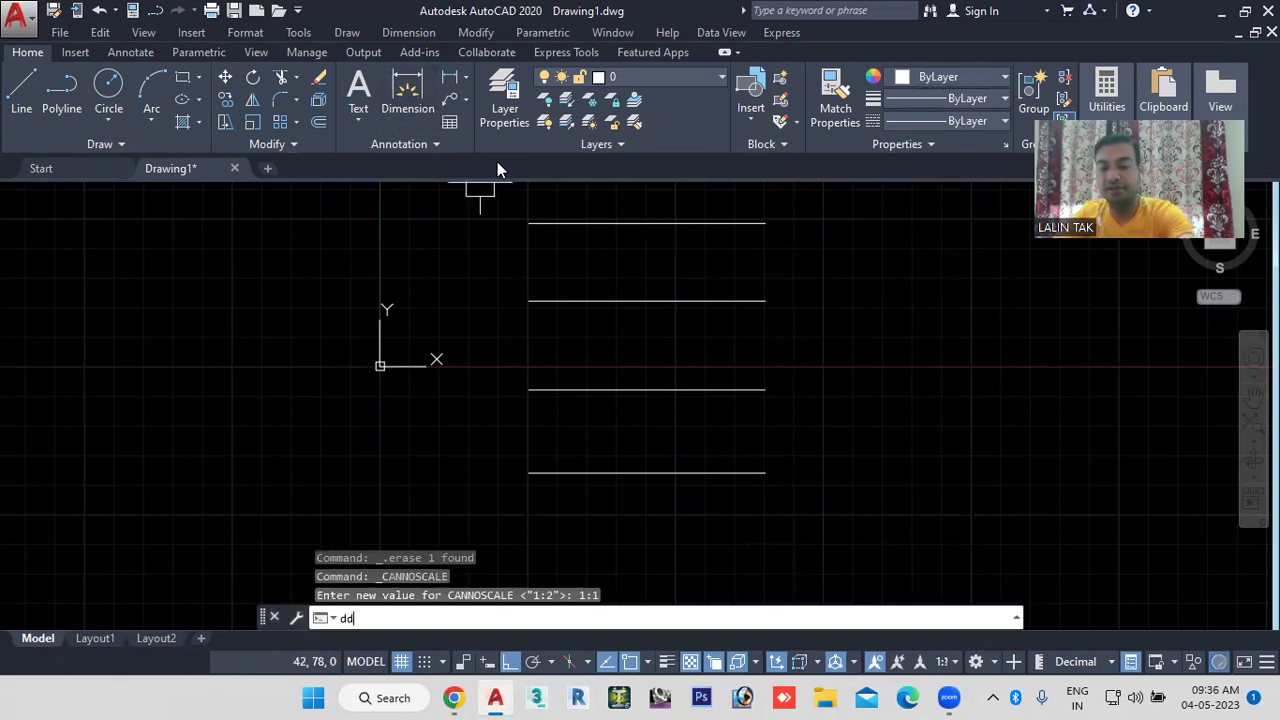
pyautogui.press('BackSpace')
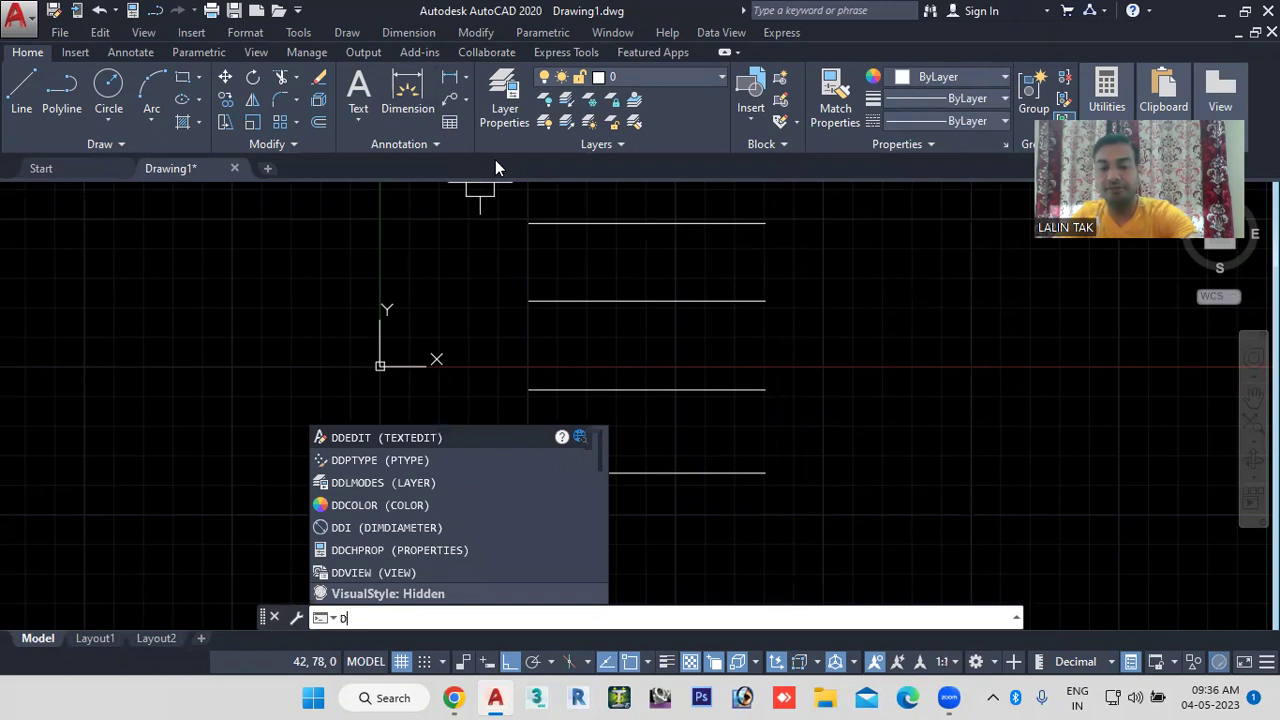
pyautogui.write('LI')
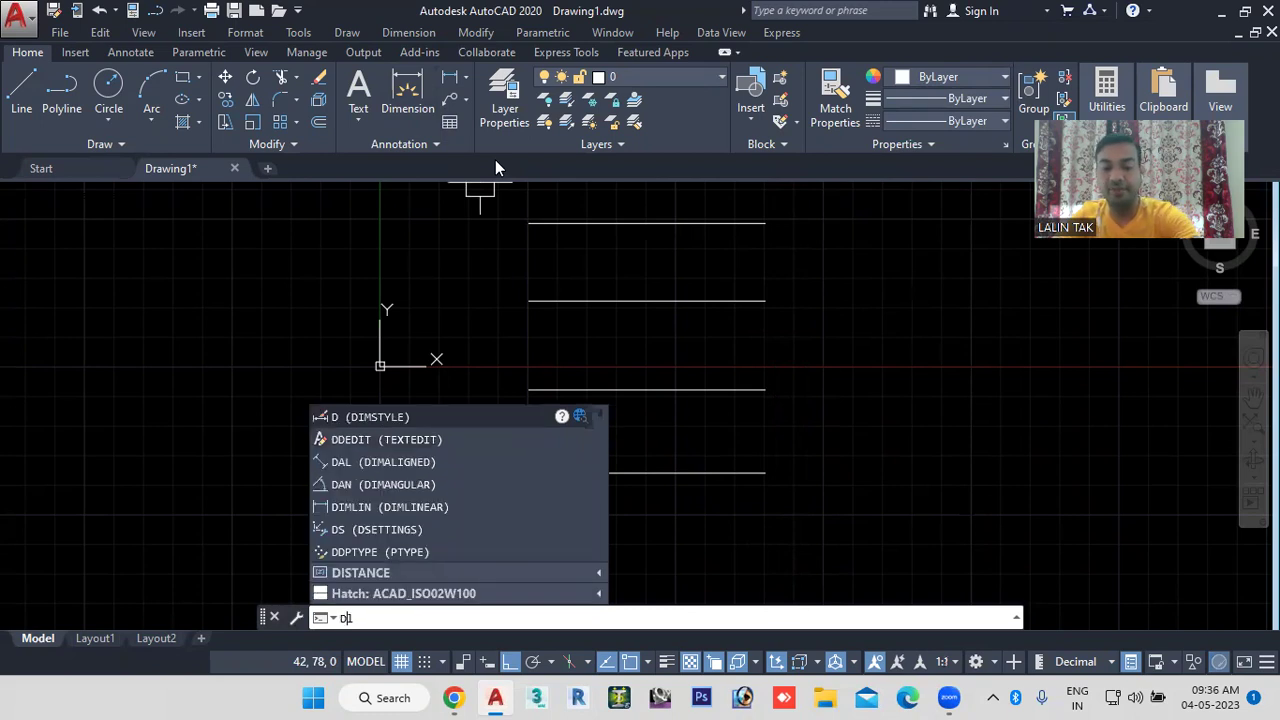
pyautogui.press('Return')
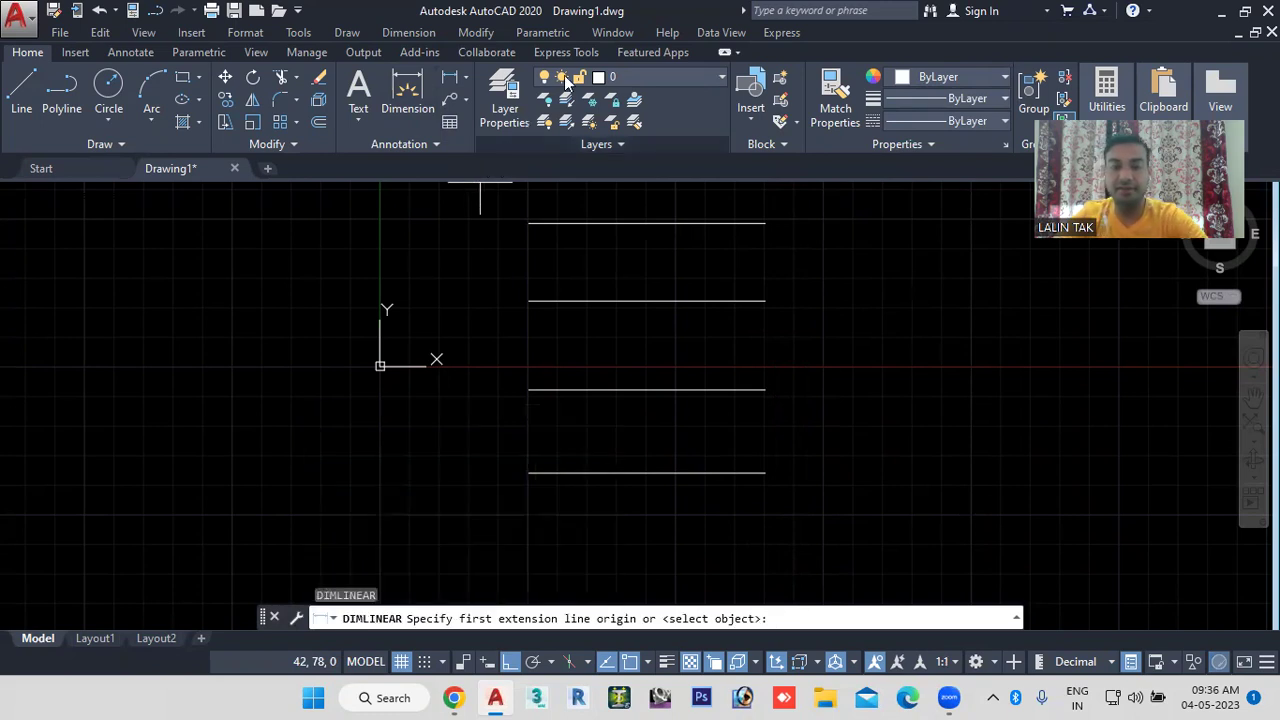
pyautogui.press('Return')
pyautogui.click(630, 223)
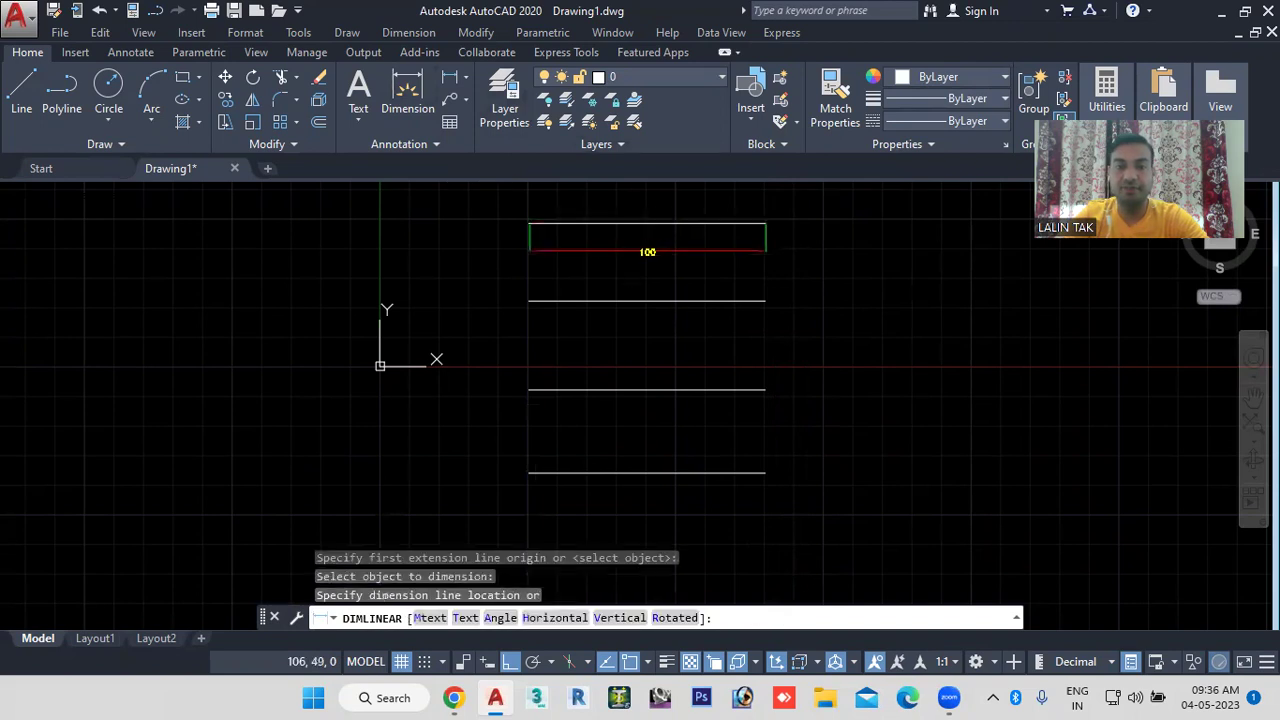
pyautogui.click(648, 251)
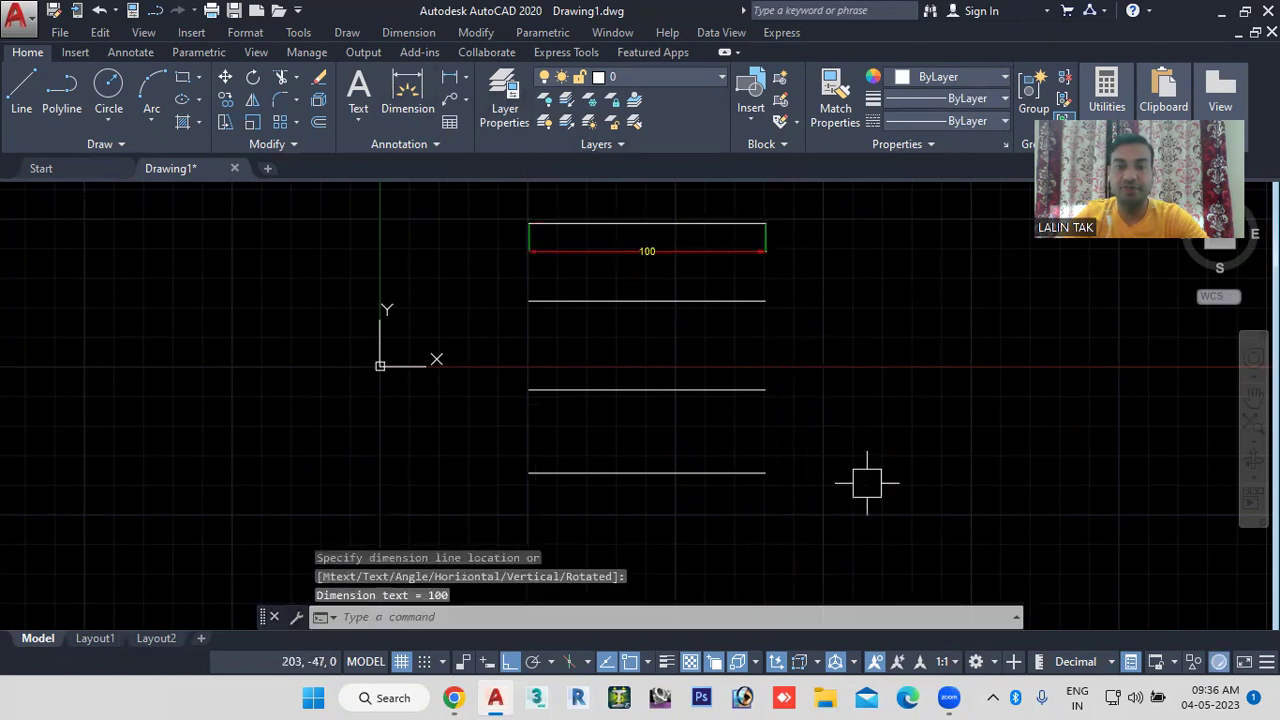
# Step: Set the annotation scale to 1:2 and add a linear dimension just below the second line from the top
pyautogui.click(955, 662)
pyautogui.click(950, 96)
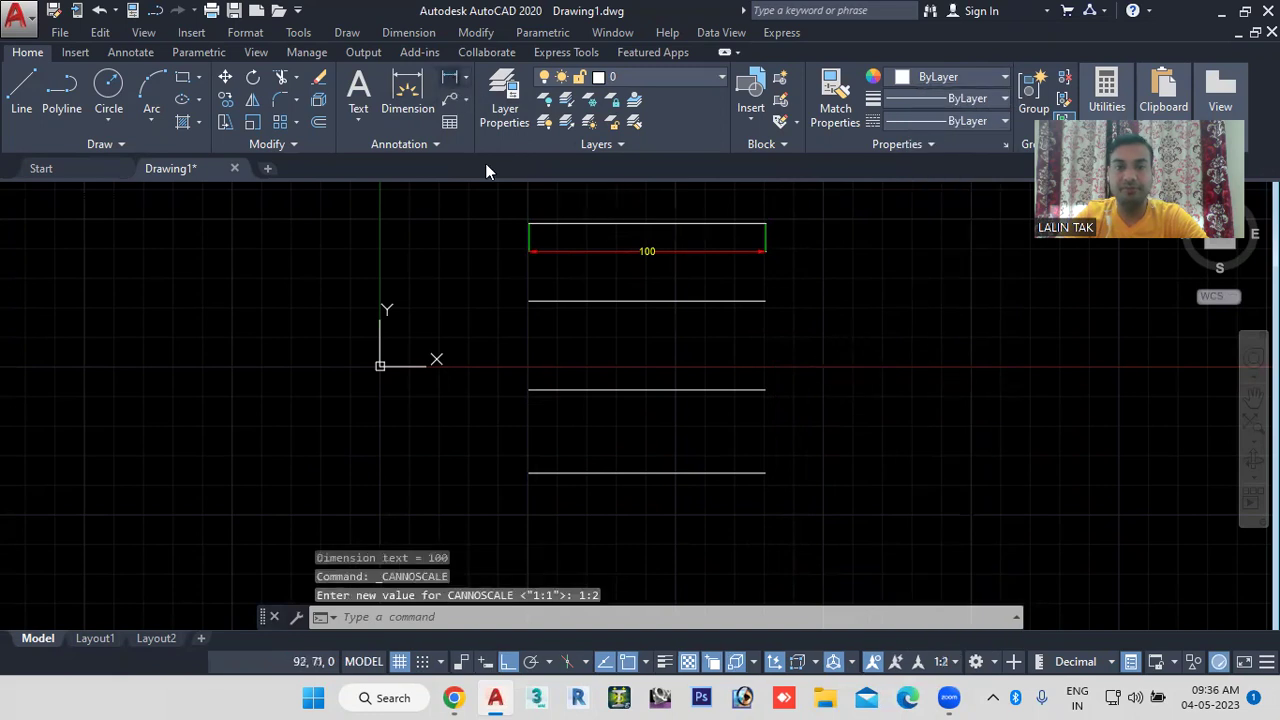
pyautogui.press('Return')
pyautogui.press('Return')
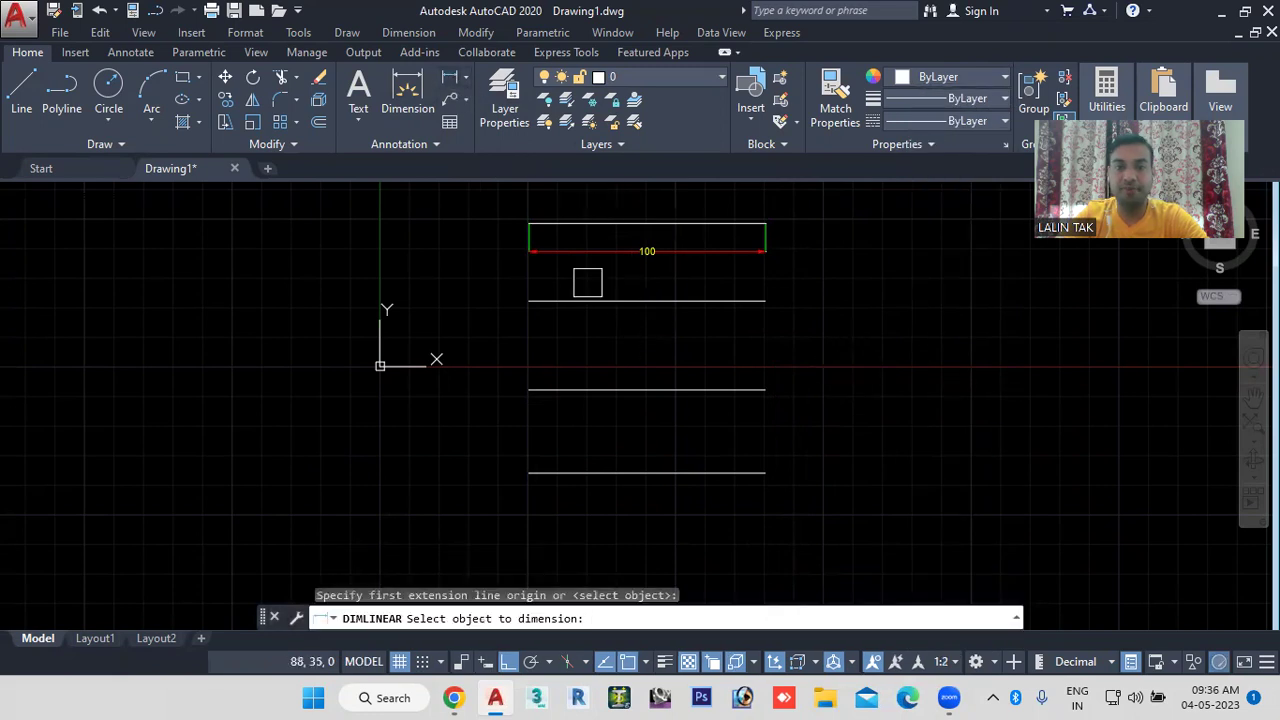
pyautogui.click(634, 298)
pyautogui.click(660, 330)
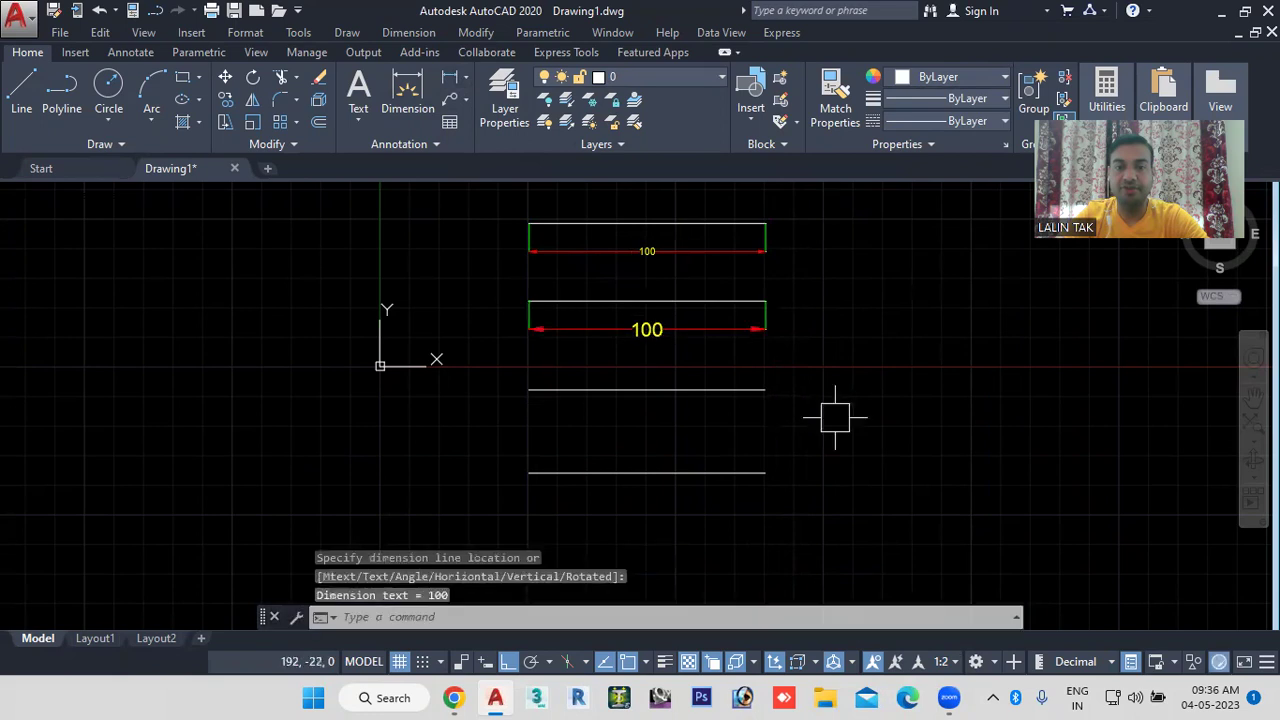
# Step: Set the annotation scale to 1:4 and add a linear dimension just below the third line from the top
pyautogui.click(945, 662)
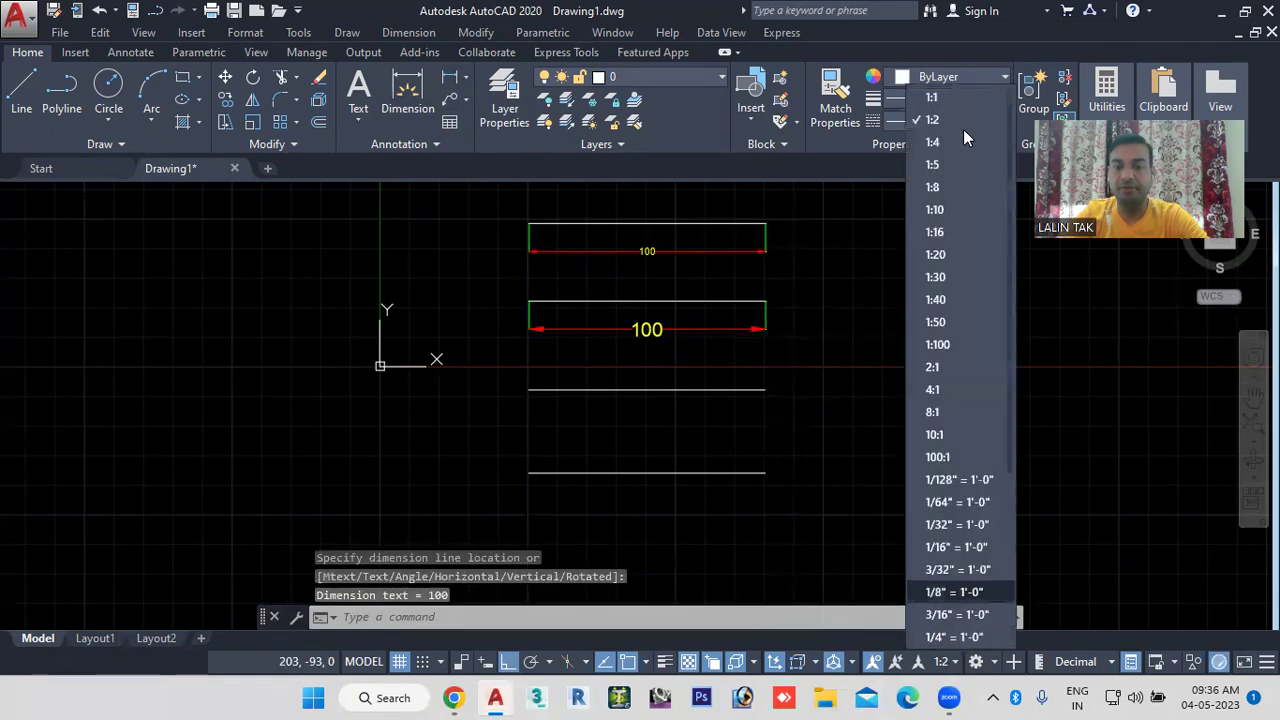
pyautogui.click(960, 140)
pyautogui.press('Return')
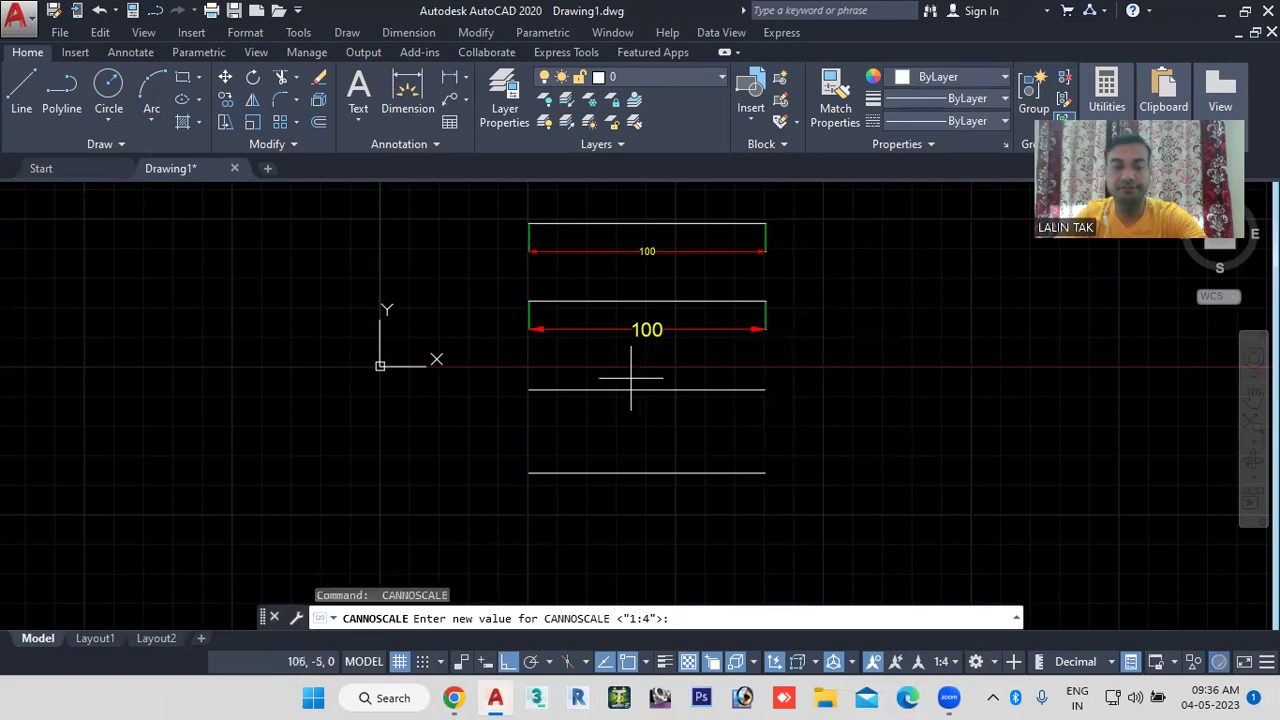
pyautogui.press('Escape')
pyautogui.click(450, 77)
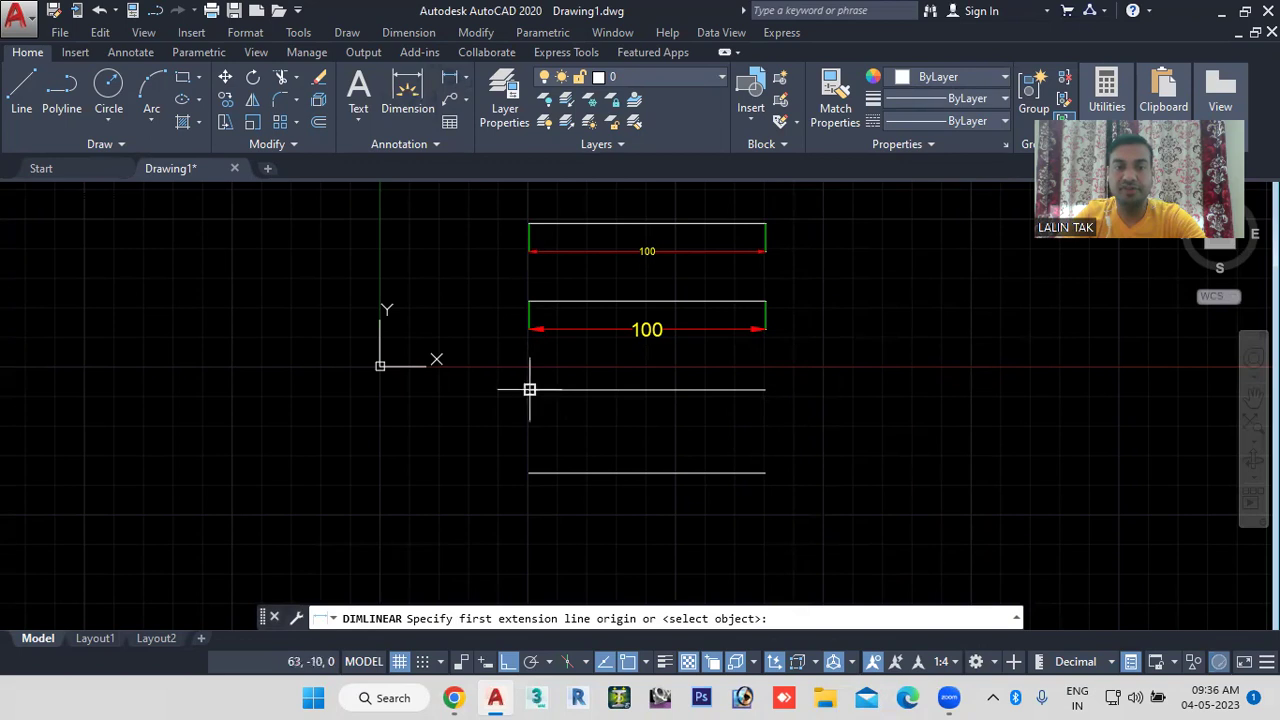
pyautogui.click(529, 389)
pyautogui.click(765, 389)
pyautogui.click(732, 422)
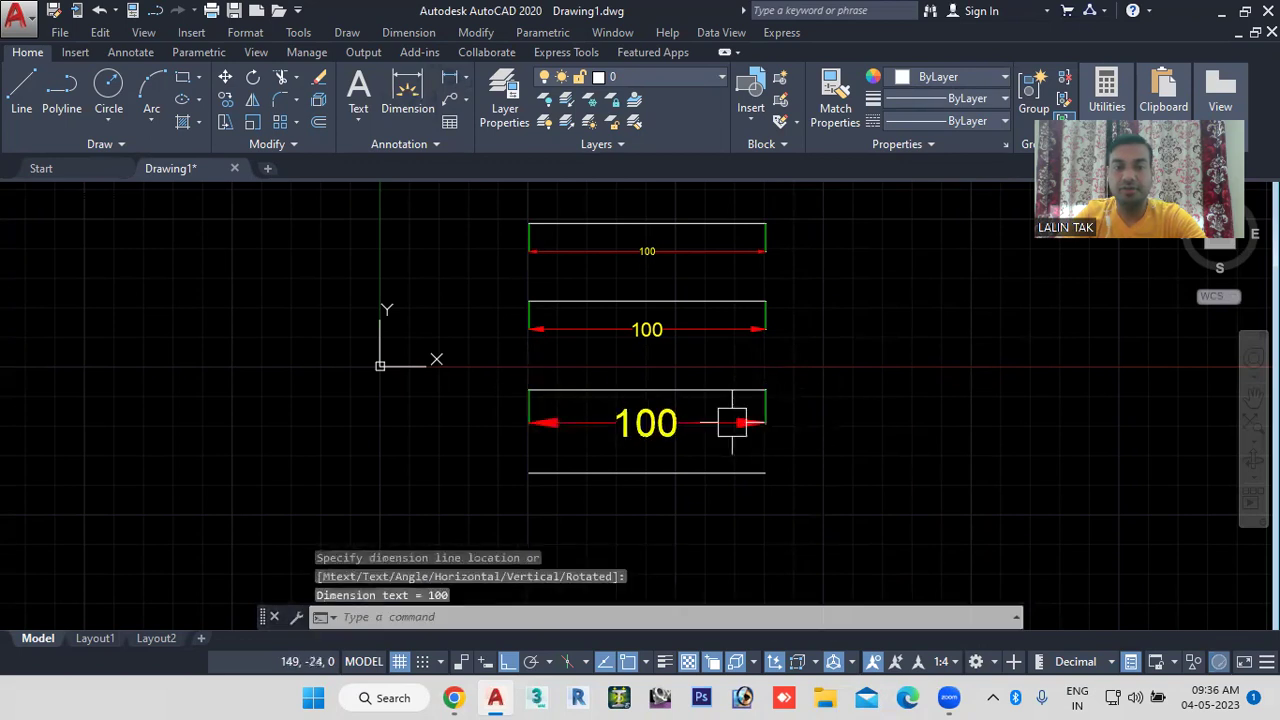
# Step: Set the annotation scale to 1:5 and add a linear dimension just below the lowest line
pyautogui.click(944, 662)
pyautogui.click(932, 165)
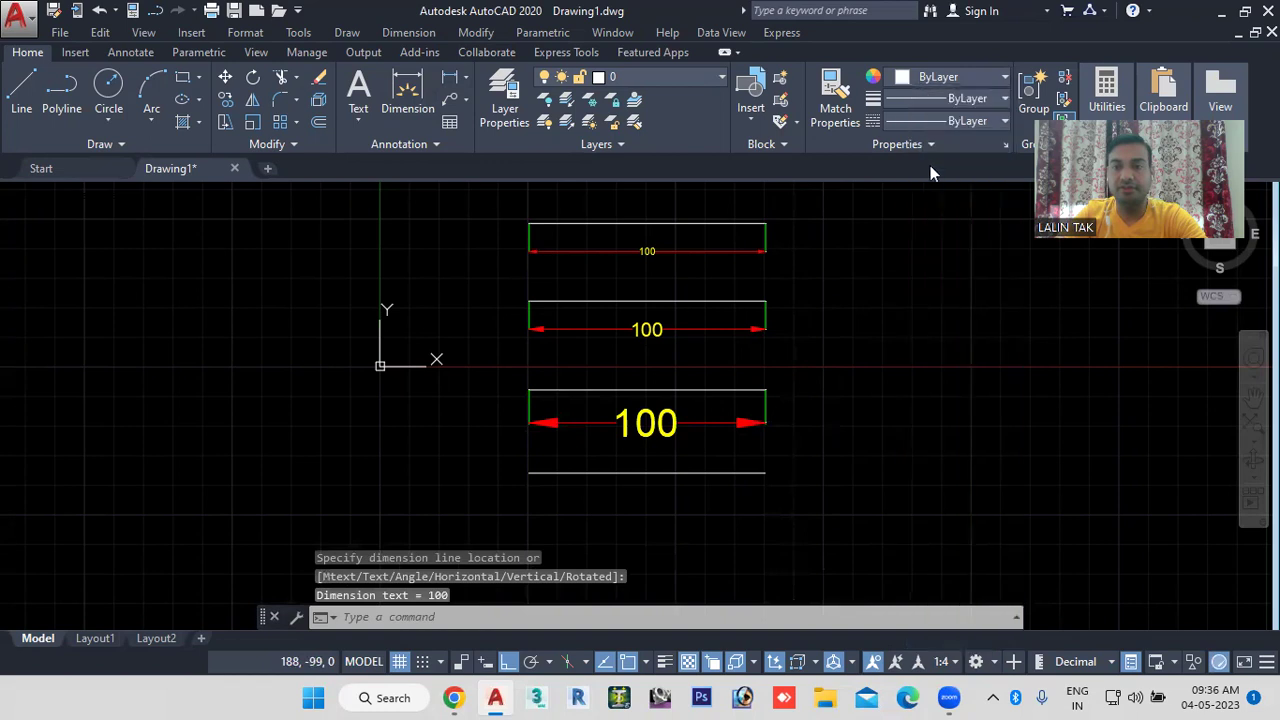
pyautogui.click(449, 78)
pyautogui.click(529, 472)
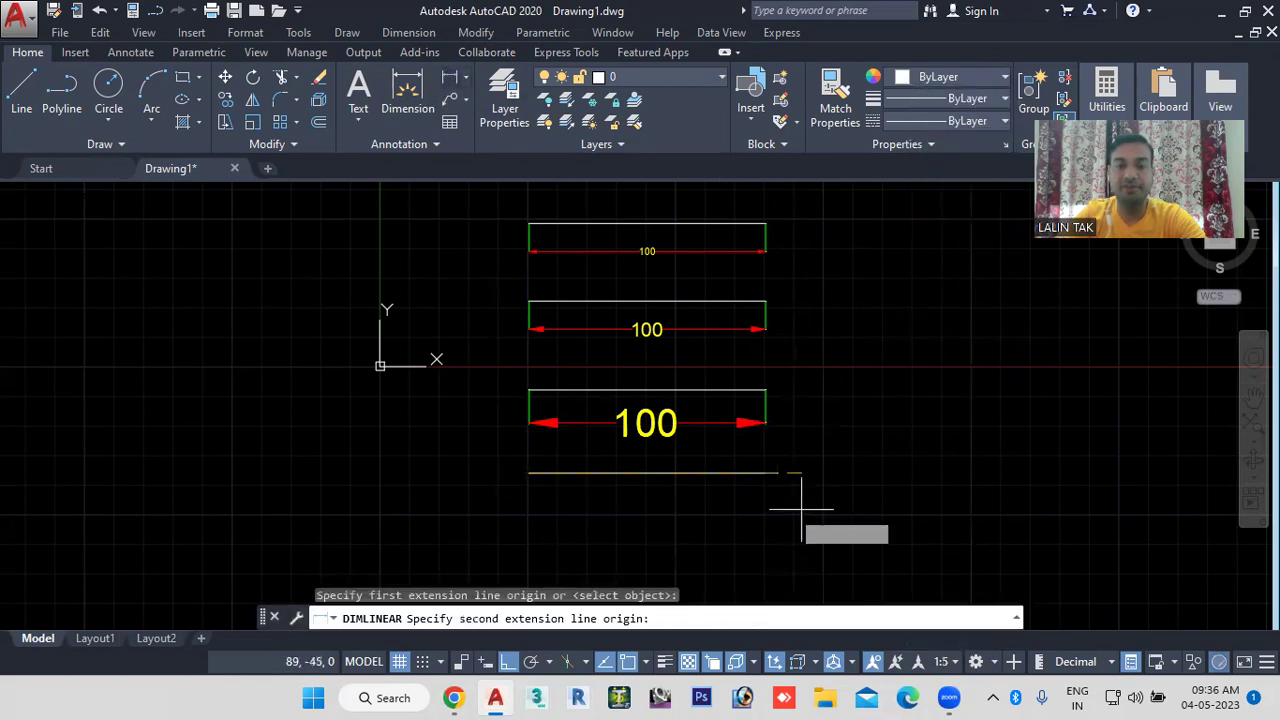
pyautogui.click(766, 472)
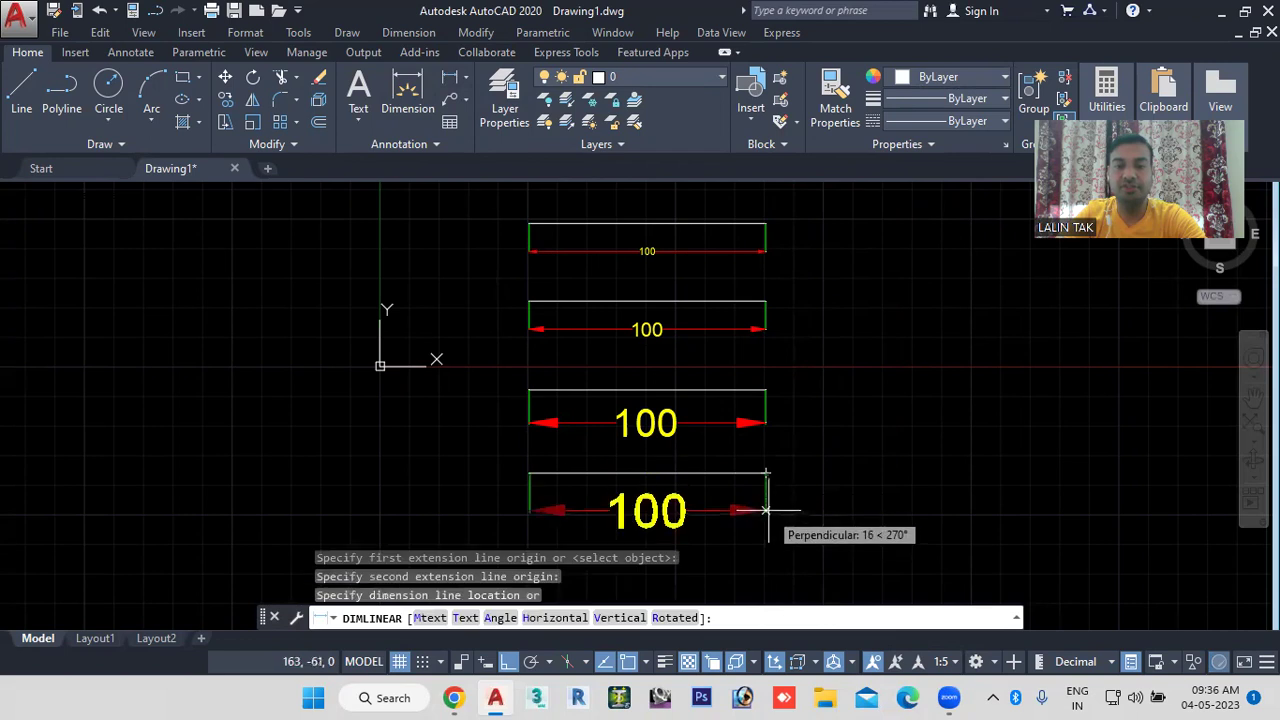
pyautogui.click(766, 510)
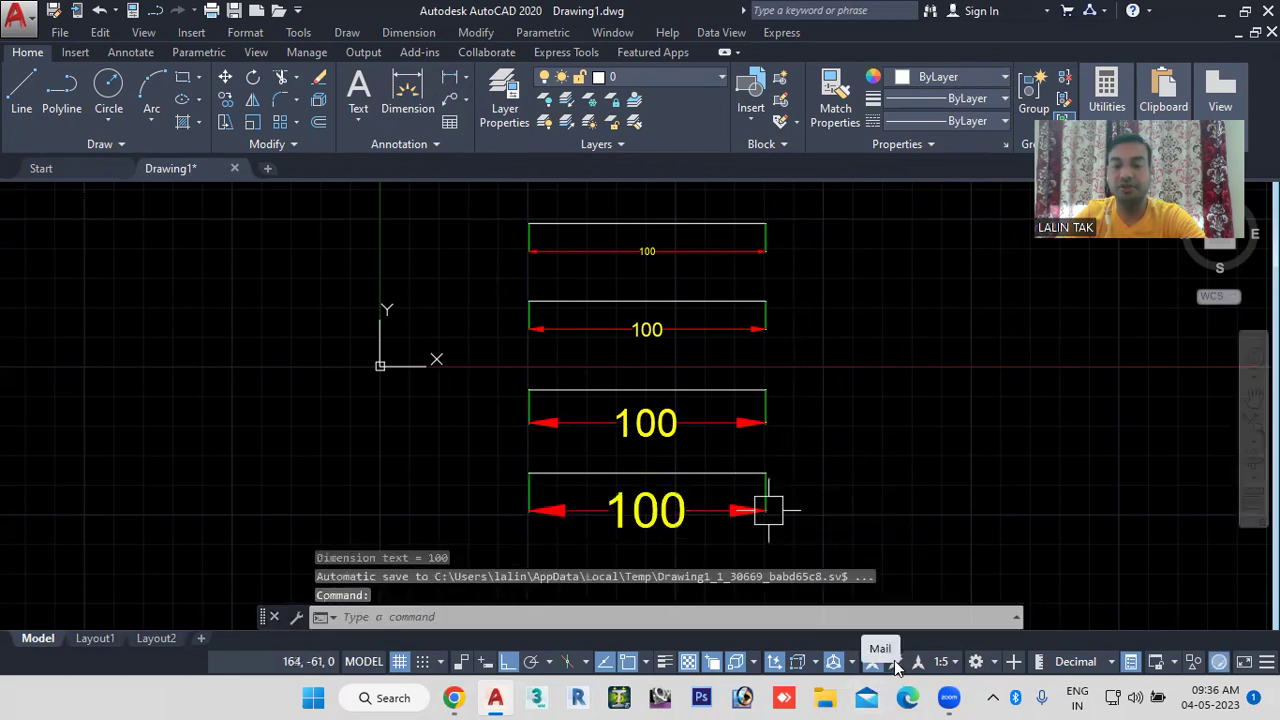
# Step: Open the Dimension Style Manager and compare the list of styles in use with the list of all styles
pyautogui.moveTo(940, 449); pyautogui.dragTo(575, 457, button='middle')
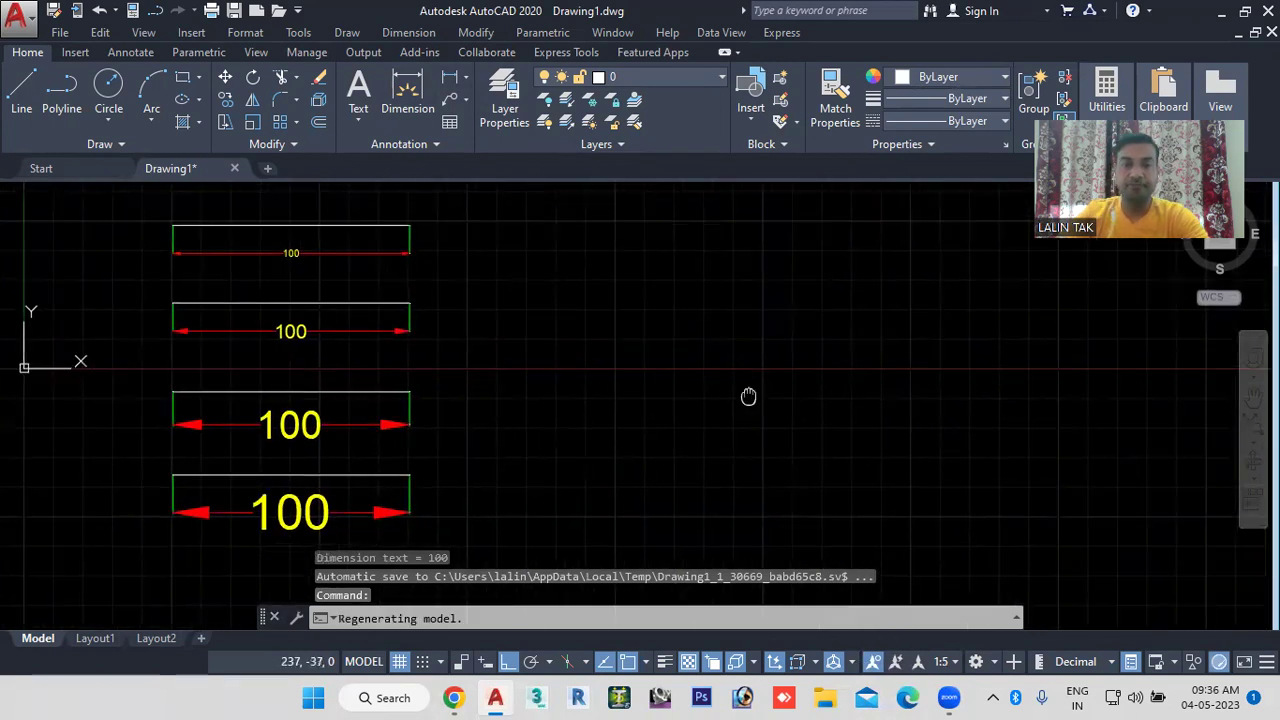
pyautogui.click(565, 619)
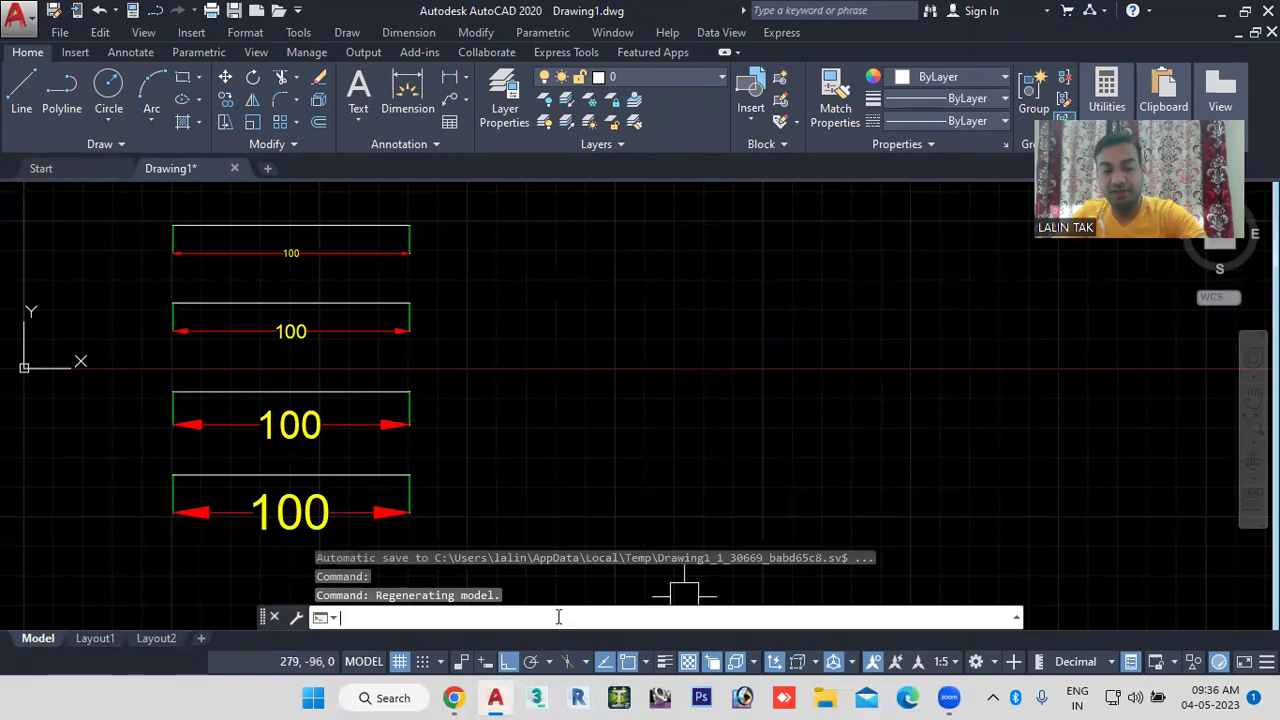
pyautogui.write('d')
pyautogui.press('Return')
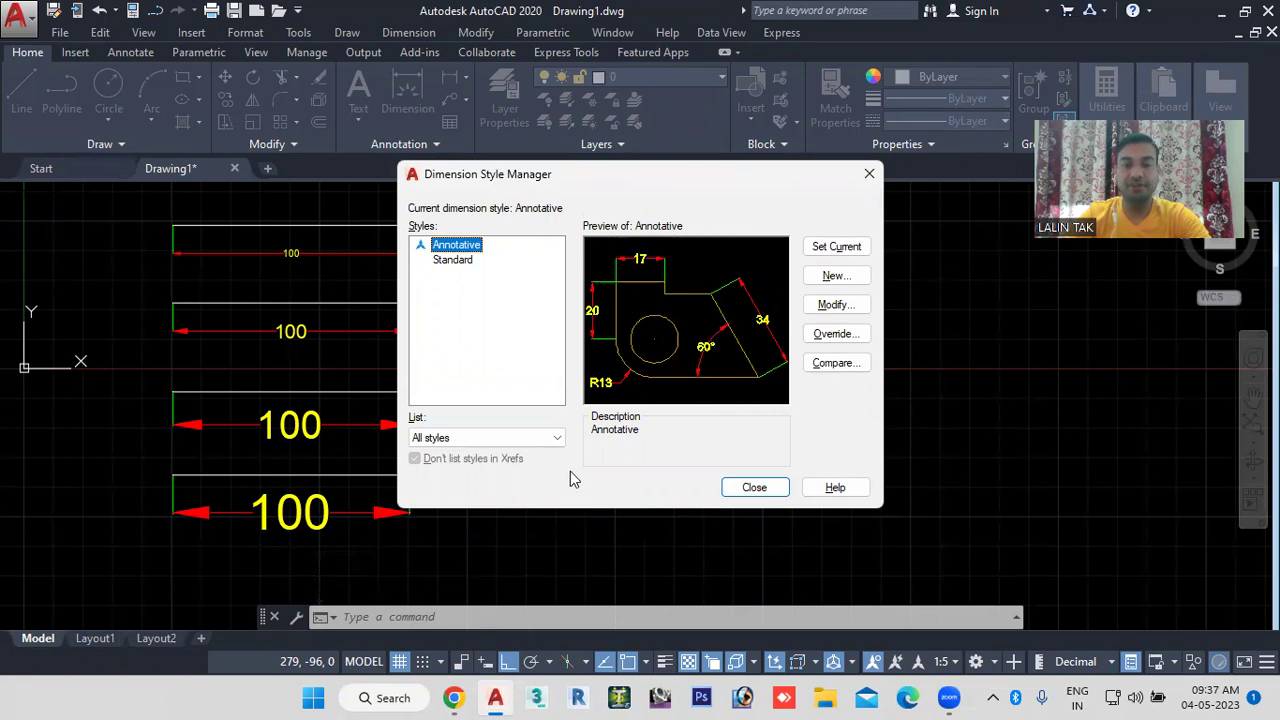
pyautogui.click(497, 440)
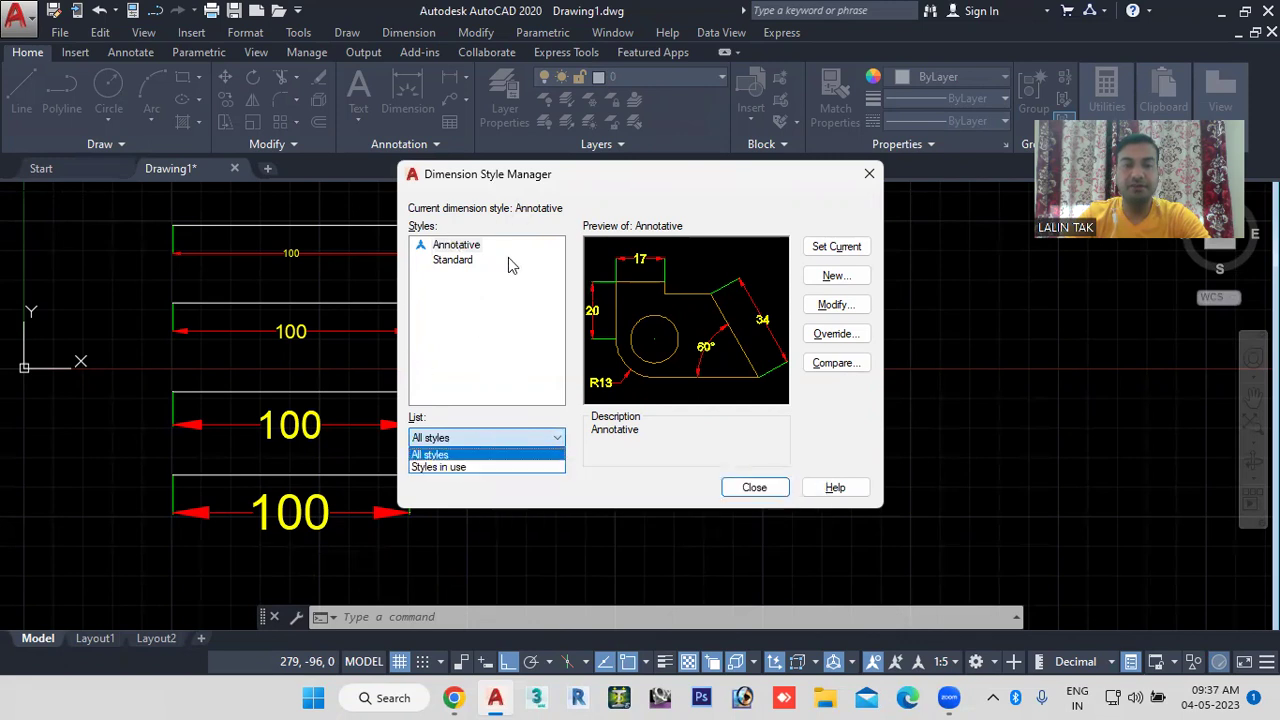
pyautogui.click(433, 467)
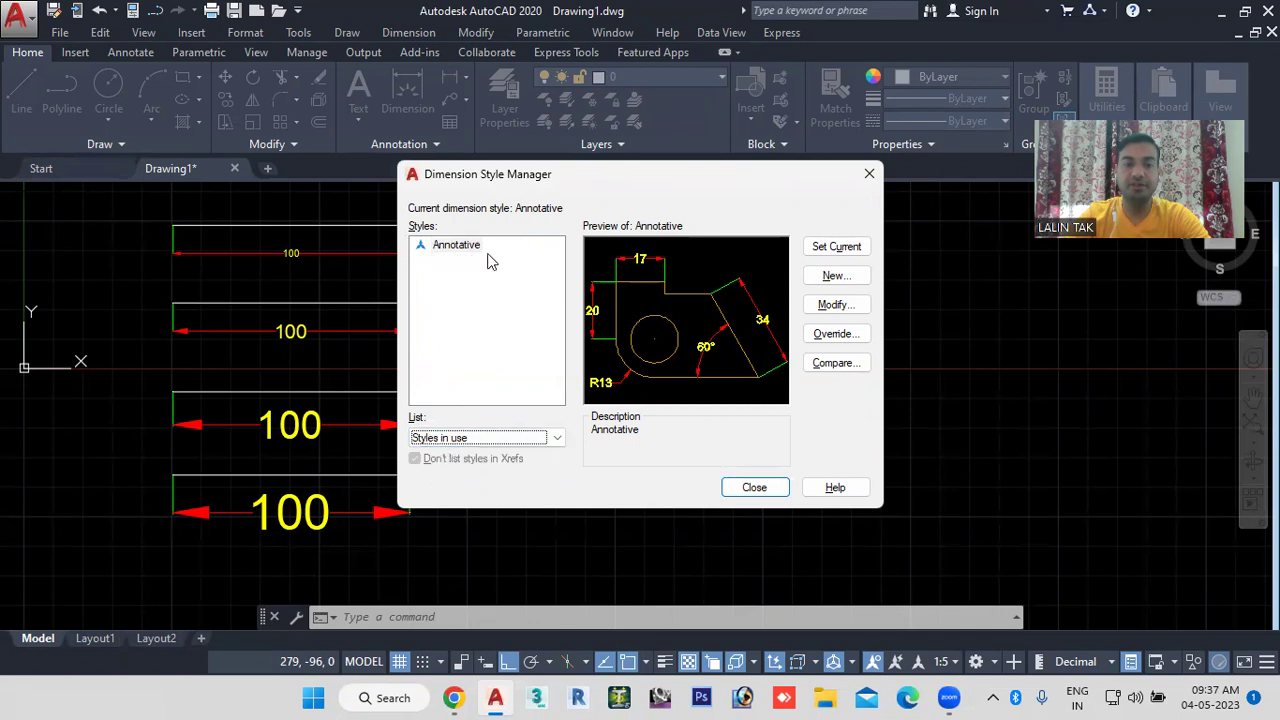
pyautogui.click(485, 438)
pyautogui.click(447, 457)
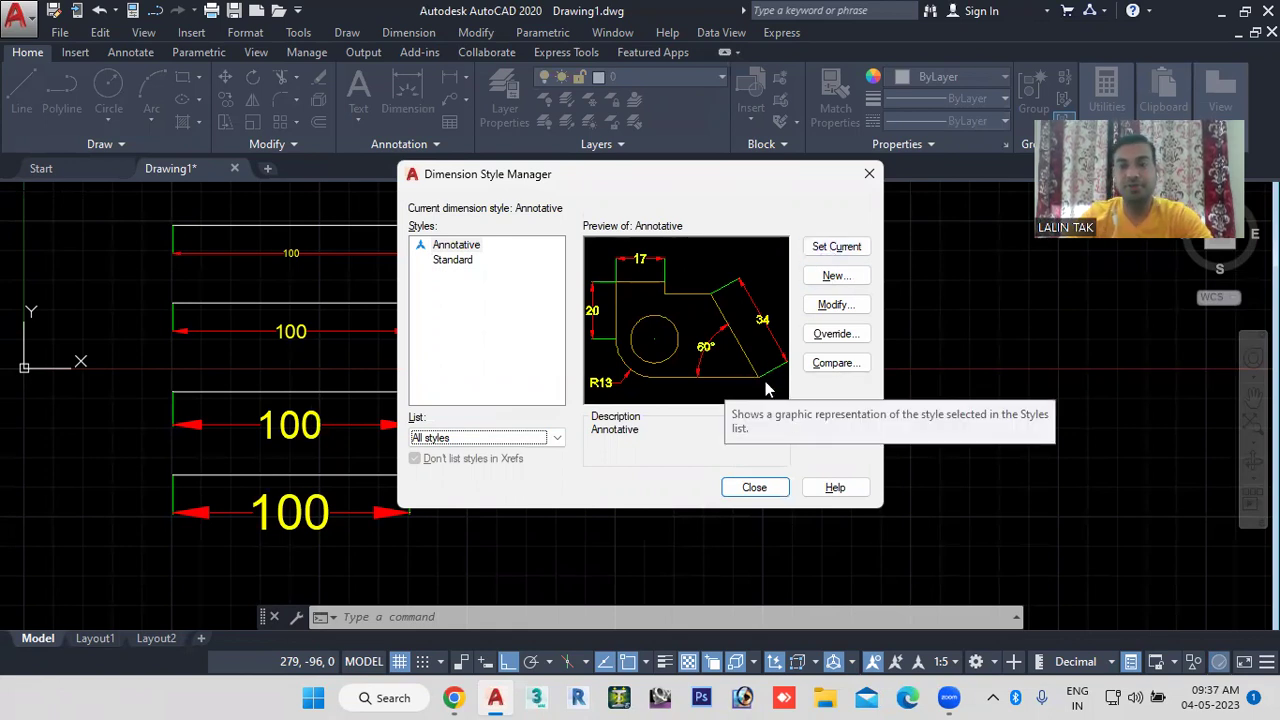
# Step: Create a new annotative dimension style named interior, based on Annotative, for all dimensions with its settings unchanged
pyautogui.click(836, 276)
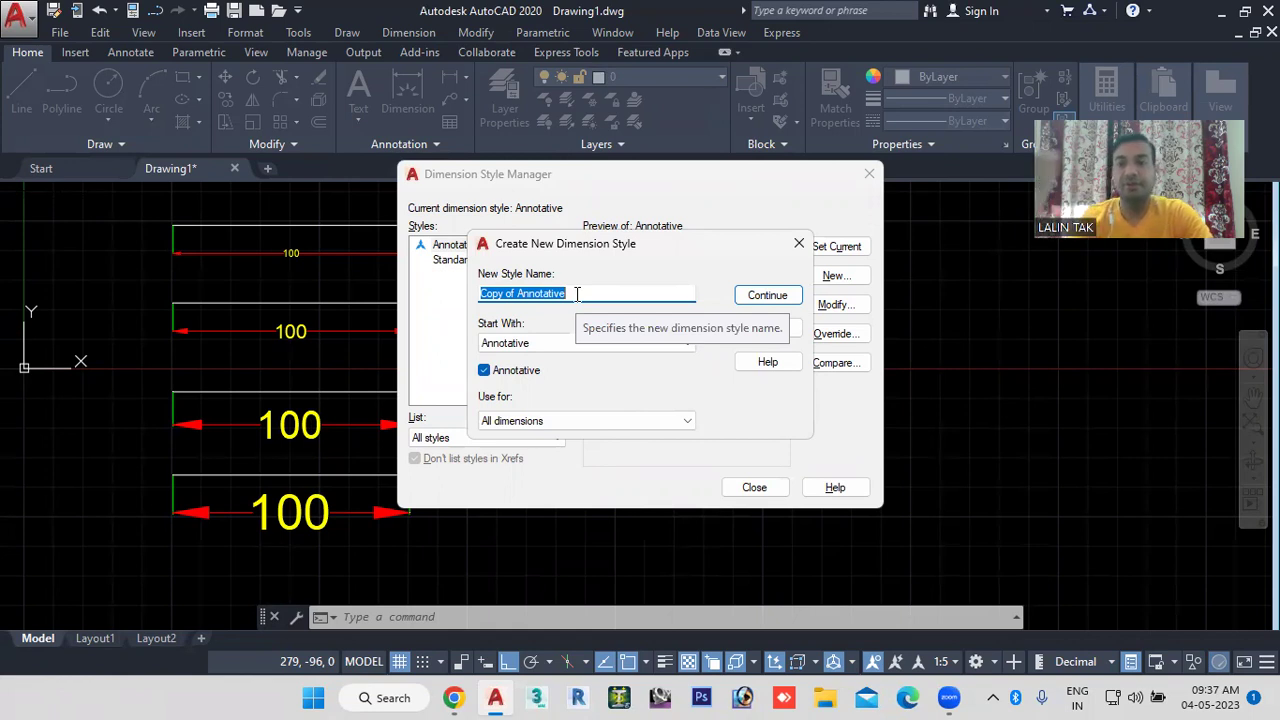
pyautogui.write('interior')
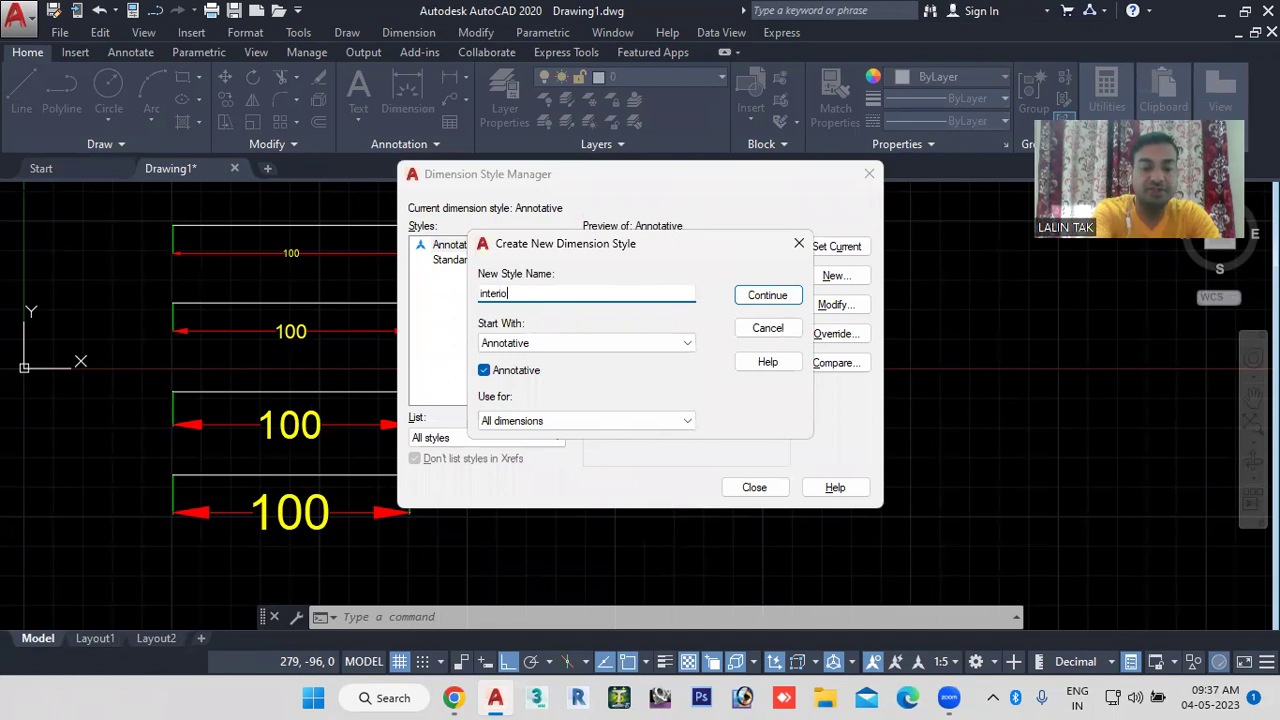
pyautogui.click(767, 296)
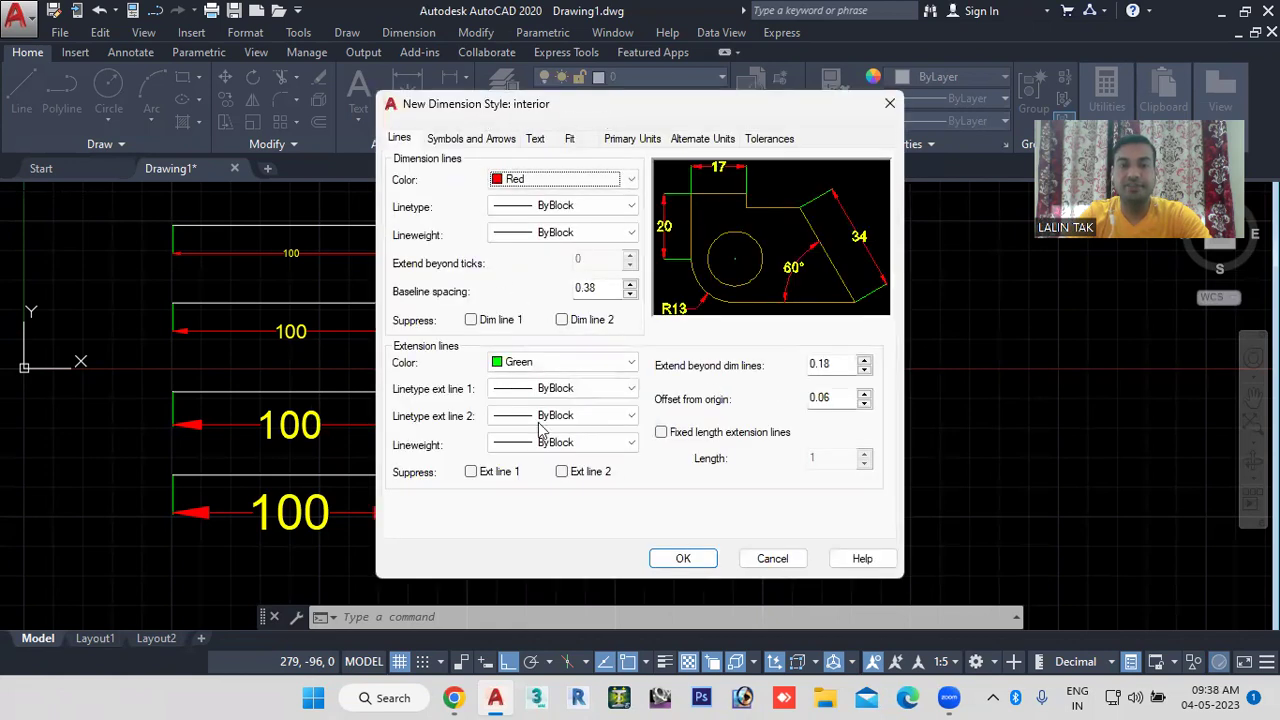
pyautogui.click(681, 560)
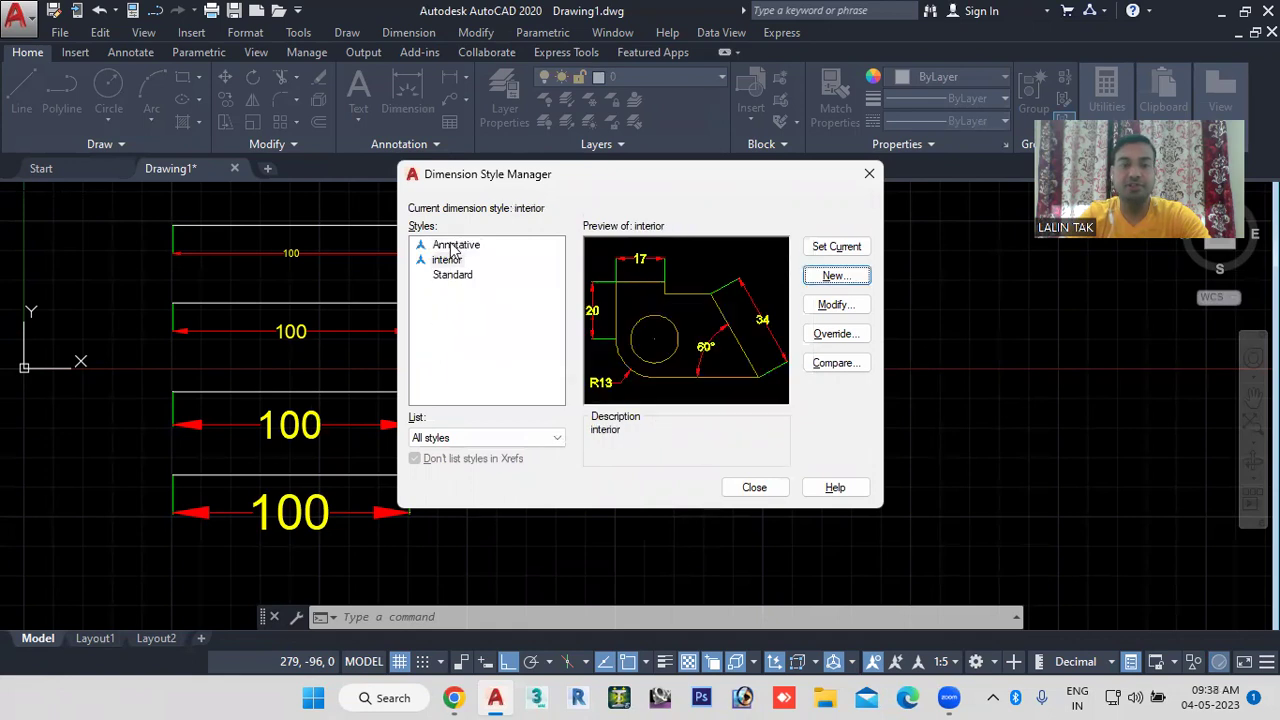
# Step: Compare the styles in use with all styles again, and examine the interior style's description
pyautogui.click(515, 437)
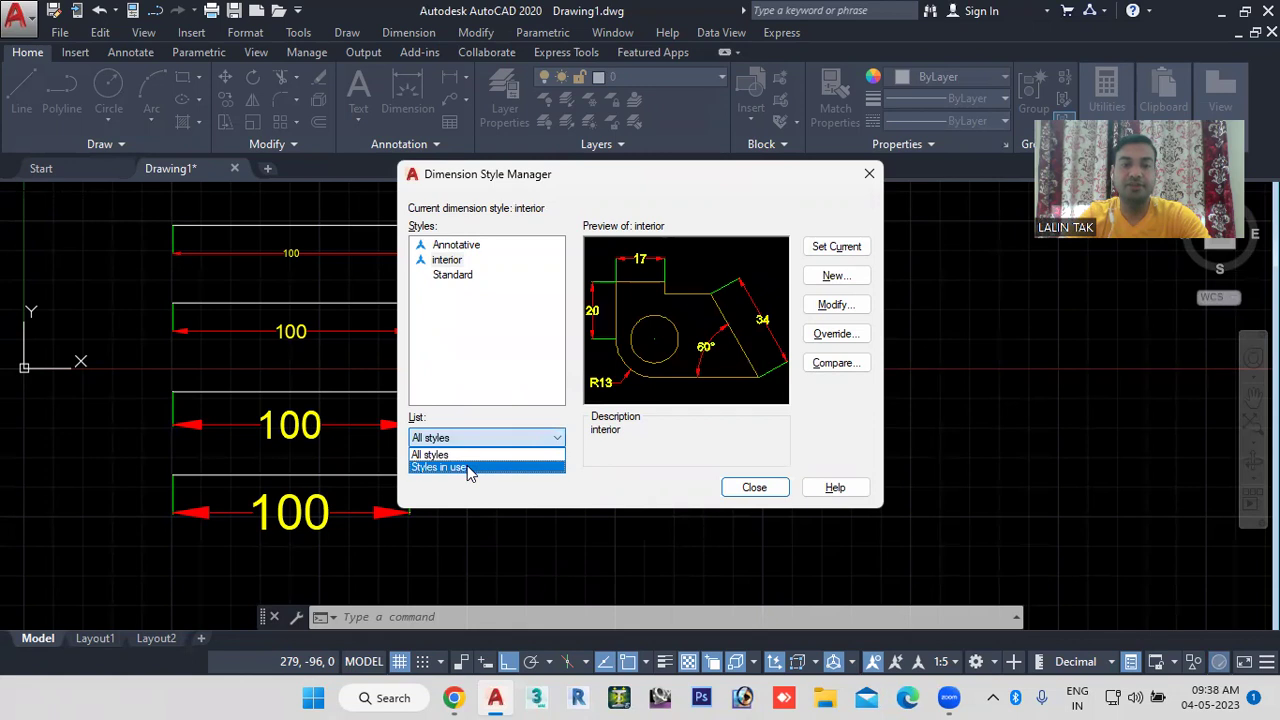
pyautogui.click(468, 468)
pyautogui.click(449, 262)
pyautogui.click(557, 437)
pyautogui.click(448, 456)
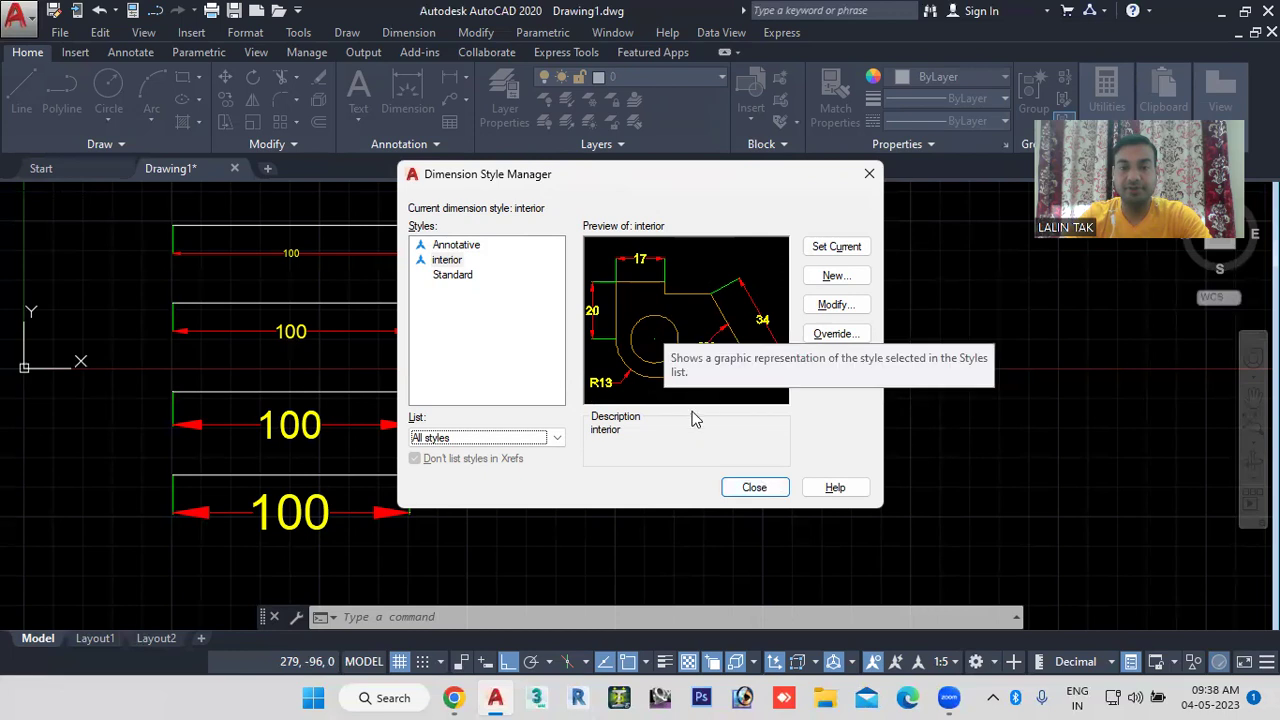
pyautogui.moveTo(626, 436); pyautogui.dragTo(599, 430)
pyautogui.click(645, 440)
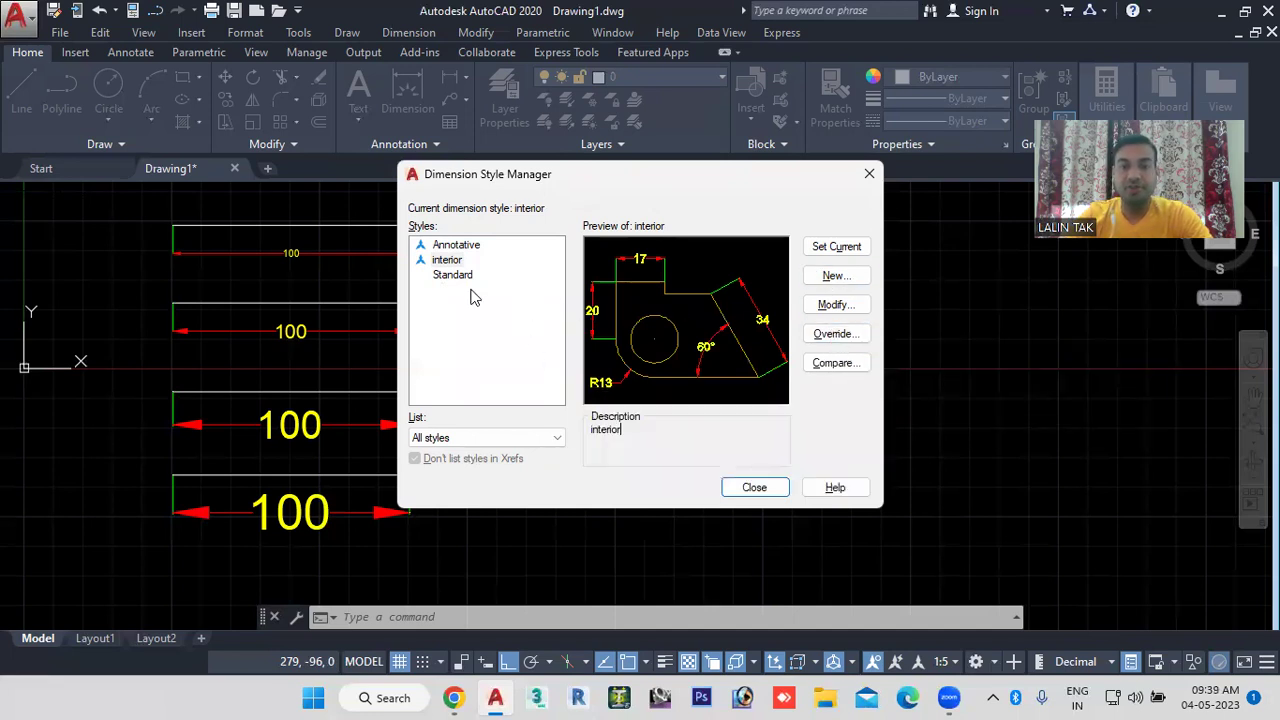
# Step: Try to delete the interior dimension style while it is the current style
pyautogui.click(447, 261)
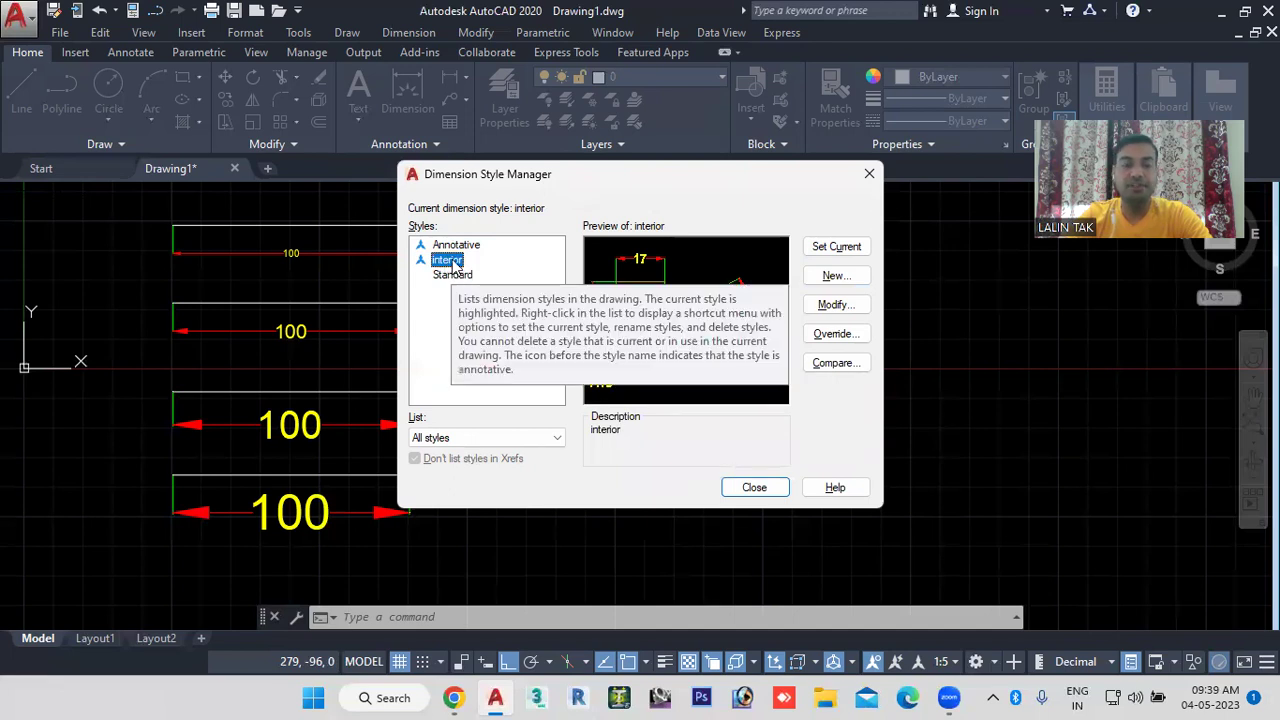
pyautogui.rightClick(457, 265)
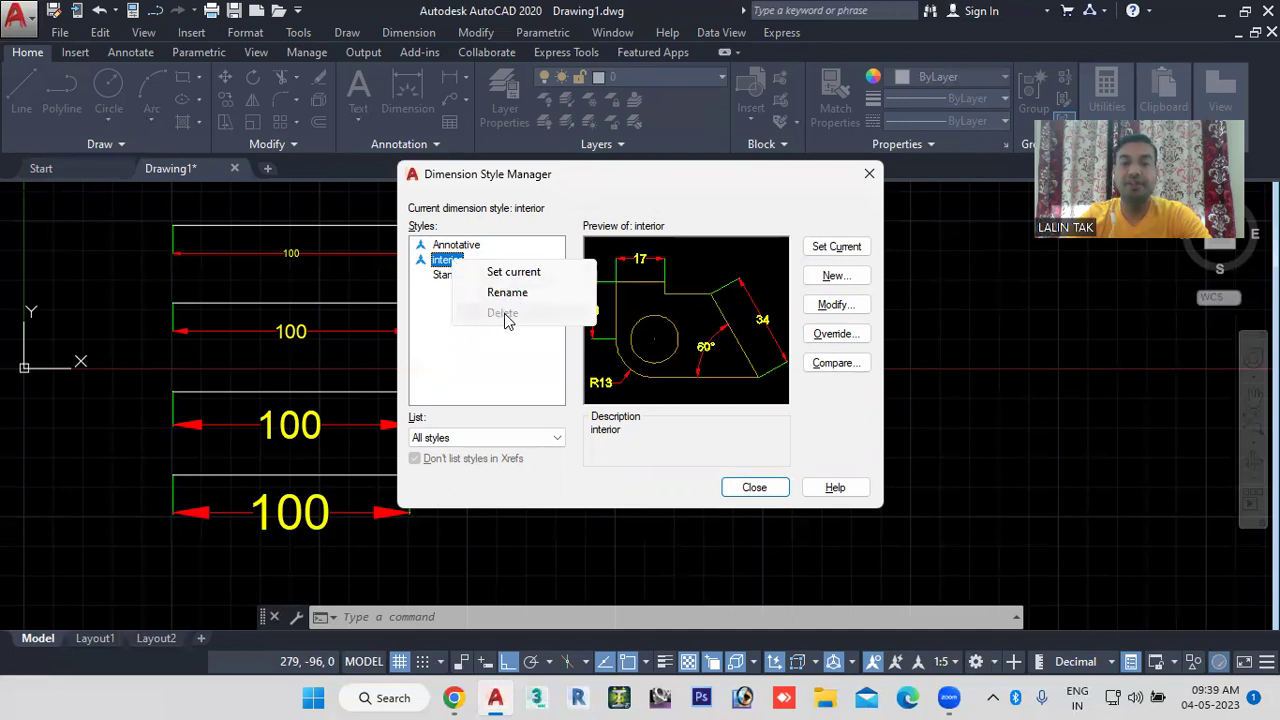
pyautogui.click(491, 341)
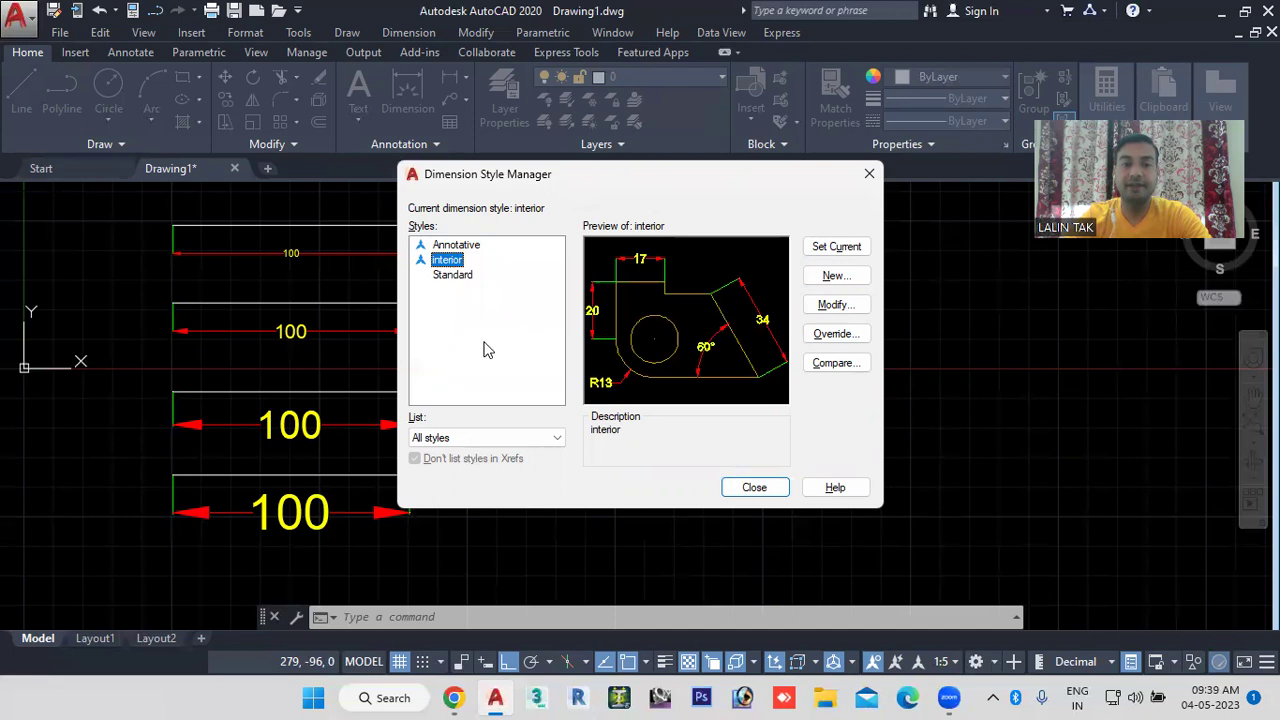
# Step: Make Annotative the current dimension style and delete the interior style
pyautogui.click(468, 248)
pyautogui.rightClick(445, 260)
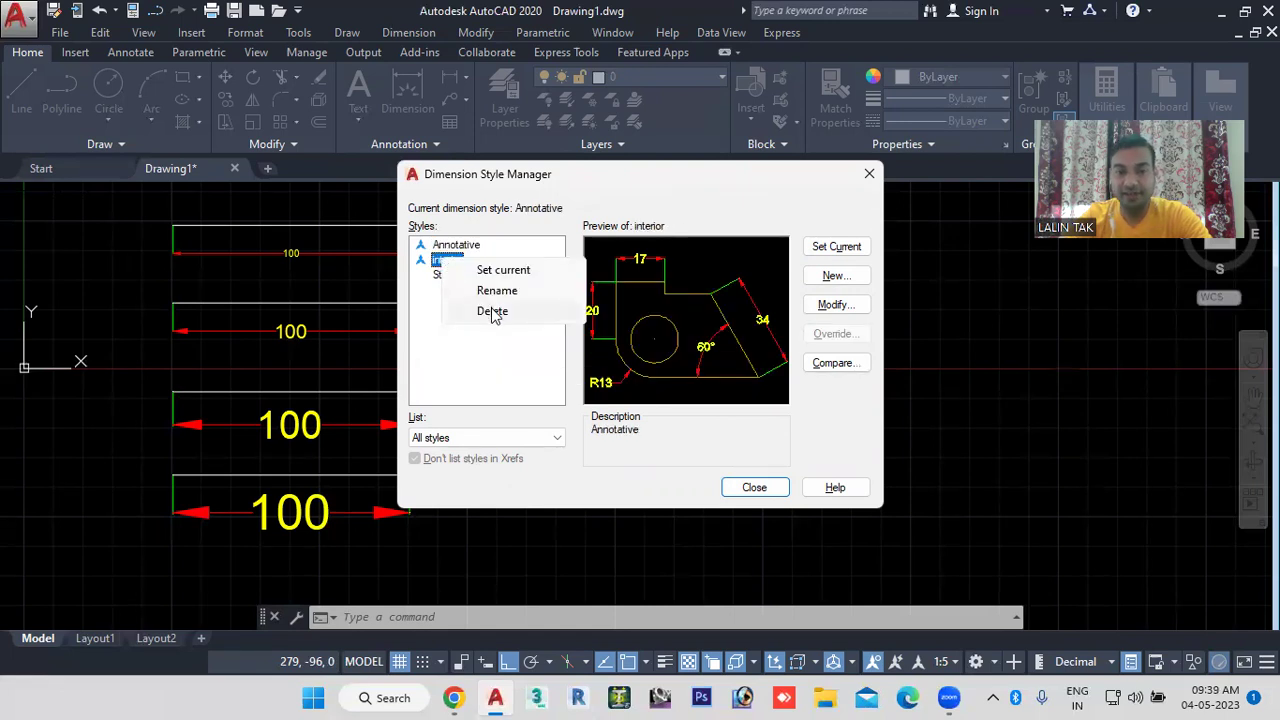
pyautogui.click(500, 314)
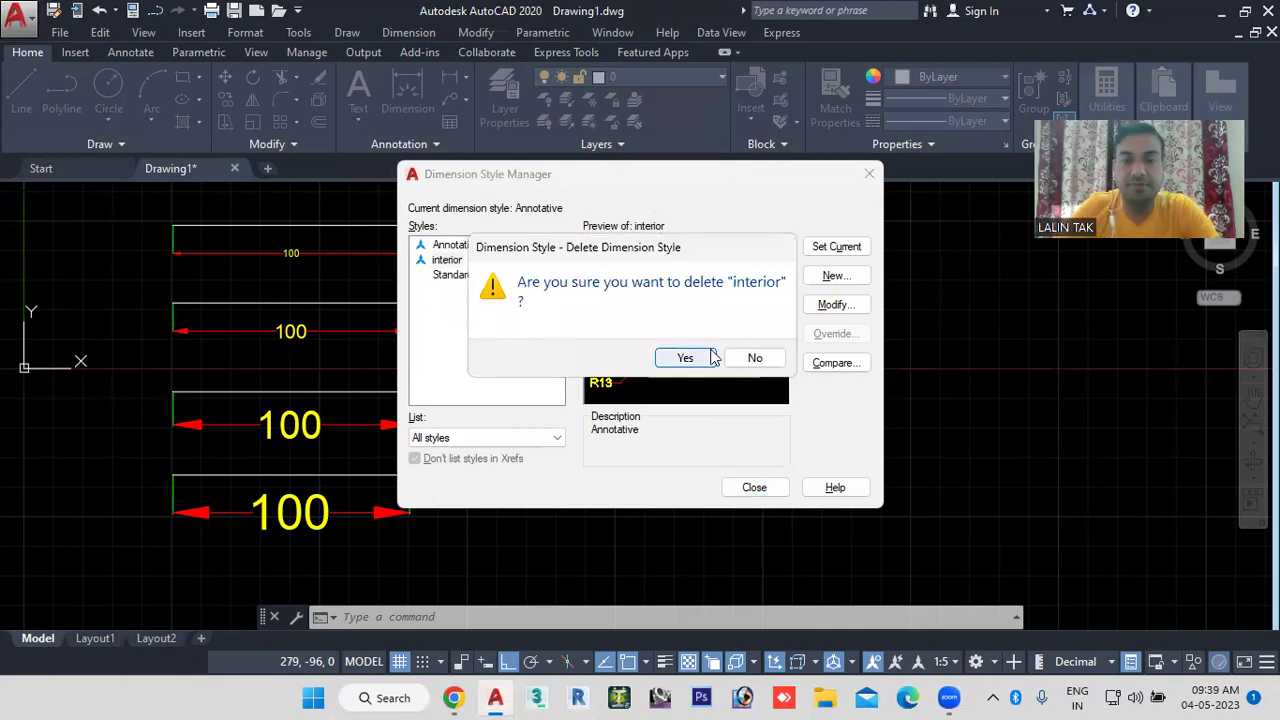
pyautogui.click(700, 358)
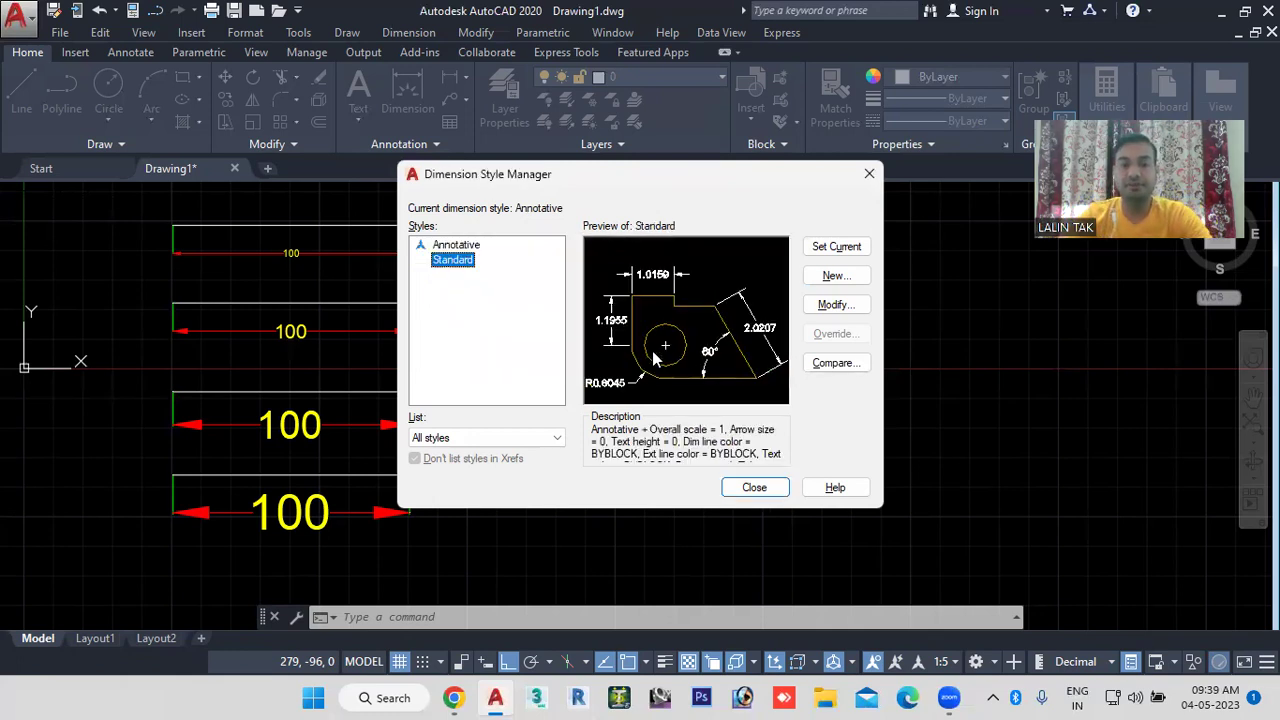
# Step: Start an override of the Annotative style with yellow dimension lines and blue extension lines
pyautogui.click(440, 246)
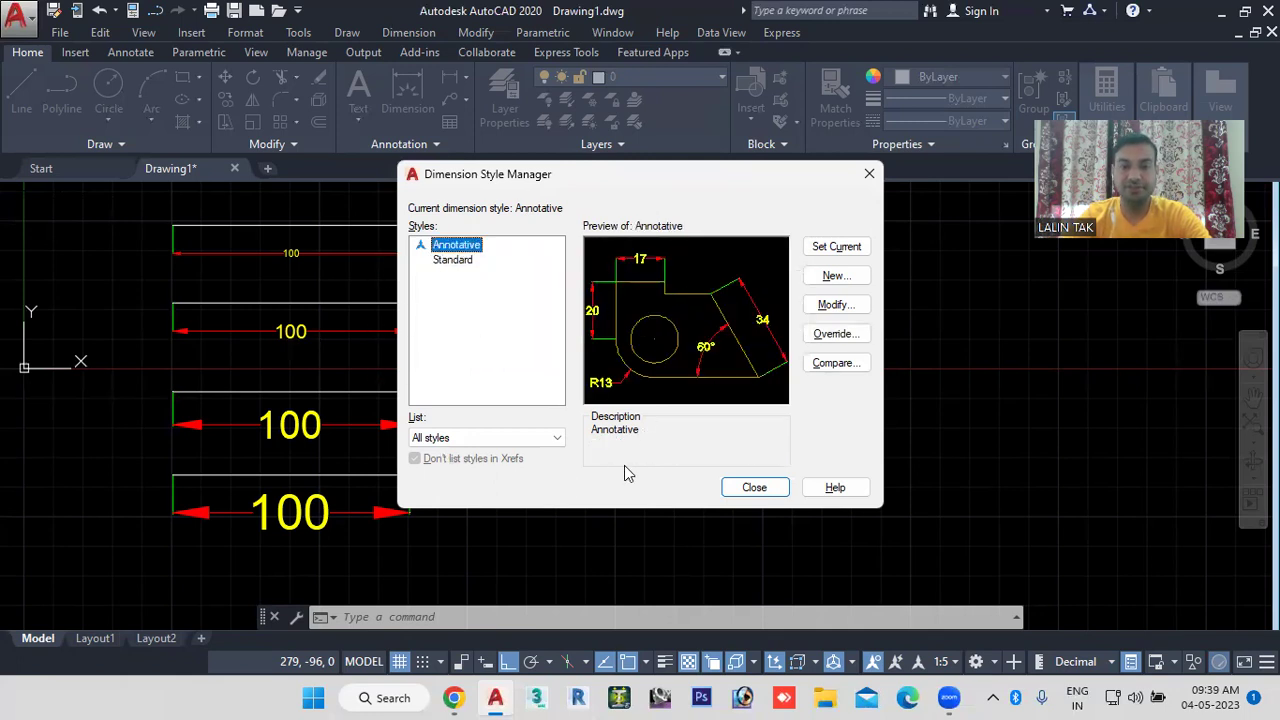
pyautogui.moveTo(628, 171); pyautogui.dragTo(783, 162)
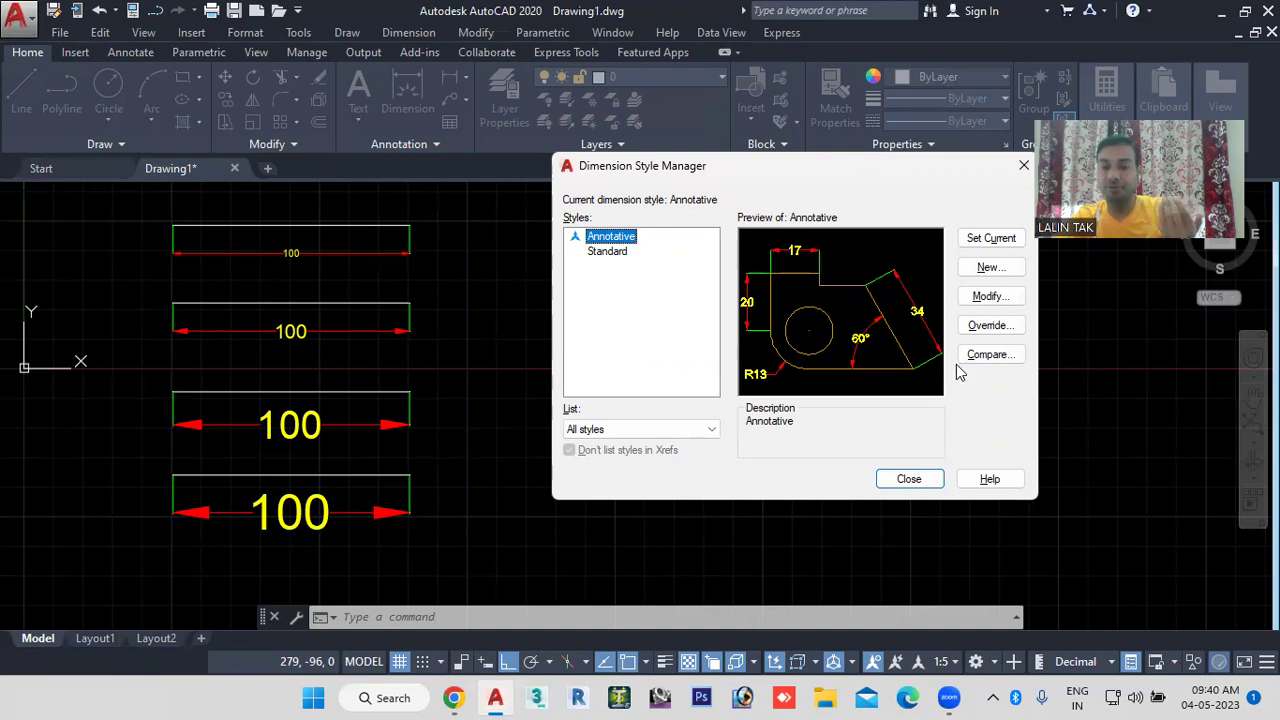
pyautogui.click(990, 326)
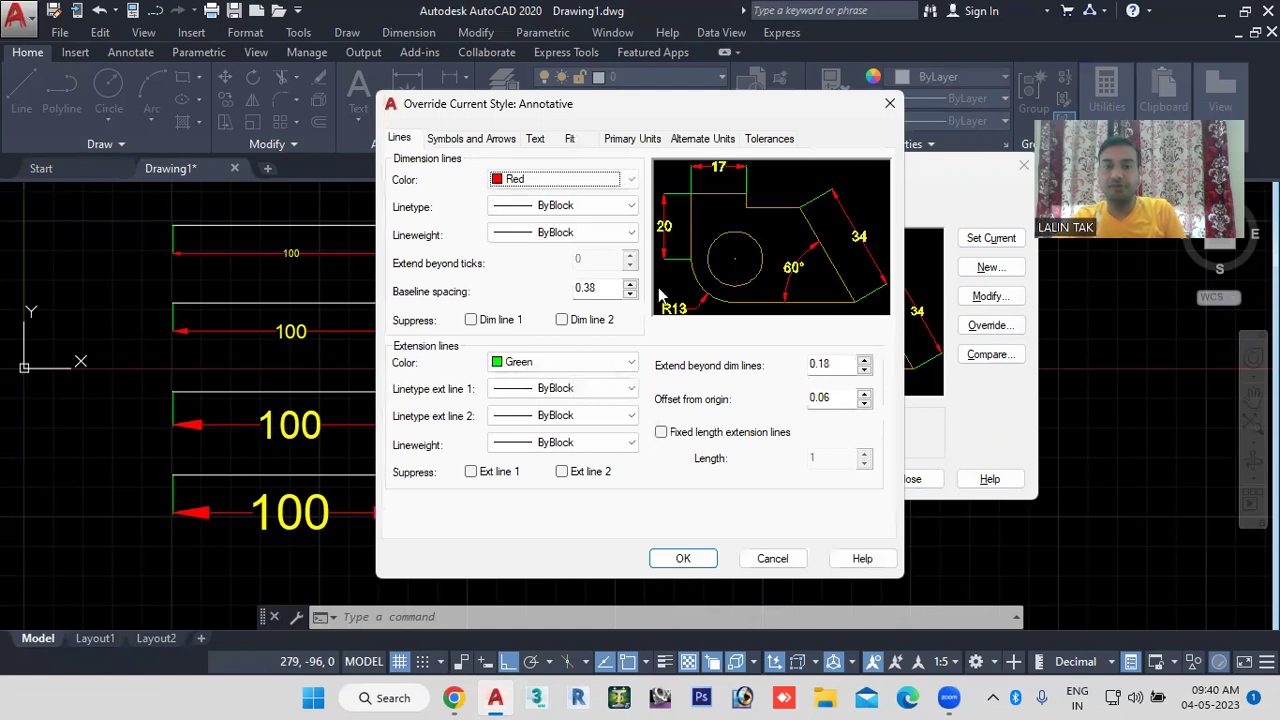
pyautogui.moveTo(688, 103); pyautogui.dragTo(885, 93)
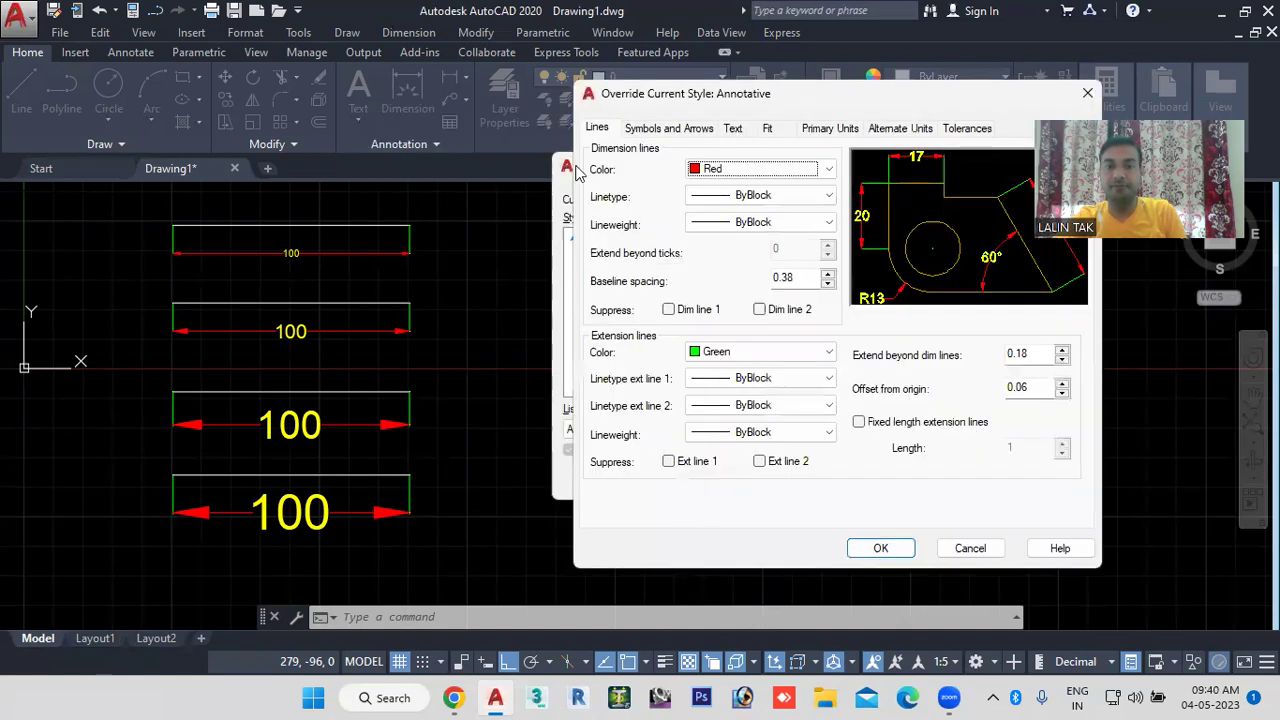
pyautogui.click(789, 169)
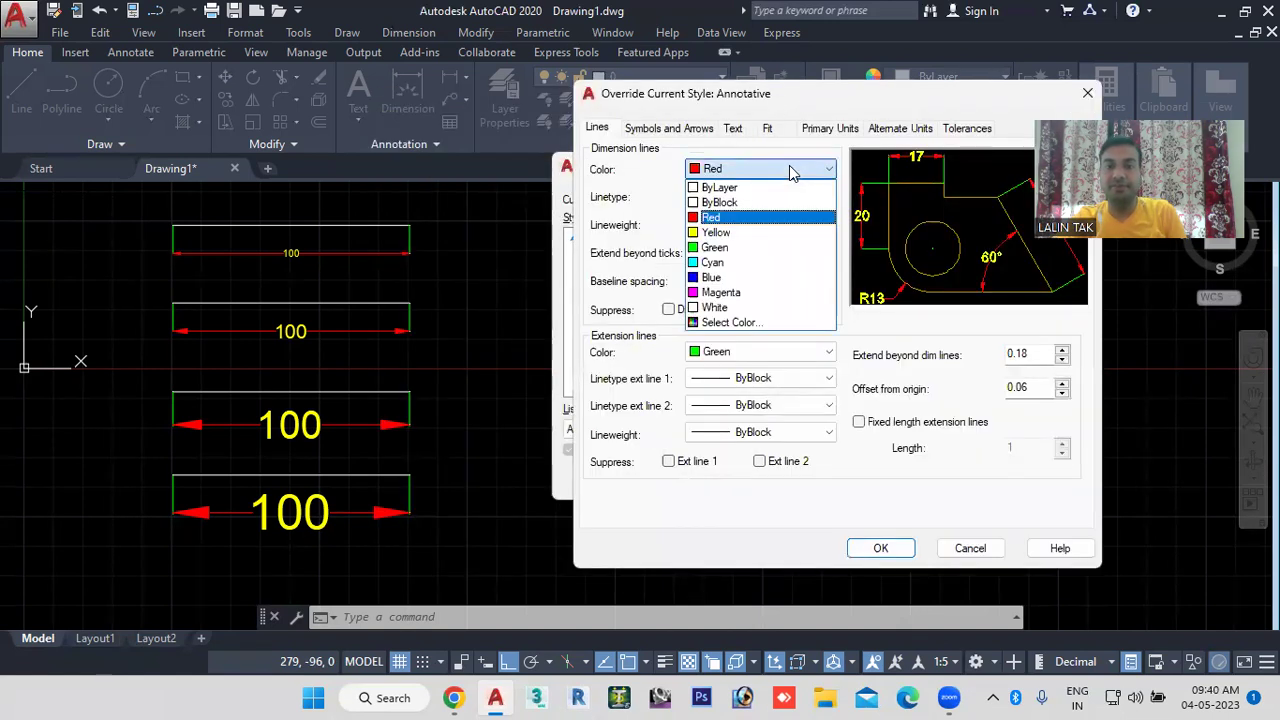
pyautogui.click(716, 232)
pyautogui.click(800, 354)
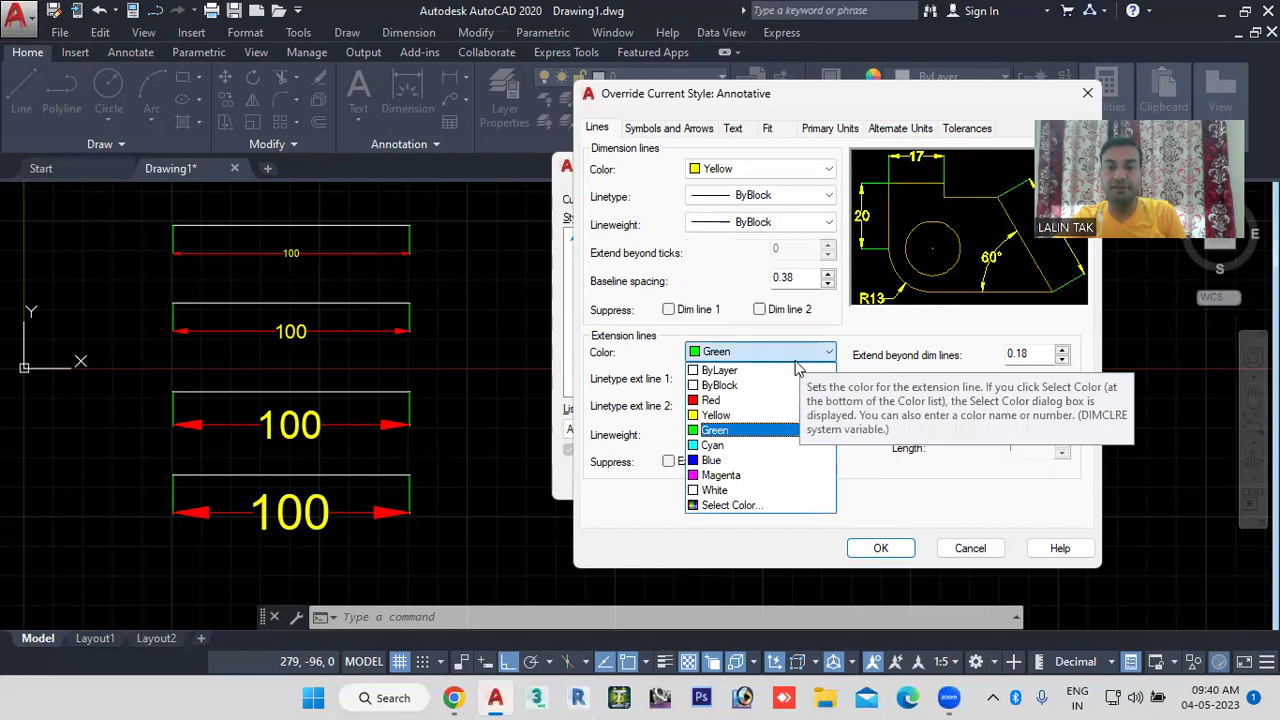
pyautogui.click(712, 460)
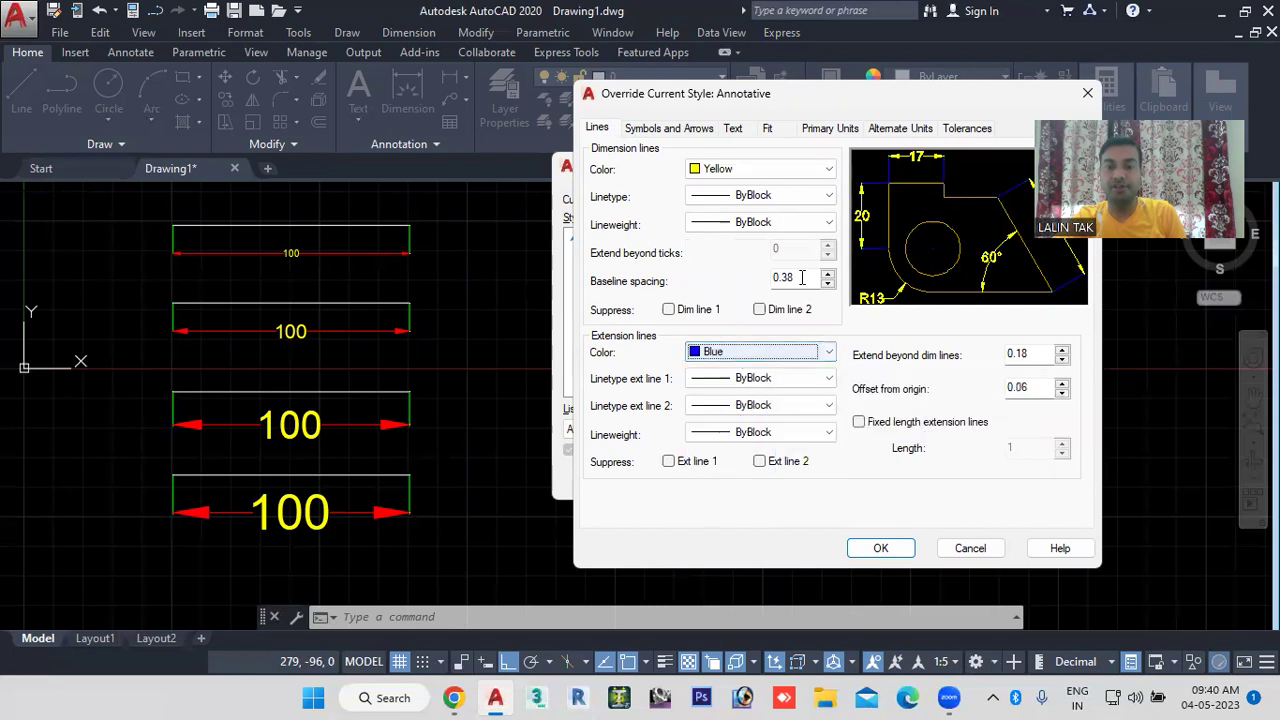
# Step: Set the text color of the Annotative style override to cyan and accept the override settings
pyautogui.click(733, 129)
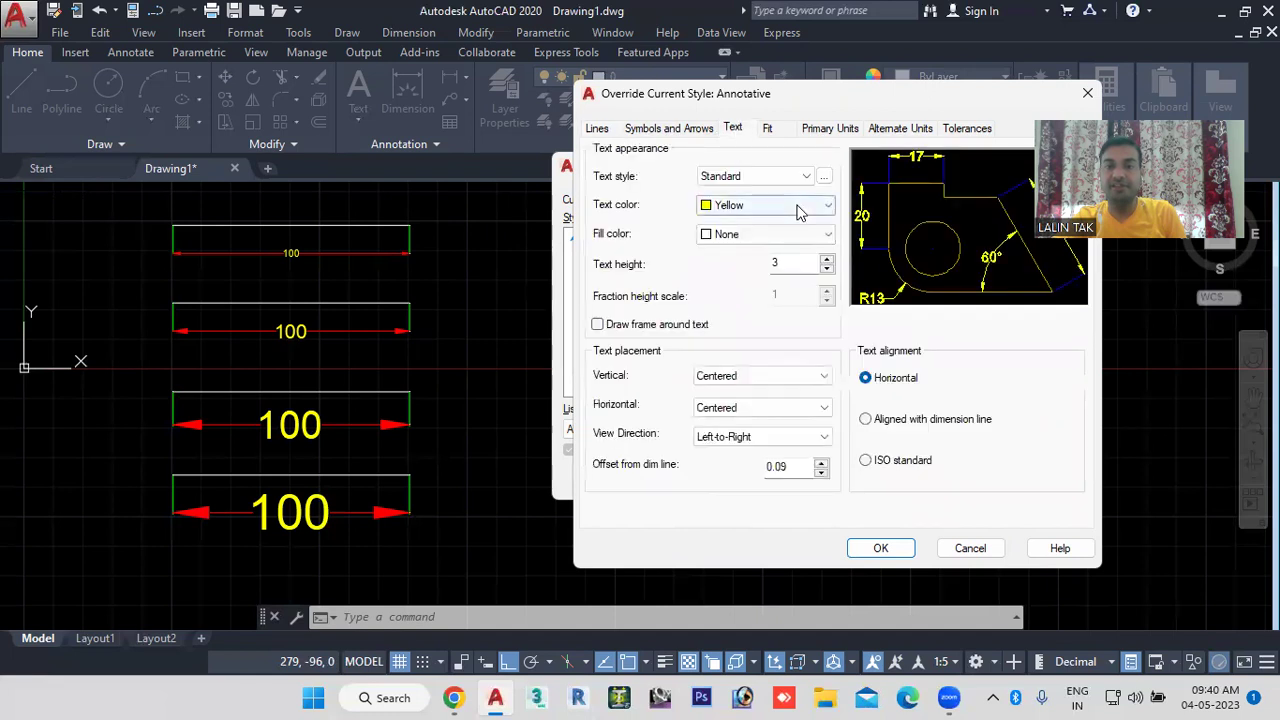
pyautogui.click(798, 208)
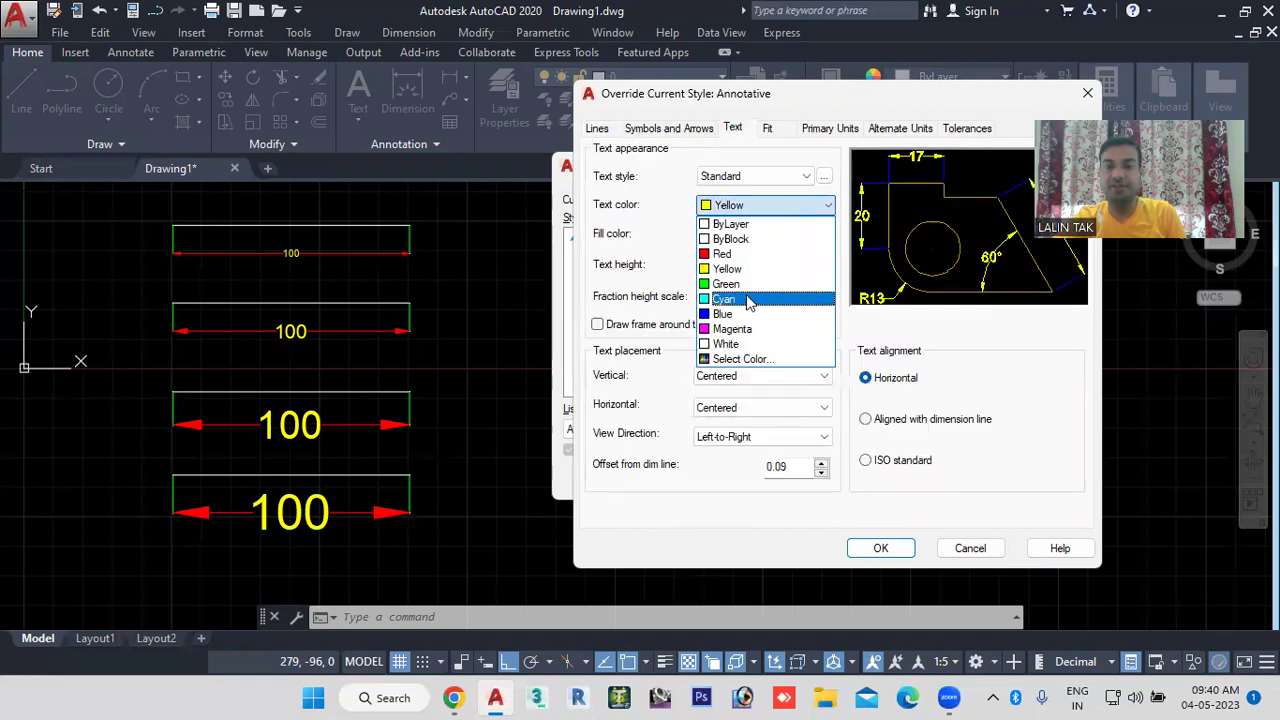
pyautogui.click(730, 299)
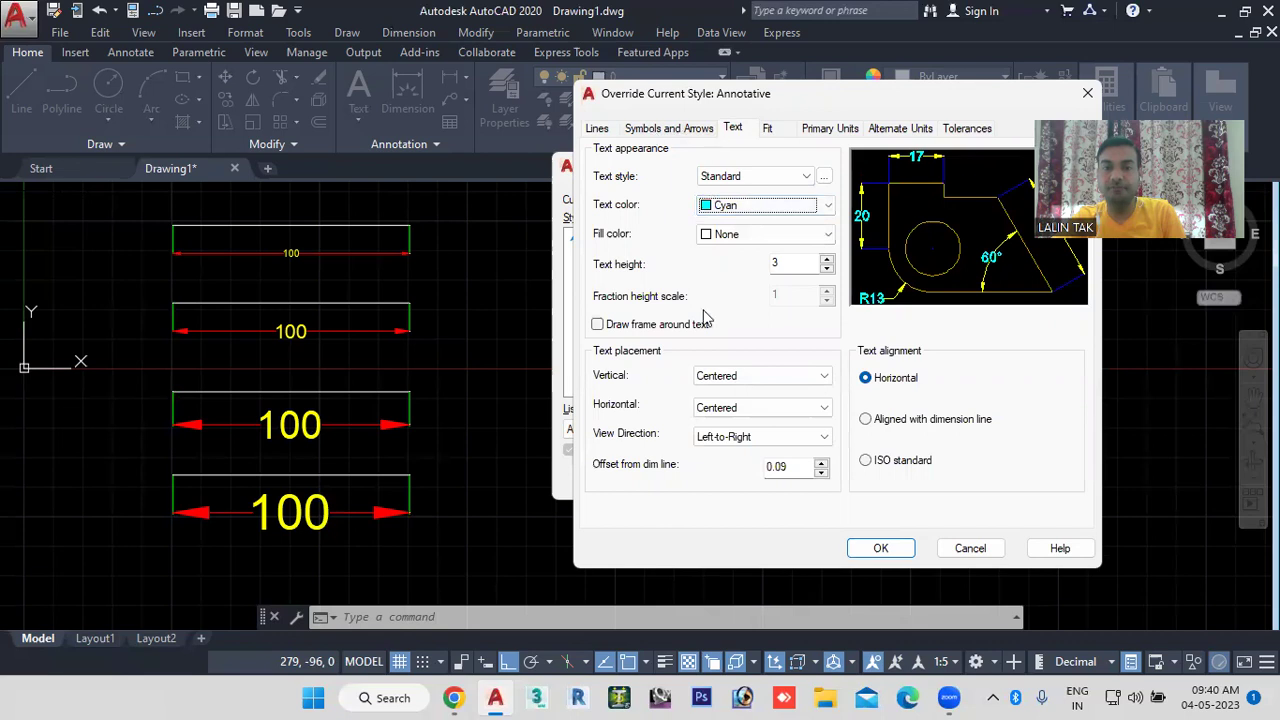
pyautogui.click(880, 548)
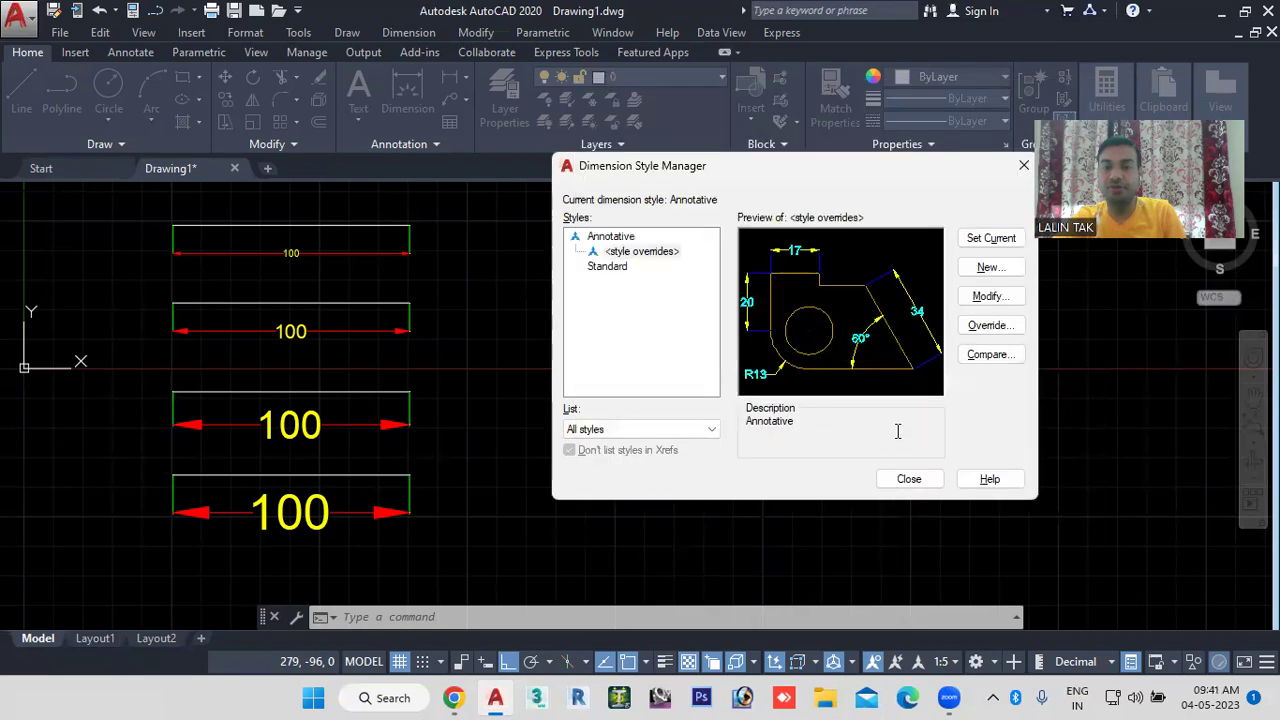
# Step: Compare the previews of the Annotative style and its style overrides, and set the overrides as current
pyautogui.click(605, 237)
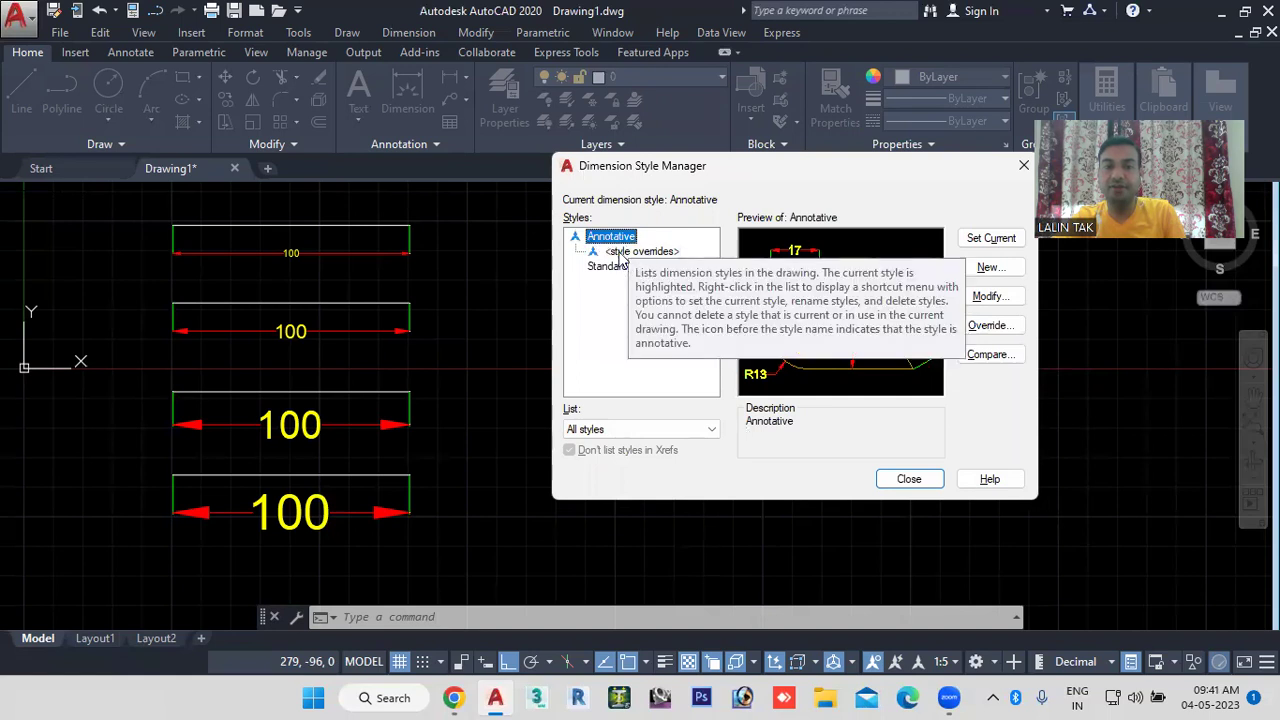
pyautogui.click(638, 252)
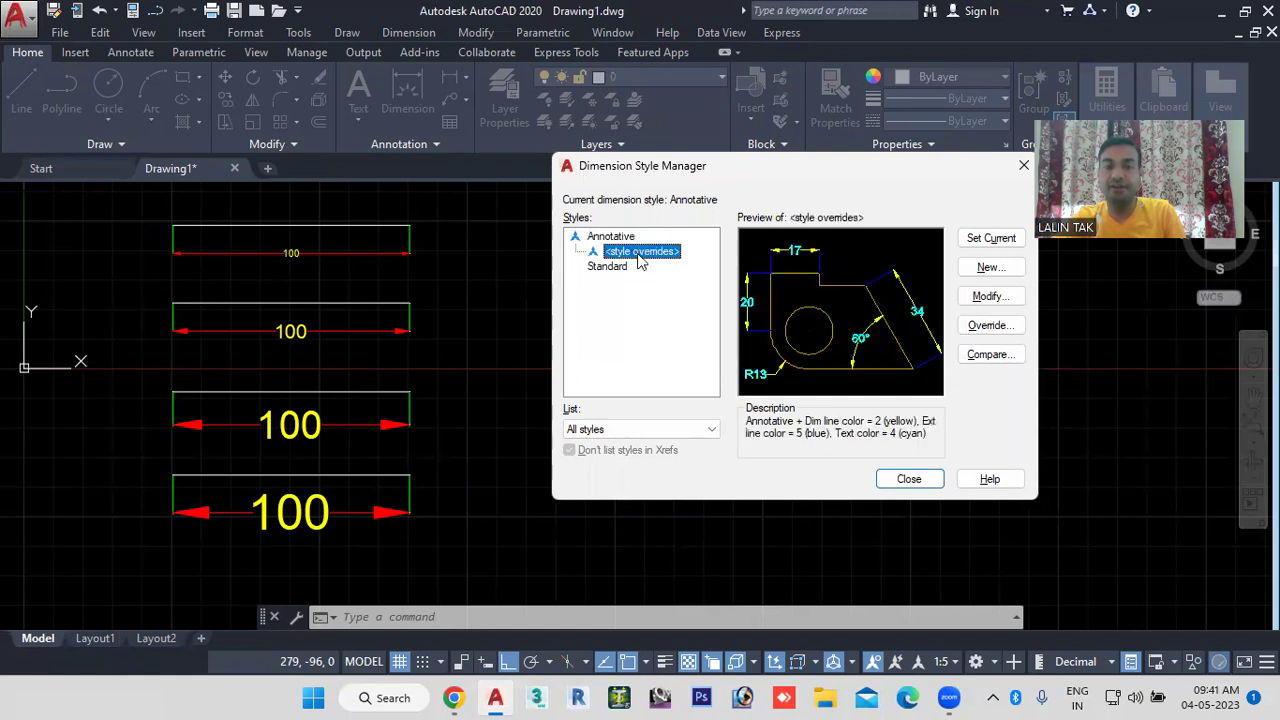
pyautogui.click(615, 238)
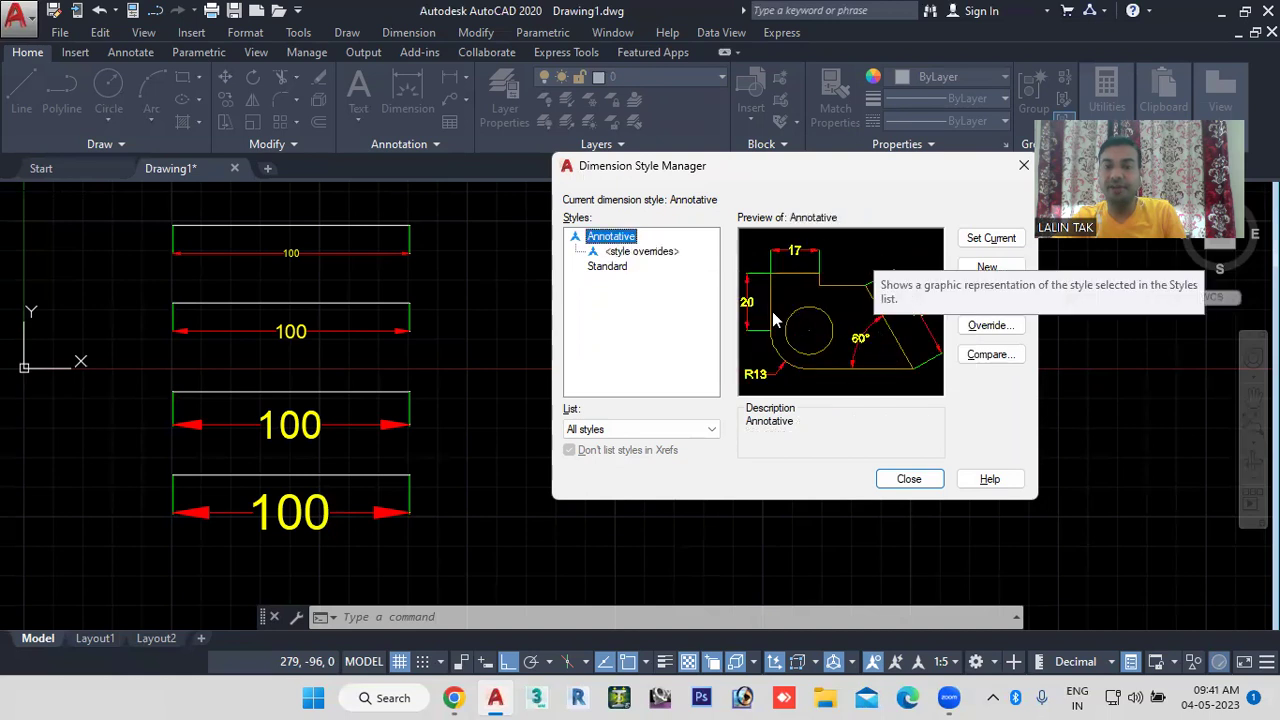
pyautogui.click(647, 255)
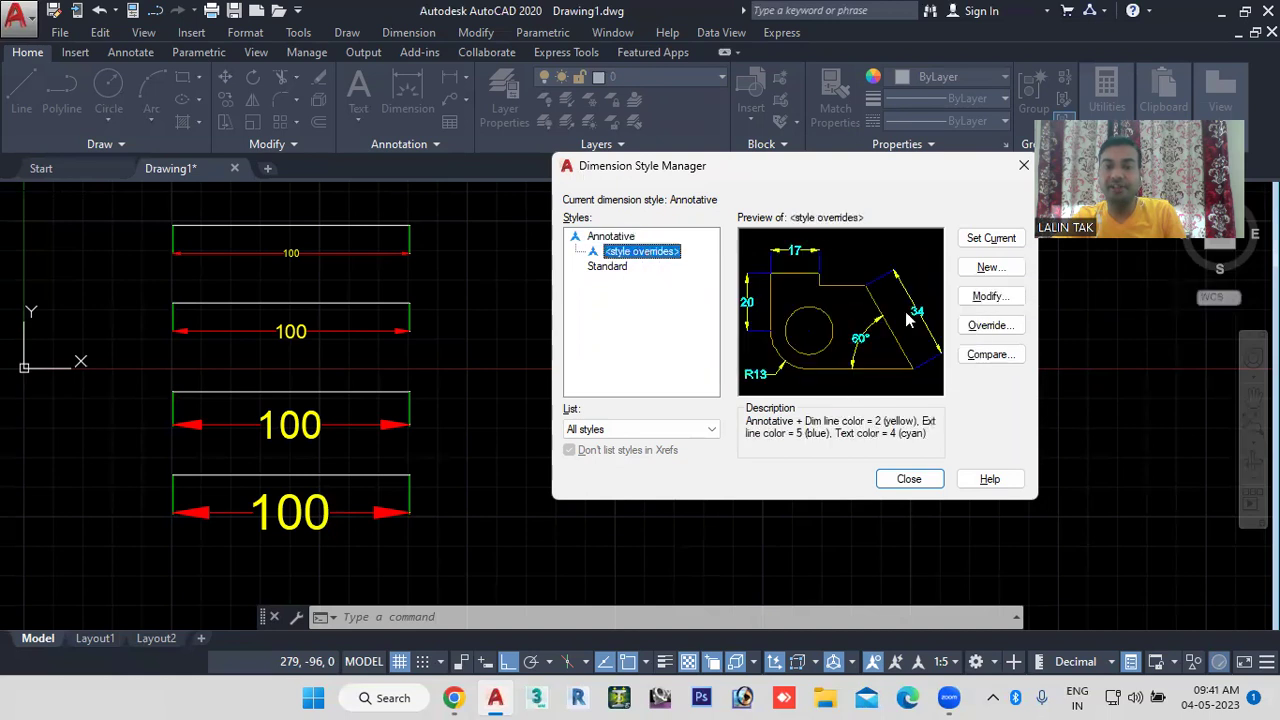
pyautogui.click(988, 239)
pyautogui.click(908, 480)
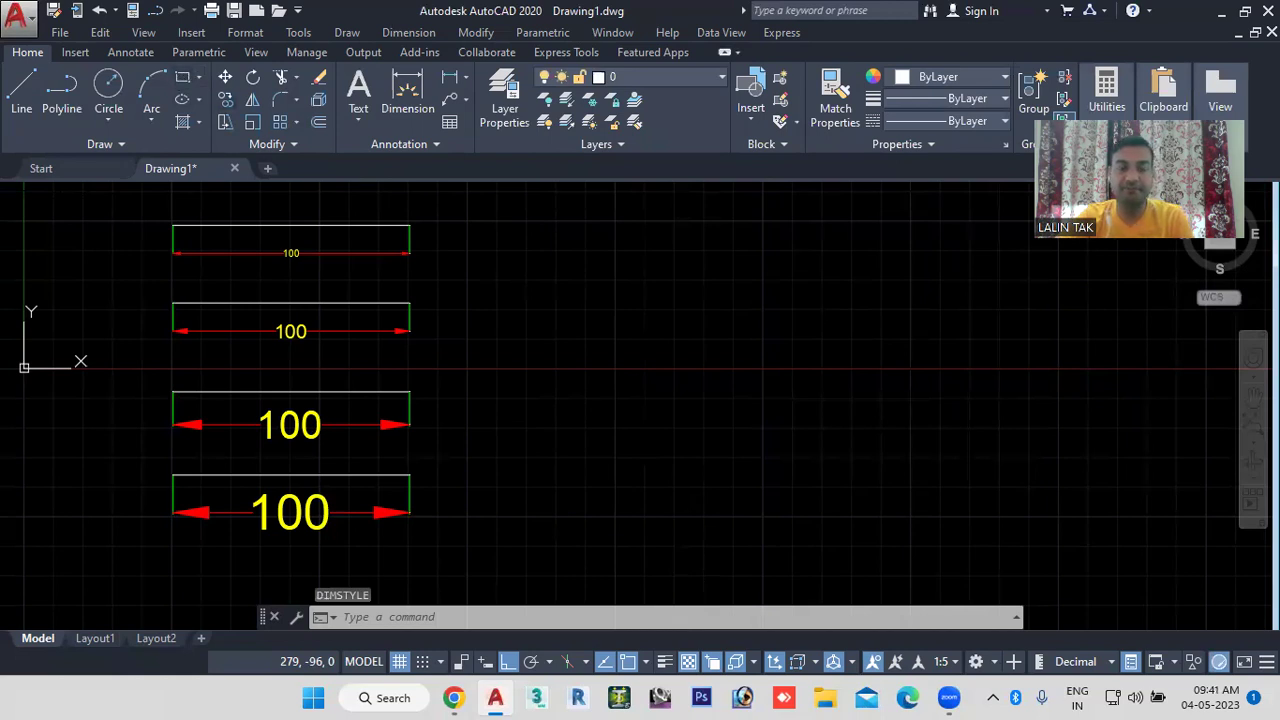
# Step: Draw a rectangle about 116 by 60 mm in the empty area beside the four dimensioned lines
pyautogui.click(182, 77)
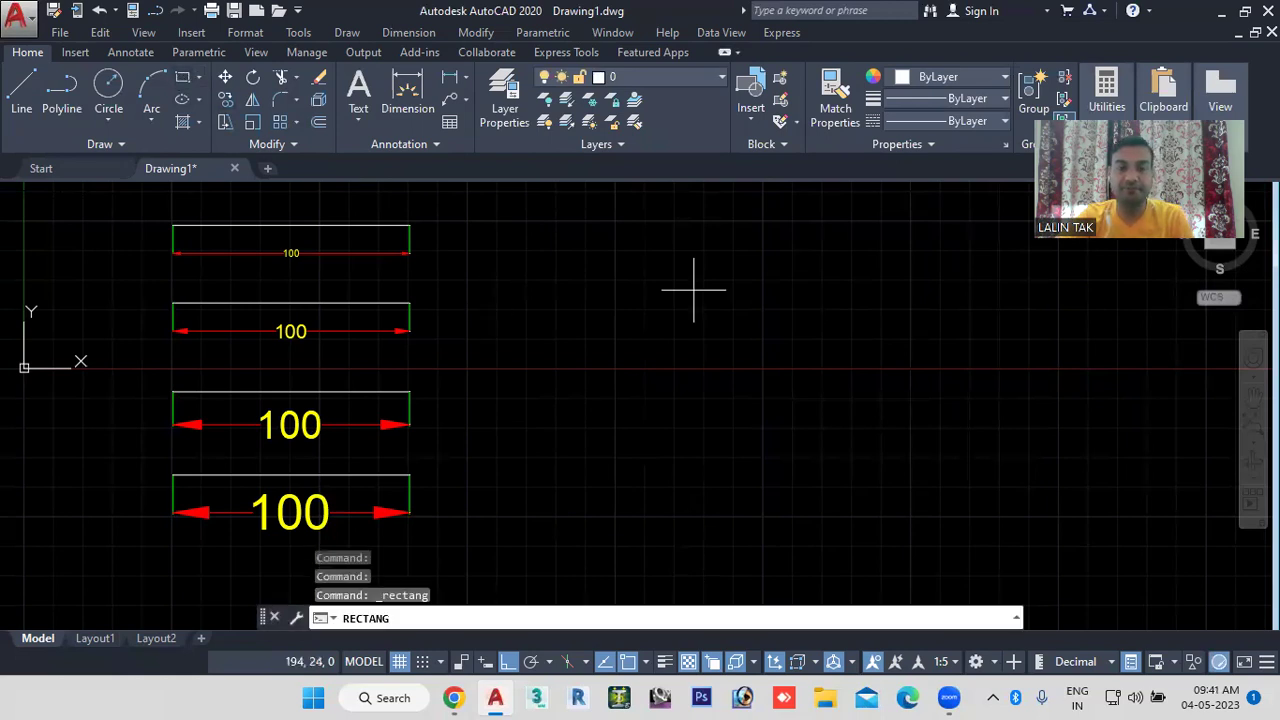
pyautogui.click(532, 287)
pyautogui.click(806, 430)
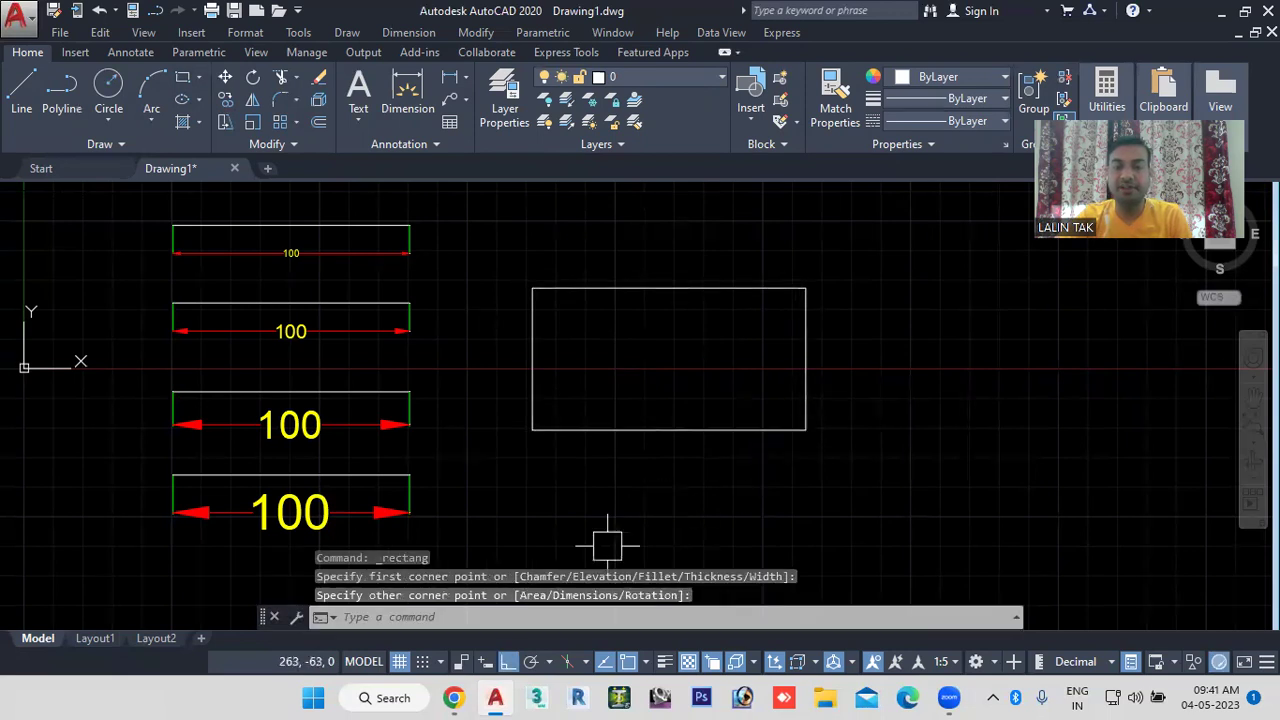
# Step: Add linear dimensions below the rectangle's bottom edge and beside its right edge at the 1:5 annotation scale
pyautogui.click(450, 77)
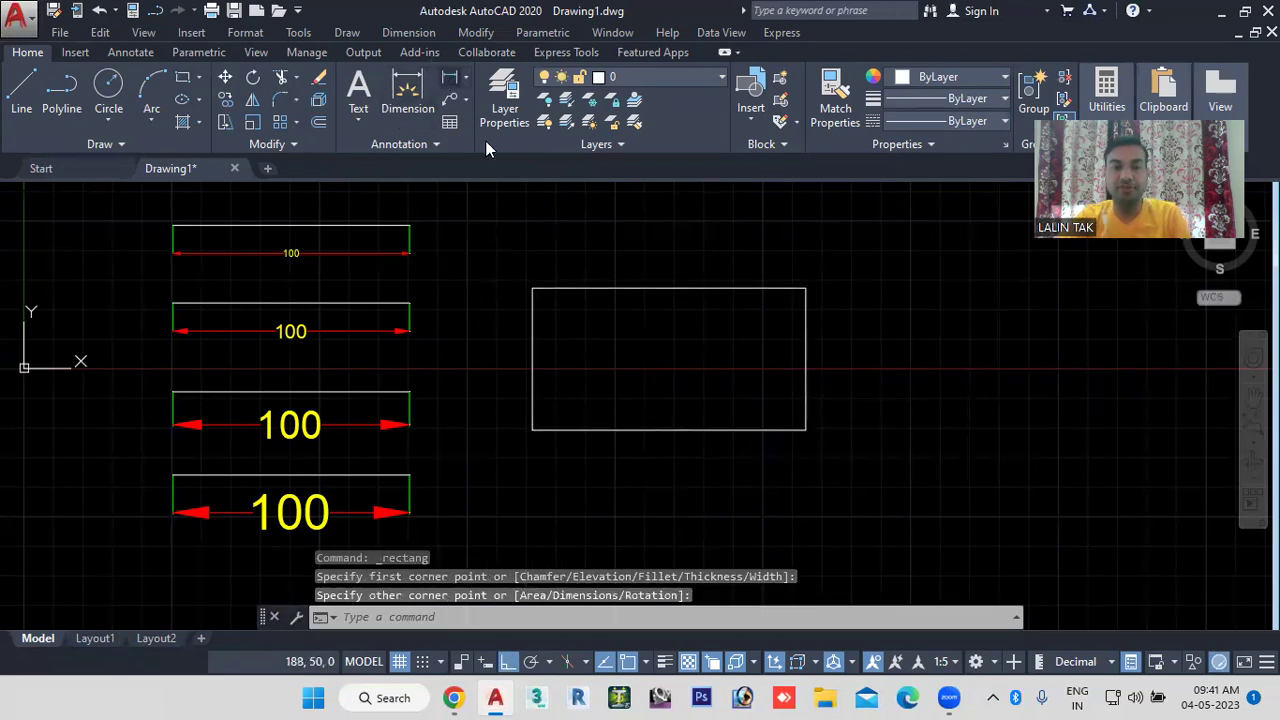
pyautogui.click(532, 430)
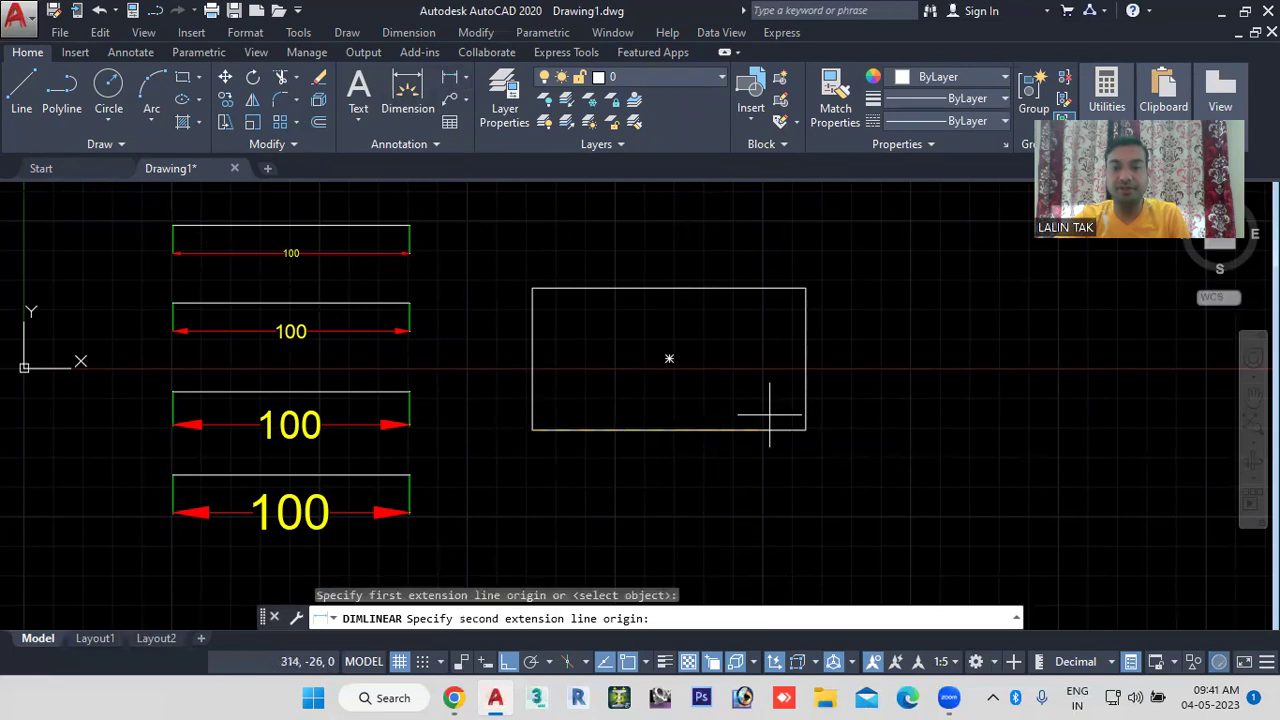
pyautogui.click(808, 432)
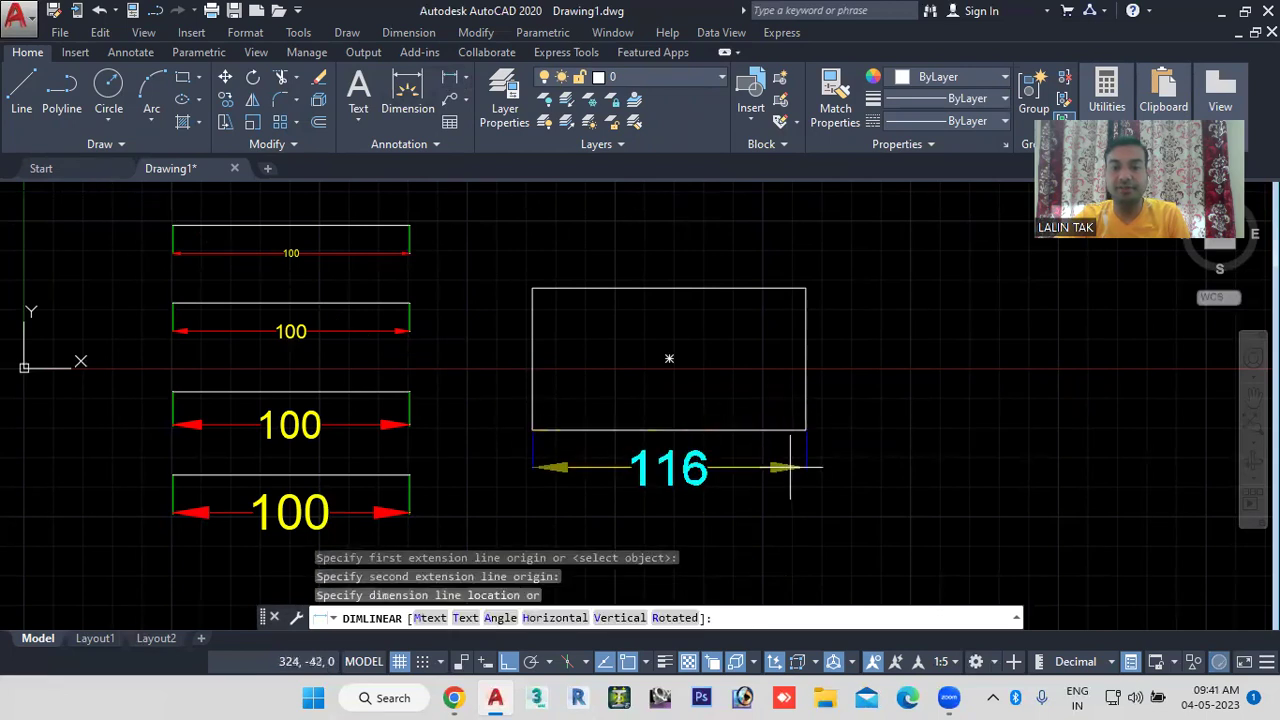
pyautogui.click(790, 466)
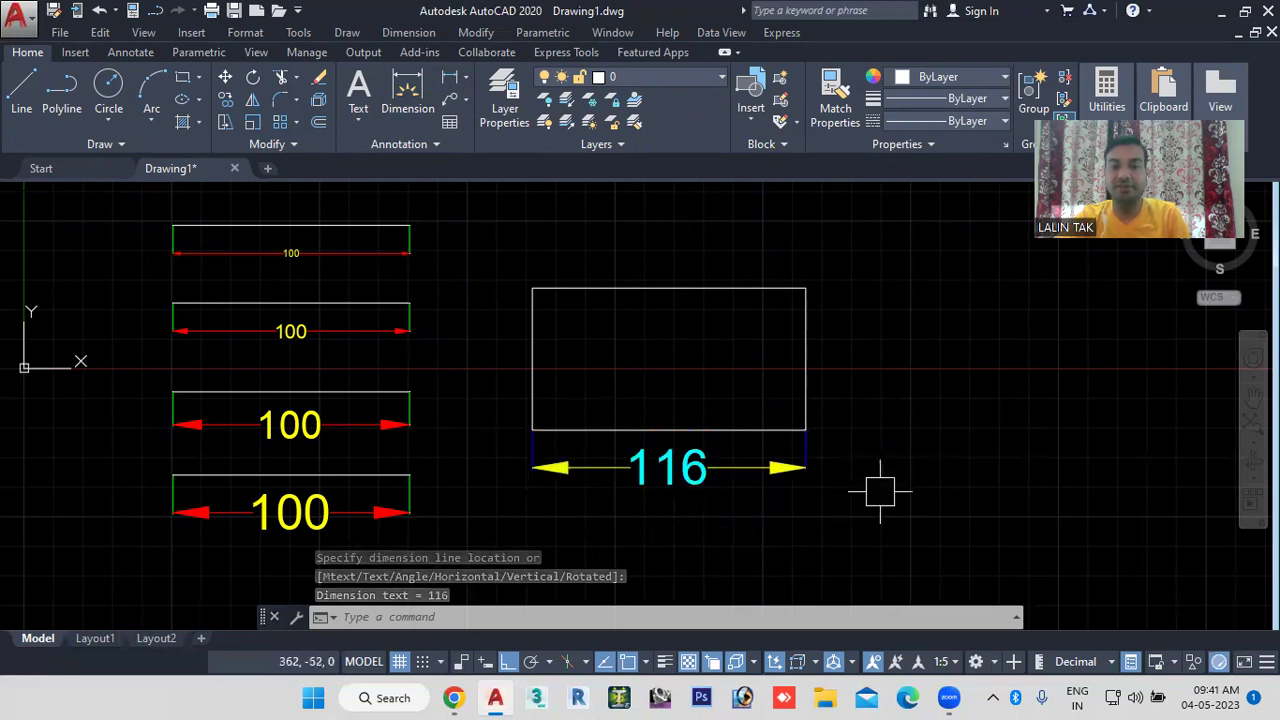
pyautogui.press('Return')
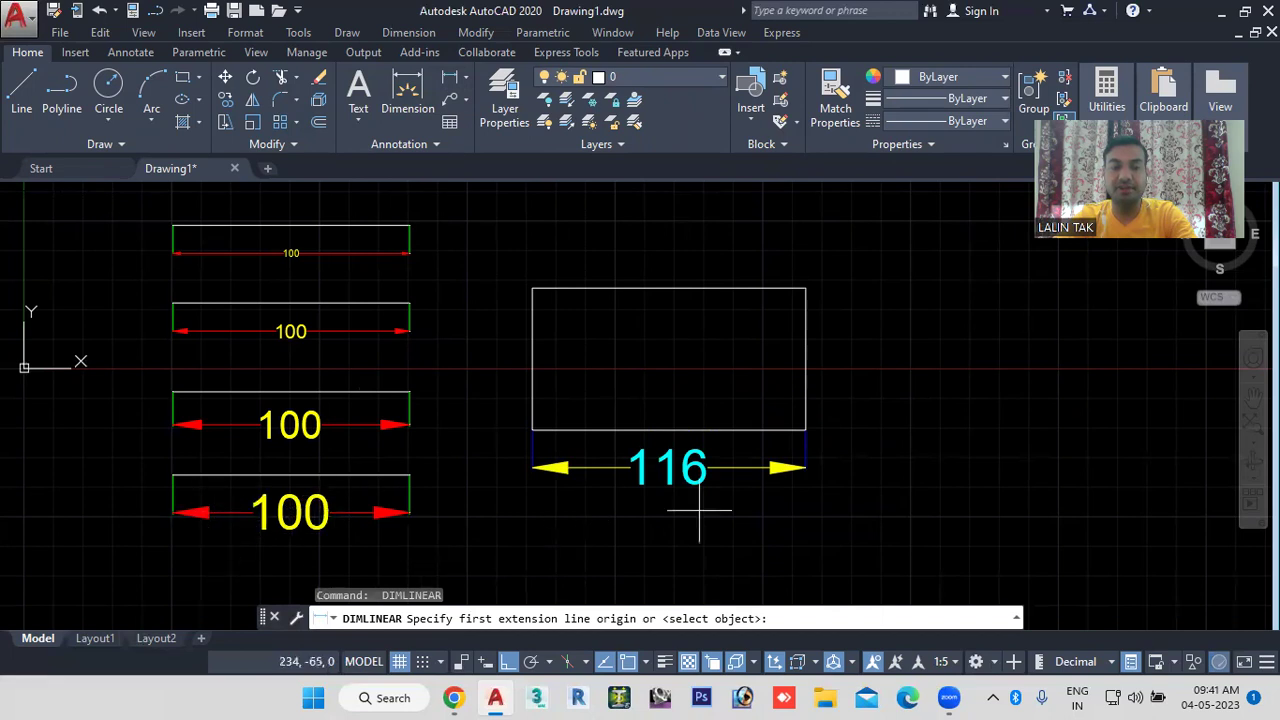
pyautogui.click(806, 288)
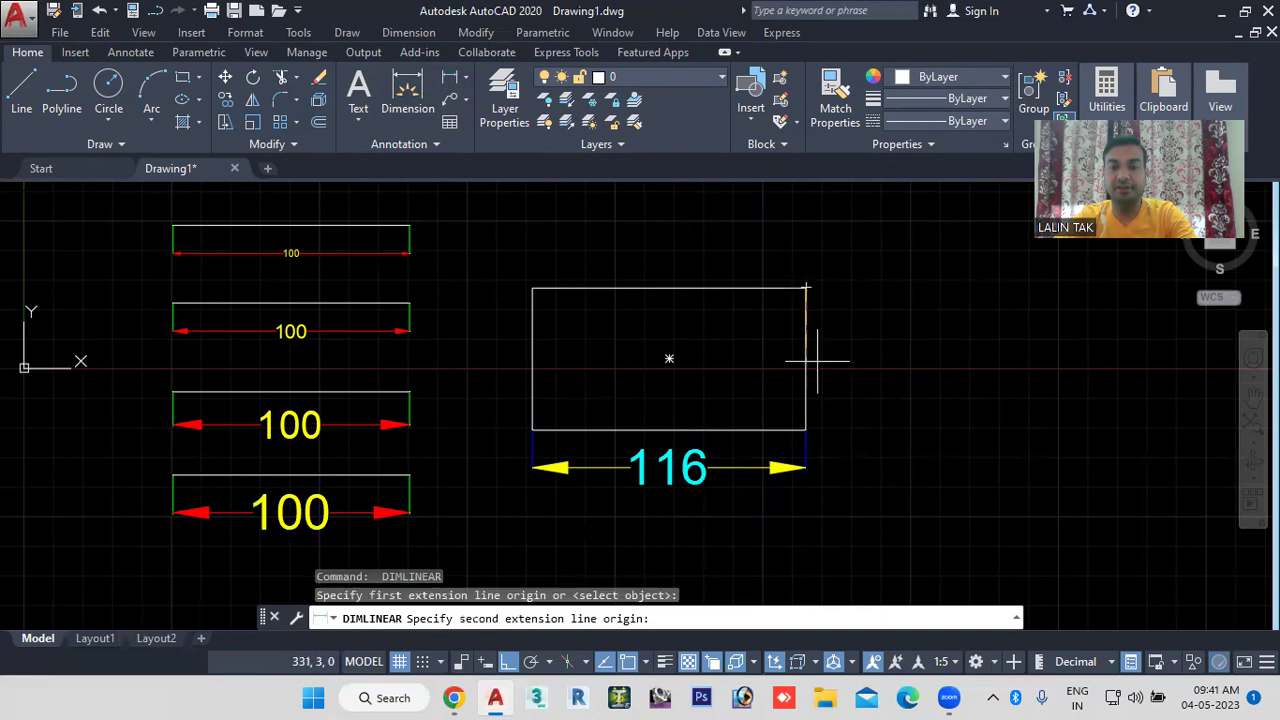
pyautogui.click(808, 428)
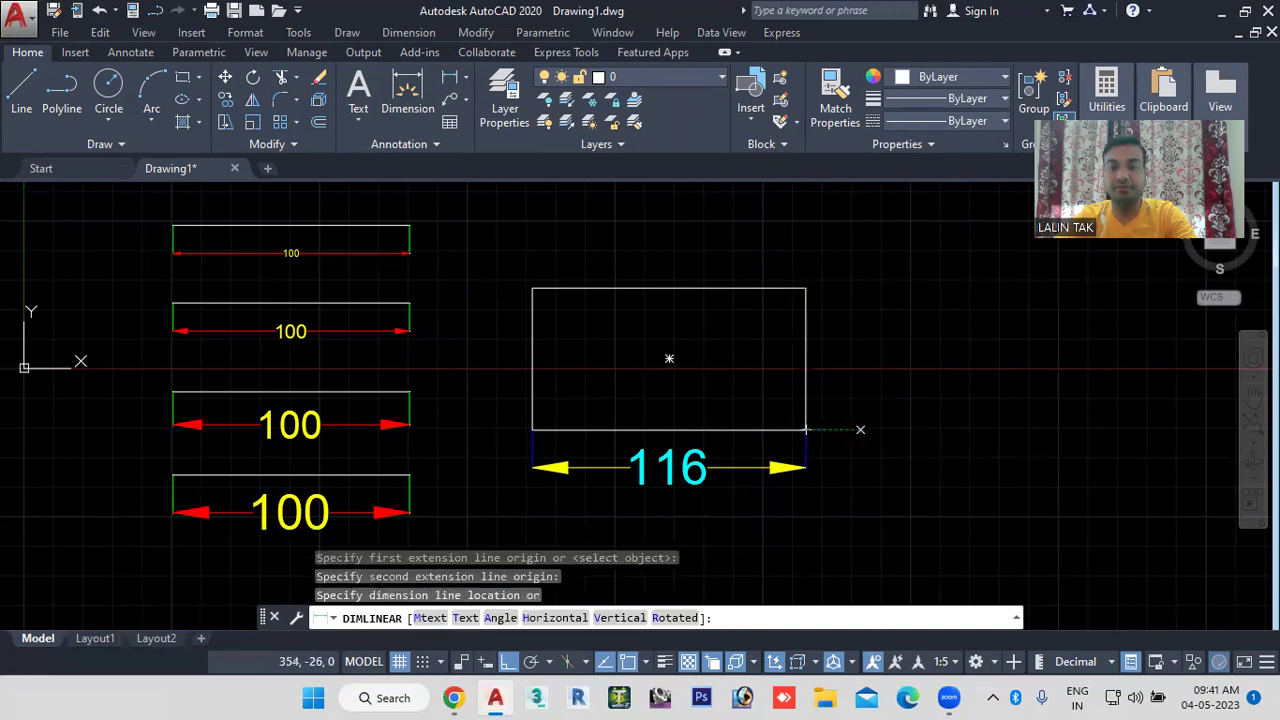
pyautogui.click(860, 429)
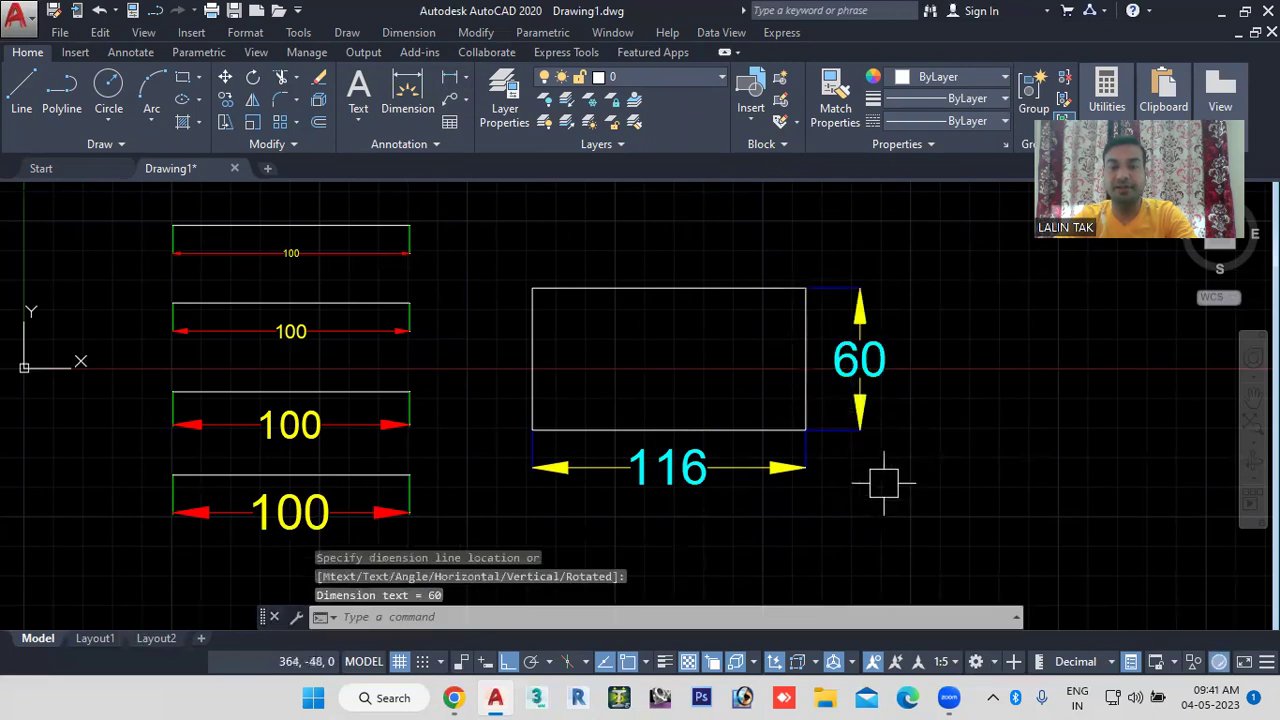
# Step: Set the annotation scale to 1:2 and add a linear dimension above the rectangle's top edge
pyautogui.click(948, 664)
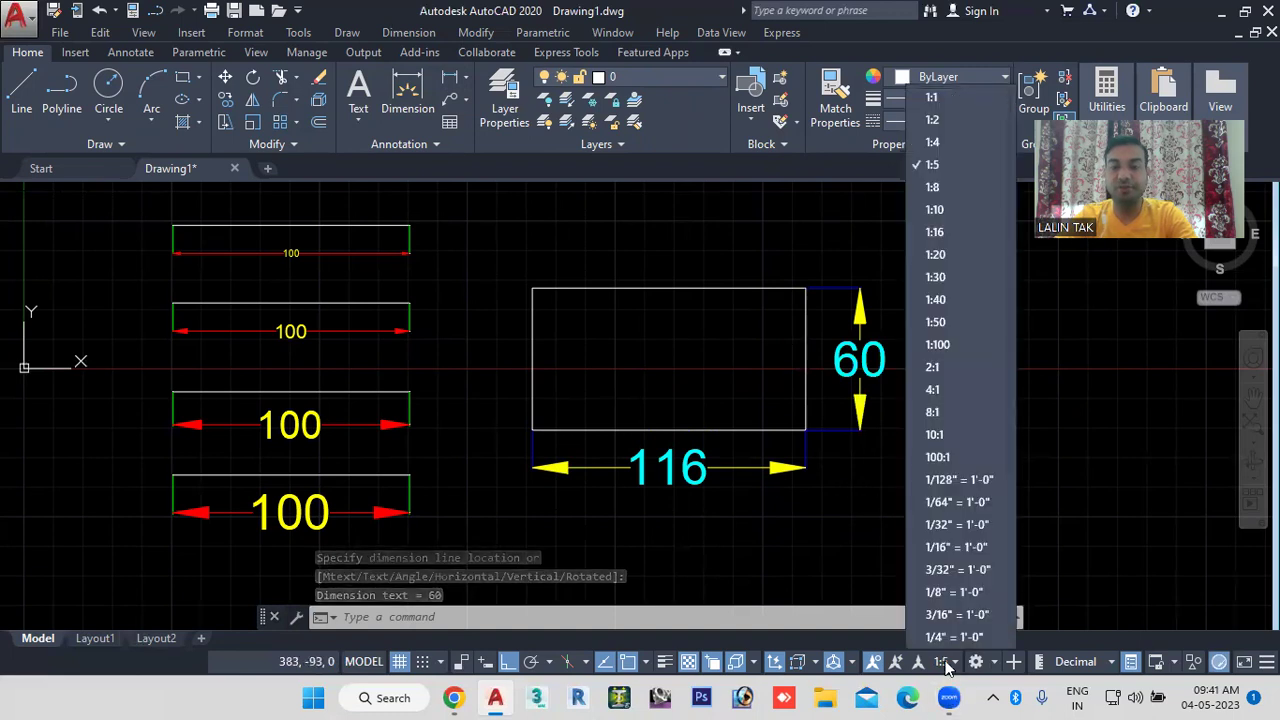
pyautogui.click(933, 120)
pyautogui.write('dli')
pyautogui.press('Return')
pyautogui.click(532, 288)
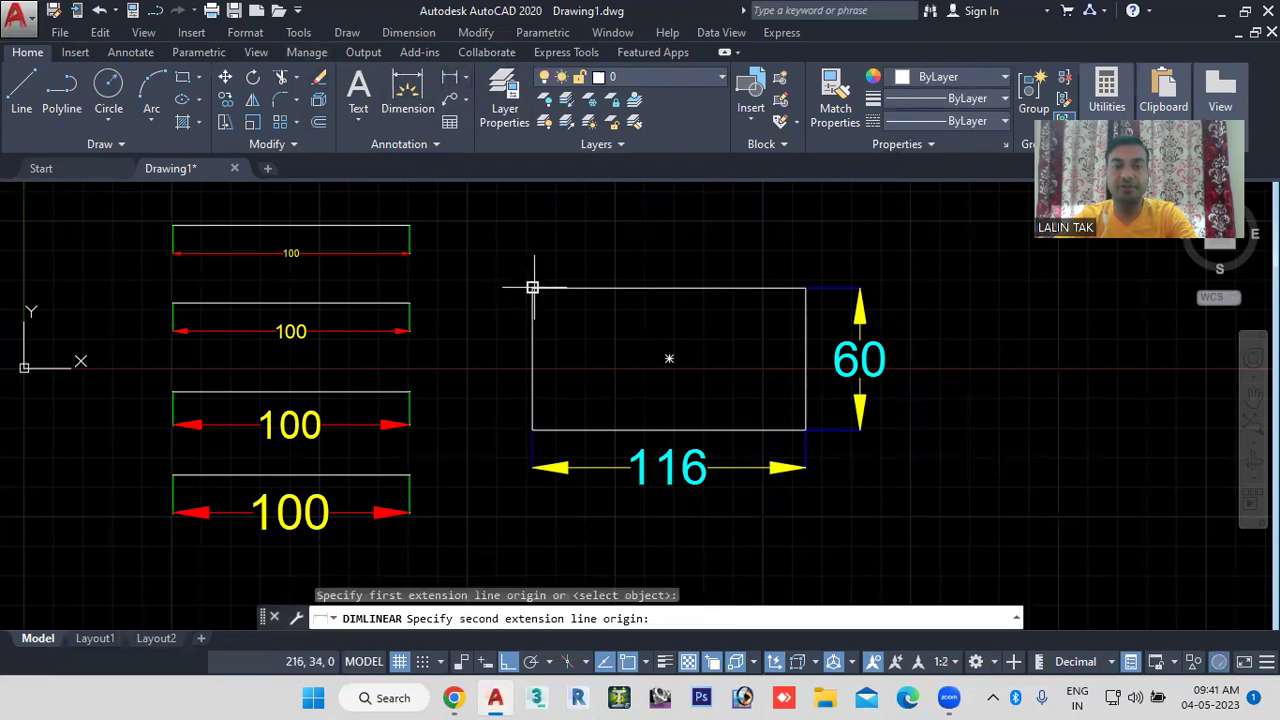
pyautogui.click(806, 288)
pyautogui.click(809, 246)
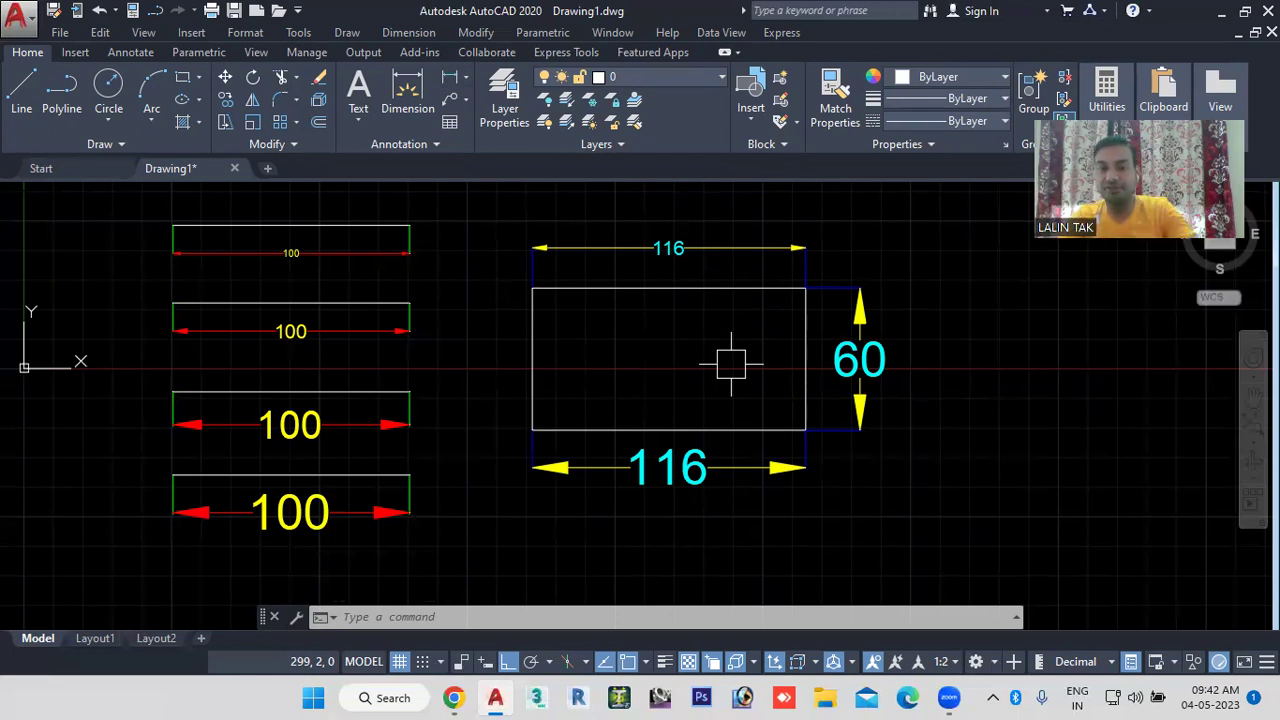
# Step: Modify the Annotative style overrides so that the dimension line color is magenta, and close the Dimension Style Manager
pyautogui.moveTo(743, 363)
pyautogui.mouseDown(button='middle')
pyautogui.moveTo(645, 388)
pyautogui.moveTo(634, 377)
pyautogui.mouseUp(button='middle')
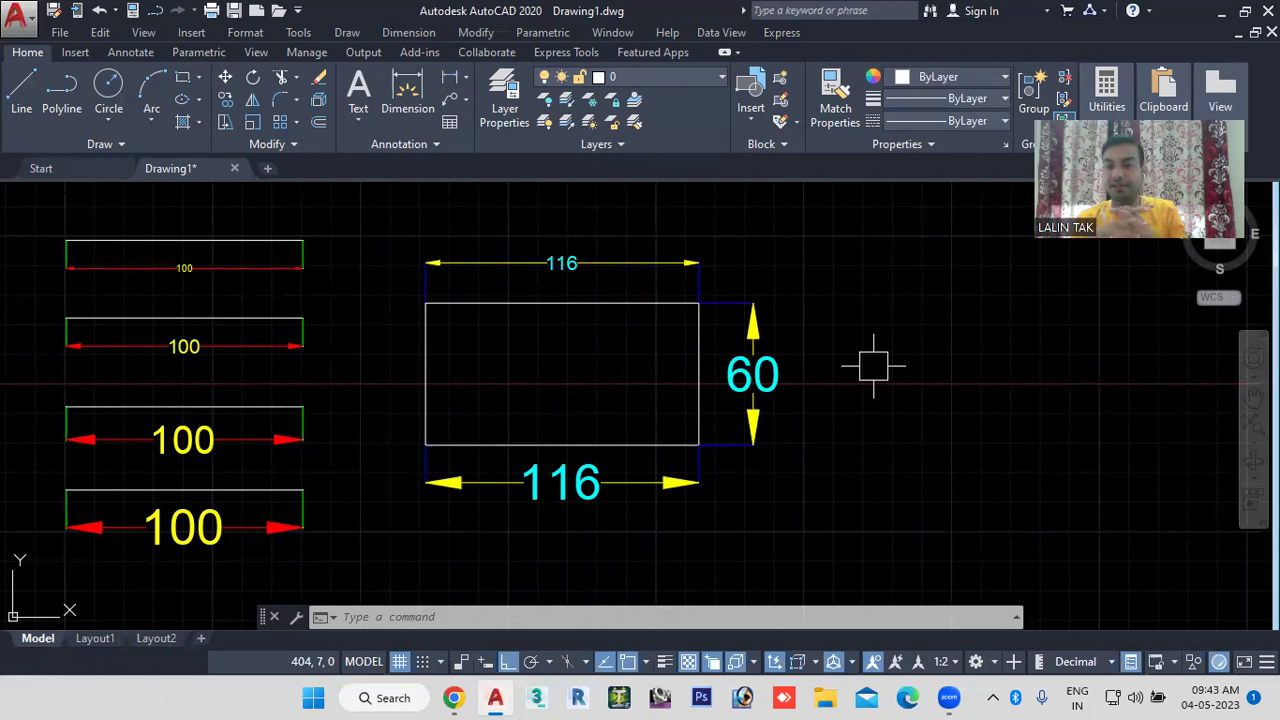
pyautogui.click(440, 617)
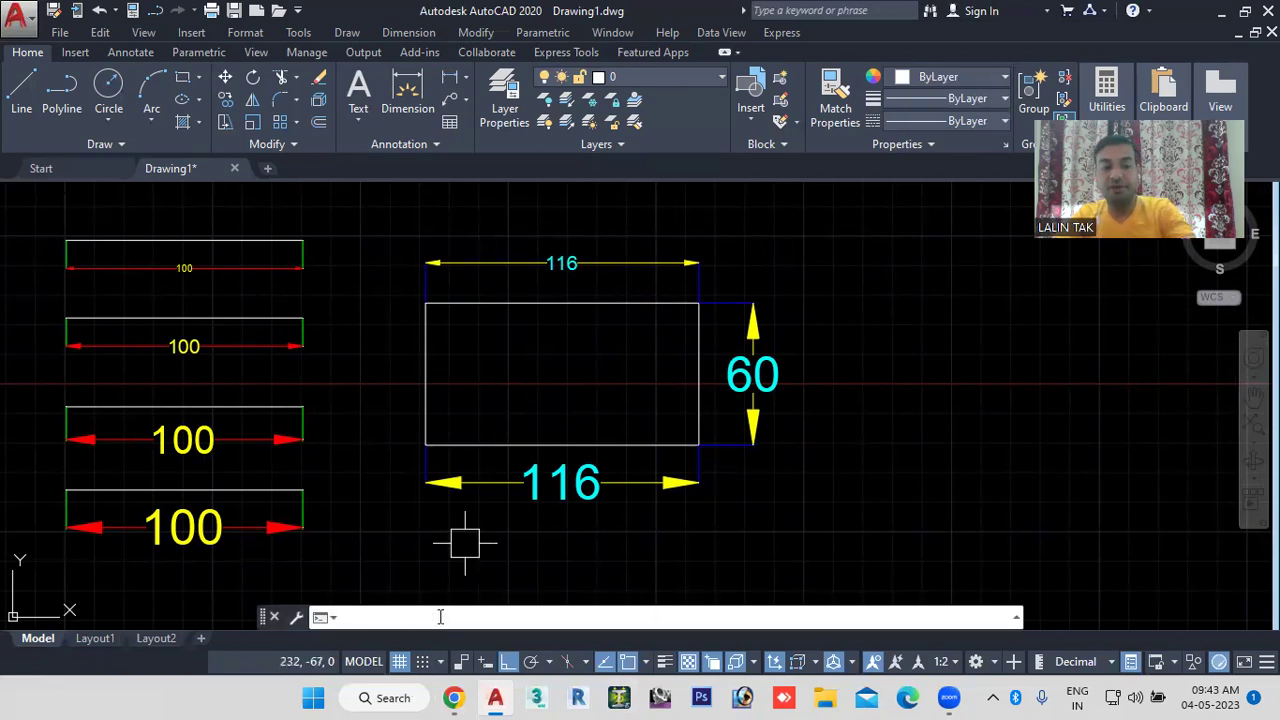
pyautogui.press('BackSpace')
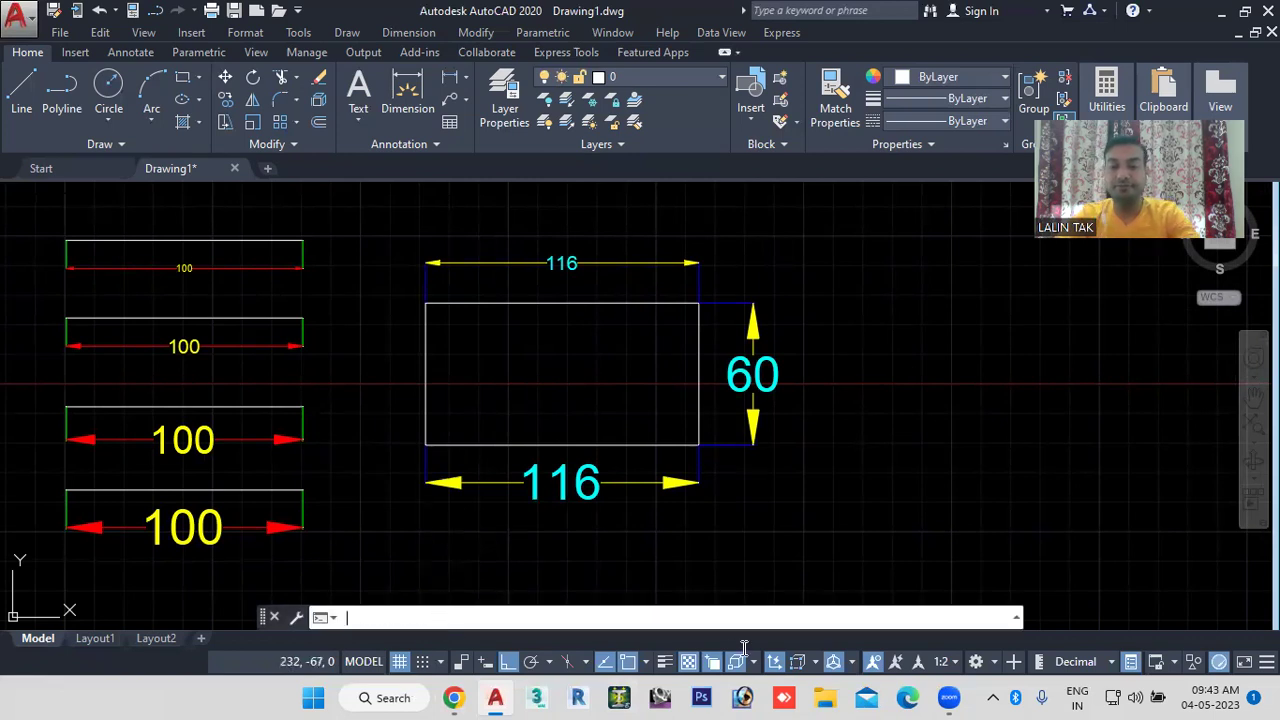
pyautogui.write('d')
pyautogui.press('Return')
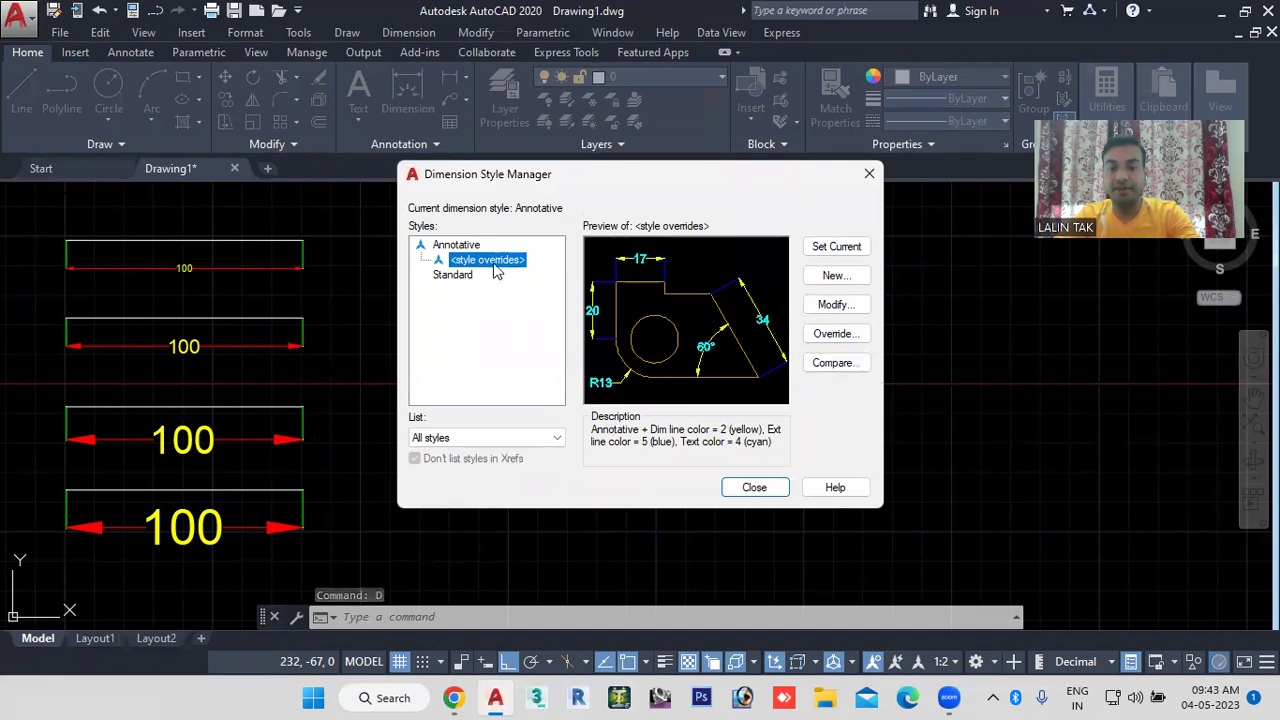
pyautogui.click(834, 305)
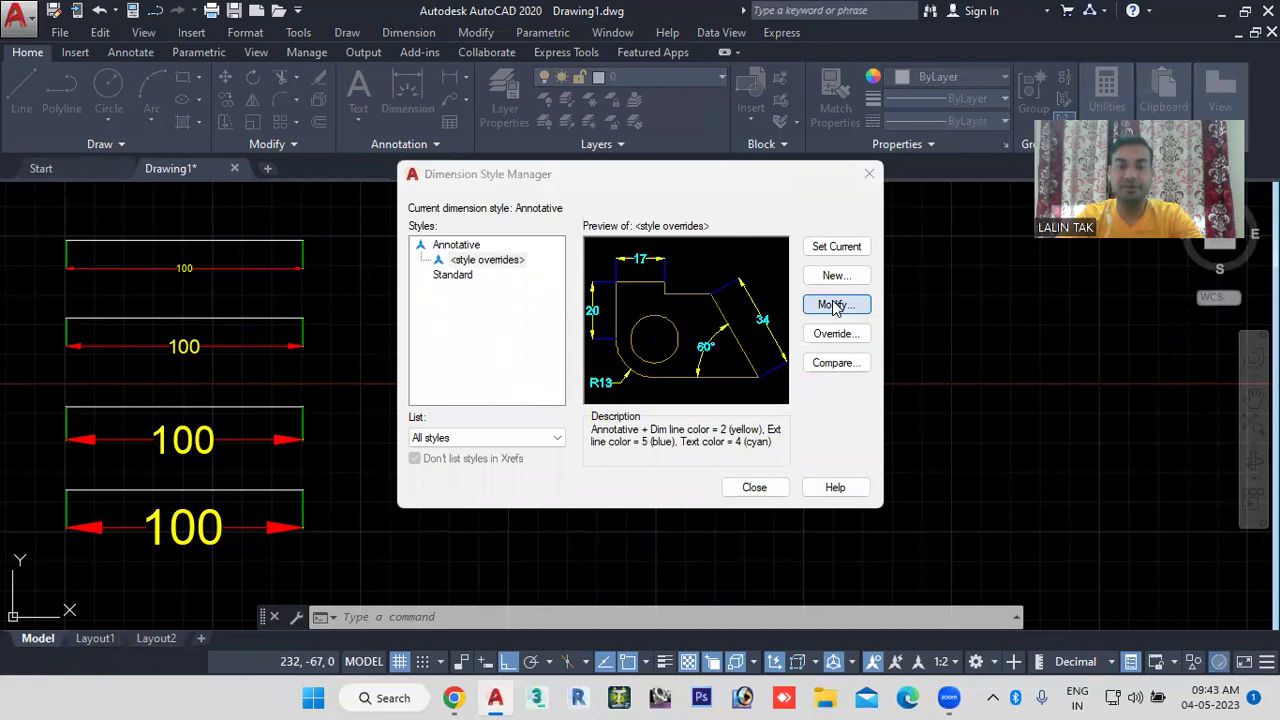
pyautogui.click(834, 305)
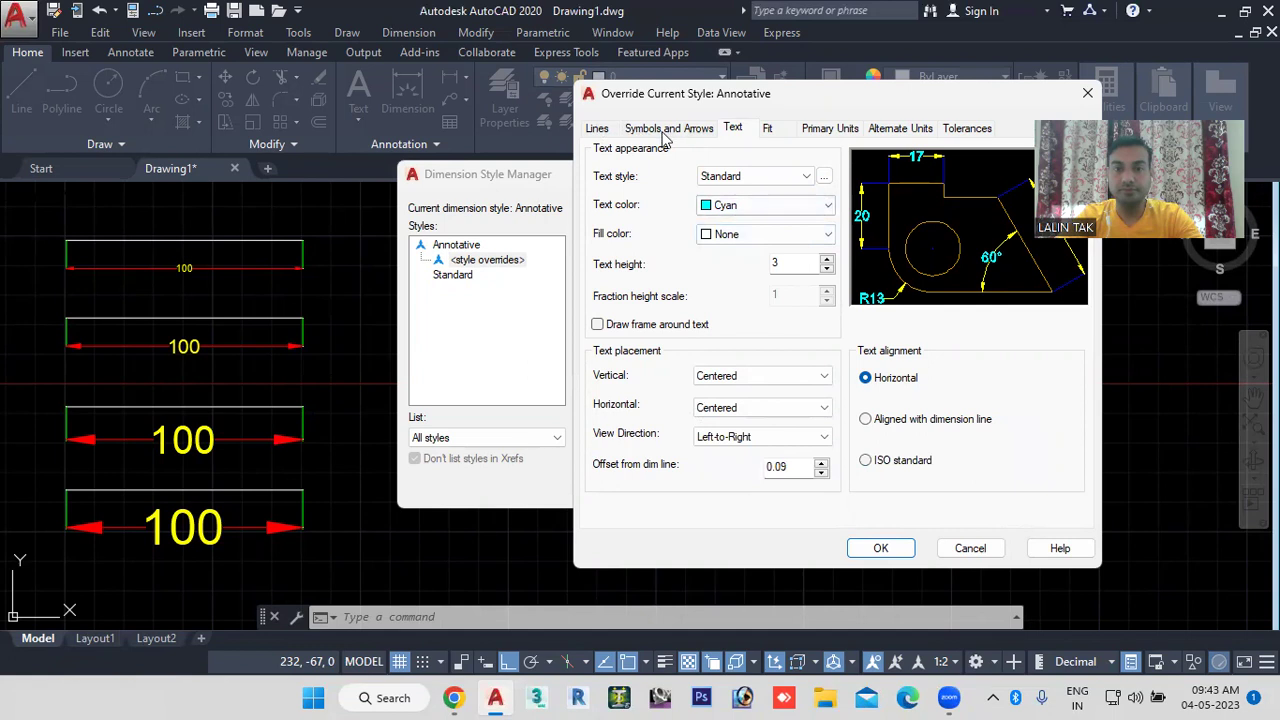
pyautogui.click(600, 129)
pyautogui.click(778, 170)
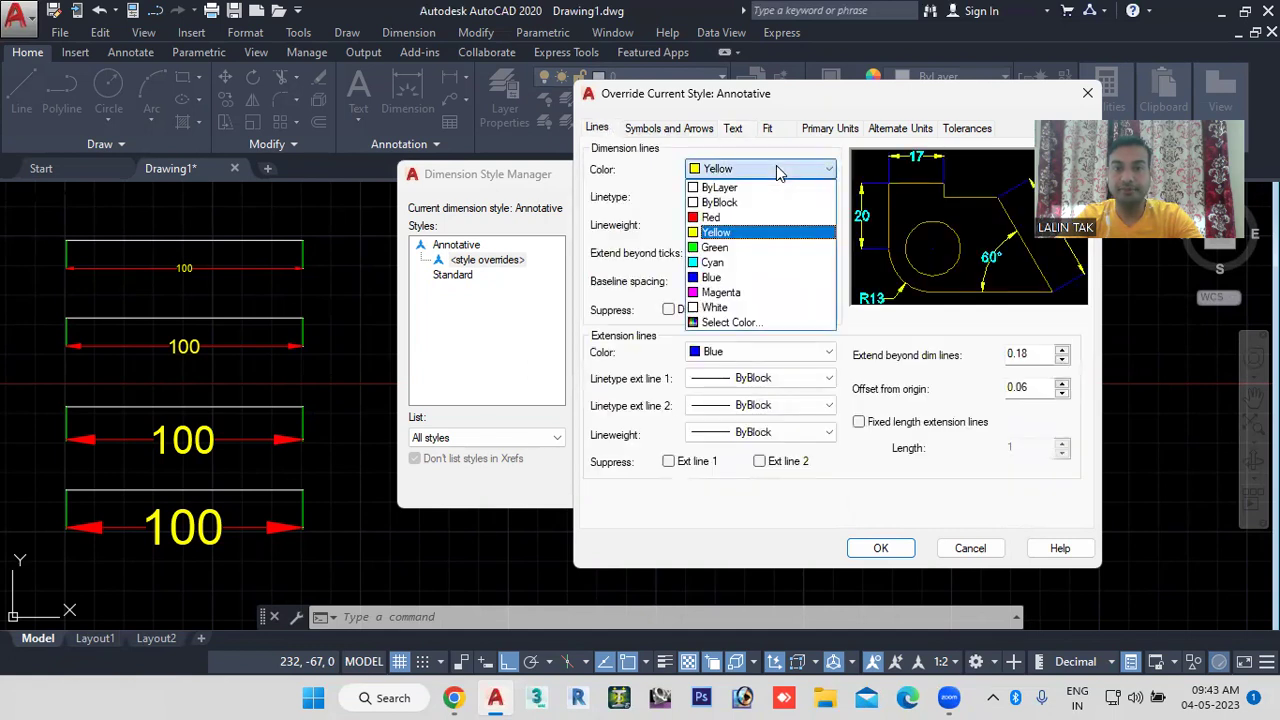
pyautogui.click(722, 292)
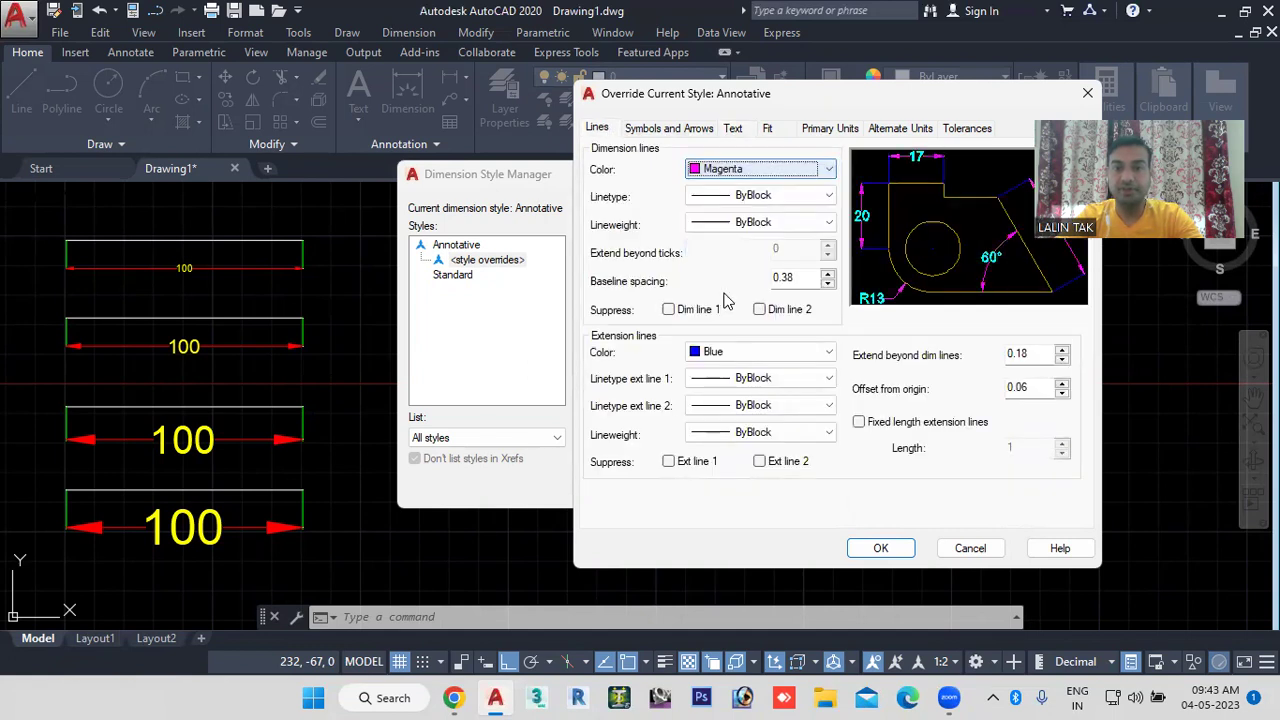
pyautogui.click(905, 547)
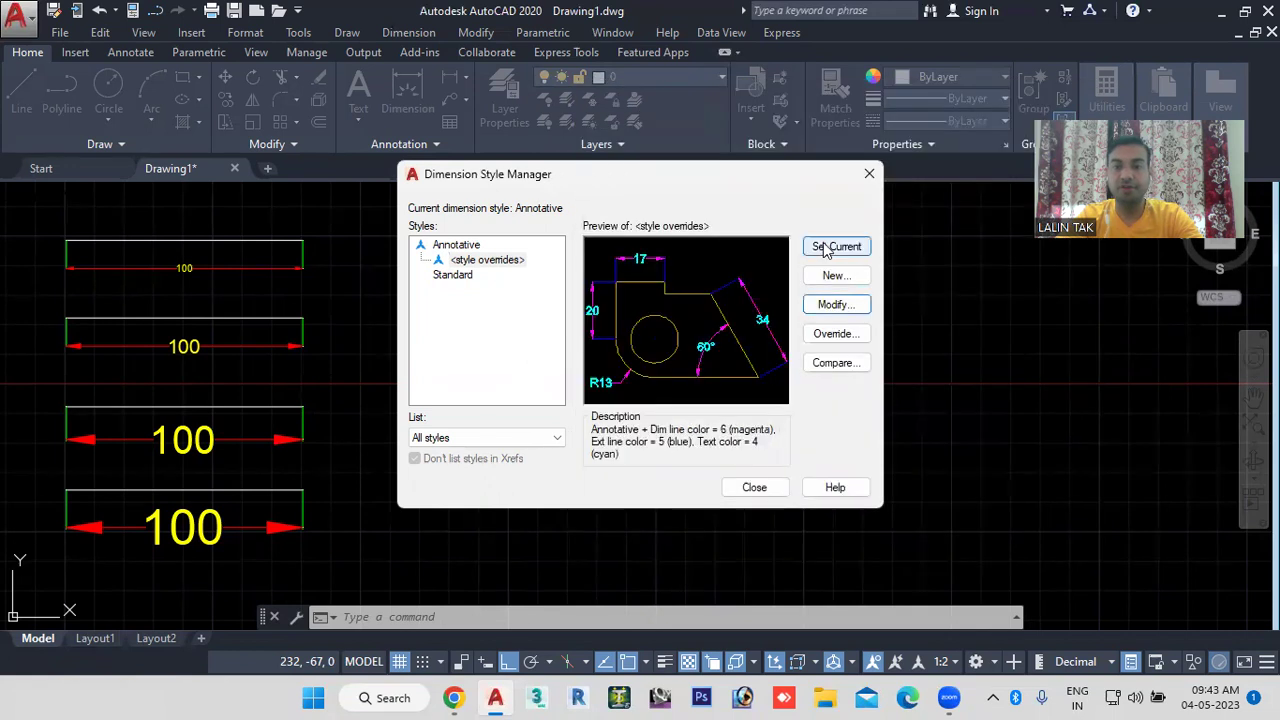
pyautogui.click(766, 486)
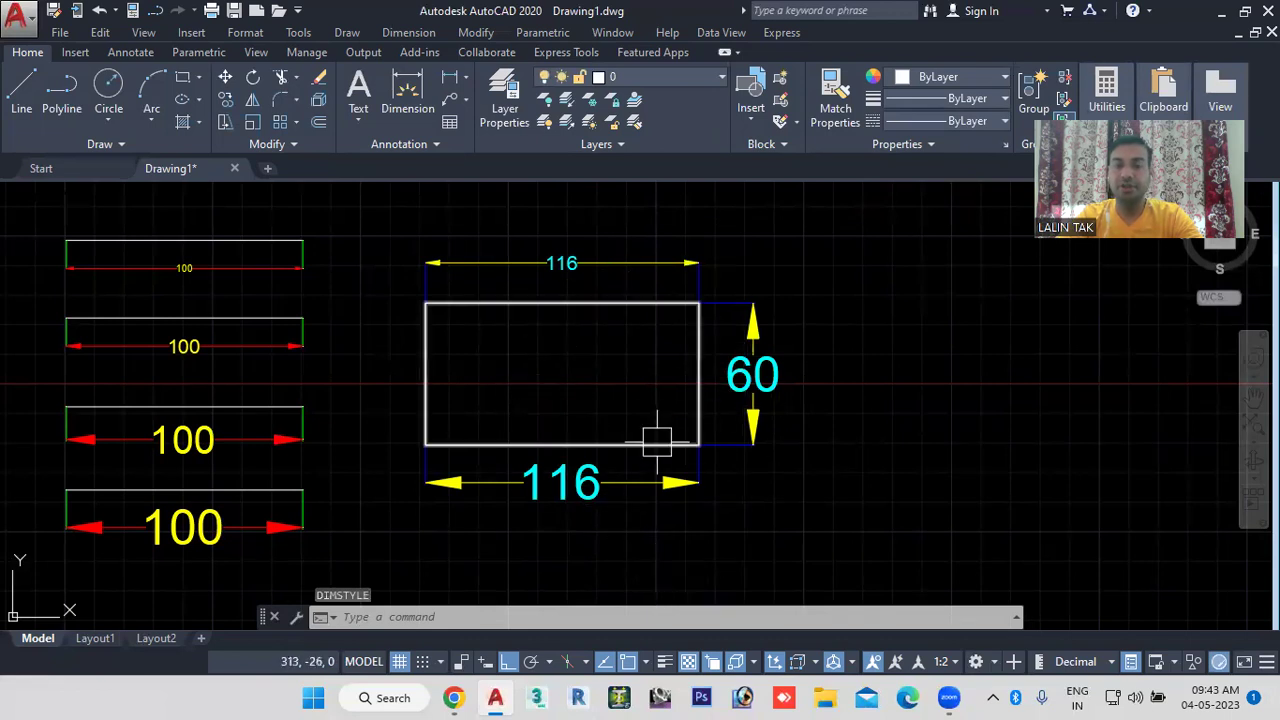
# Step: Draw a circle with a radius of about 32 mm to the right of the dimensioned rectangle
pyautogui.moveTo(646, 415); pyautogui.dragTo(553, 408, button='middle')
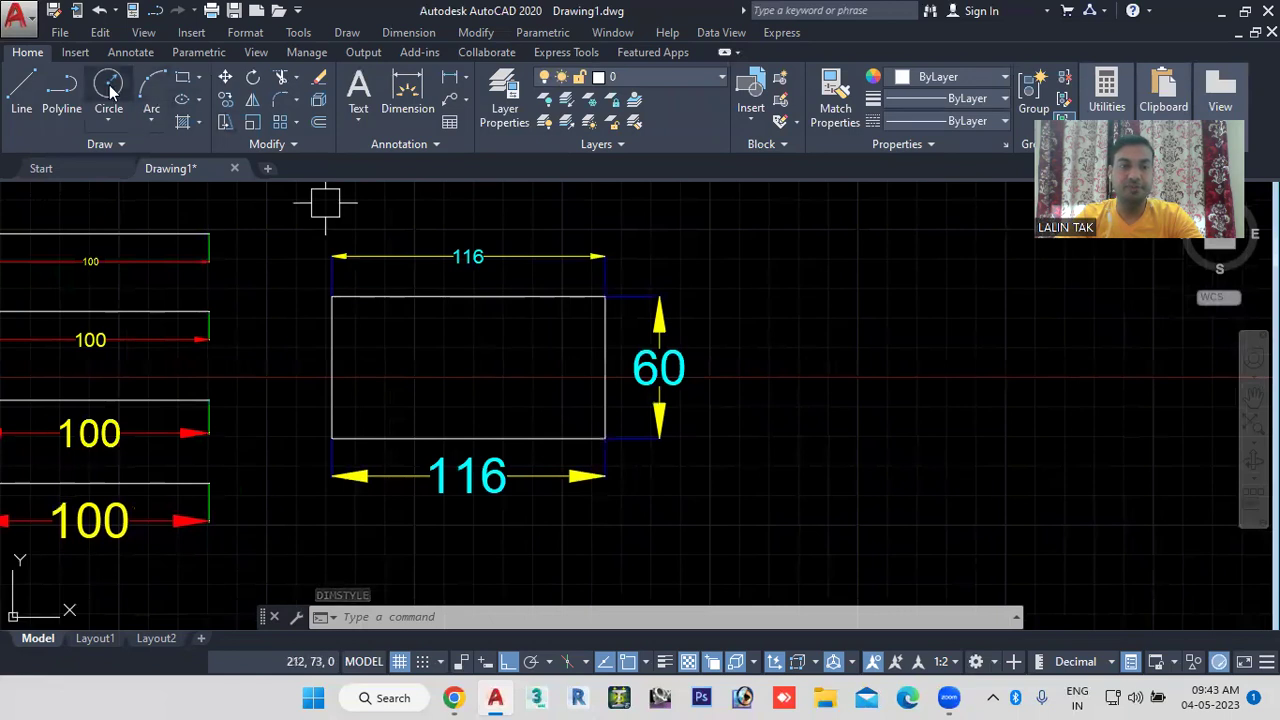
pyautogui.write('c')
pyautogui.press('Return')
pyautogui.click(852, 354)
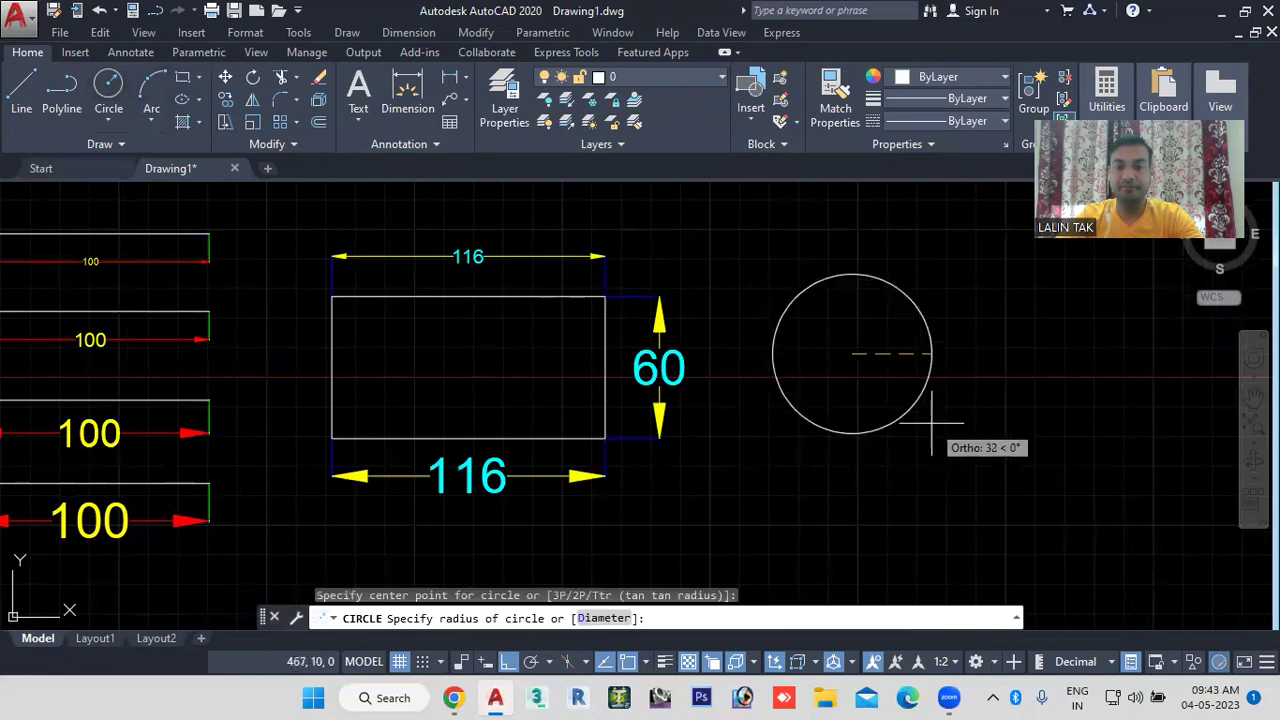
pyautogui.click(932, 354)
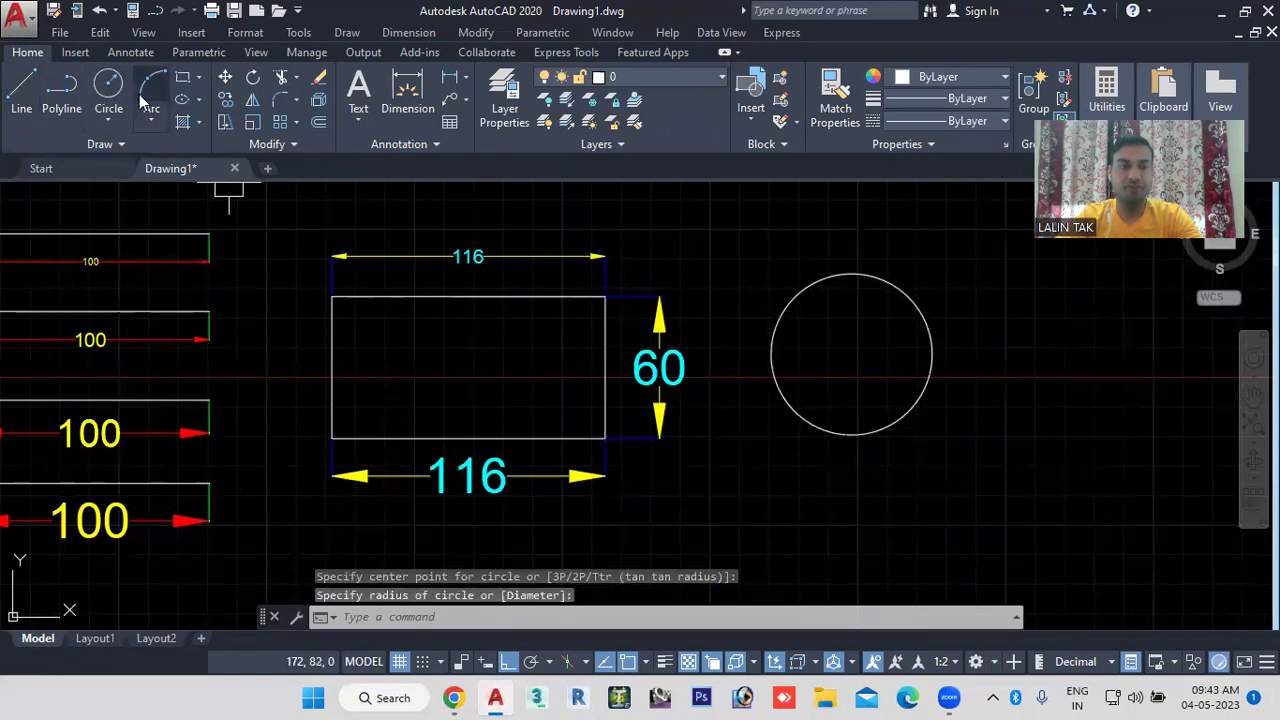
# Step: Add a radius dimension to the circle, placing its text outside the circle at the lower right
pyautogui.click(354, 617)
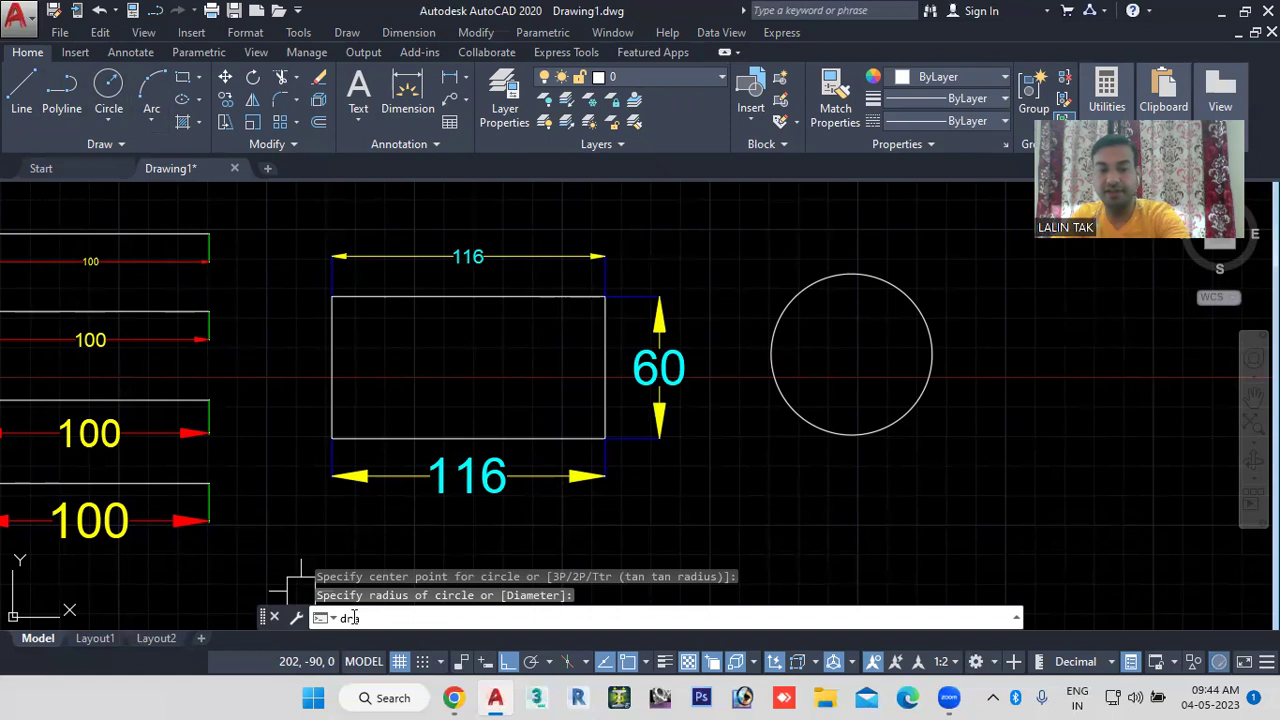
pyautogui.write('dra')
pyautogui.press('Return')
pyautogui.click(876, 428)
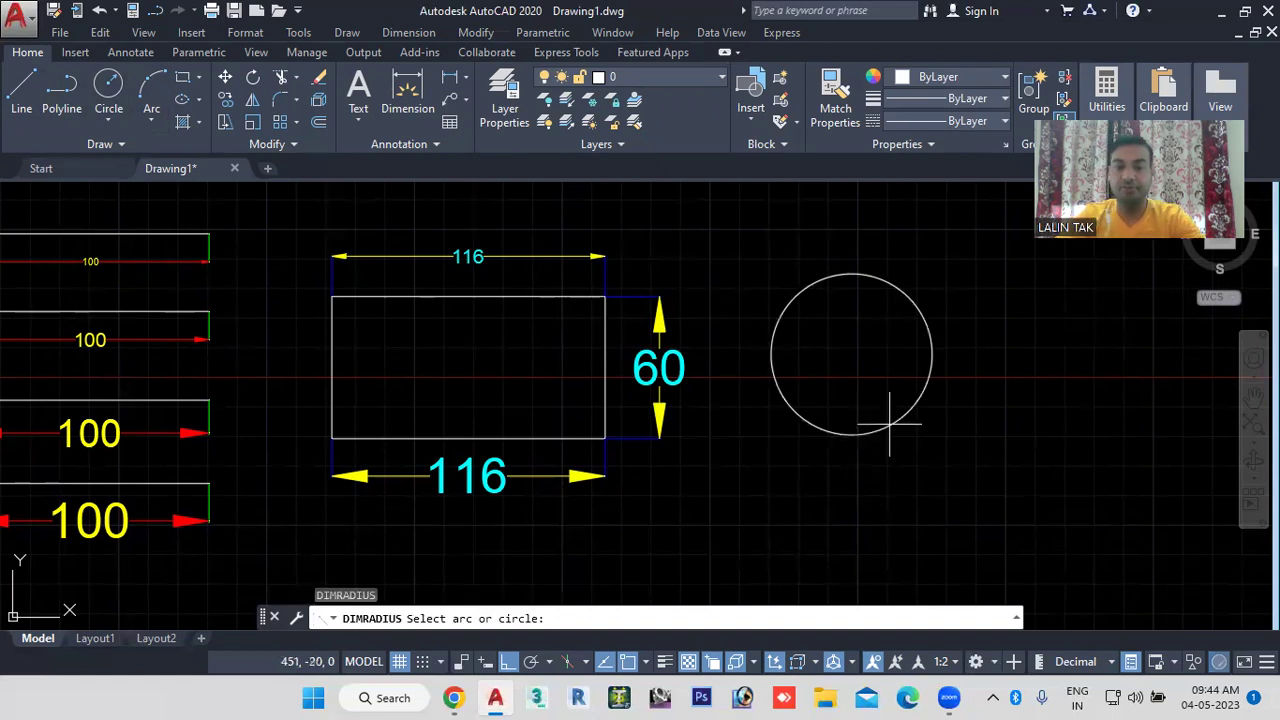
pyautogui.click(970, 456)
# Step: Draw a horizontal line 100 units long below the circle
pyautogui.moveTo(785, 522); pyautogui.dragTo(882, 517, button='middle')
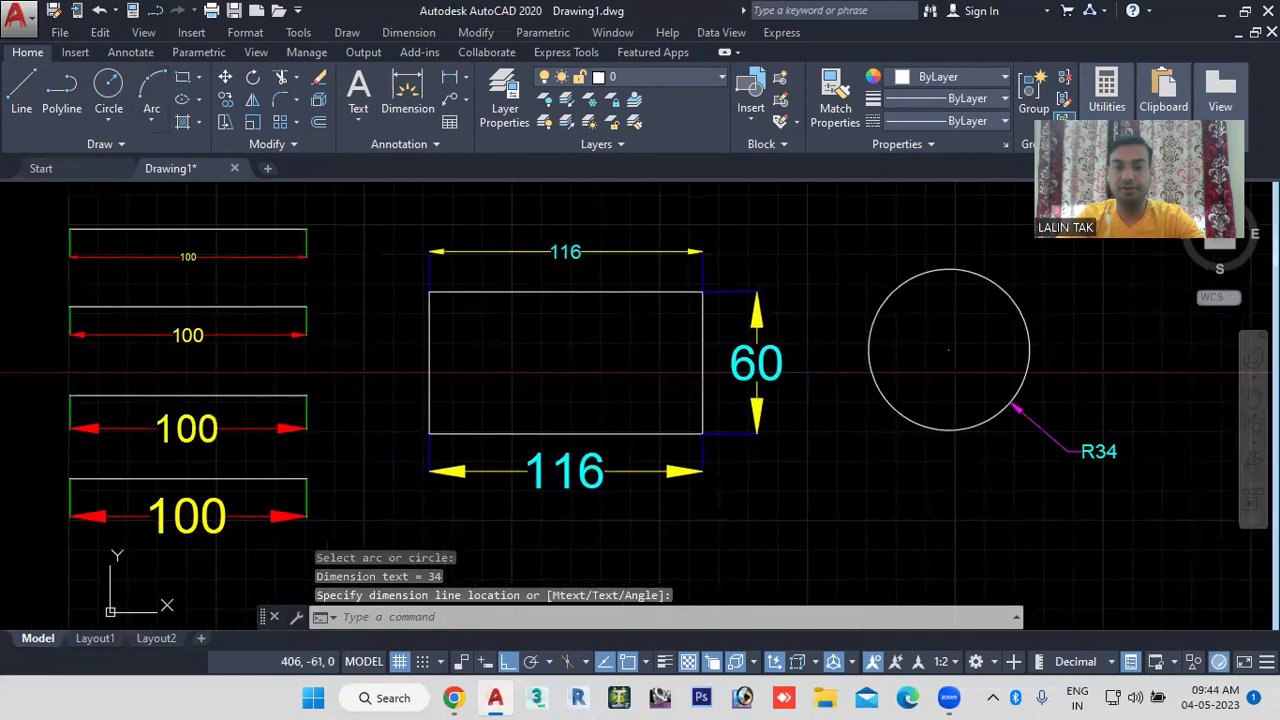
pyautogui.click(22, 92)
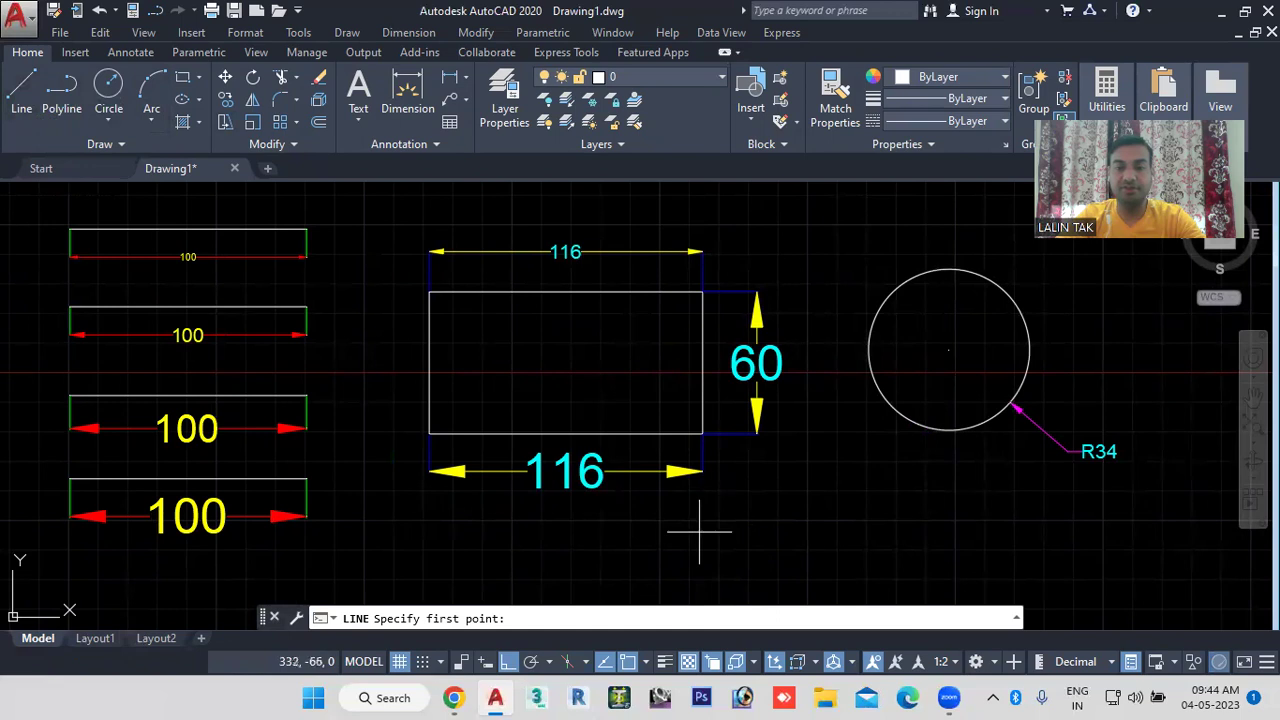
pyautogui.moveTo(677, 520); pyautogui.dragTo(636, 523, button='middle')
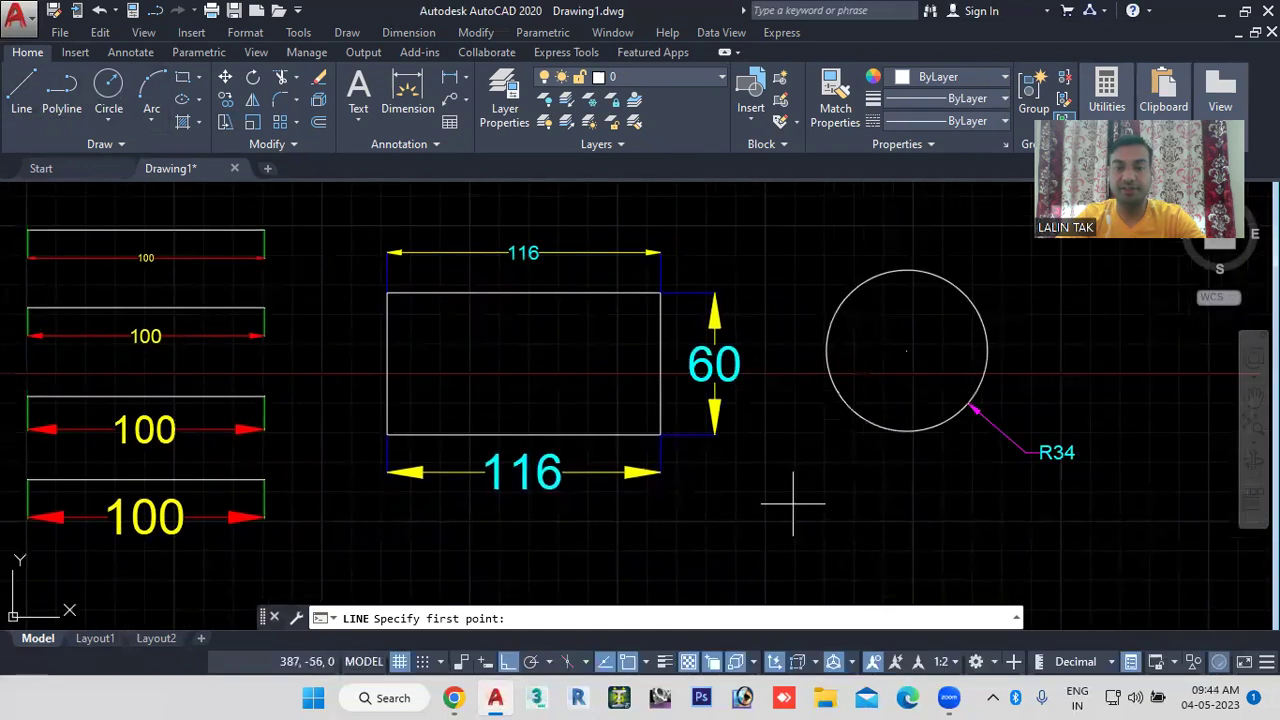
pyautogui.click(737, 512)
pyautogui.write('100')
pyautogui.press('Return')
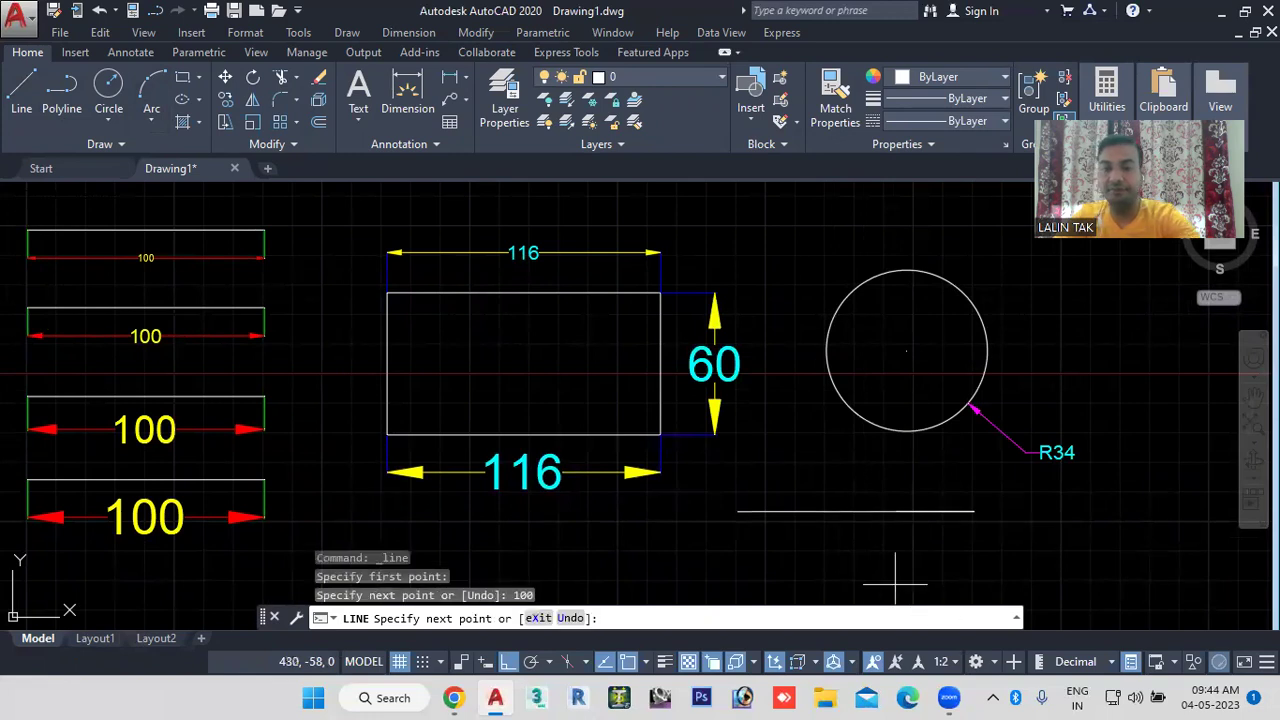
pyautogui.press('Escape')
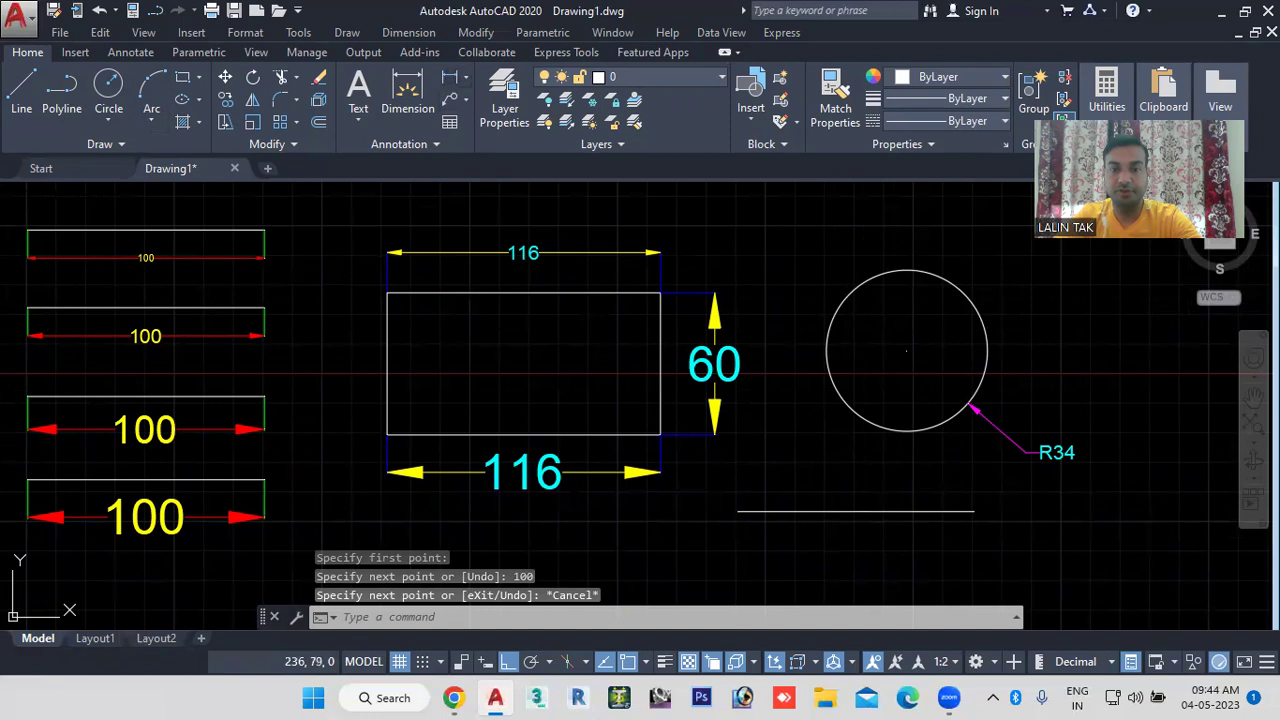
# Step: Add a linear dimension below the new horizontal line by selecting the line as the object
pyautogui.click(450, 77)
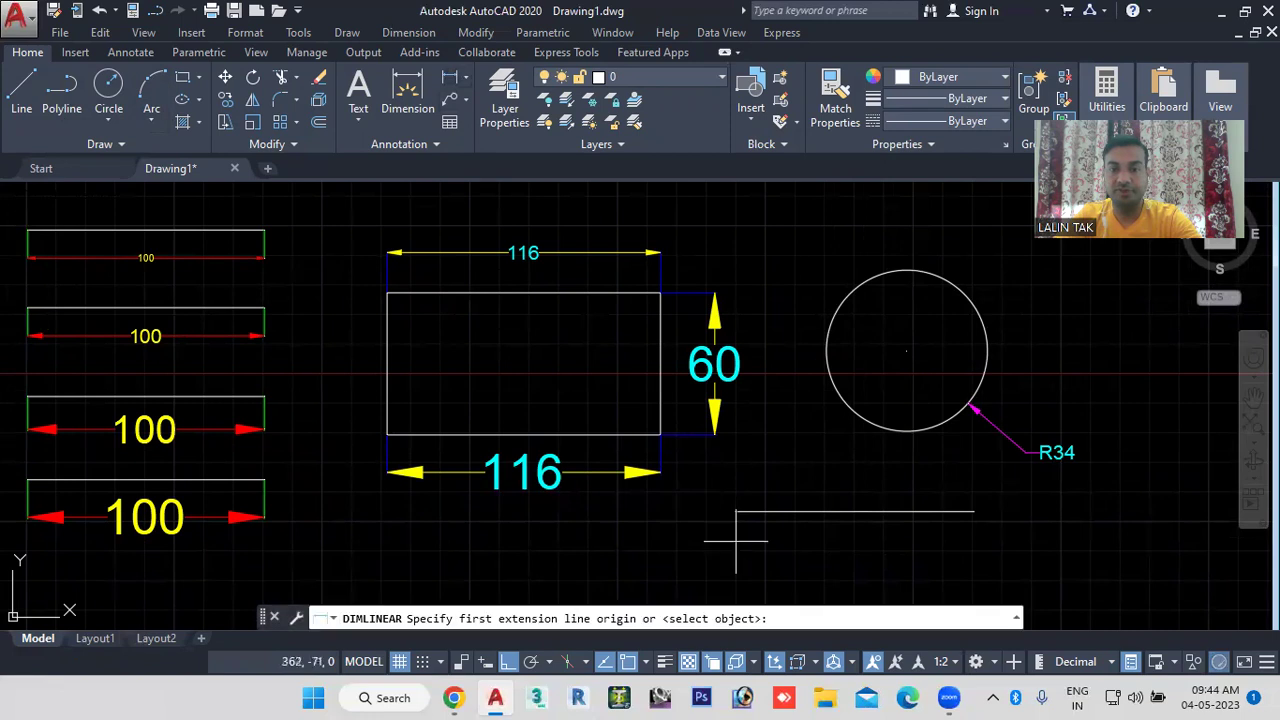
pyautogui.press('Return')
pyautogui.click(858, 511)
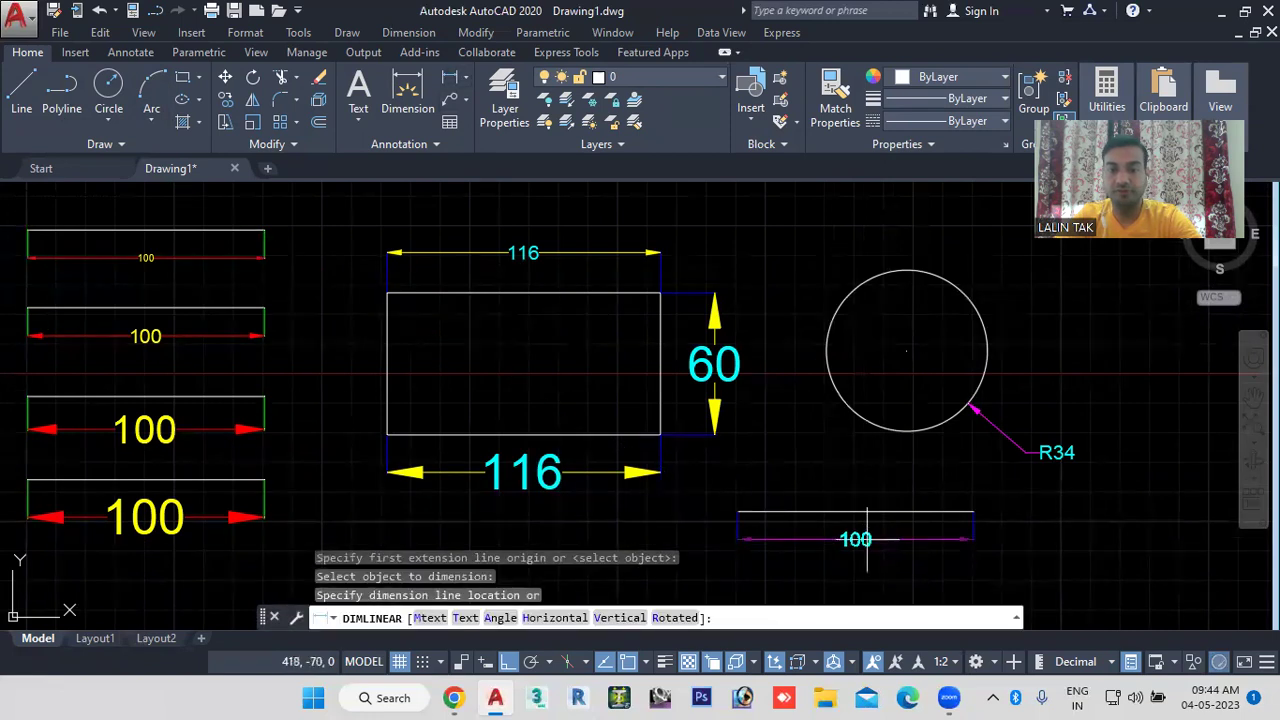
pyautogui.click(867, 540)
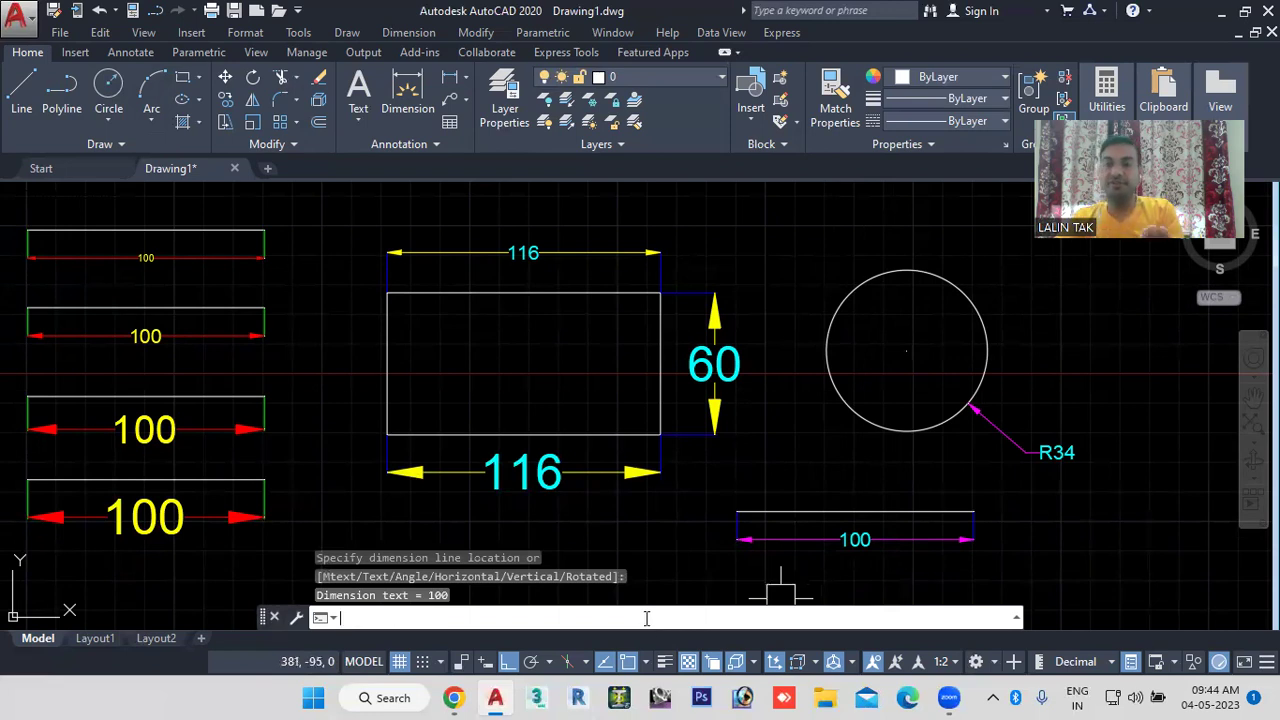
# Step: Modify the base Annotative dimension style so that its dimension line color is green
pyautogui.write('d')
pyautogui.press('Return')
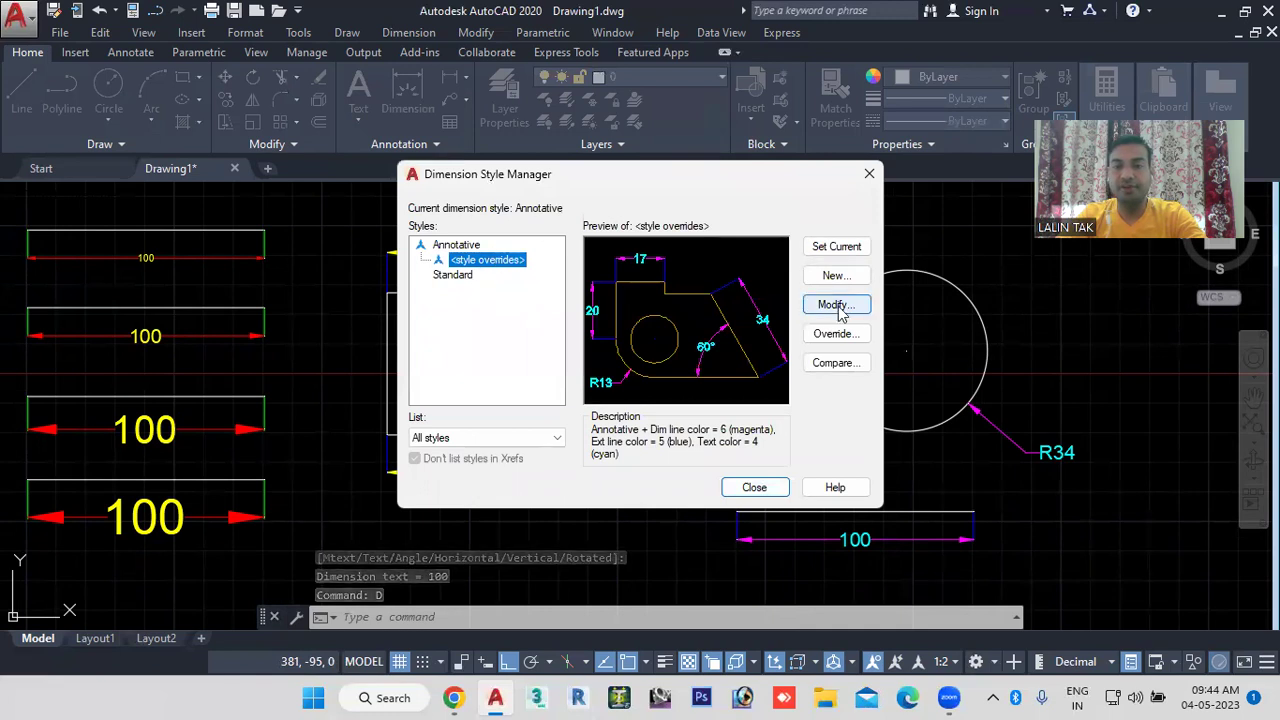
pyautogui.click(455, 246)
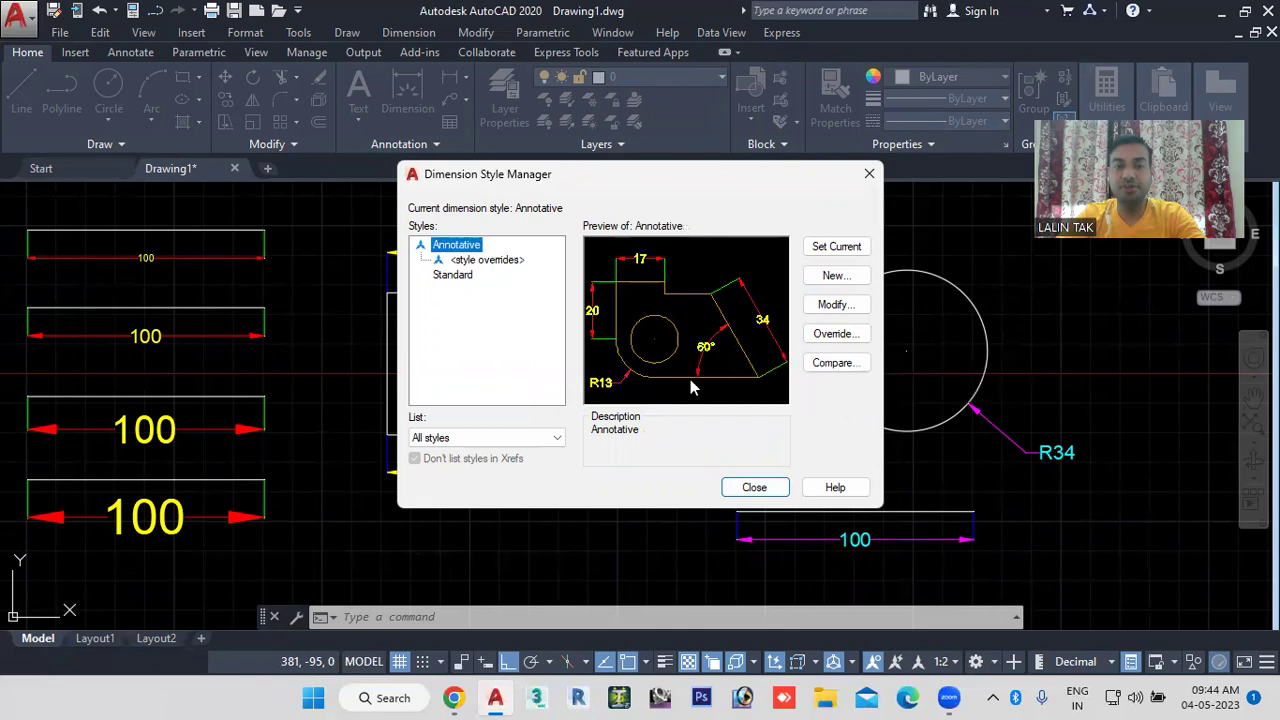
pyautogui.click(838, 306)
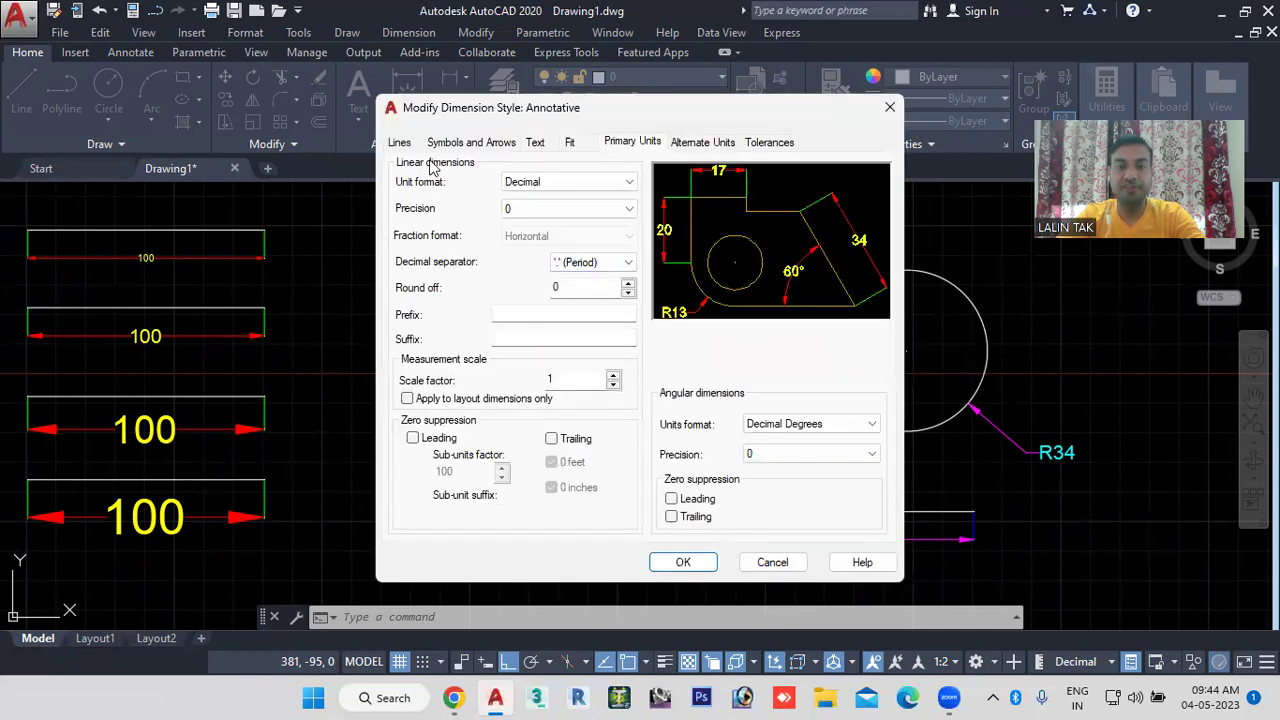
pyautogui.click(397, 145)
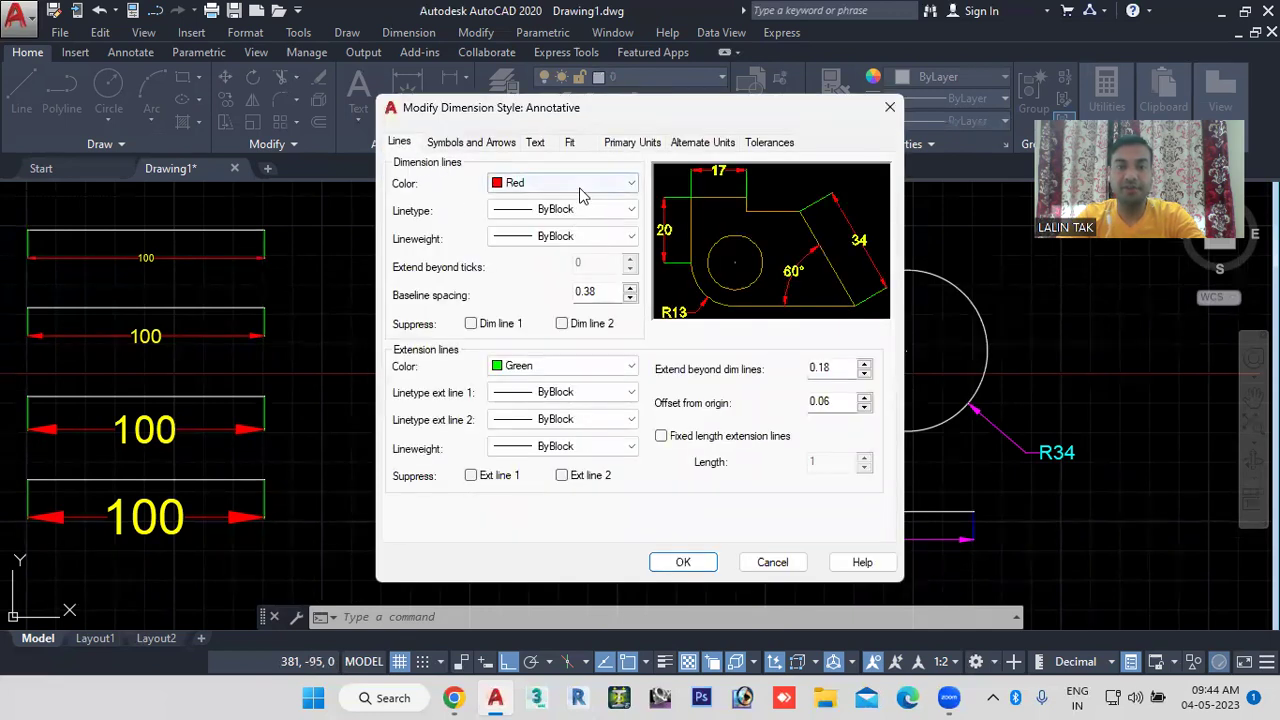
pyautogui.click(582, 186)
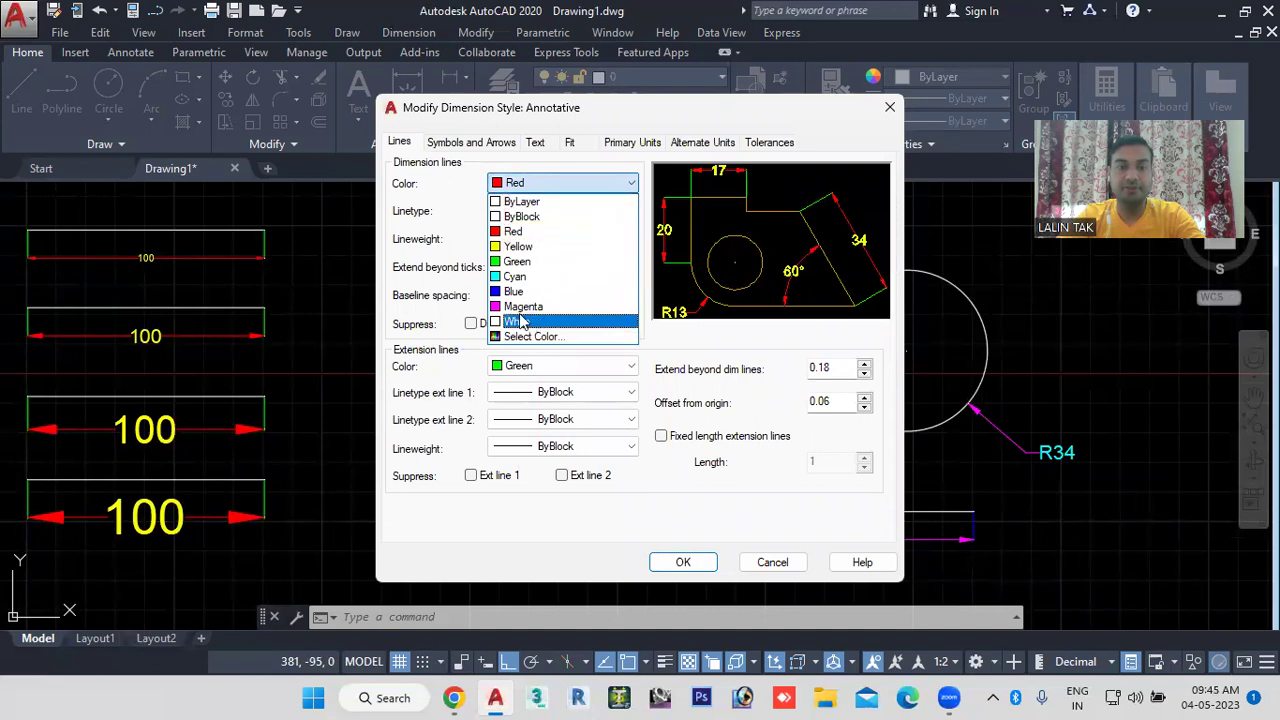
pyautogui.click(528, 262)
pyautogui.click(683, 562)
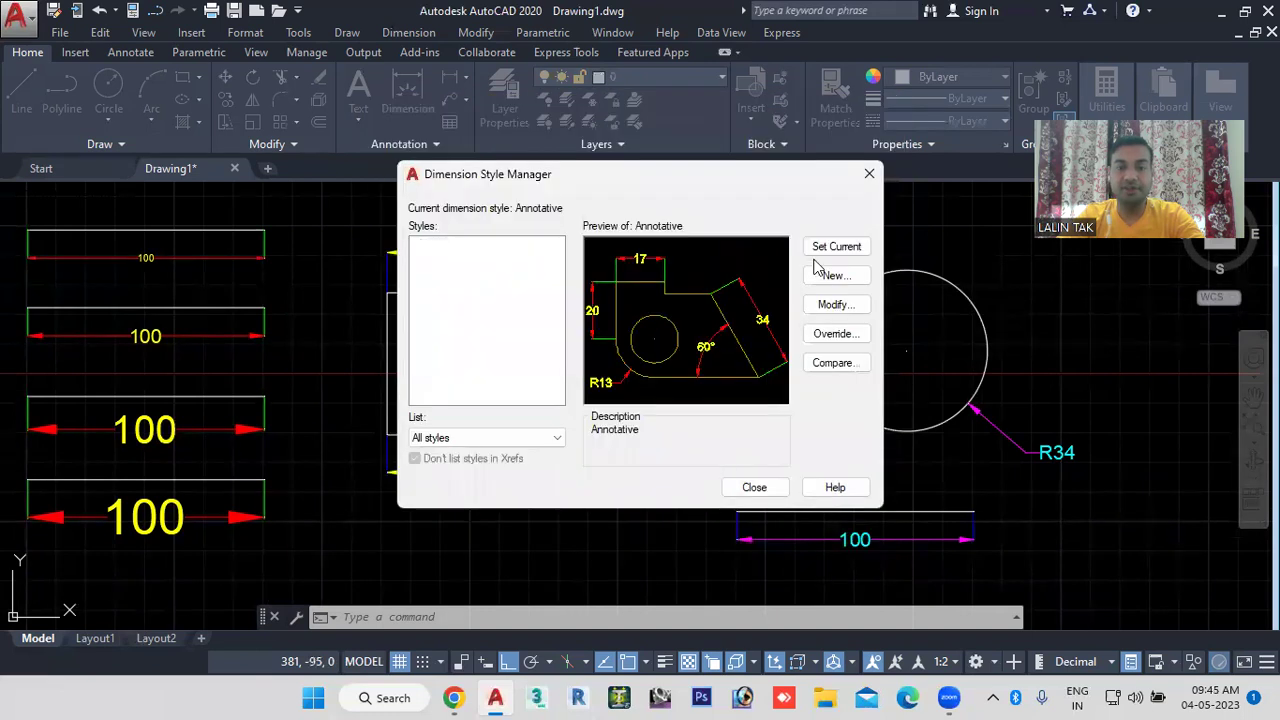
# Step: Set the Annotative style current, discarding its style overrides, and close the Dimension Style Manager
pyautogui.click(824, 250)
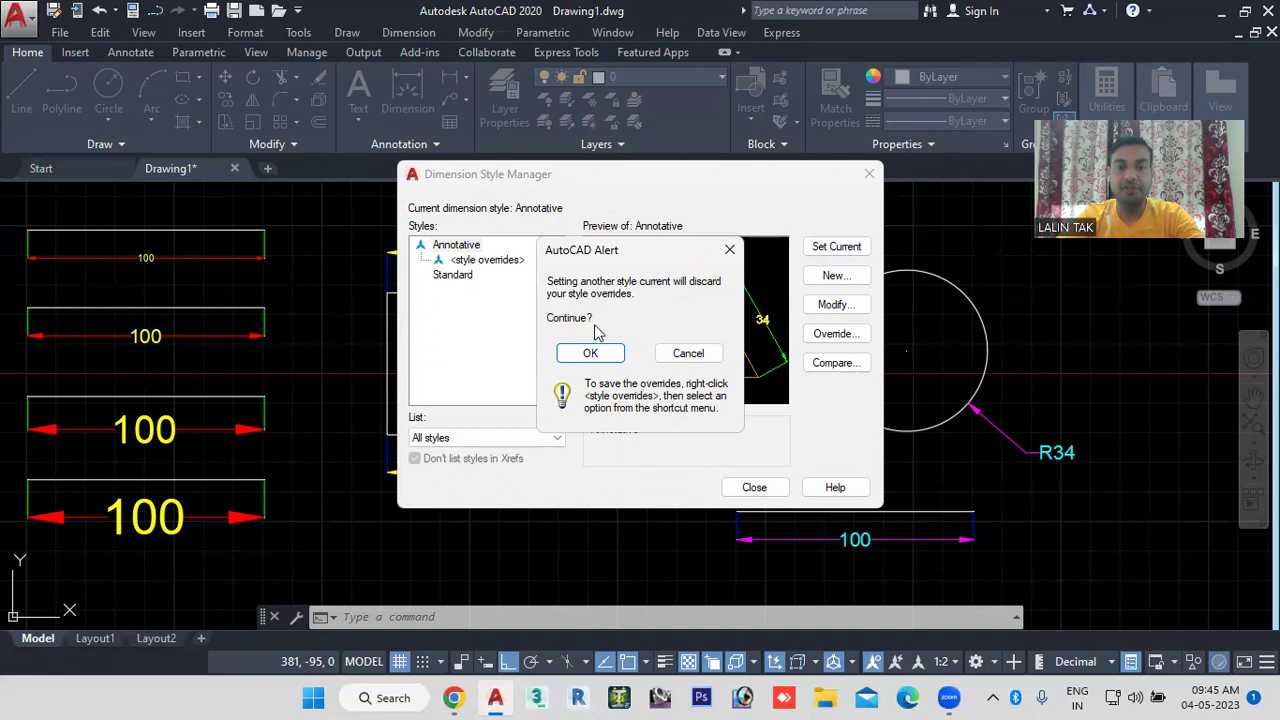
pyautogui.click(591, 354)
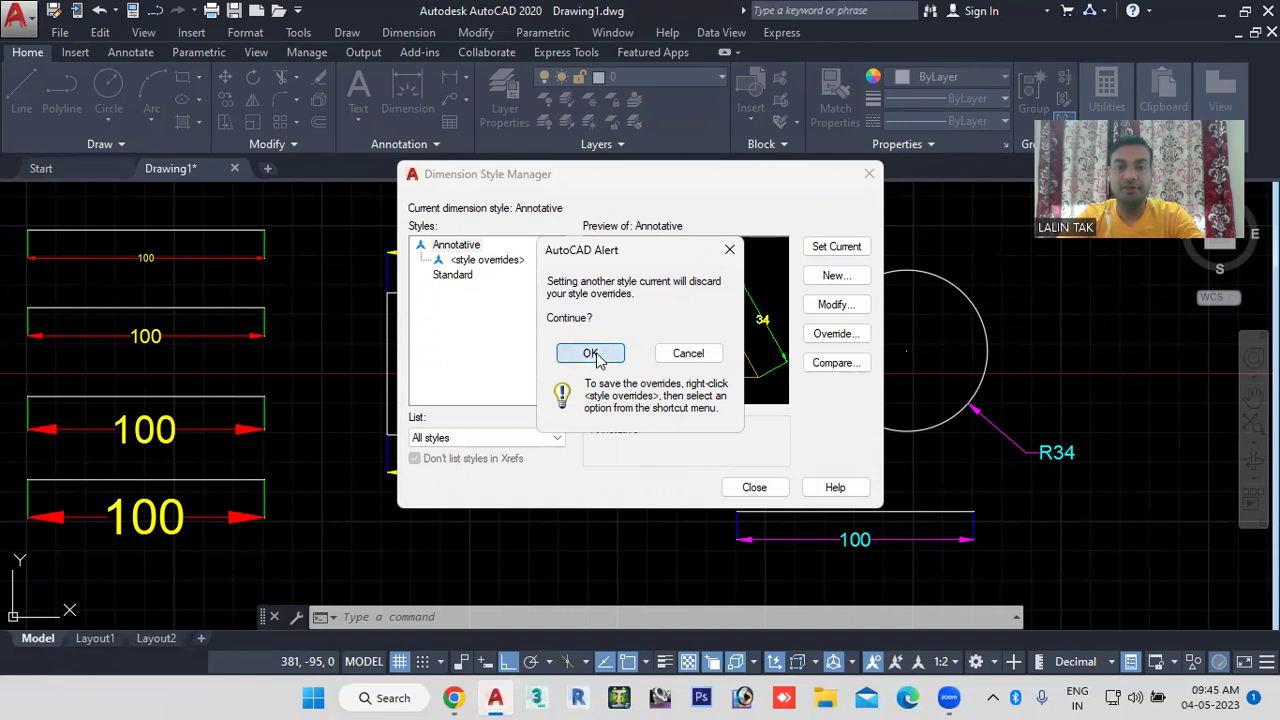
pyautogui.click(754, 488)
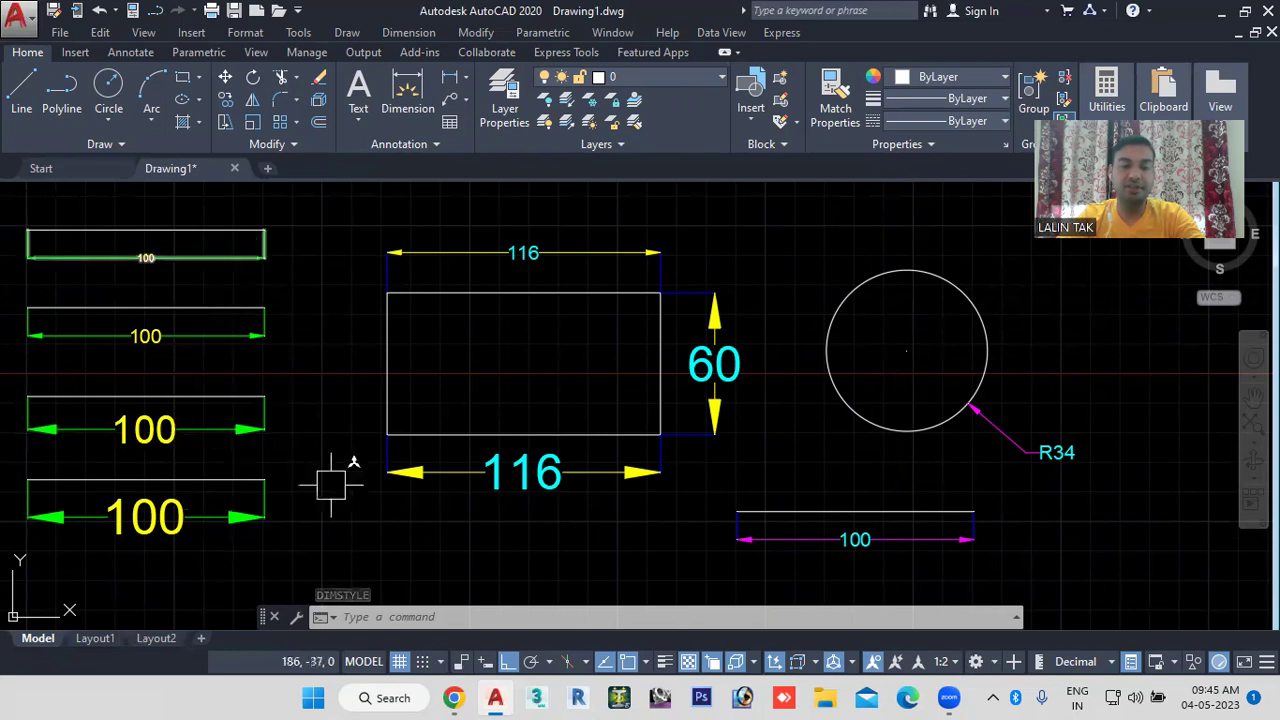
# Step: Create an override of the Annotative dimension style with yellow dimension lines and cyan extension lines
pyautogui.click(425, 619)
pyautogui.write('d')
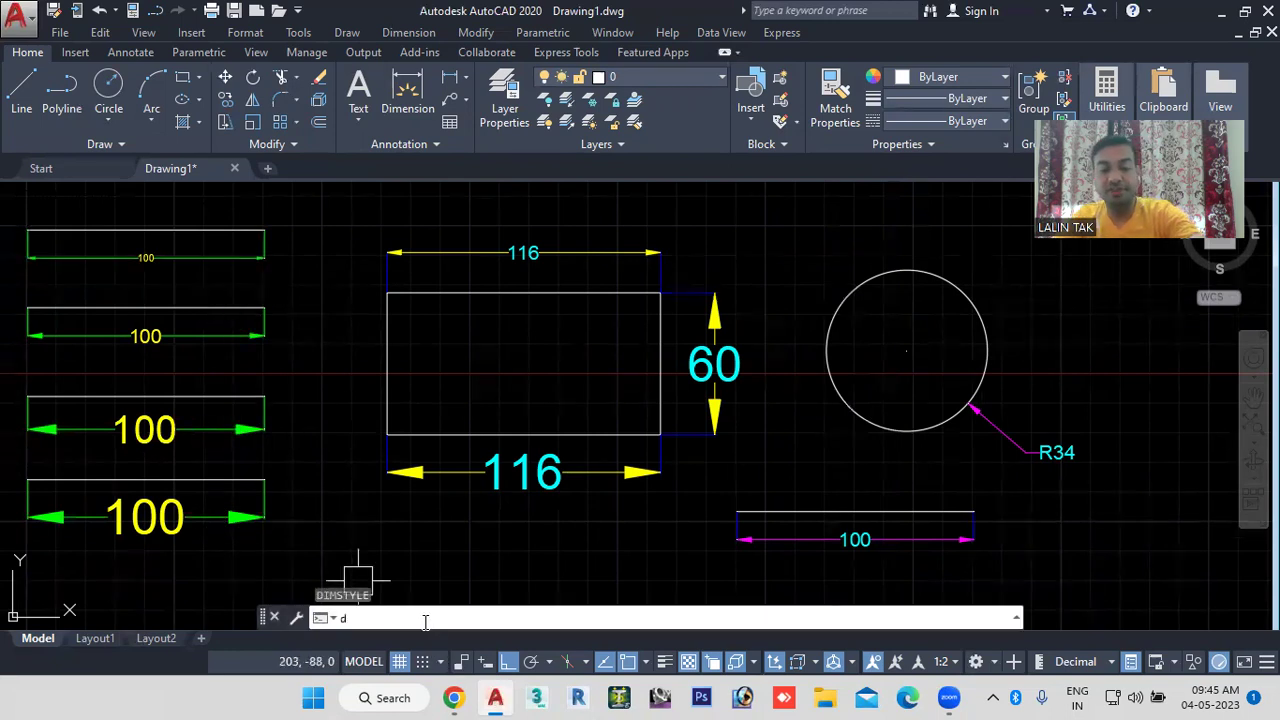
pyautogui.press('Return')
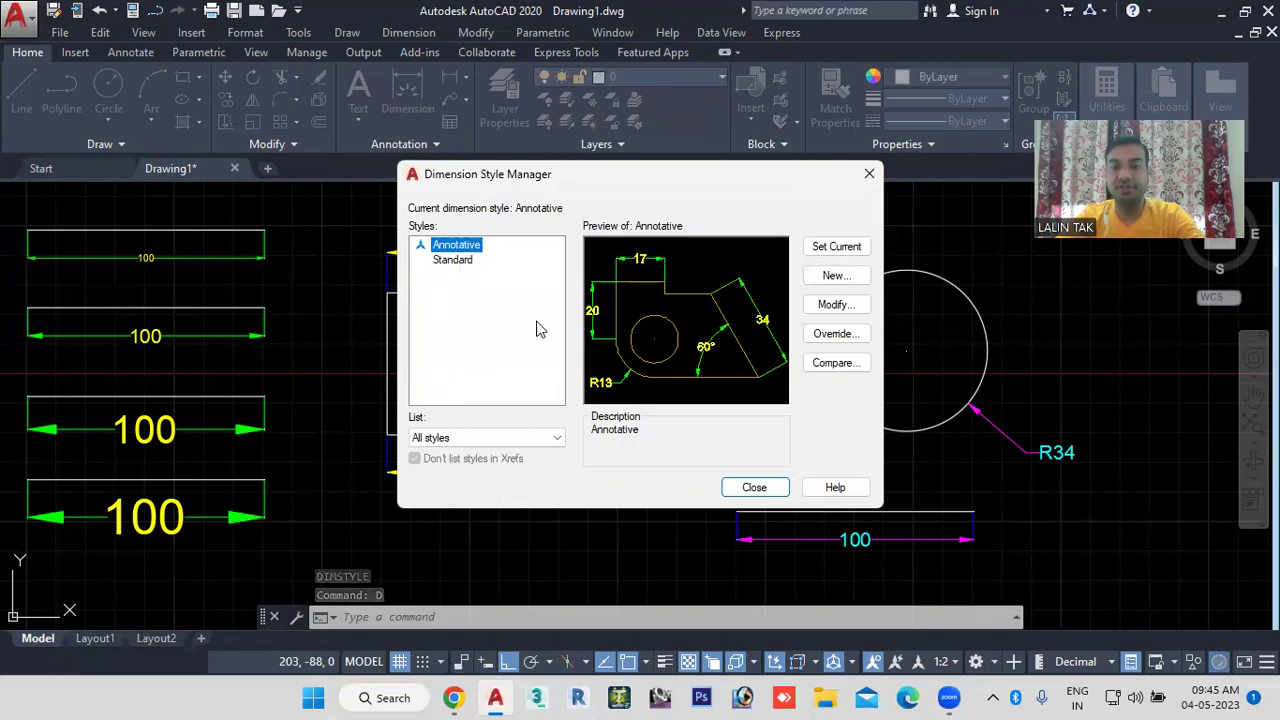
pyautogui.click(836, 336)
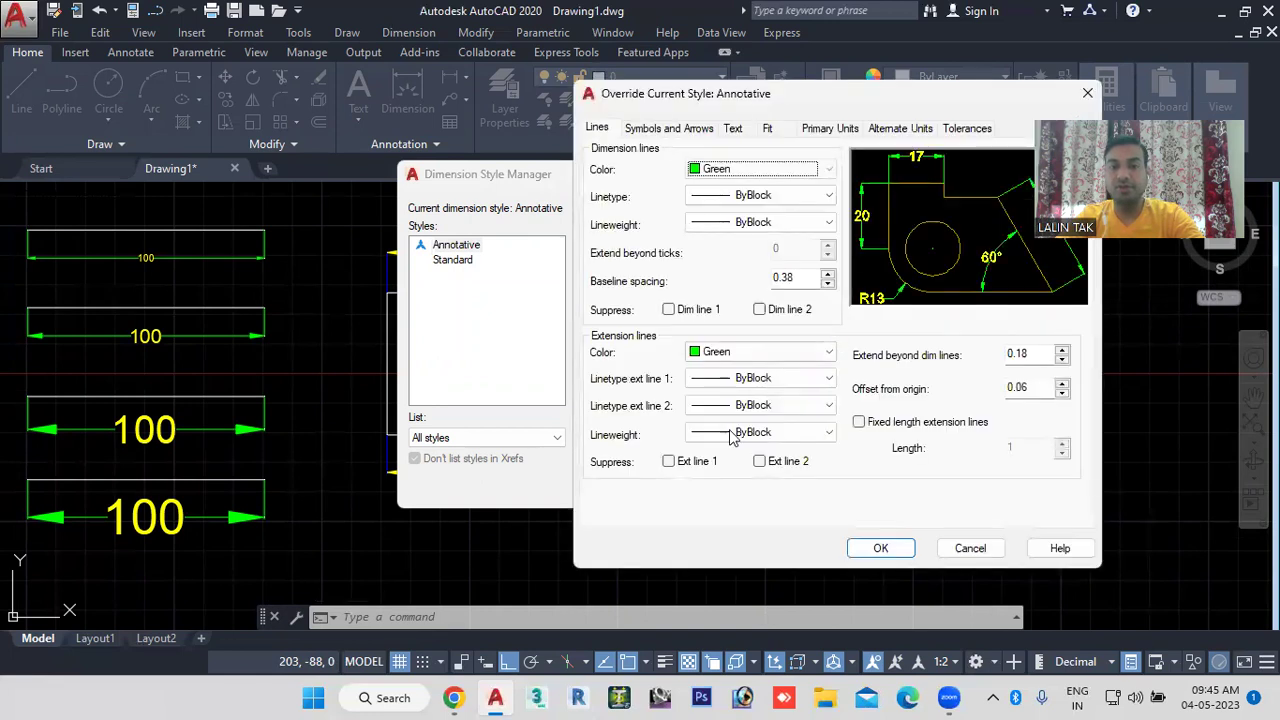
pyautogui.click(828, 169)
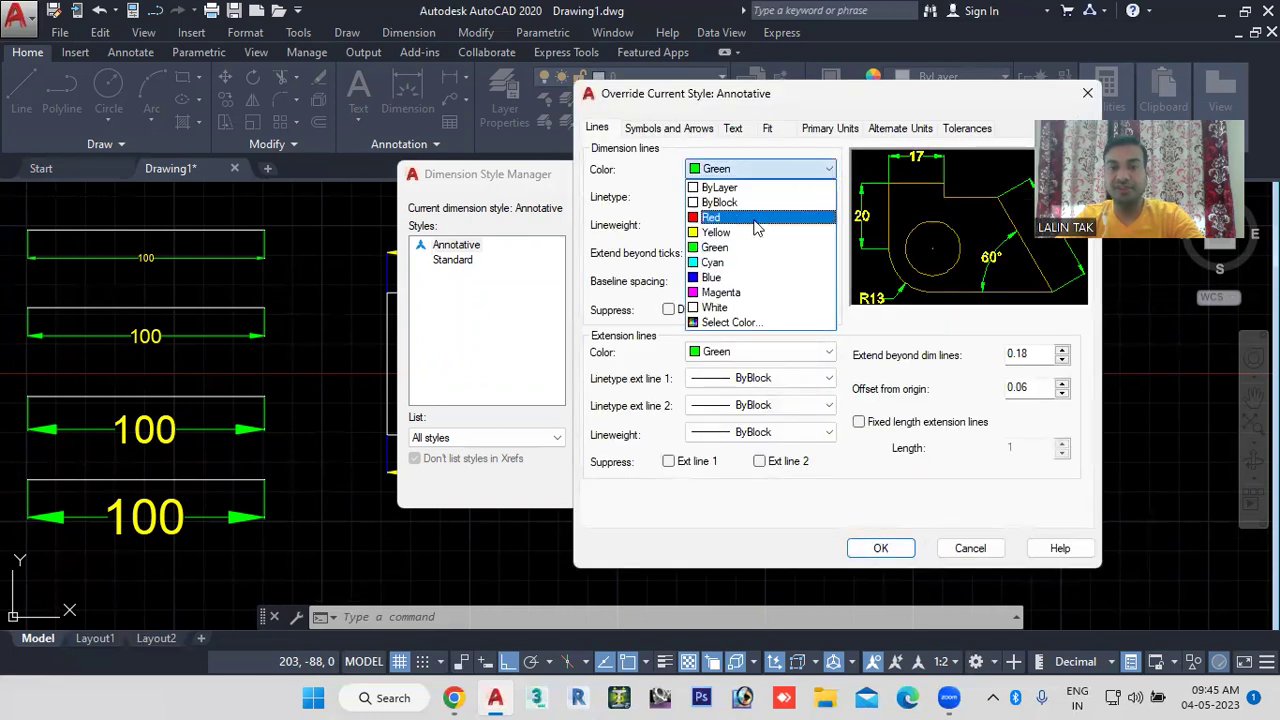
pyautogui.click(780, 229)
pyautogui.click(748, 354)
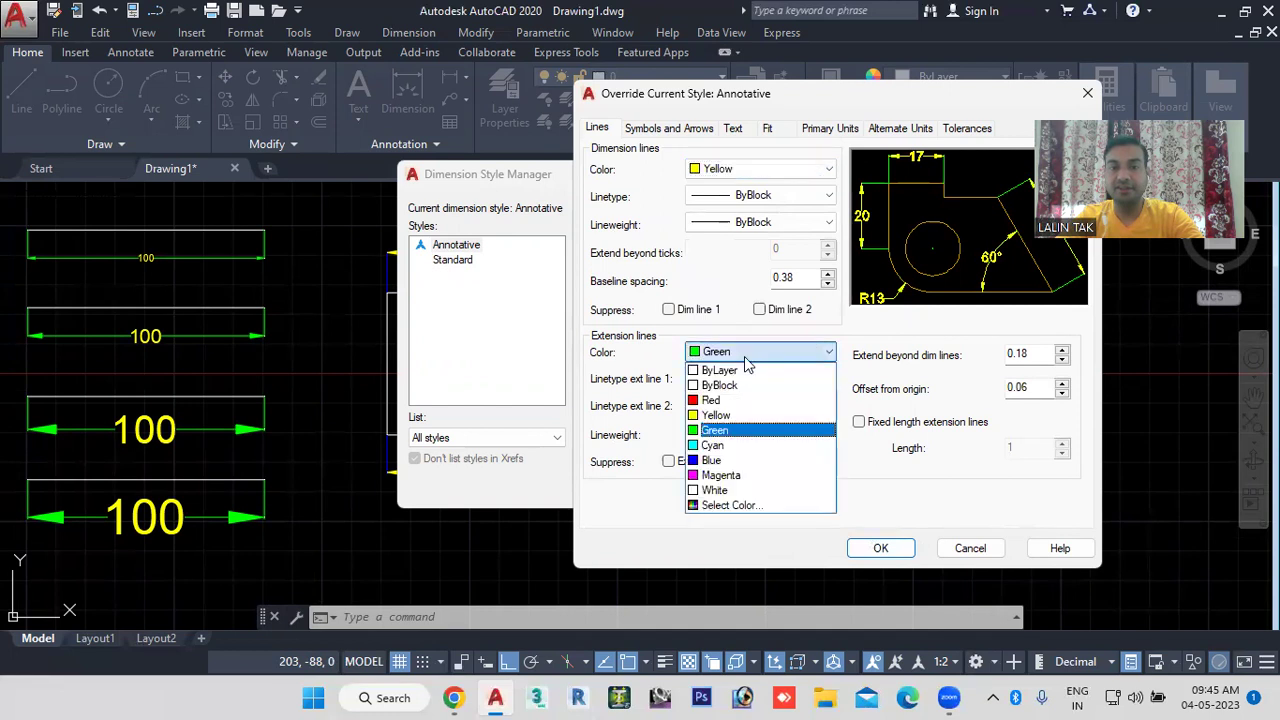
pyautogui.click(716, 445)
pyautogui.click(880, 548)
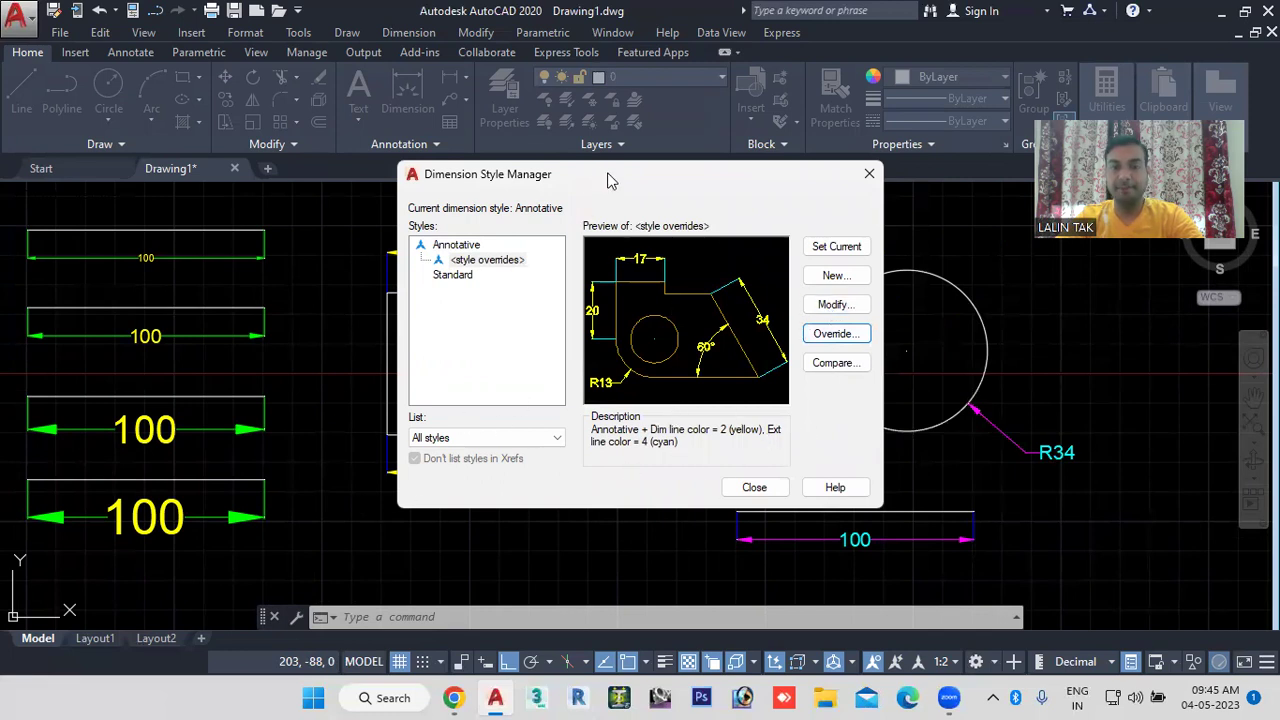
# Step: Modify the Annotative style overrides so that the dimension line and extension line colors are both ByLayer
pyautogui.moveTo(610, 180)
pyautogui.mouseDown()
pyautogui.moveTo(945, 192)
pyautogui.moveTo(911, 218)
pyautogui.moveTo(958, 243)
pyautogui.mouseUp()
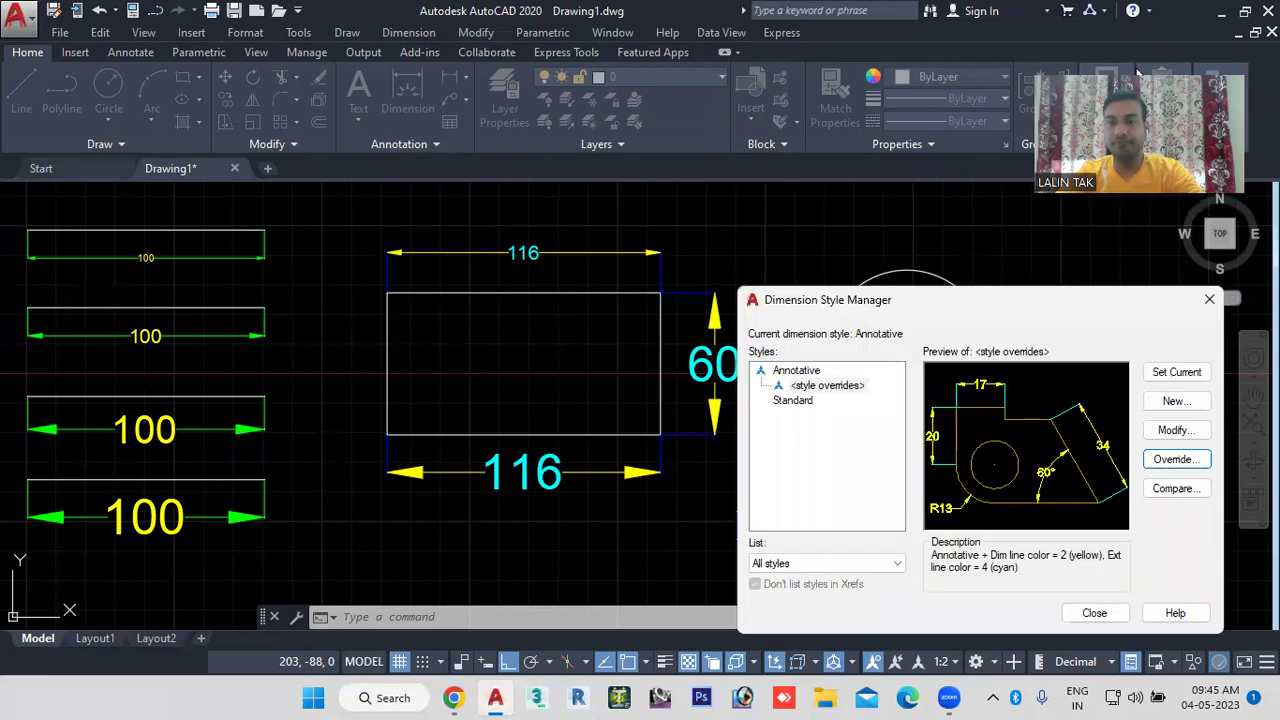
pyautogui.moveTo(947, 299); pyautogui.dragTo(956, 214)
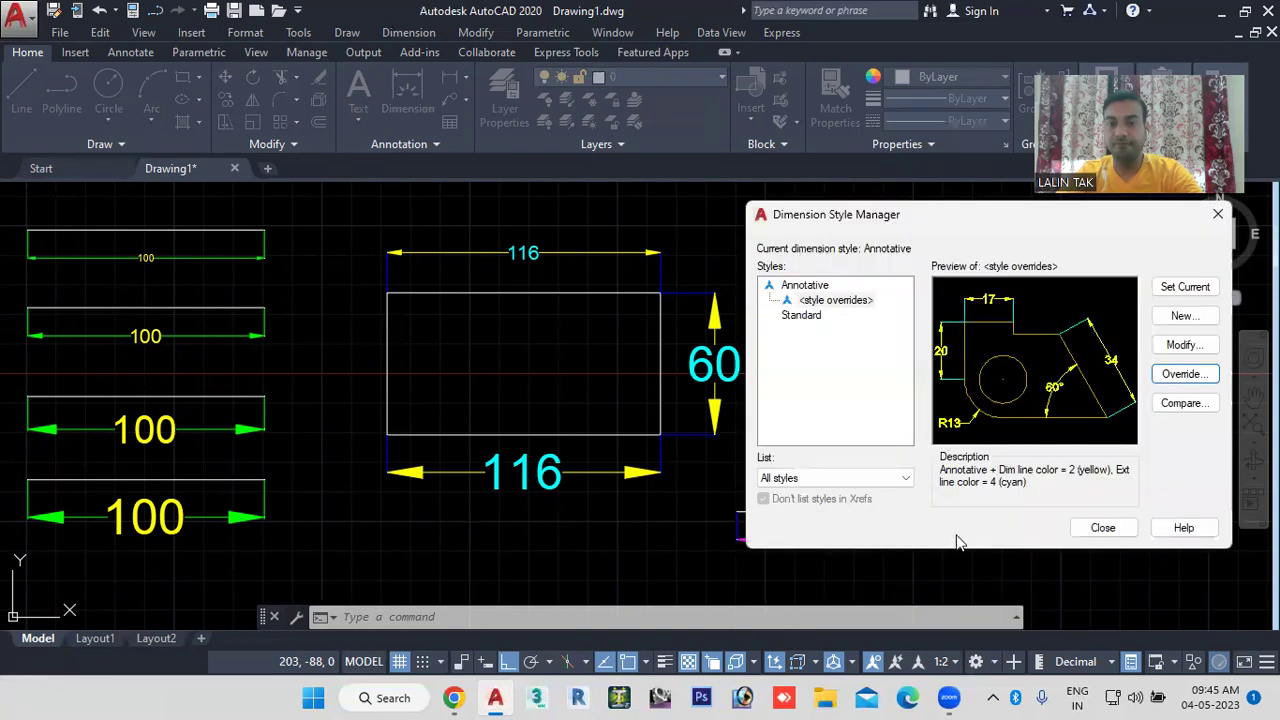
pyautogui.click(846, 305)
pyautogui.click(1183, 348)
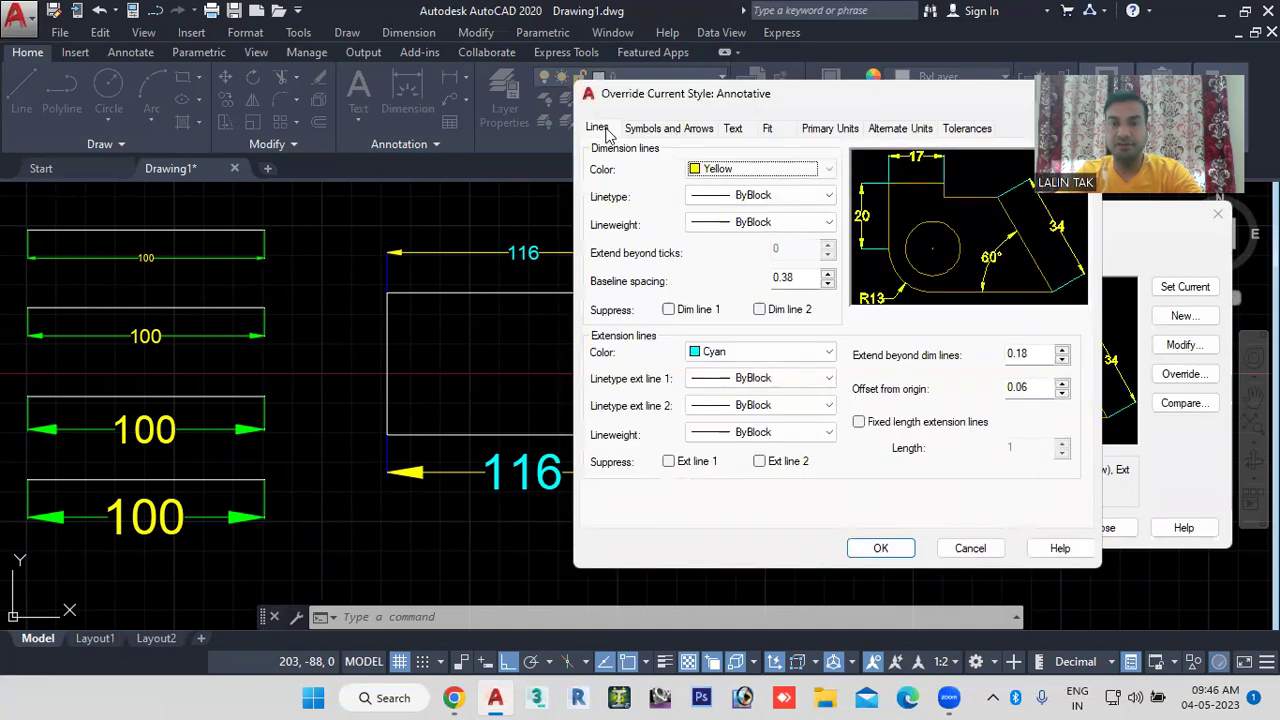
pyautogui.click(745, 170)
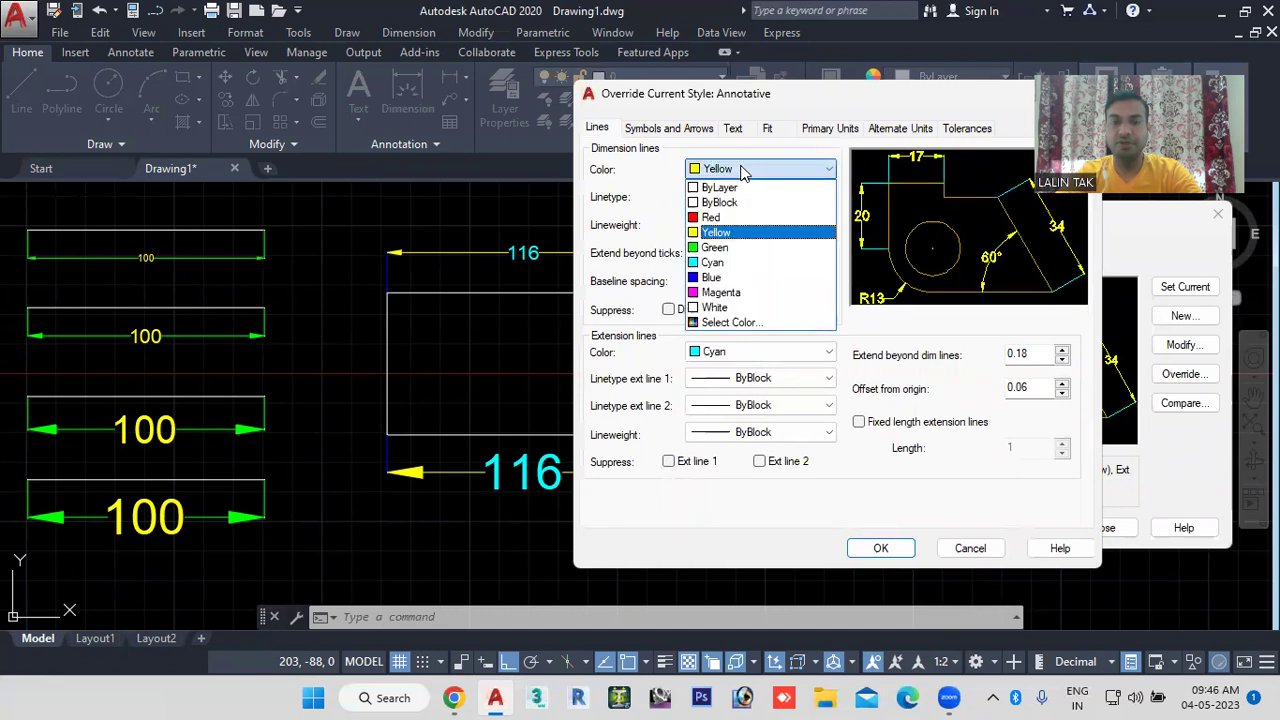
pyautogui.click(735, 189)
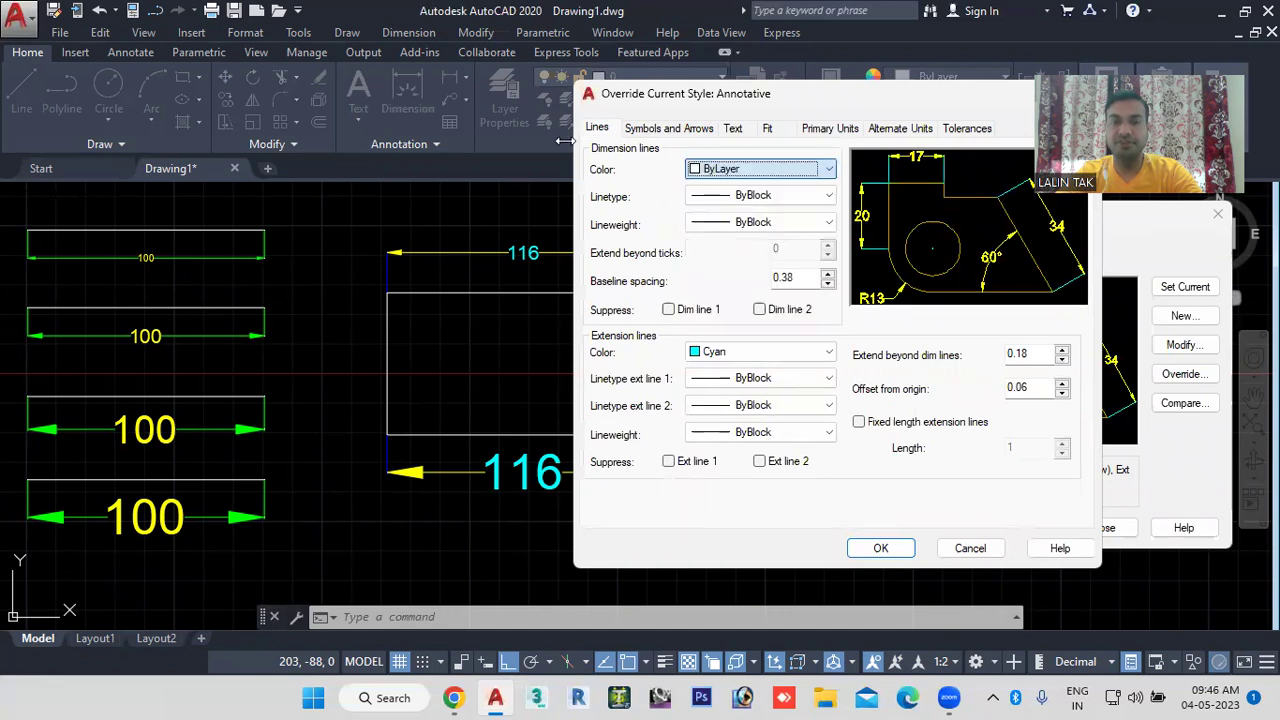
pyautogui.click(750, 355)
pyautogui.click(731, 371)
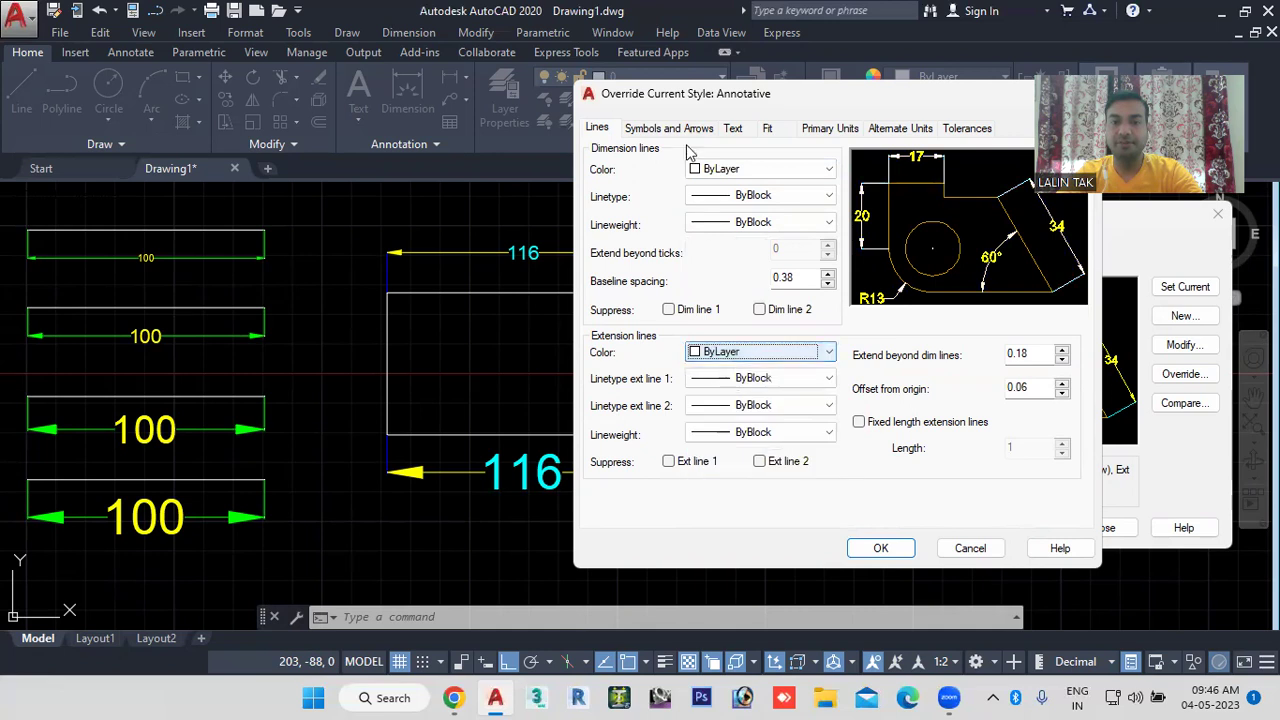
# Step: Set the text color of the Annotative style overrides to ByLayer and accept the override settings
pyautogui.click(733, 128)
pyautogui.click(745, 177)
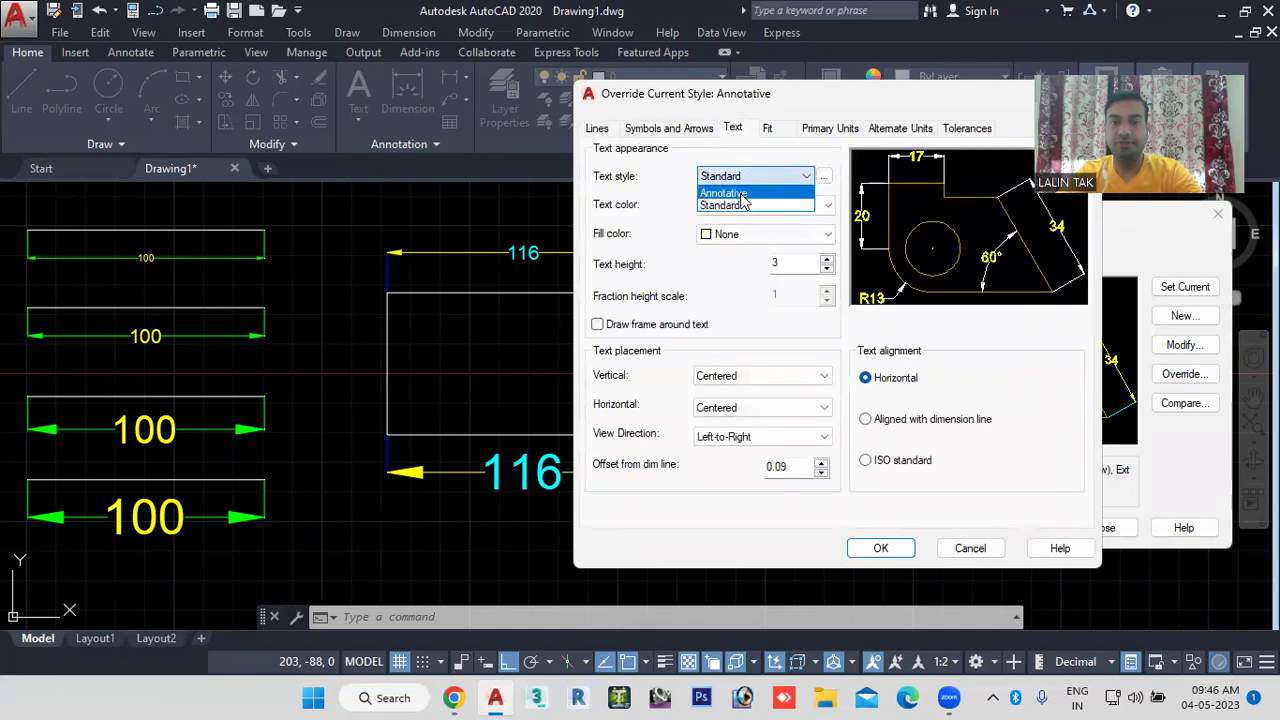
pyautogui.click(829, 205)
pyautogui.click(829, 205)
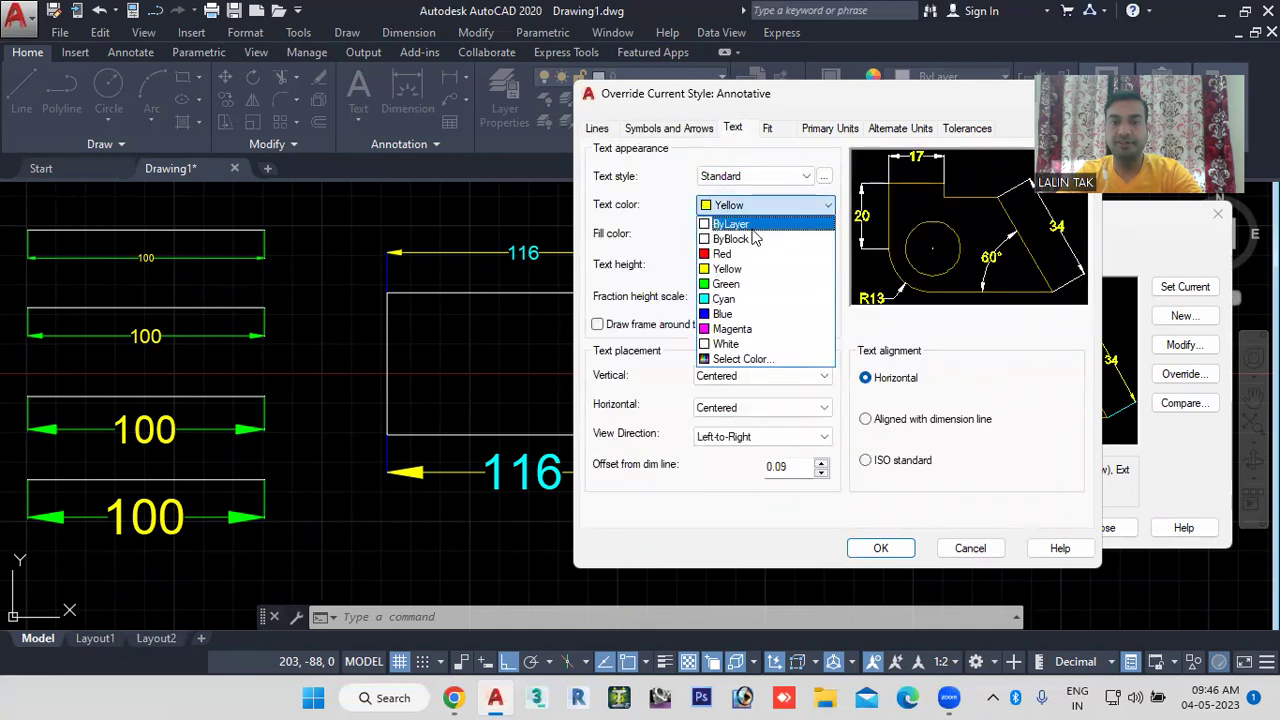
pyautogui.click(750, 224)
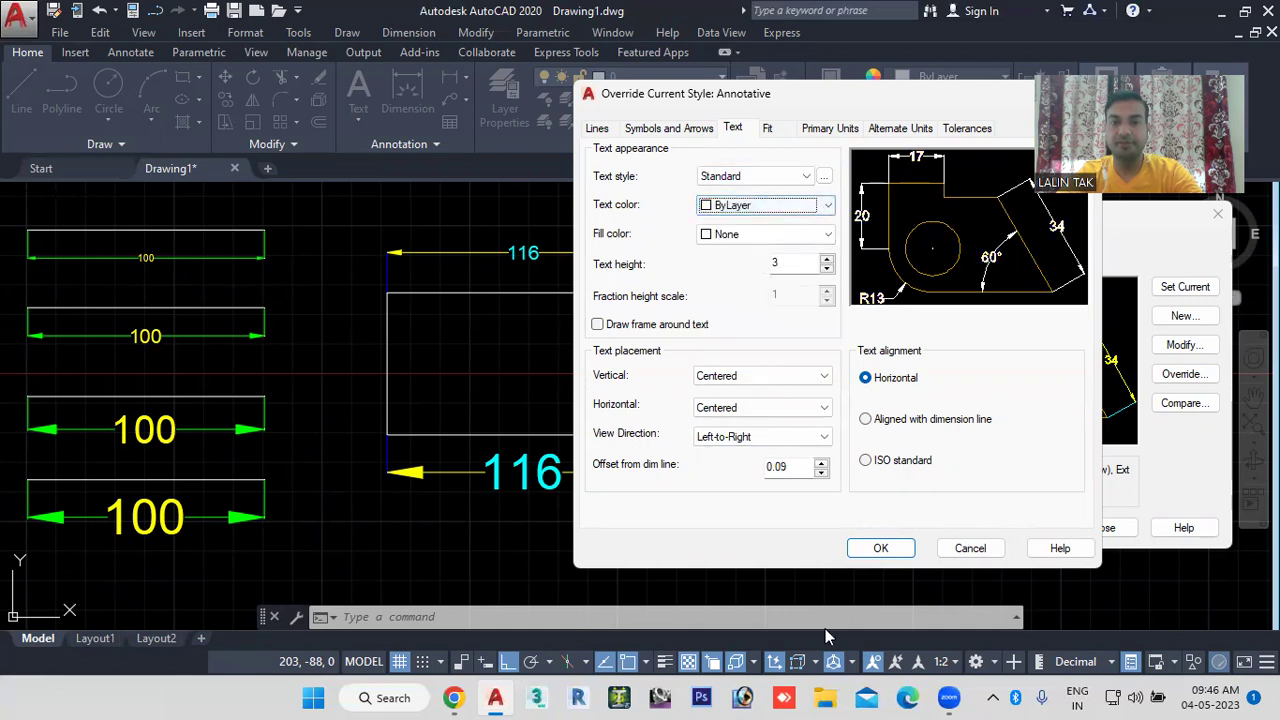
pyautogui.click(891, 550)
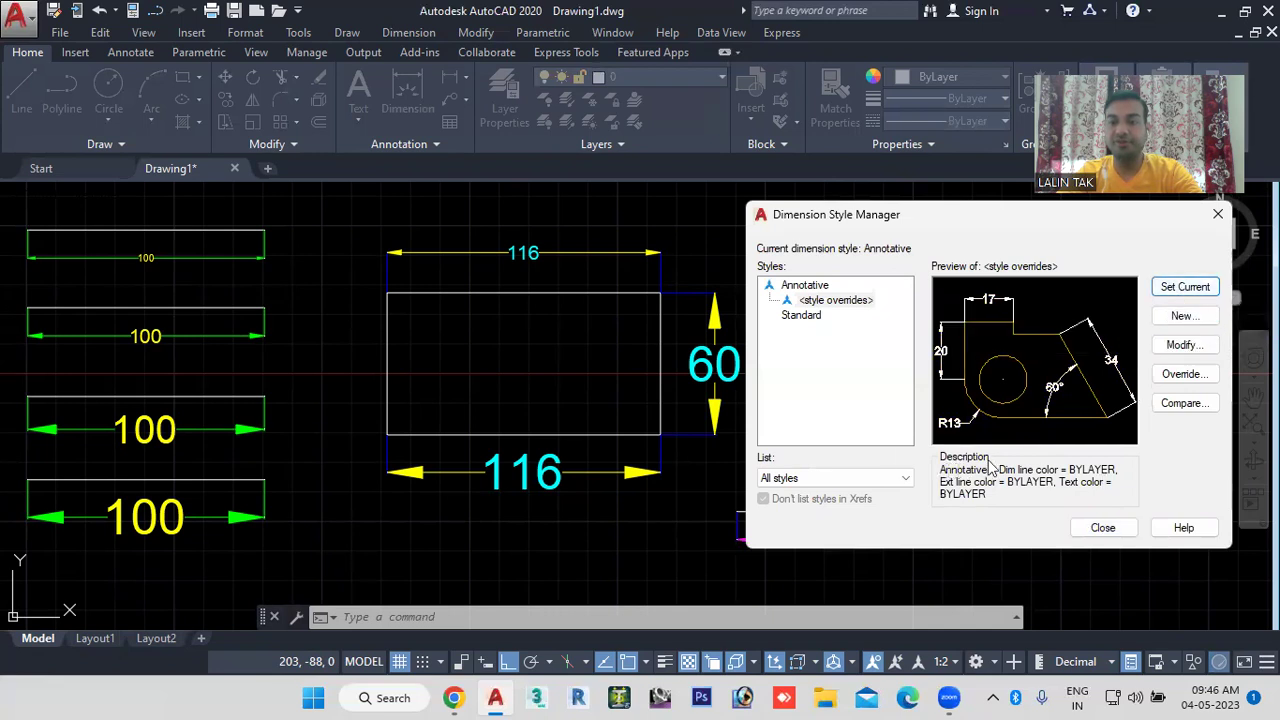
# Step: Close the Dimension Style Manager and draw a rectangle about 107 units wide above and to the left of the green-dimensioned lines
pyautogui.click(1103, 528)
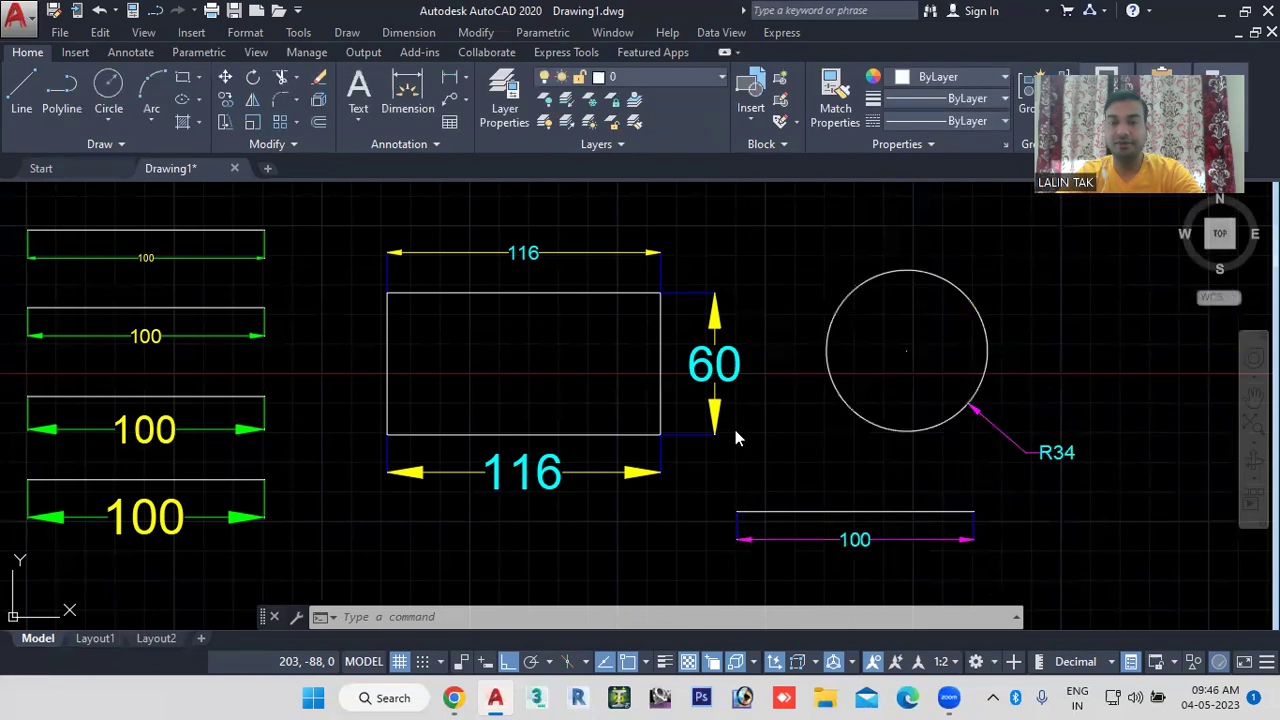
pyautogui.scroll(-4, 736, 429)
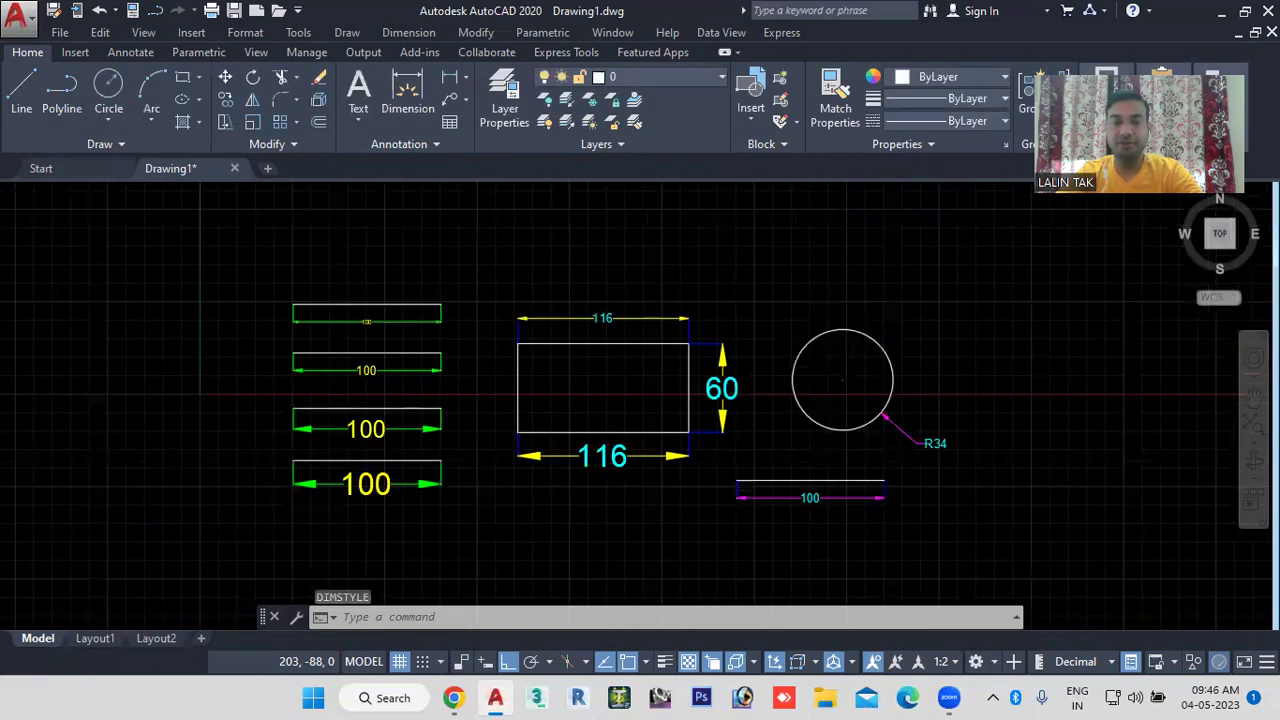
pyautogui.scroll(3, 640, 394)
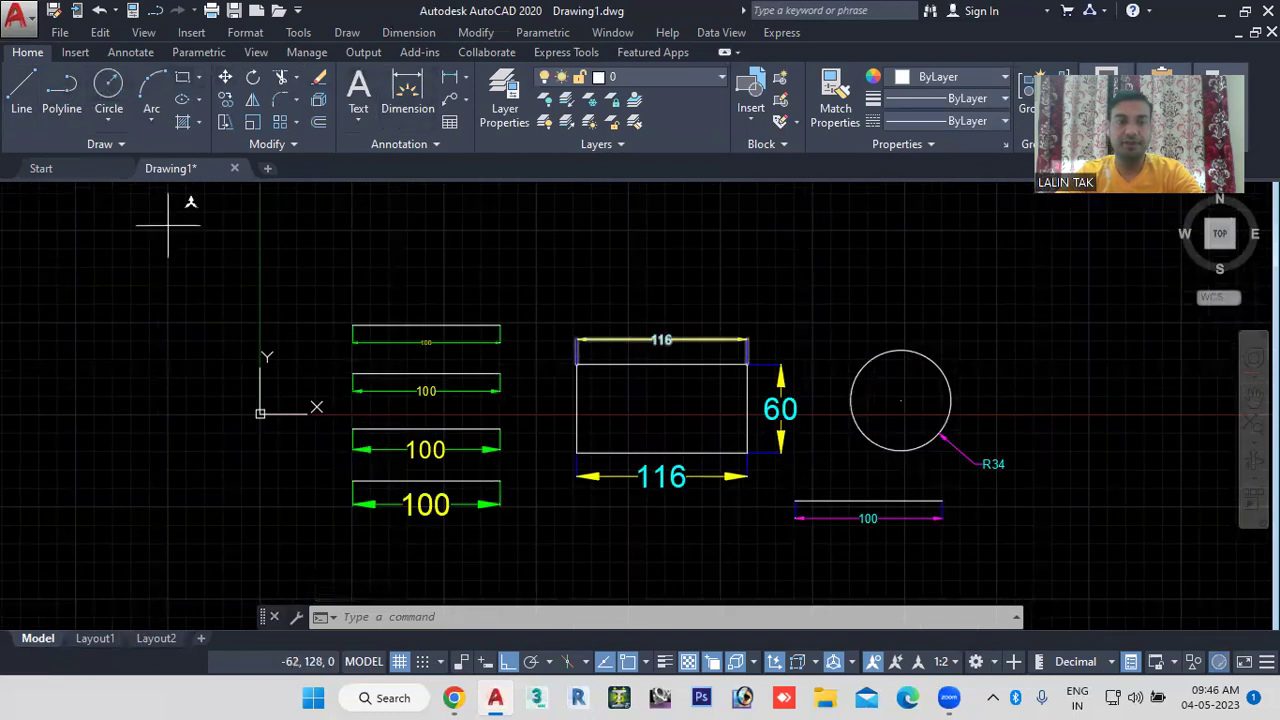
pyautogui.write('rec')
pyautogui.press('Return')
pyautogui.click(165, 255)
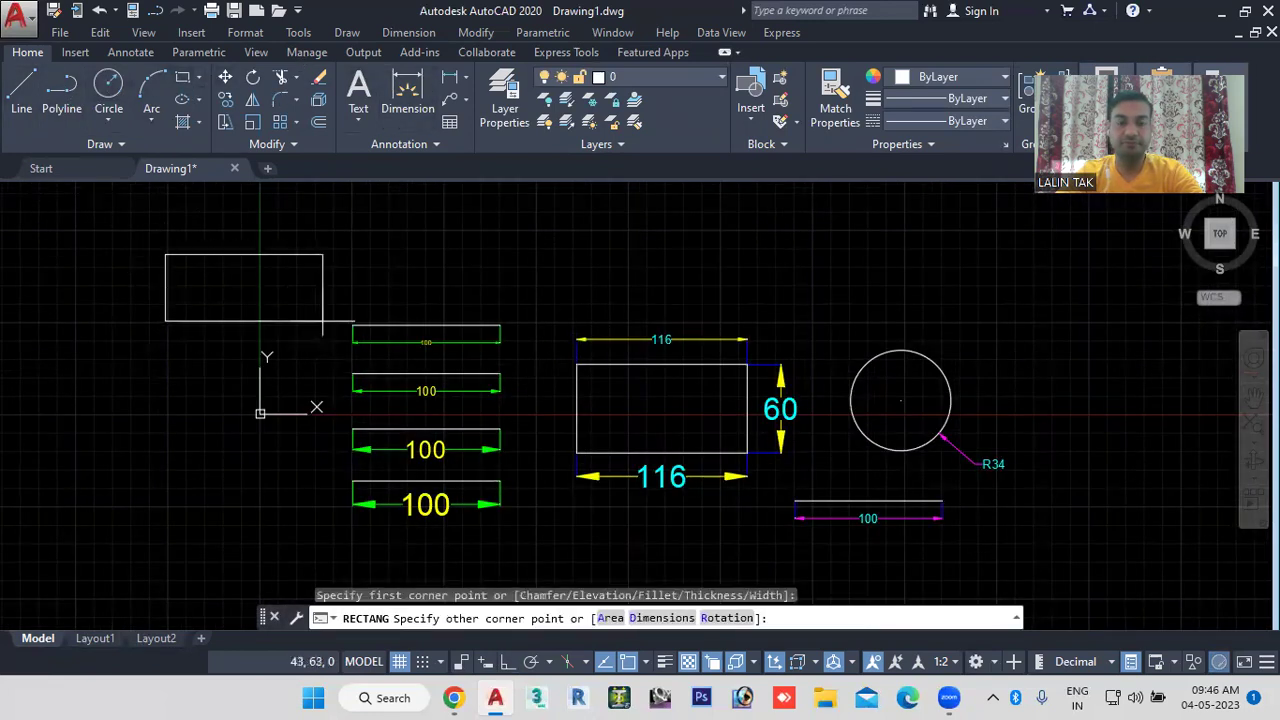
pyautogui.click(322, 321)
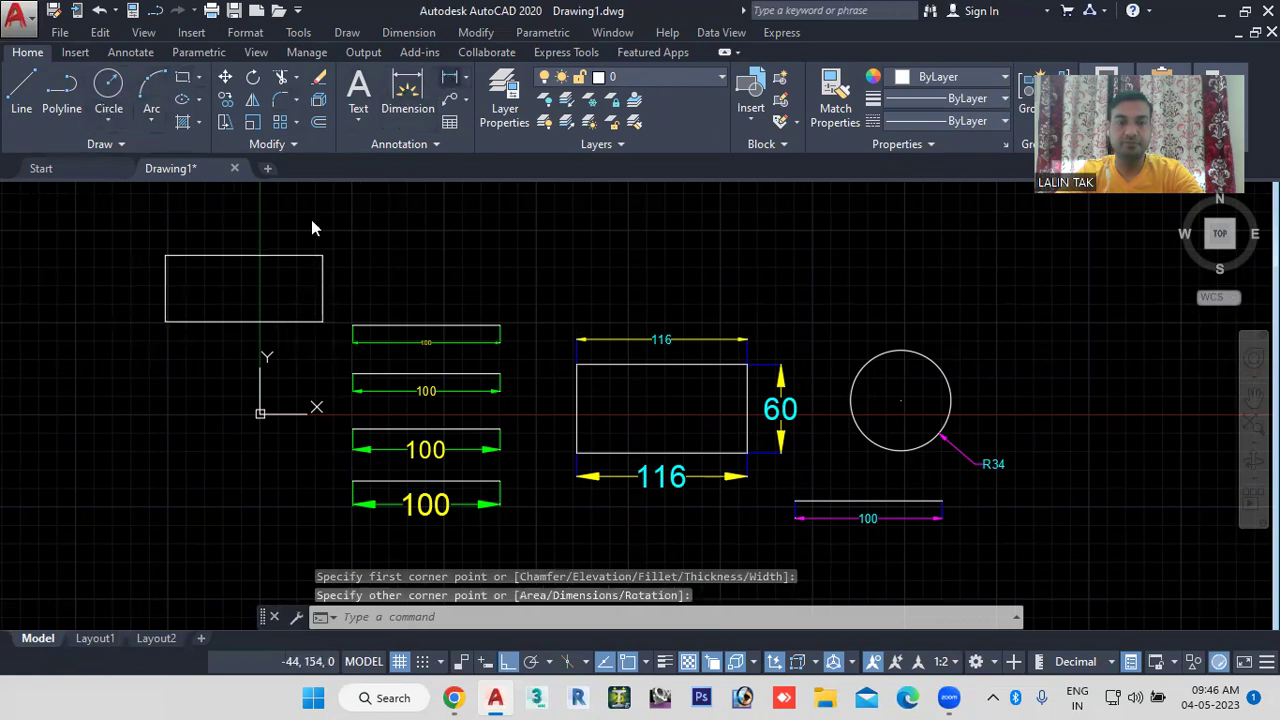
# Step: Add a linear dimension to the new rectangle's top edge, placing the dimension line just above it
pyautogui.click(165, 255)
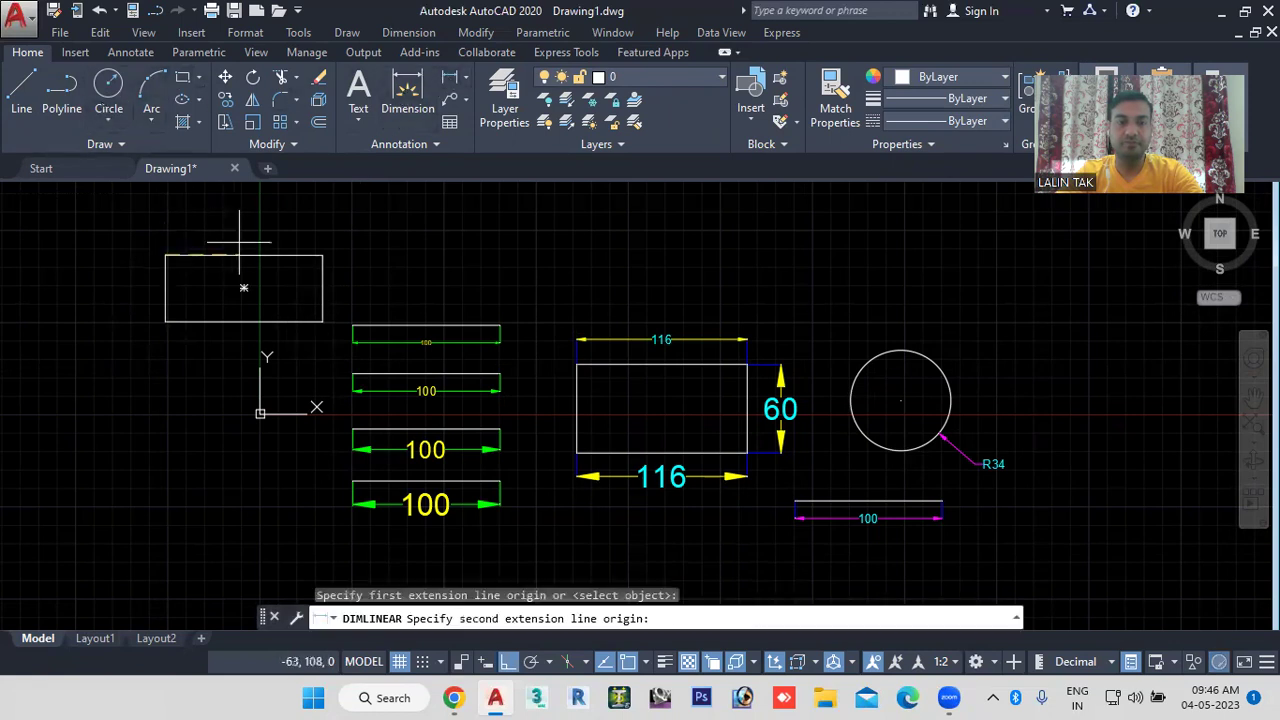
pyautogui.click(322, 255)
pyautogui.click(243, 231)
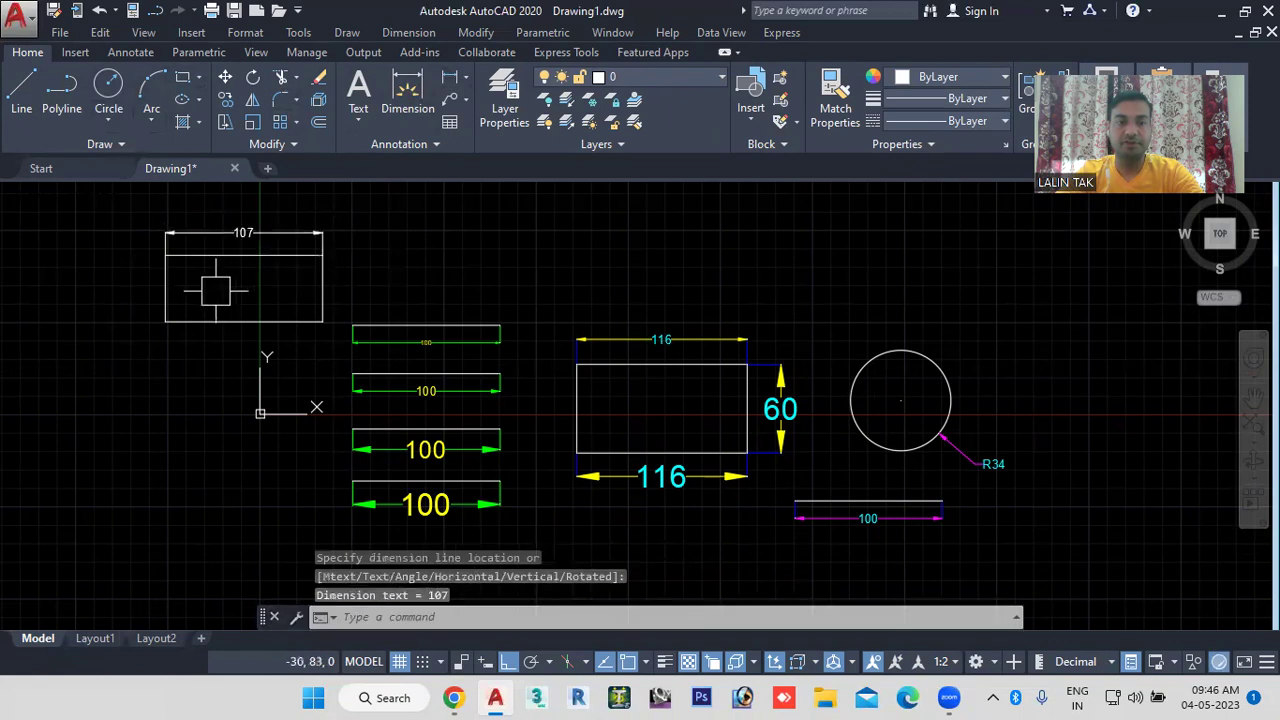
pyautogui.scroll(4, 215, 290)
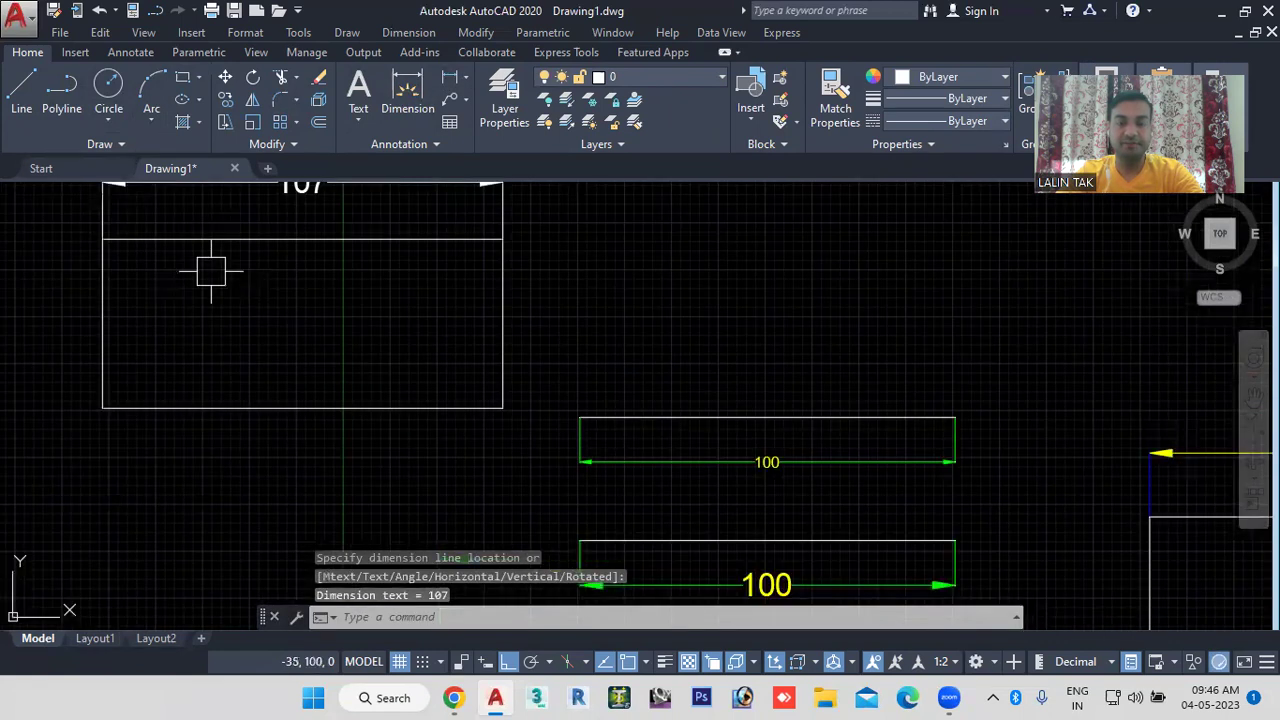
pyautogui.scroll(-1, 211, 271)
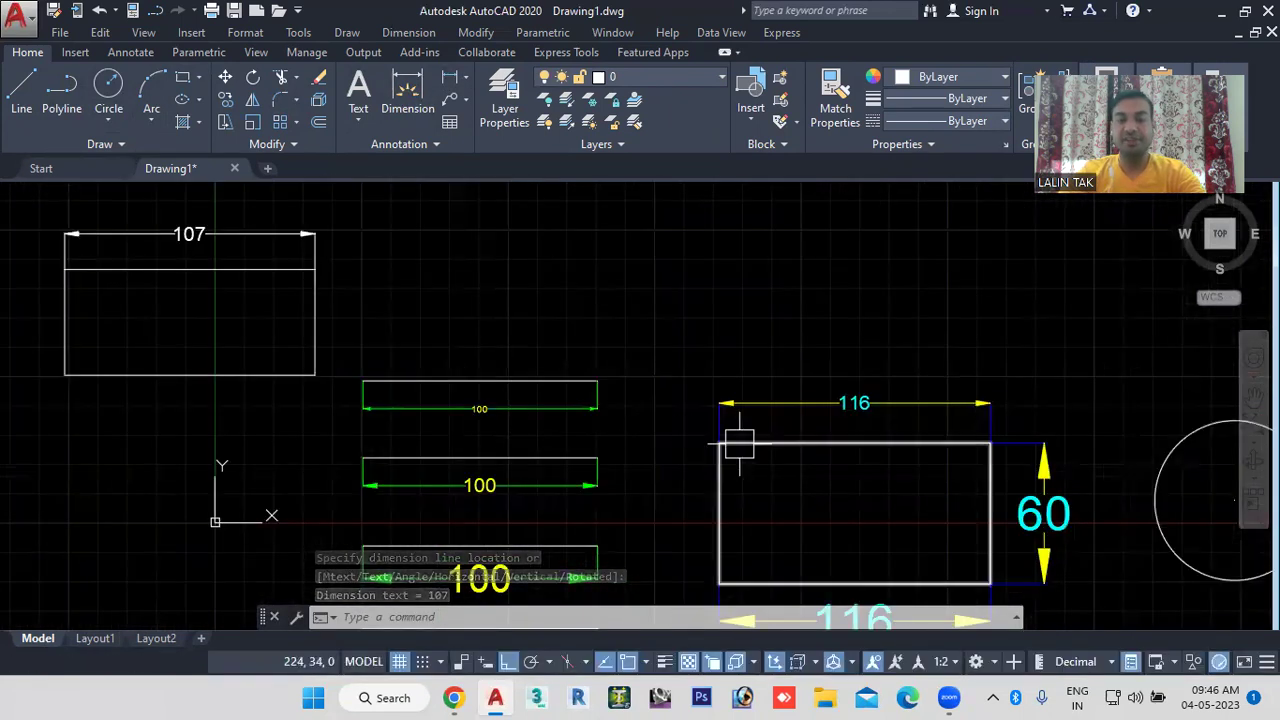
# Step: Modify the Annotative style overrides so that the dimension line and extension line colors are both Cyan
pyautogui.click(511, 619)
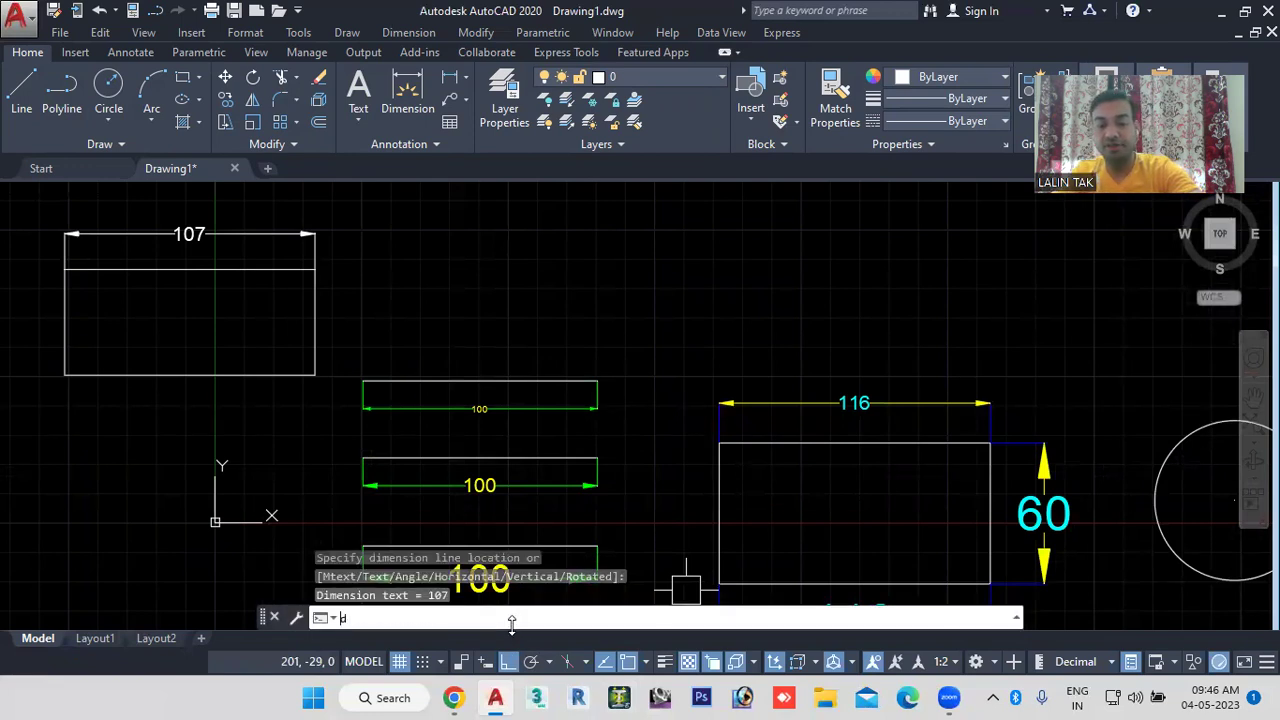
pyautogui.write('D')
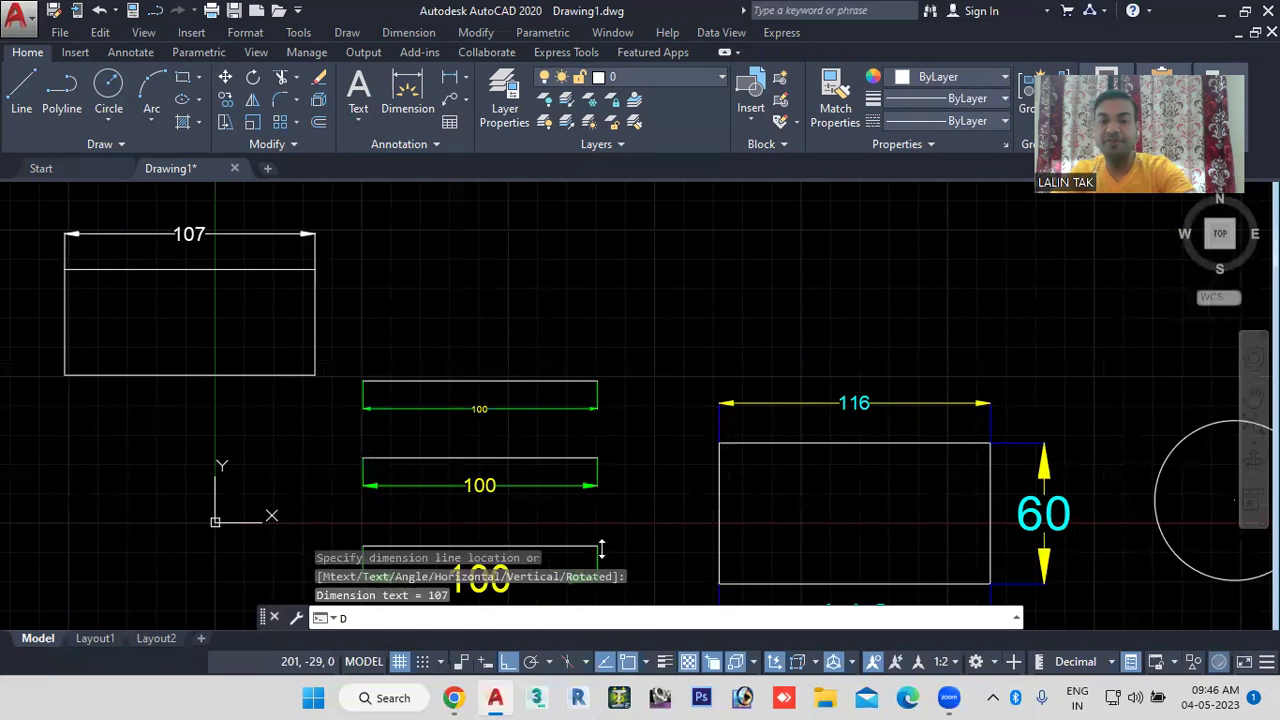
pyautogui.press('Return')
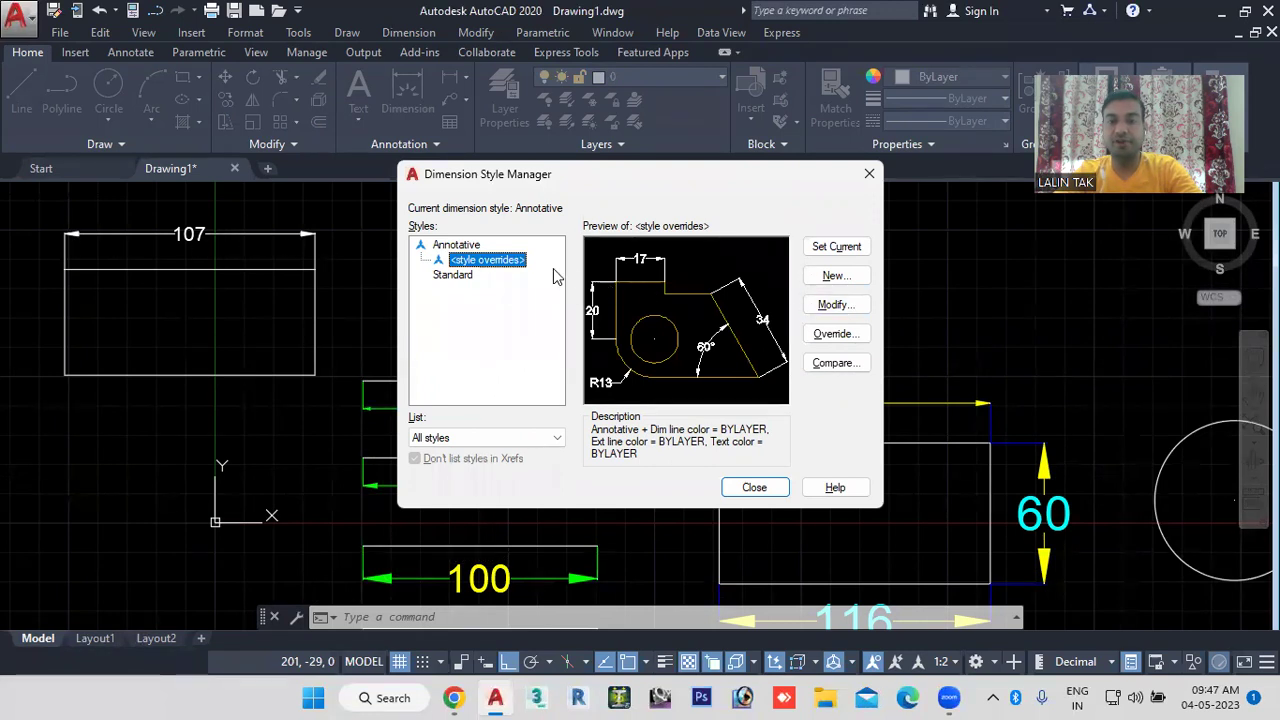
pyautogui.click(824, 305)
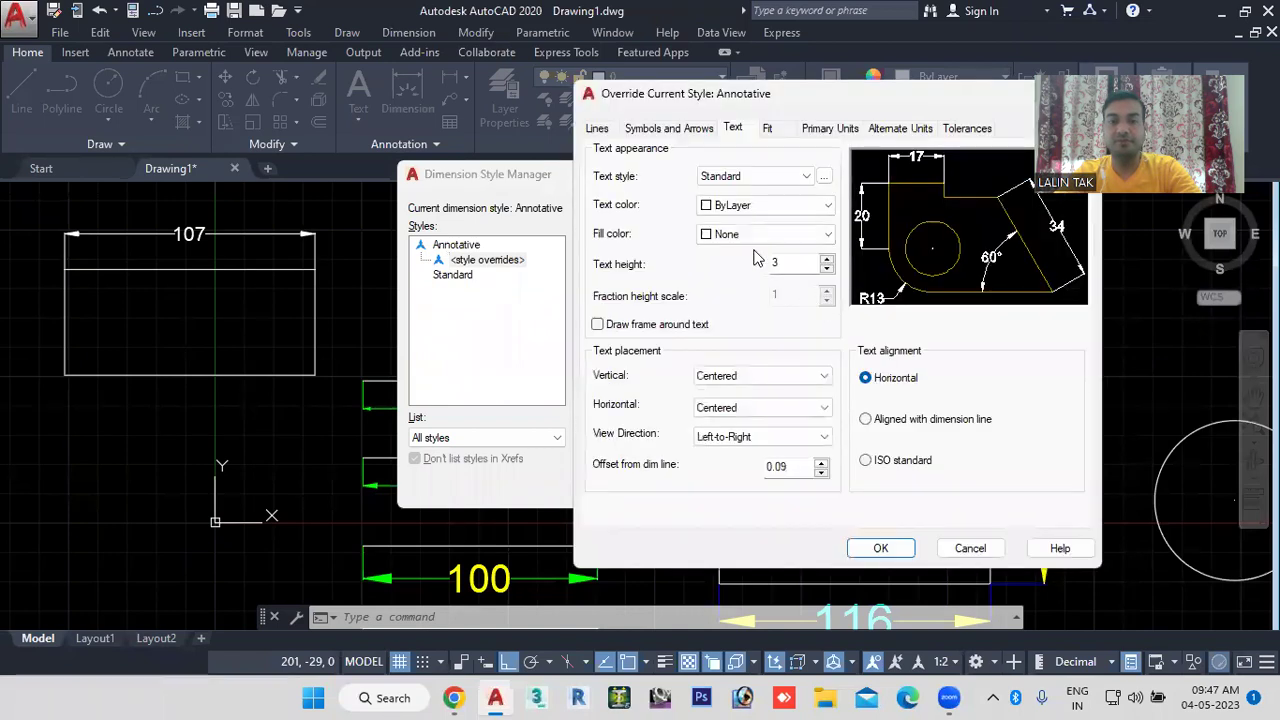
pyautogui.click(597, 129)
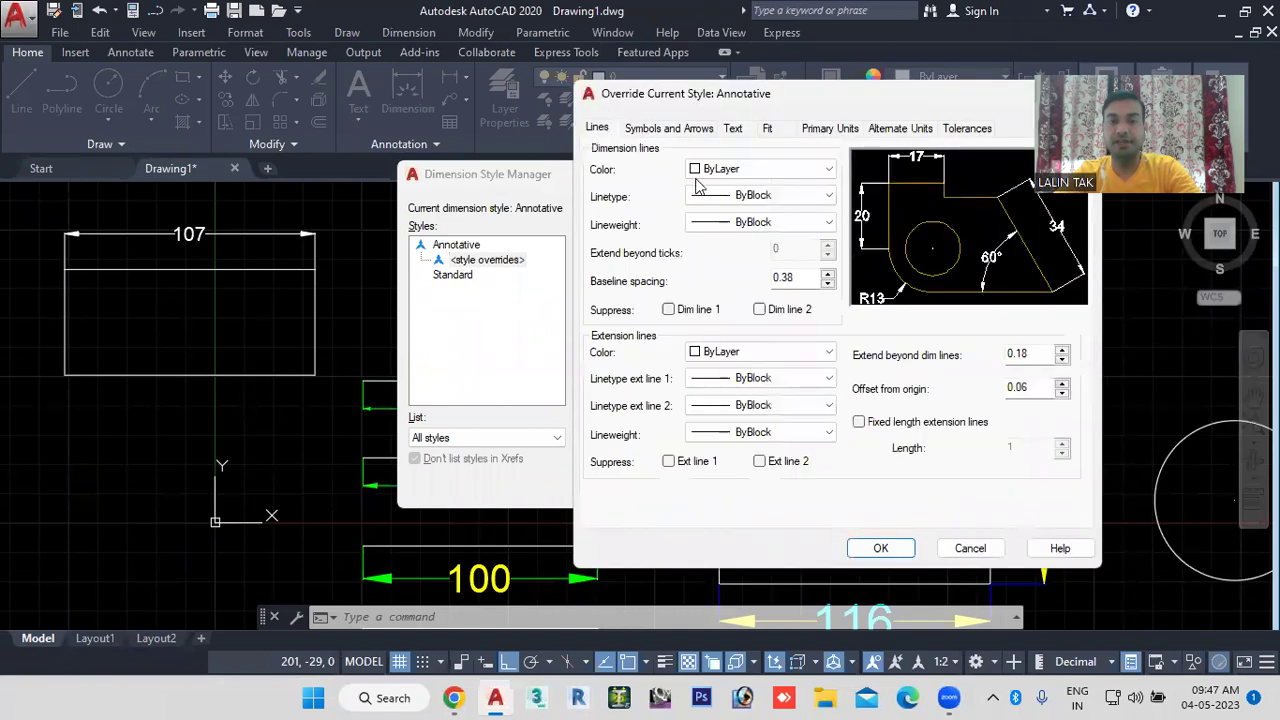
pyautogui.click(770, 169)
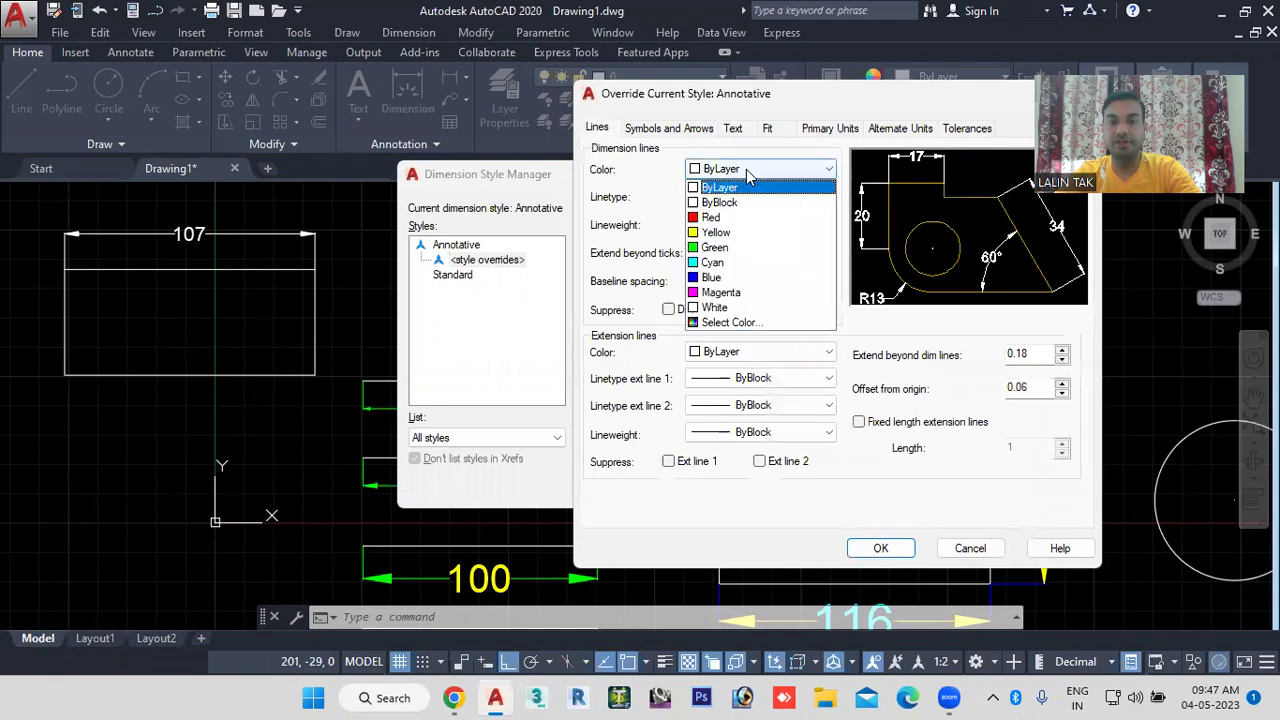
pyautogui.click(724, 262)
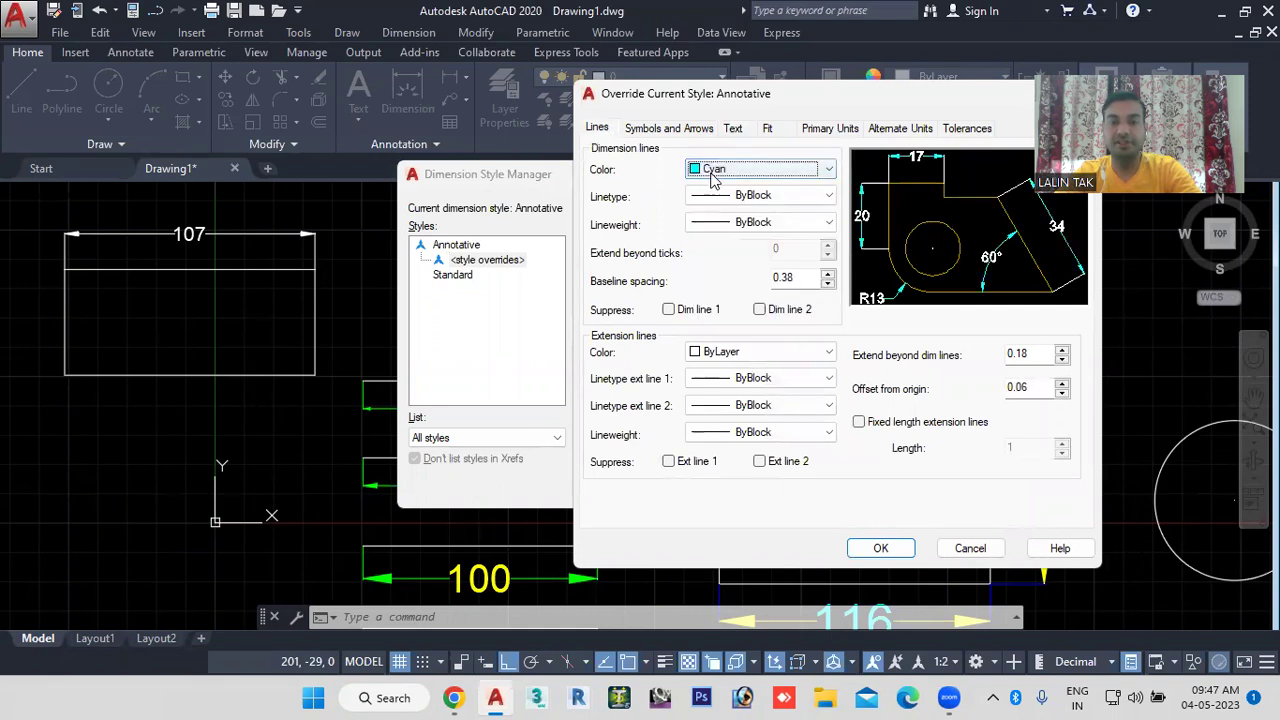
pyautogui.click(722, 352)
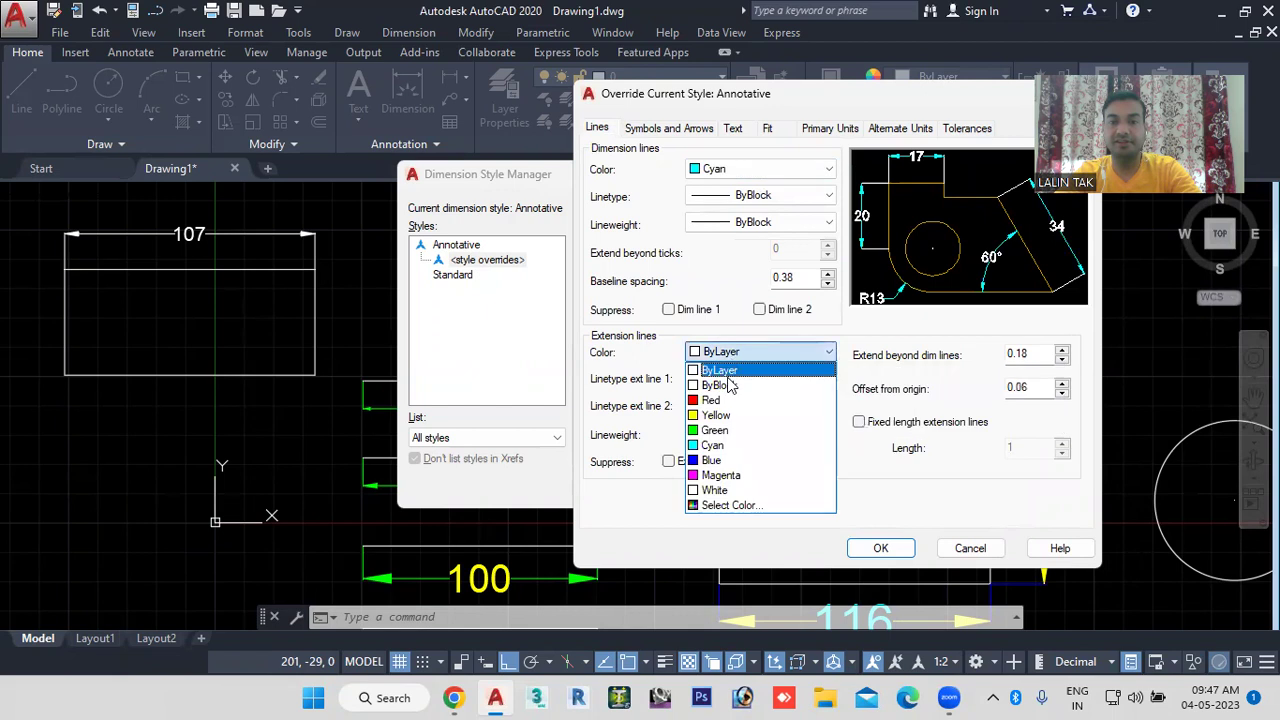
pyautogui.click(718, 445)
# Step: Set the override's text color to Cyan, accept the settings, make the style overrides current and close the Dimension Style Manager
pyautogui.click(732, 130)
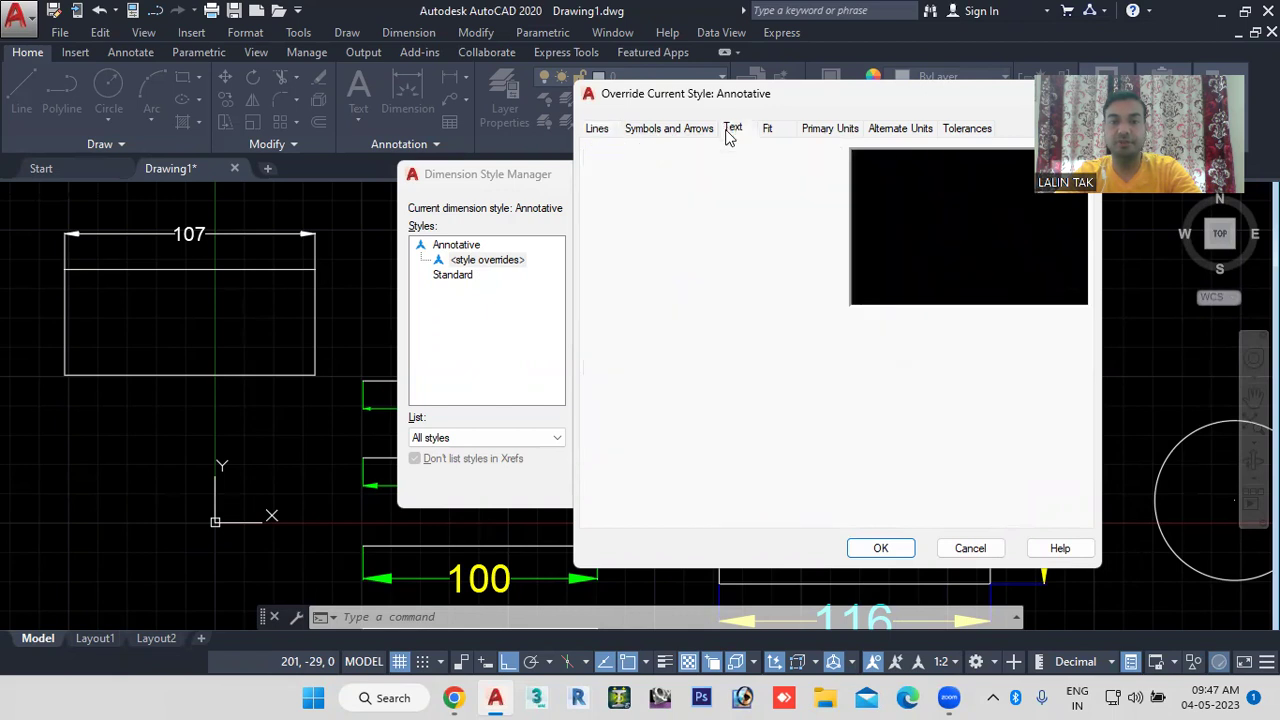
pyautogui.click(765, 205)
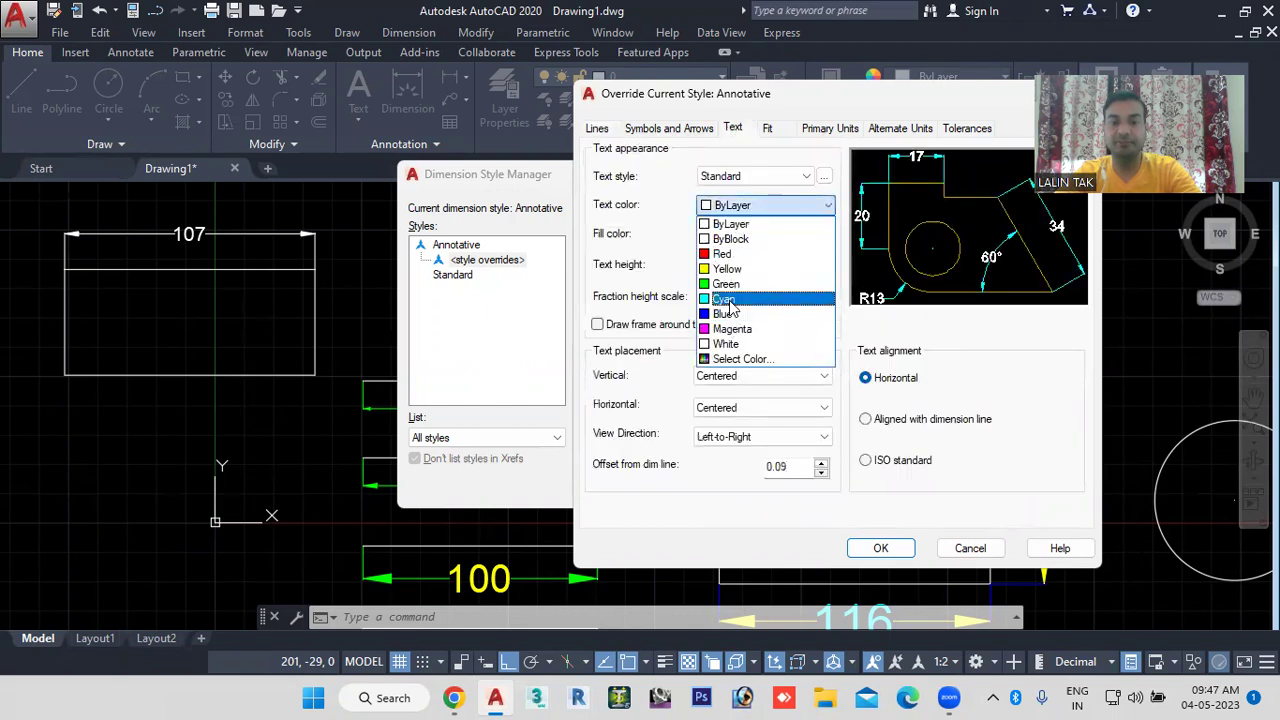
pyautogui.click(726, 300)
pyautogui.click(882, 546)
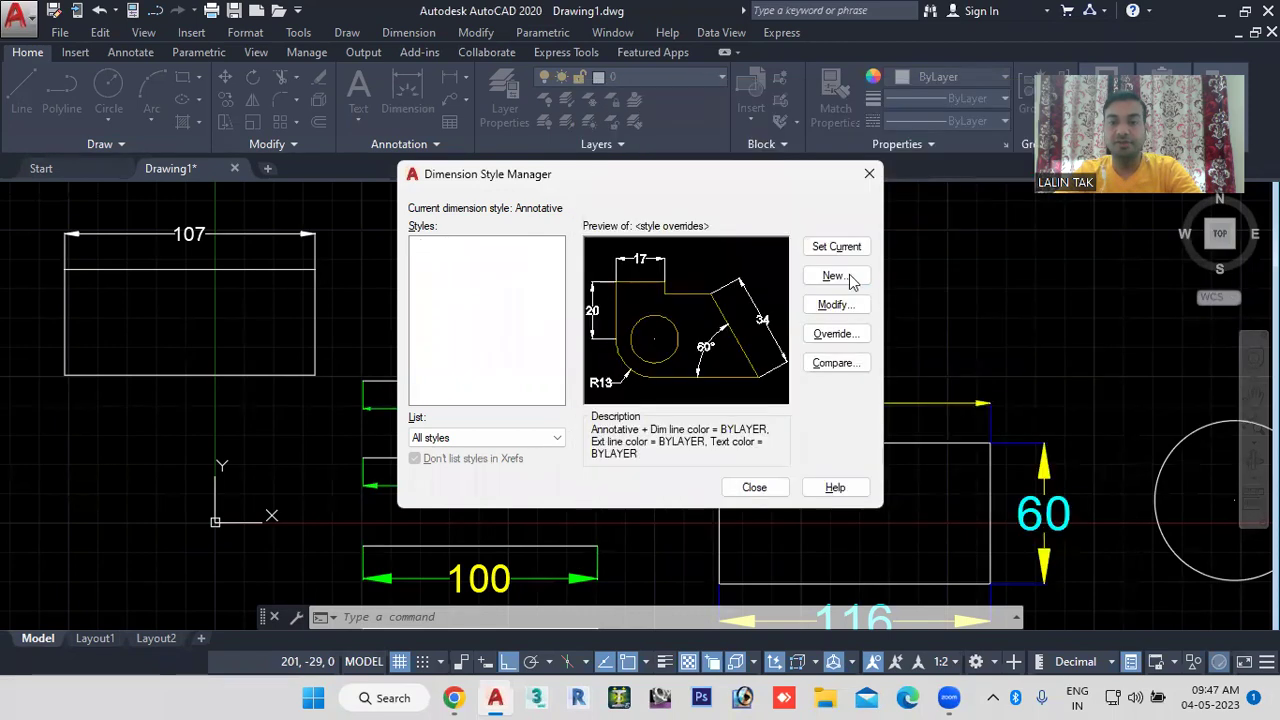
pyautogui.click(826, 247)
pyautogui.click(754, 487)
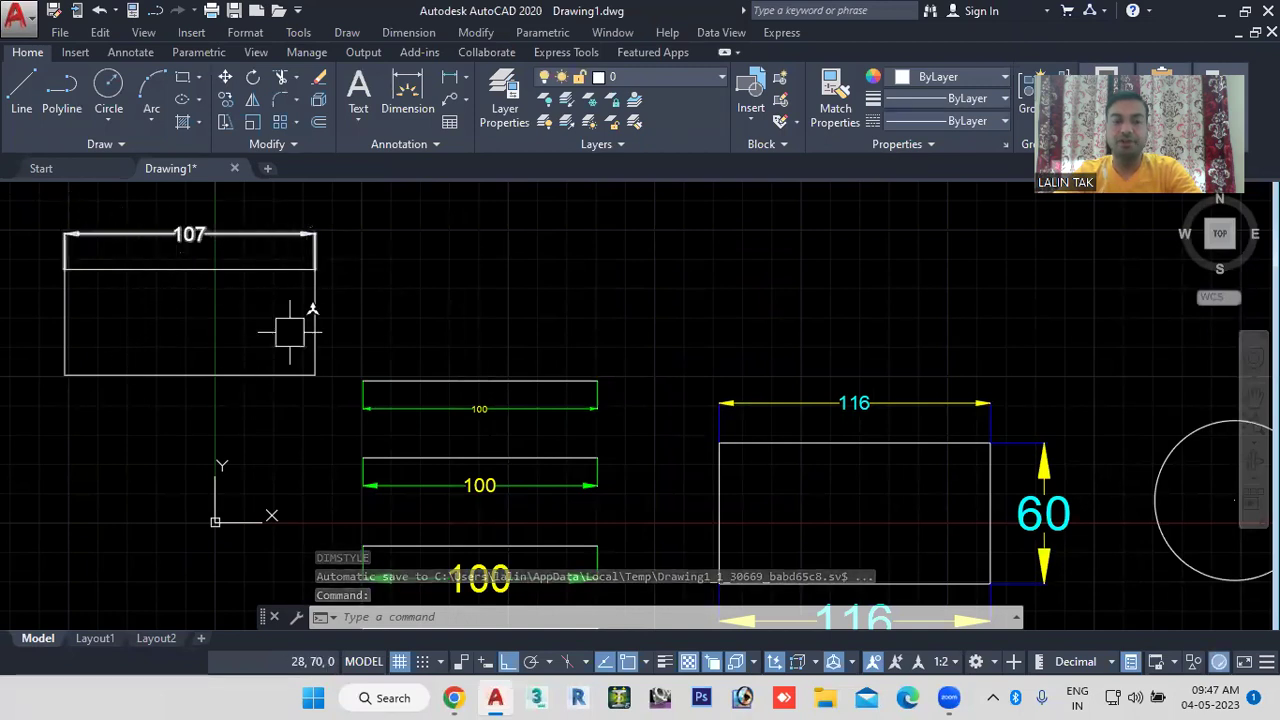
# Step: Draw a horizontal line about 143 units long above the green-dimensioned lines and place a linear dimension below it
pyautogui.click(24, 84)
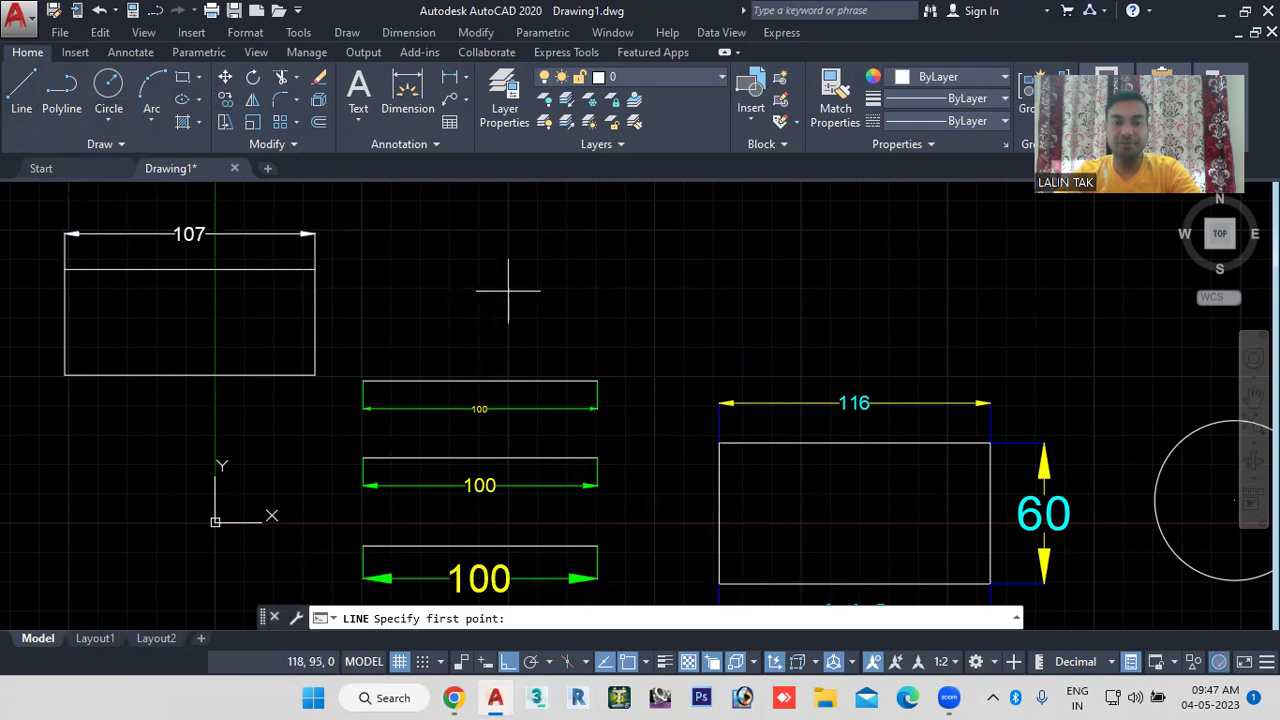
pyautogui.click(457, 282)
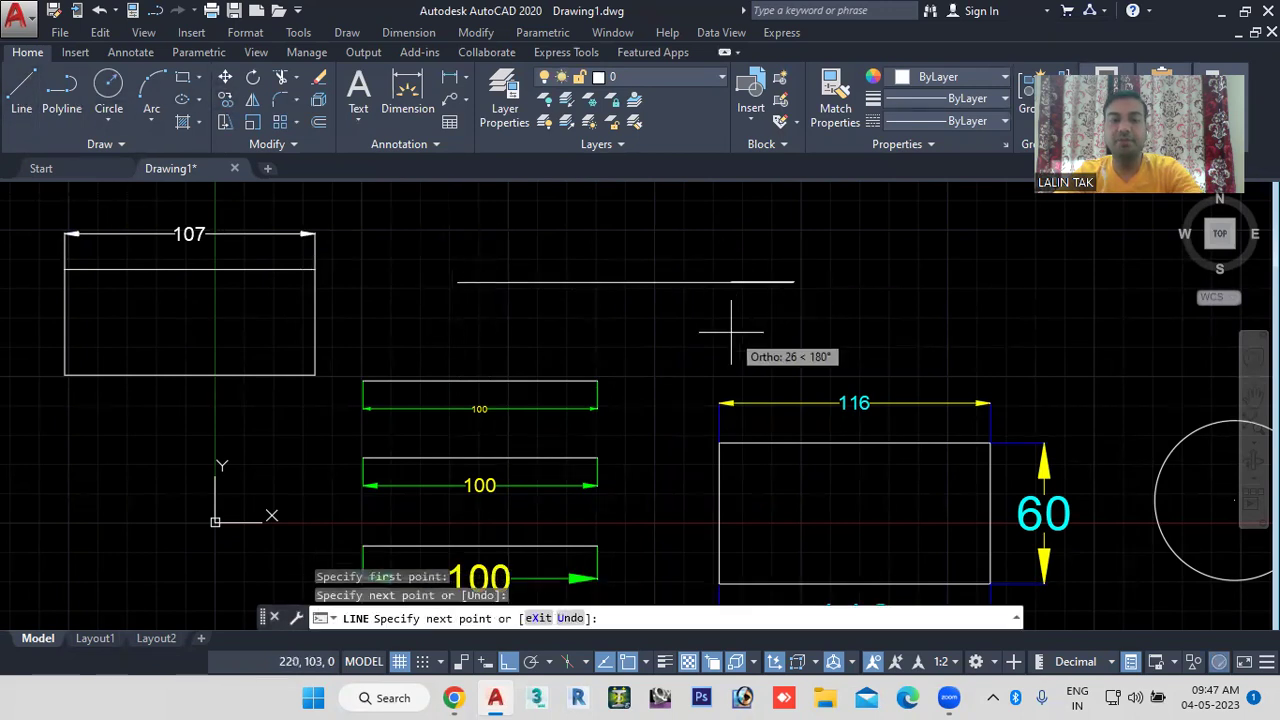
pyautogui.press('Escape')
pyautogui.click(449, 80)
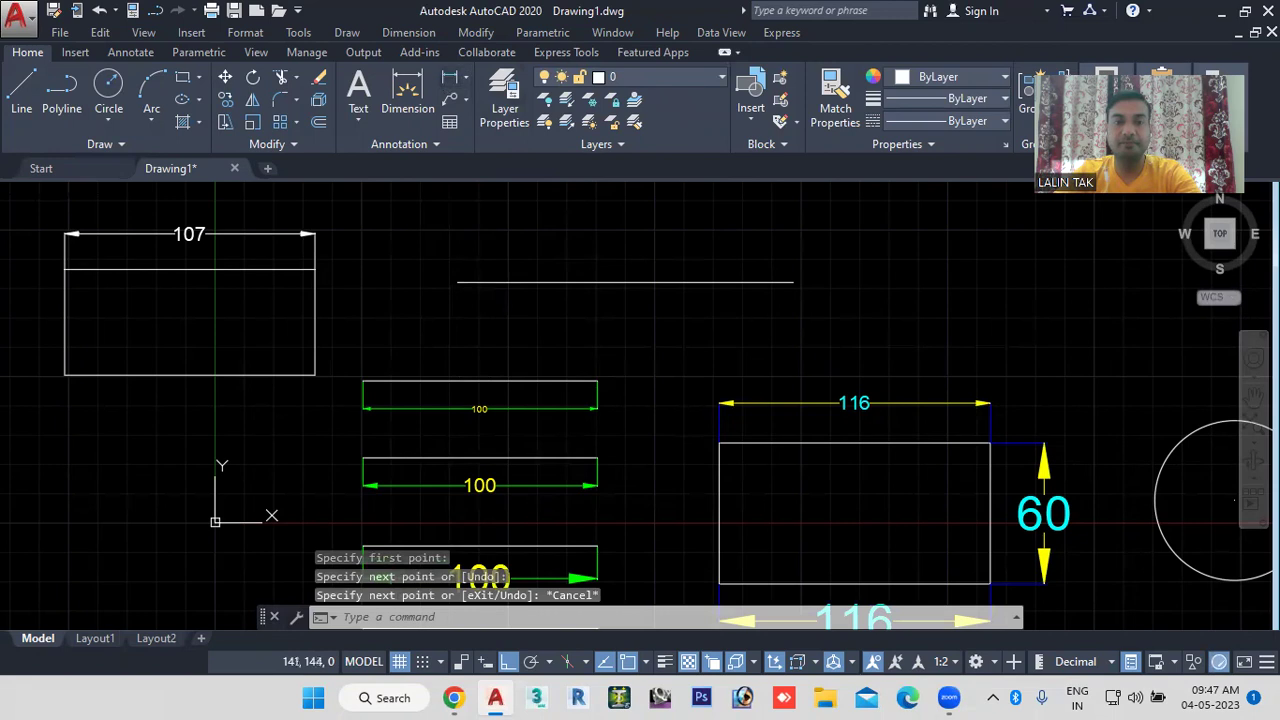
pyautogui.click(617, 289)
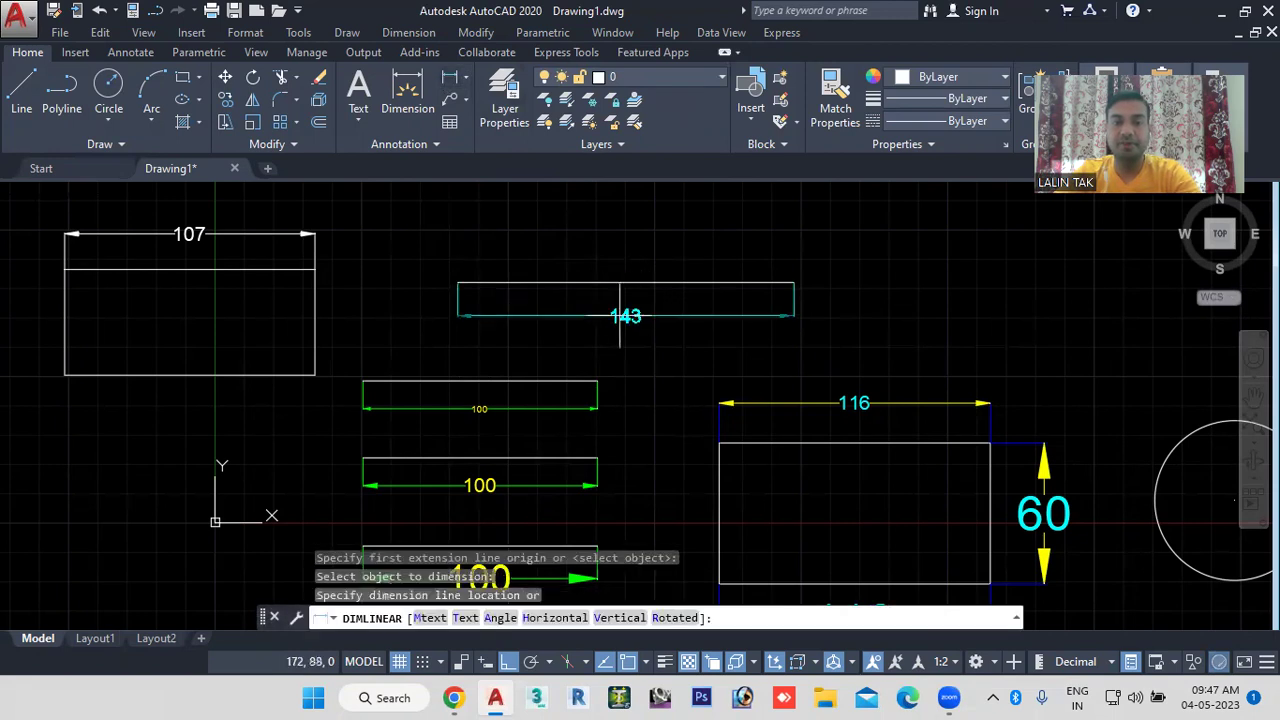
pyautogui.click(620, 321)
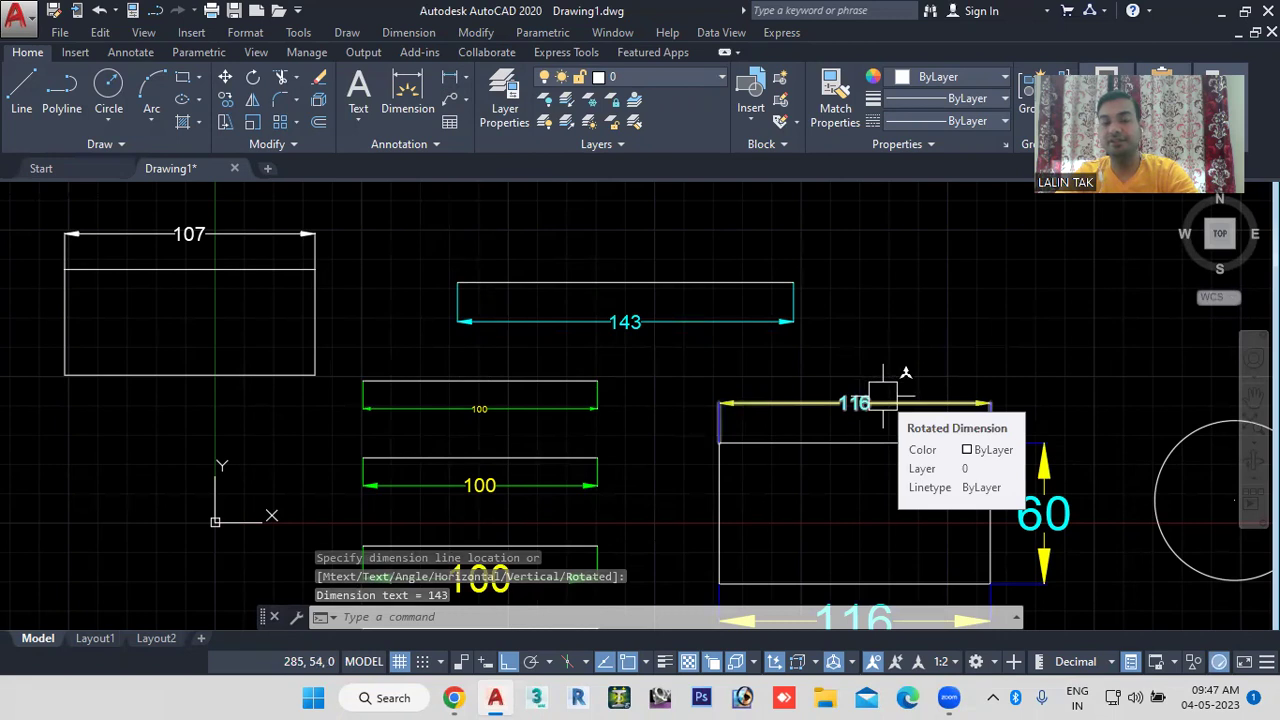
# Step: Compare the previews of the Annotative and Standard dimension styles and set Standard current, discarding the style overrides
pyautogui.click(597, 618)
pyautogui.write('d')
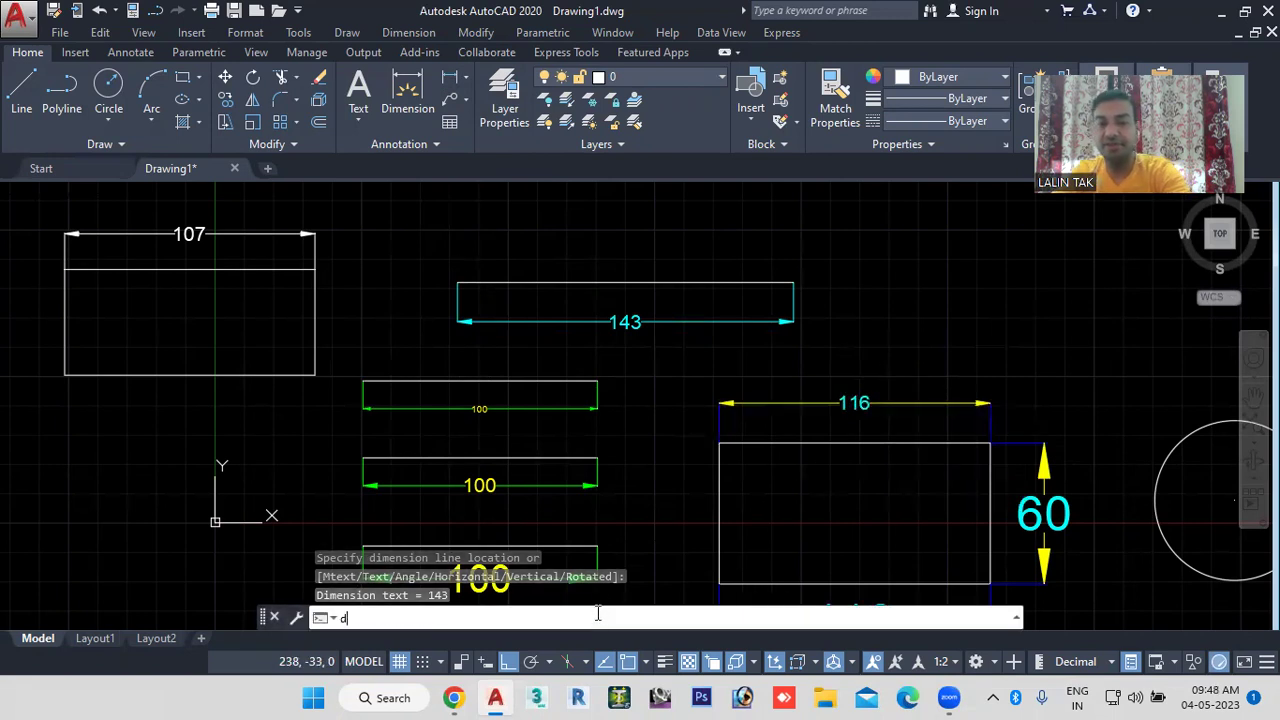
pyautogui.press('Return')
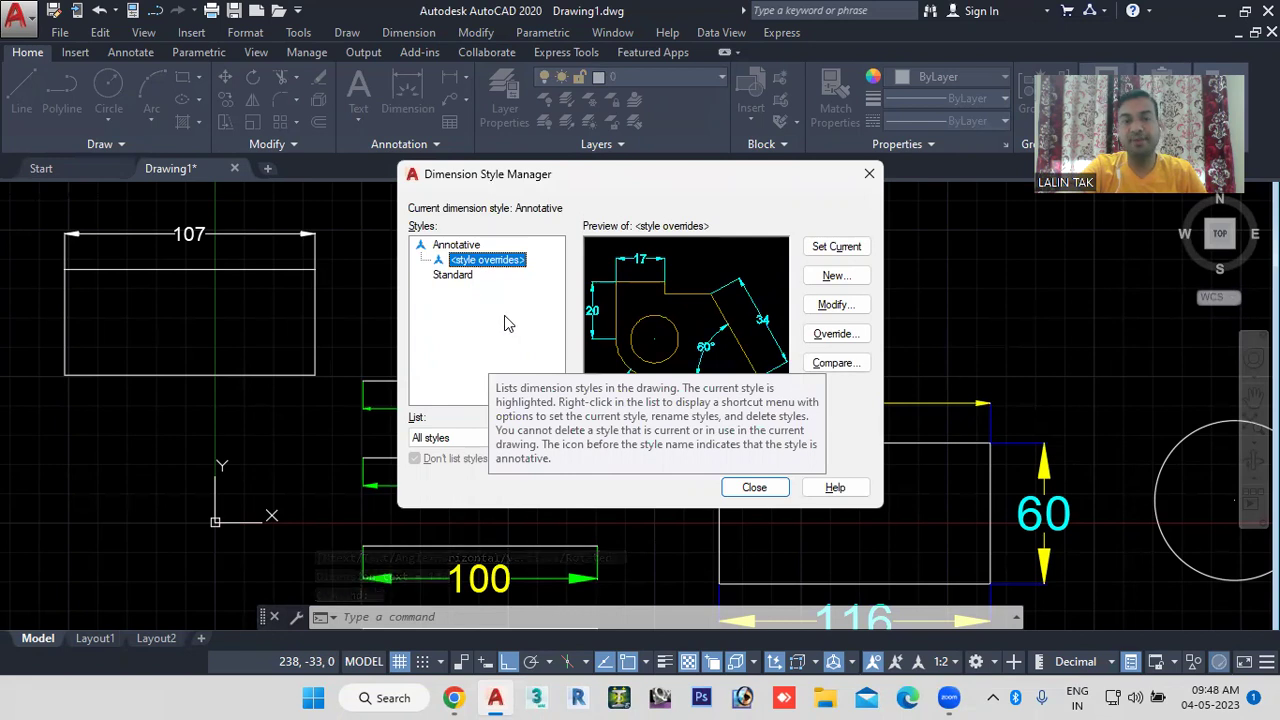
pyautogui.click(458, 245)
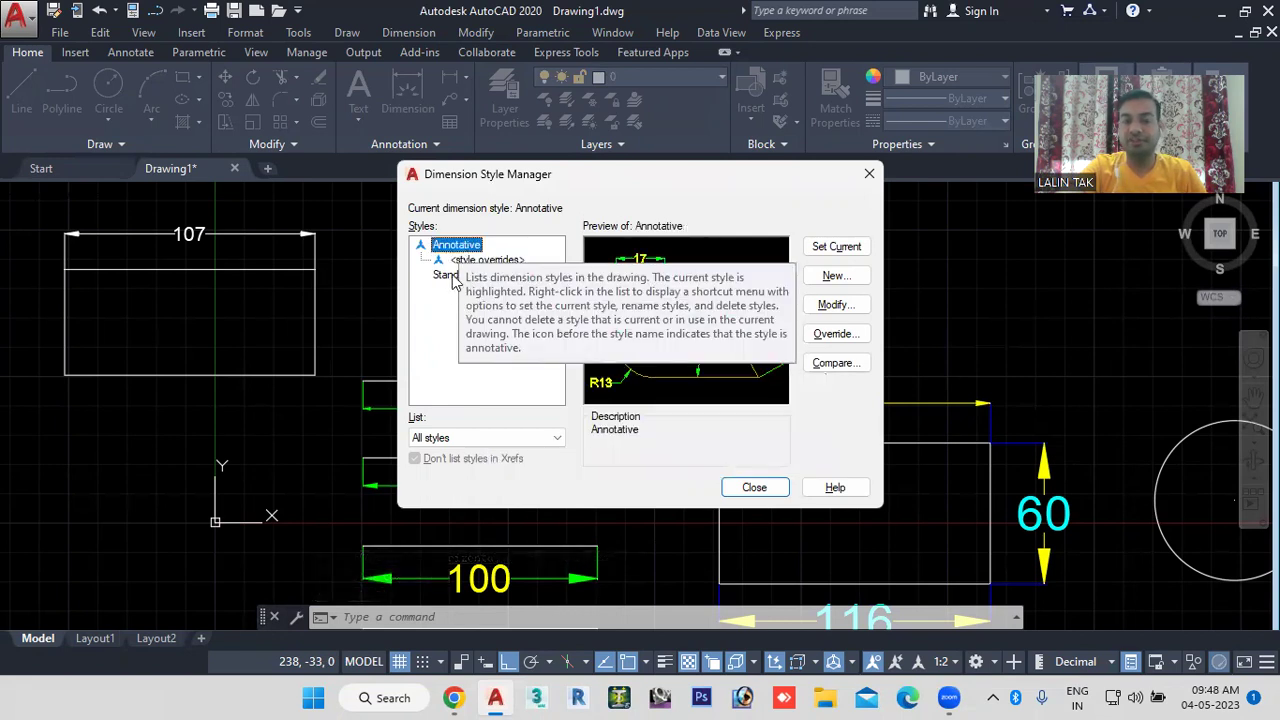
pyautogui.click(442, 277)
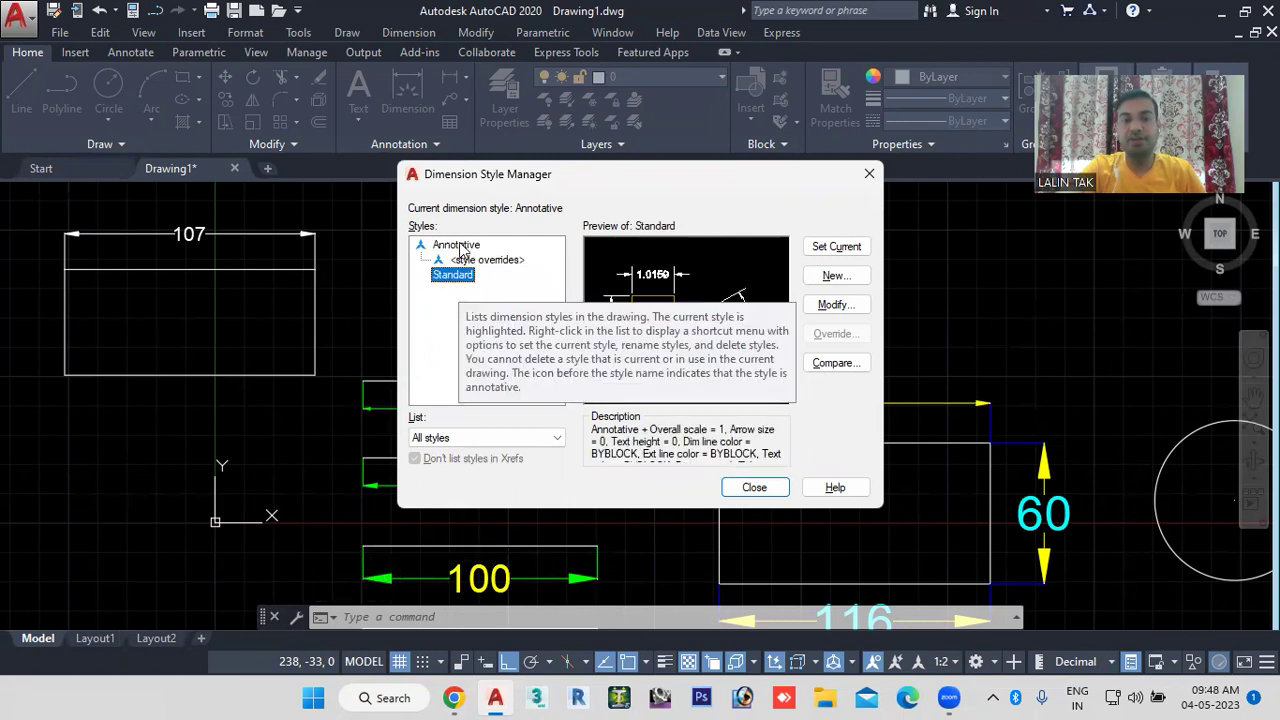
pyautogui.click(458, 245)
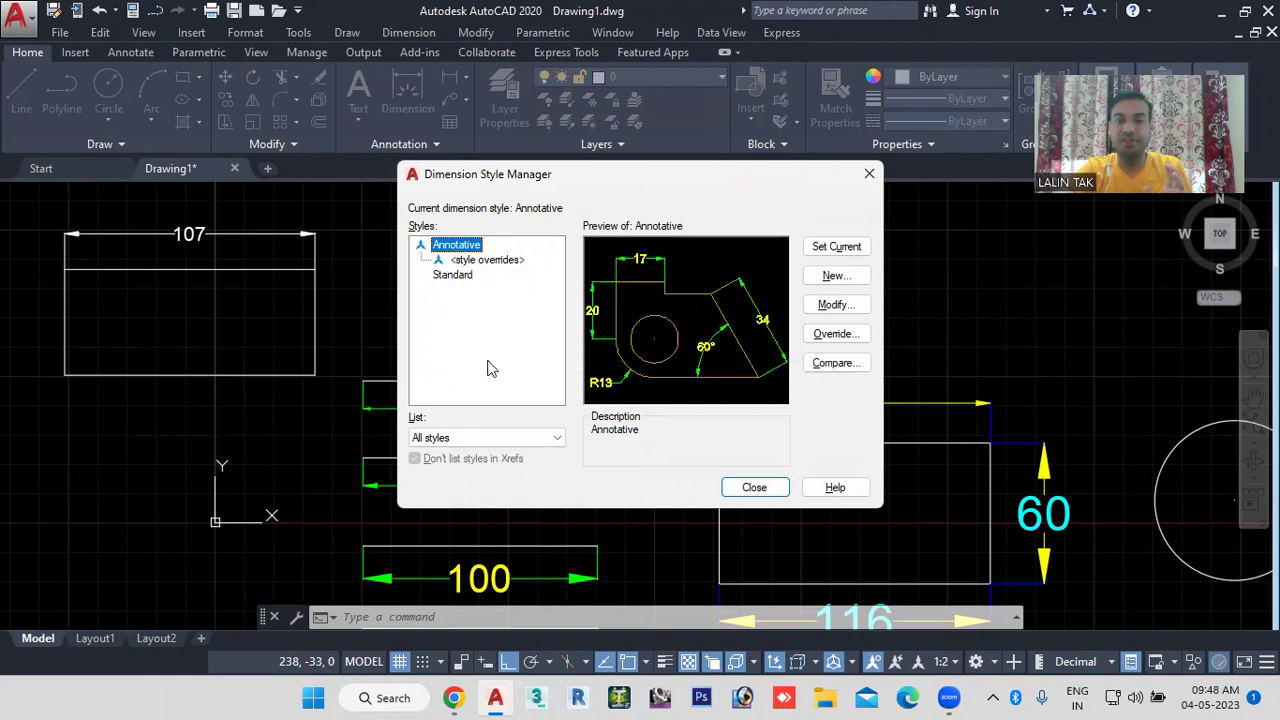
pyautogui.click(455, 276)
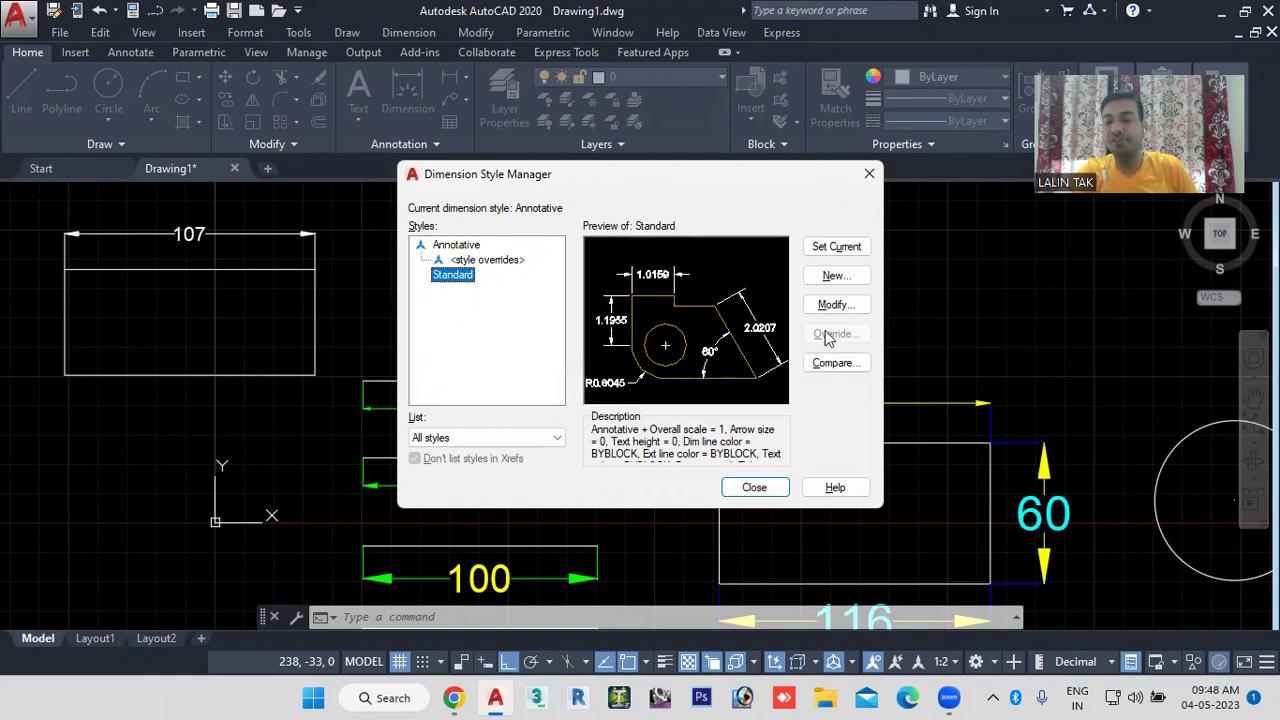
pyautogui.click(831, 250)
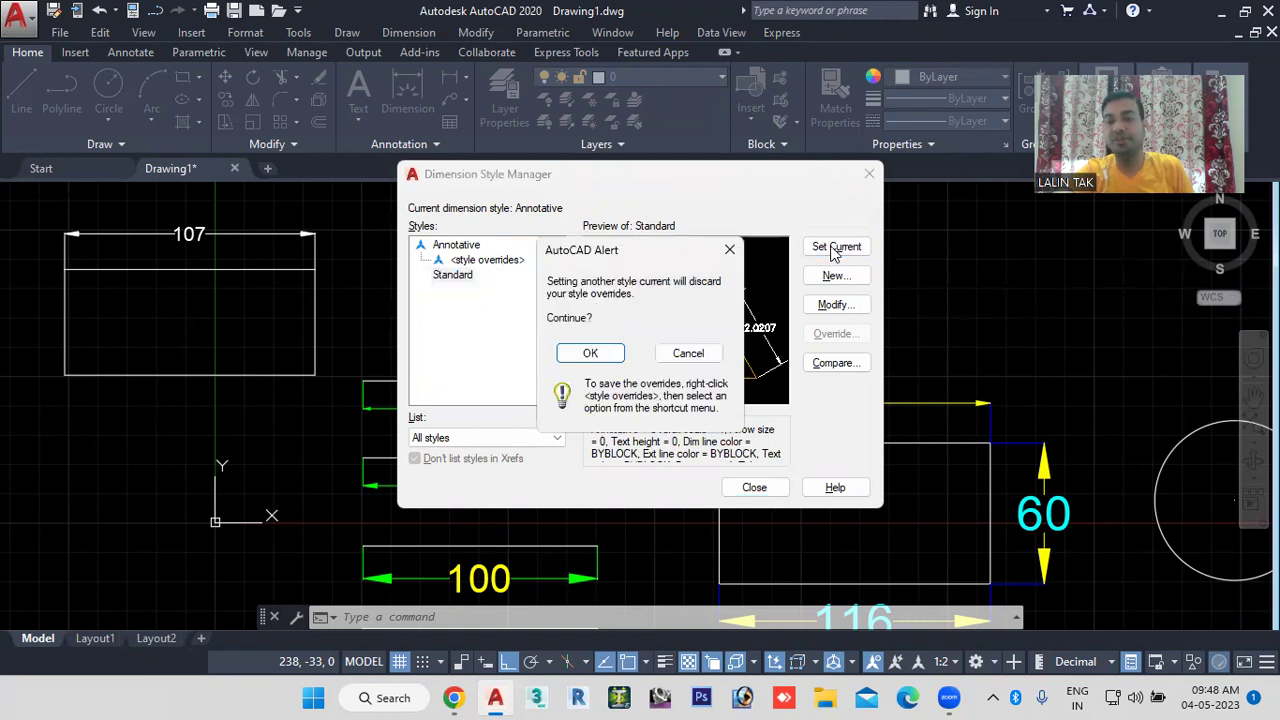
pyautogui.click(590, 354)
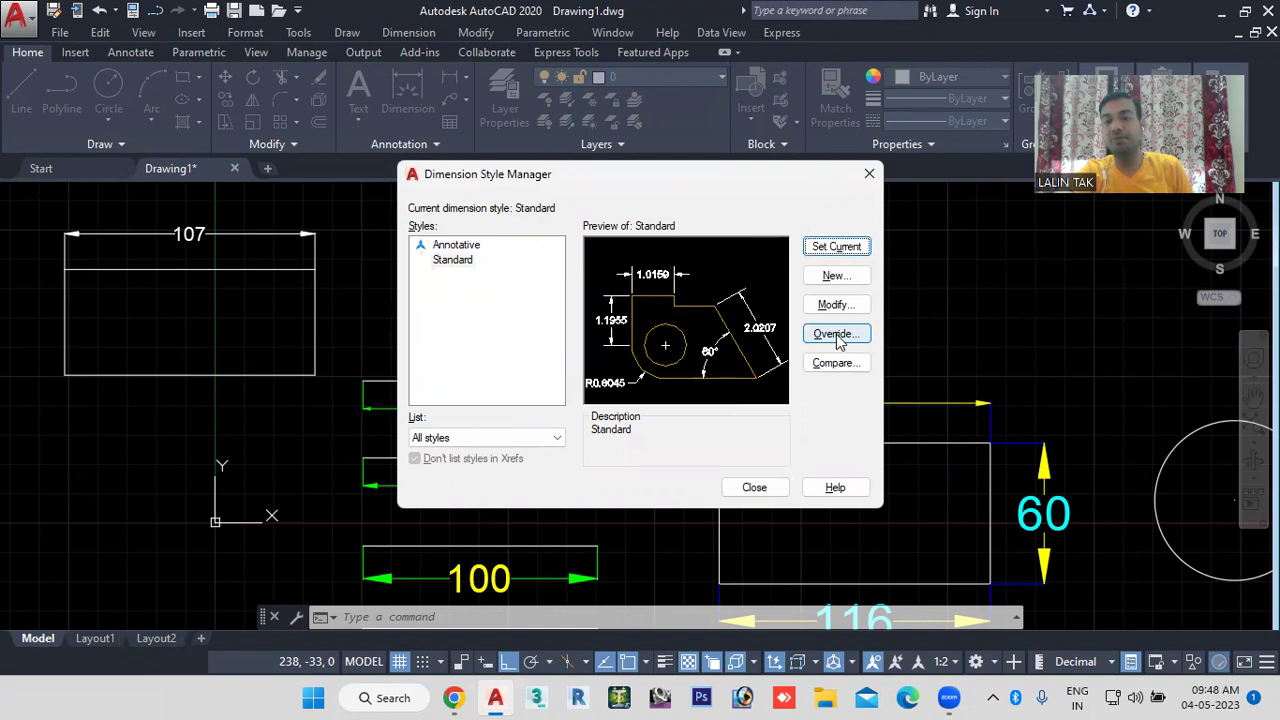
pyautogui.click(455, 262)
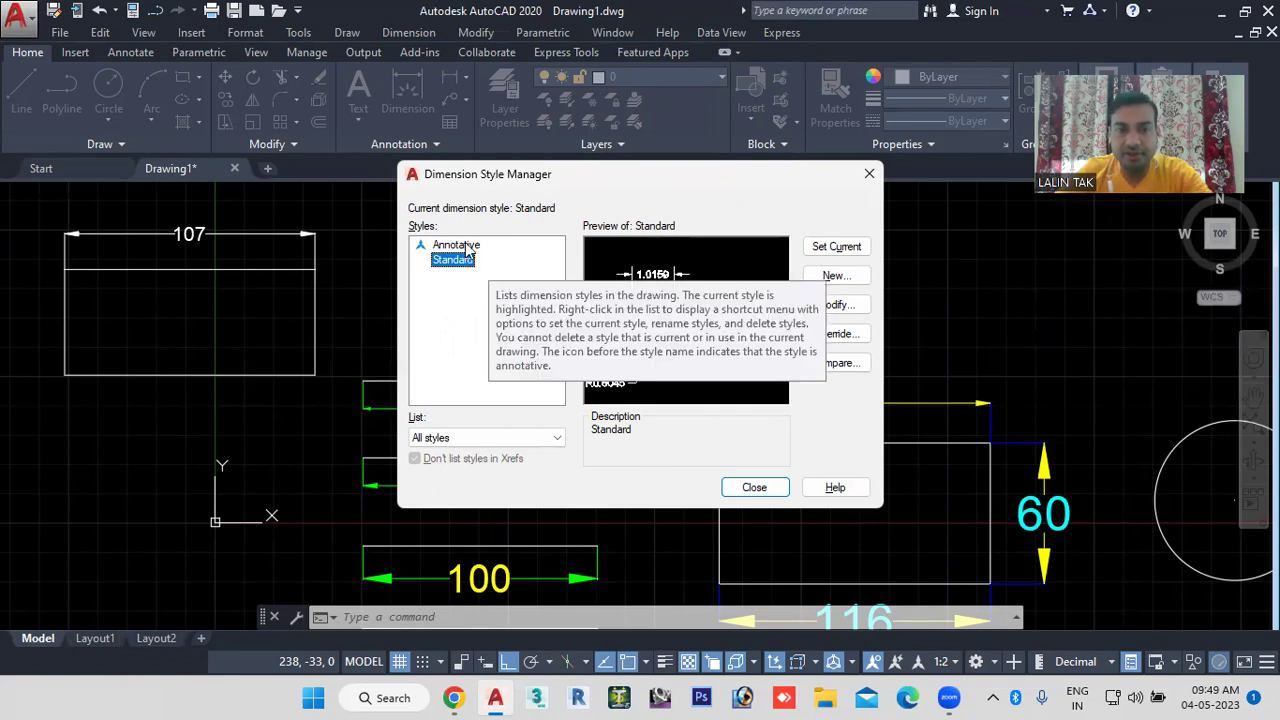
# Step: Compare the Standard dimension style with Annotative, review the listed differences and close the comparison
pyautogui.click(840, 366)
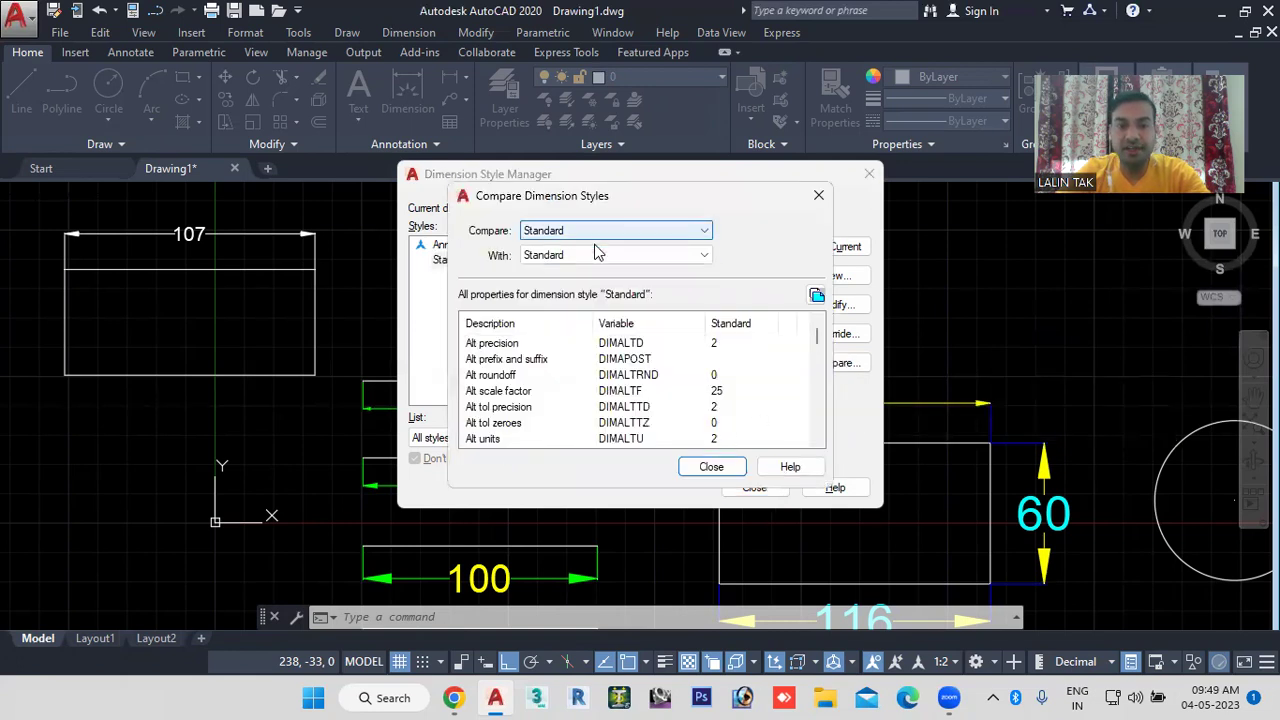
pyautogui.click(700, 255)
pyautogui.click(576, 285)
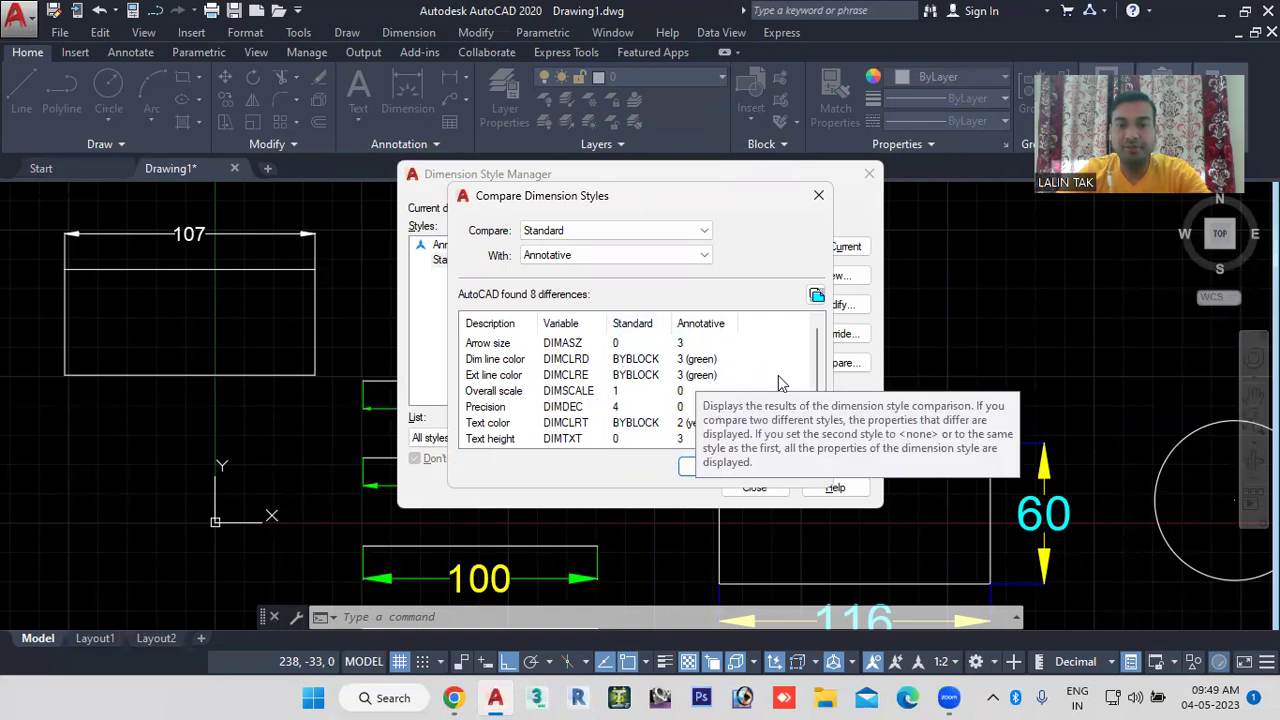
pyautogui.scroll(-1, 781, 383)
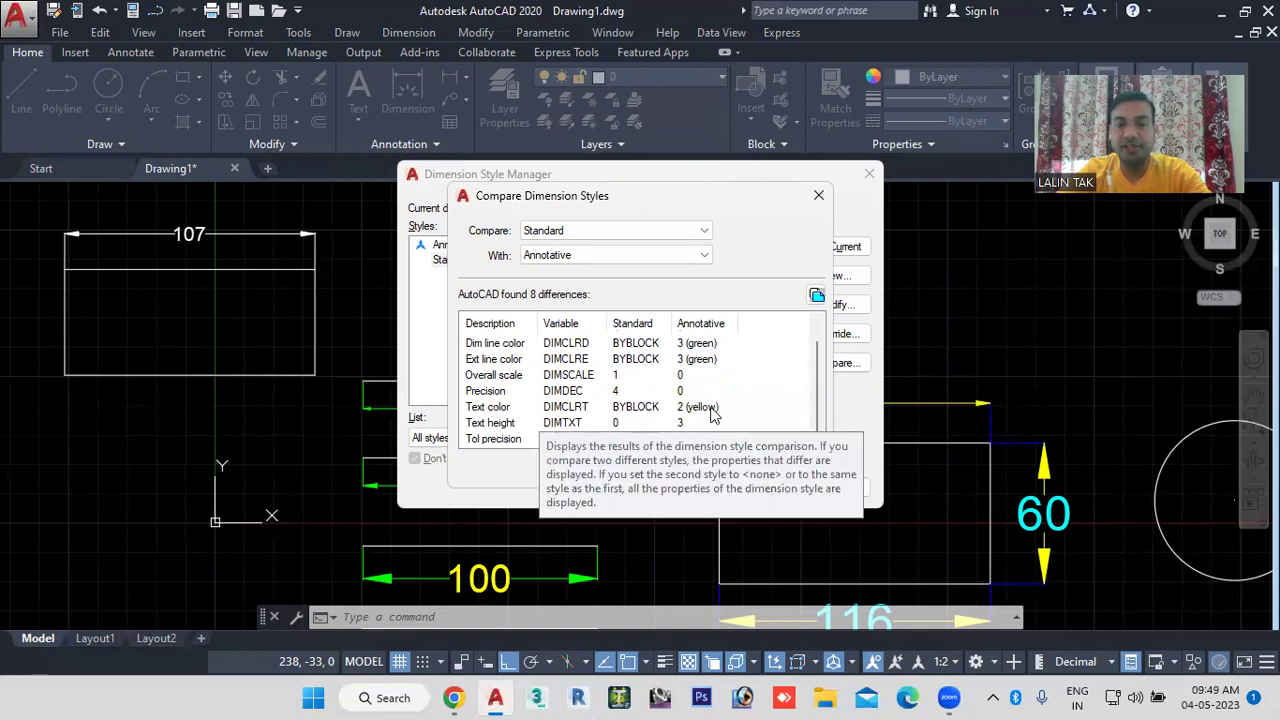
pyautogui.click(818, 195)
# Step: Start an override of the current Standard dimension style and set its text color to Red
pyautogui.click(836, 337)
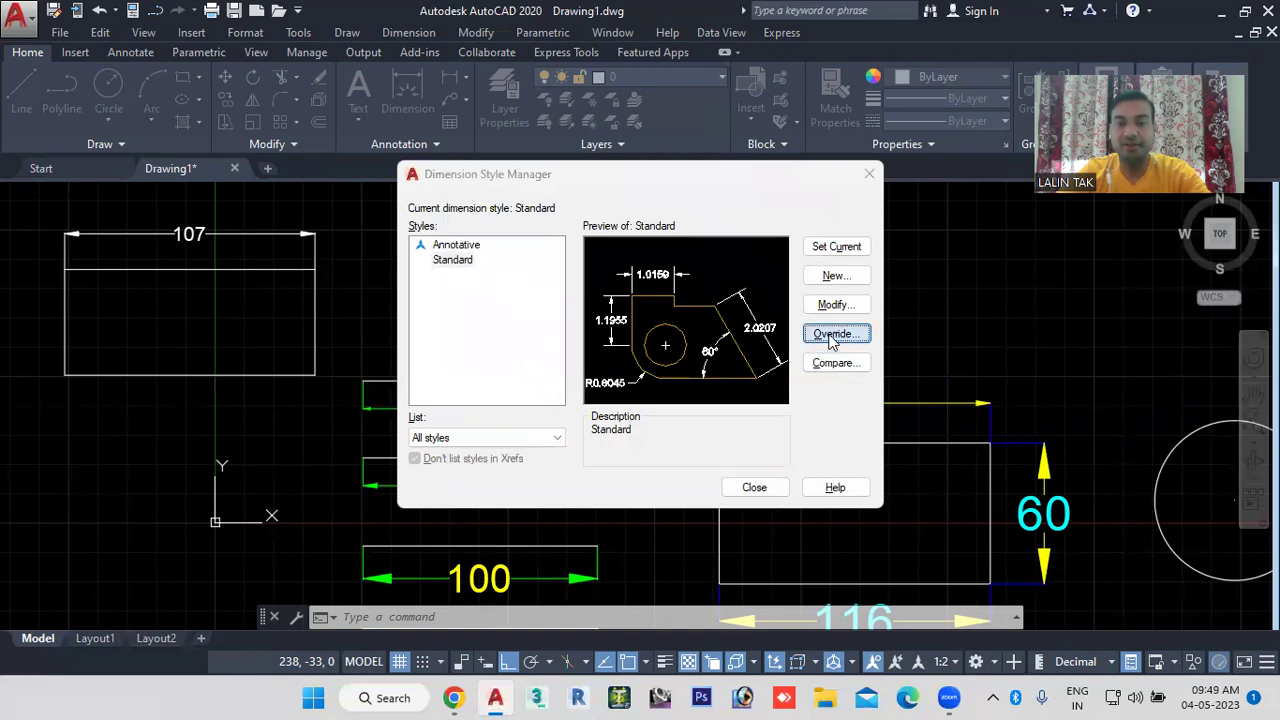
pyautogui.click(831, 336)
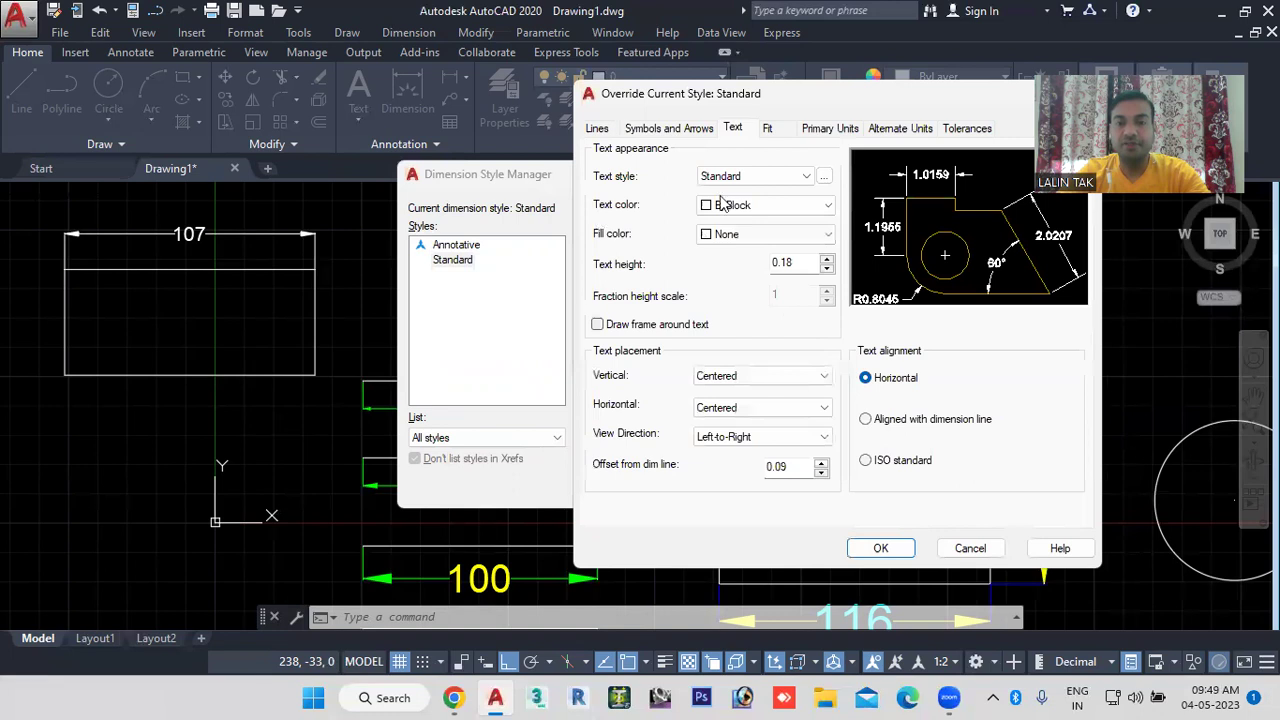
pyautogui.click(788, 204)
pyautogui.click(736, 256)
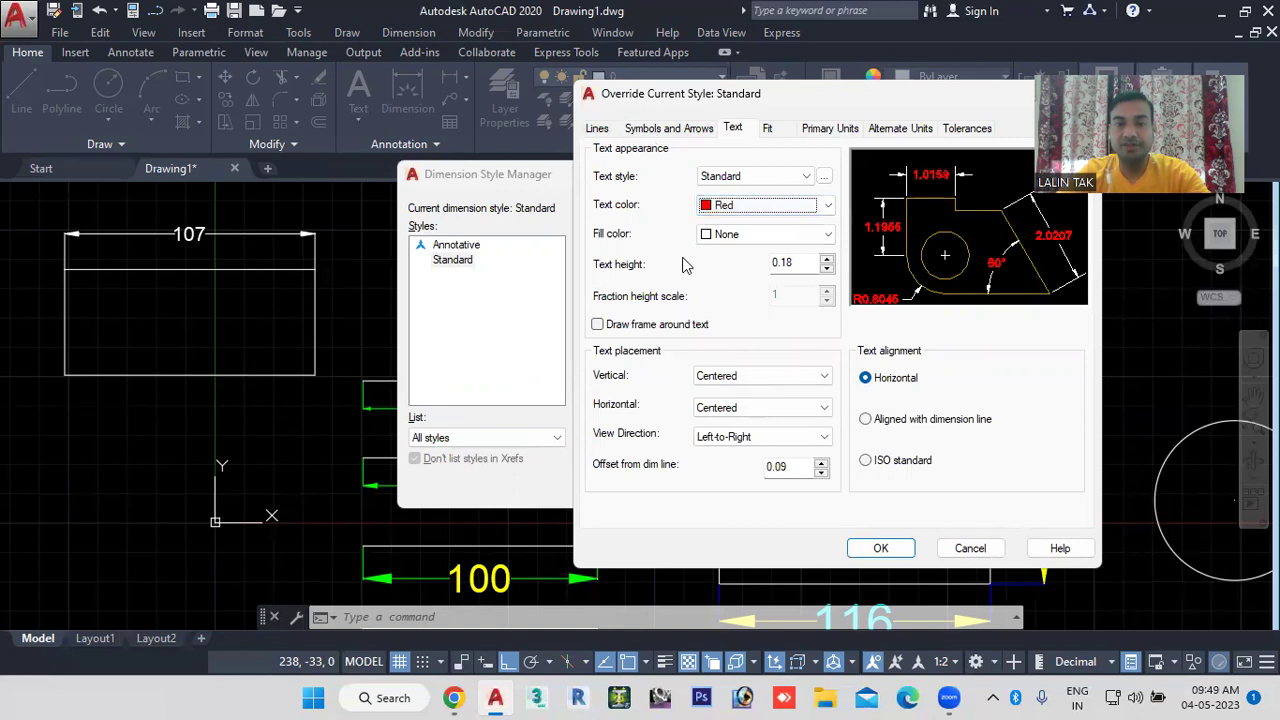
# Step: Set the override's dimension line color to Green and extension line color to Yellow, and accept the override
pyautogui.click(600, 128)
pyautogui.click(755, 169)
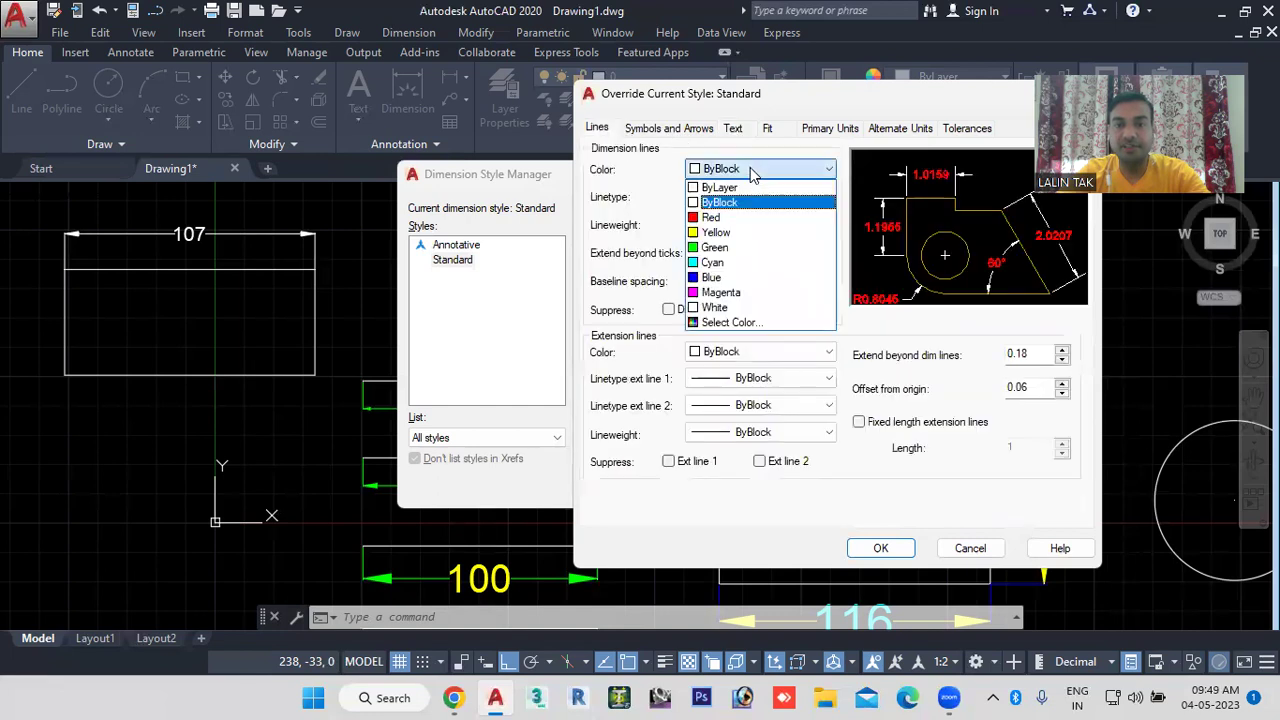
pyautogui.click(720, 248)
pyautogui.click(733, 355)
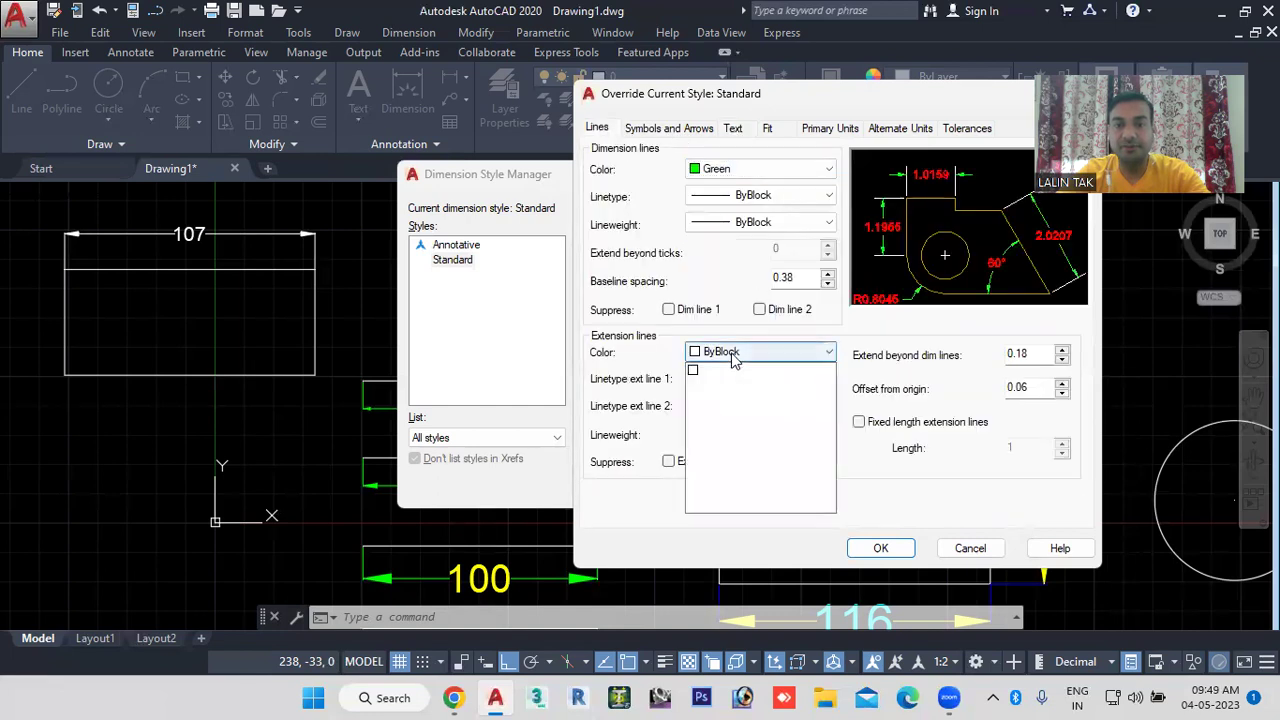
pyautogui.click(722, 415)
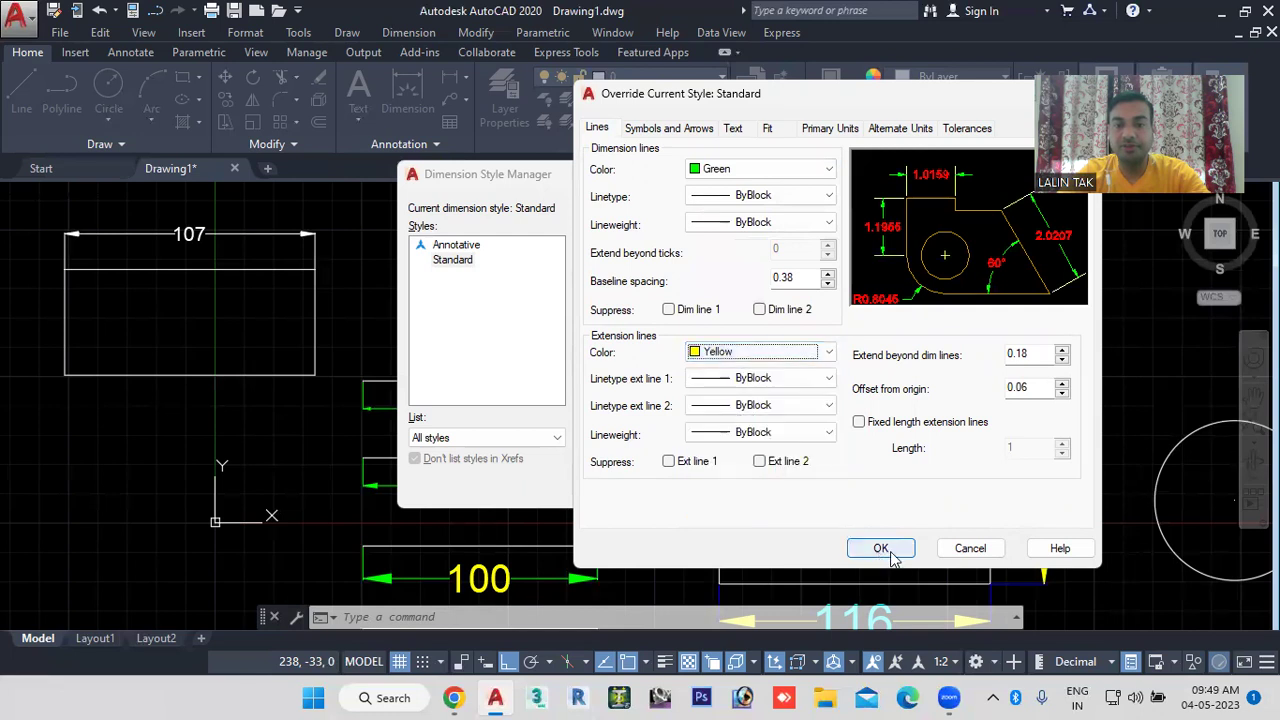
pyautogui.click(880, 548)
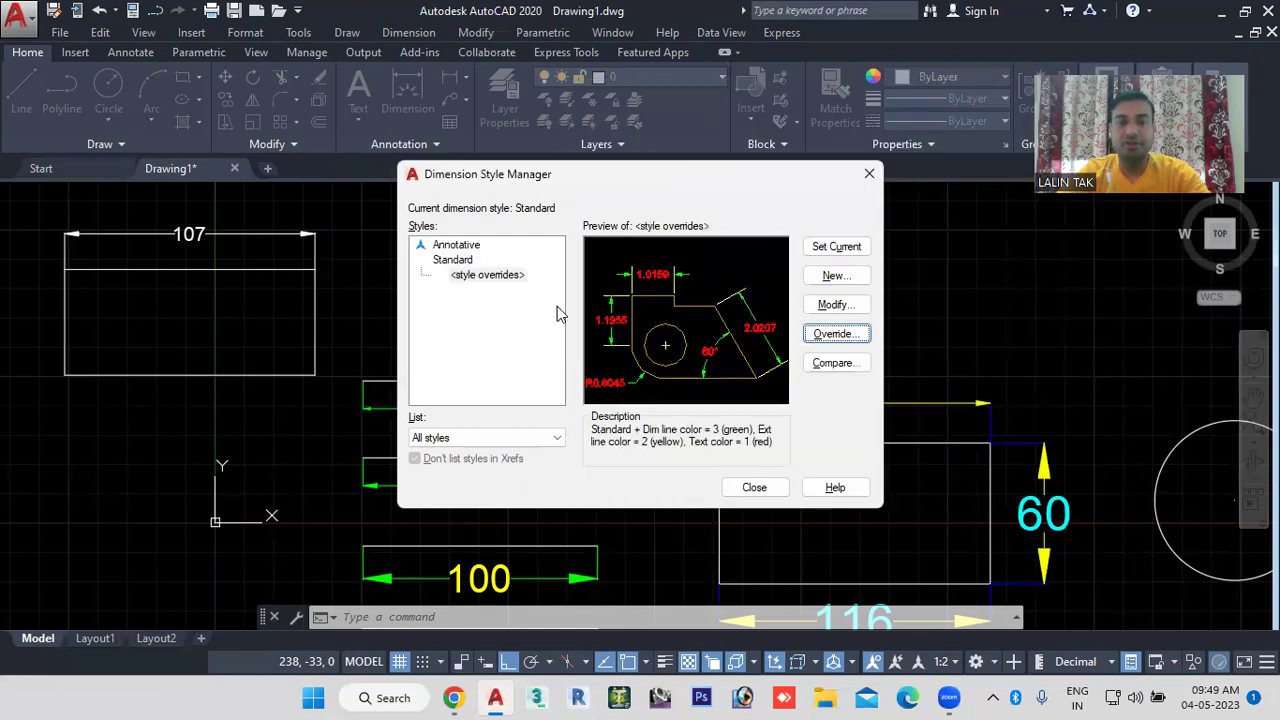
# Step: Compare the style overrides with Standard, Annotative and no second style, and close the comparison
pyautogui.click(849, 365)
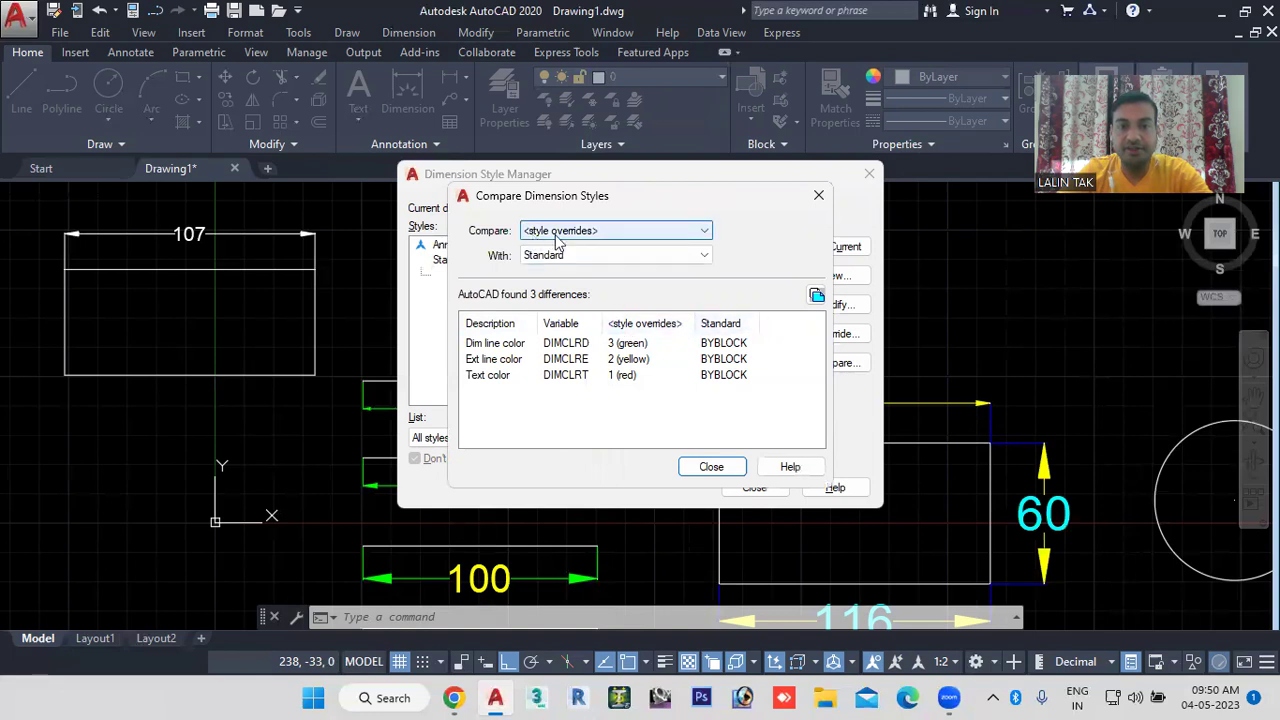
pyautogui.click(618, 256)
pyautogui.click(585, 297)
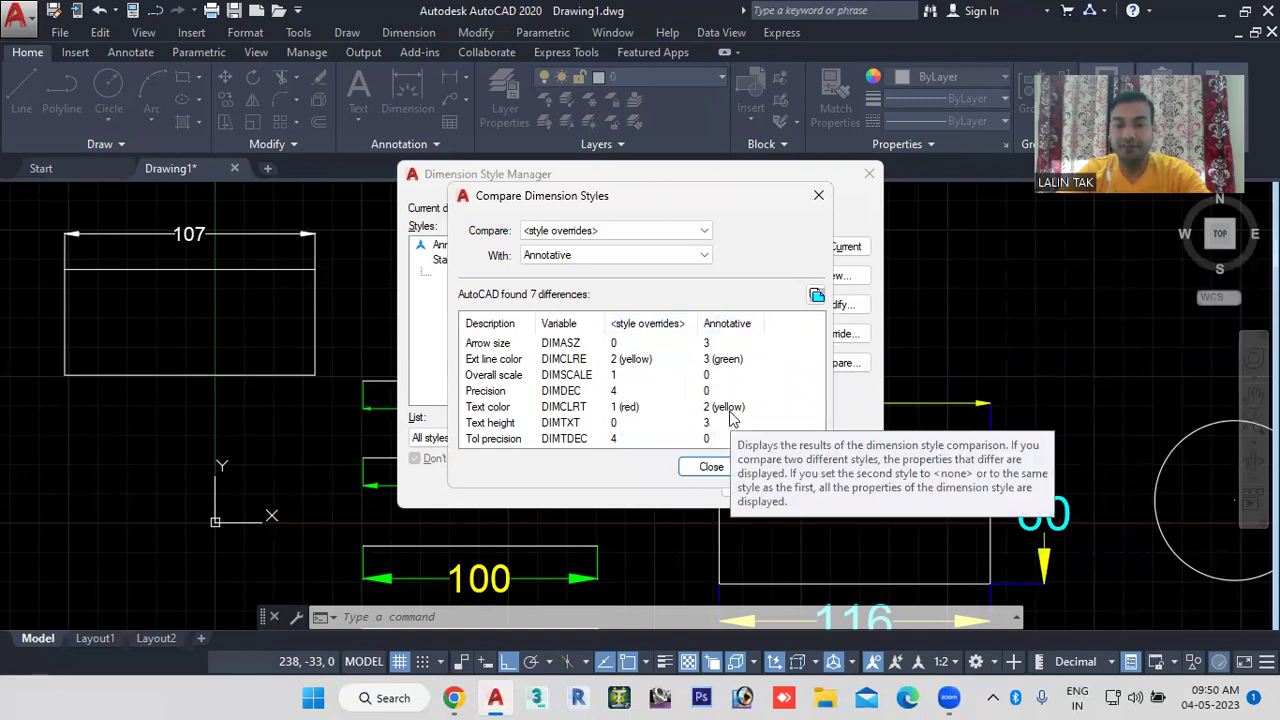
pyautogui.press('Down')
pyautogui.press('Up')
pyautogui.press('Up')
pyautogui.press('Up')
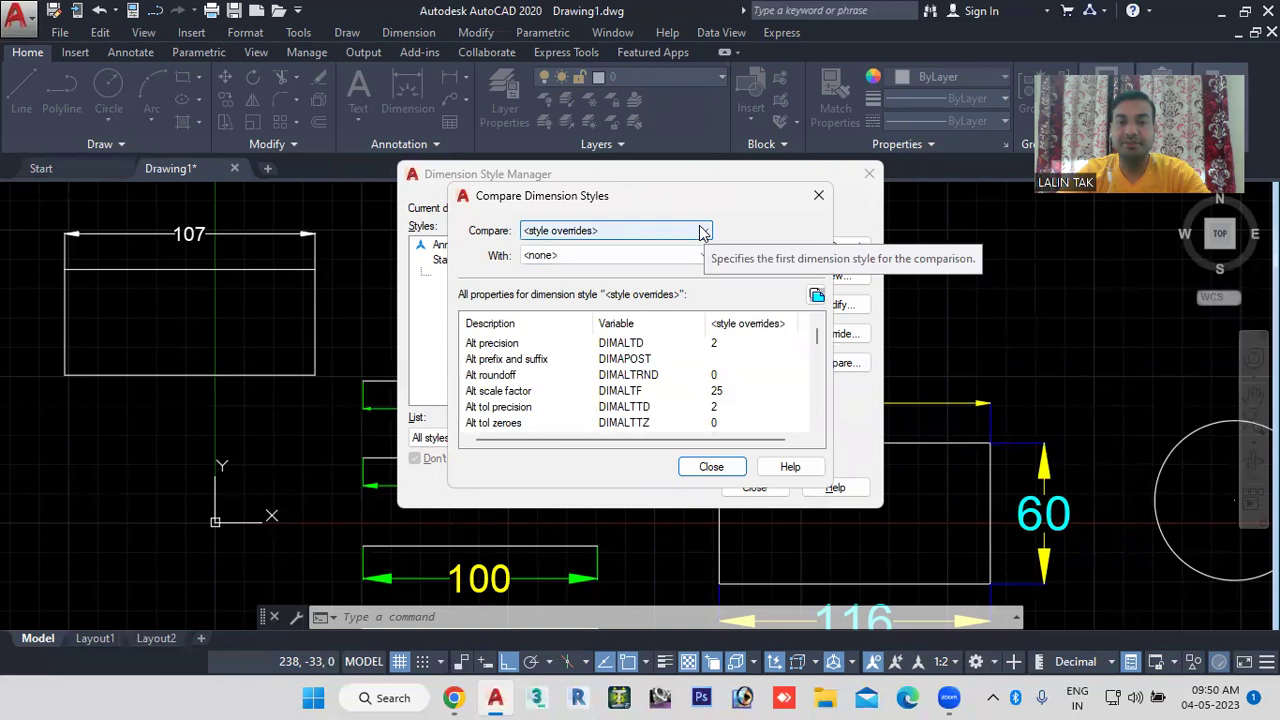
pyautogui.click(690, 256)
pyautogui.click(680, 297)
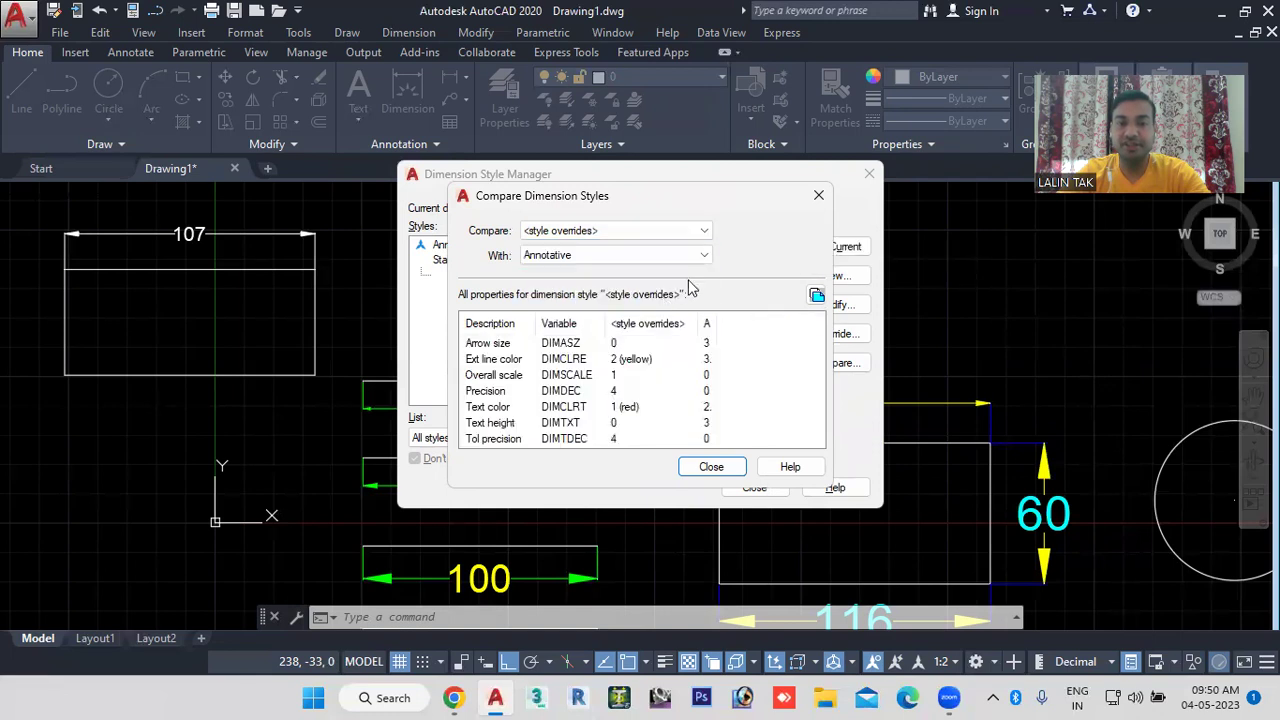
pyautogui.click(819, 195)
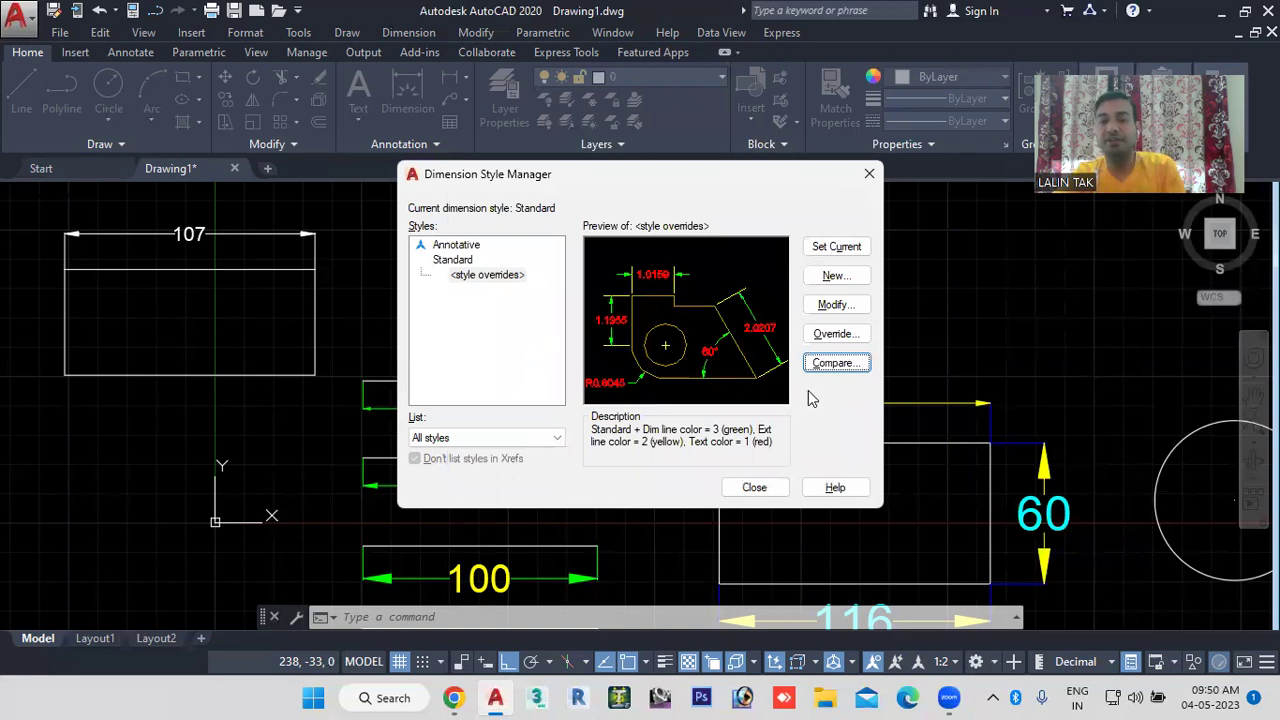
# Step: Reopen the style comparison and review how the style overrides differ from Annotative once more
pyautogui.click(824, 363)
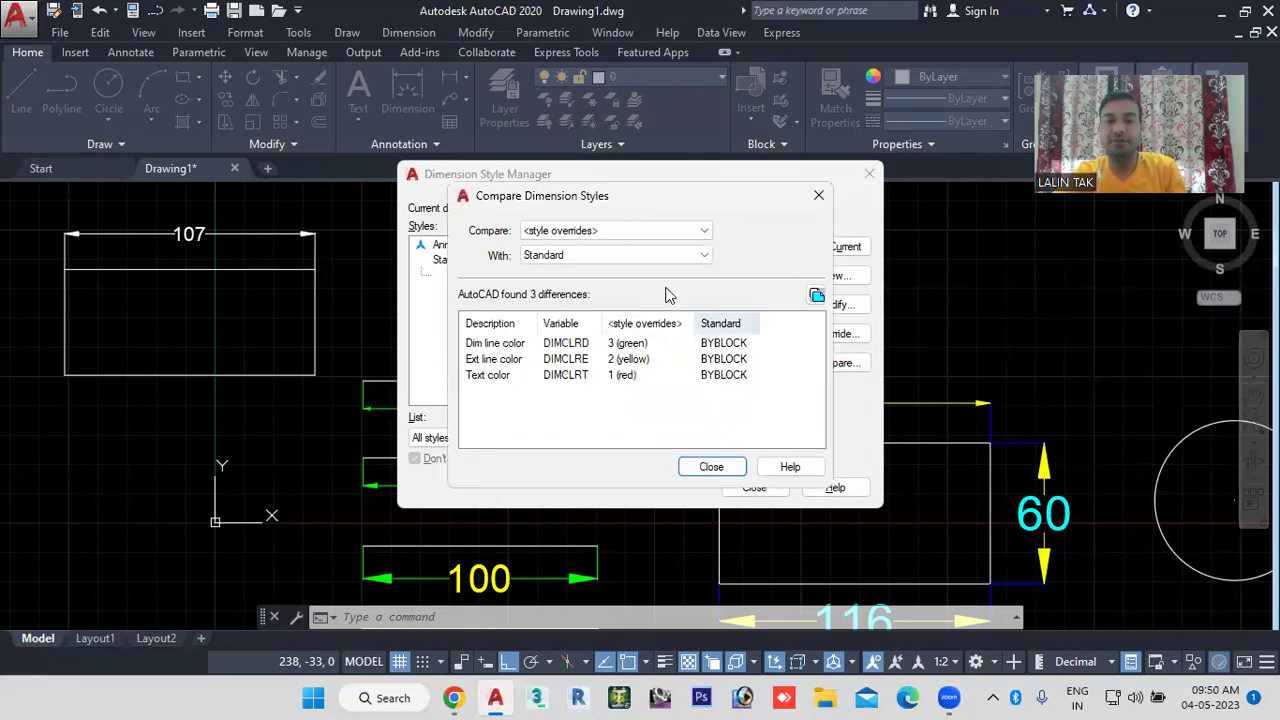
pyautogui.click(647, 256)
pyautogui.click(580, 296)
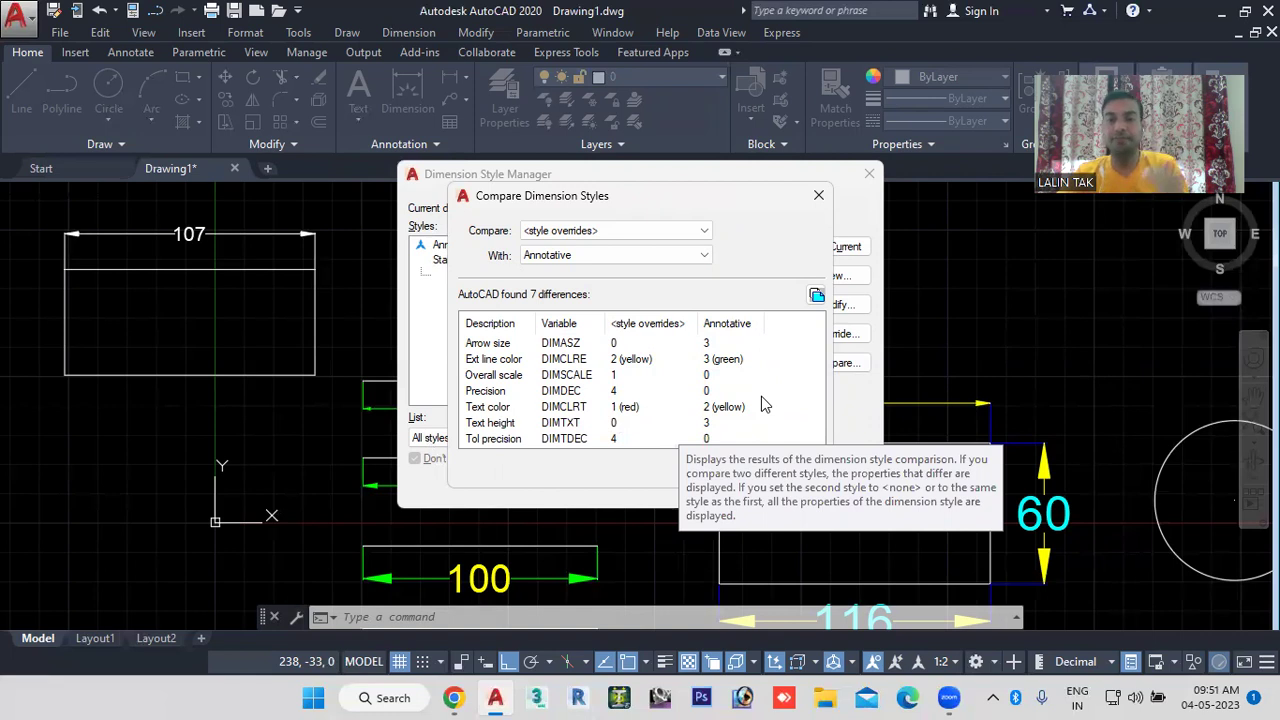
pyautogui.click(818, 195)
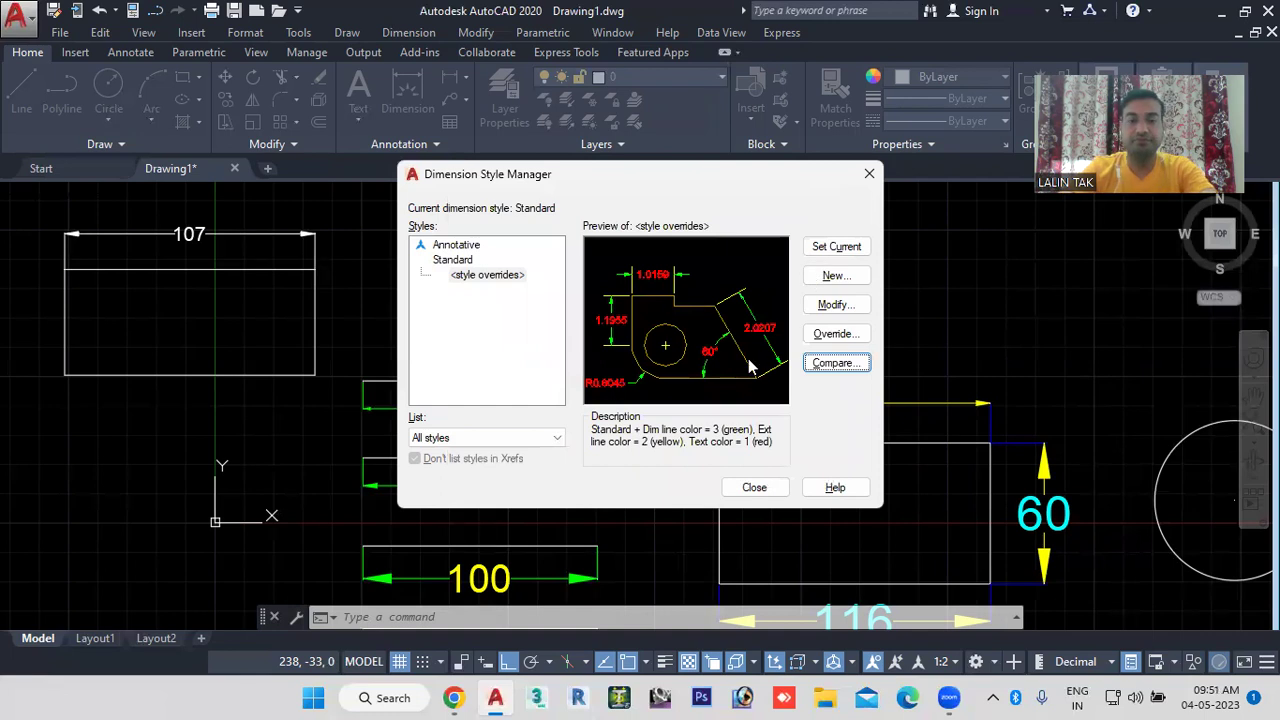
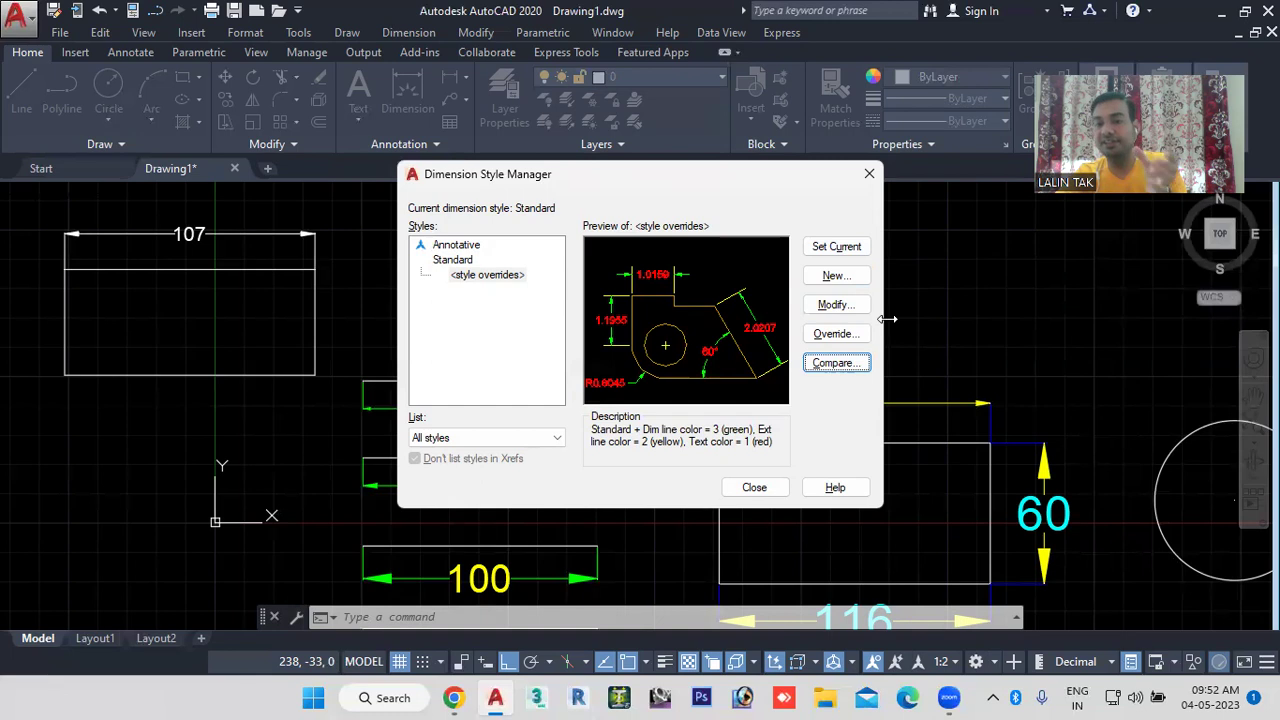
# Step: Compare the Annotative dimension style with Standard and close the comparison
pyautogui.click(827, 365)
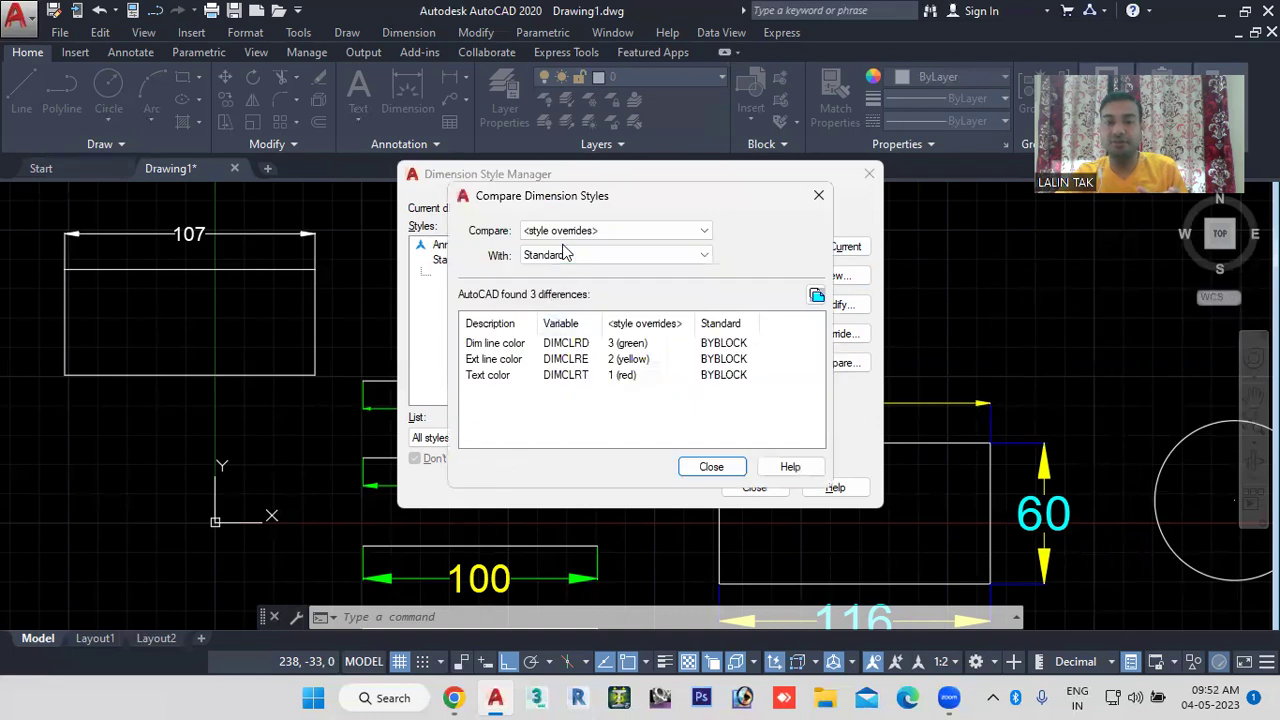
pyautogui.click(652, 232)
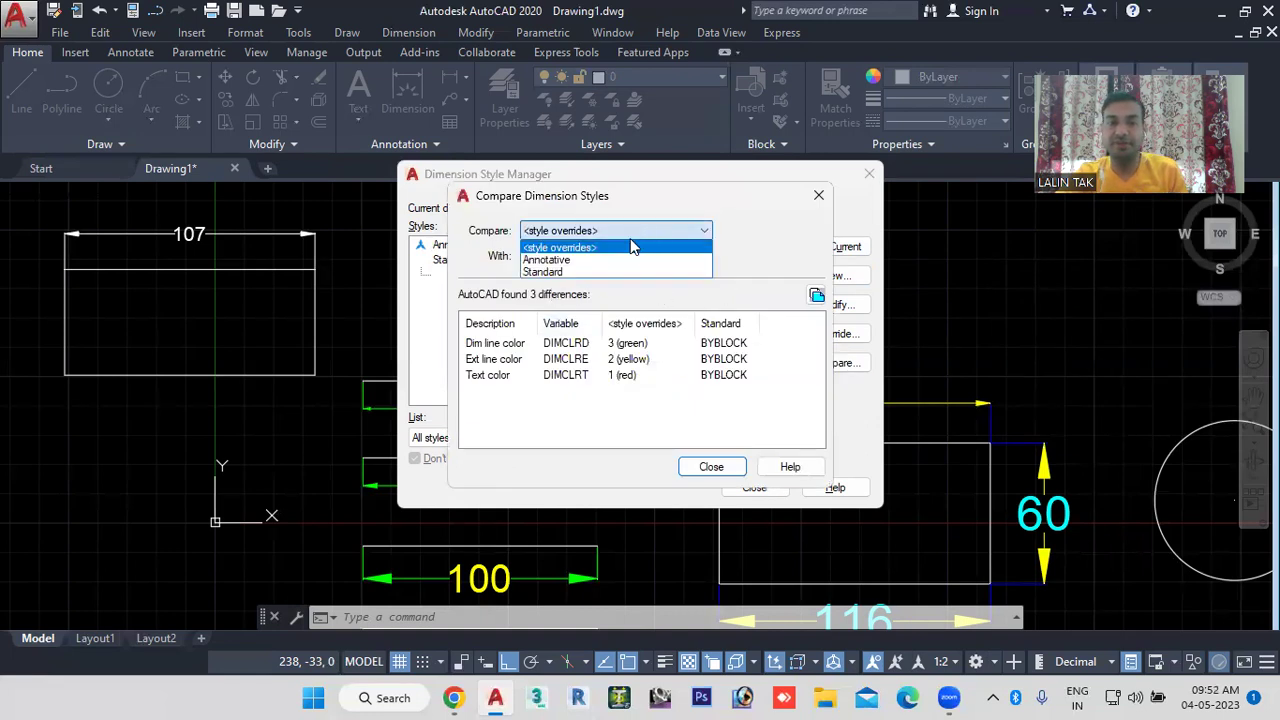
pyautogui.click(604, 262)
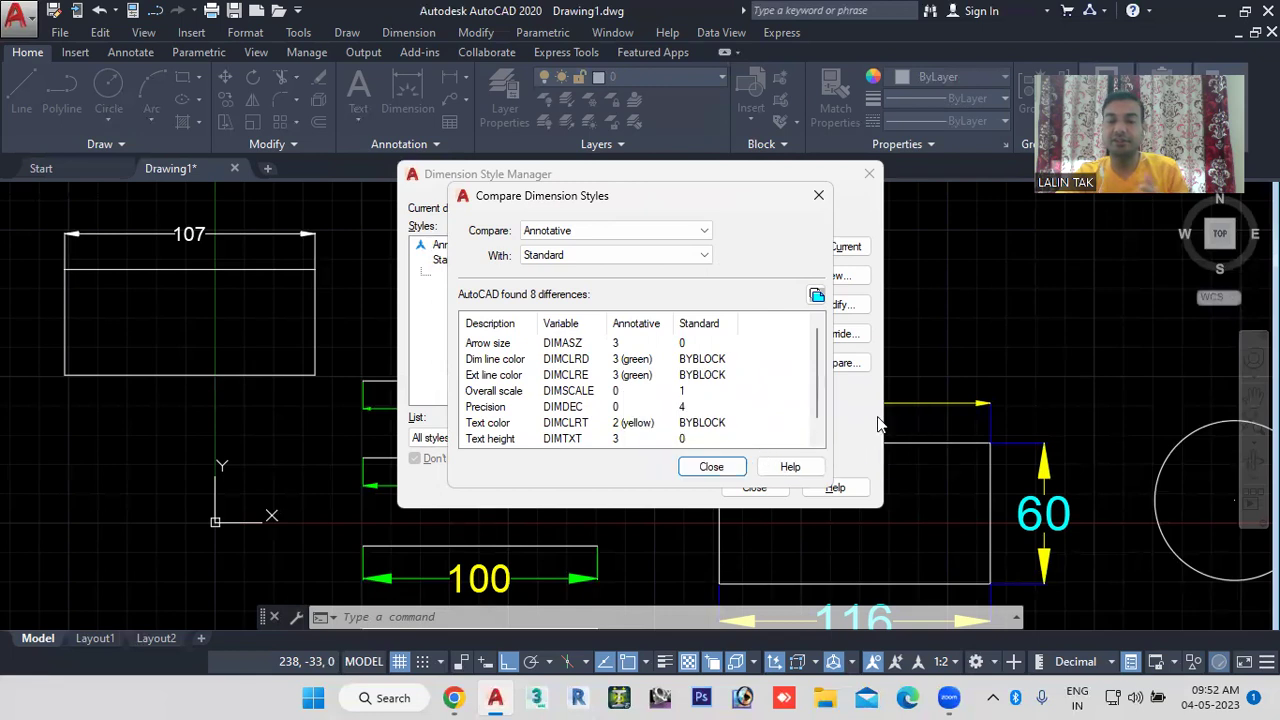
pyautogui.click(818, 195)
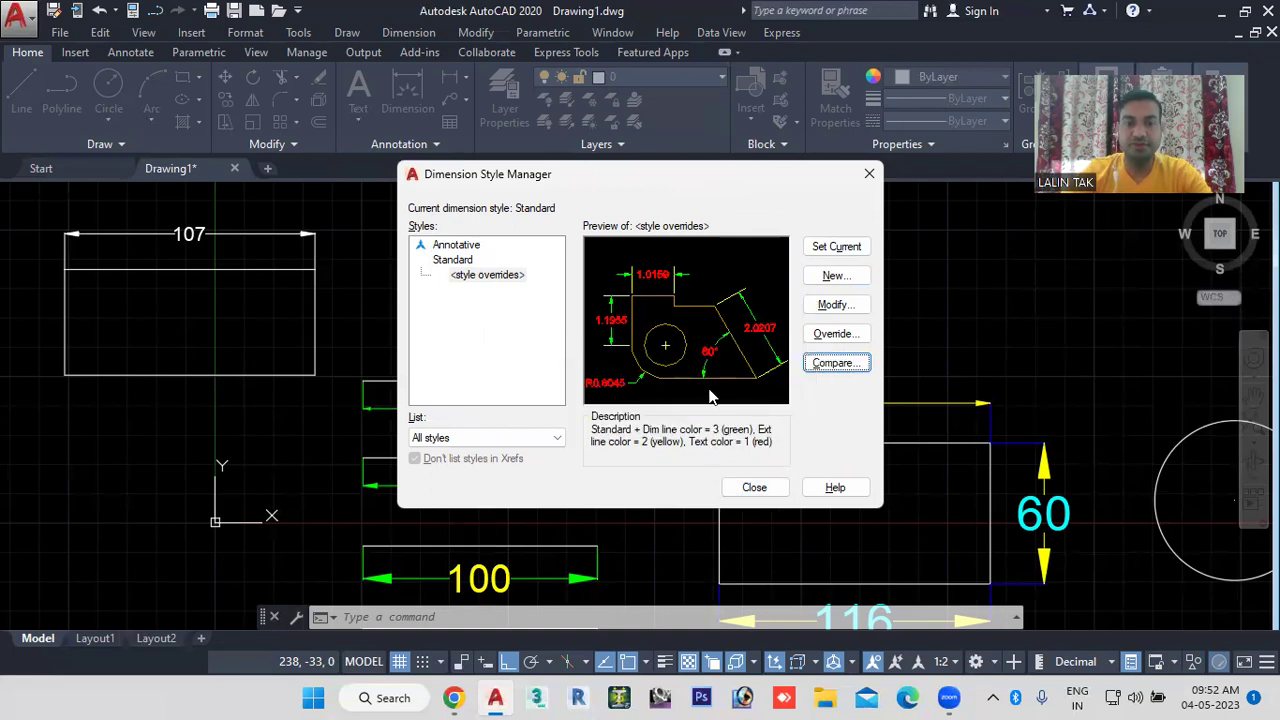
# Step: Modify the Standard dimension style so that its dimension lines are Yellow and its extension lines are Green
pyautogui.click(464, 248)
pyautogui.click(460, 261)
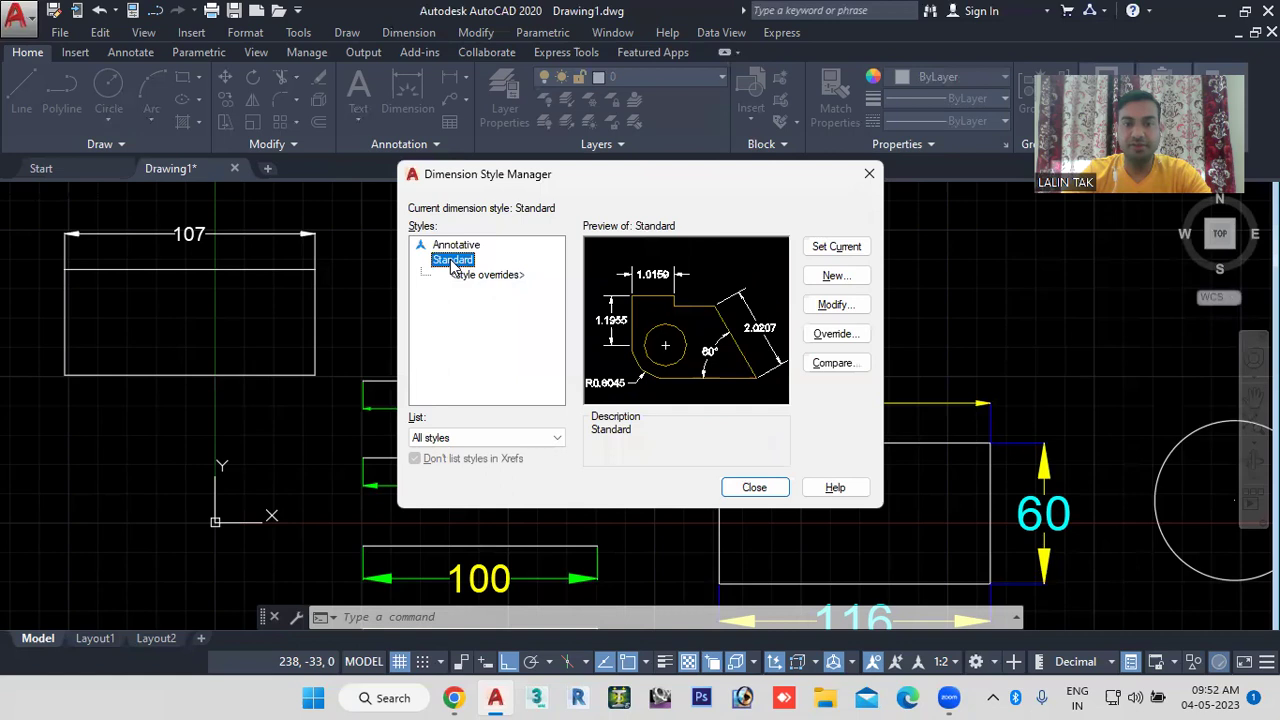
pyautogui.click(836, 306)
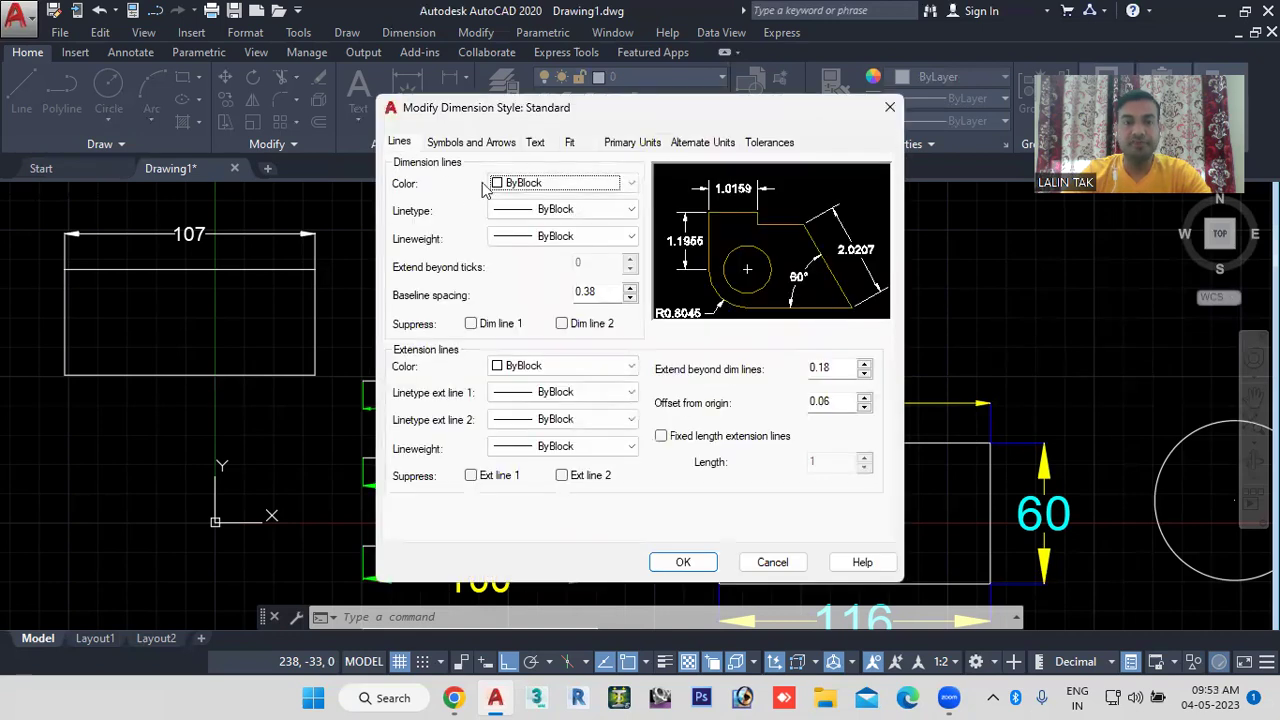
pyautogui.click(631, 183)
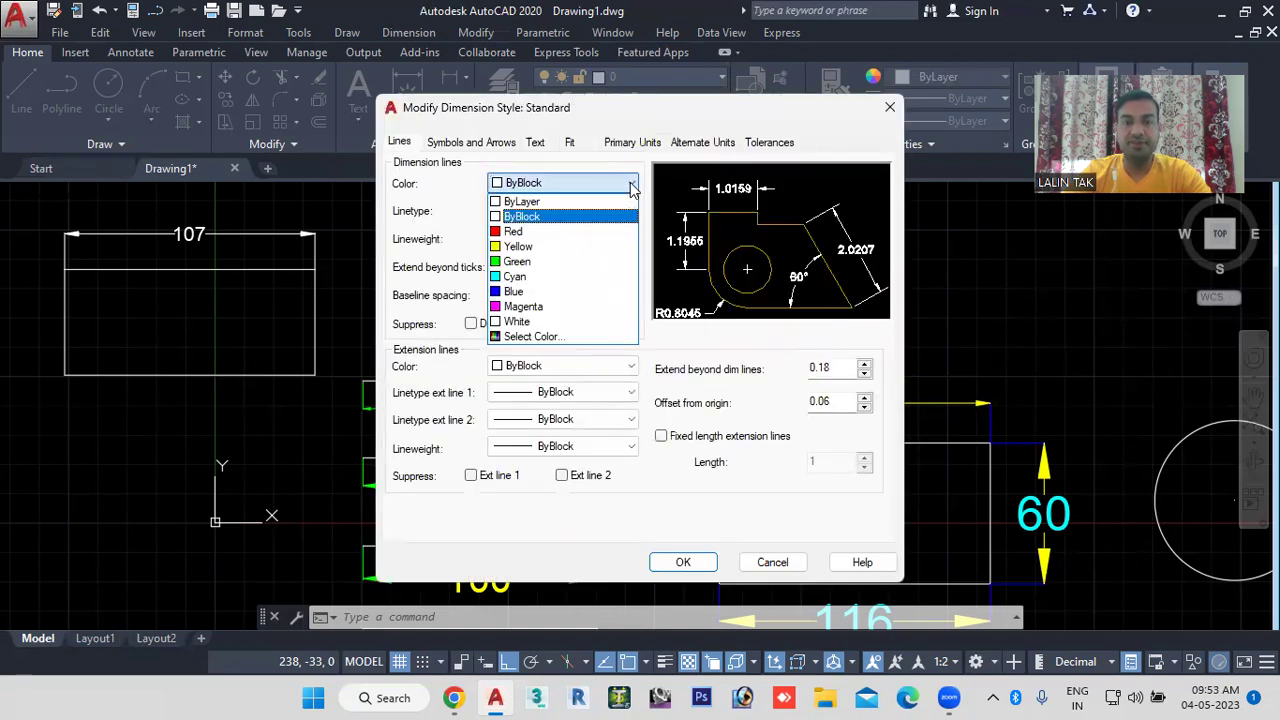
pyautogui.click(520, 246)
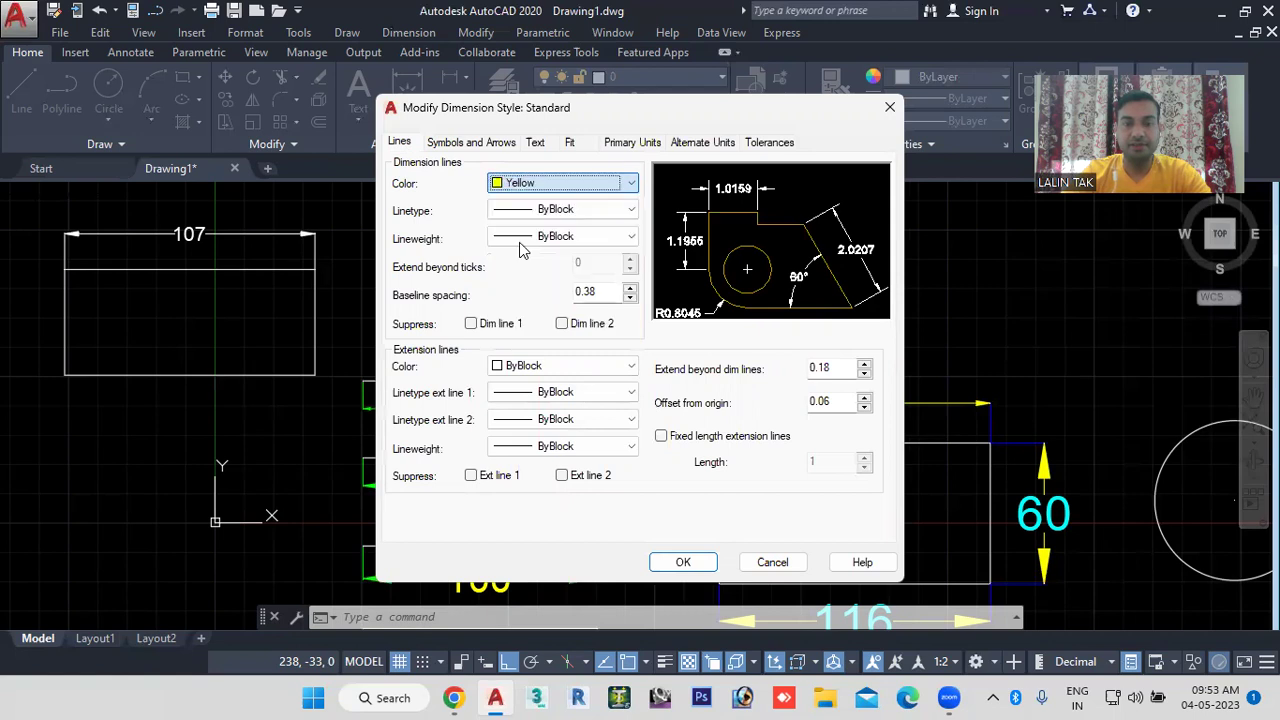
pyautogui.click(588, 368)
pyautogui.click(528, 442)
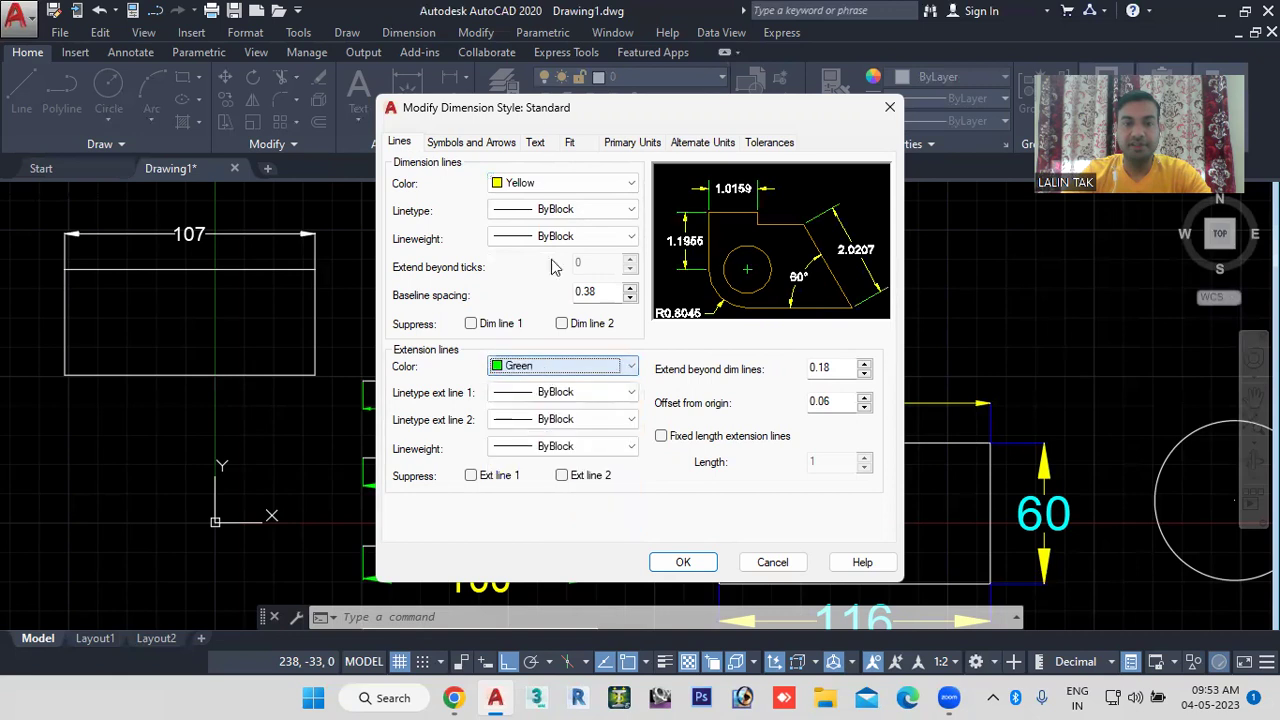
# Step: Set the Standard dimension style's text color to Red
pyautogui.click(538, 145)
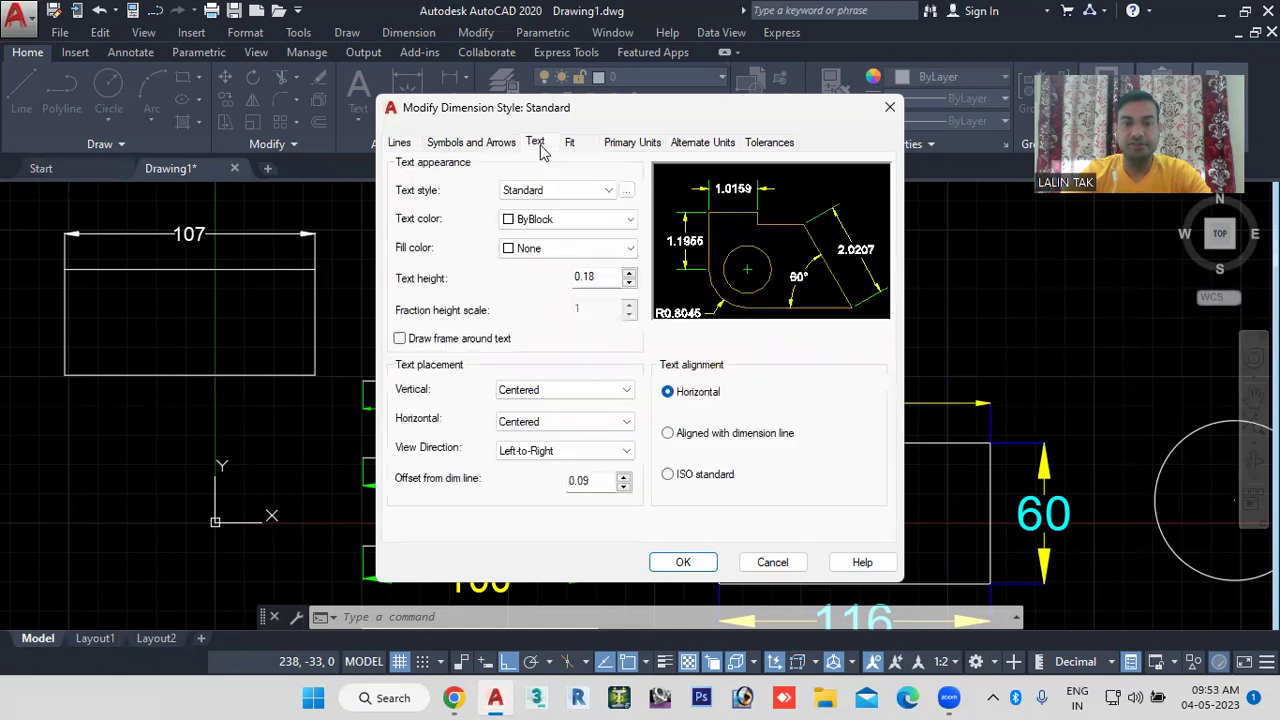
pyautogui.click(614, 219)
pyautogui.click(575, 270)
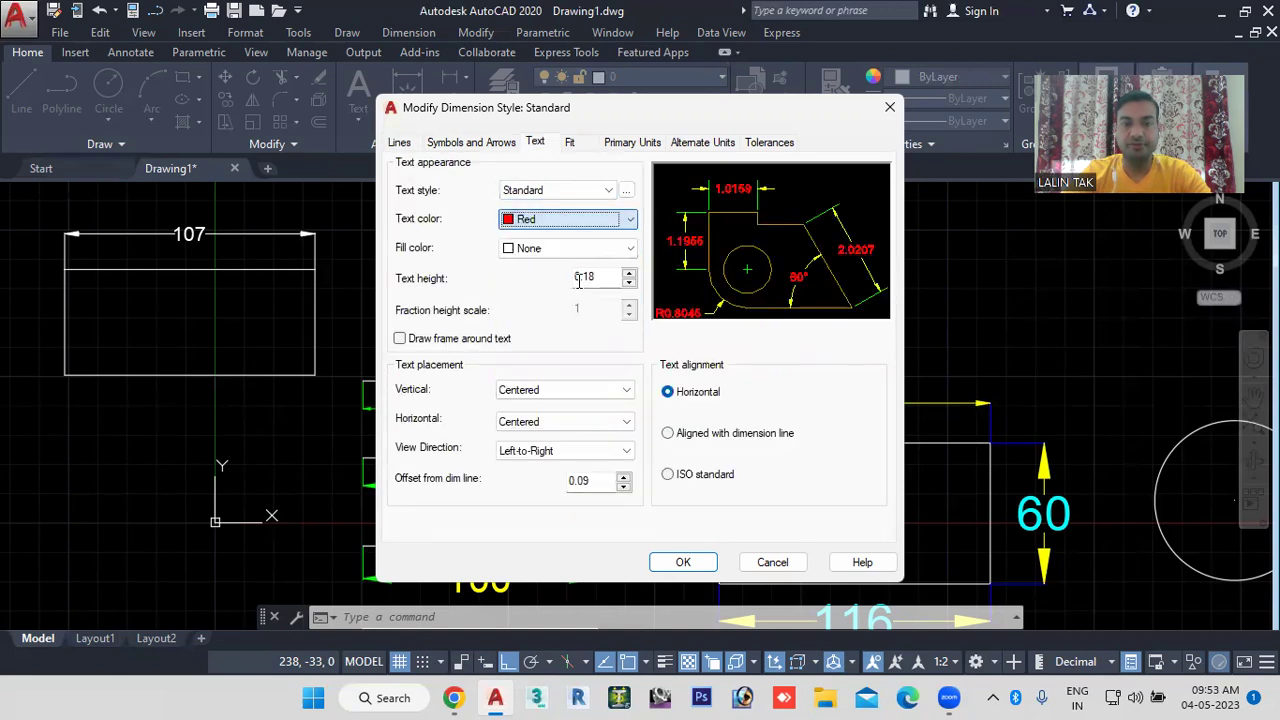
# Step: Set the Standard style's linear unit precision to 0, accept the modifications and request making Standard current
pyautogui.click(622, 146)
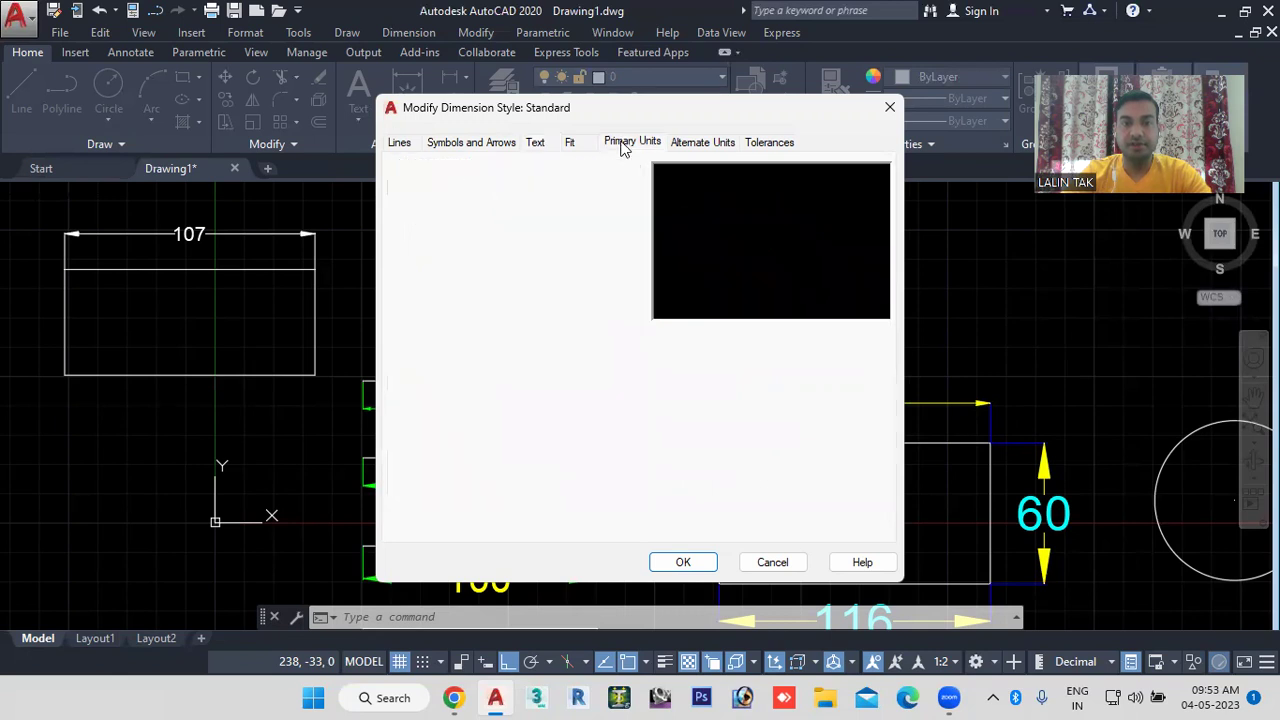
pyautogui.click(610, 182)
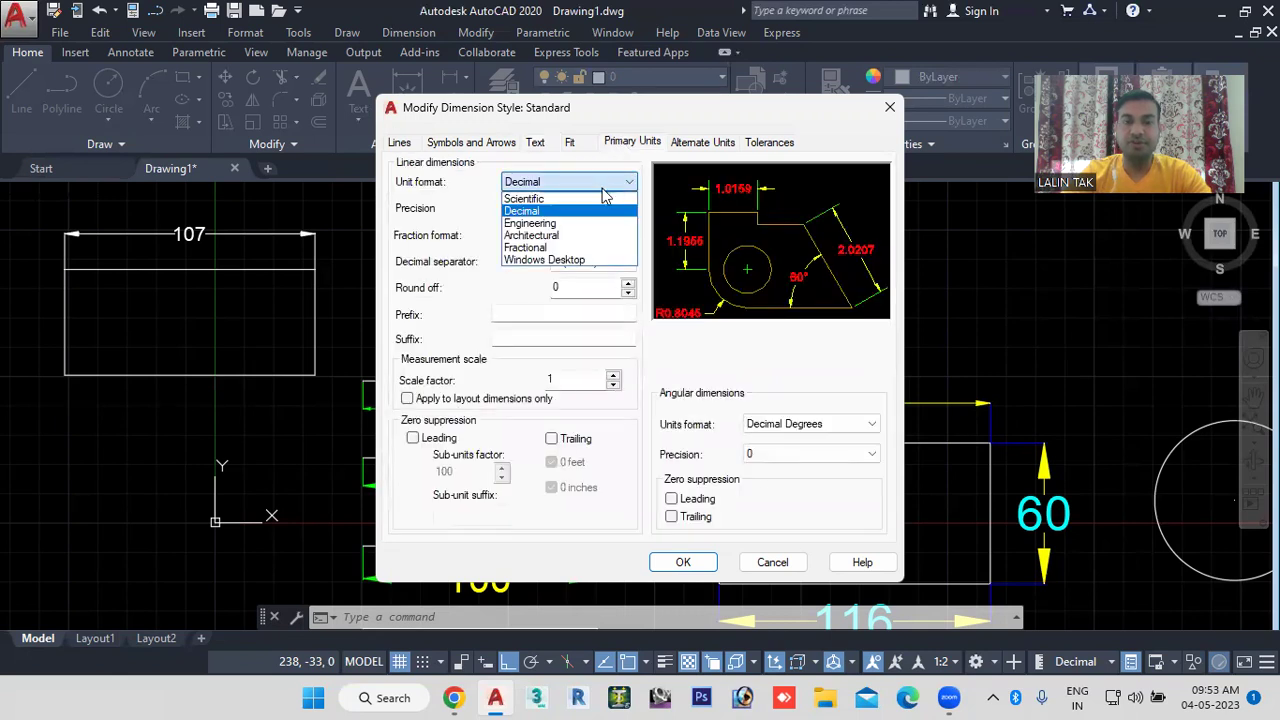
pyautogui.click(530, 211)
pyautogui.click(545, 210)
pyautogui.click(535, 228)
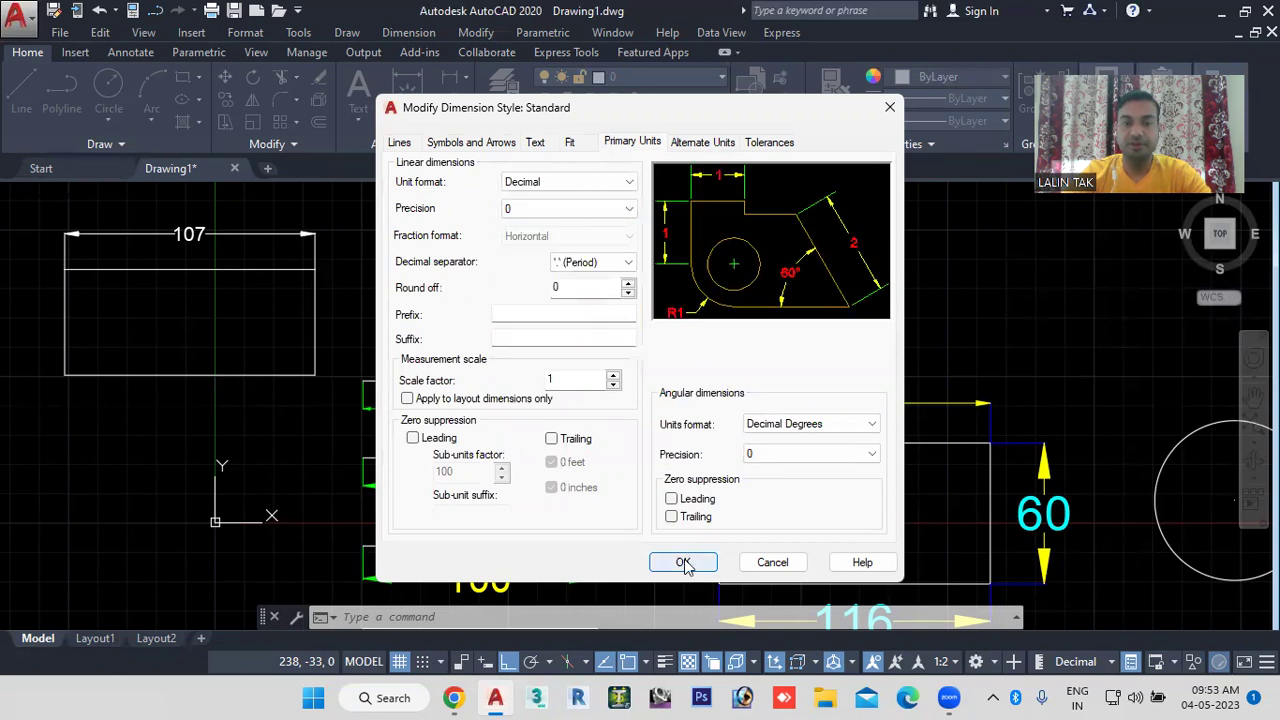
pyautogui.click(683, 563)
pyautogui.click(836, 246)
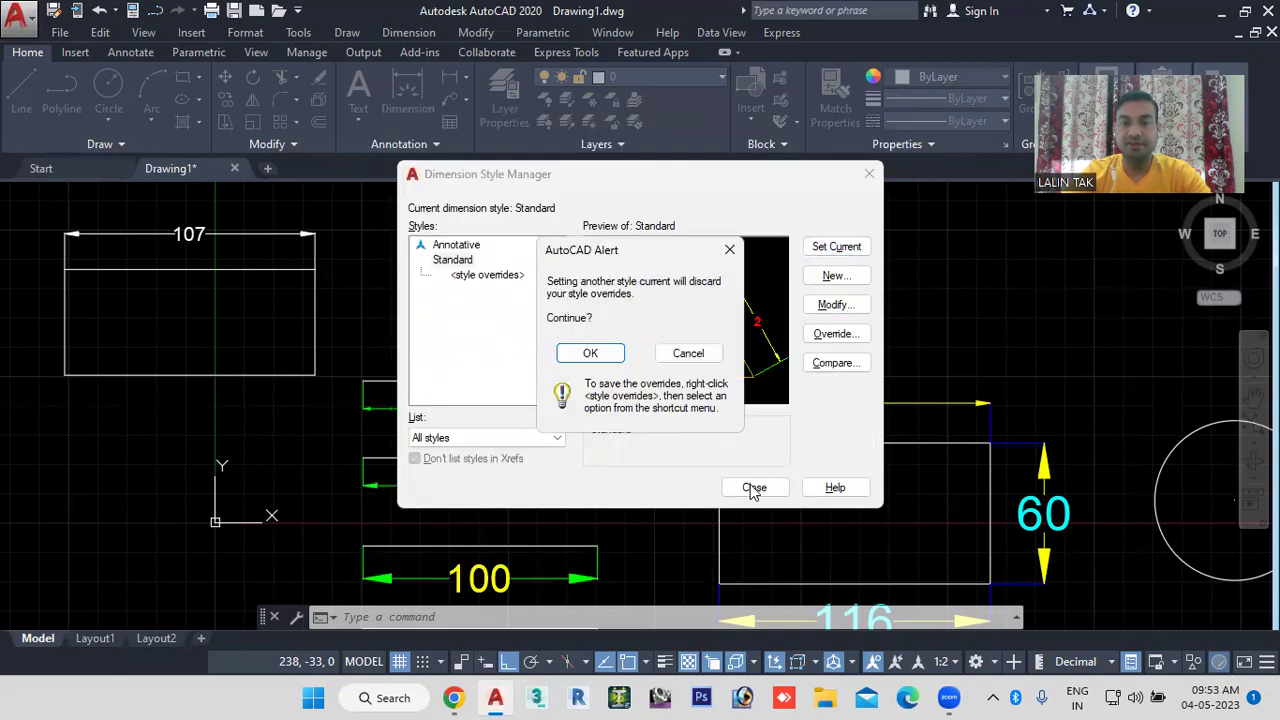
# Step: Modify the Standard dimension style, setting the text height to 3 and the arrow size to 3
pyautogui.click(828, 303)
pyautogui.click(826, 306)
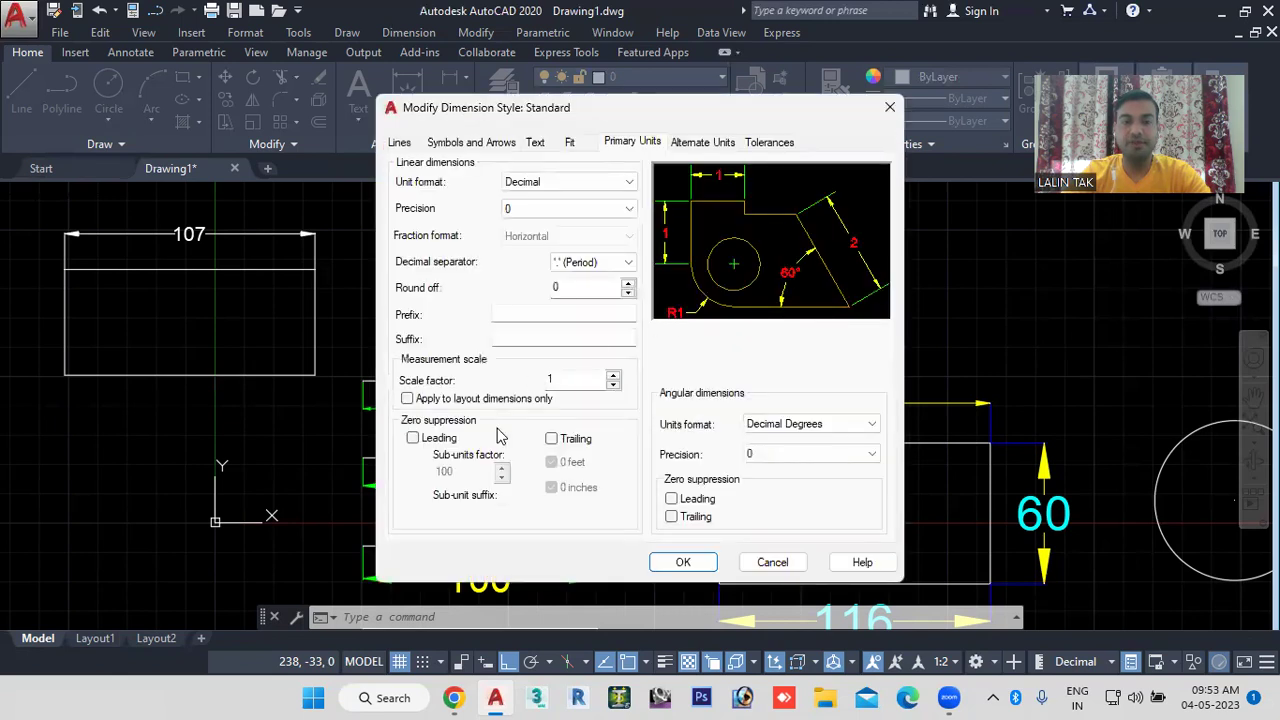
pyautogui.click(536, 143)
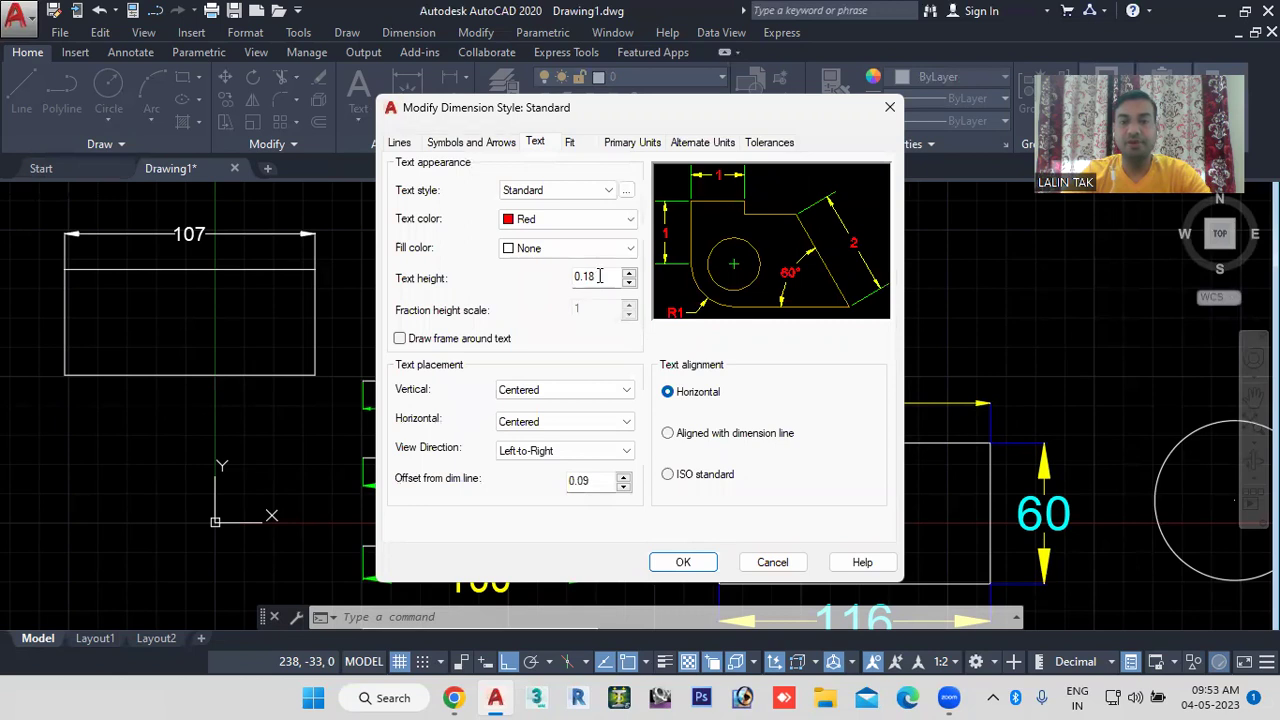
pyautogui.write('3')
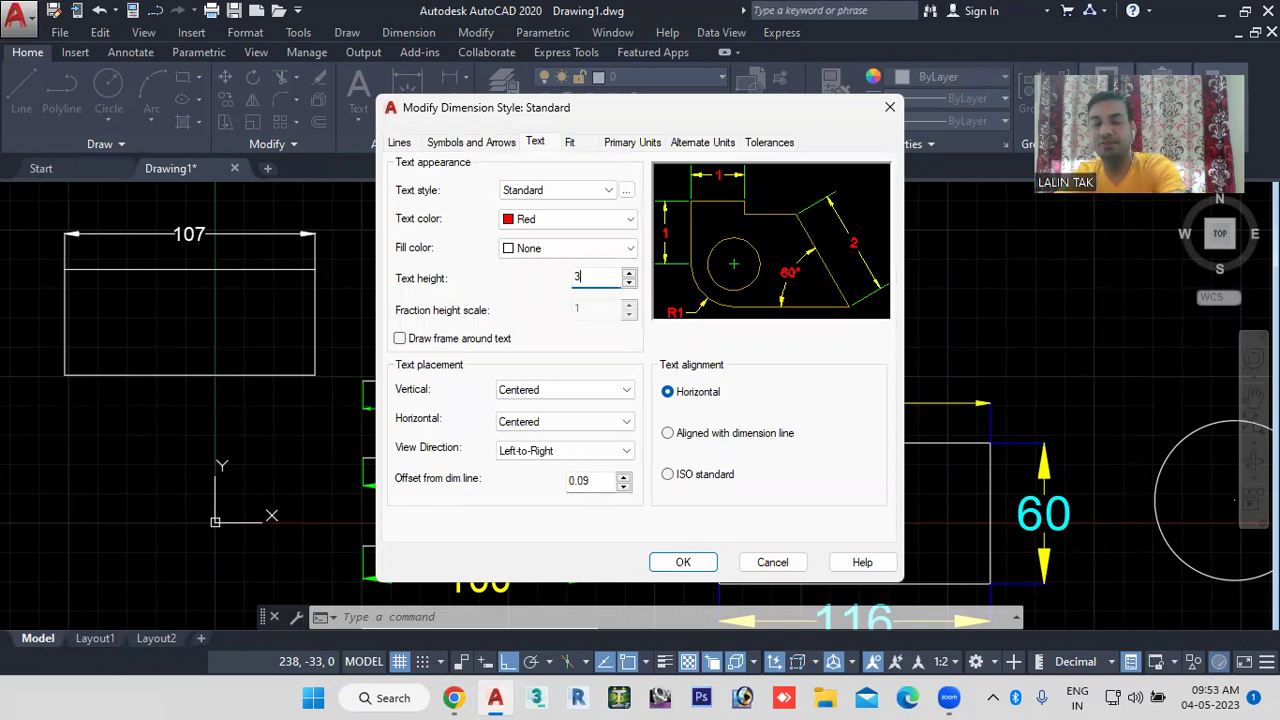
pyautogui.click(471, 142)
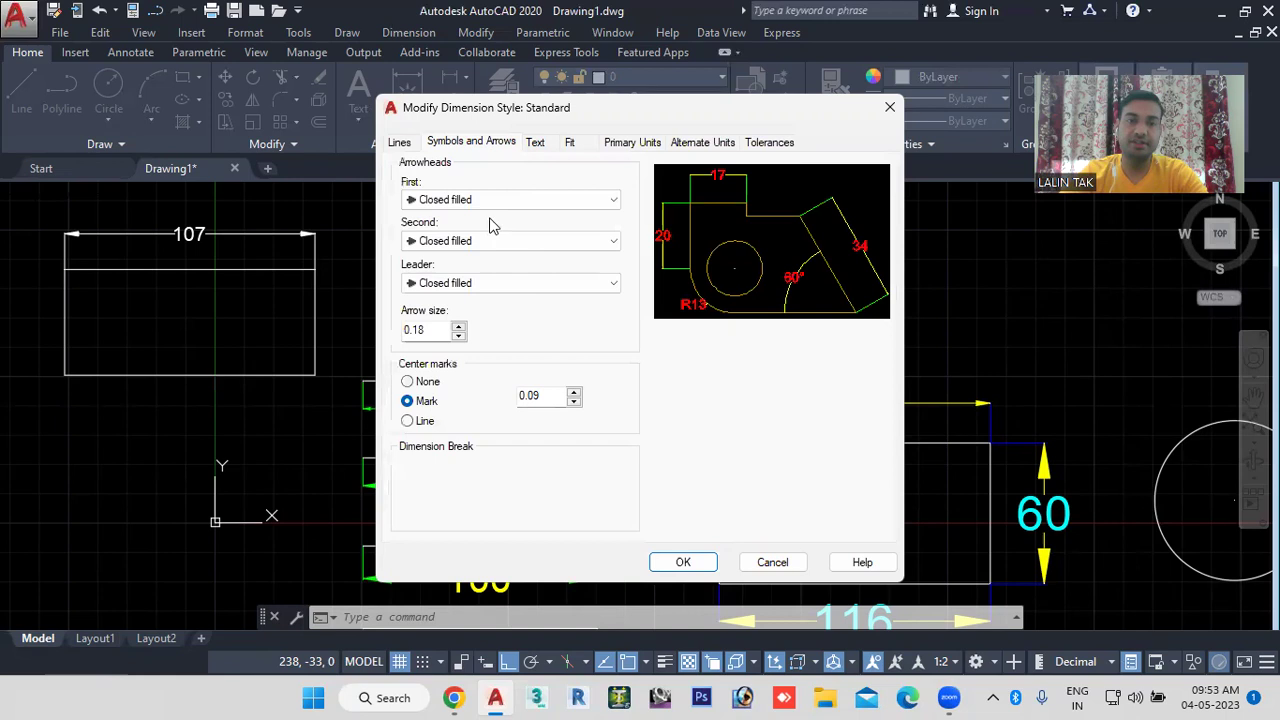
pyautogui.moveTo(383, 334); pyautogui.dragTo(362, 334)
pyautogui.write('3')
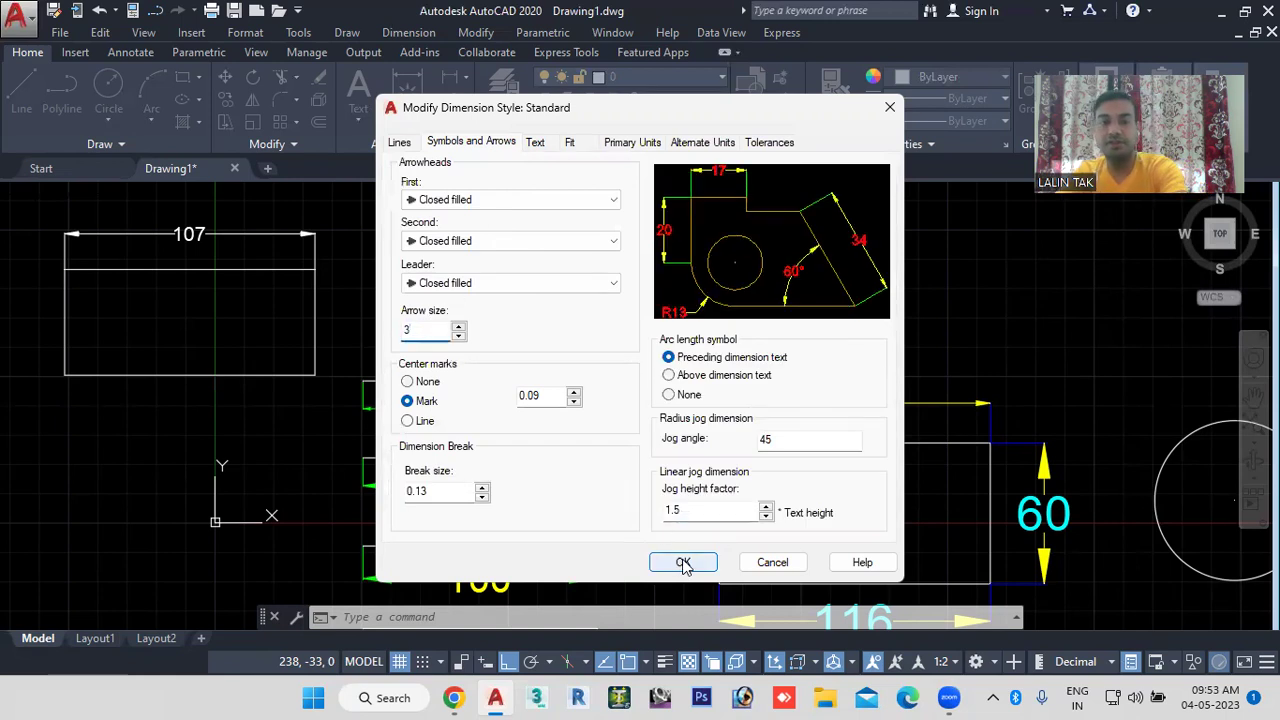
pyautogui.click(684, 561)
# Step: Set the Standard dimension style current, discarding its style overrides, and close the Dimension Style Manager
pyautogui.click(836, 247)
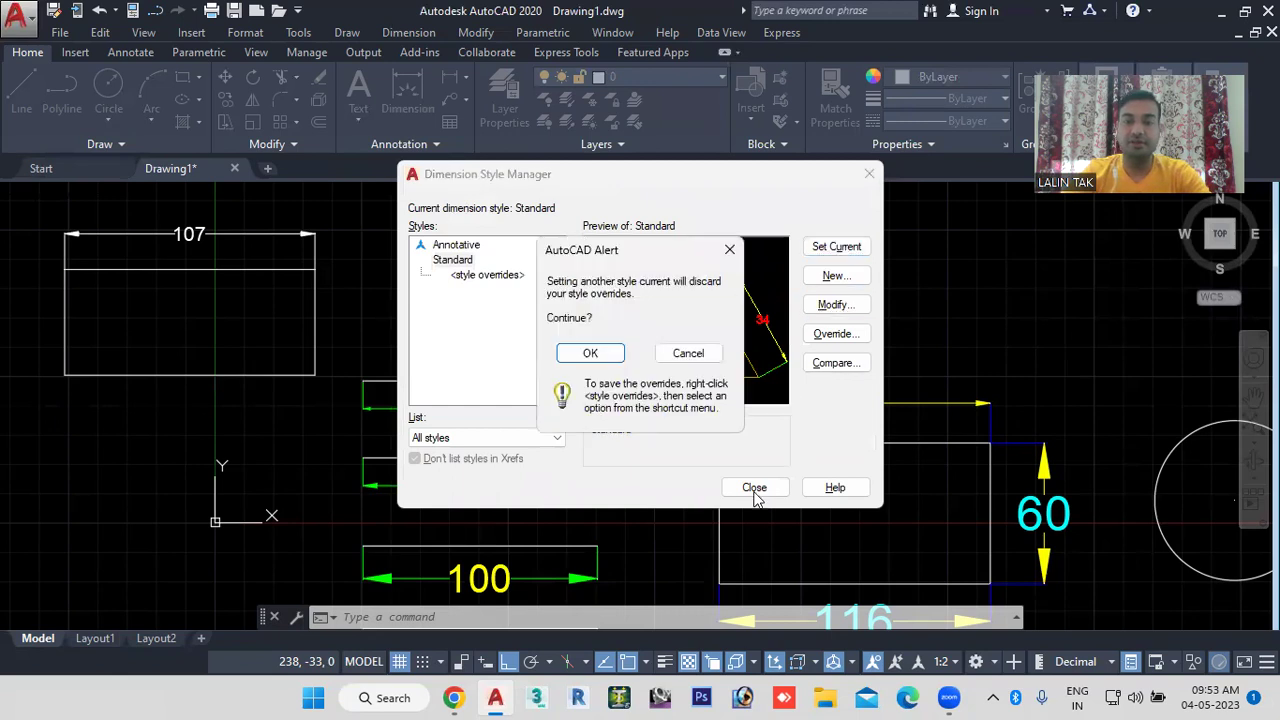
pyautogui.click(566, 360)
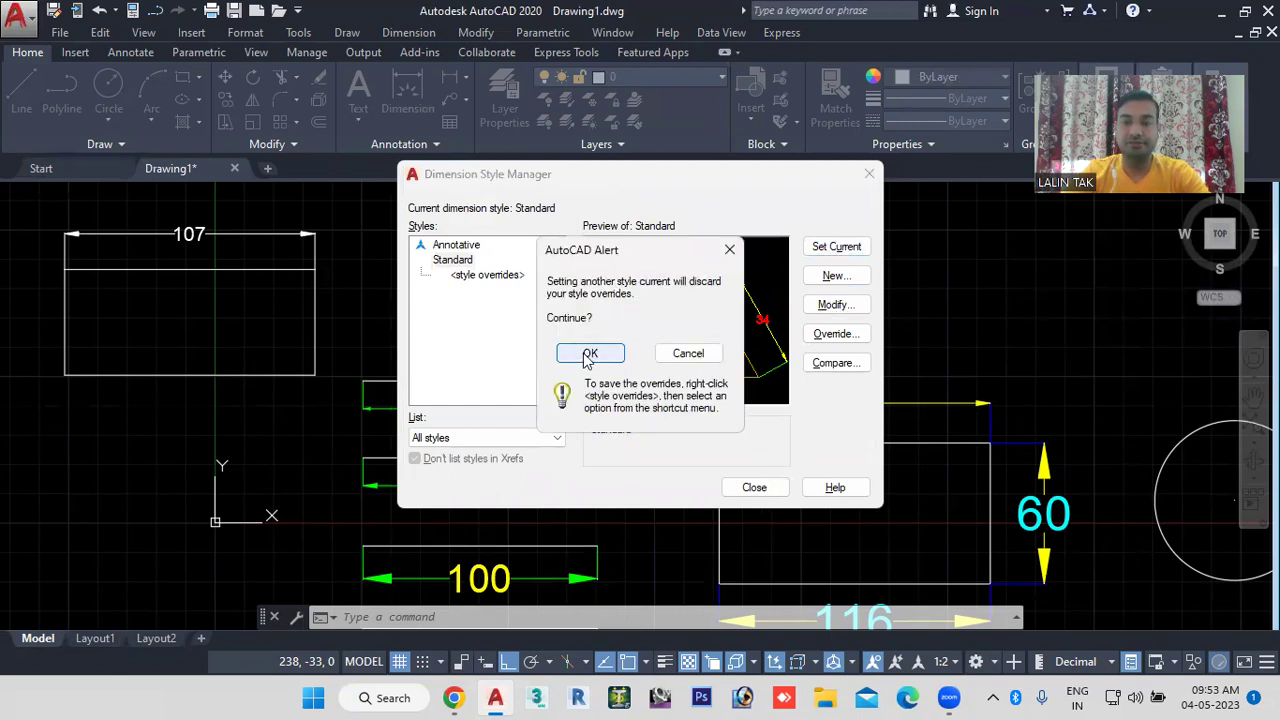
pyautogui.click(755, 488)
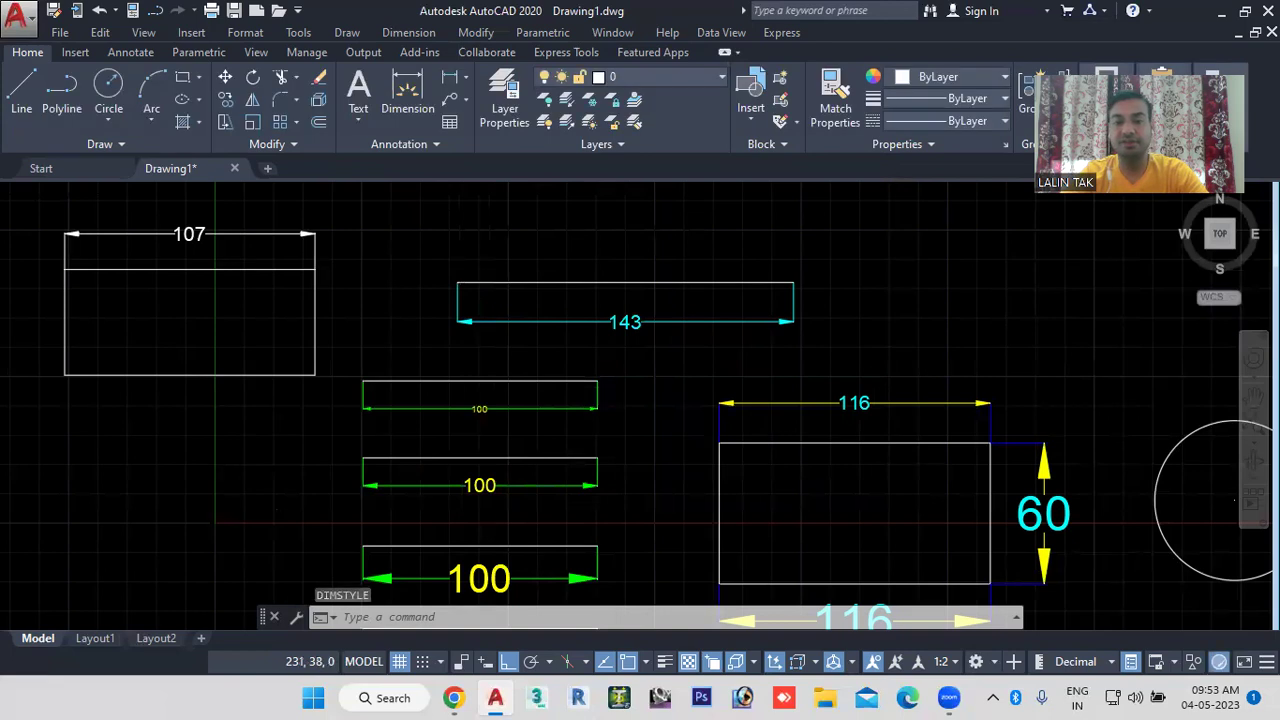
# Step: Erase all the existing shapes and dimensions from the drawing
pyautogui.scroll(-6, 753, 476)
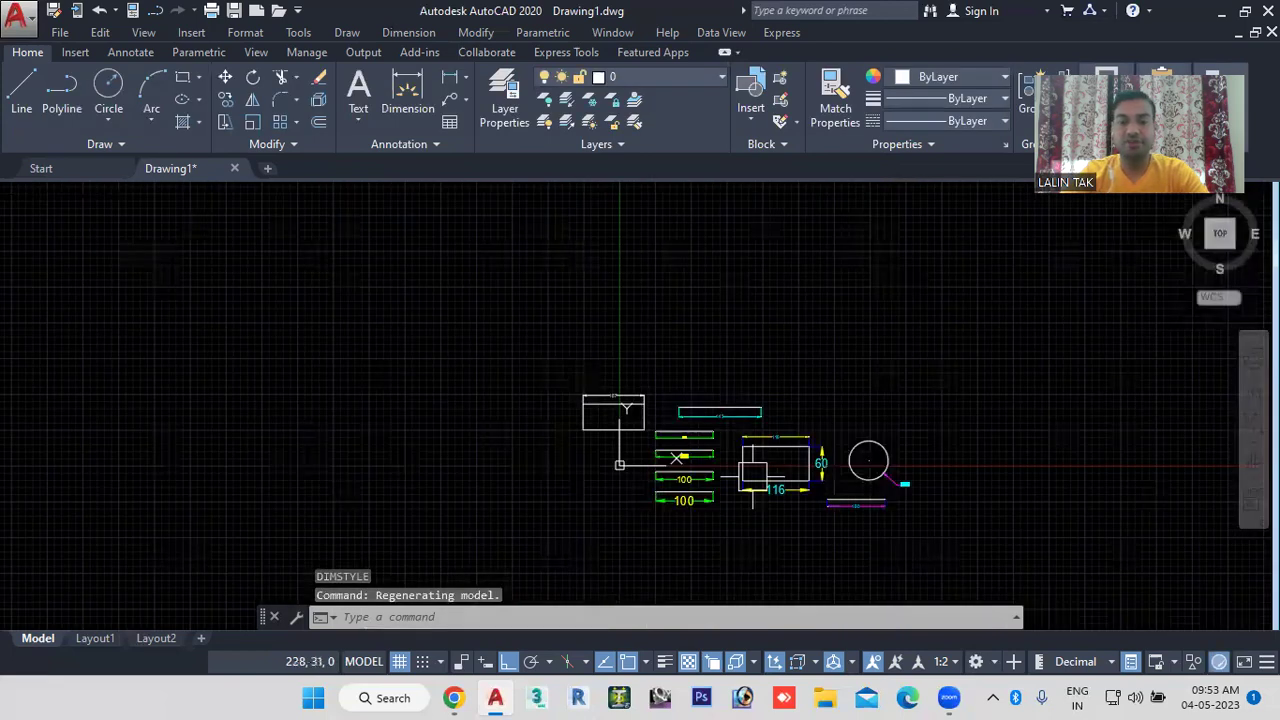
pyautogui.scroll(2, 1048, 587)
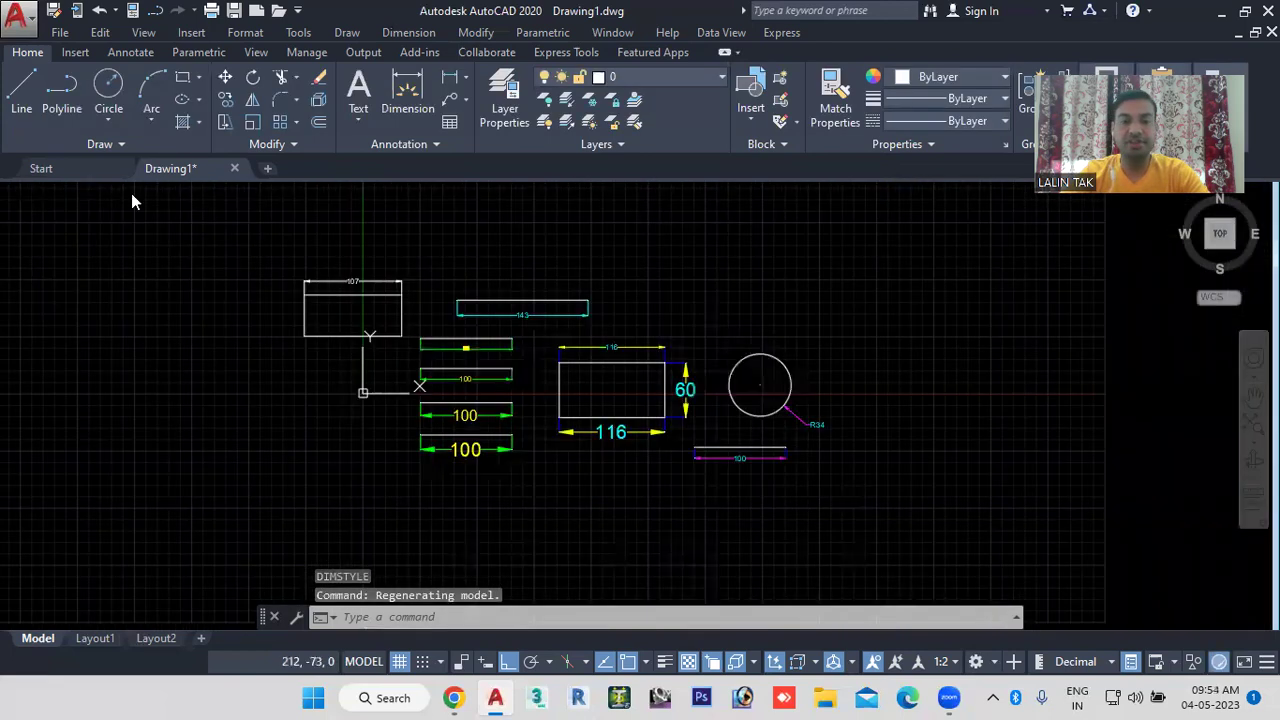
pyautogui.click(228, 241)
pyautogui.click(969, 535)
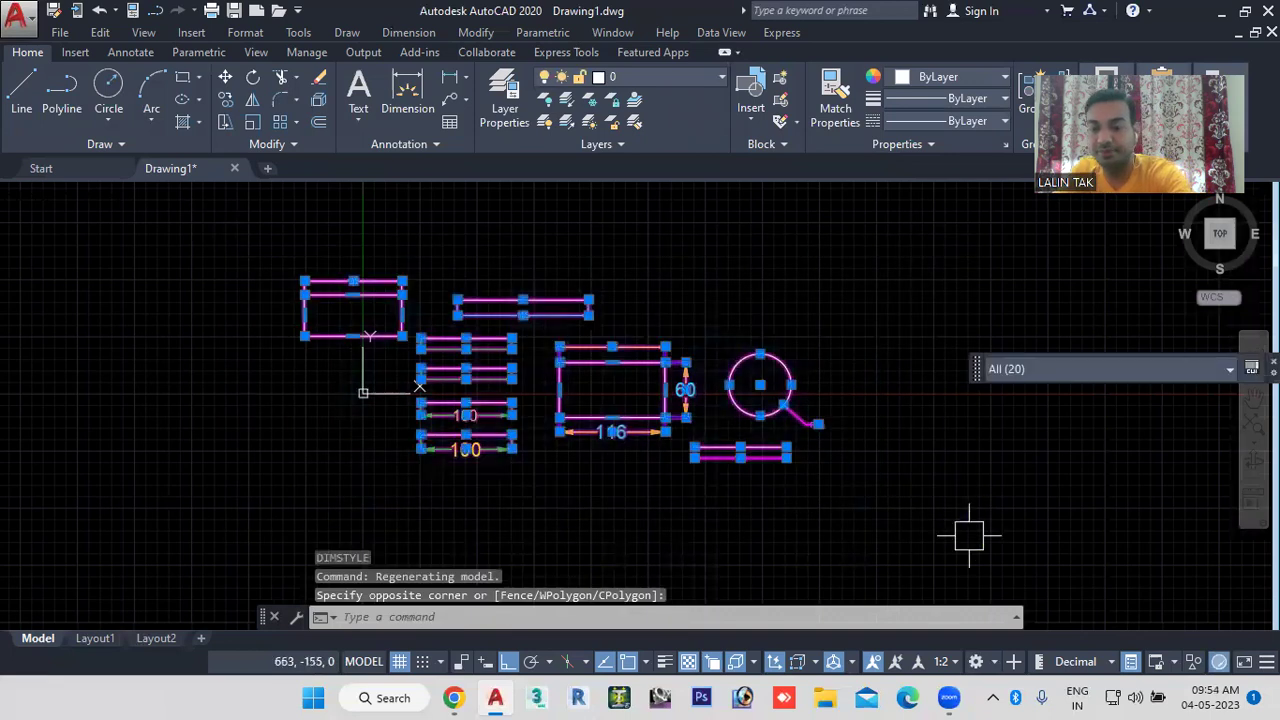
pyautogui.press('Delete')
# Step: Draw a horizontal line 100 units long in the empty drawing area
pyautogui.scroll(4, 470, 366)
pyautogui.moveTo(470, 360)
pyautogui.mouseDown(button='middle')
pyautogui.moveTo(458, 397)
pyautogui.moveTo(371, 470)
pyautogui.mouseUp(button='middle')
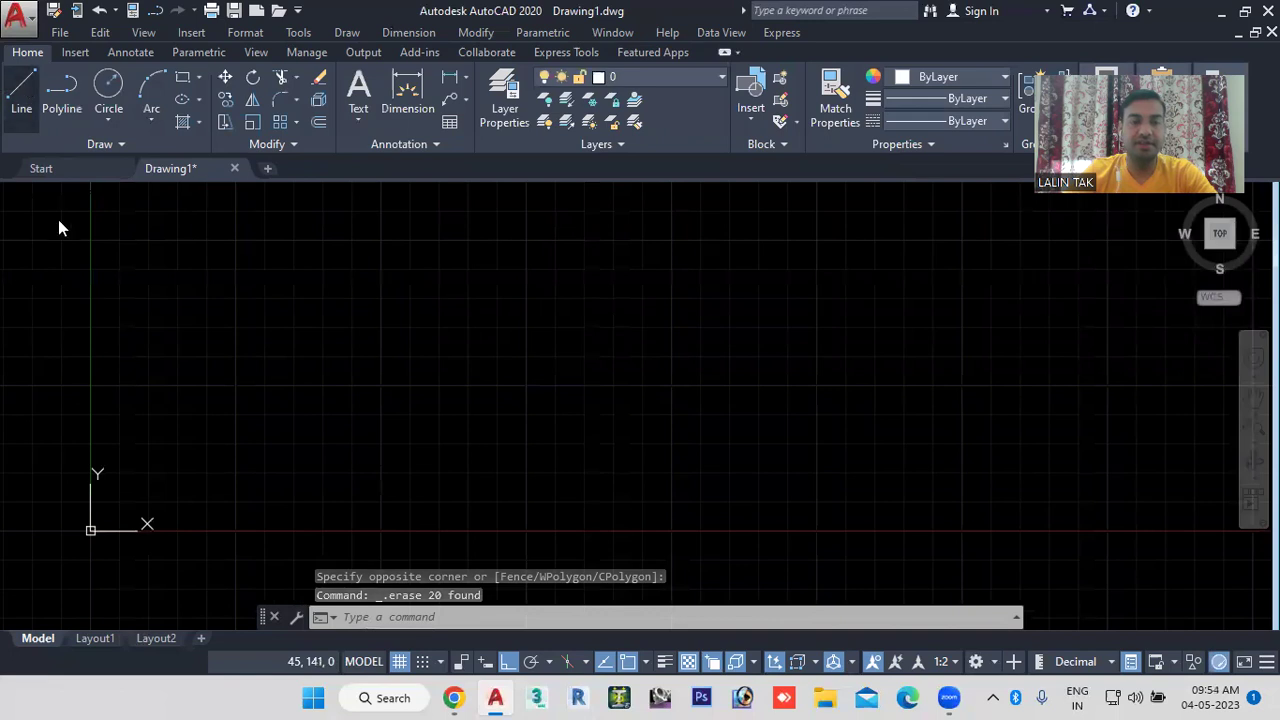
pyautogui.click(21, 90)
pyautogui.click(340, 358)
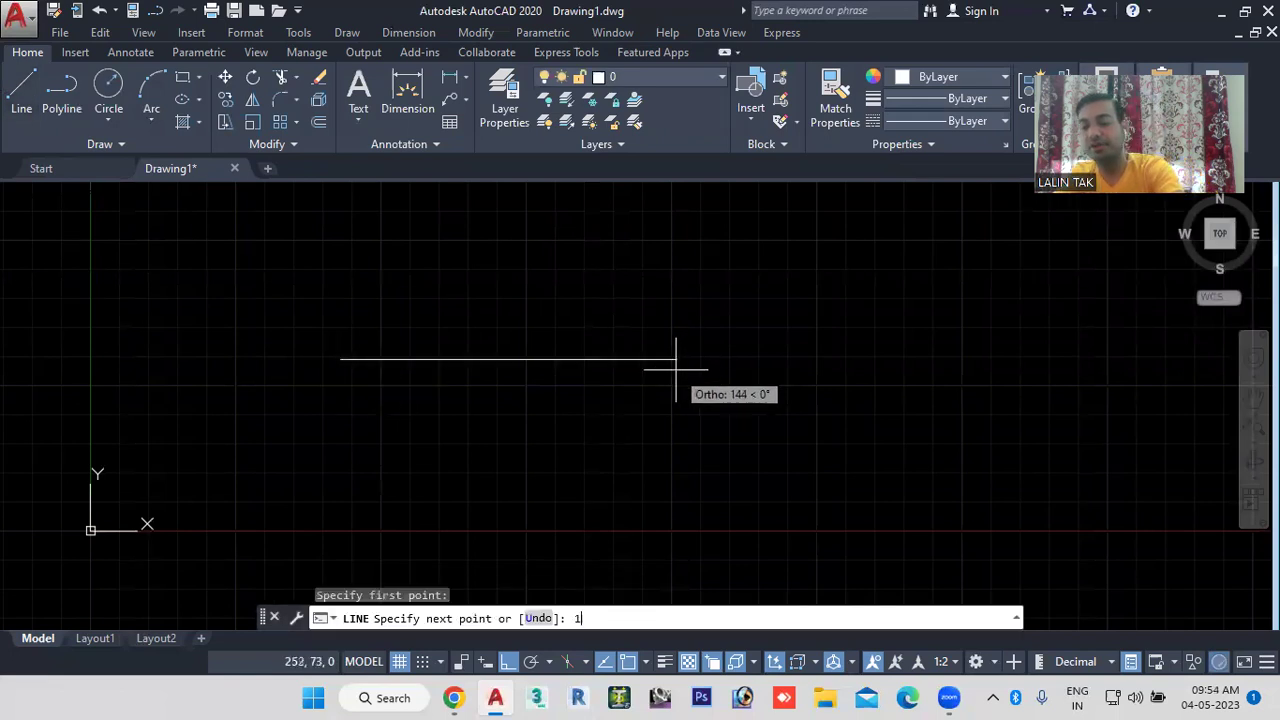
pyautogui.write('100')
pyautogui.press('Return')
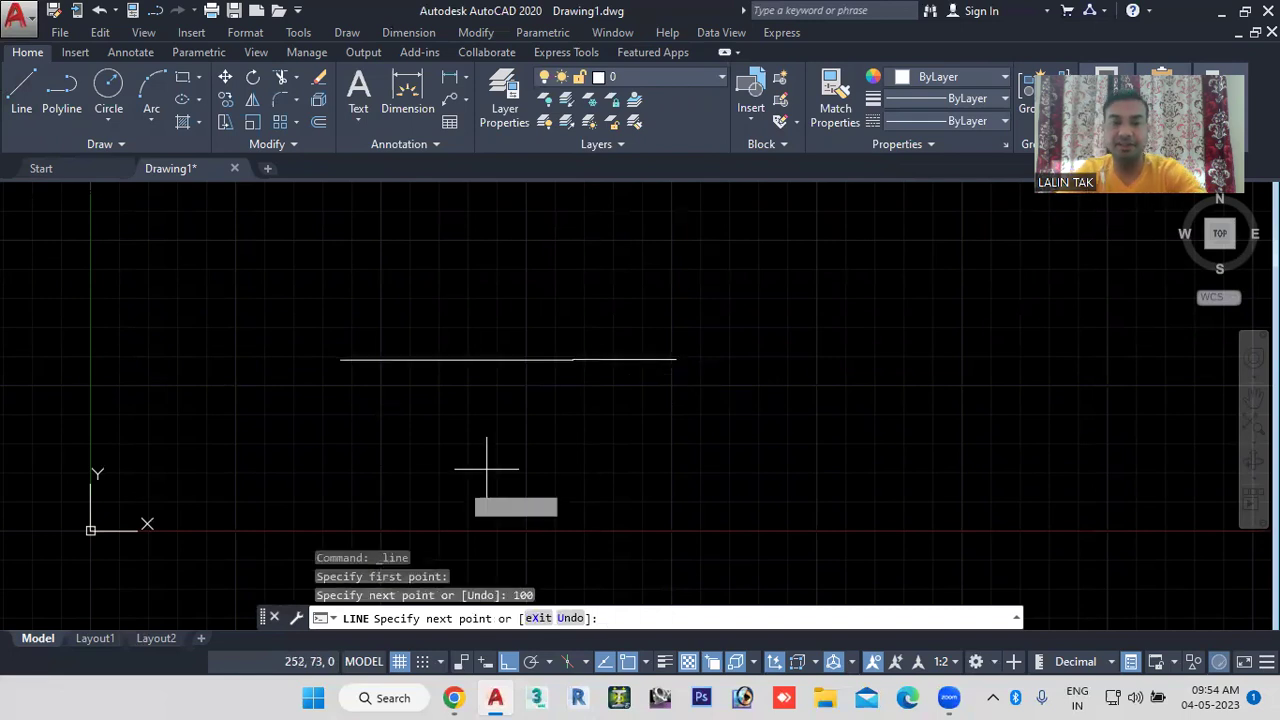
pyautogui.press('Escape')
# Step: Add a linear dimension to the horizontal line by selecting the object, placing the dimension line just below it
pyautogui.scroll(2, 388, 386)
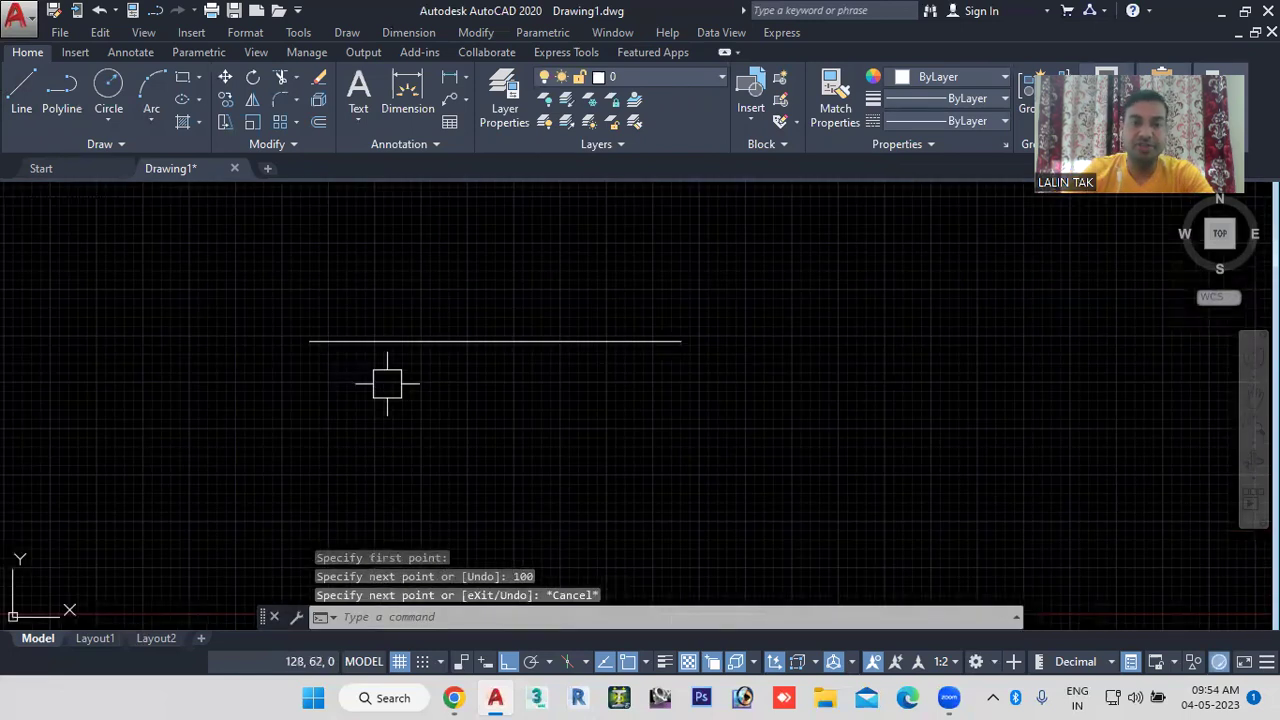
pyautogui.scroll(2, 388, 383)
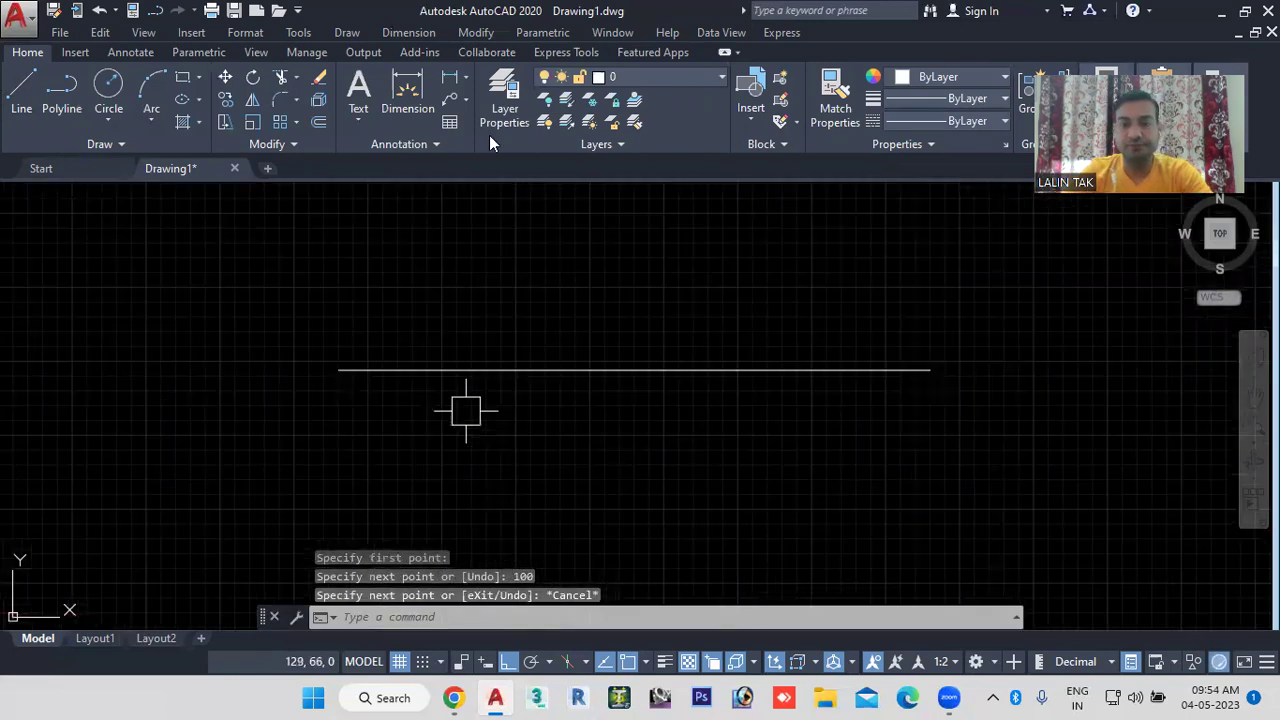
pyautogui.click(450, 77)
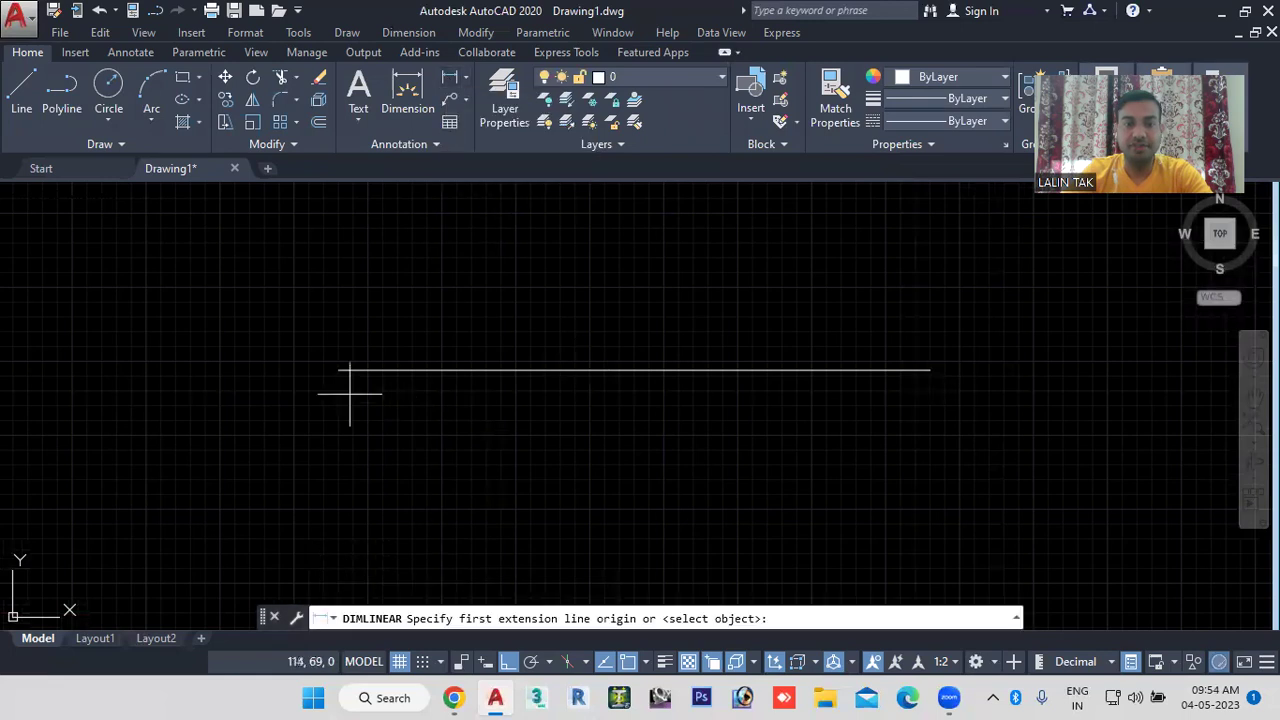
pyautogui.press('Return')
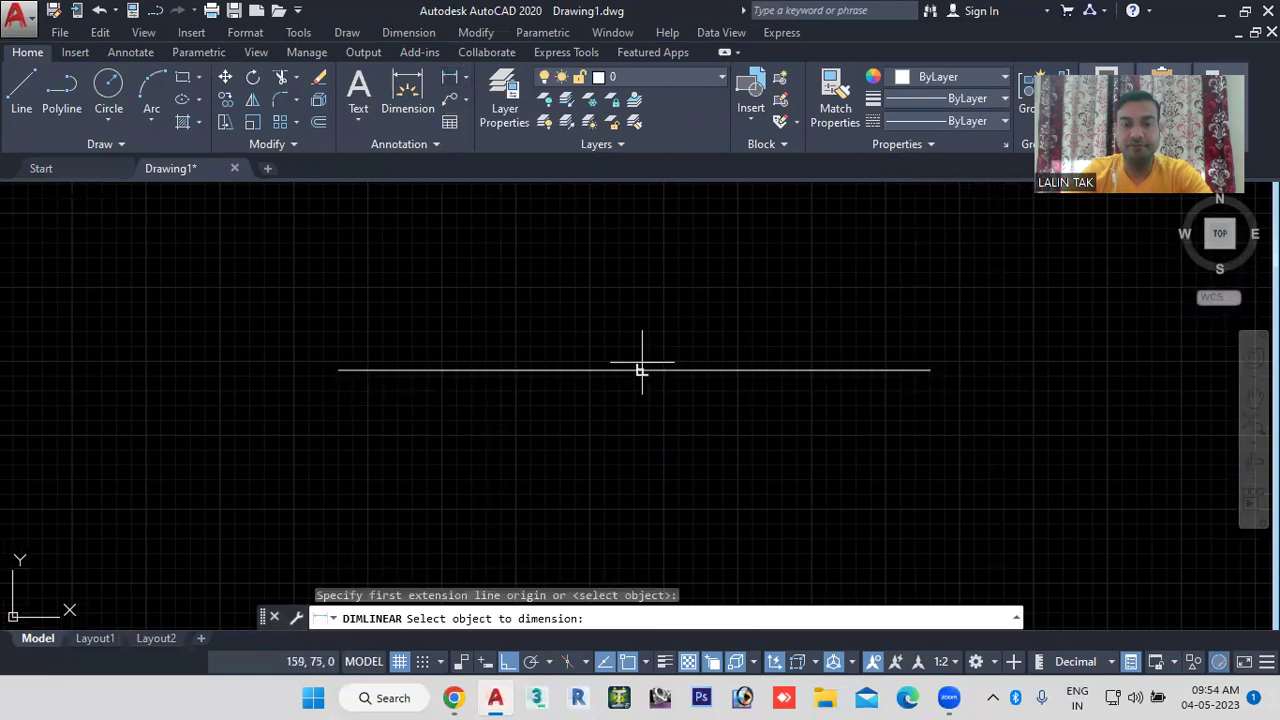
pyautogui.click(640, 368)
pyautogui.click(629, 408)
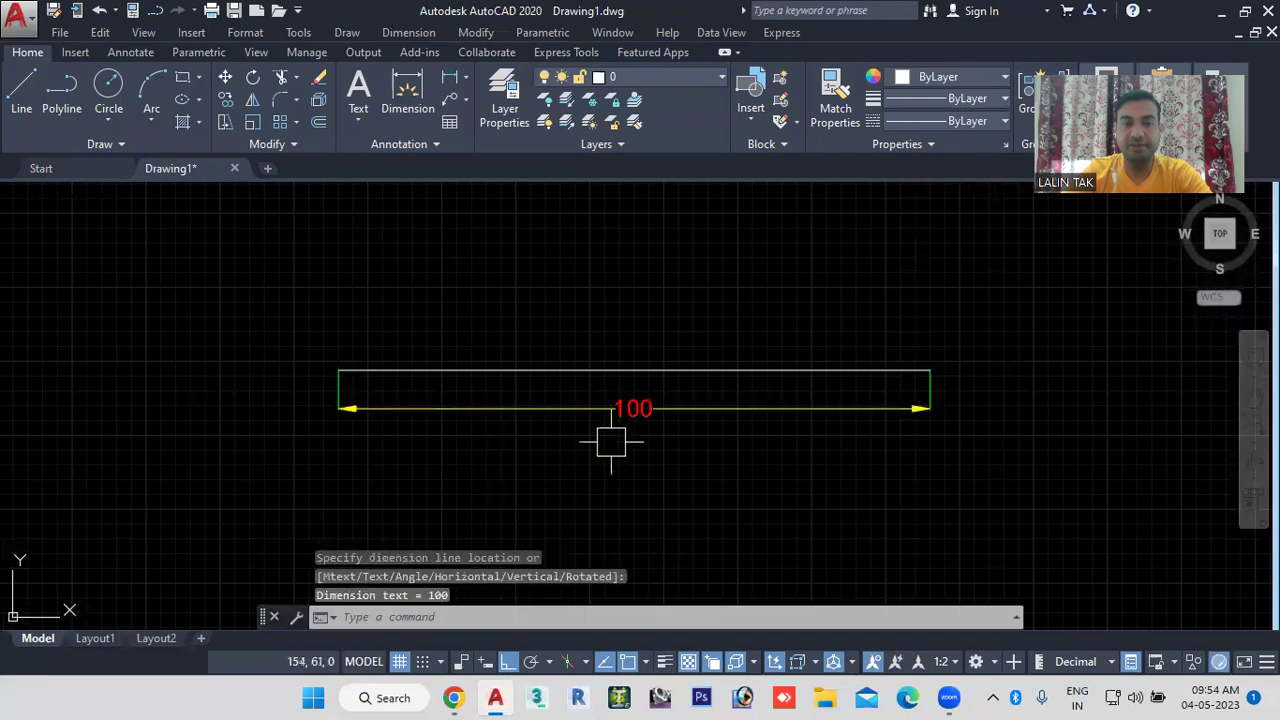
pyautogui.scroll(2, 624, 445)
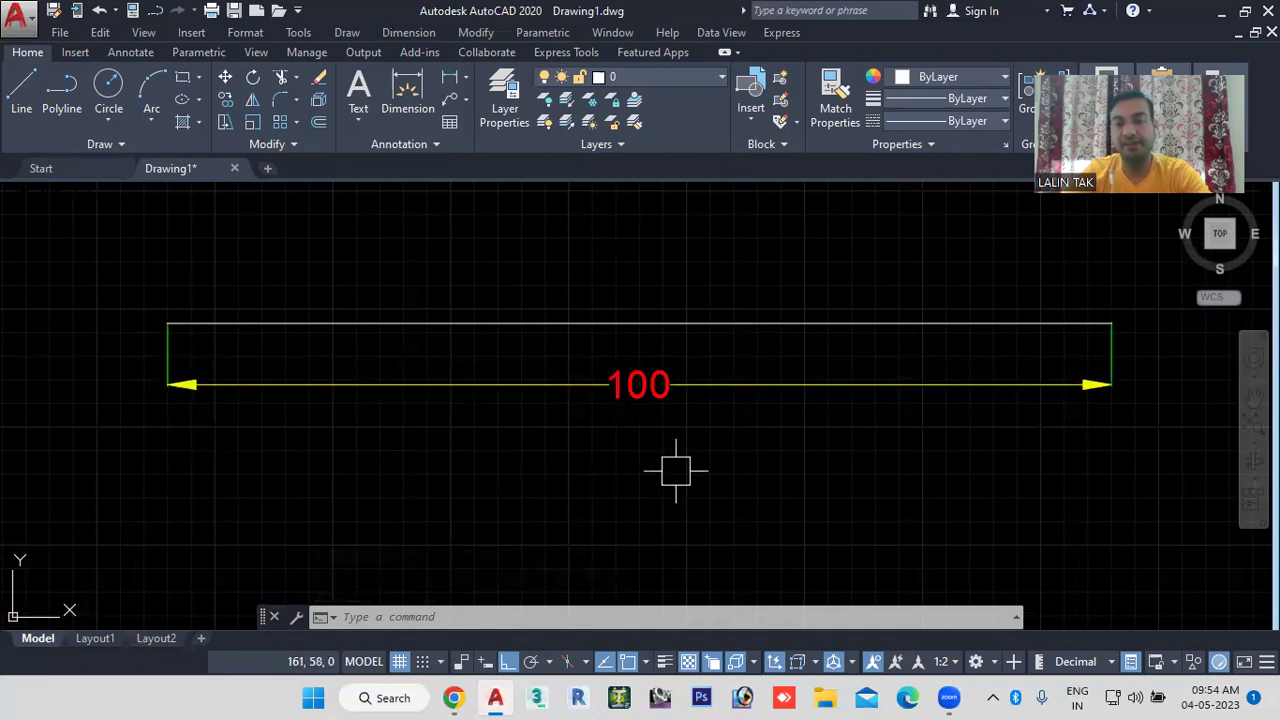
pyautogui.moveTo(674, 469); pyautogui.dragTo(646, 452, button='middle')
pyautogui.scroll(-2, 618, 462)
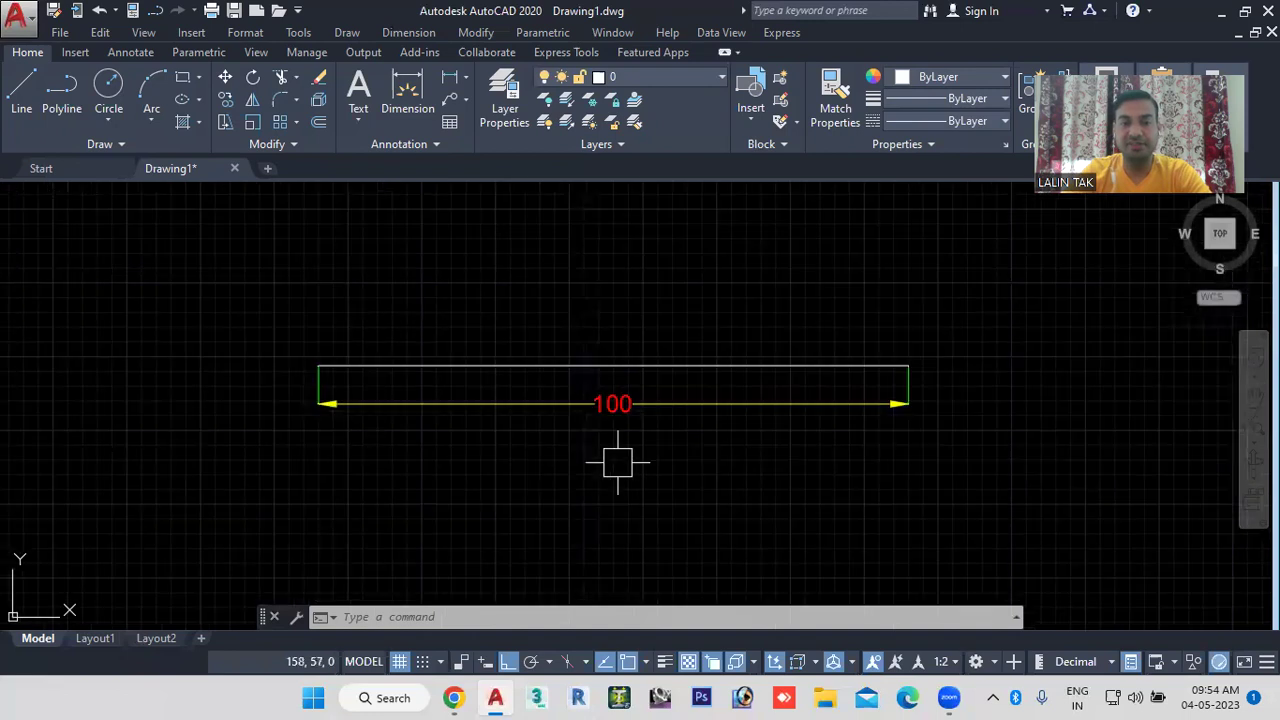
# Step: In the Standard dimension style, load the ACAD_ISO02W100 (ISO dash) linetype and assign it to the dimension lines
pyautogui.click(448, 617)
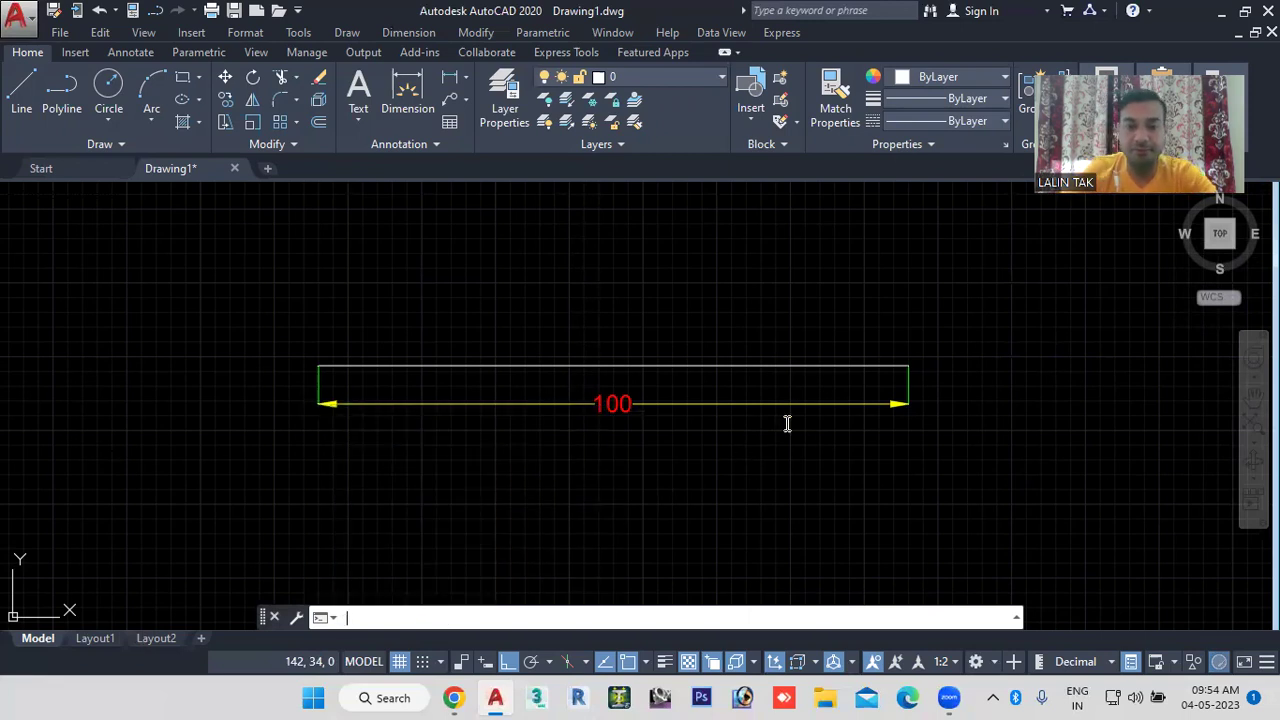
pyautogui.write('d')
pyautogui.press('Return')
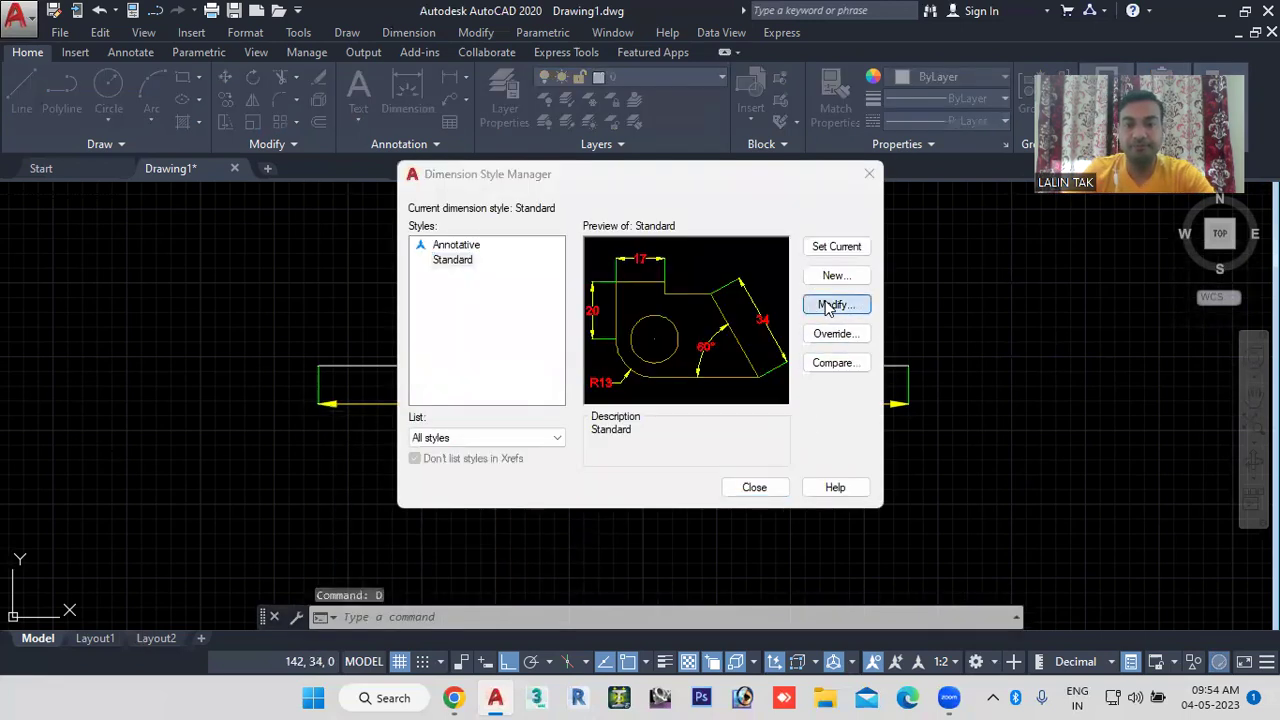
pyautogui.click(828, 306)
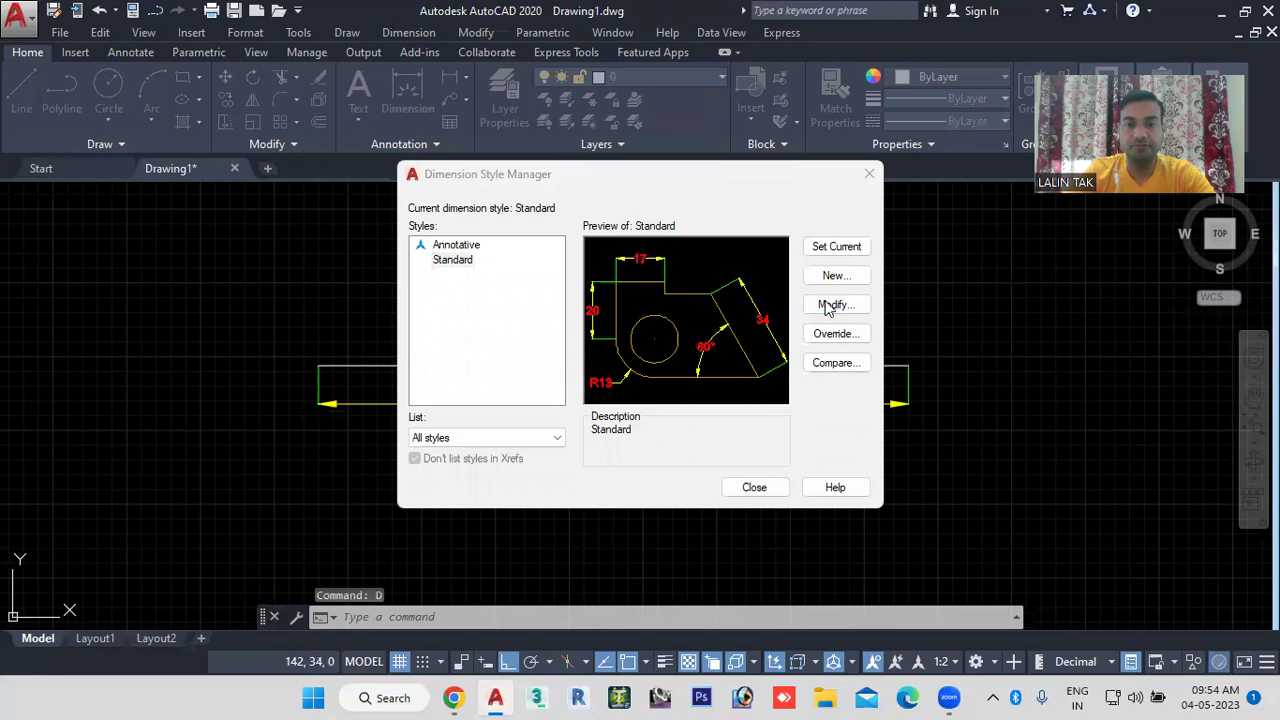
pyautogui.click(396, 142)
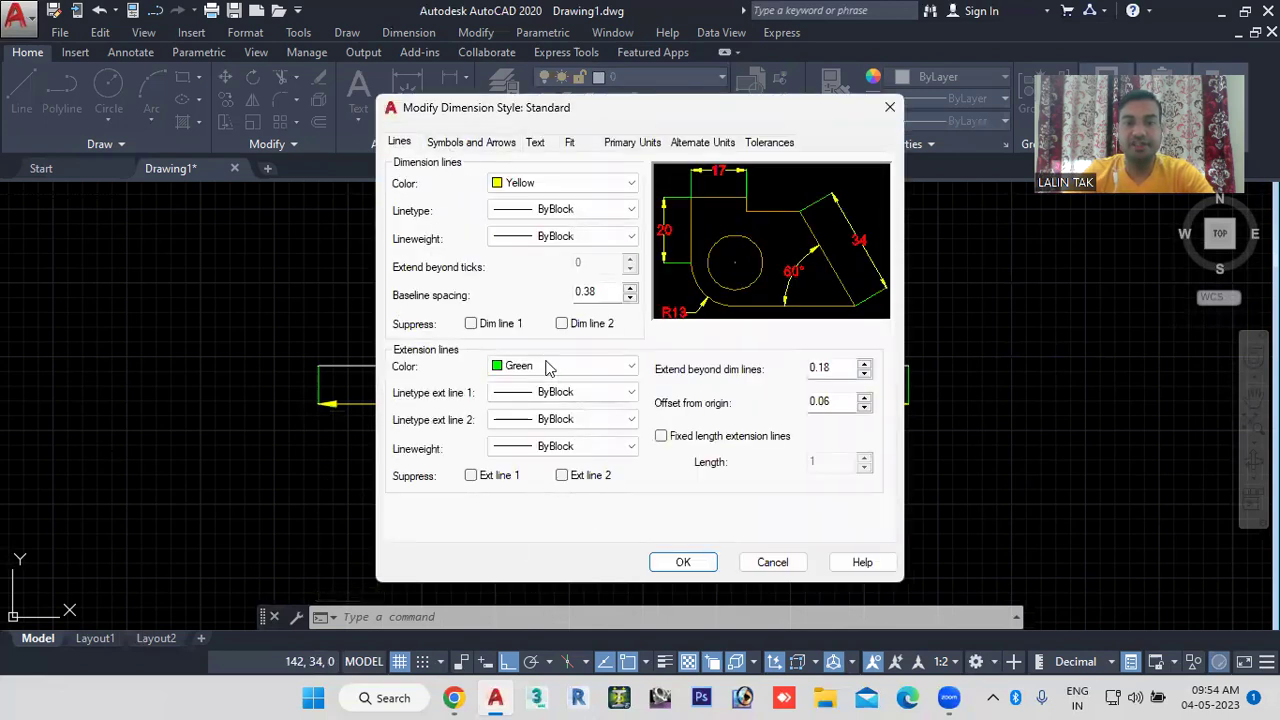
pyautogui.click(580, 210)
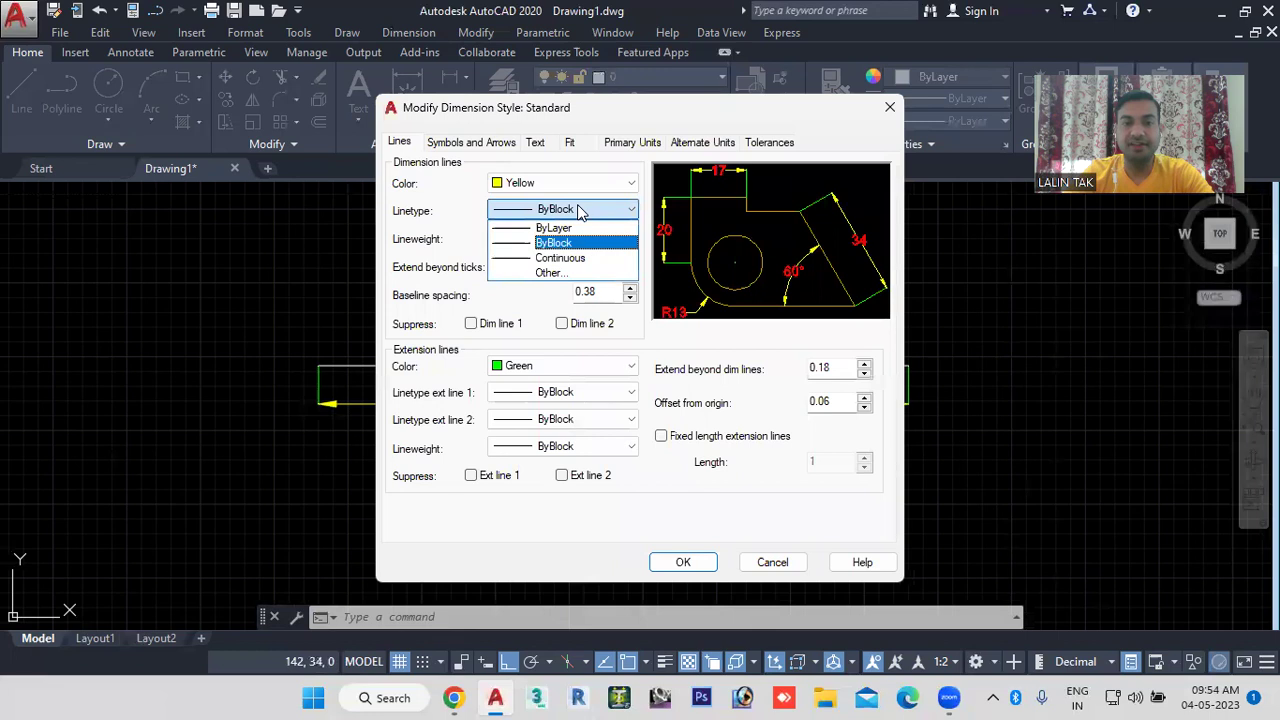
pyautogui.click(557, 274)
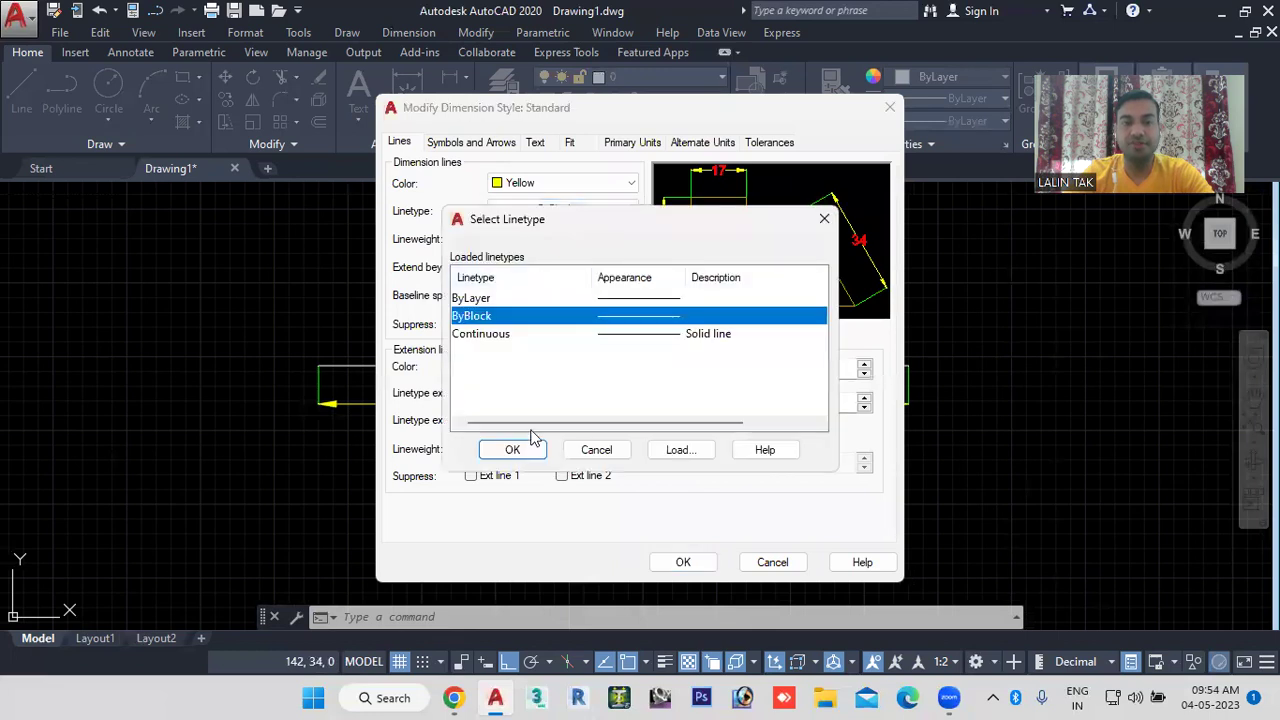
pyautogui.click(667, 451)
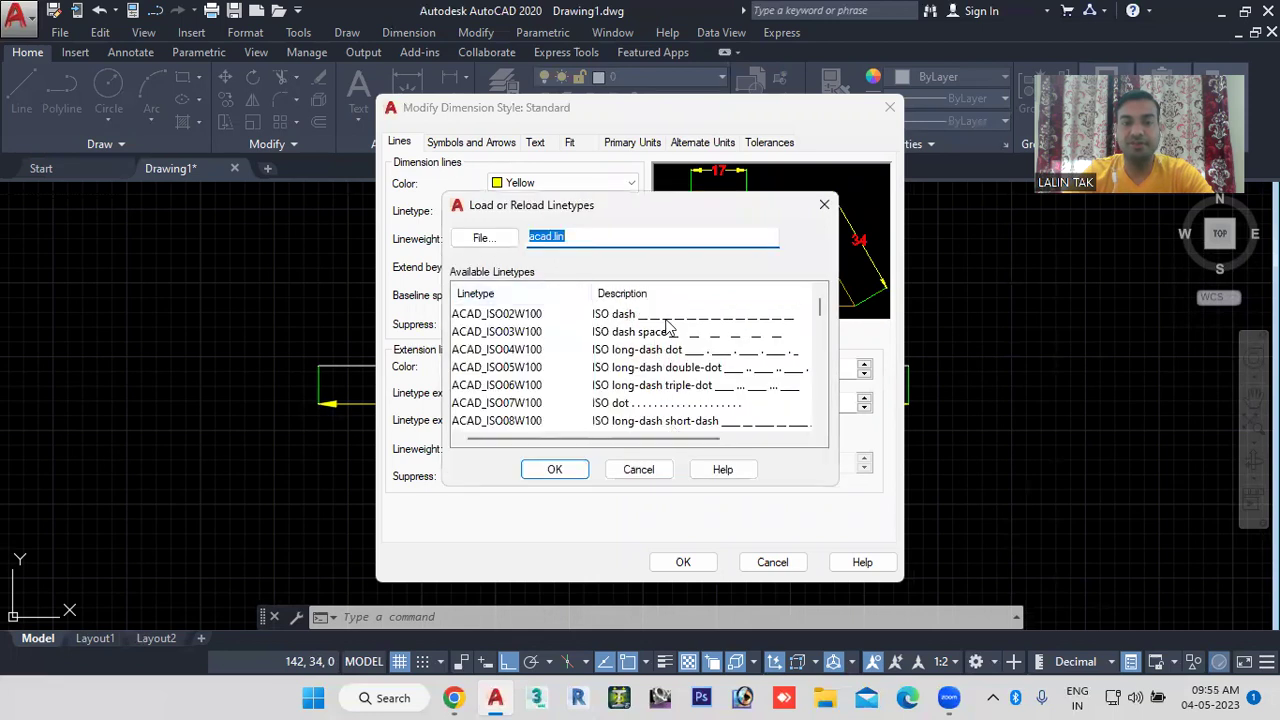
pyautogui.click(669, 322)
pyautogui.click(563, 466)
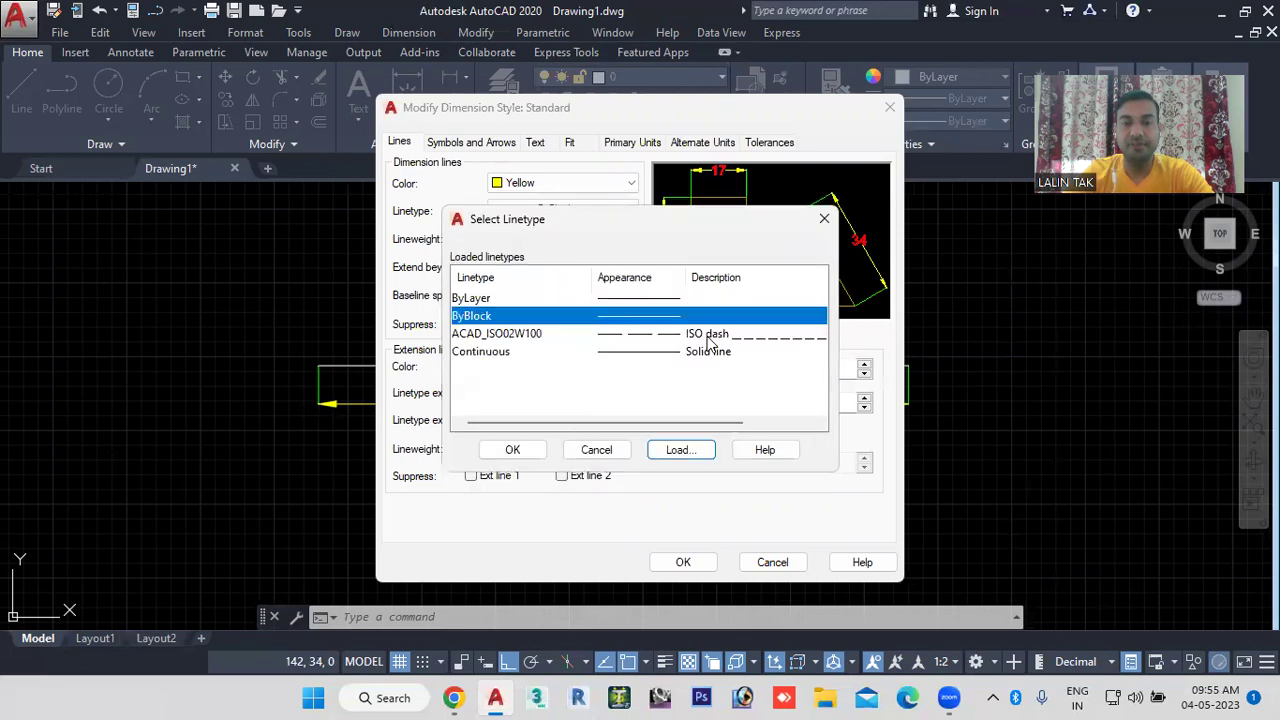
pyautogui.click(707, 336)
pyautogui.click(523, 451)
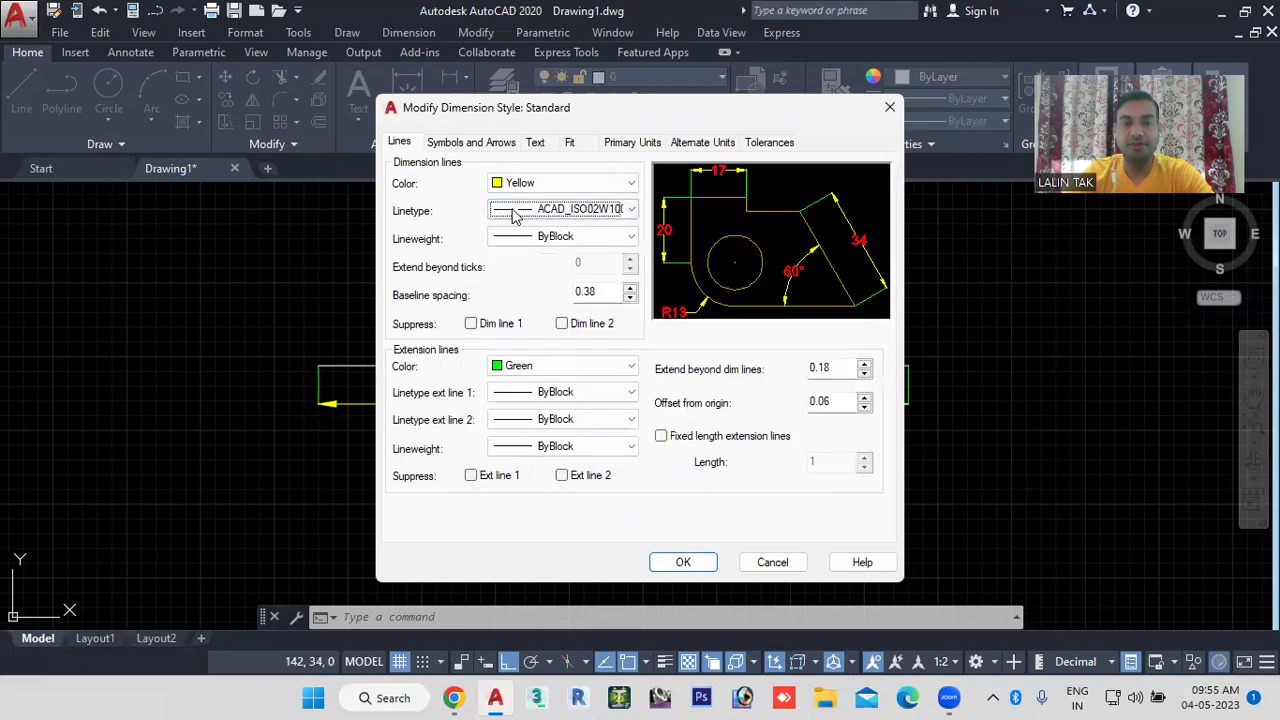
# Step: Set the dimension lines' lineweight to 0.60 mm and apply the style changes to the drawing
pyautogui.click(587, 238)
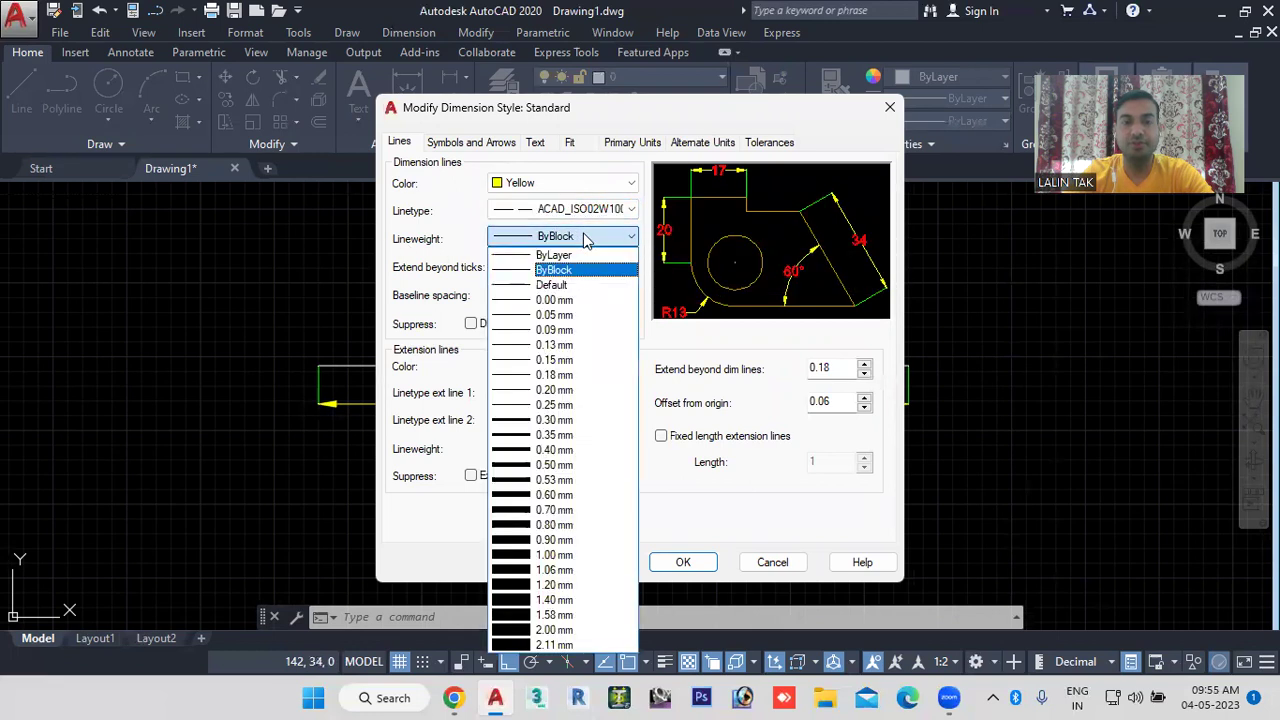
pyautogui.click(554, 498)
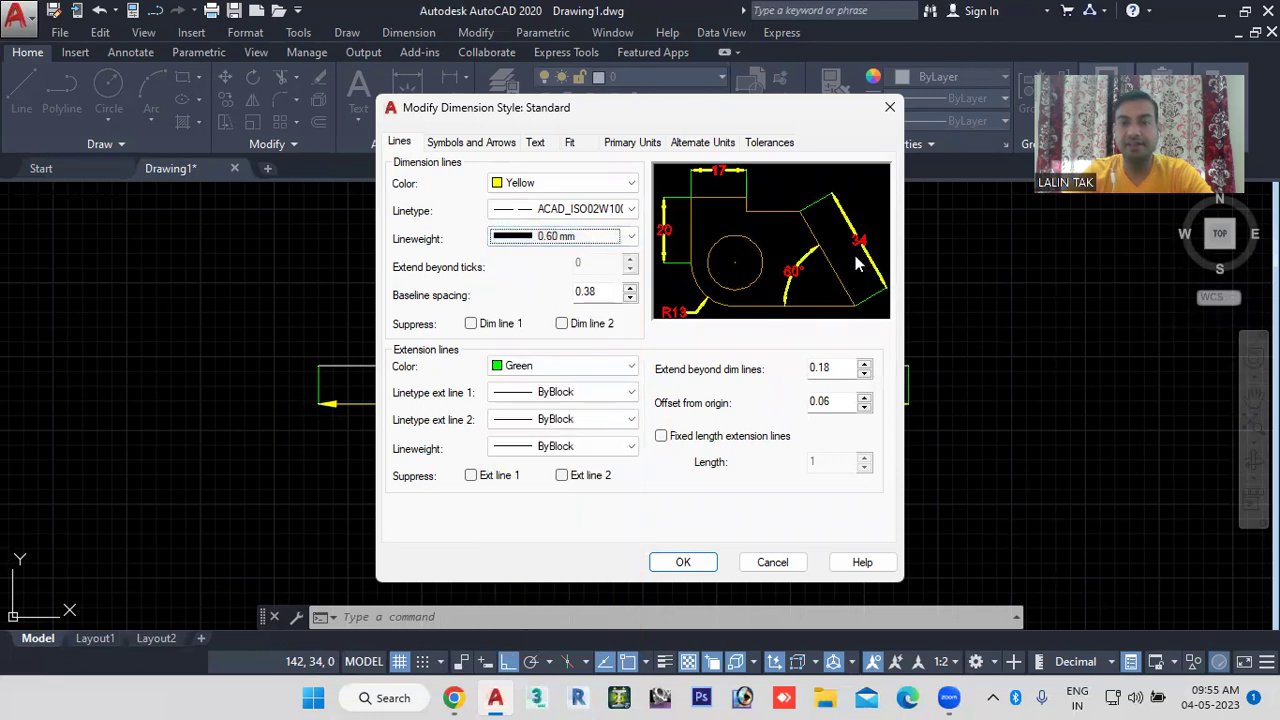
pyautogui.click(686, 563)
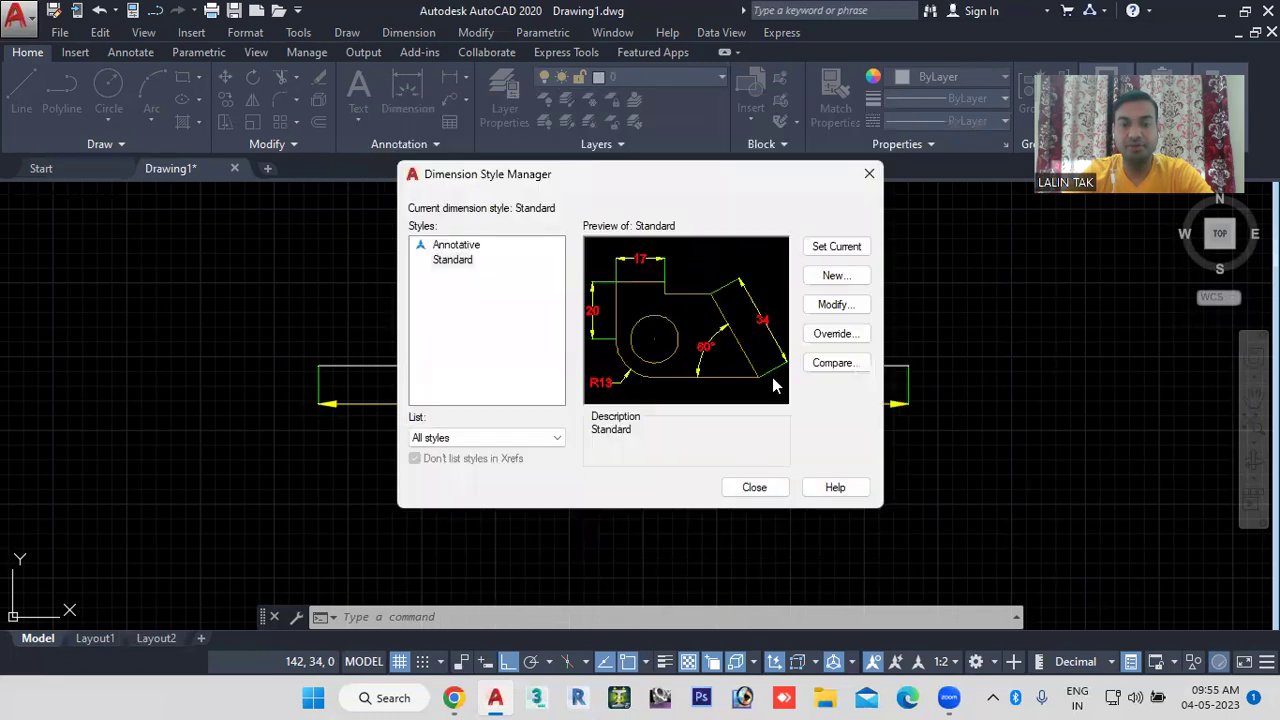
pyautogui.click(755, 487)
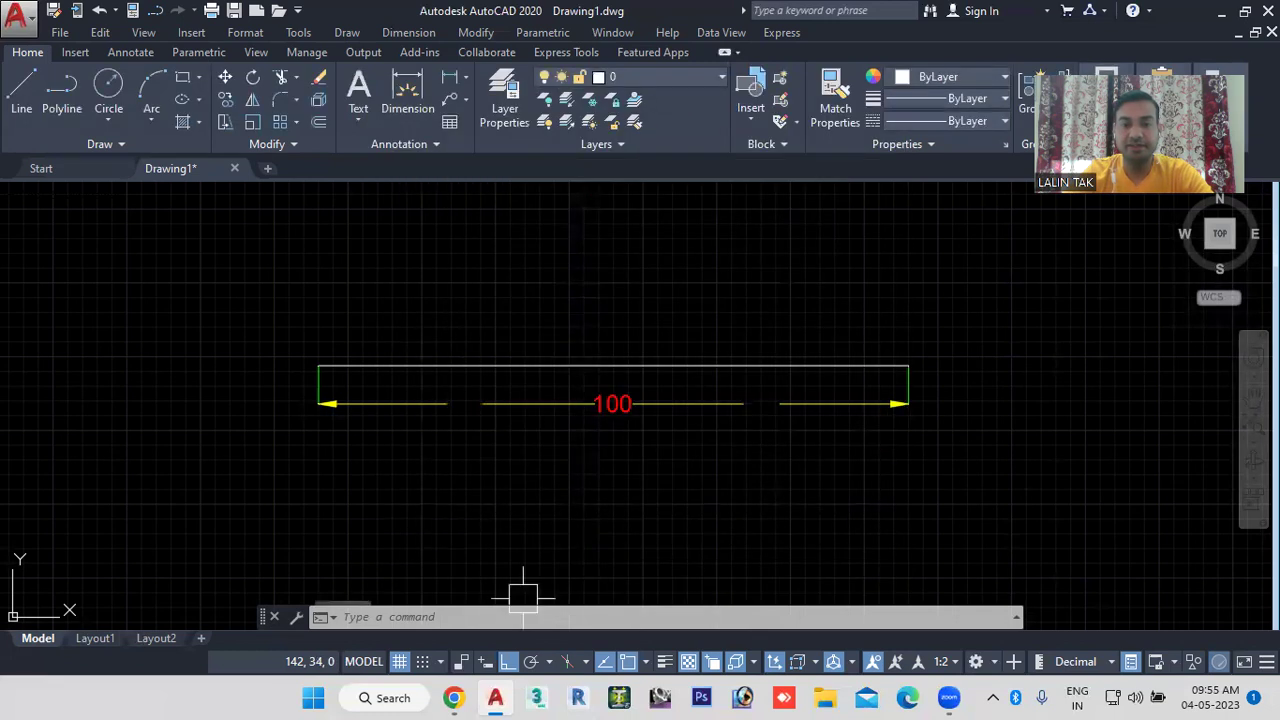
pyautogui.scroll(2, 481, 450)
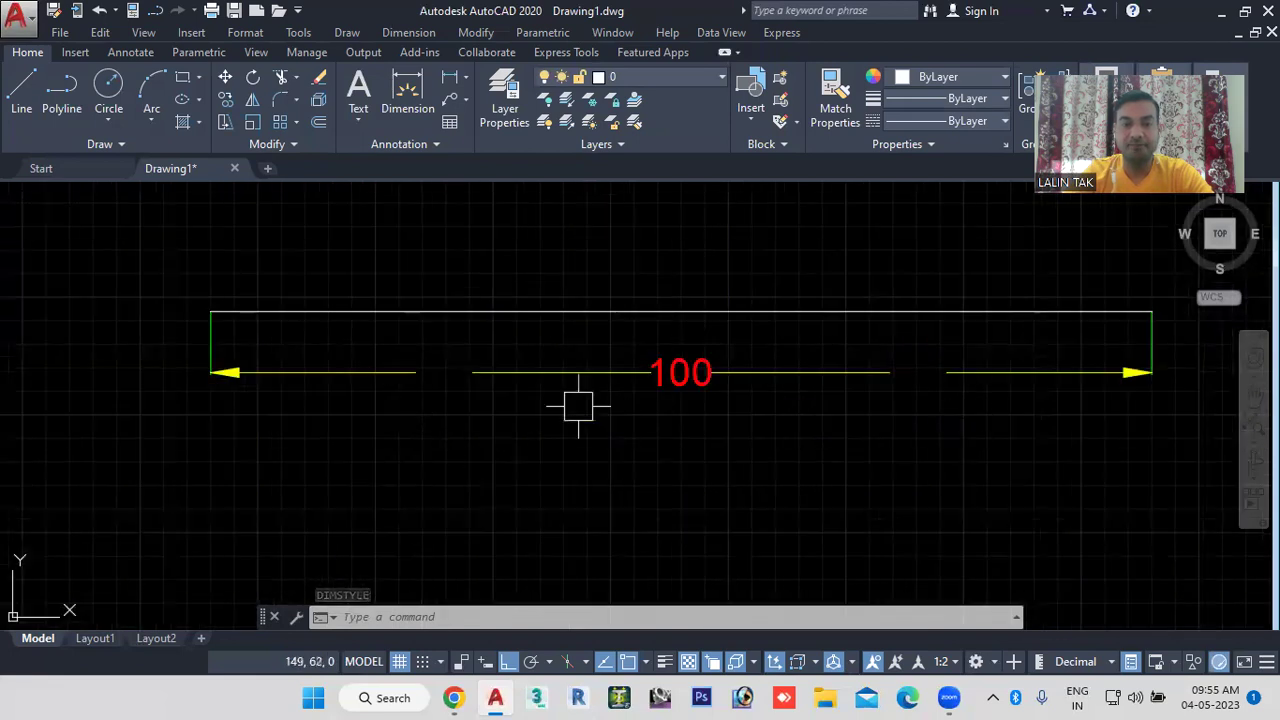
# Step: Set the drawing's current annotation scale to 1:1
pyautogui.scroll(-2, 557, 397)
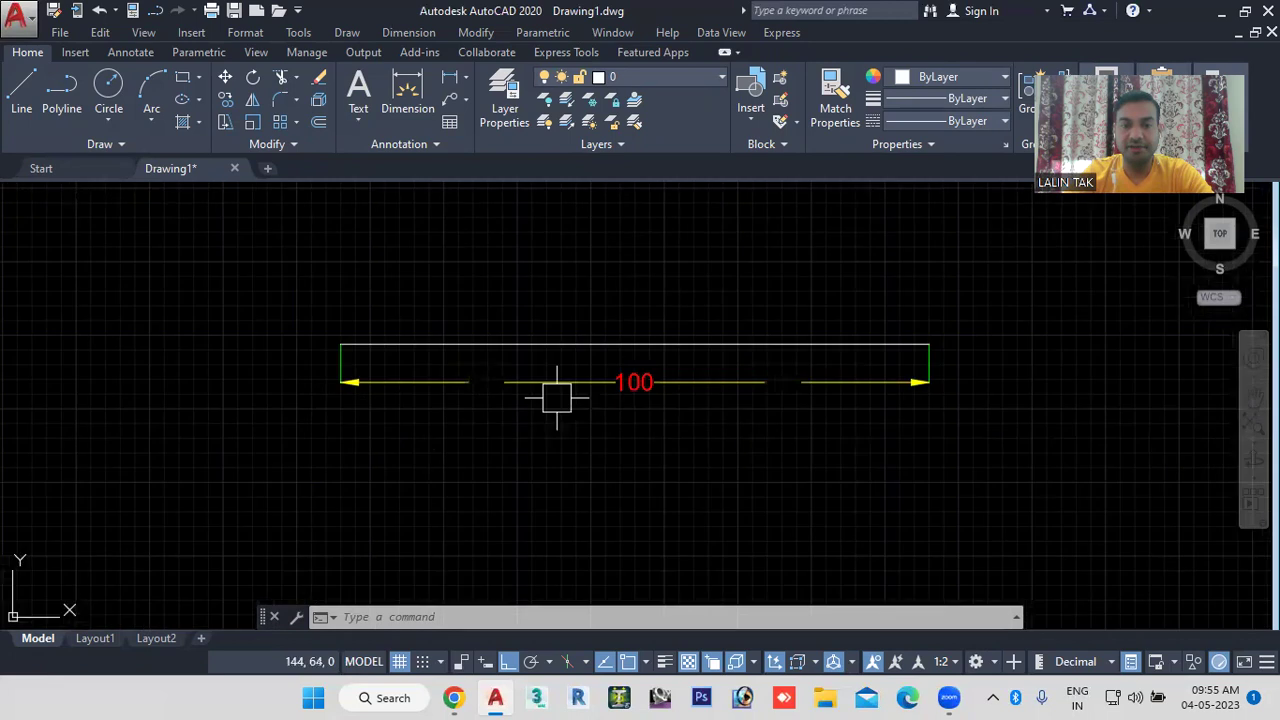
pyautogui.click(944, 662)
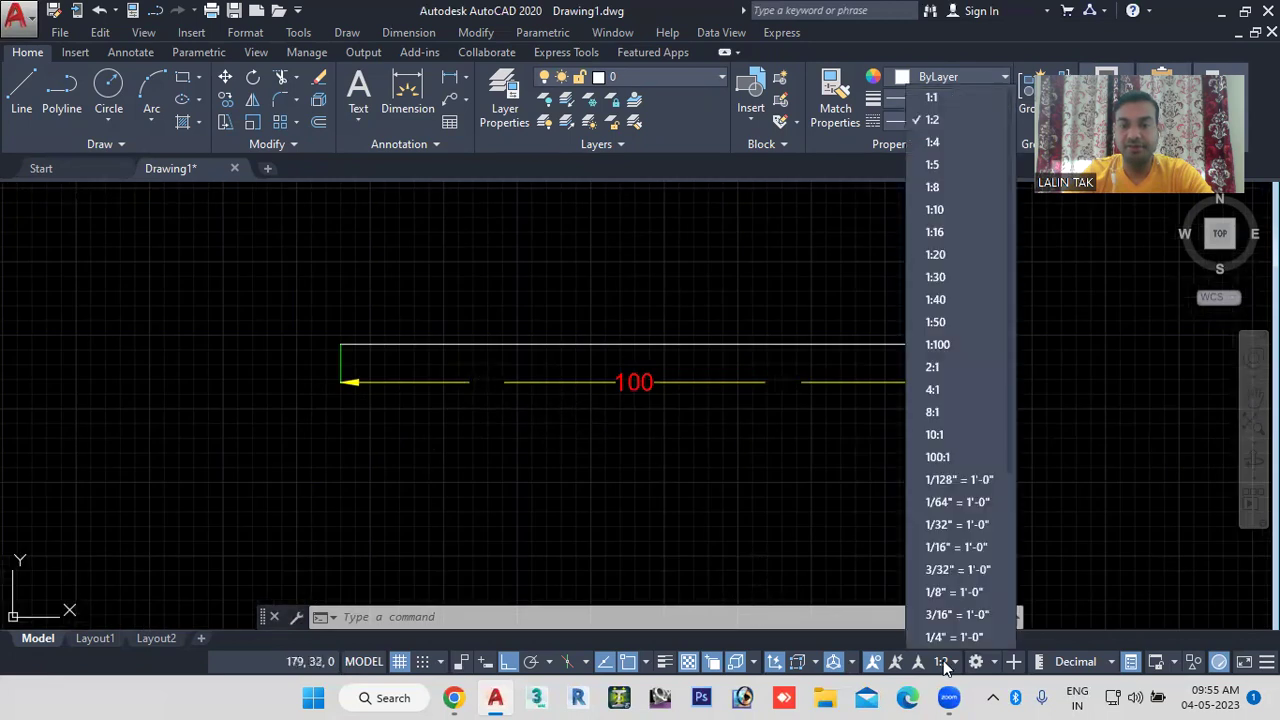
pyautogui.click(933, 97)
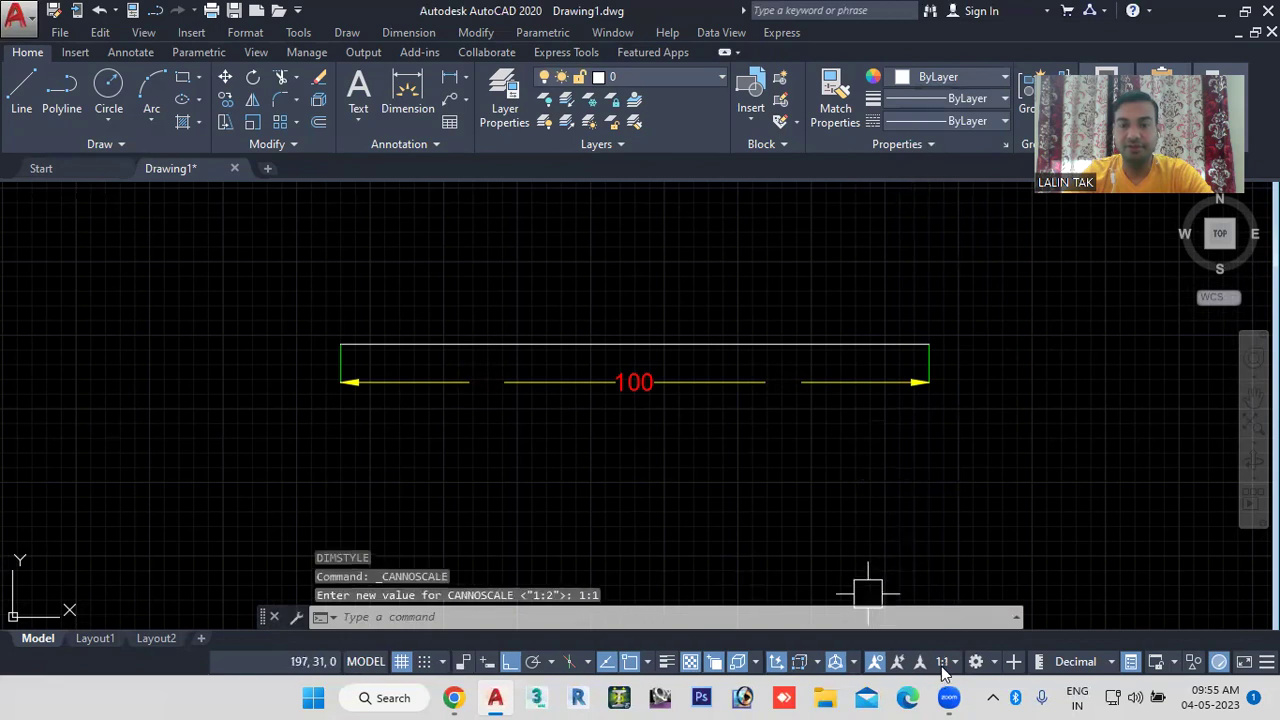
# Step: Open the full properties of the linear dimension and turn off the Quick Properties display
pyautogui.click(435, 378)
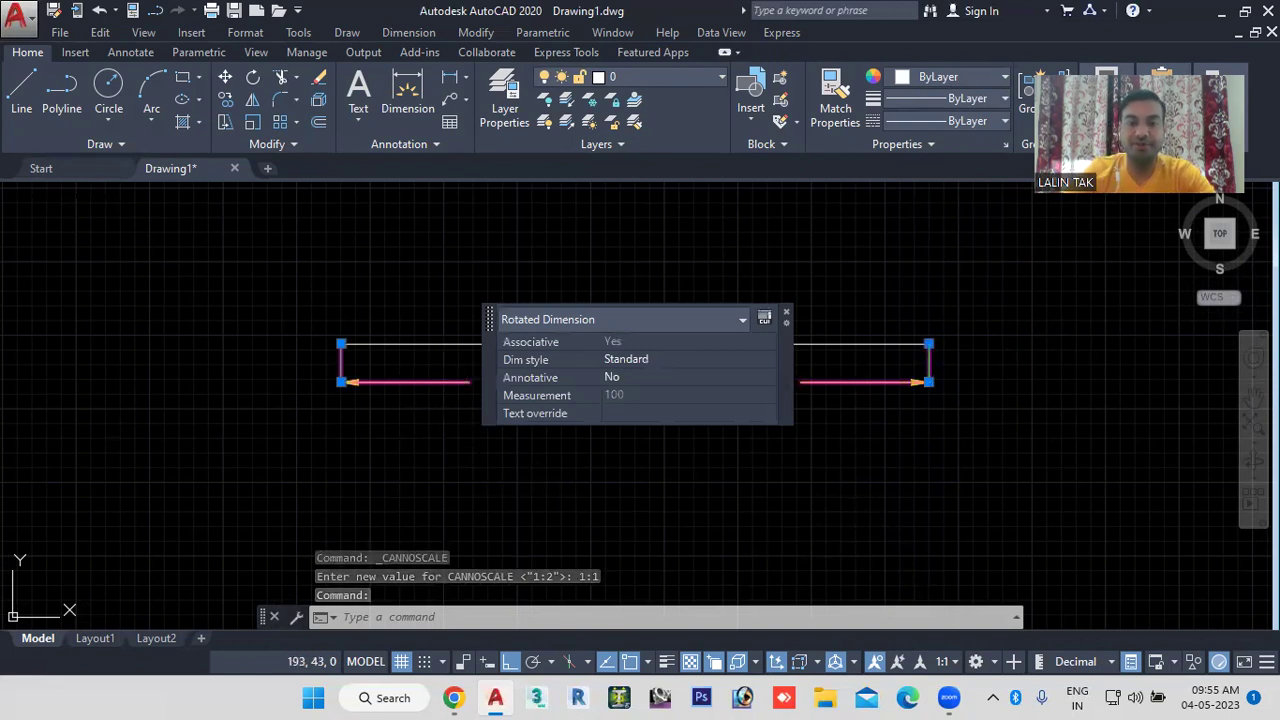
pyautogui.hotkey('ctrl', '1')
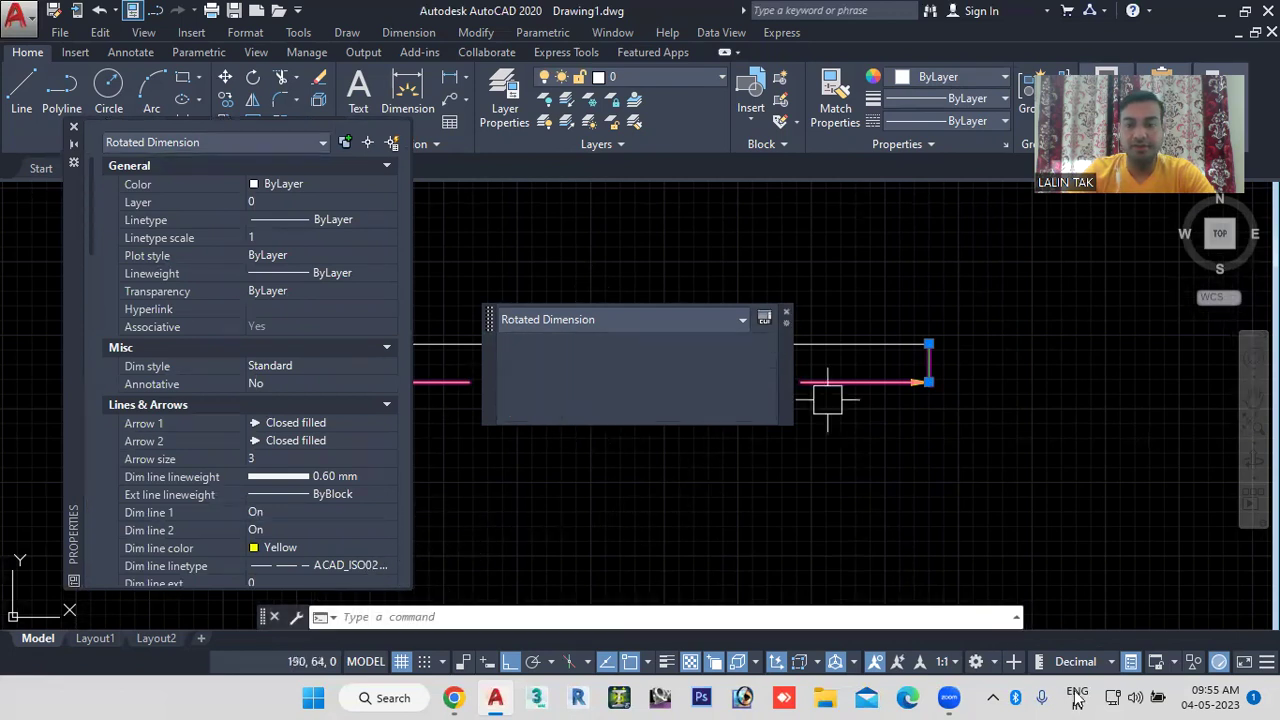
pyautogui.click(1132, 667)
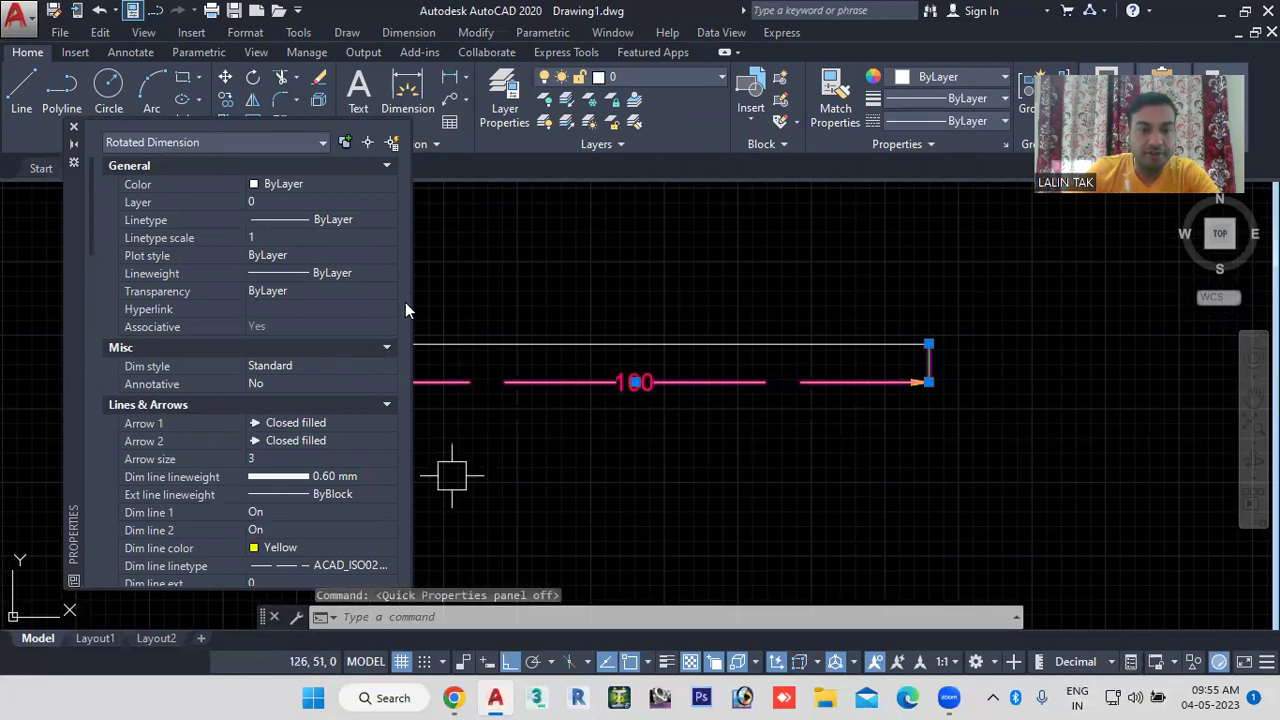
pyautogui.scroll(-2, 384, 311)
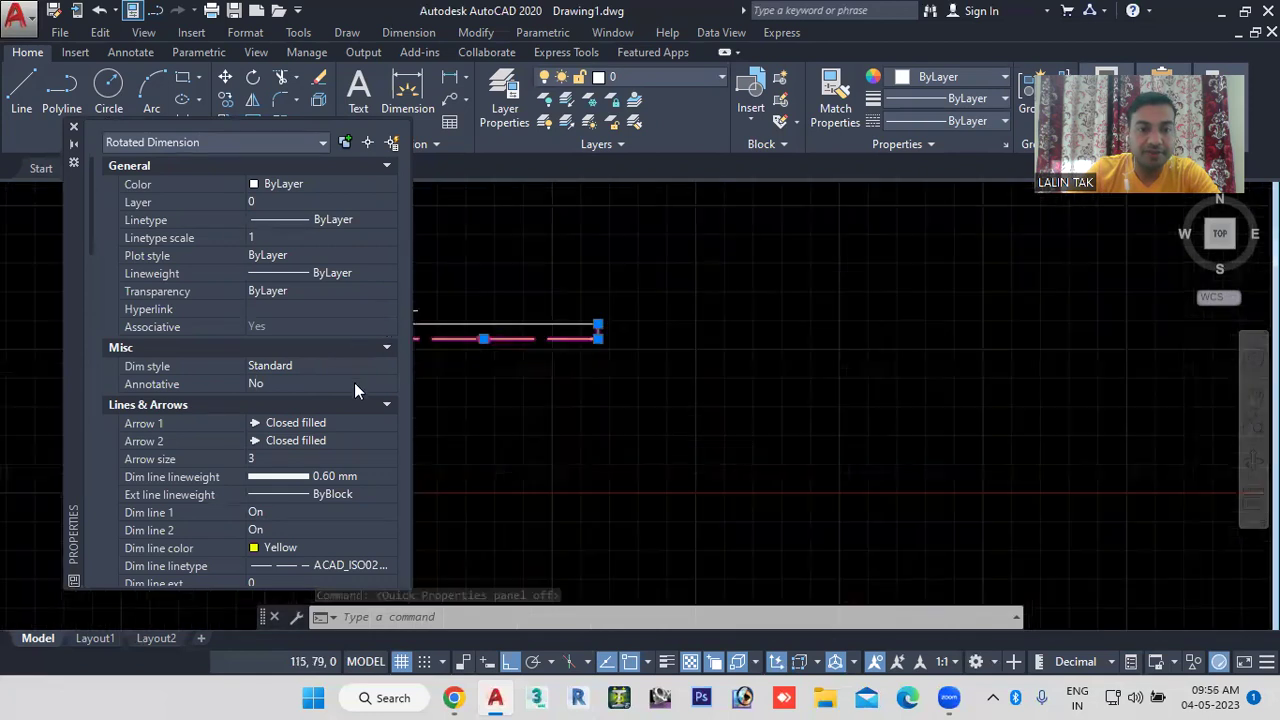
pyautogui.scroll(2, 554, 446)
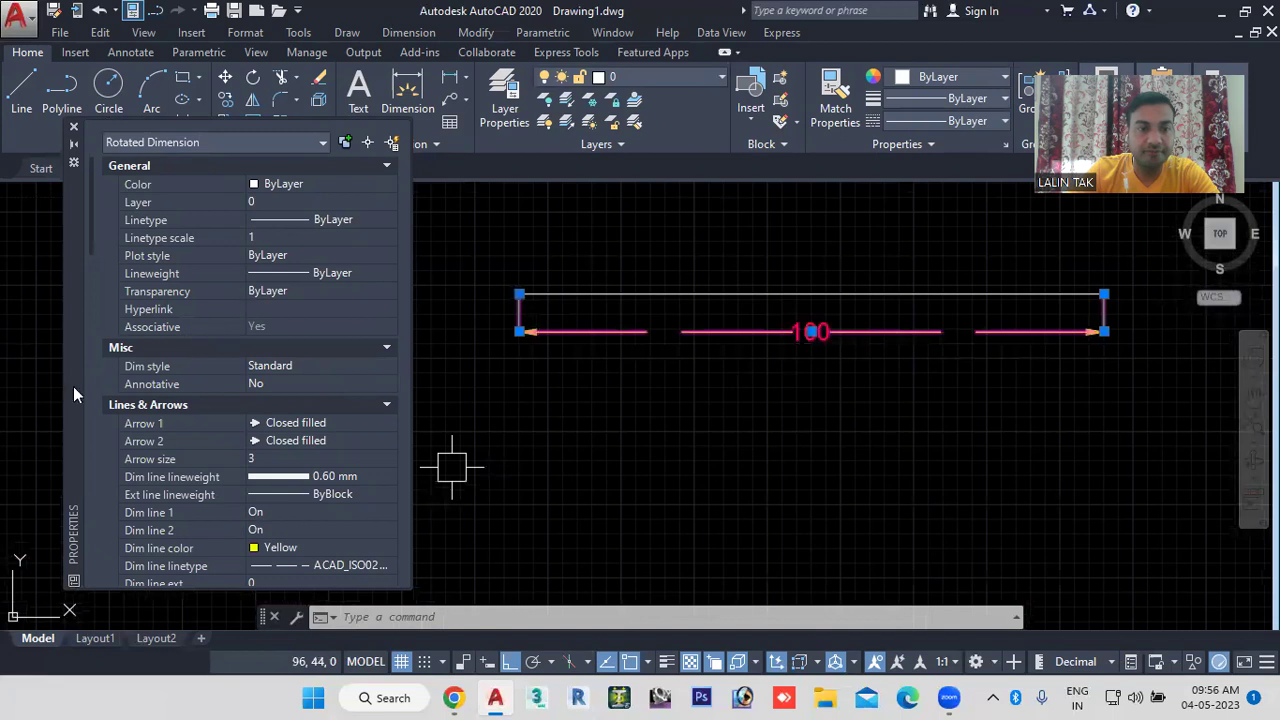
pyautogui.scroll(-3, 96, 278)
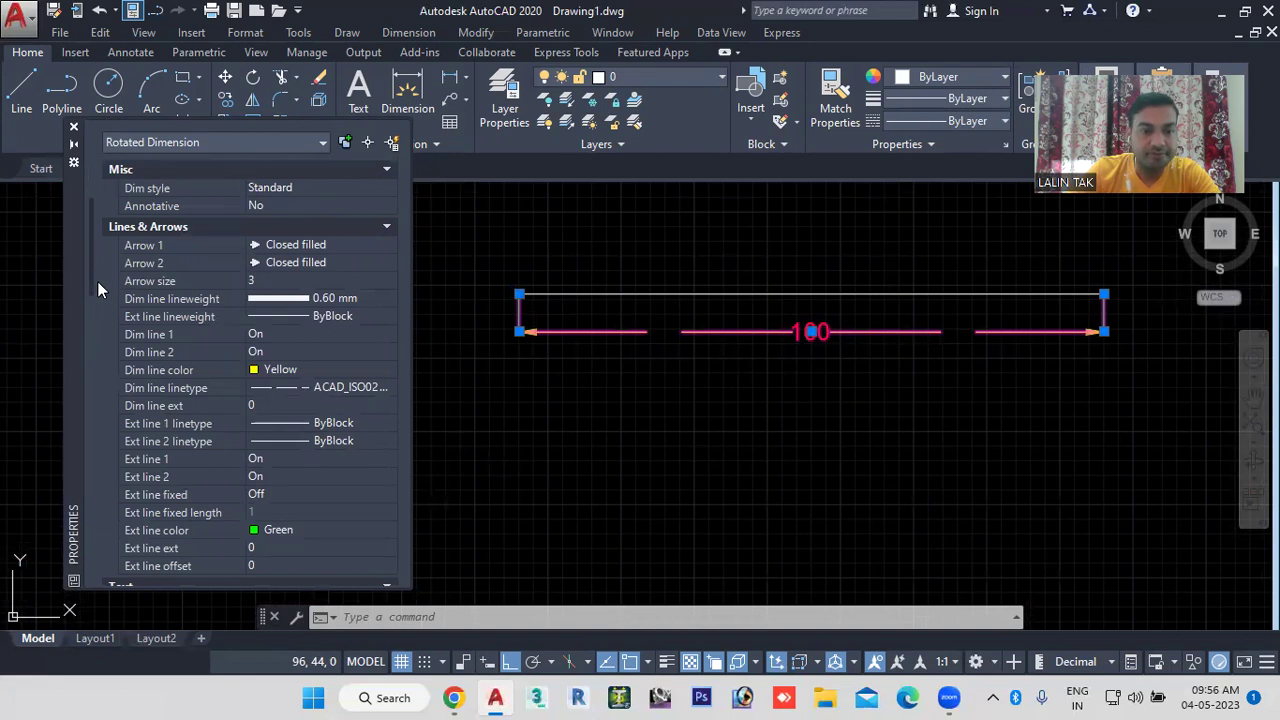
pyautogui.scroll(3, 97, 281)
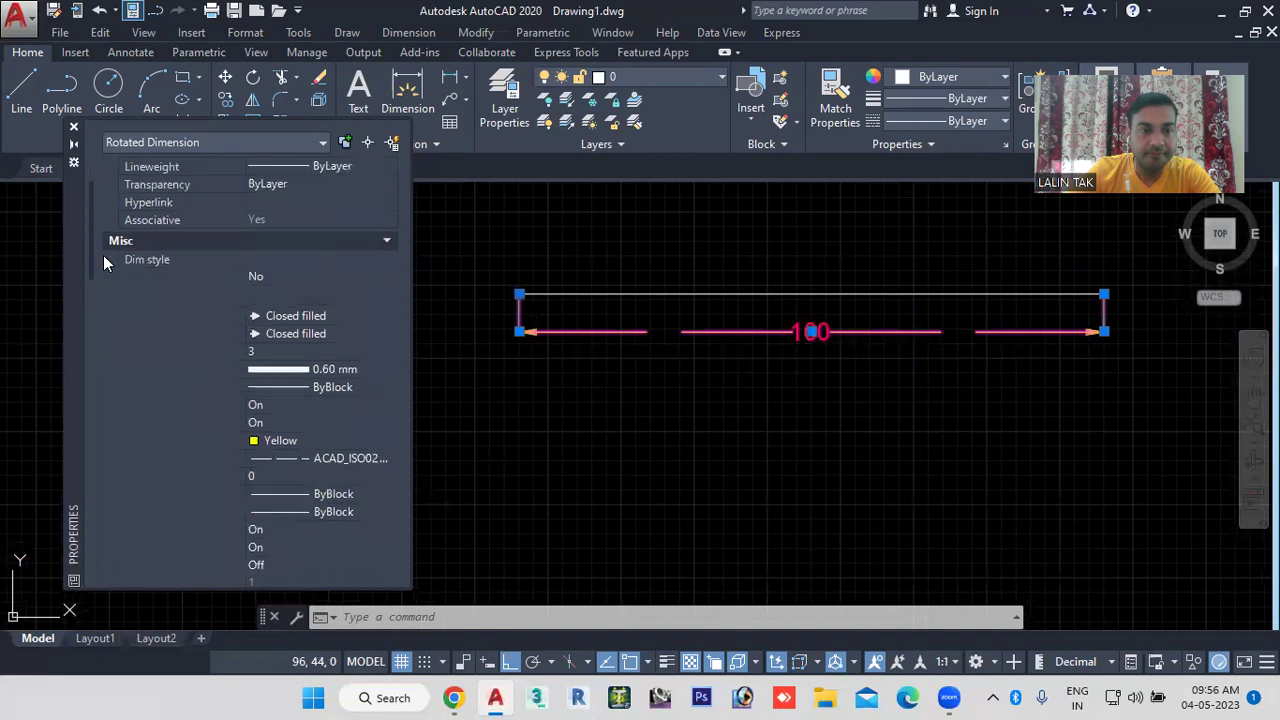
pyautogui.scroll(1, 104, 225)
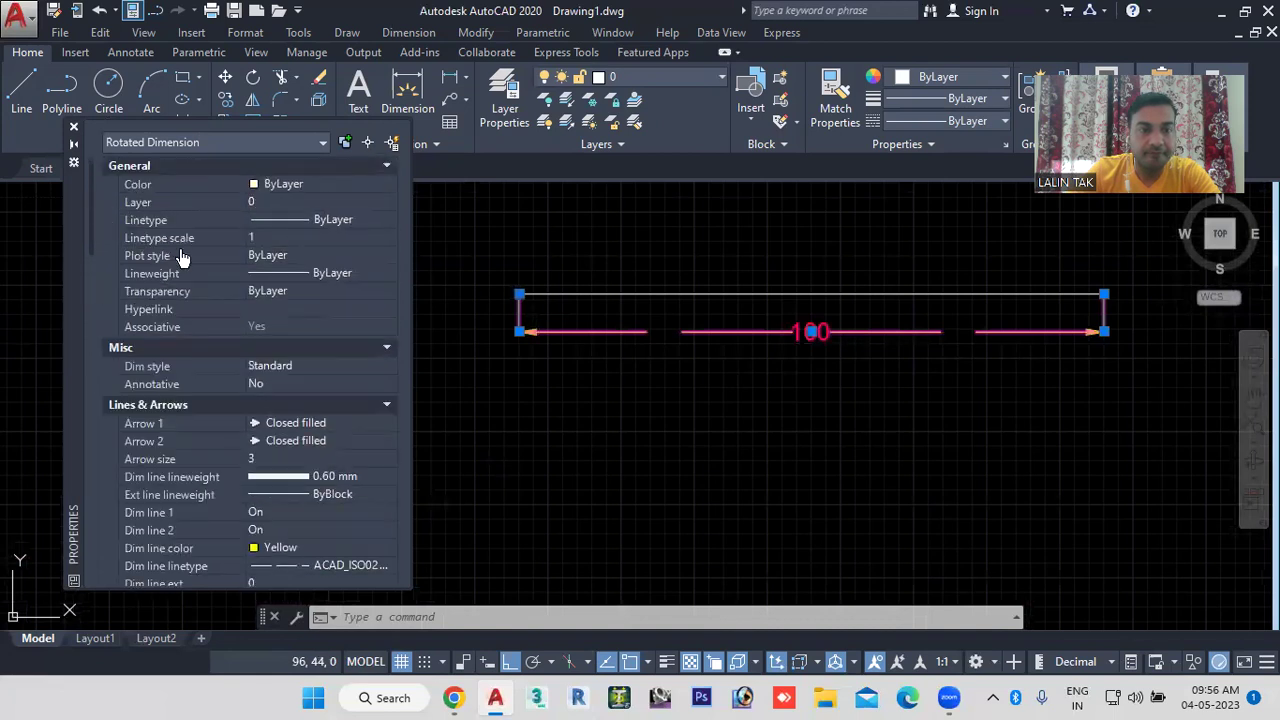
# Step: Try a linetype scale of 5 on the selected linear dimension
pyautogui.click(255, 238)
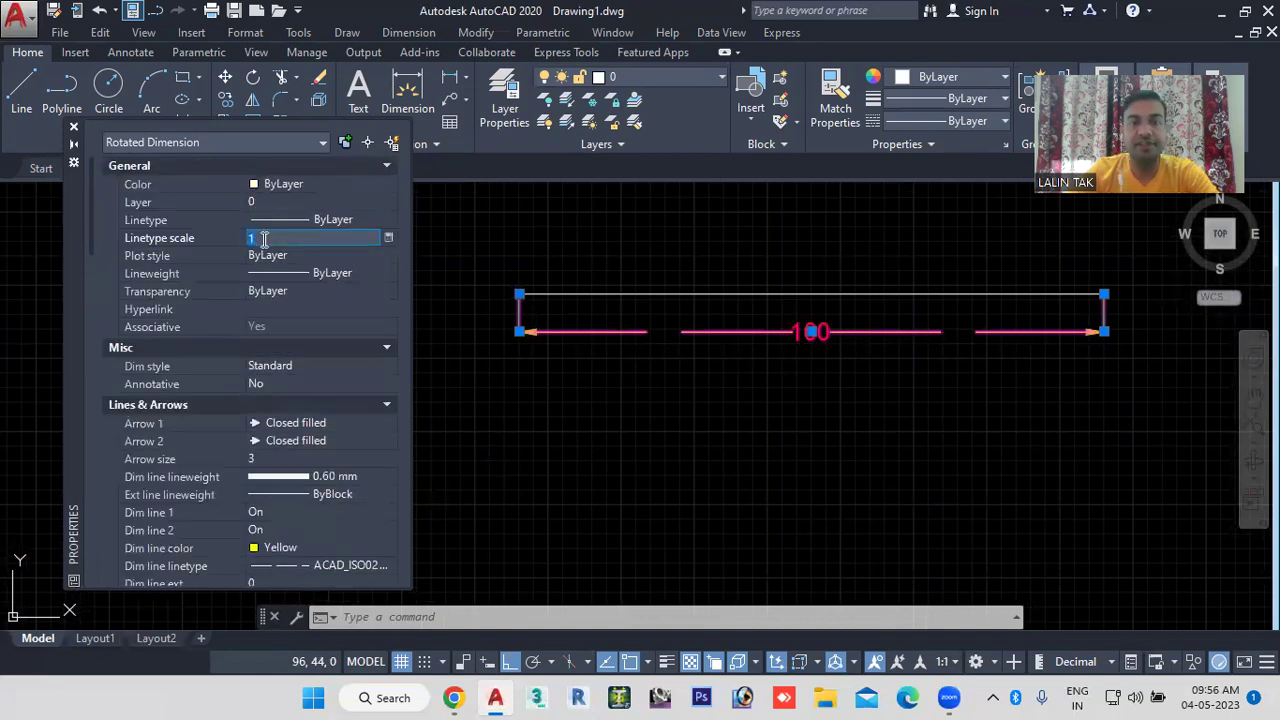
pyautogui.write('5')
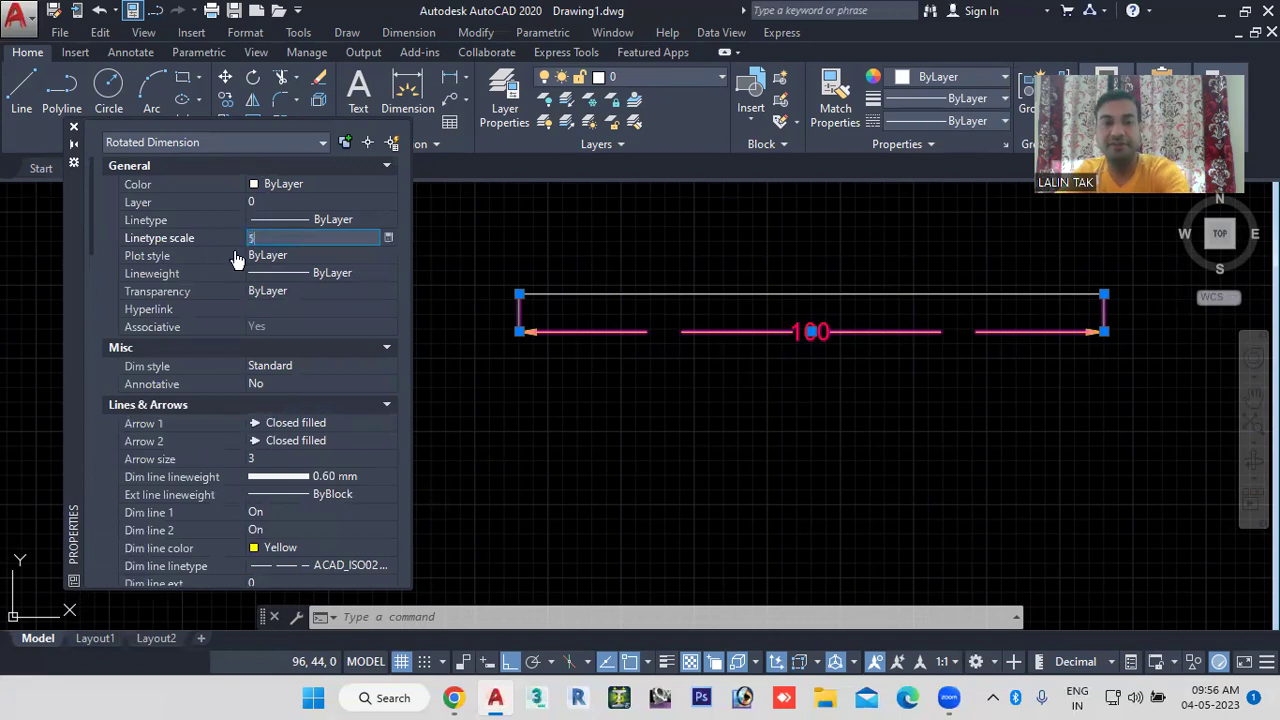
pyautogui.press('Tab')
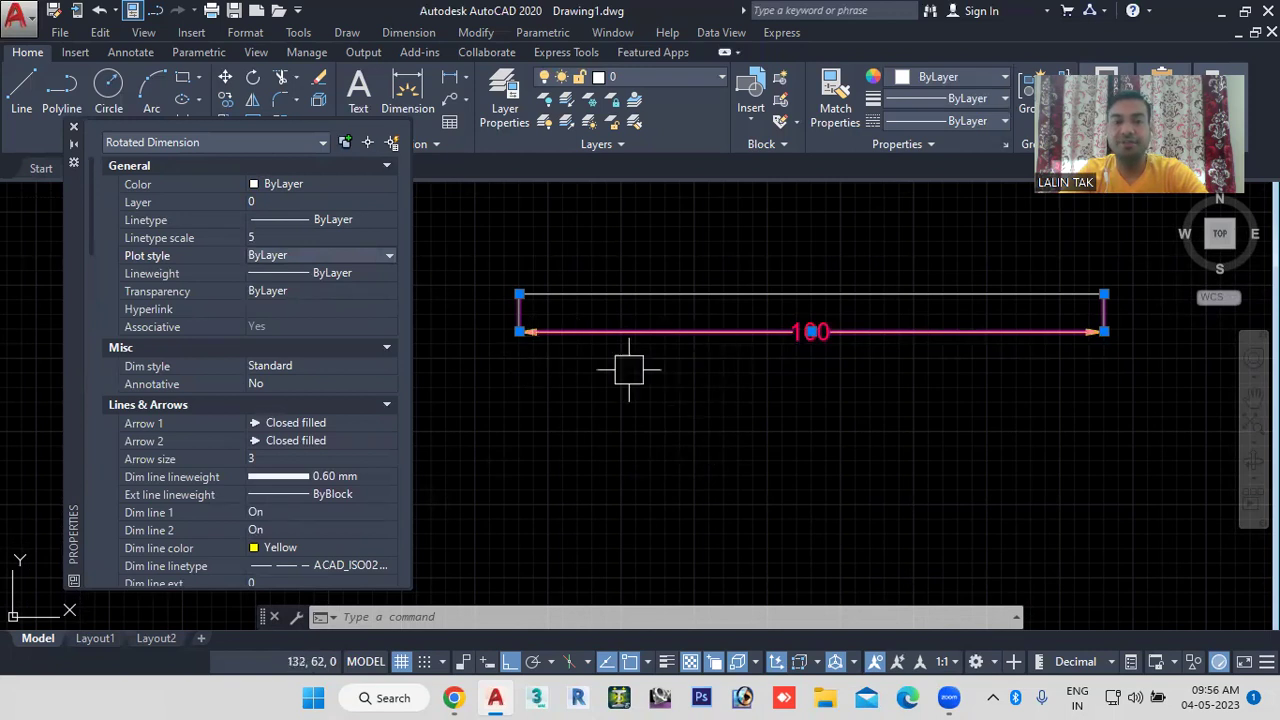
# Step: Set the selected dimension's linetype scale to 1, close its properties and deselect it
pyautogui.click(257, 238)
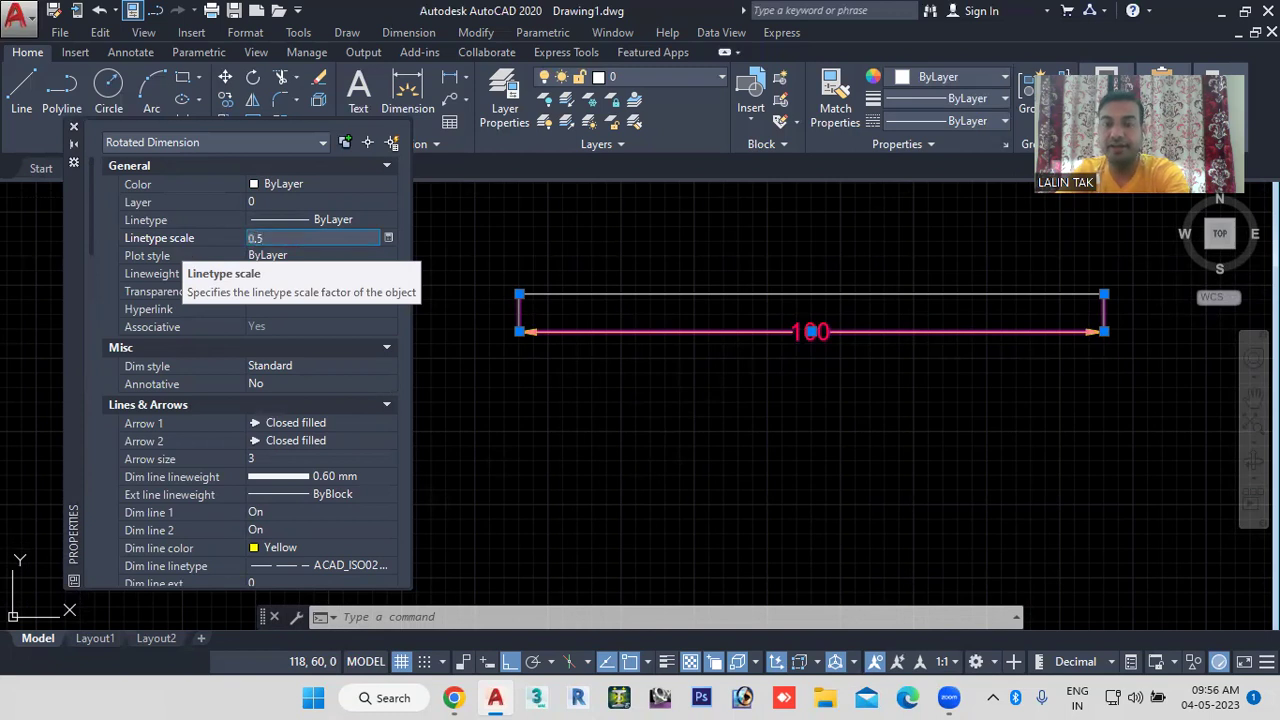
pyautogui.press('Return')
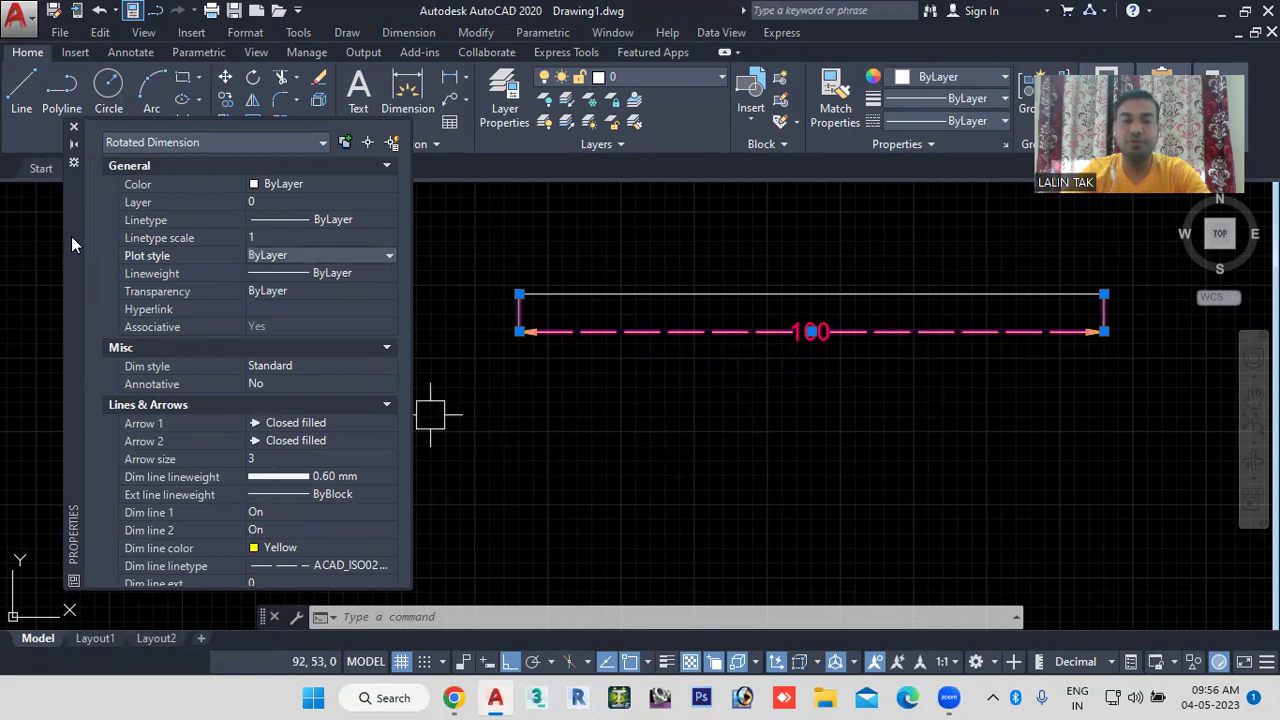
pyautogui.click(73, 127)
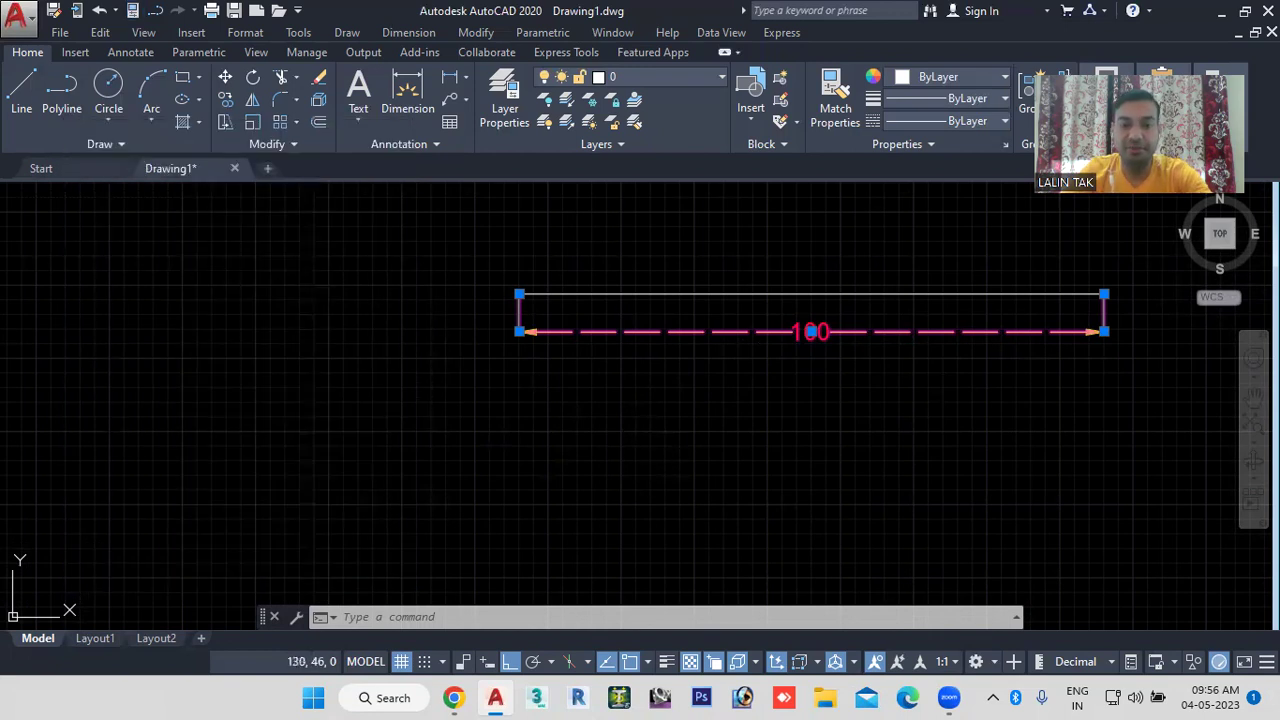
pyautogui.press('Escape')
# Step: Turn on lineweight display for the drawing
pyautogui.moveTo(809, 389); pyautogui.dragTo(625, 440, button='middle')
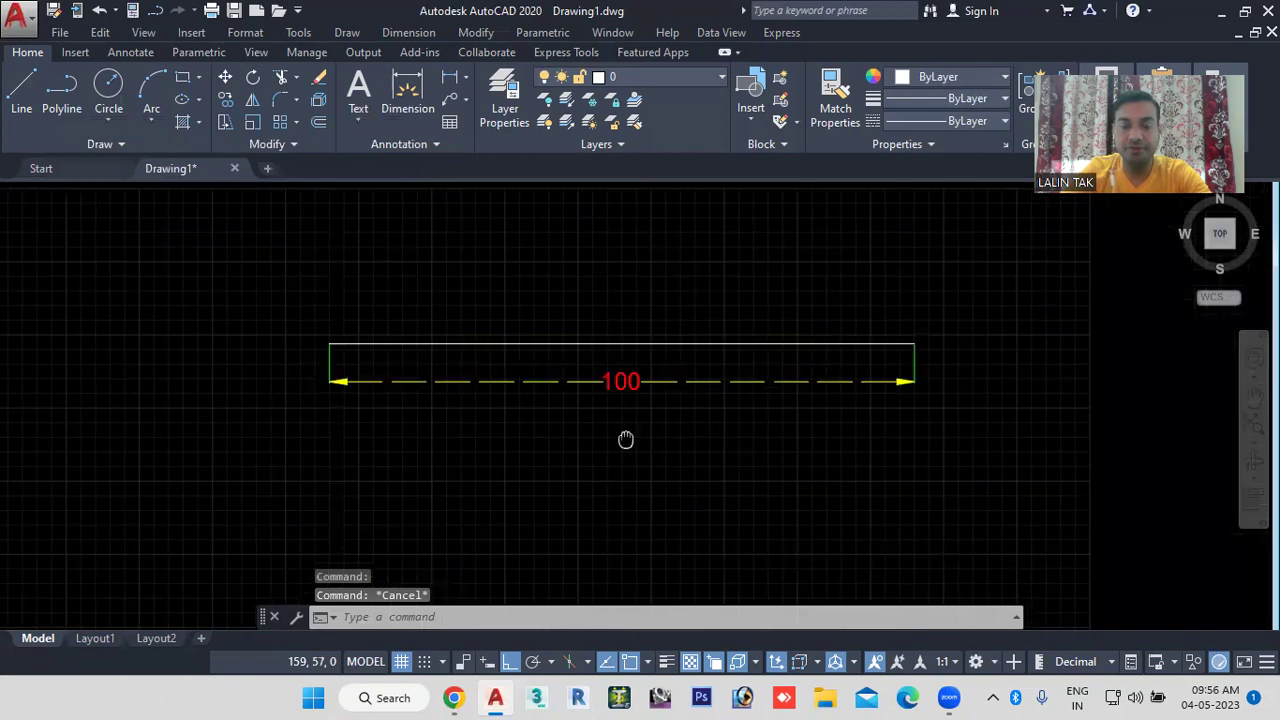
pyautogui.scroll(2, 625, 440)
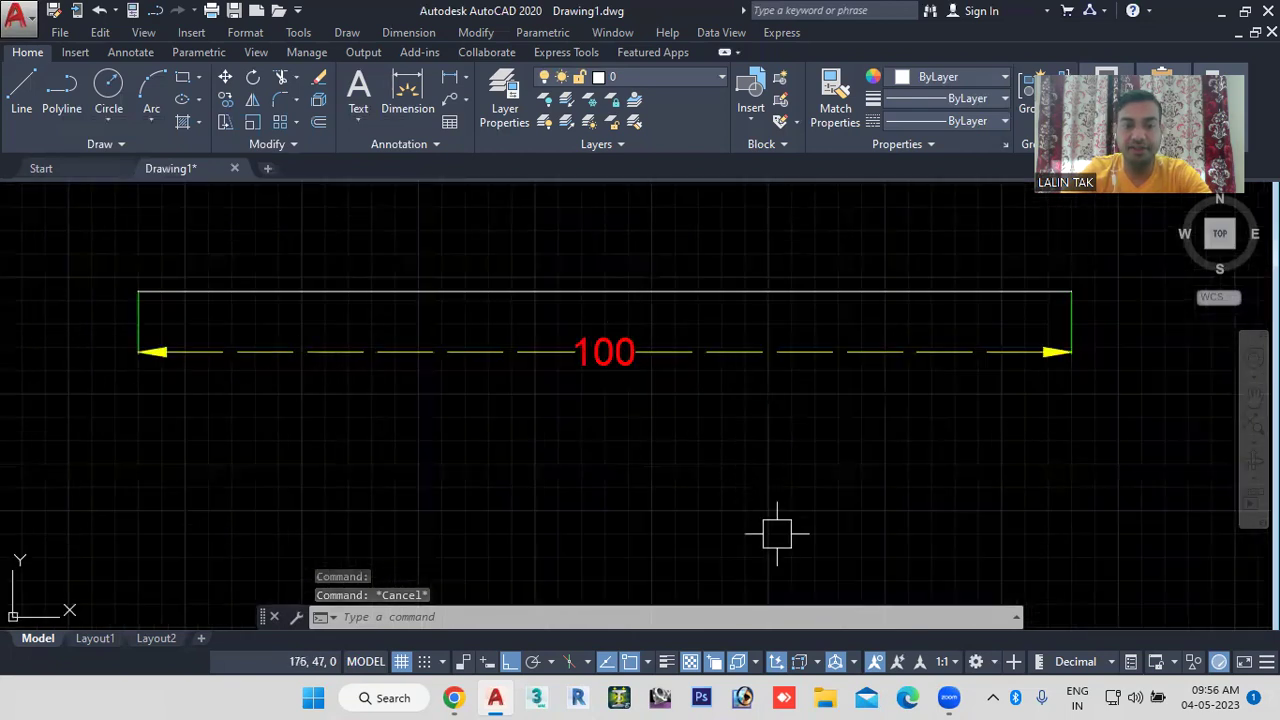
pyautogui.click(667, 661)
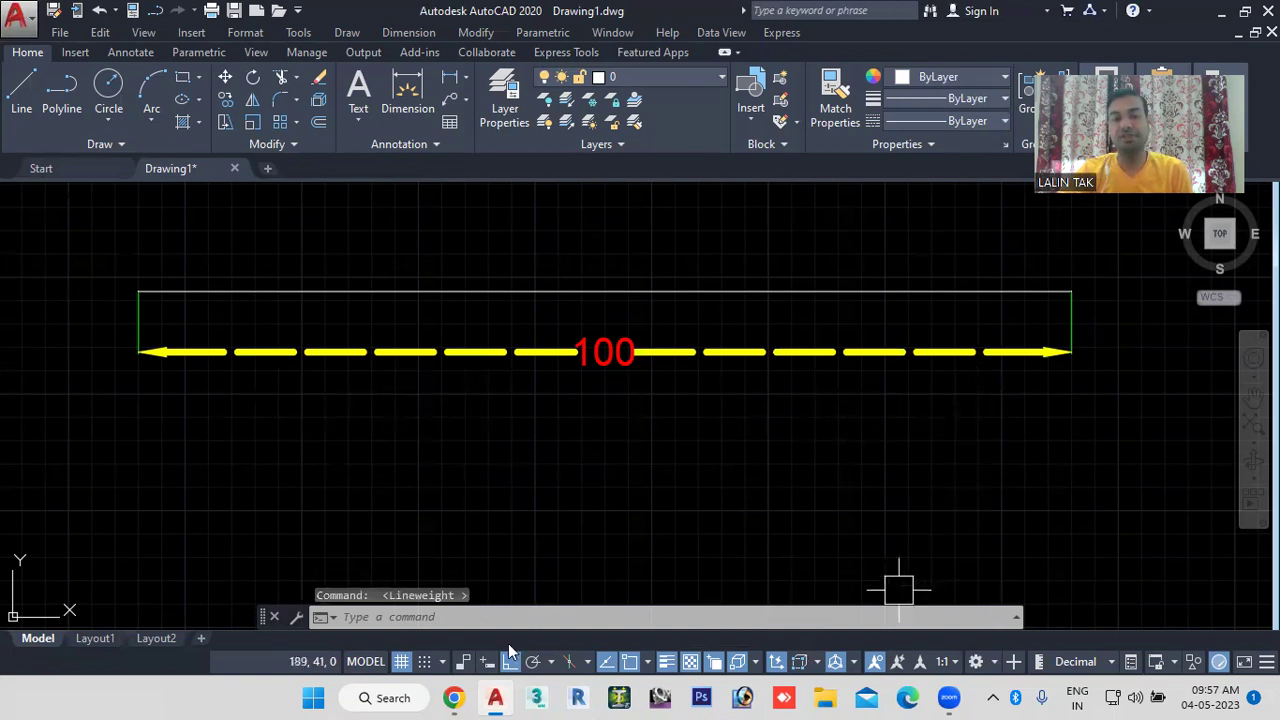
# Step: Modify the Standard dimension style so the dimension lines' linetype and lineweight are both ByLayer
pyautogui.click(530, 618)
pyautogui.write('d')
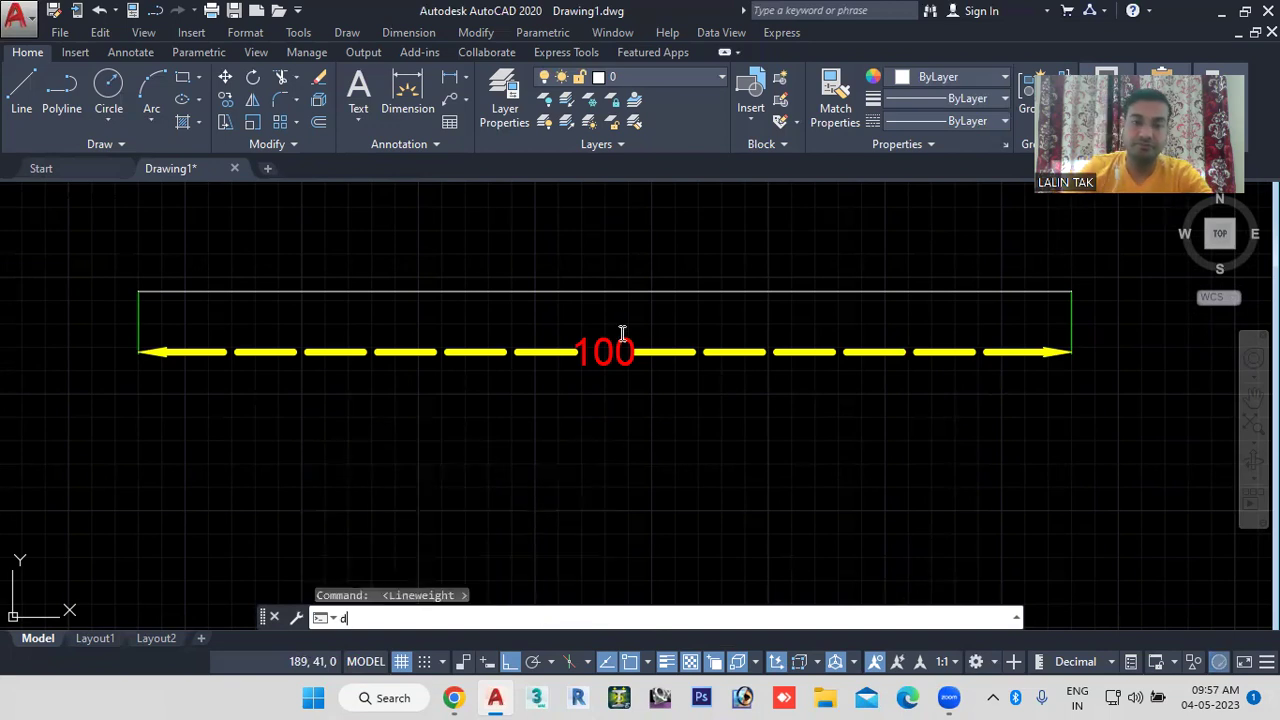
pyautogui.press('Return')
pyautogui.click(848, 313)
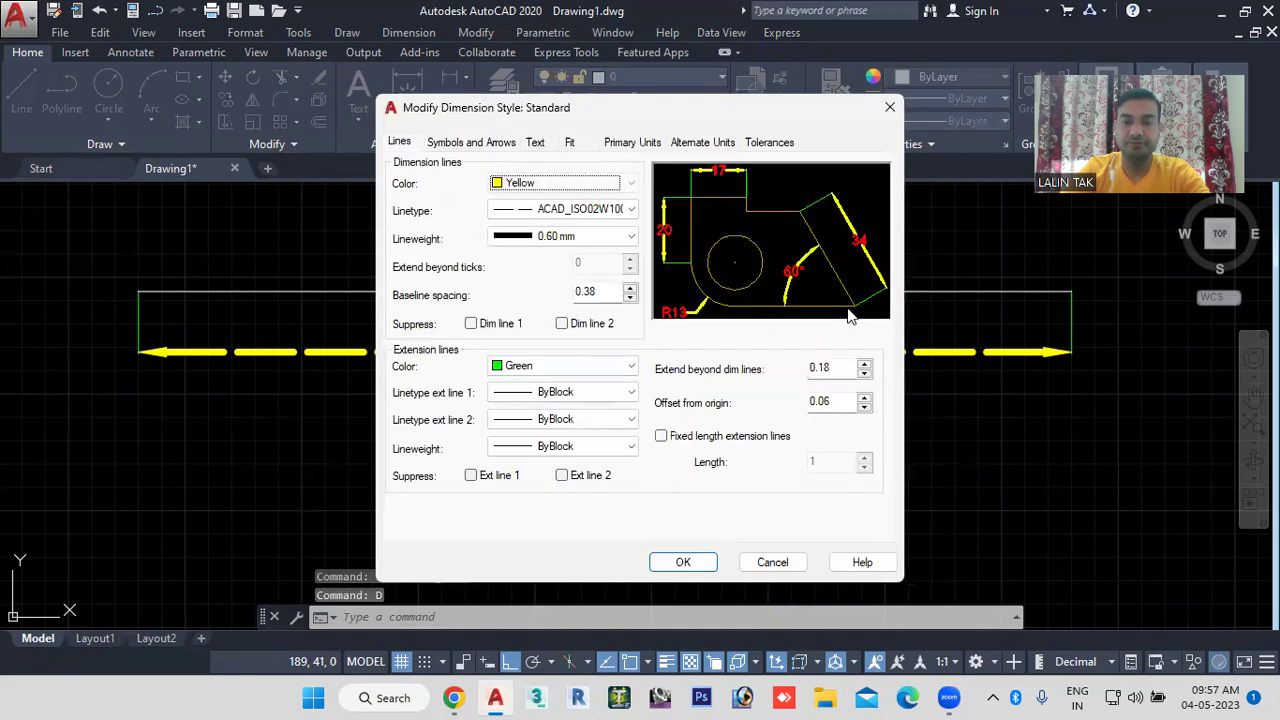
pyautogui.click(622, 211)
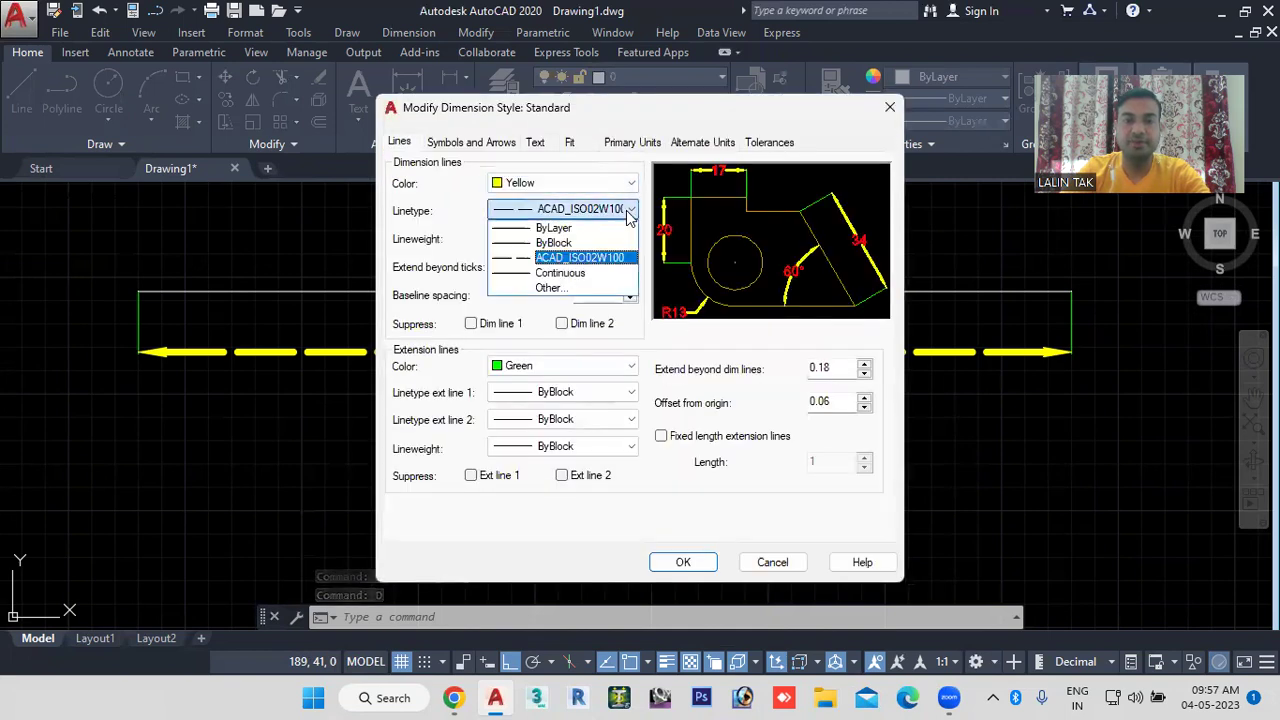
pyautogui.click(560, 228)
pyautogui.click(580, 240)
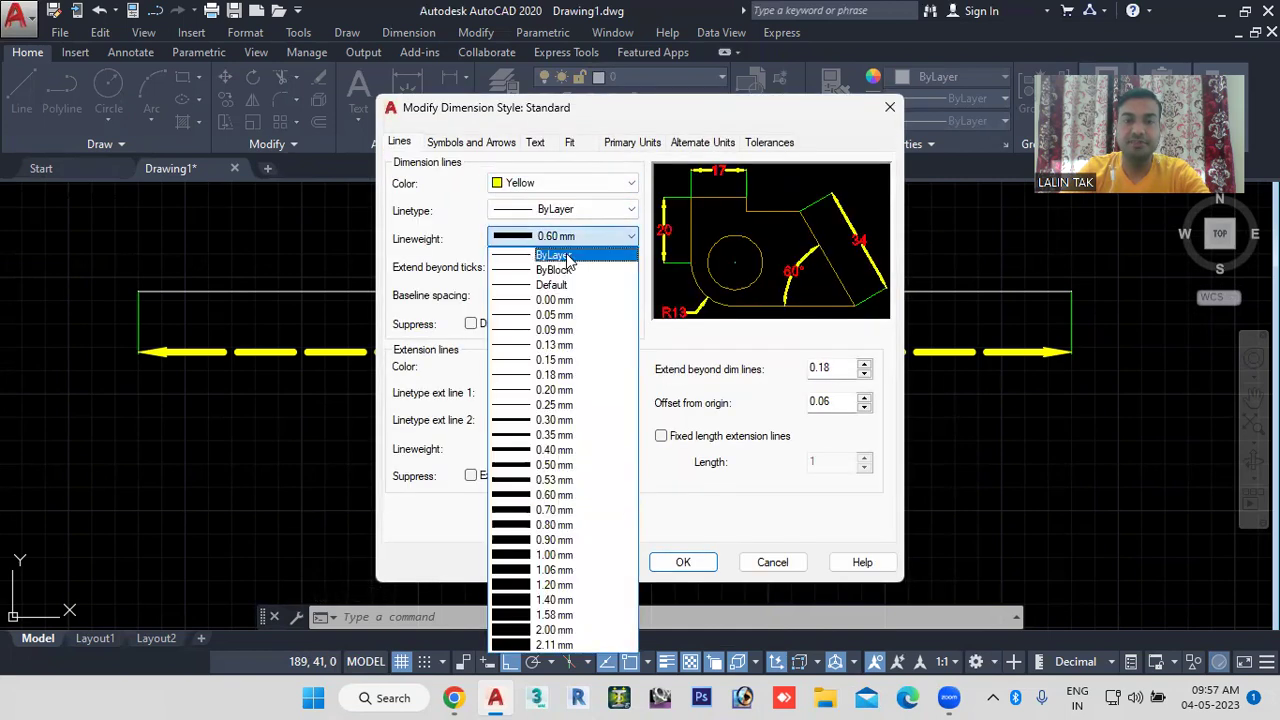
pyautogui.click(582, 256)
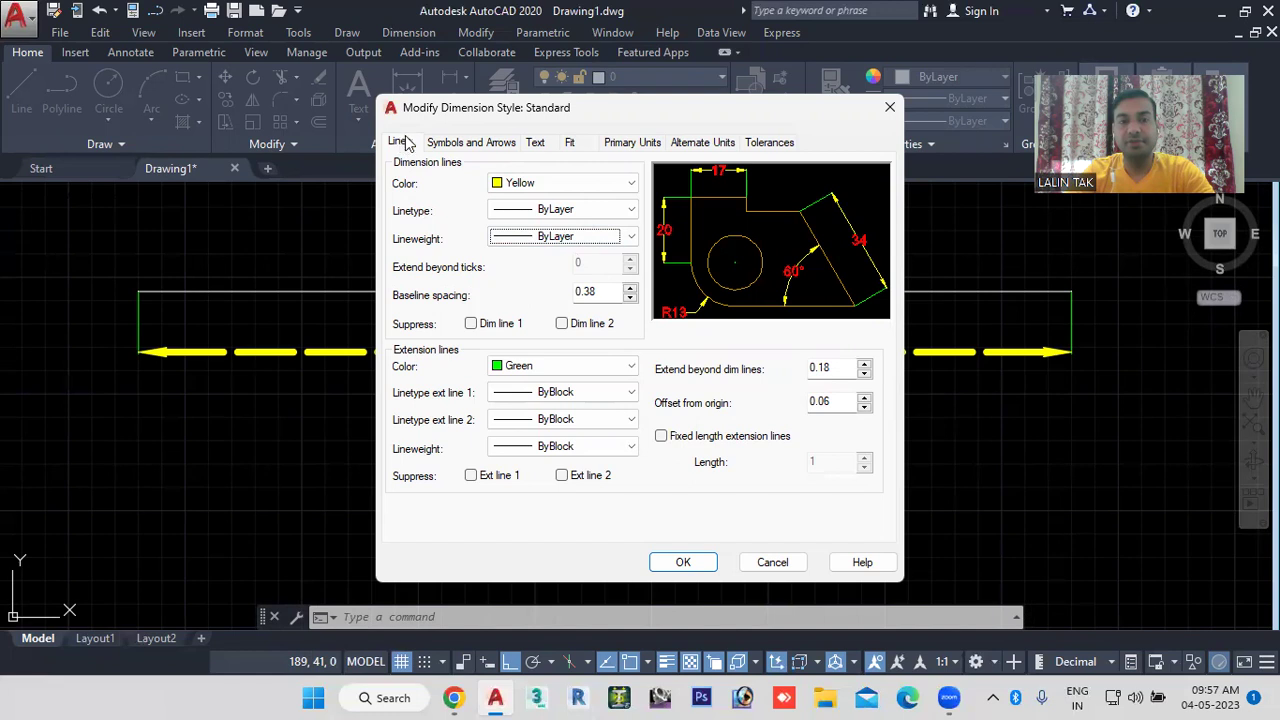
# Step: Change the first and second arrowheads of the Standard dimension style to Architectural tick
pyautogui.click(475, 143)
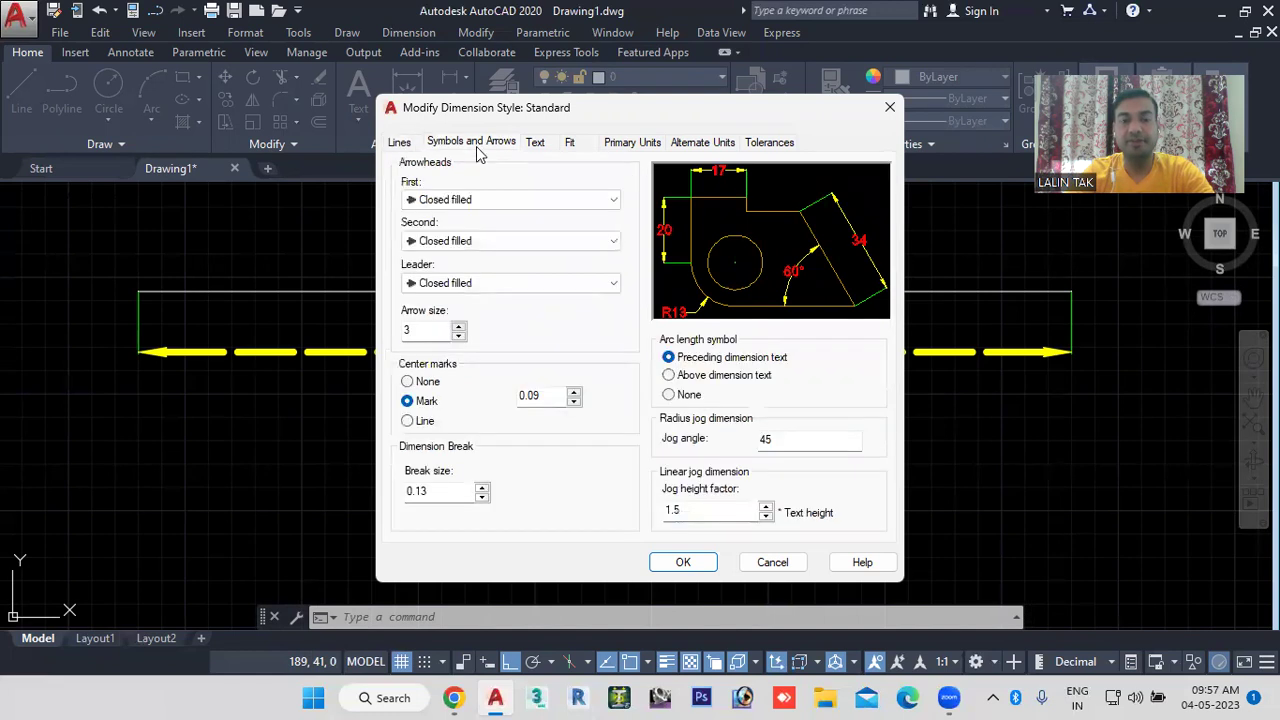
pyautogui.click(600, 202)
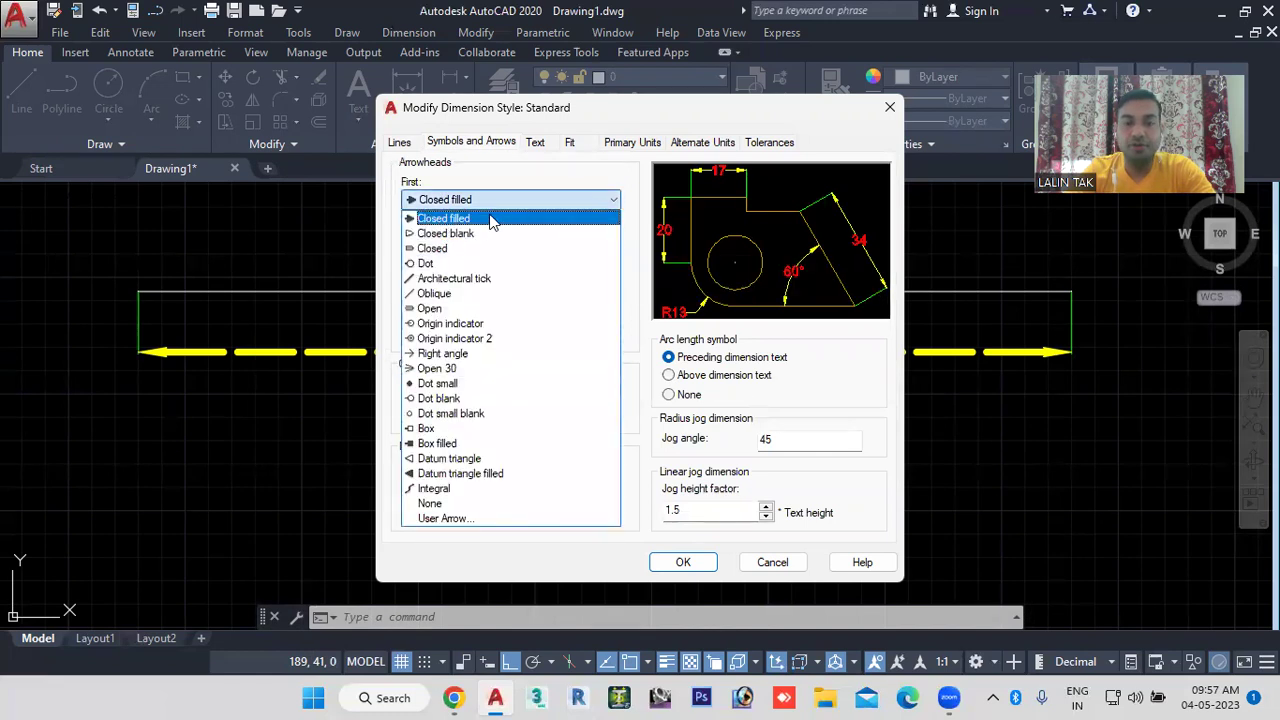
pyautogui.click(486, 281)
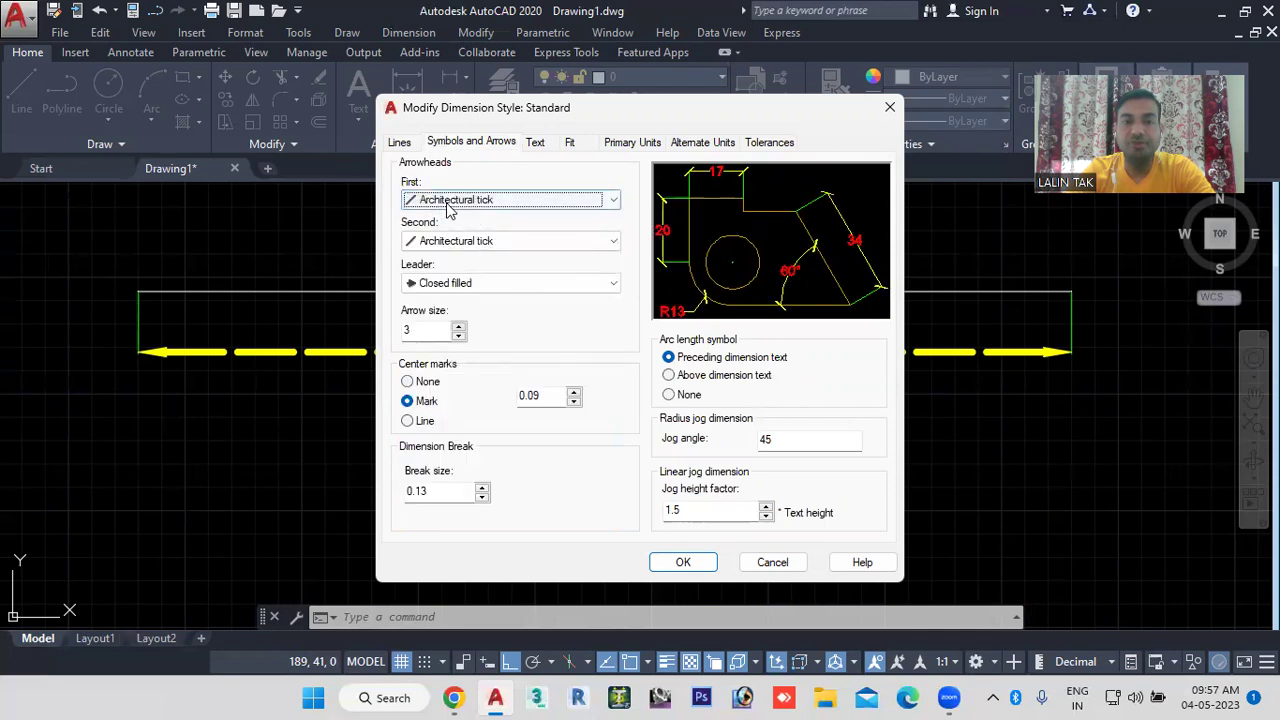
# Step: Set the dimension lines' Extend beyond ticks value to 5, apply the style to the drawing and inspect the dimension's left end
pyautogui.click(401, 143)
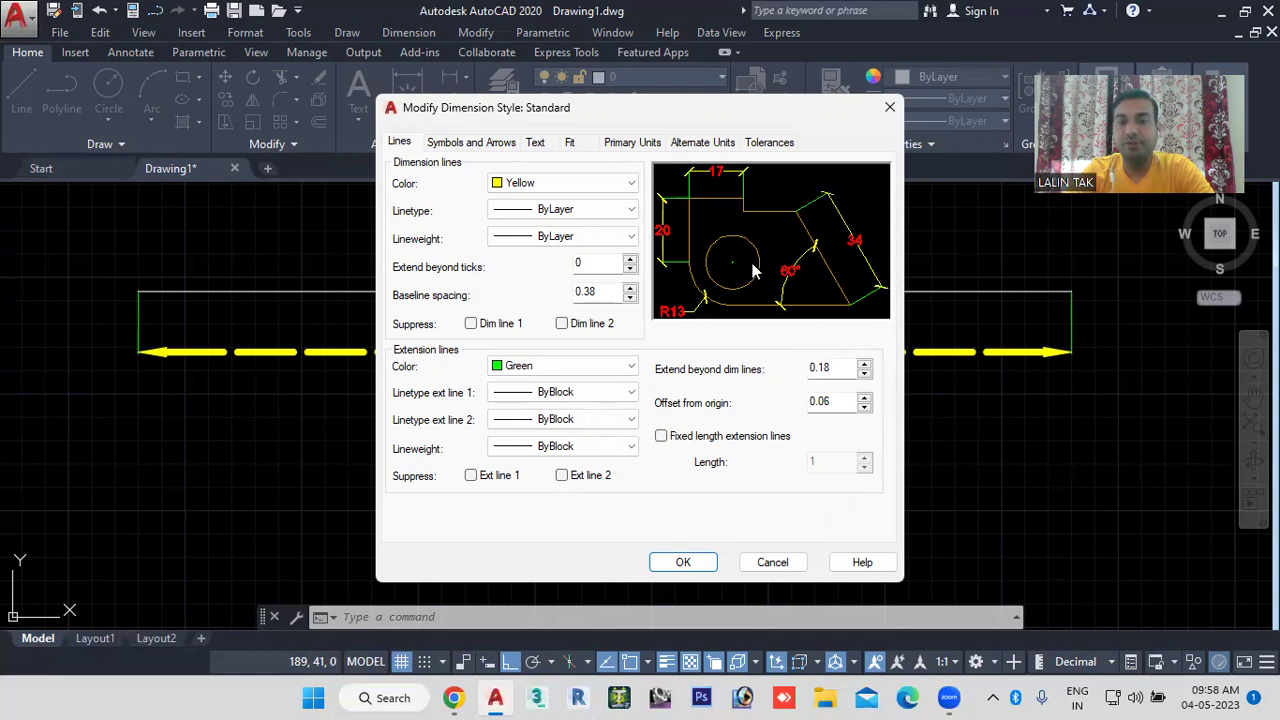
pyautogui.doubleClick(591, 263)
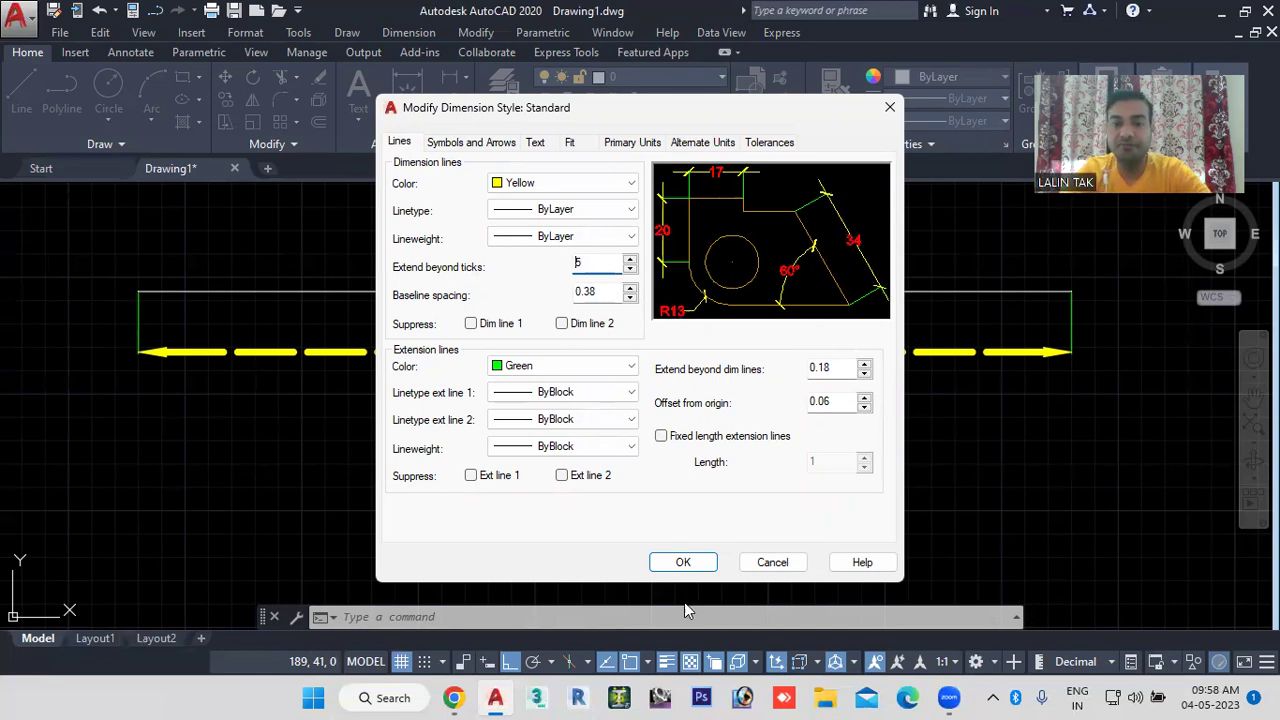
pyautogui.click(684, 562)
pyautogui.click(843, 252)
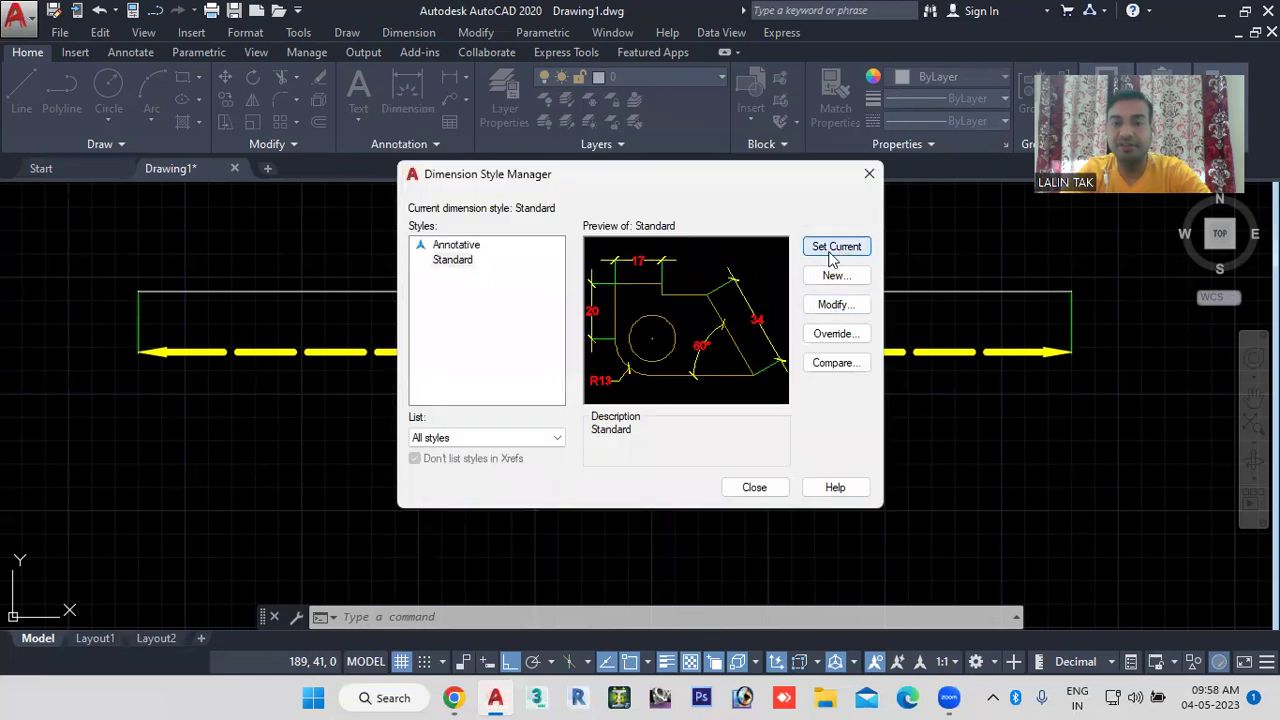
pyautogui.click(755, 487)
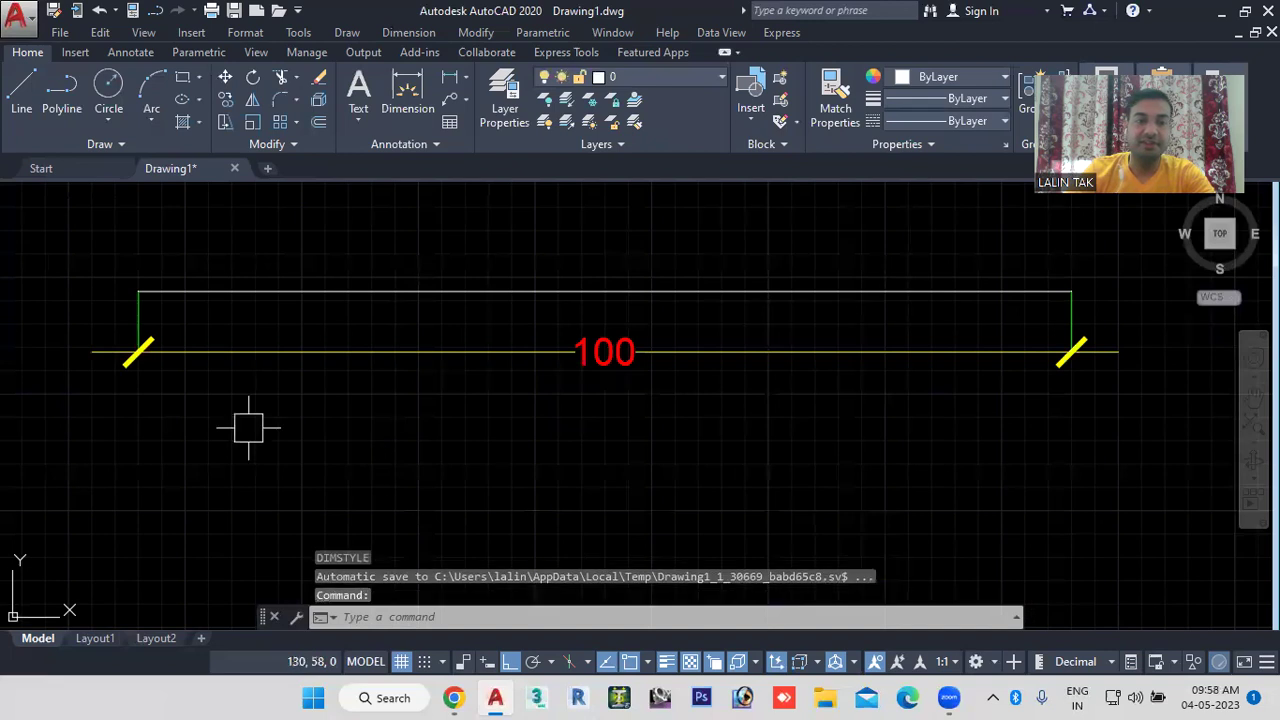
pyautogui.scroll(4, 128, 365)
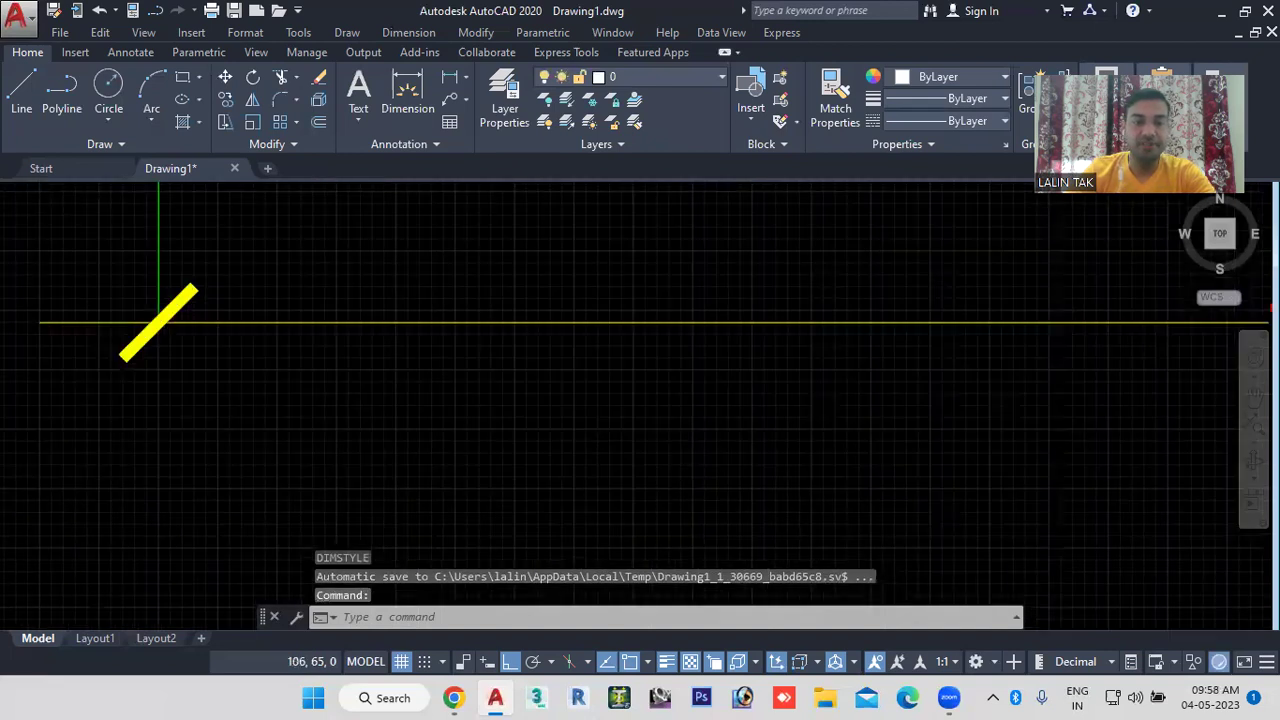
pyautogui.scroll(-2, 212, 407)
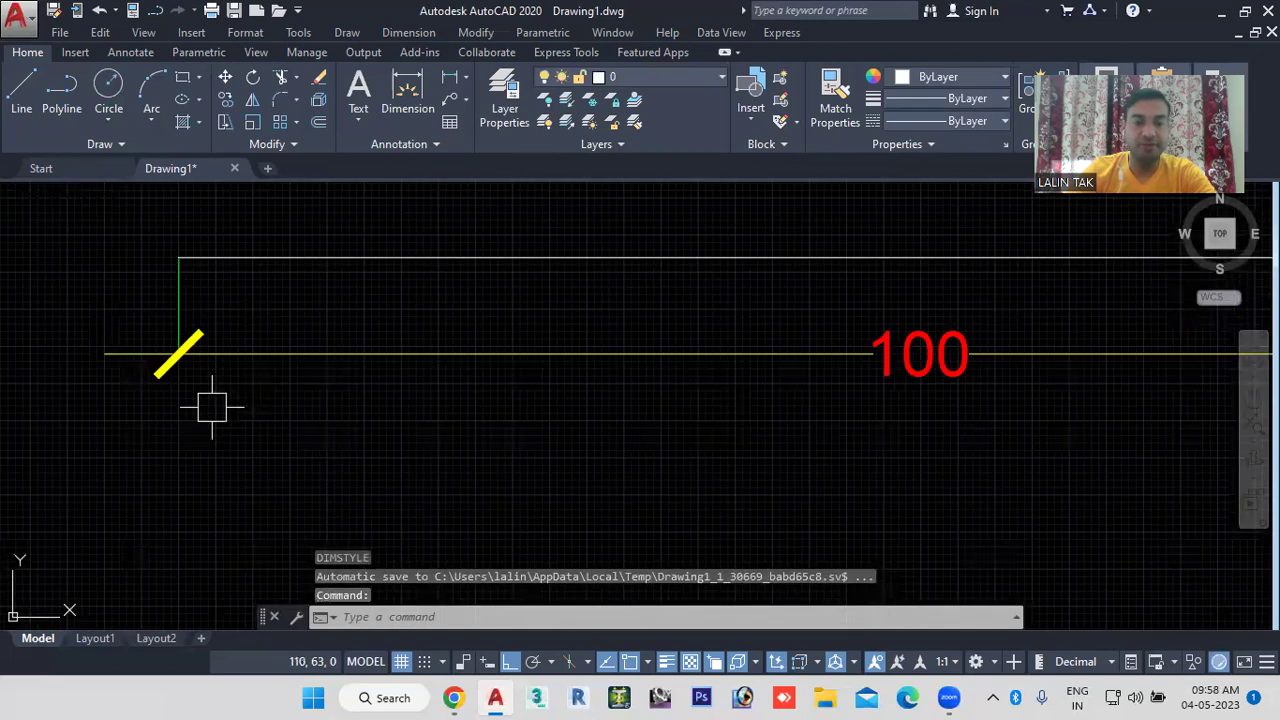
pyautogui.moveTo(190, 330); pyautogui.dragTo(337, 367, button='middle')
pyautogui.scroll(2, 290, 398)
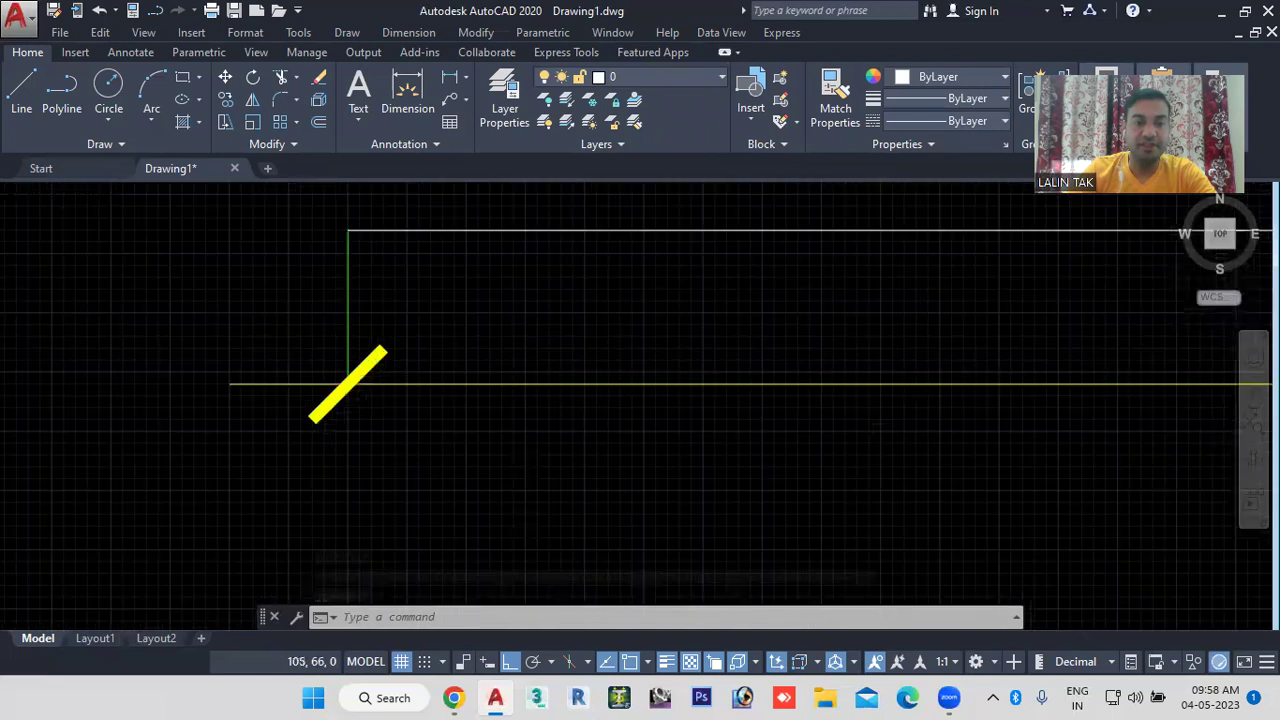
# Step: Modify the Standard dimension style so the dimension lines extend 3 beyond the ticks
pyautogui.scroll(2, 292, 396)
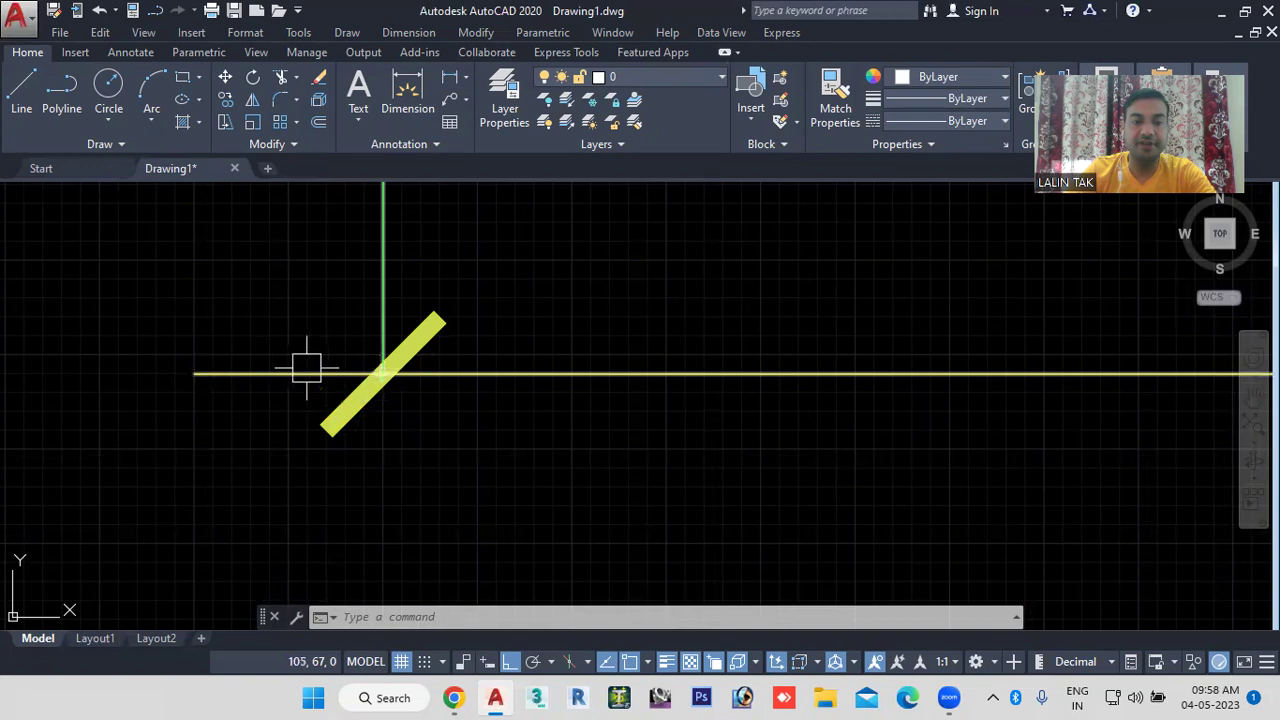
pyautogui.scroll(-2, 521, 347)
pyautogui.scroll(-4, 346, 417)
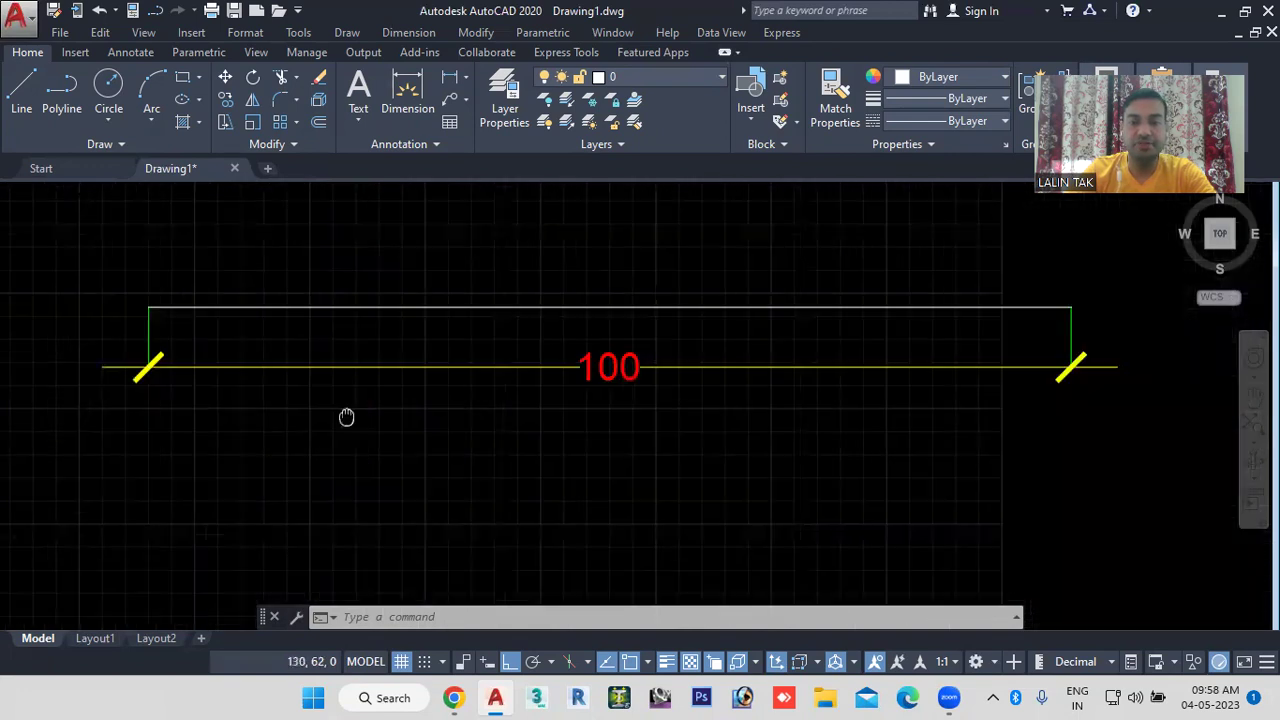
pyautogui.click(618, 620)
pyautogui.write('d')
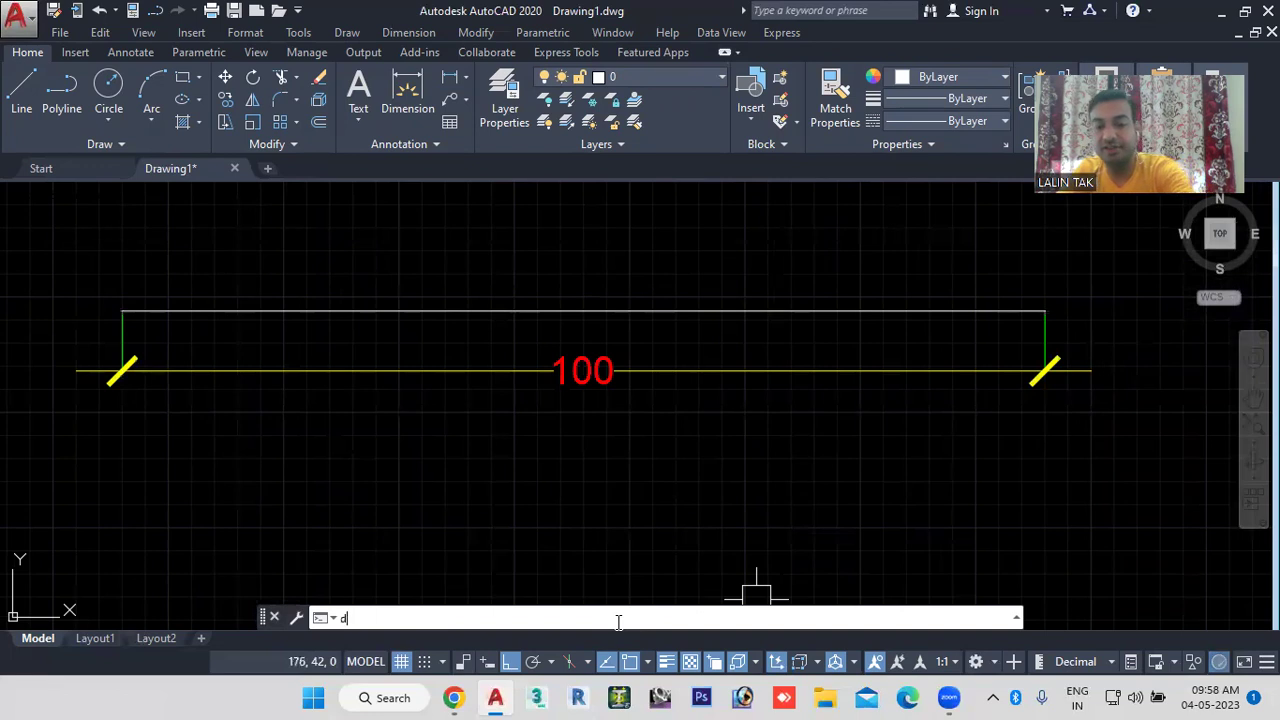
pyautogui.press('Return')
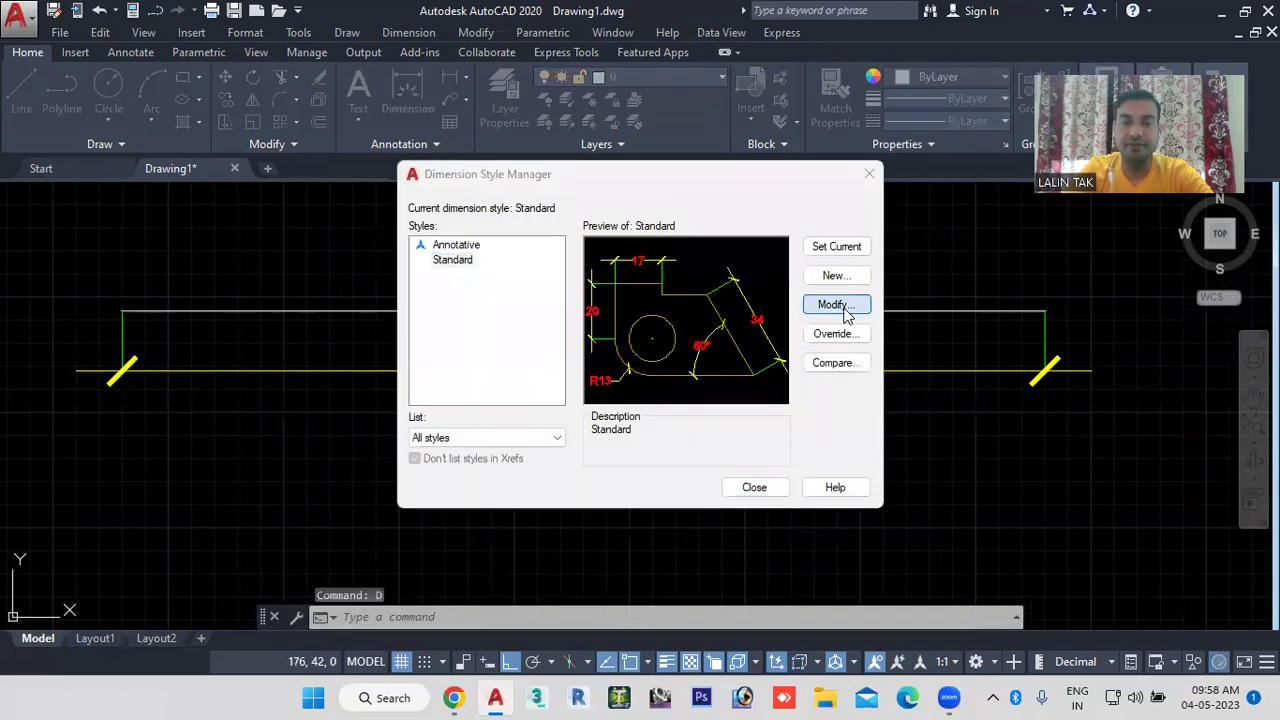
pyautogui.click(836, 305)
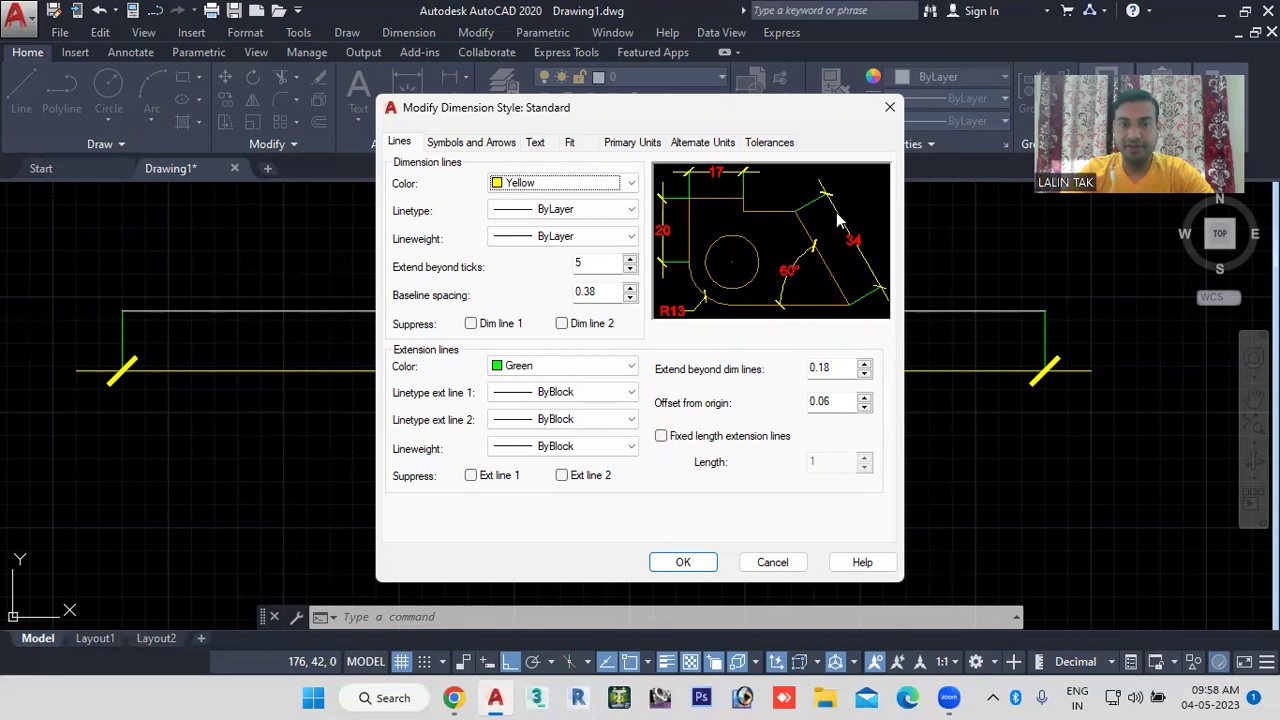
pyautogui.doubleClick(588, 268)
pyautogui.write('3')
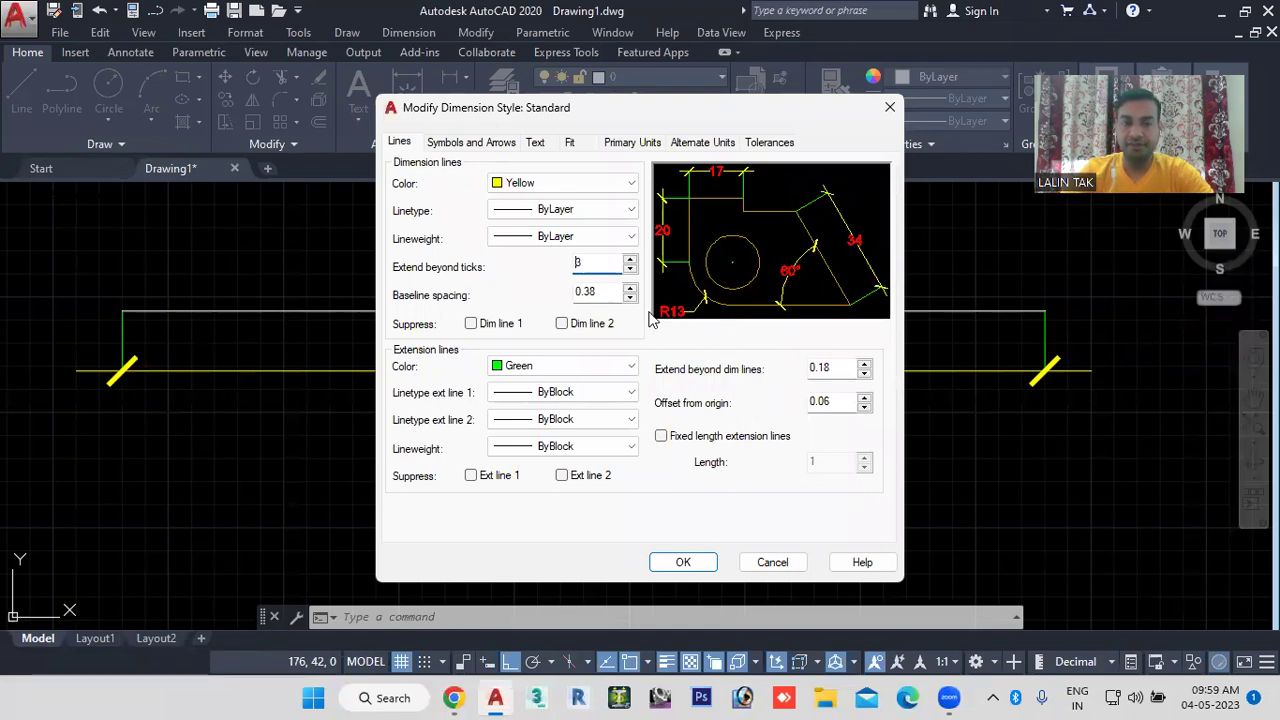
# Step: Change the first and second arrowheads of the Standard dimension style to Closed filled
pyautogui.click(465, 146)
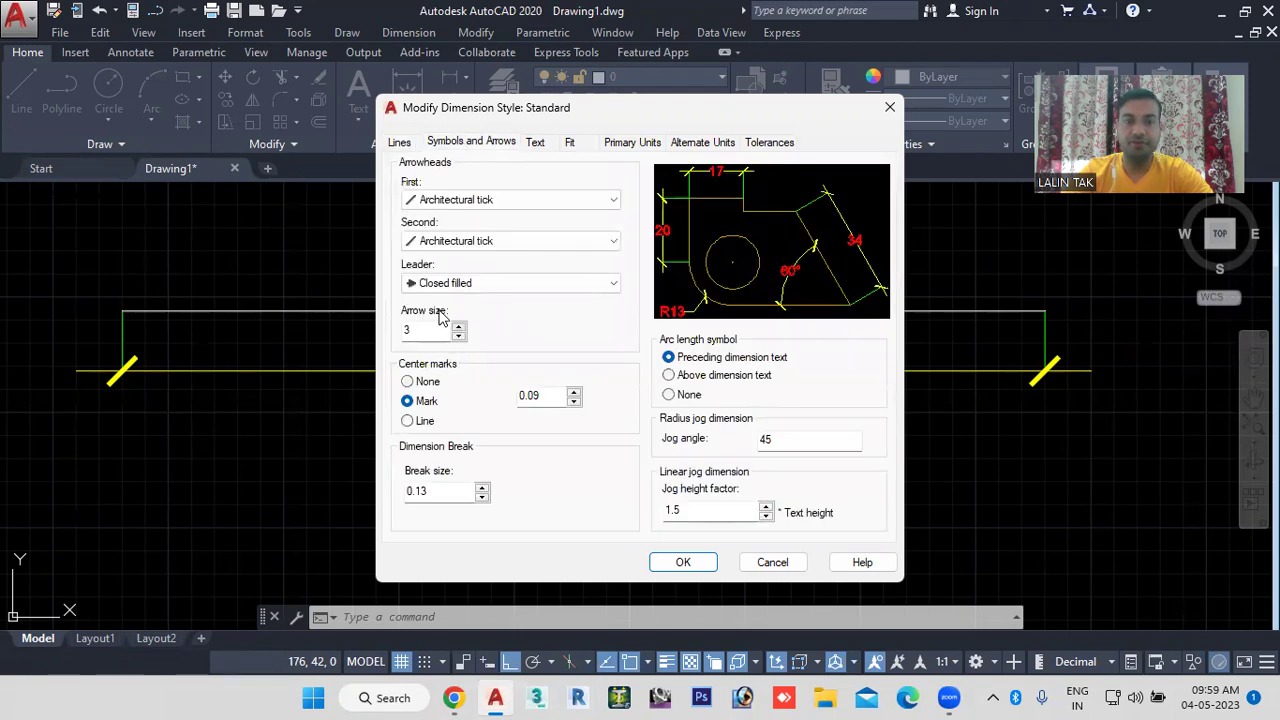
pyautogui.click(457, 200)
pyautogui.click(447, 216)
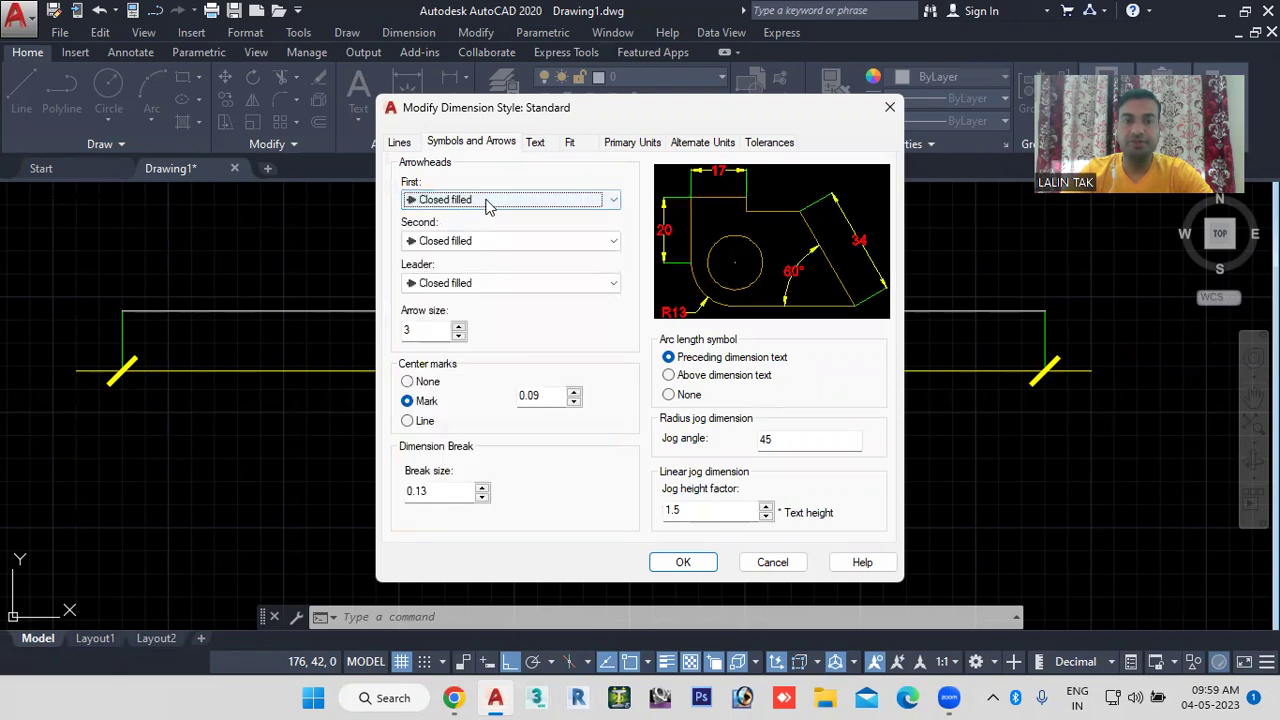
# Step: Set the dimension lines' baseline spacing to 5 and apply the modified Standard style to the drawing
pyautogui.click(400, 143)
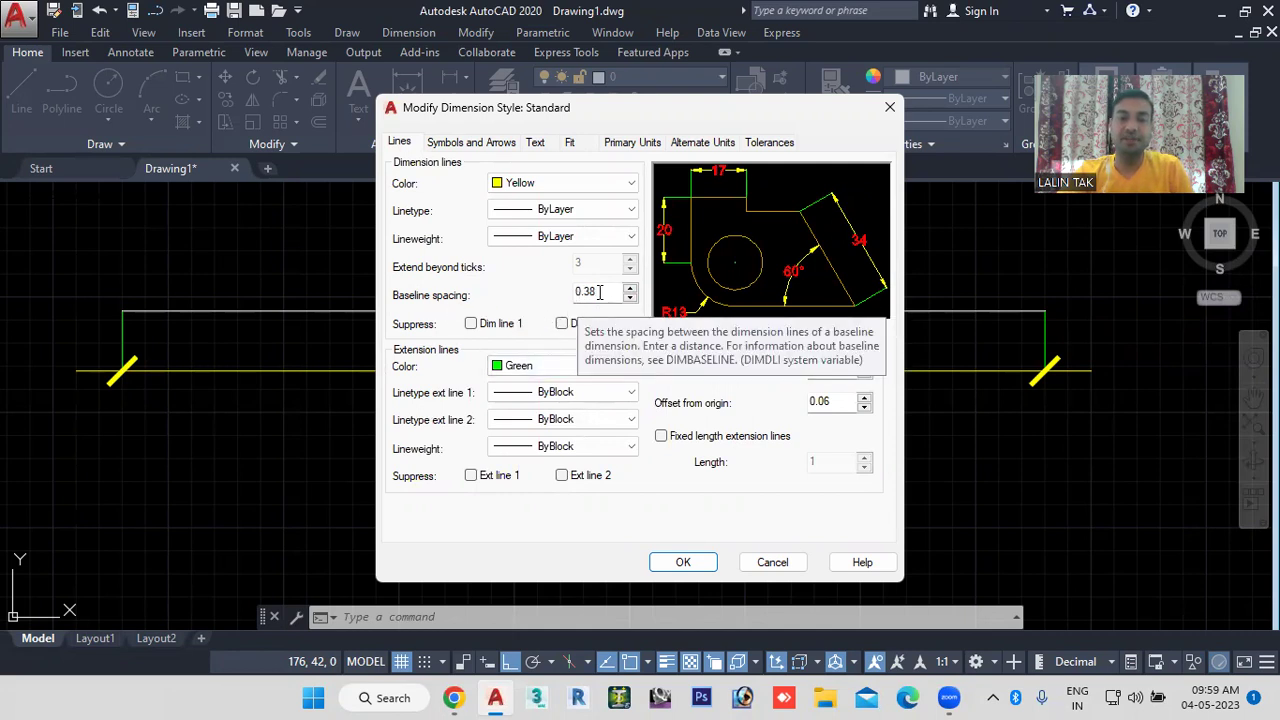
pyautogui.moveTo(599, 291); pyautogui.dragTo(491, 297)
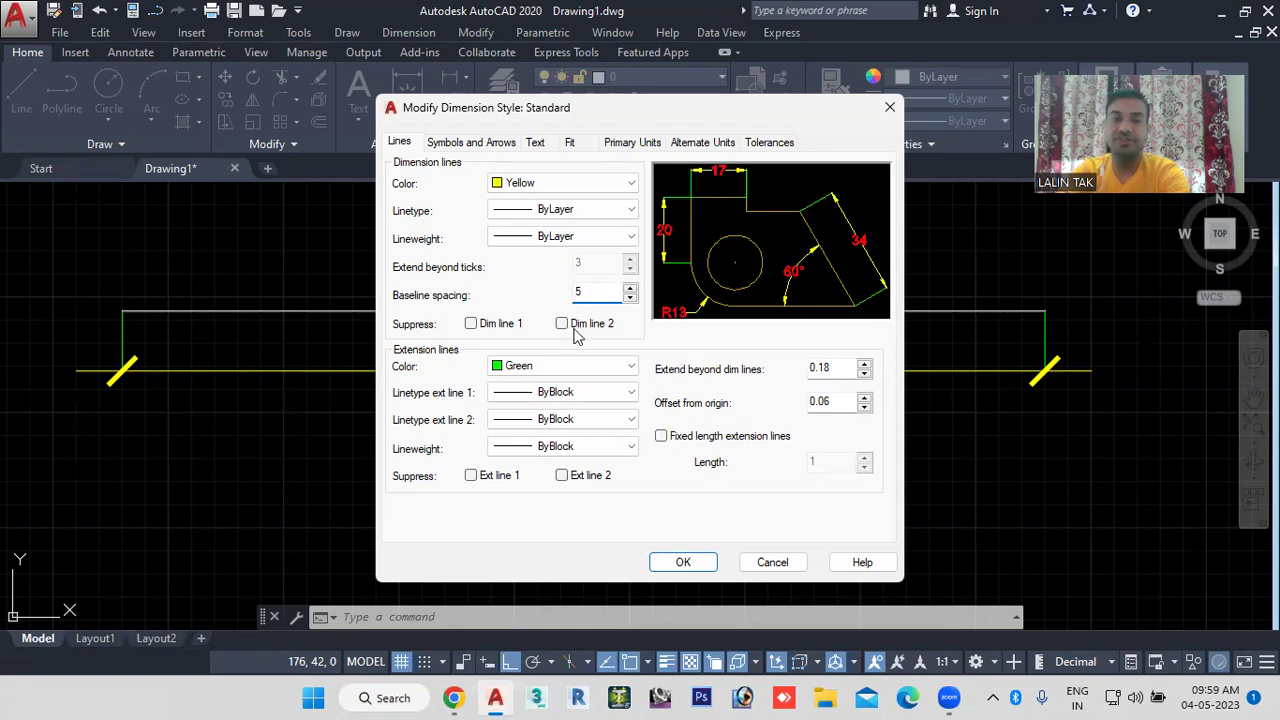
pyautogui.click(683, 562)
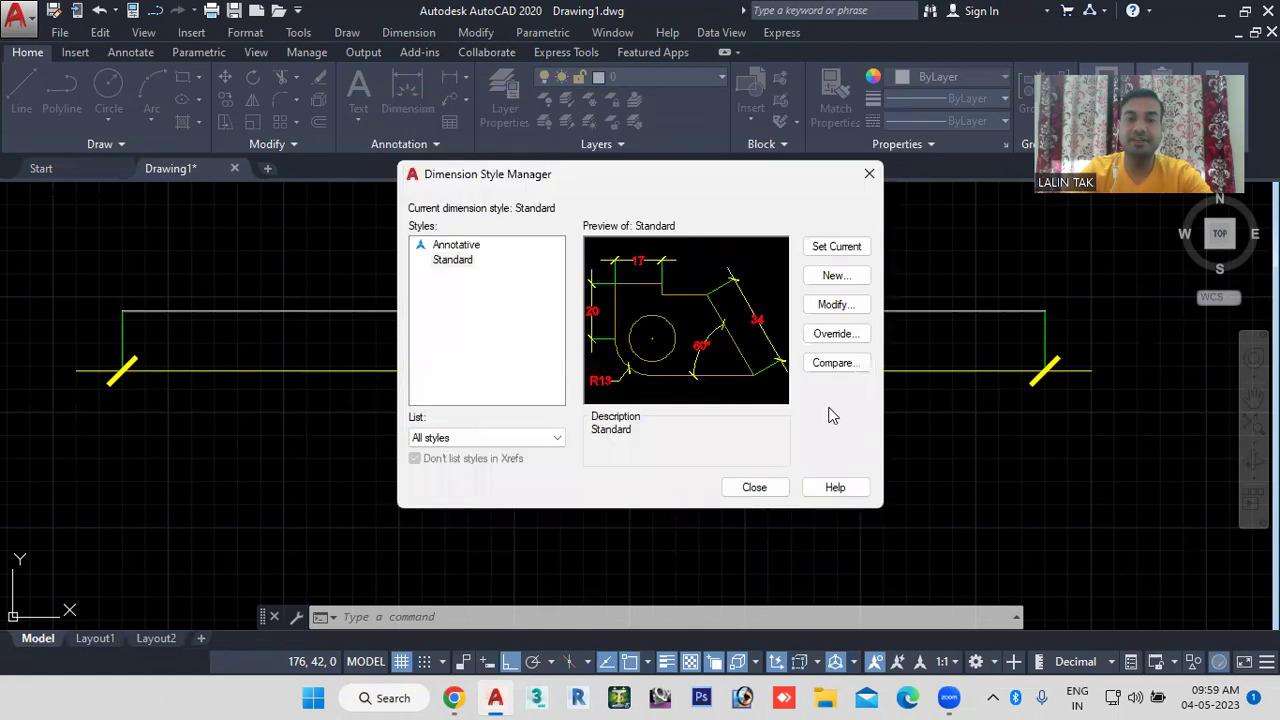
pyautogui.click(754, 487)
pyautogui.scroll(-2, 670, 417)
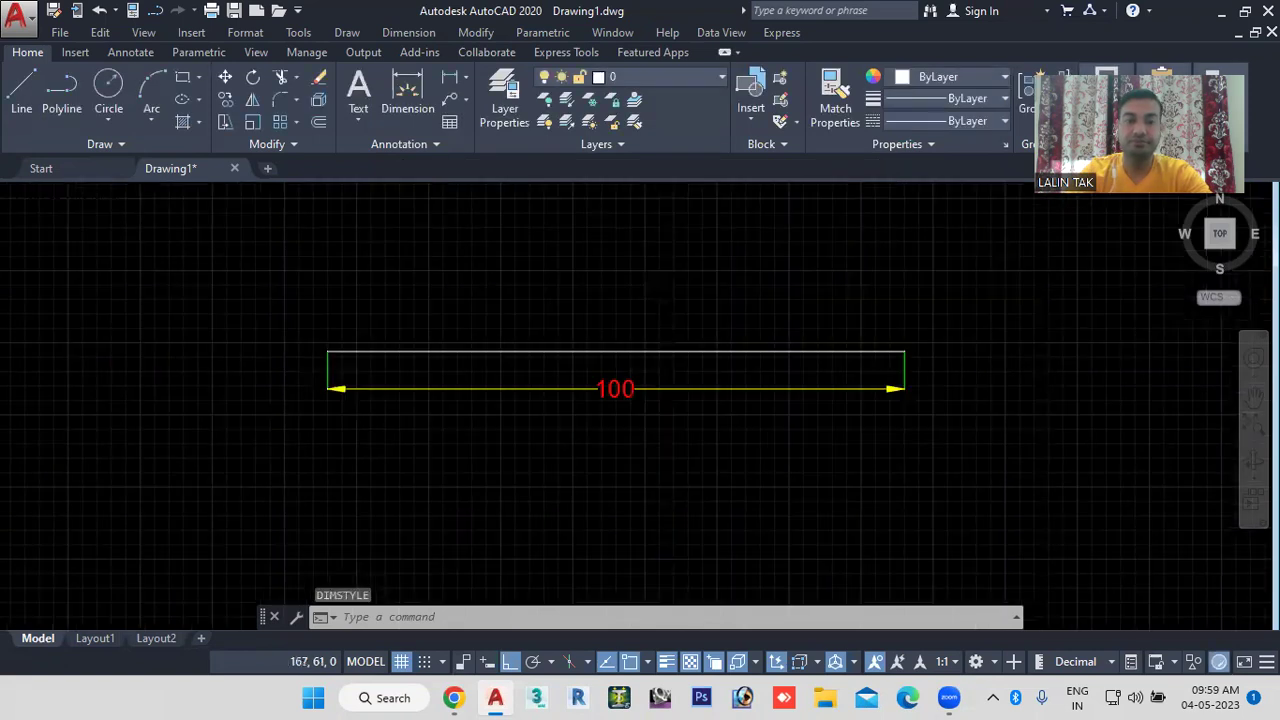
pyautogui.scroll(-2, 668, 420)
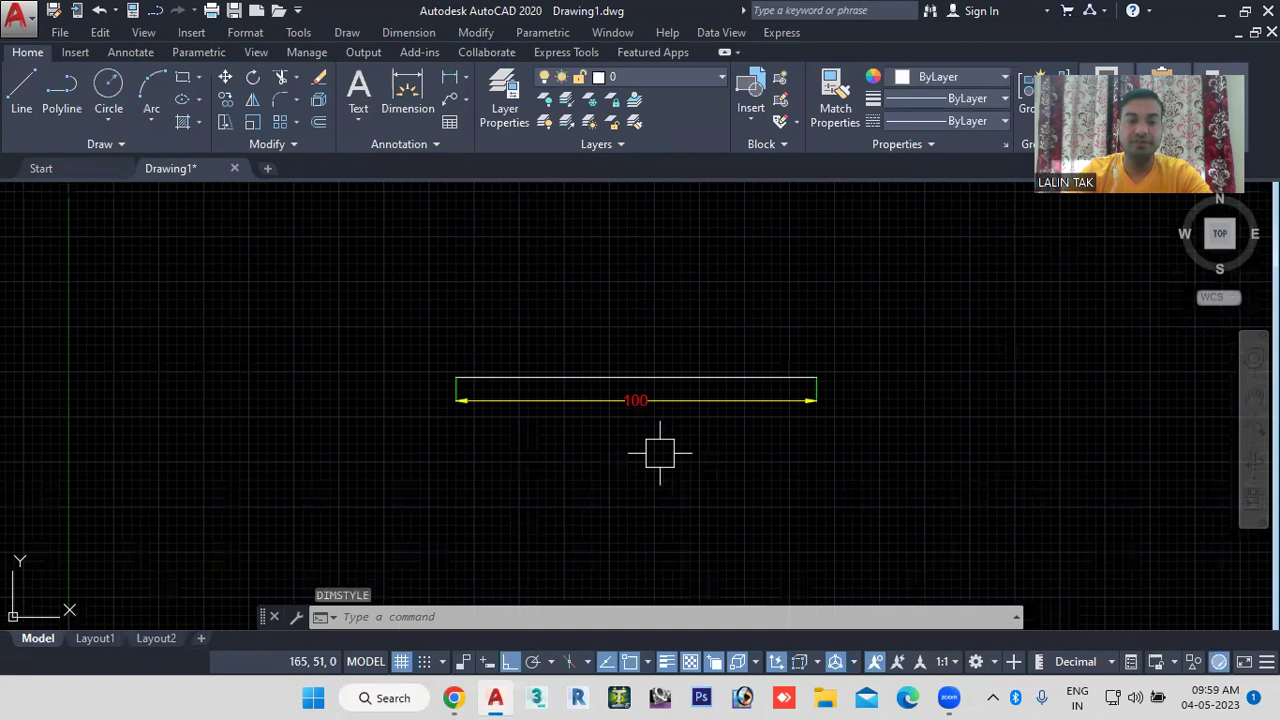
# Step: Delete the dimensioned line together with its dimension
pyautogui.click(329, 314)
pyautogui.click(843, 455)
pyautogui.press('Delete')
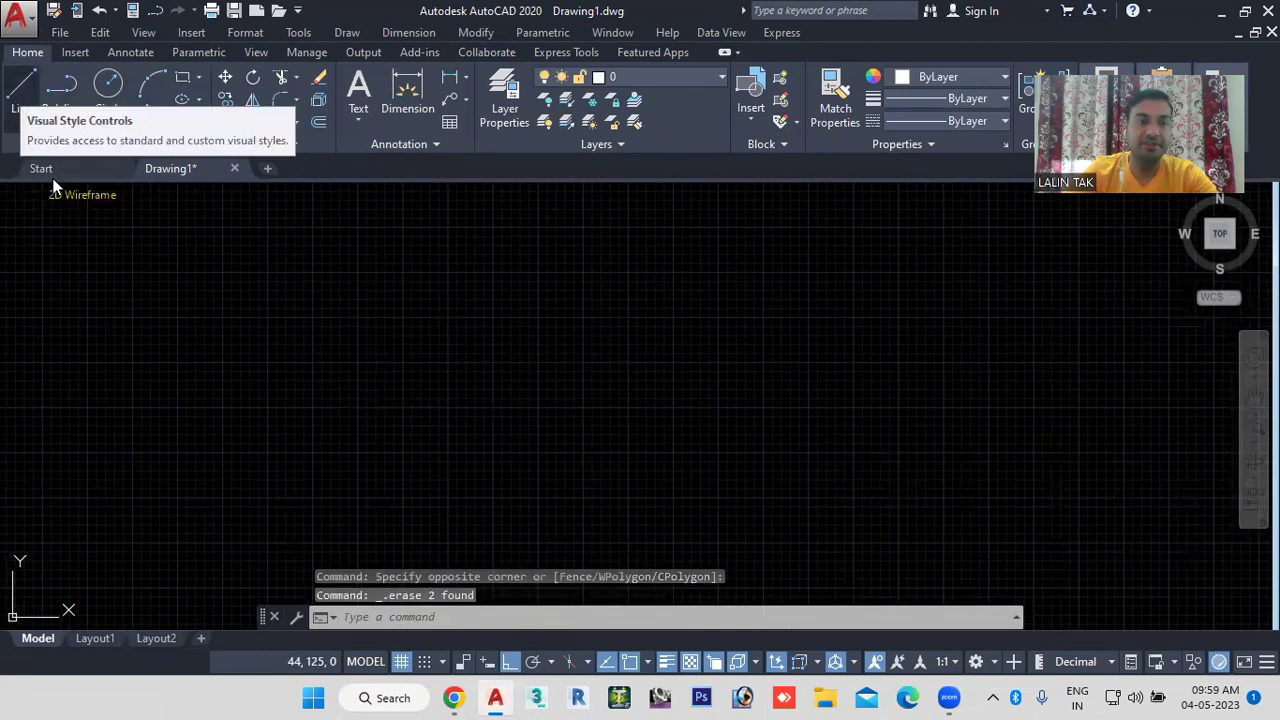
# Step: Draw a closed horizontal rectangle with four connected line segments in the empty drawing
pyautogui.write('l')
pyautogui.press('Return')
pyautogui.click(378, 315)
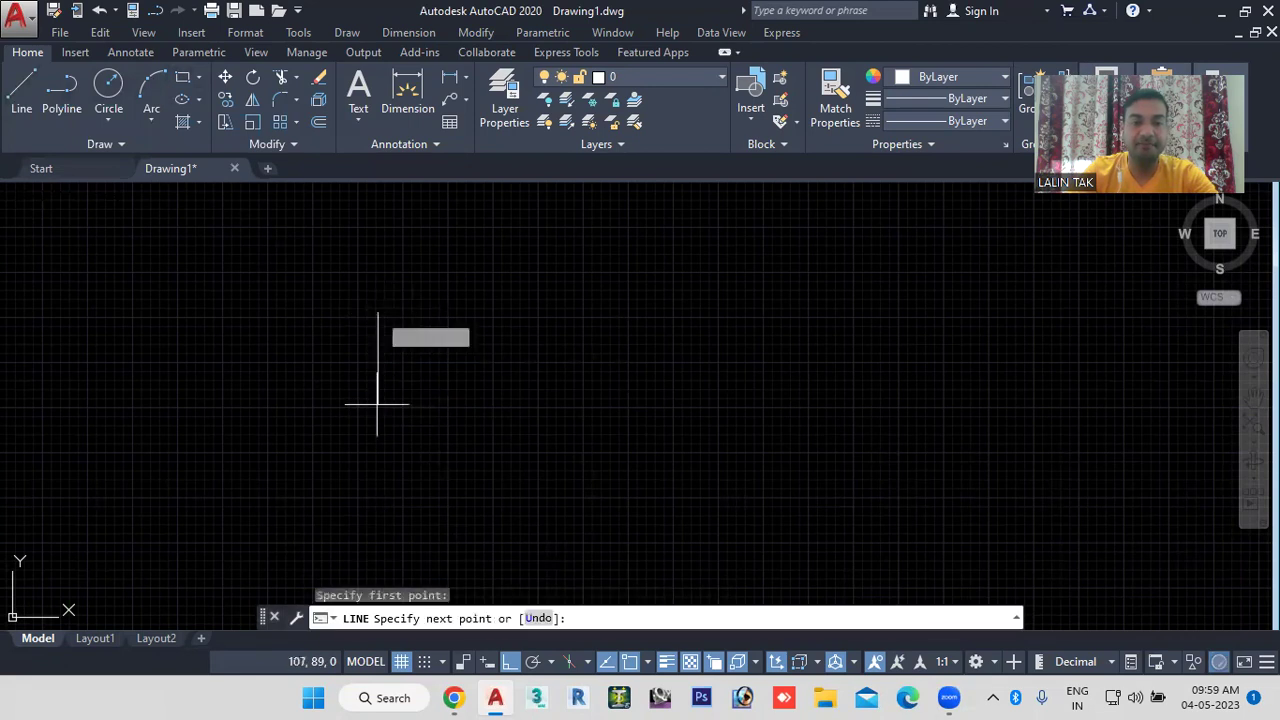
pyautogui.click(384, 540)
pyautogui.click(783, 540)
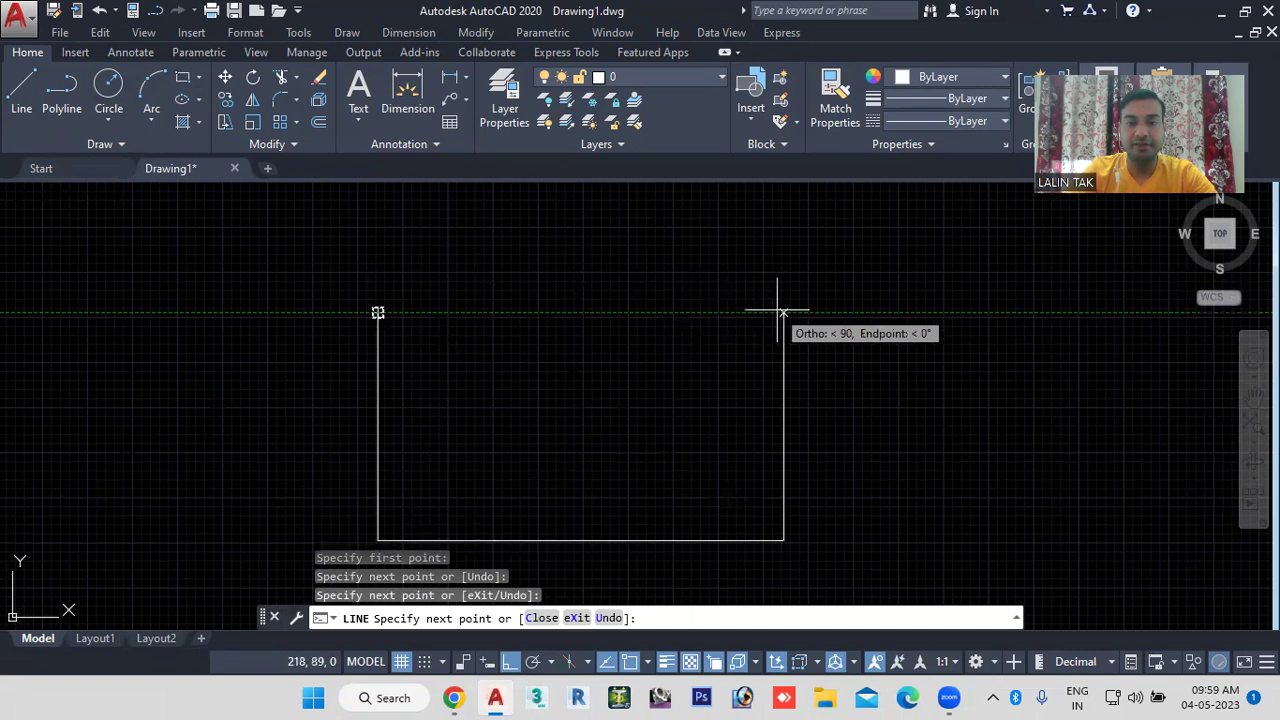
pyautogui.click(783, 313)
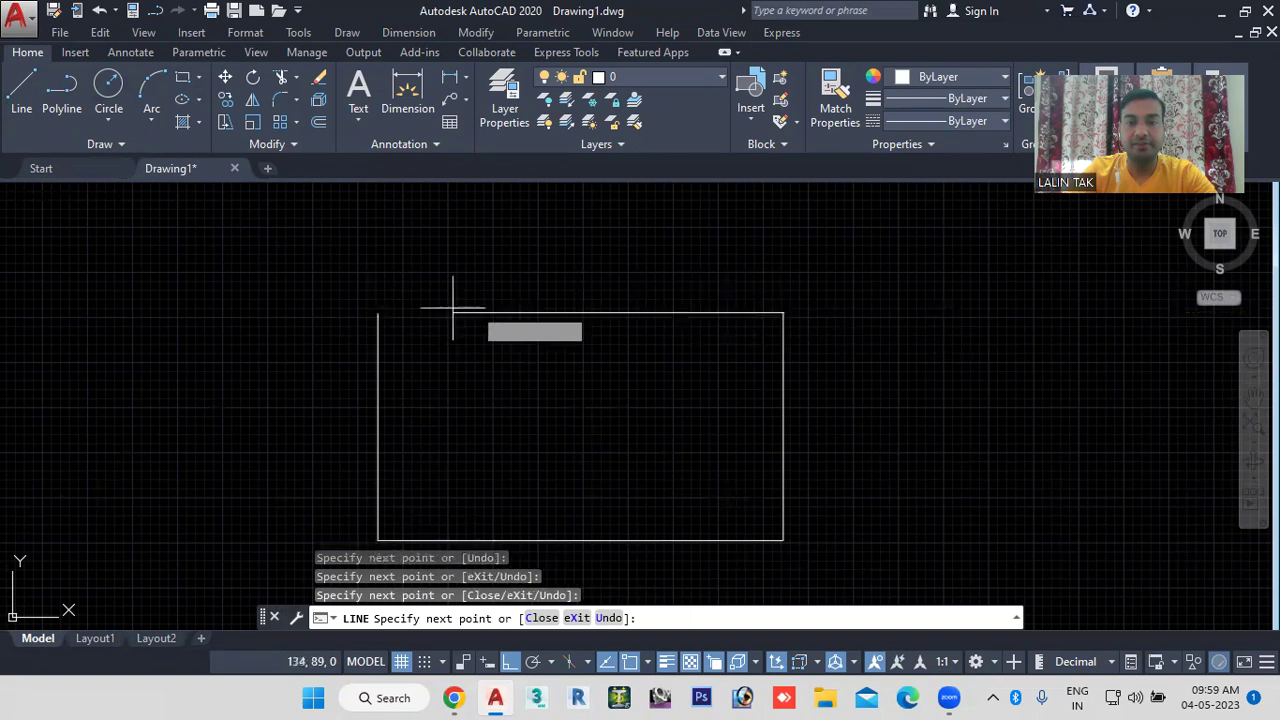
pyautogui.click(378, 313)
pyautogui.press('Return')
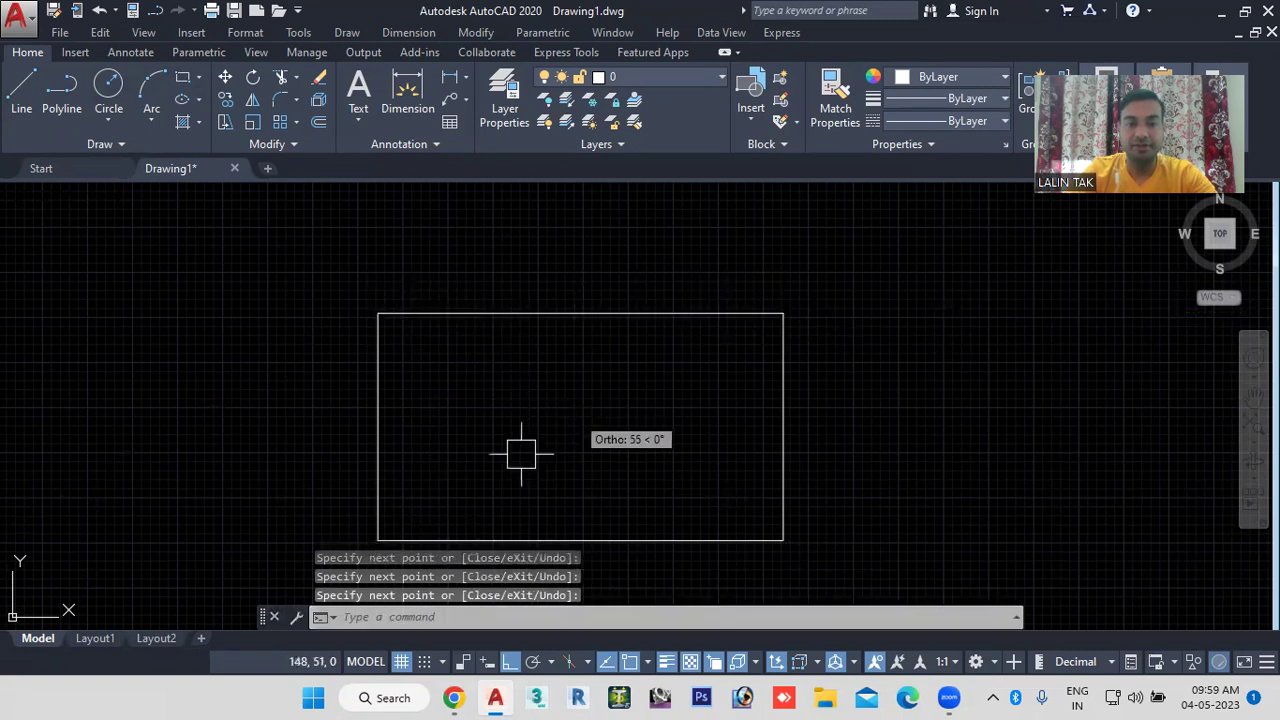
# Step: Draw two full-height vertical lines inside the rectangle's left half, the first about 25 units from its left edge
pyautogui.moveTo(509, 451); pyautogui.dragTo(525, 395, button='middle')
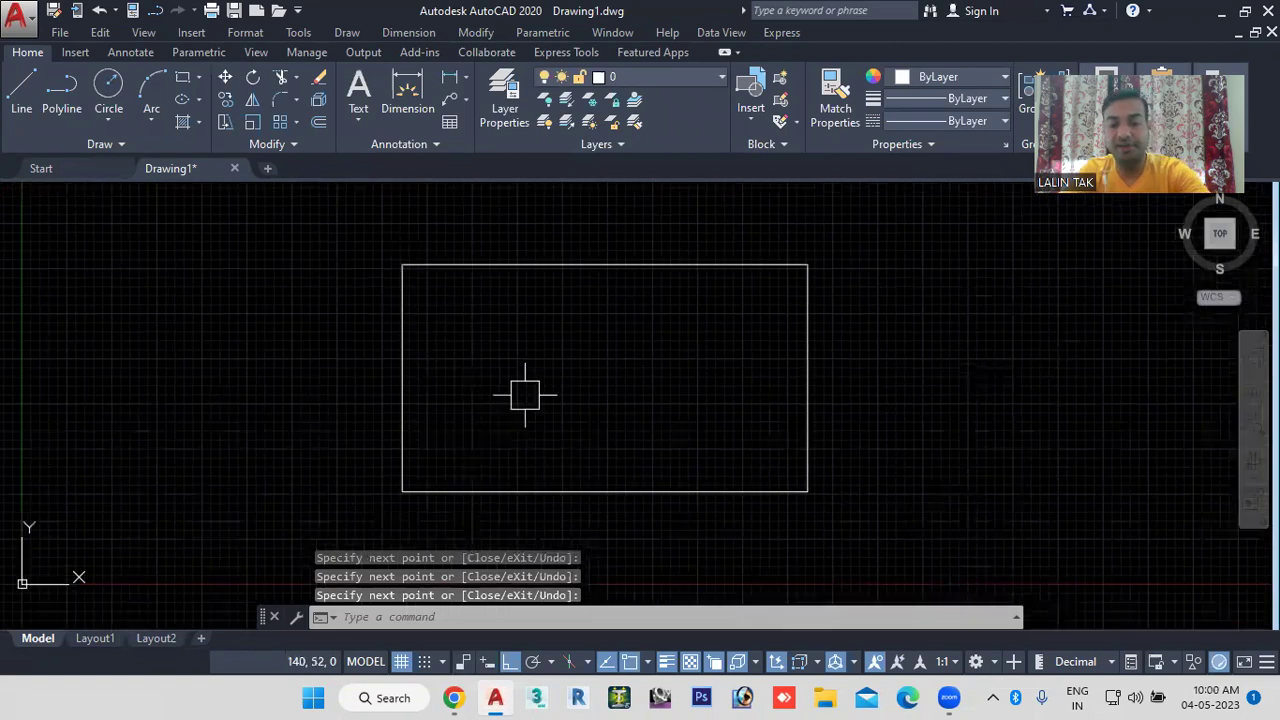
pyautogui.write('1')
pyautogui.press('Return')
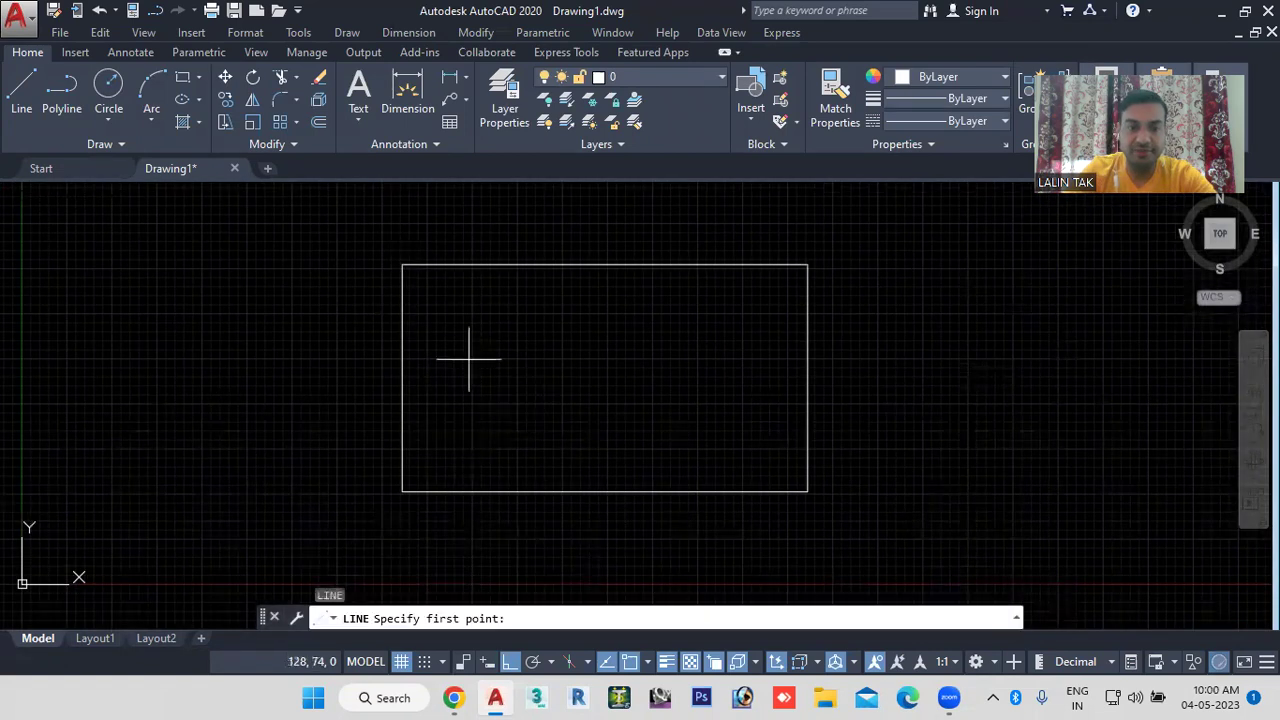
pyautogui.click(493, 265)
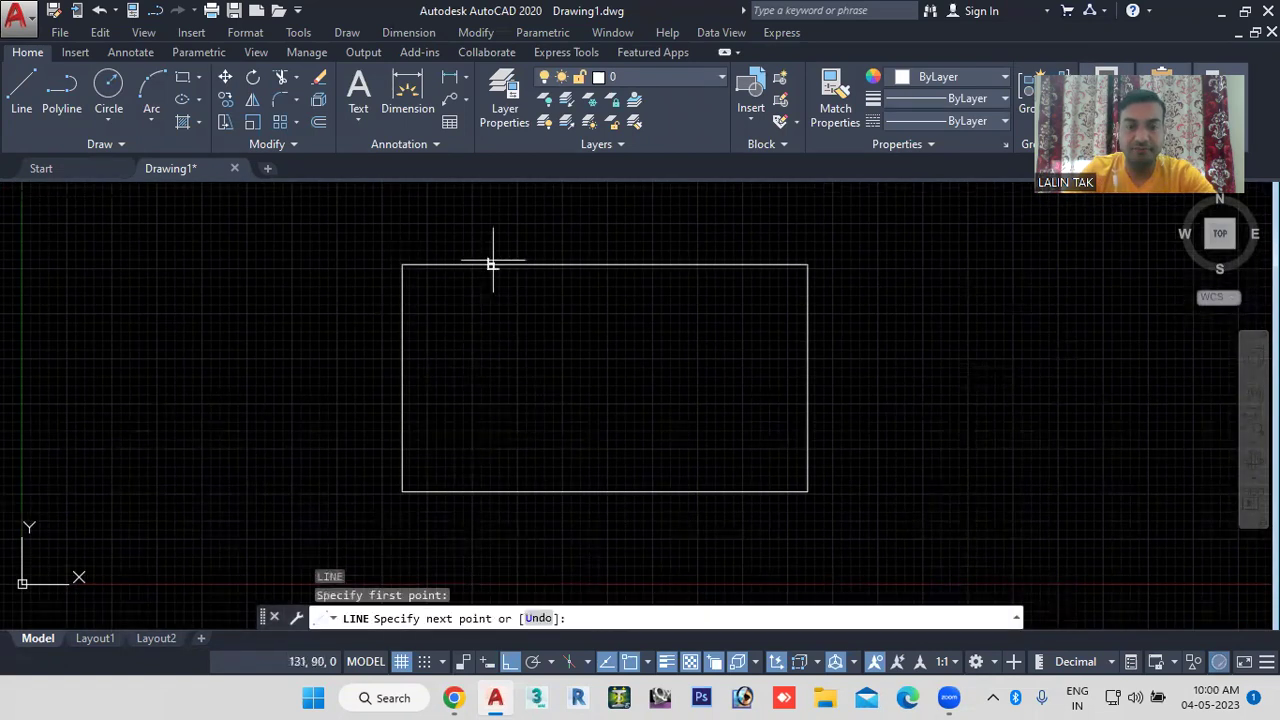
pyautogui.click(493, 491)
pyautogui.press('Return')
pyautogui.write('l')
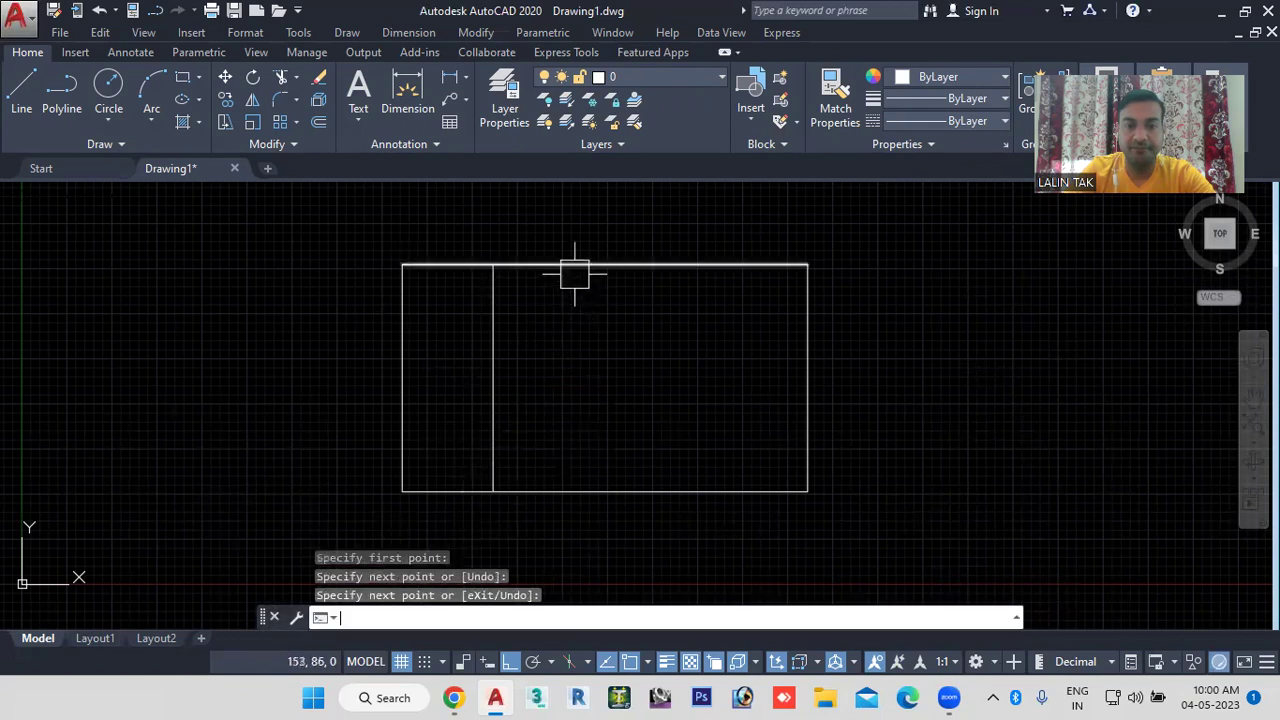
pyautogui.press('Return')
pyautogui.click(566, 265)
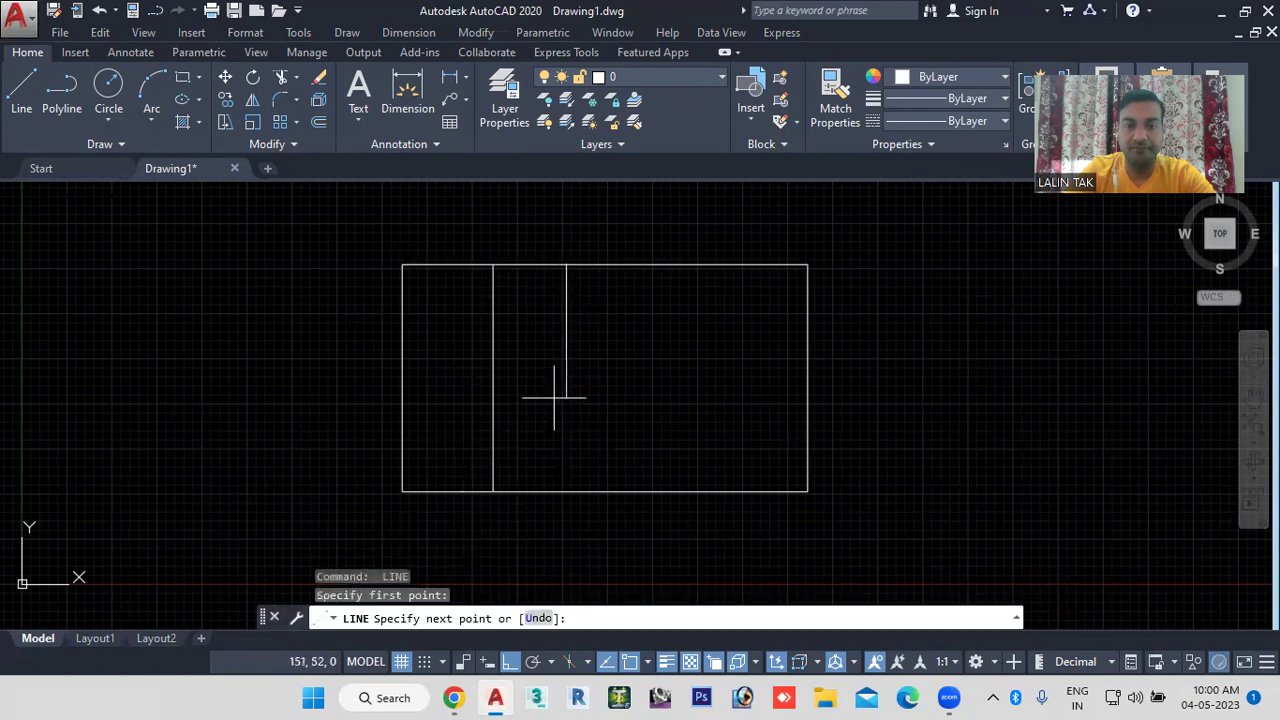
pyautogui.click(561, 491)
pyautogui.press('Return')
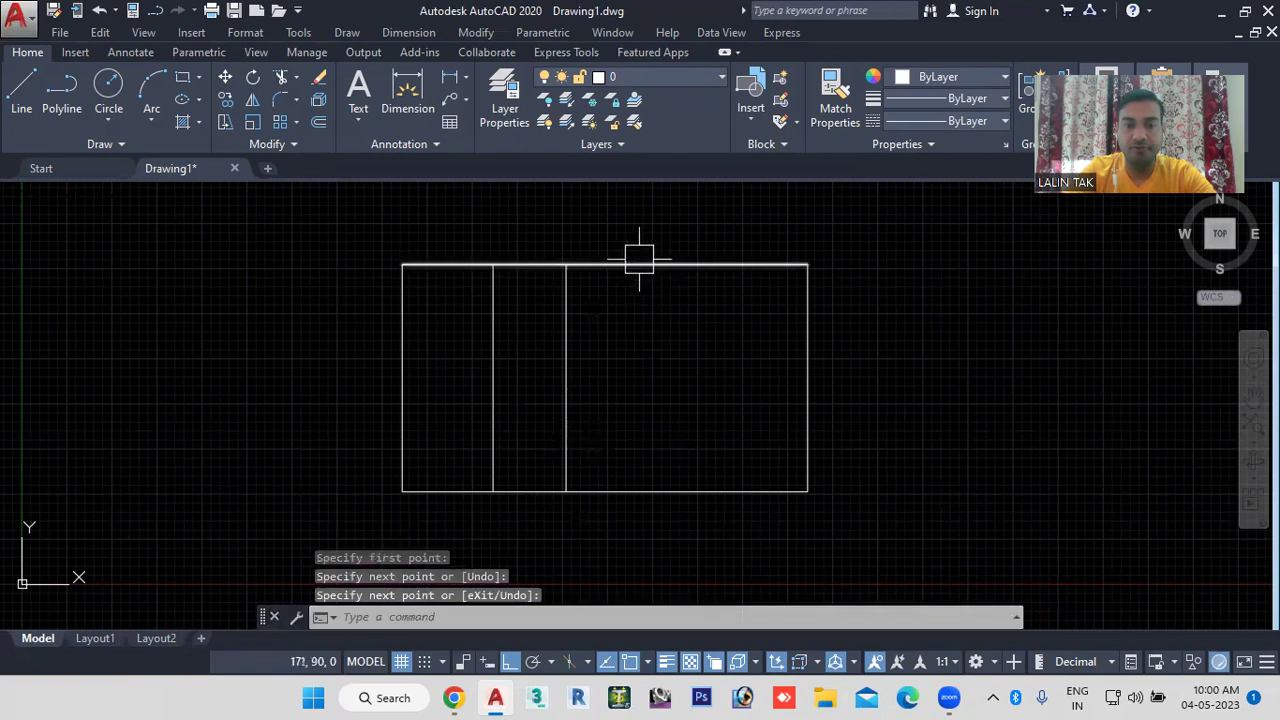
# Step: Draw two more full-height vertical lines in the rectangle's right half, dividing the rectangle into five strips
pyautogui.press('Return')
pyautogui.click(637, 264)
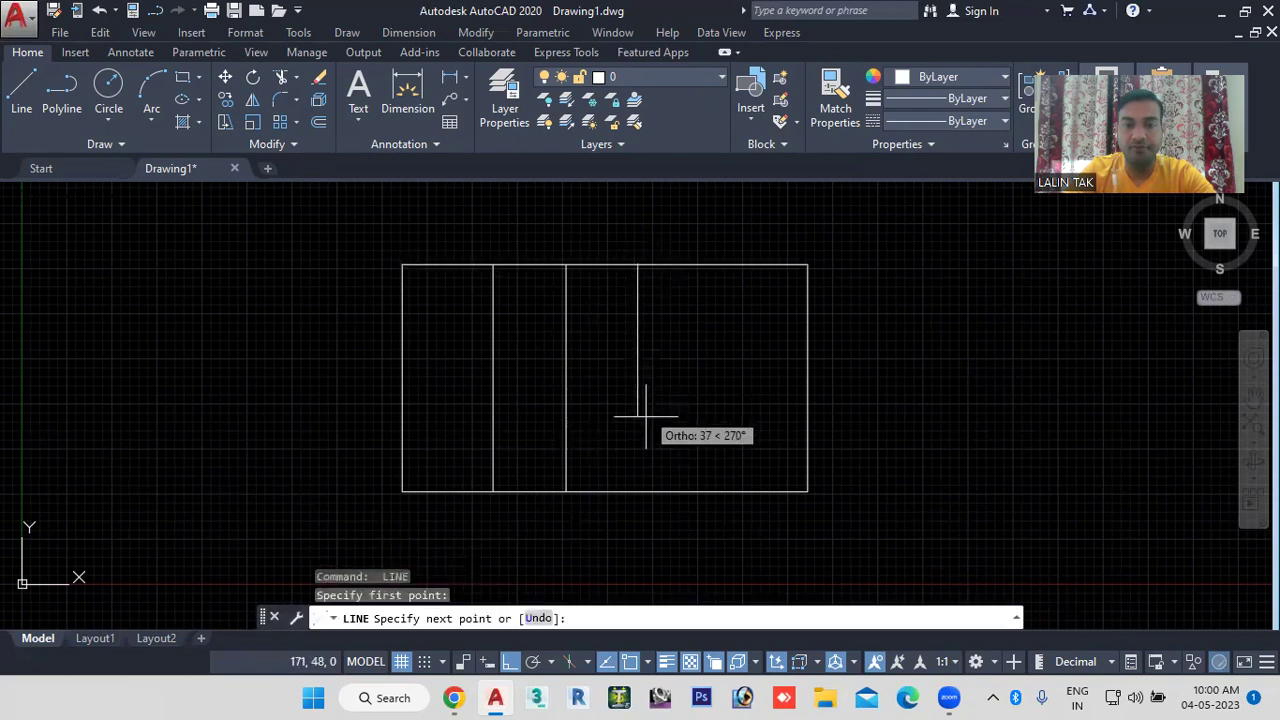
pyautogui.click(637, 491)
pyautogui.press('Return')
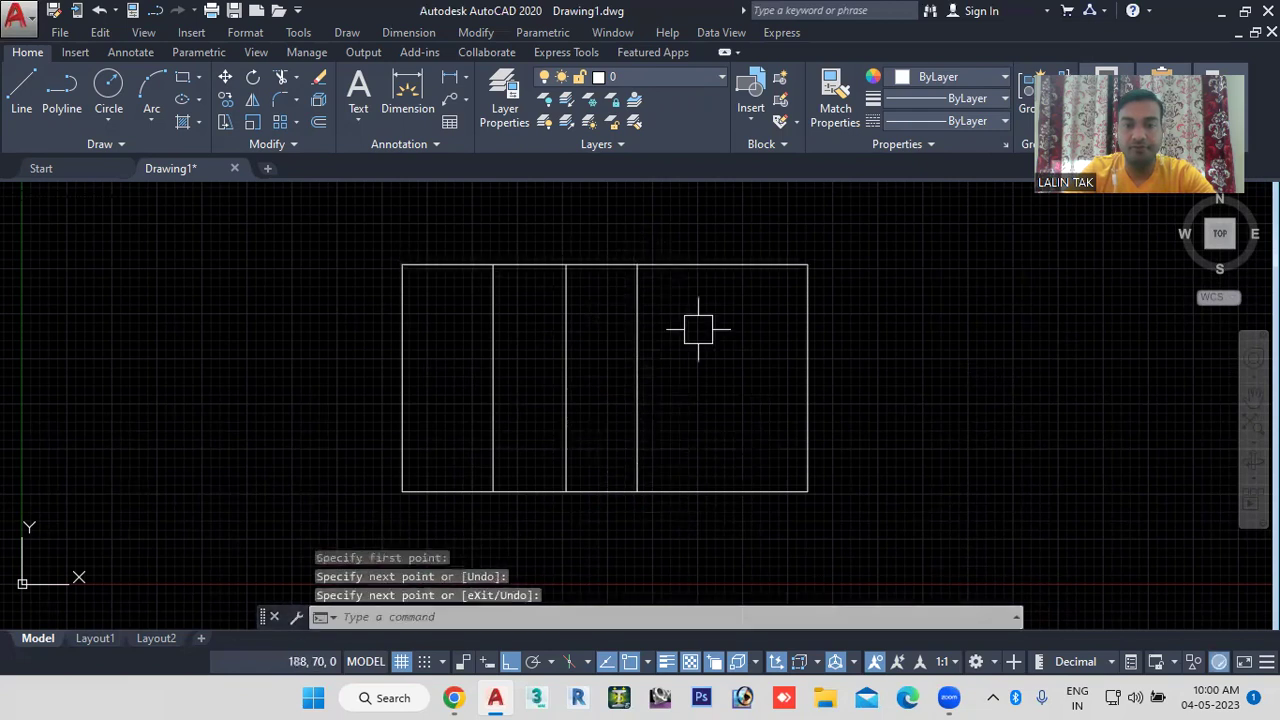
pyautogui.press('Return')
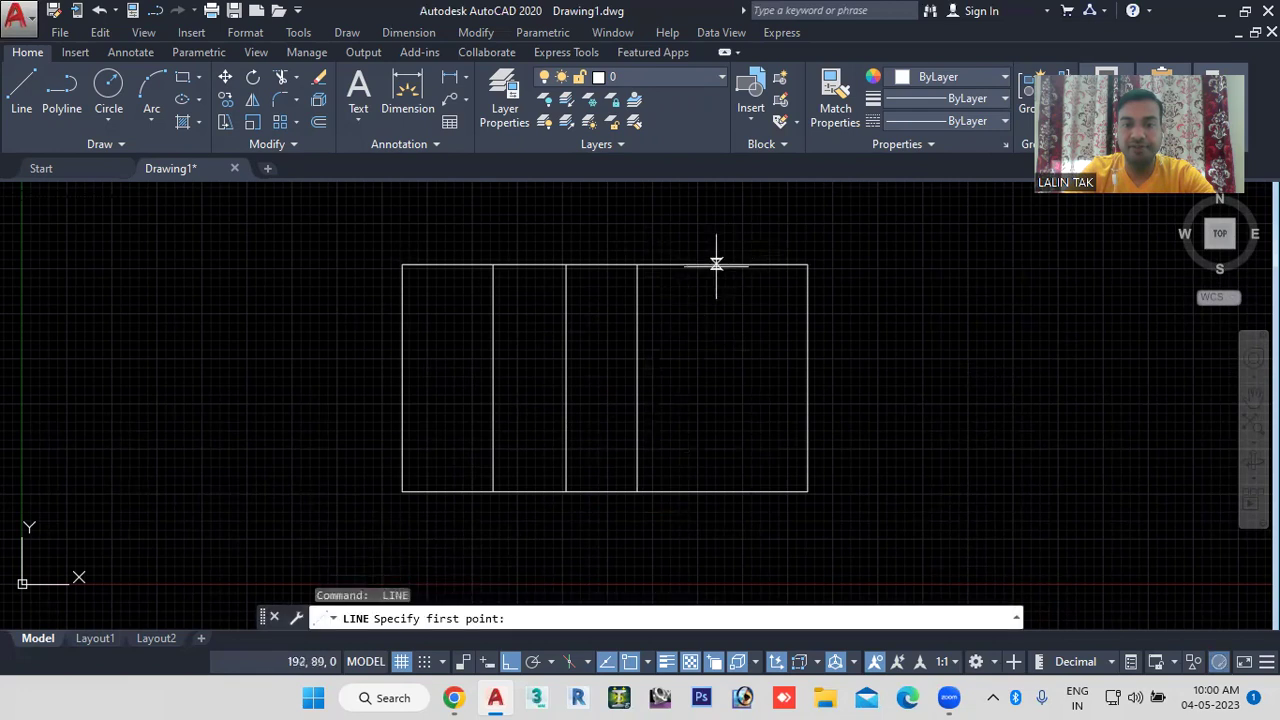
pyautogui.click(716, 264)
pyautogui.click(716, 491)
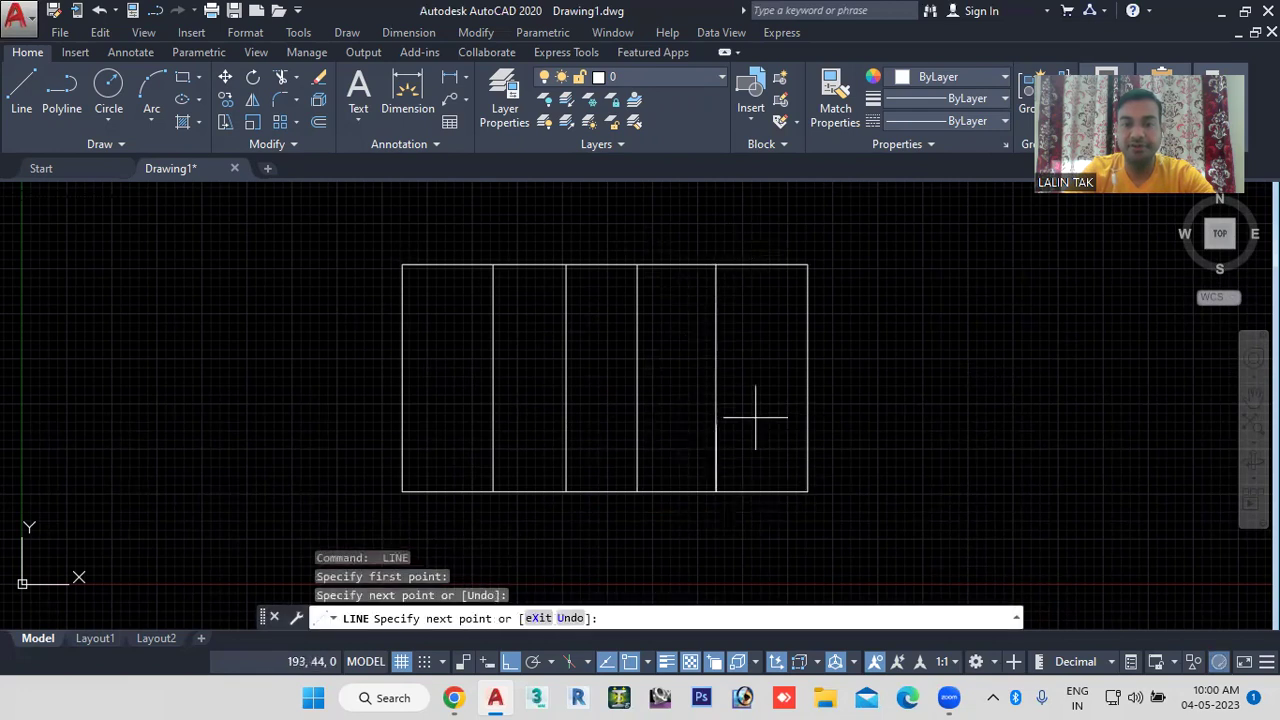
pyautogui.press('Escape')
# Step: Add a linear dimension to the top edge of the leftmost strip, placed about 10 units above the rectangle
pyautogui.moveTo(547, 409); pyautogui.dragTo(645, 474, button='middle')
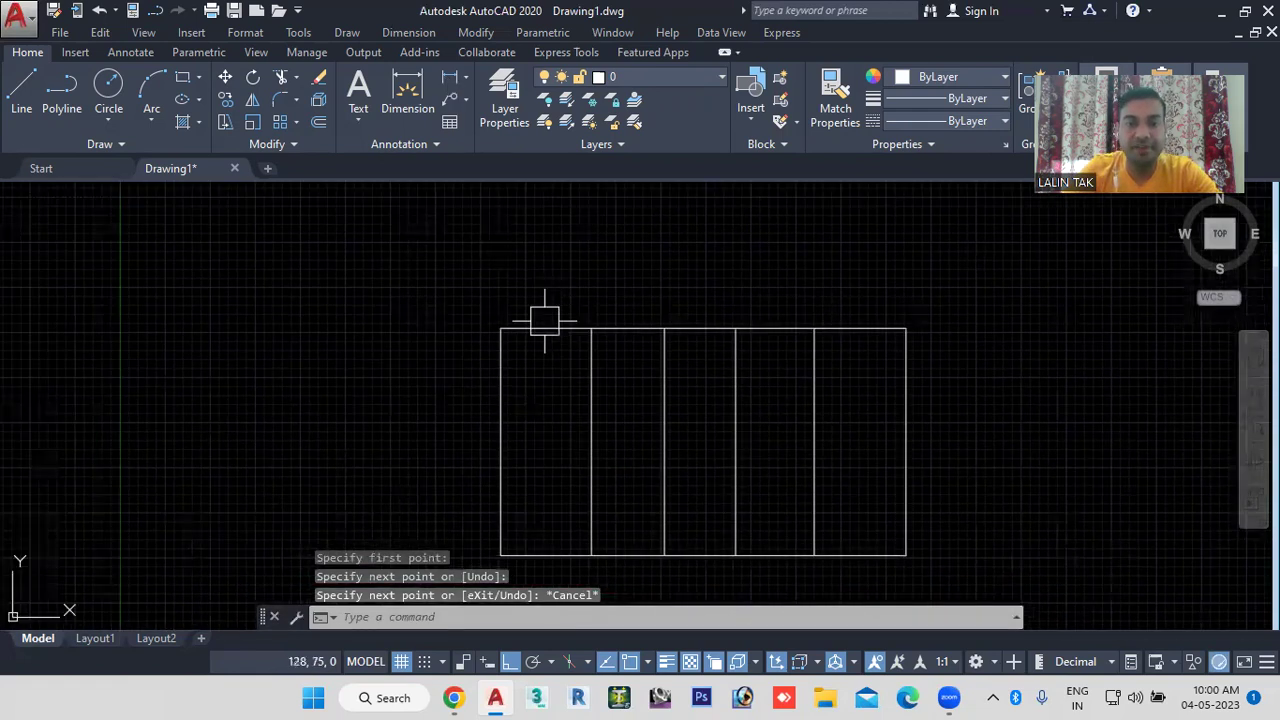
pyautogui.write('dli')
pyautogui.press('Return')
pyautogui.click(501, 328)
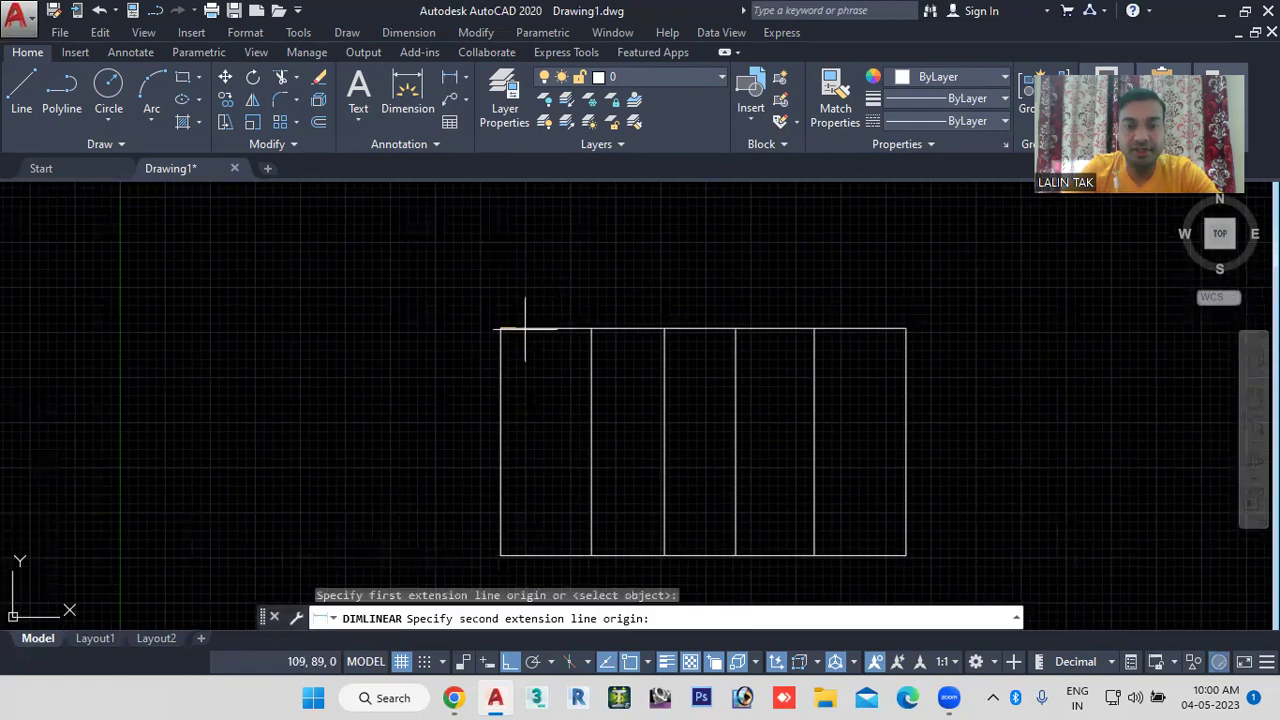
pyautogui.click(591, 328)
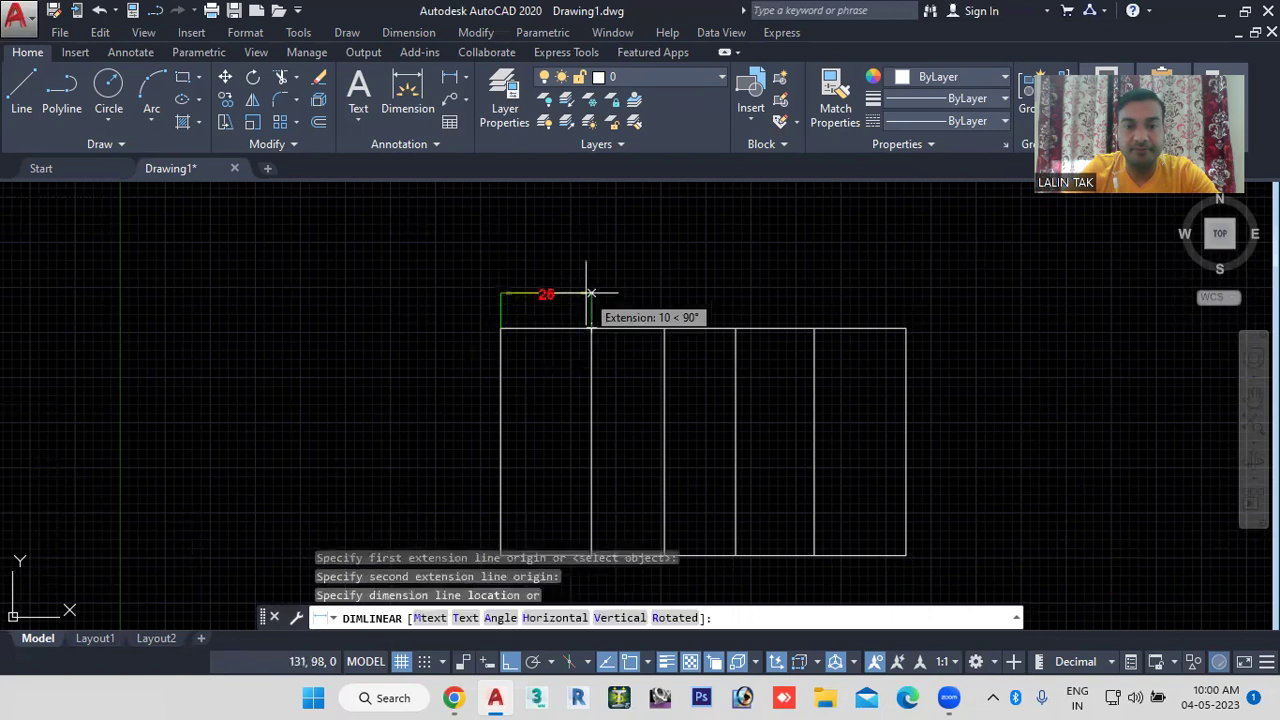
pyautogui.click(584, 292)
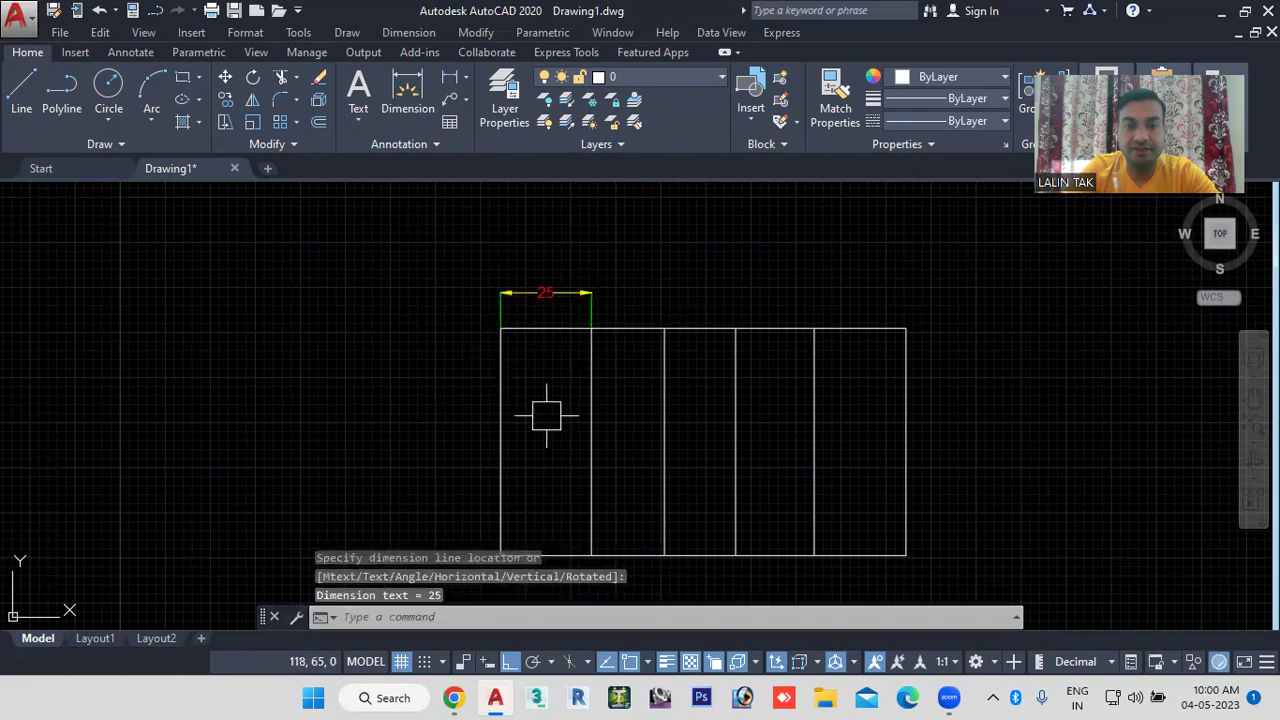
pyautogui.moveTo(530, 388); pyautogui.dragTo(443, 421, button='middle')
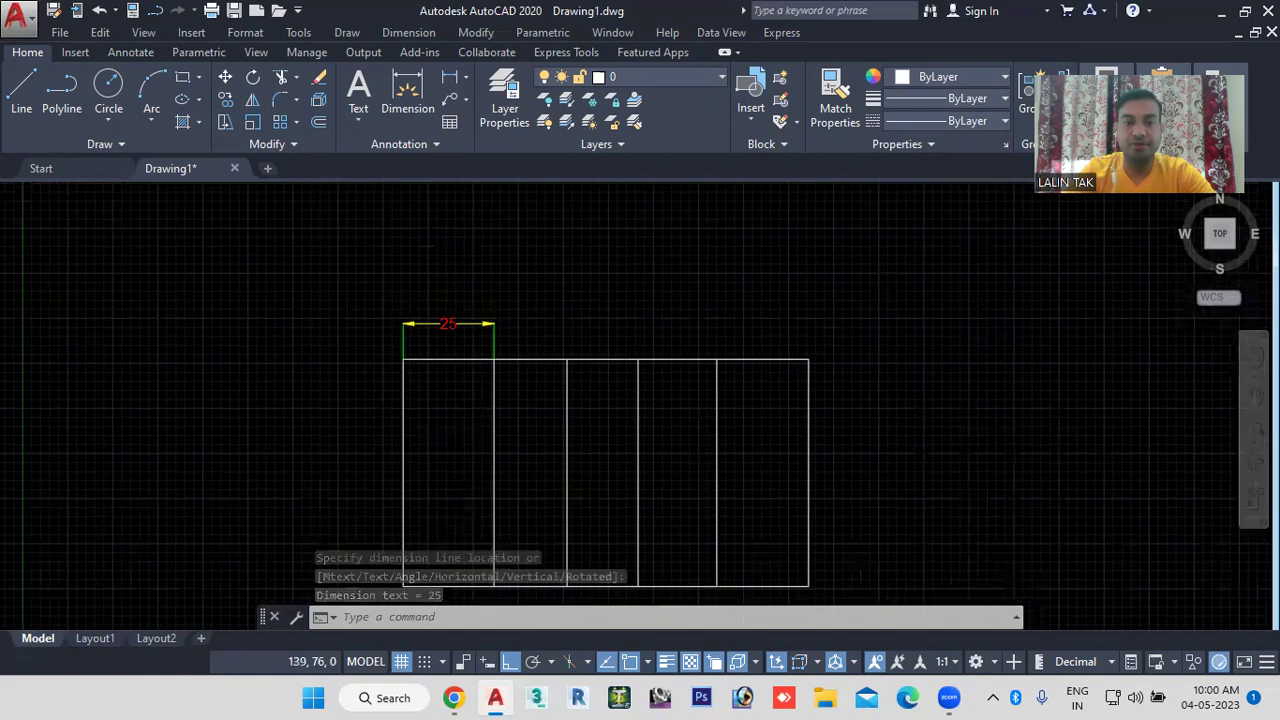
pyautogui.scroll(4, 530, 371)
pyautogui.scroll(-2, 518, 432)
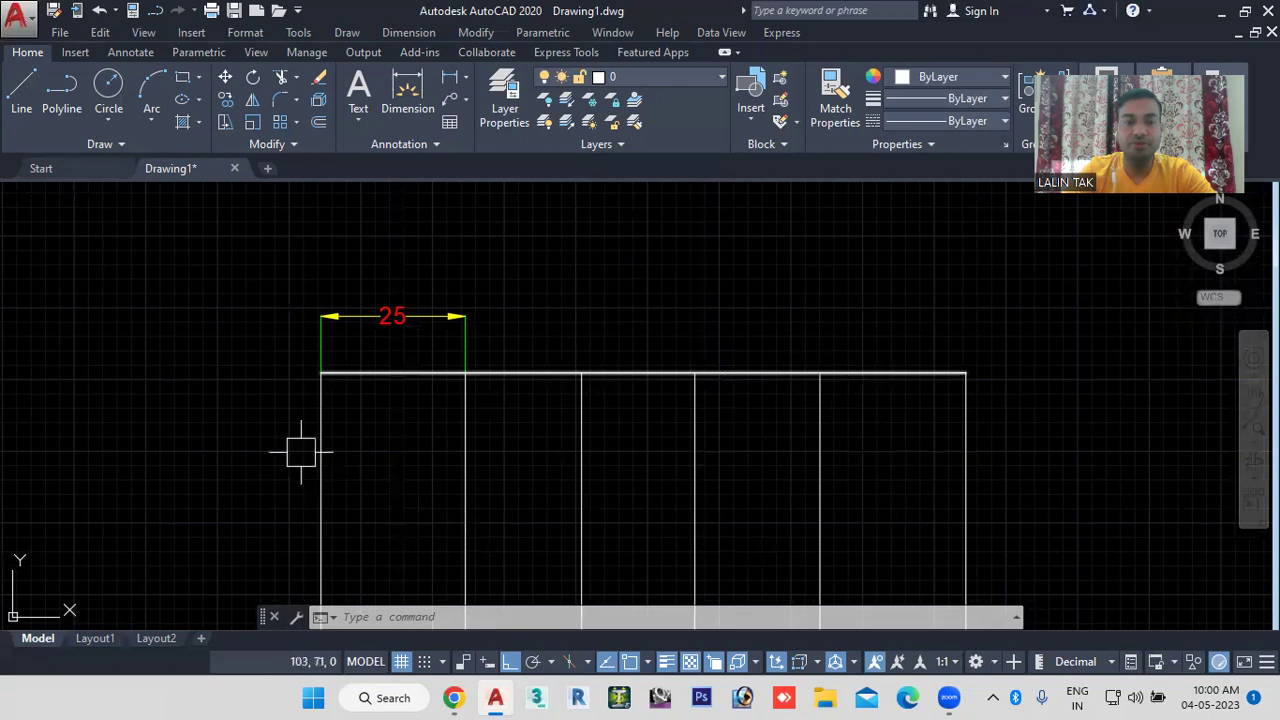
pyautogui.click(449, 78)
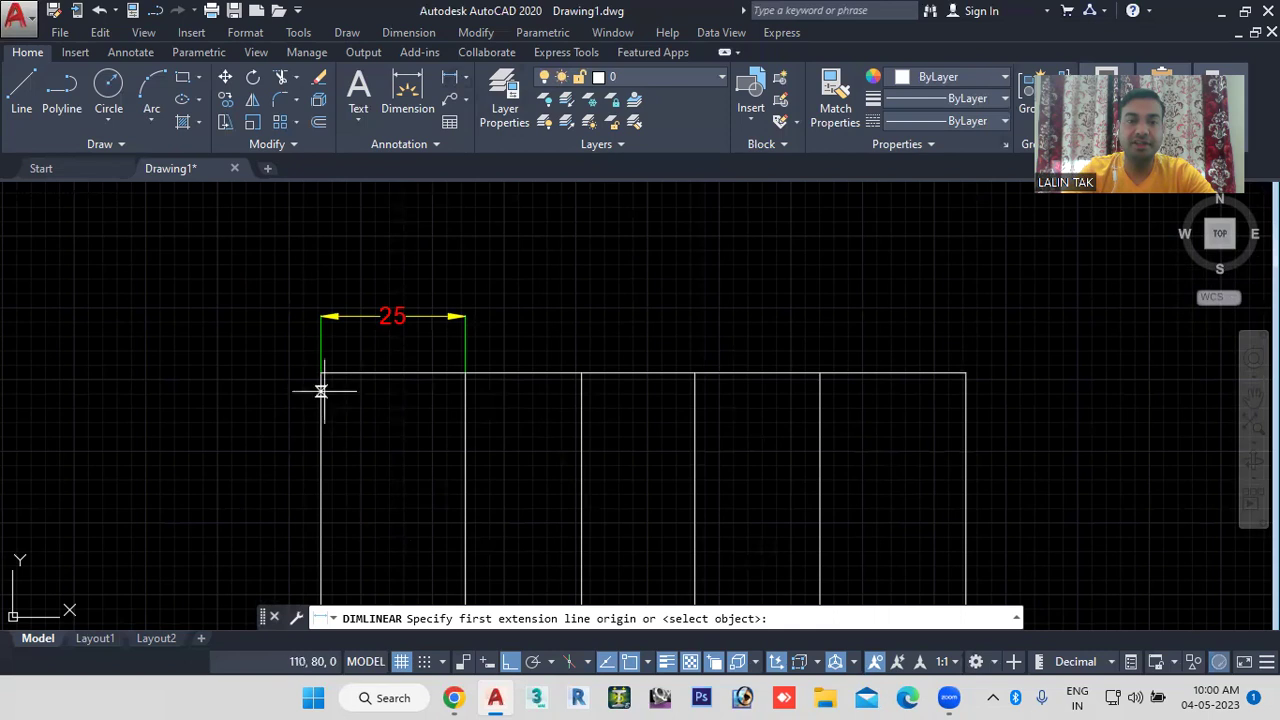
pyautogui.click(321, 372)
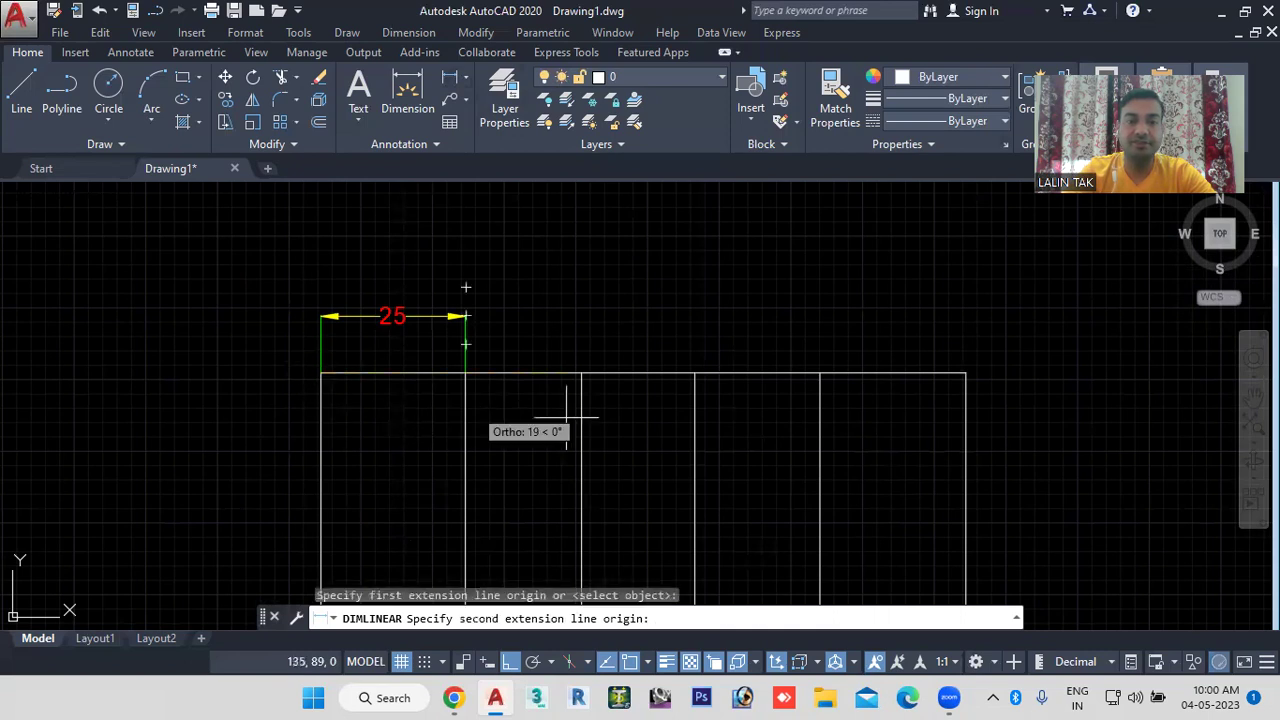
pyautogui.click(581, 372)
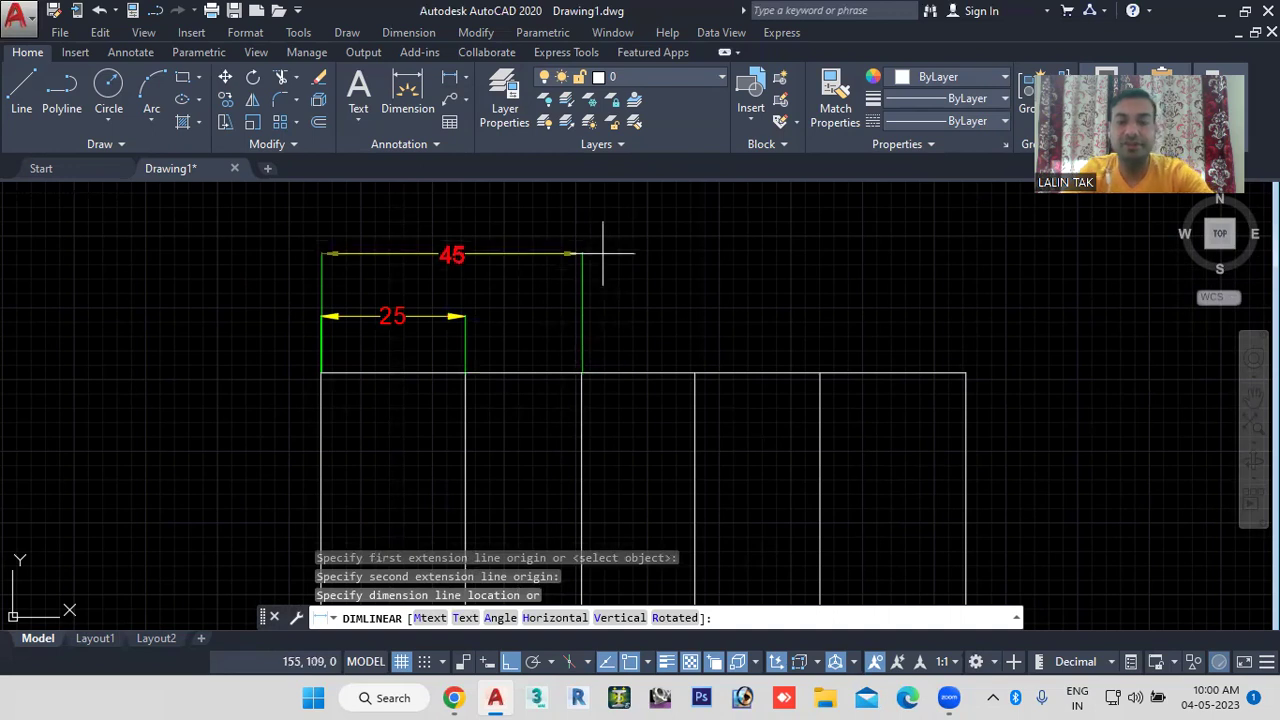
pyautogui.press('Escape')
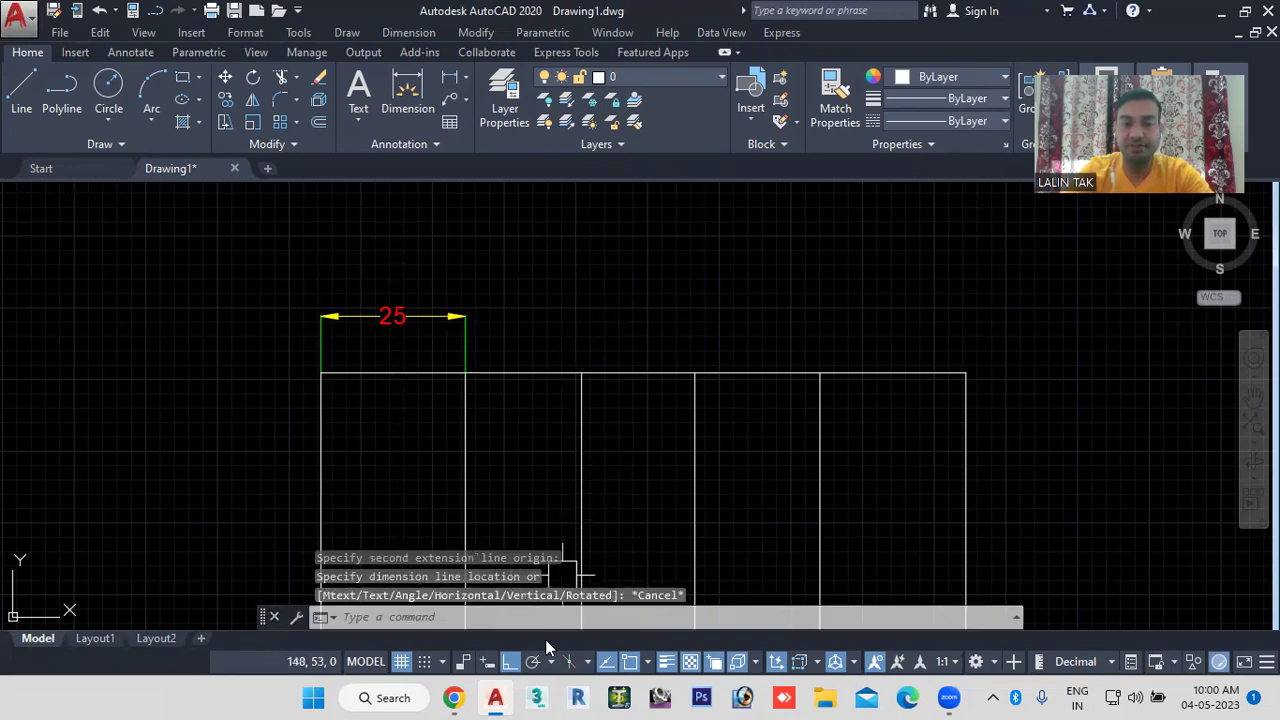
# Step: Add baseline dimensions from the leftmost strip's dimension to the right edge of each of the other four strips
pyautogui.click(409, 33)
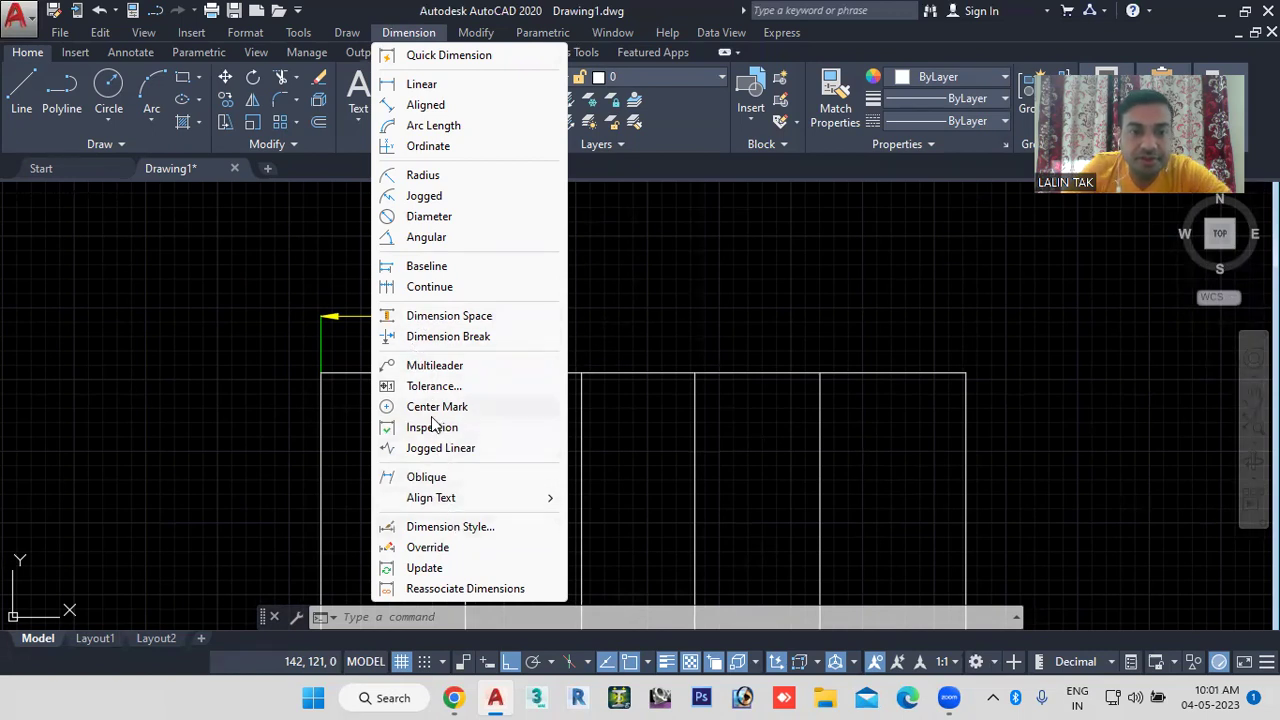
pyautogui.click(420, 270)
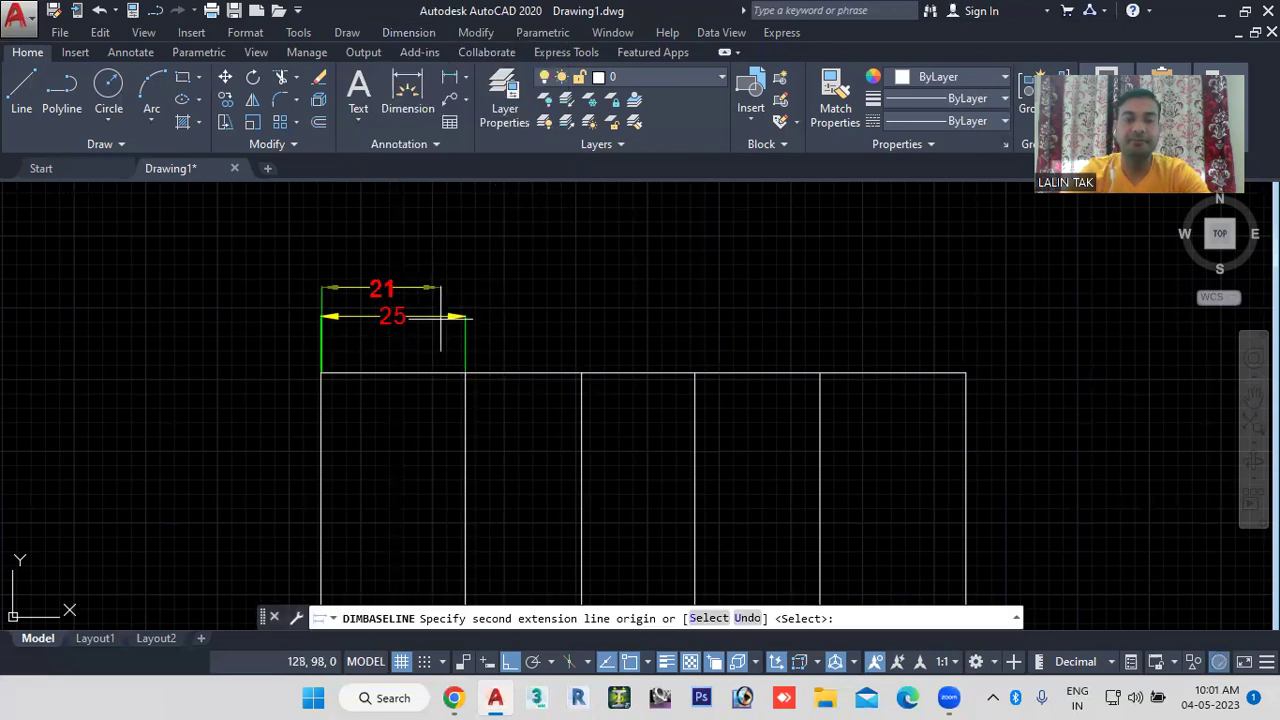
pyautogui.click(582, 373)
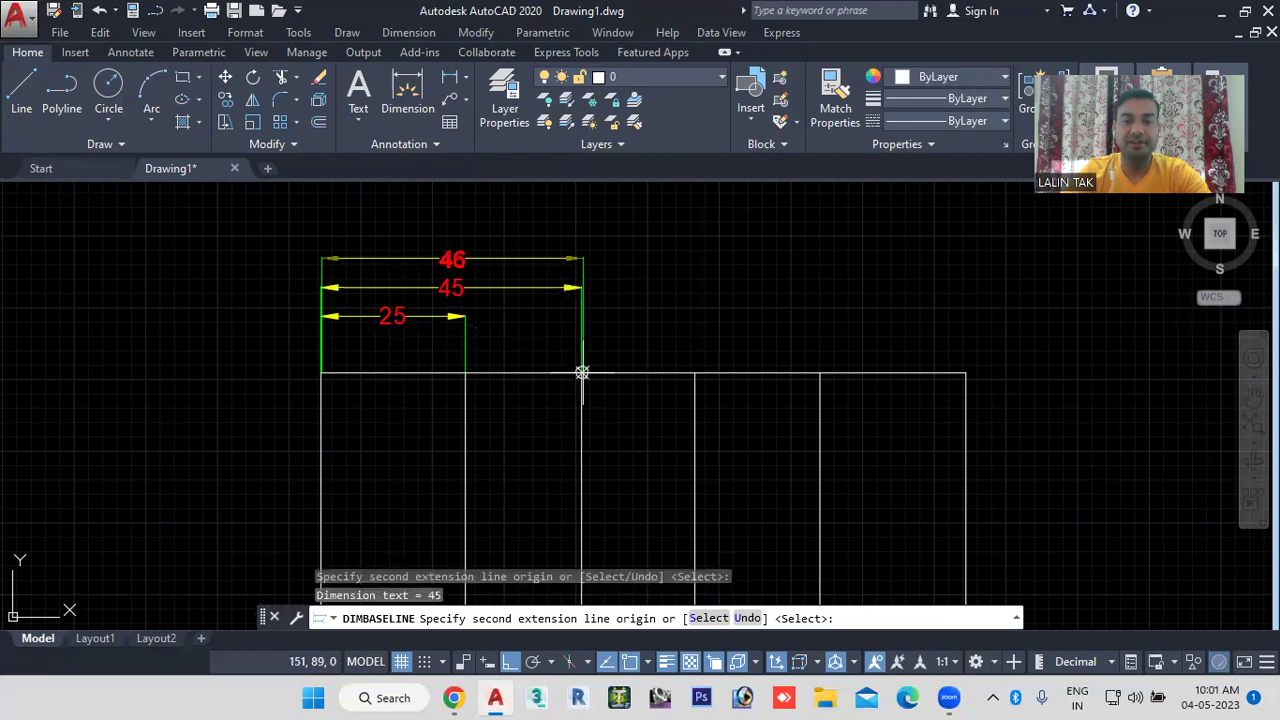
pyautogui.click(695, 373)
pyautogui.click(820, 373)
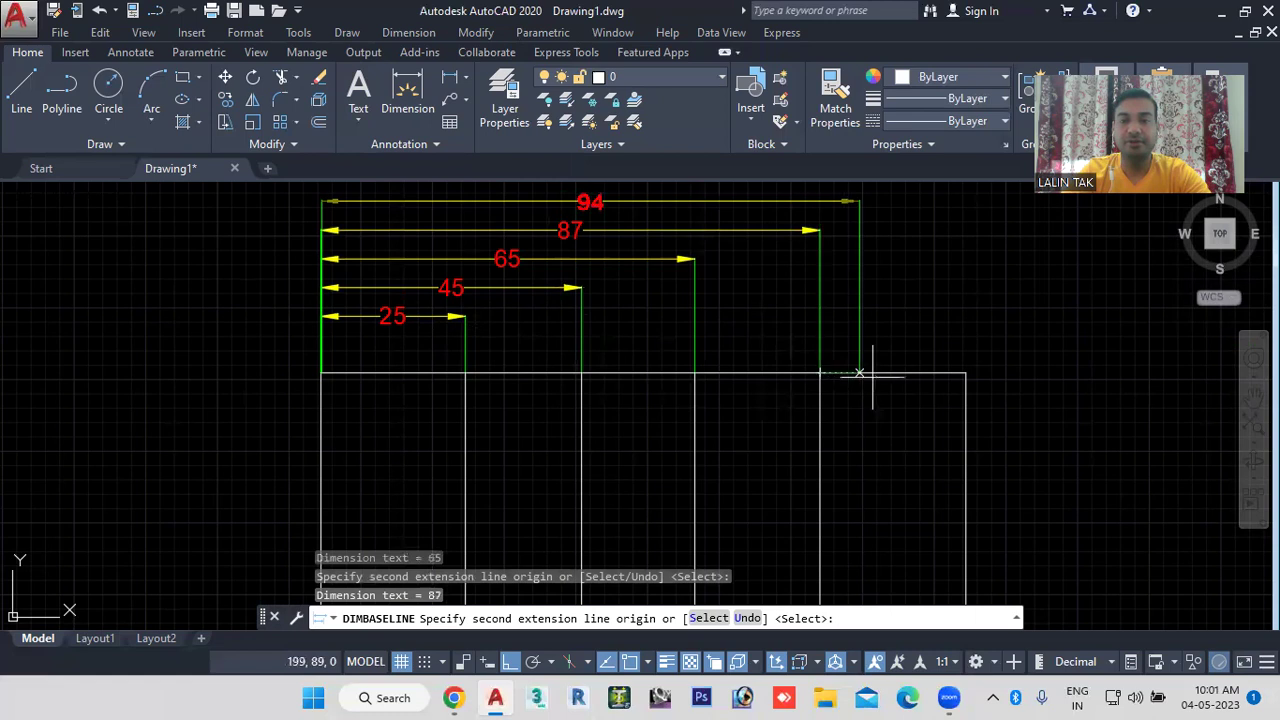
pyautogui.click(966, 373)
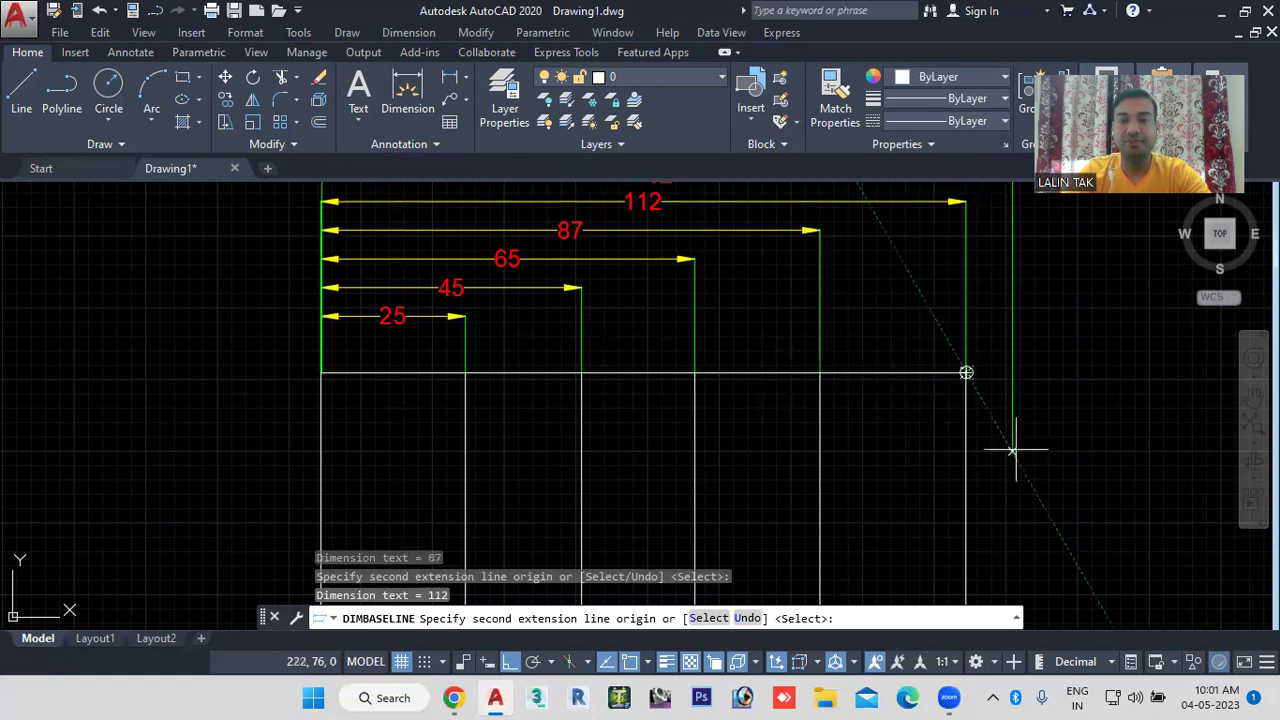
pyautogui.press('Escape')
pyautogui.moveTo(1041, 420); pyautogui.dragTo(1023, 466, button='middle')
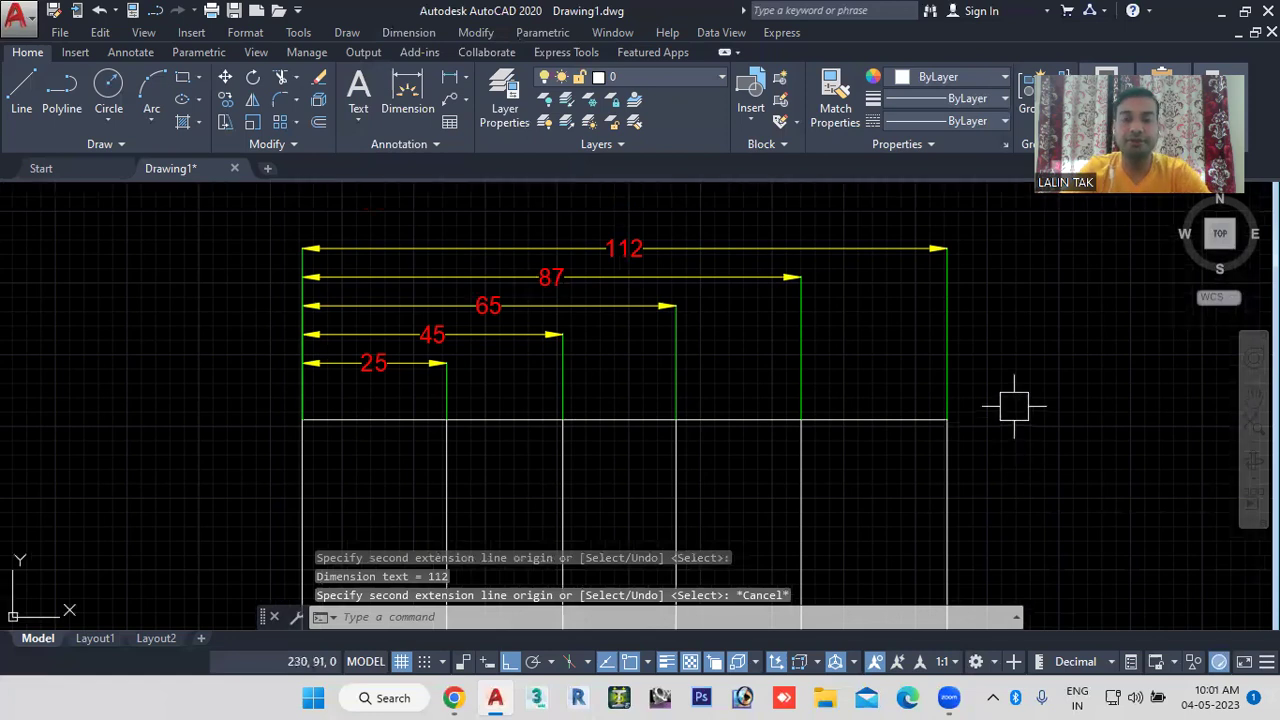
# Step: Examine the spacing between the stacked baseline dimension lines above the rectangle
pyautogui.scroll(-3, 1014, 406)
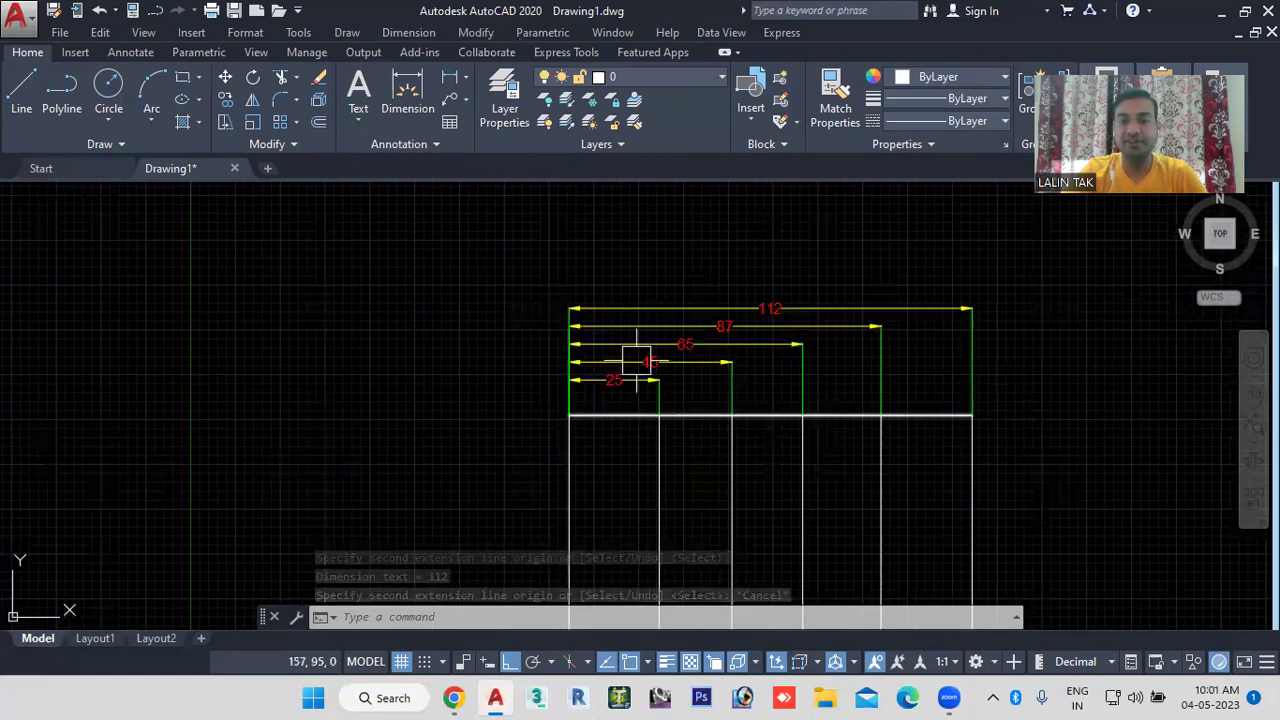
pyautogui.scroll(2, 660, 378)
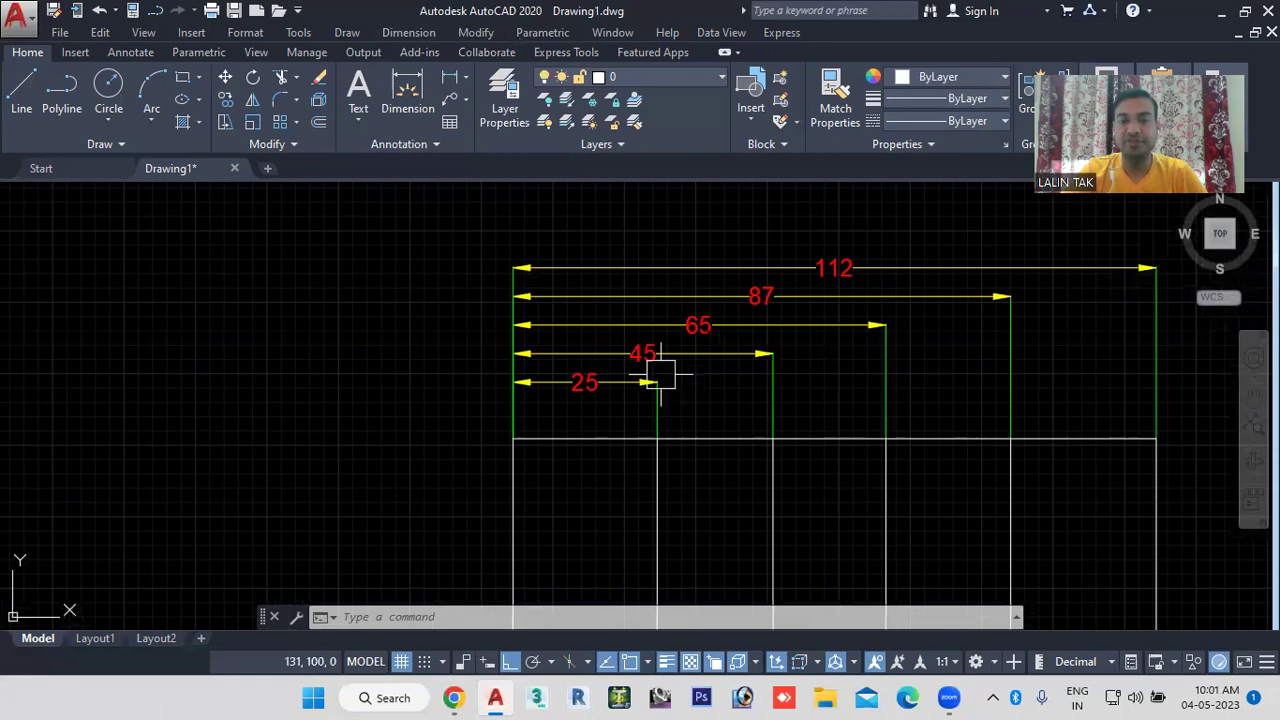
pyautogui.scroll(2, 660, 378)
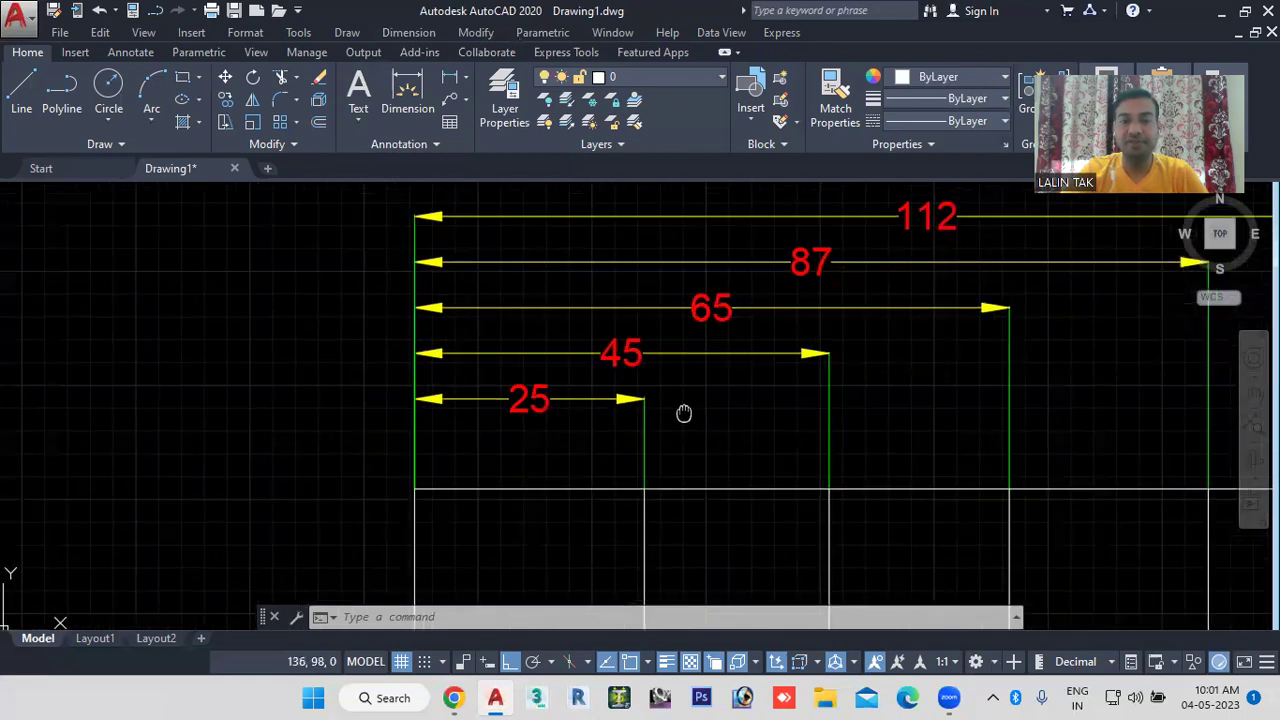
pyautogui.scroll(2, 499, 411)
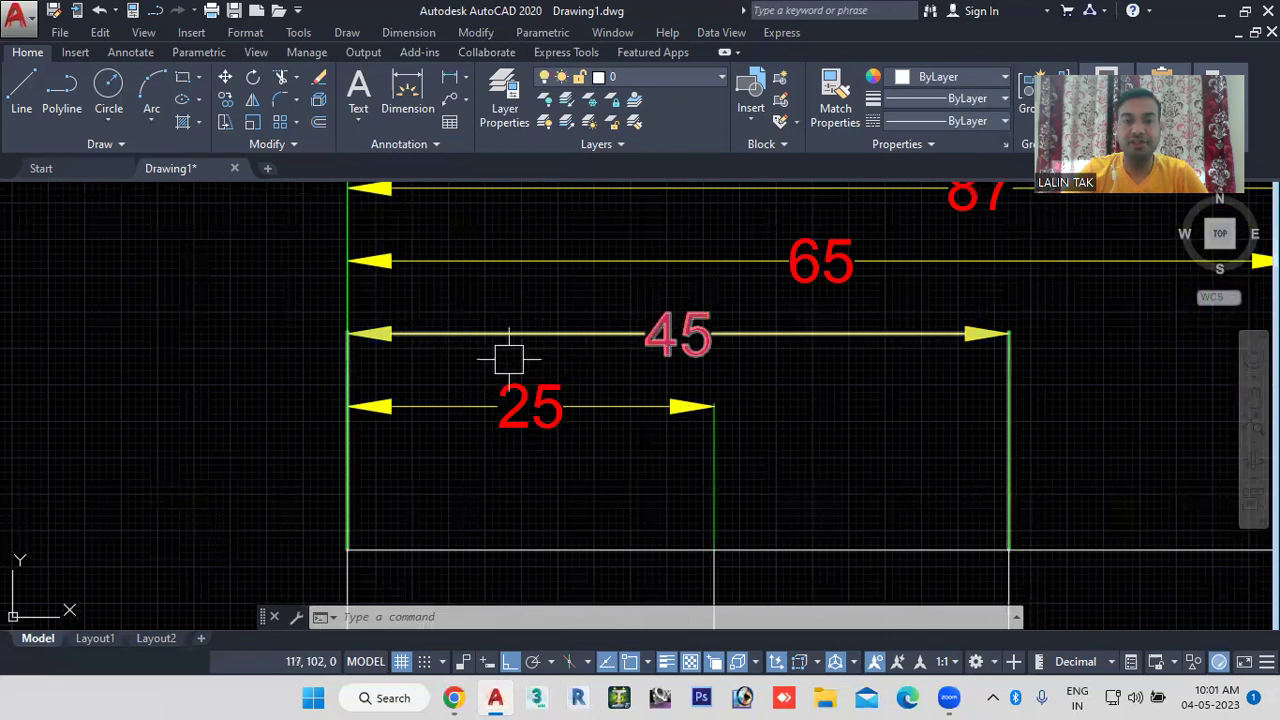
pyautogui.scroll(2, 445, 363)
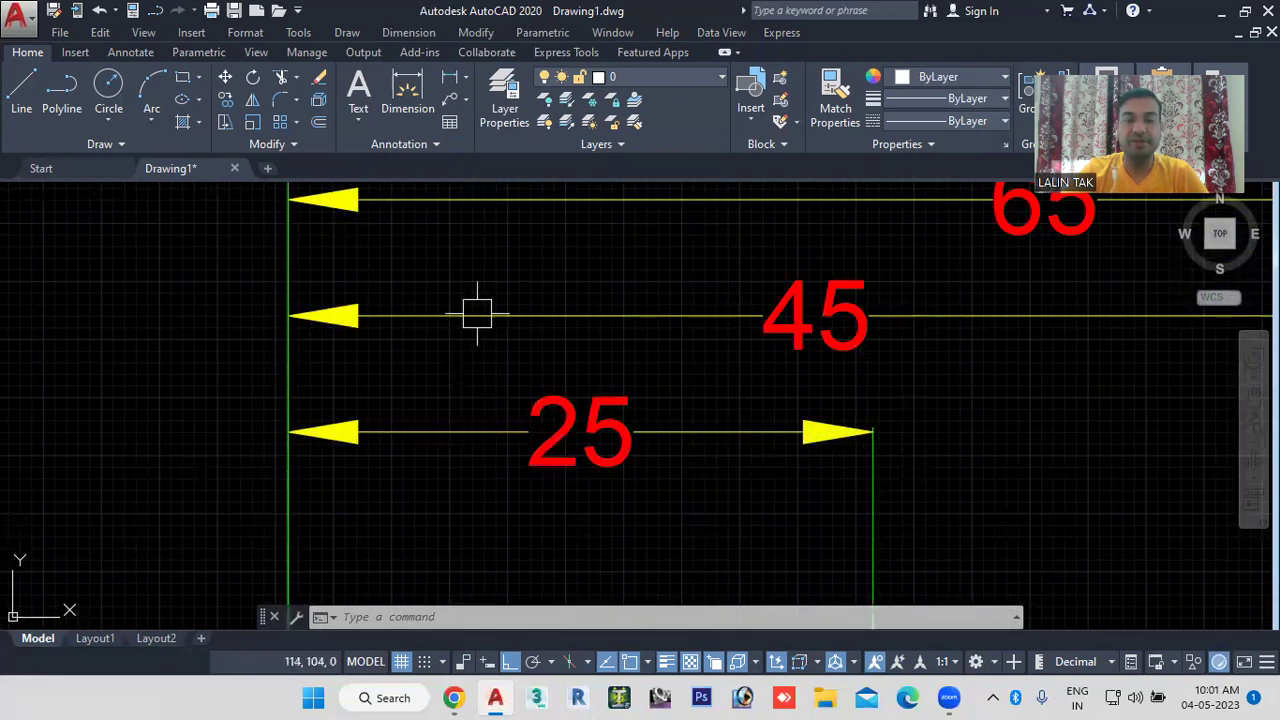
pyautogui.moveTo(480, 366); pyautogui.dragTo(476, 458, button='middle')
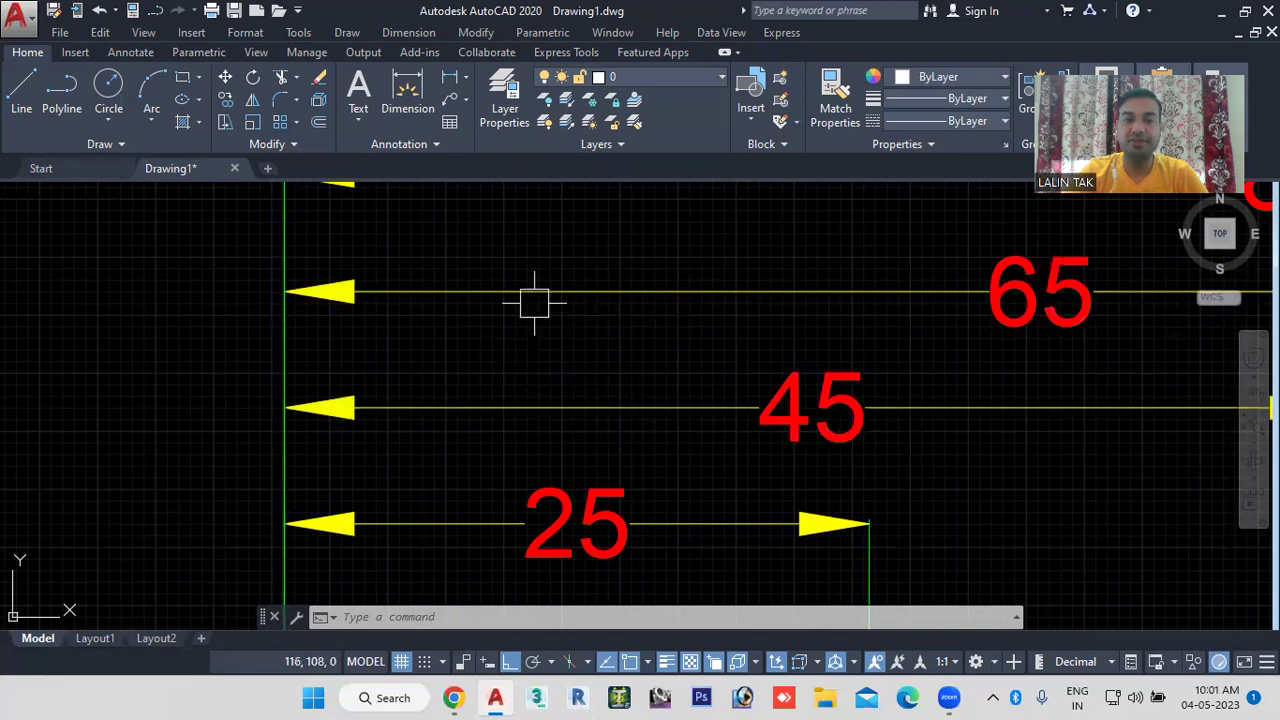
pyautogui.scroll(-2, 586, 365)
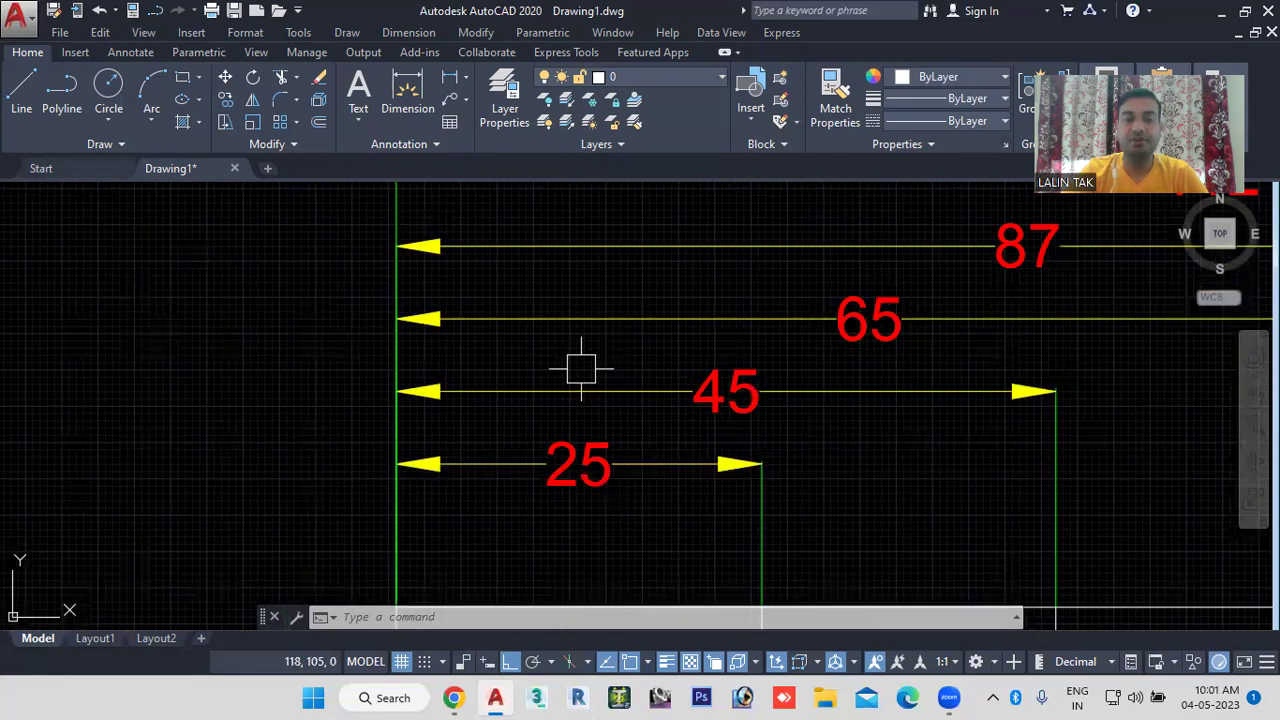
pyautogui.scroll(-2, 581, 369)
pyautogui.scroll(-2, 497, 352)
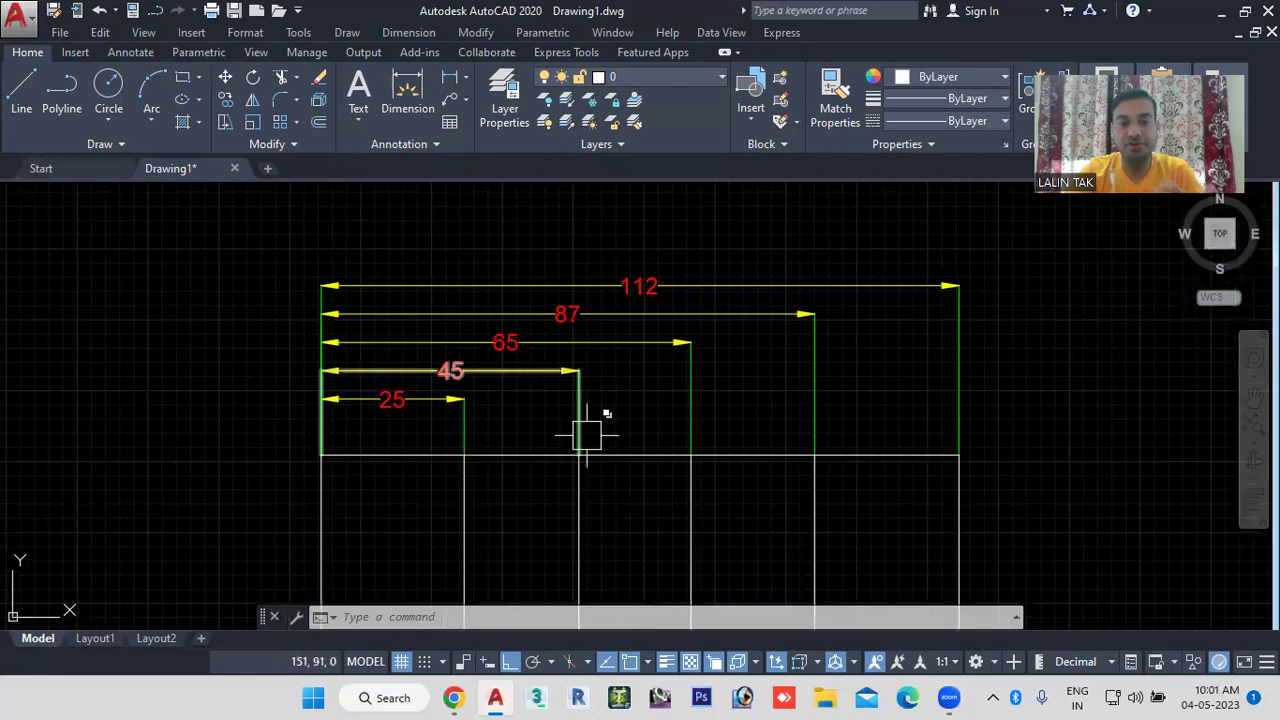
# Step: Modify the Standard dimension style to double its baseline spacing
pyautogui.click(509, 617)
pyautogui.write('d')
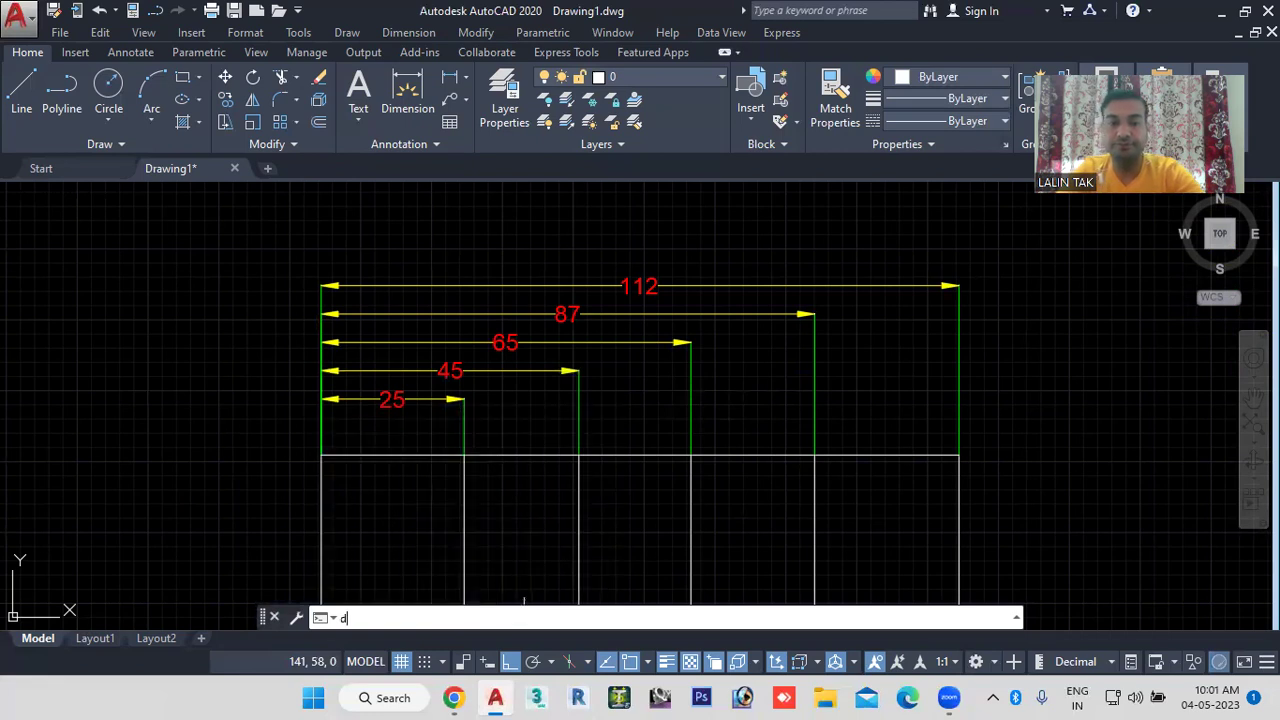
pyautogui.press('Escape')
pyautogui.write('d')
pyautogui.press('Return')
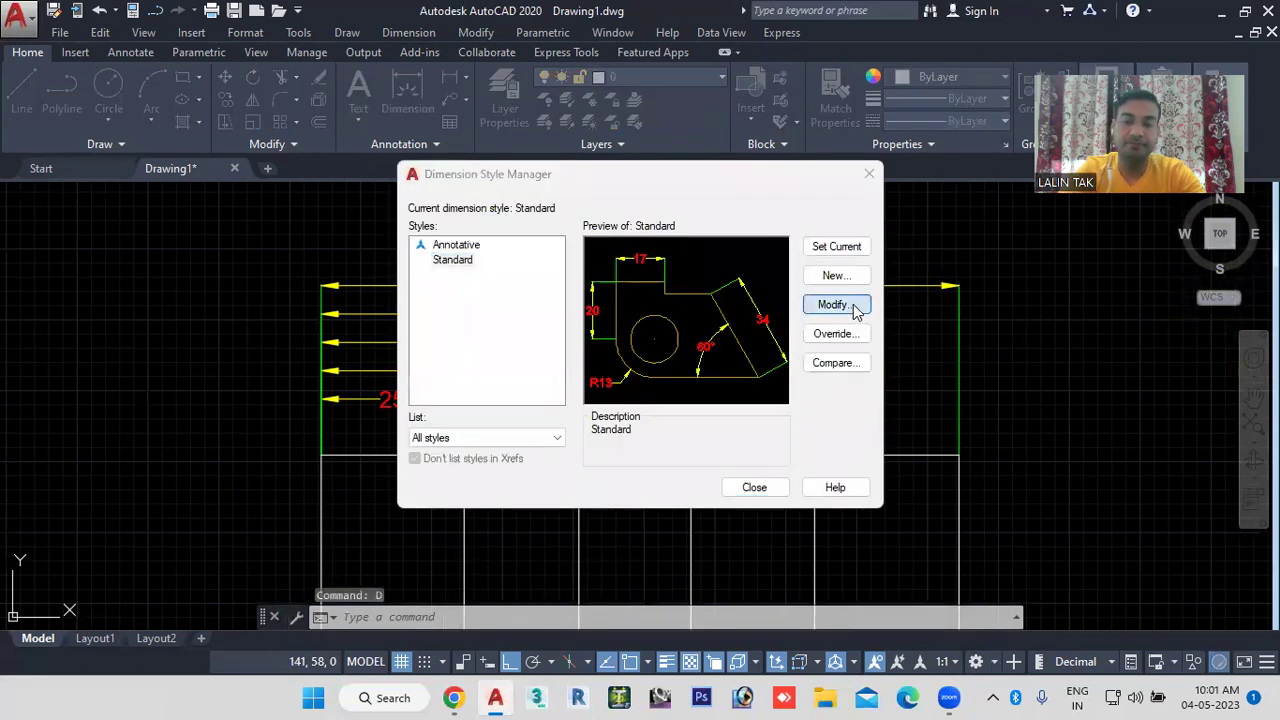
pyautogui.click(855, 306)
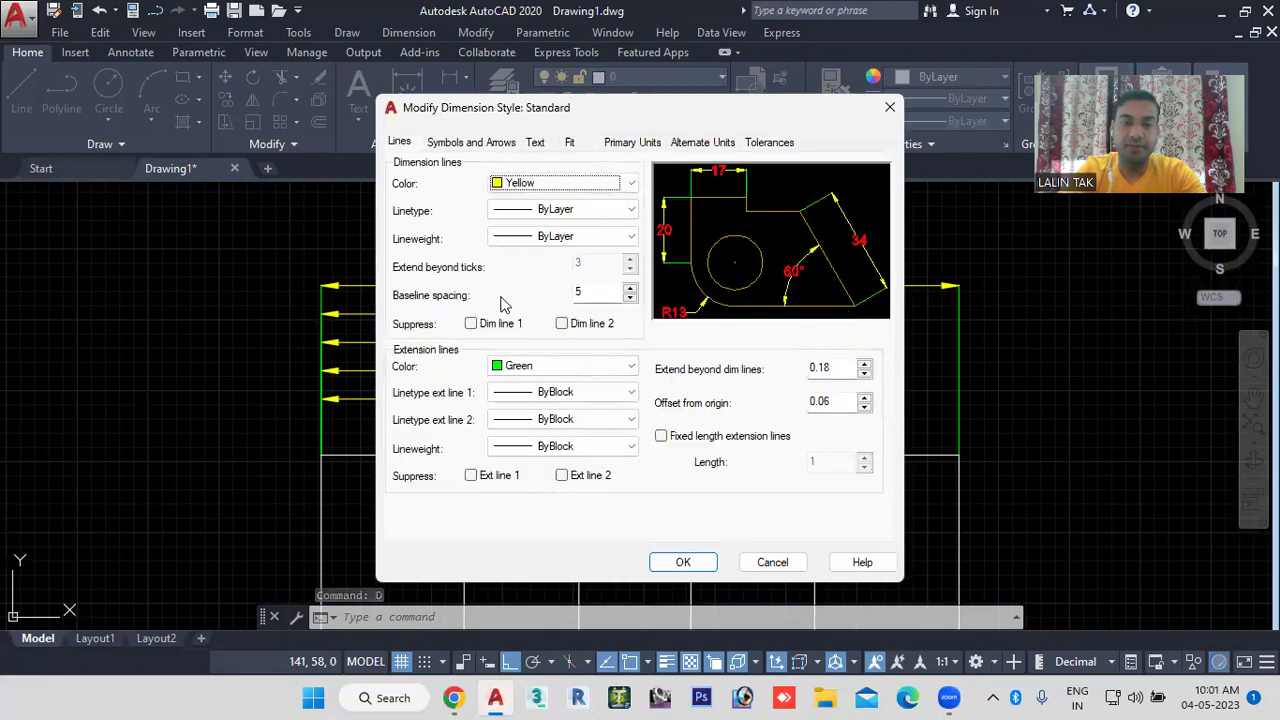
pyautogui.doubleClick(588, 293)
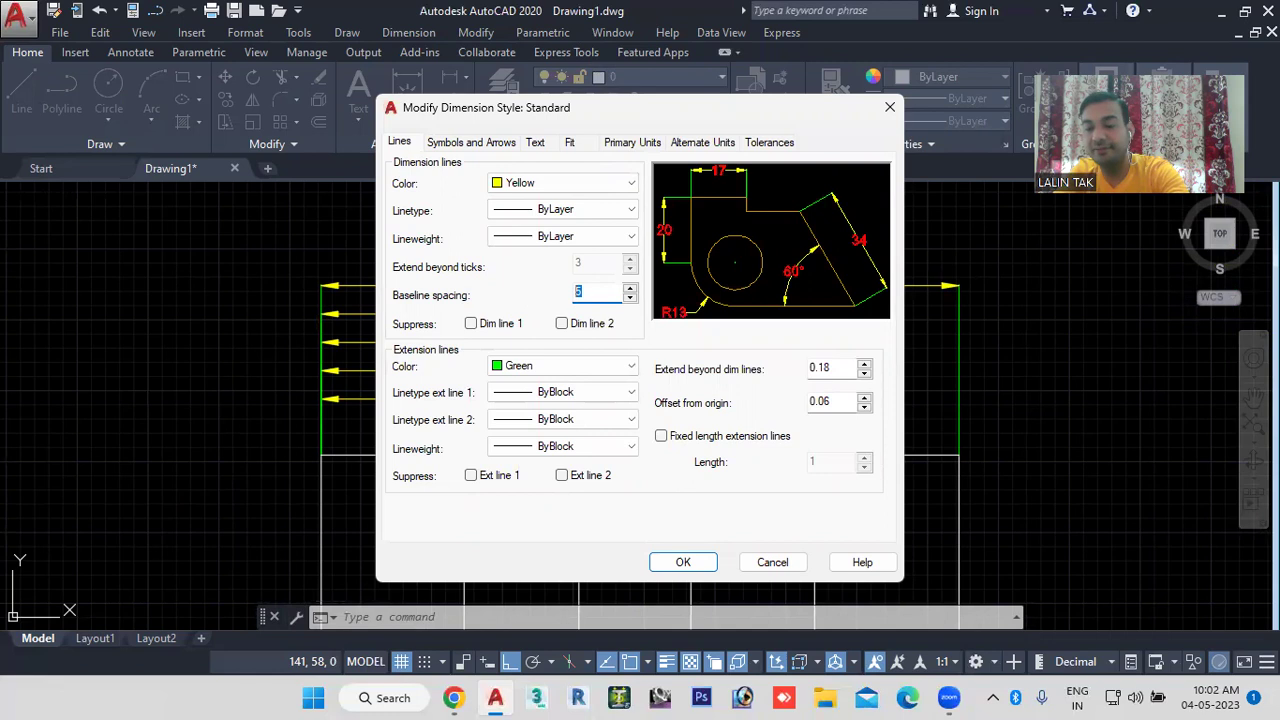
pyautogui.click(685, 563)
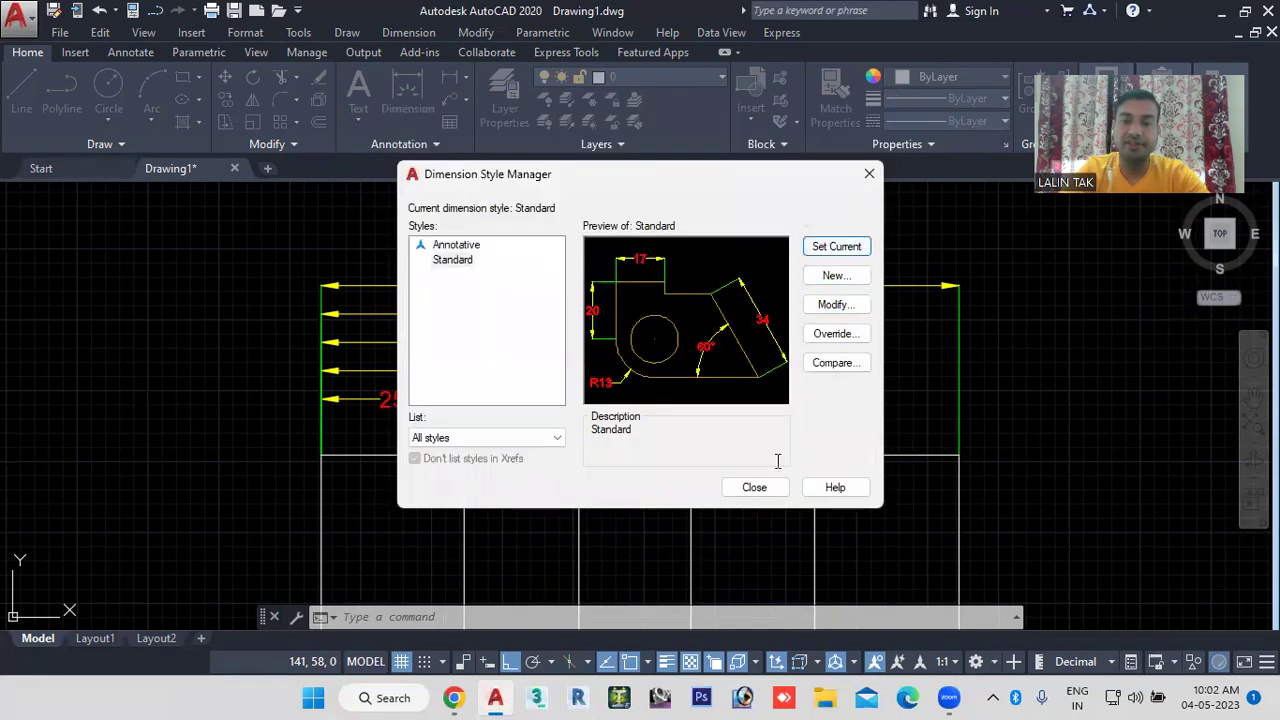
pyautogui.press('Escape')
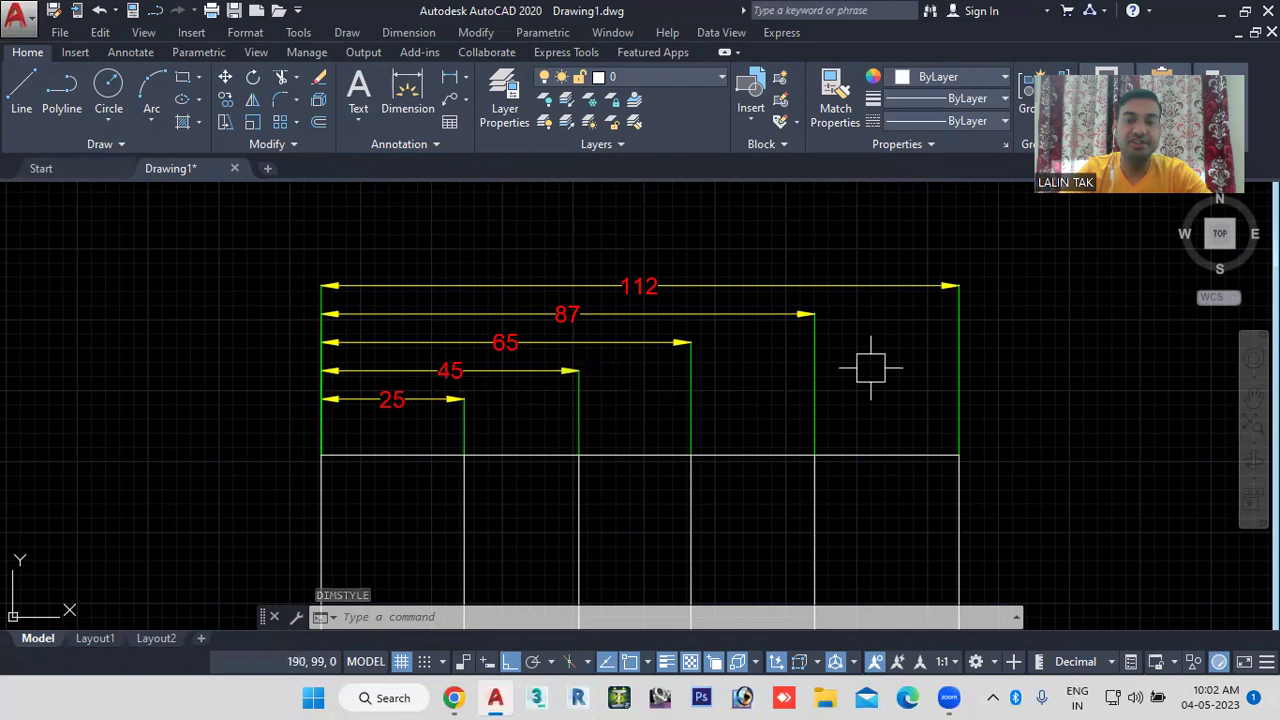
# Step: Erase the four baseline dimensions stacked above the leftmost strip's dimension
pyautogui.click(1016, 231)
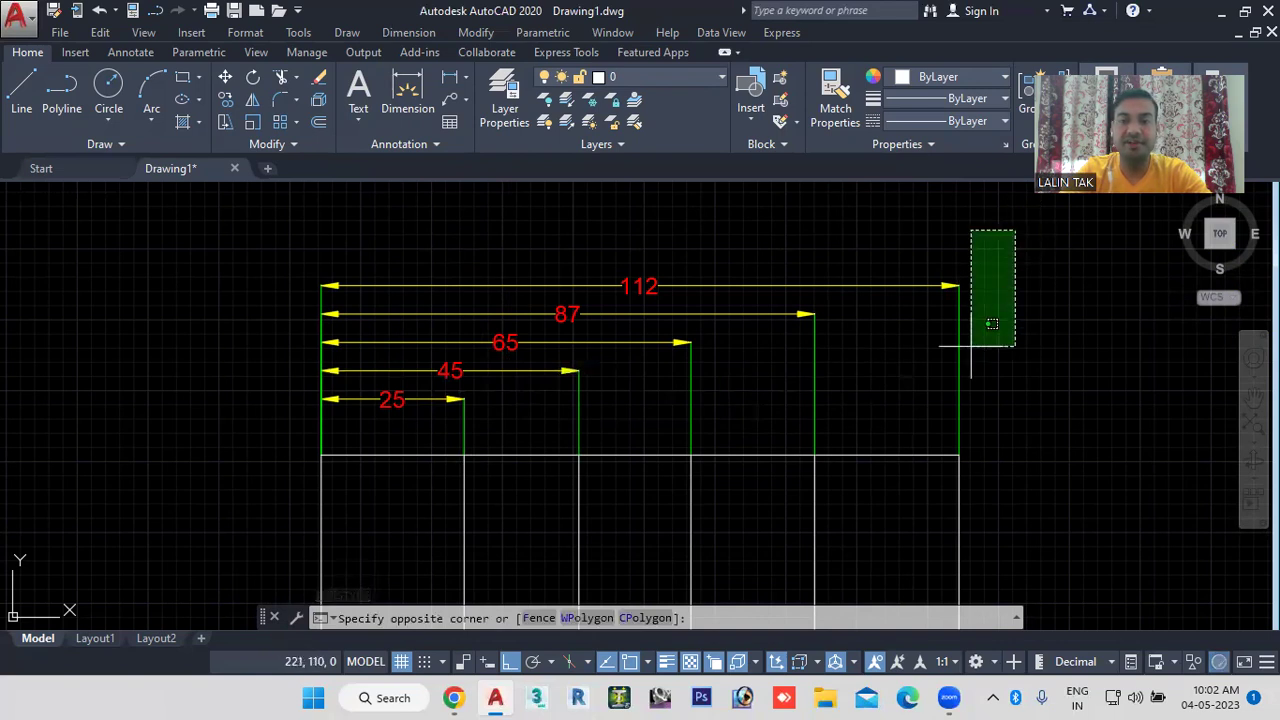
pyautogui.click(538, 434)
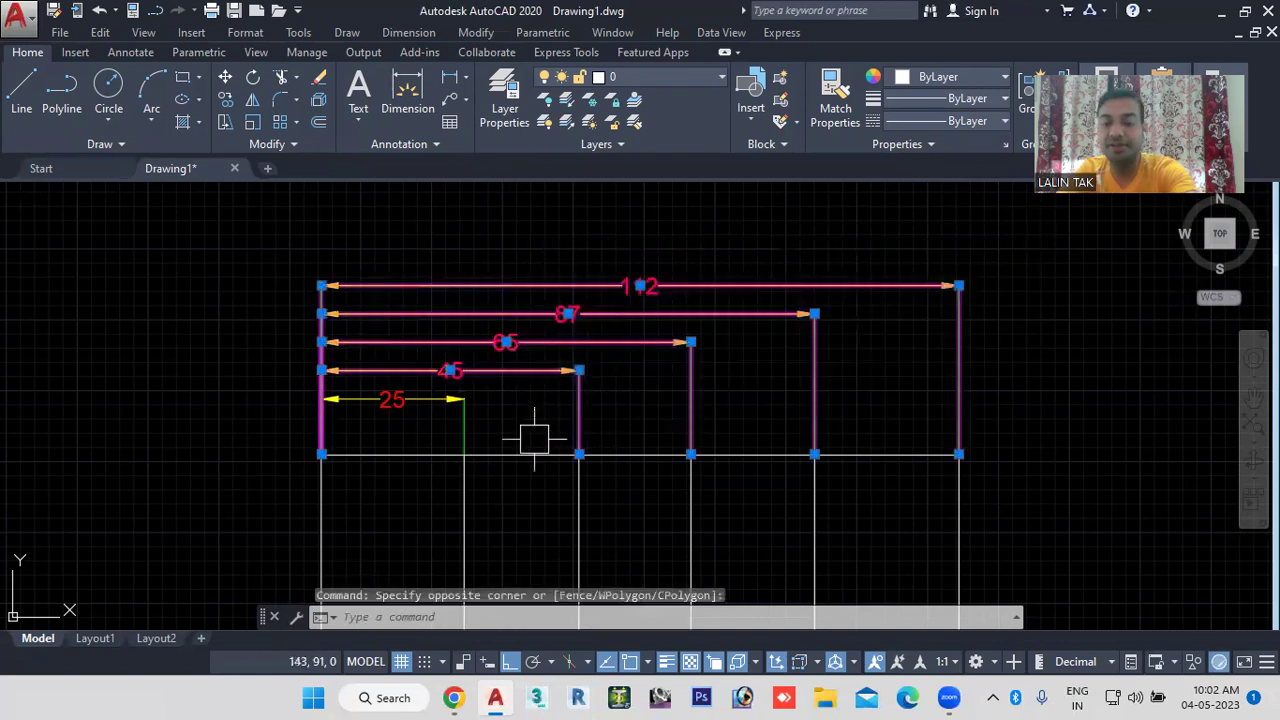
pyautogui.press('Delete')
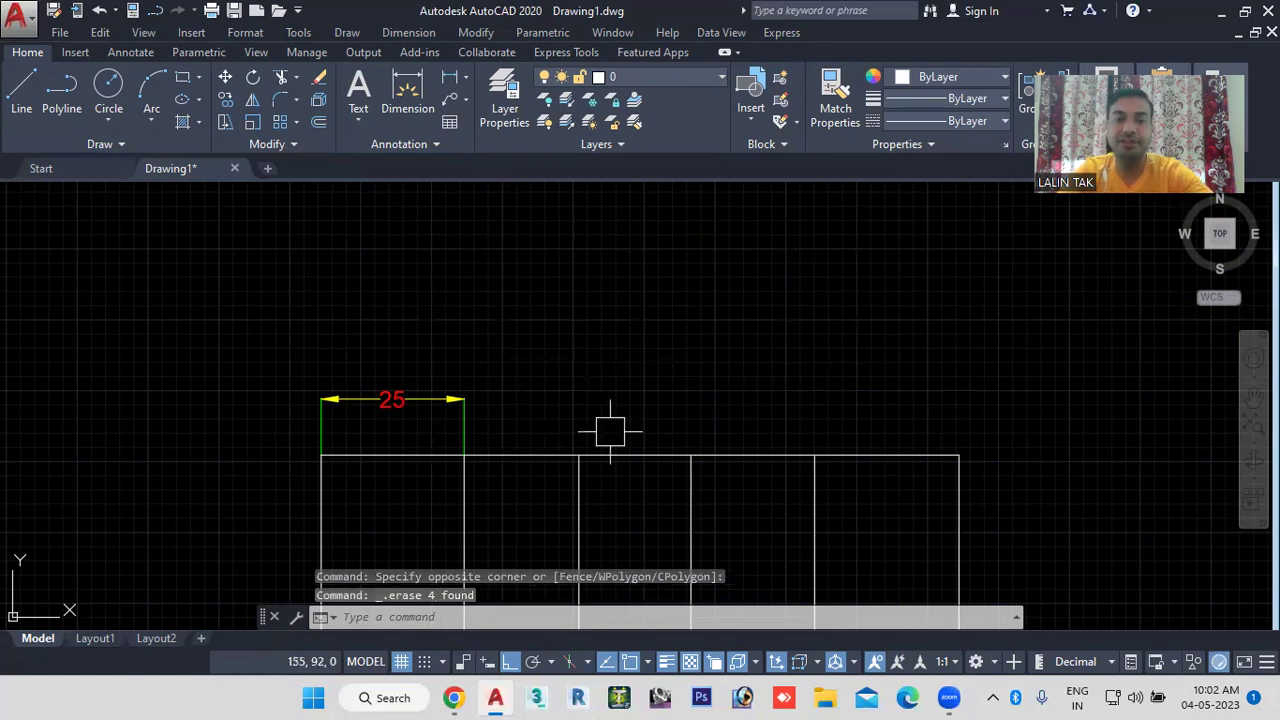
# Step: Recreate the four baseline dimensions with the leftmost strip's dimension as base, ending at each remaining strip's upper-right corner
pyautogui.click(408, 32)
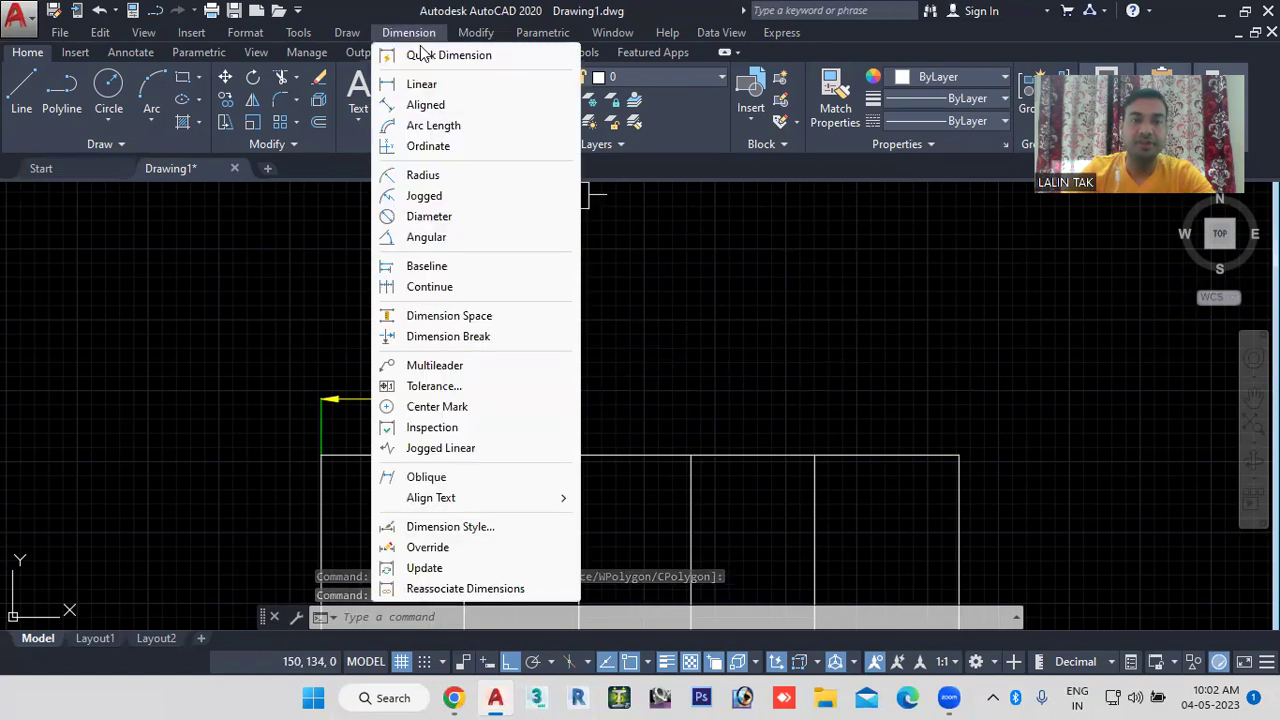
pyautogui.click(427, 266)
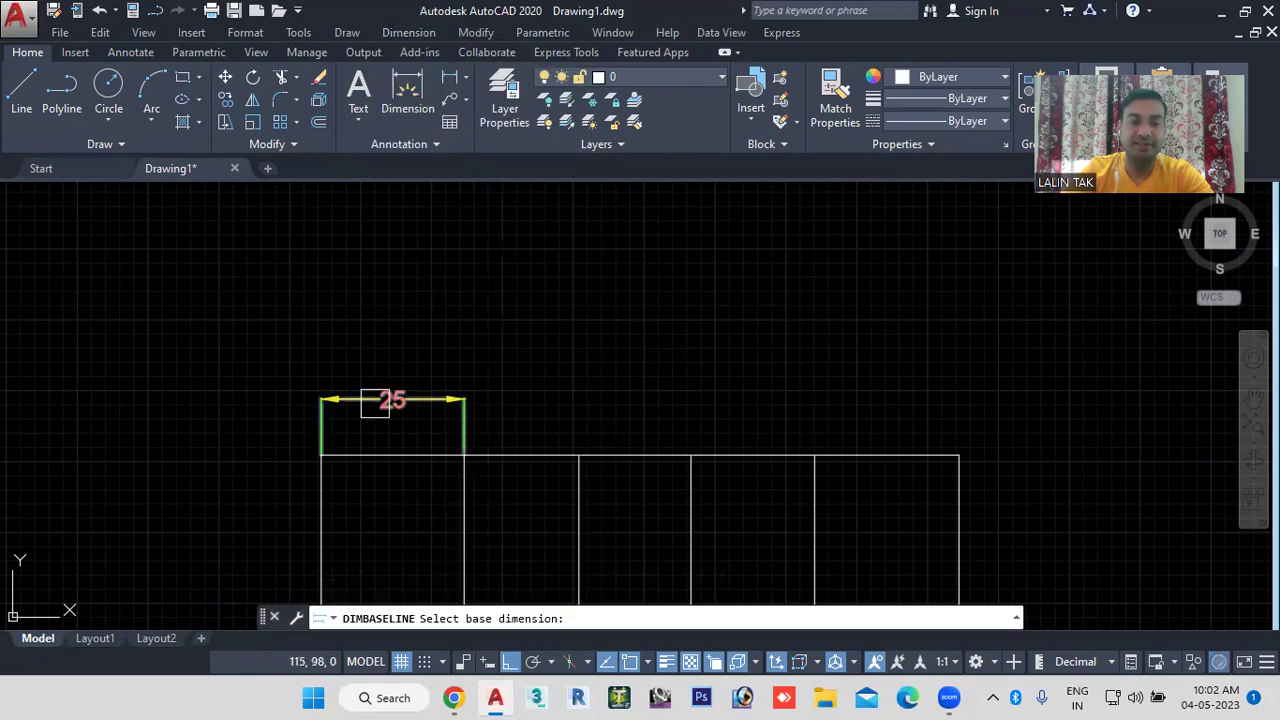
pyautogui.click(375, 403)
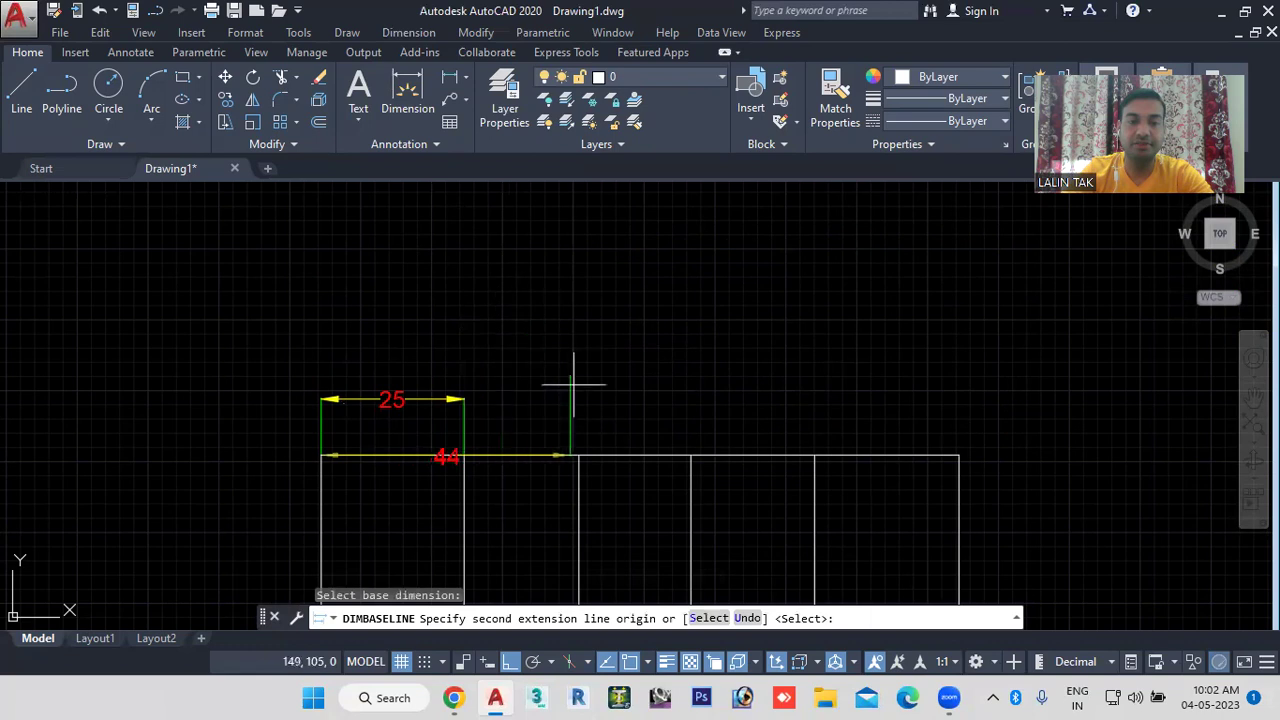
pyautogui.click(579, 456)
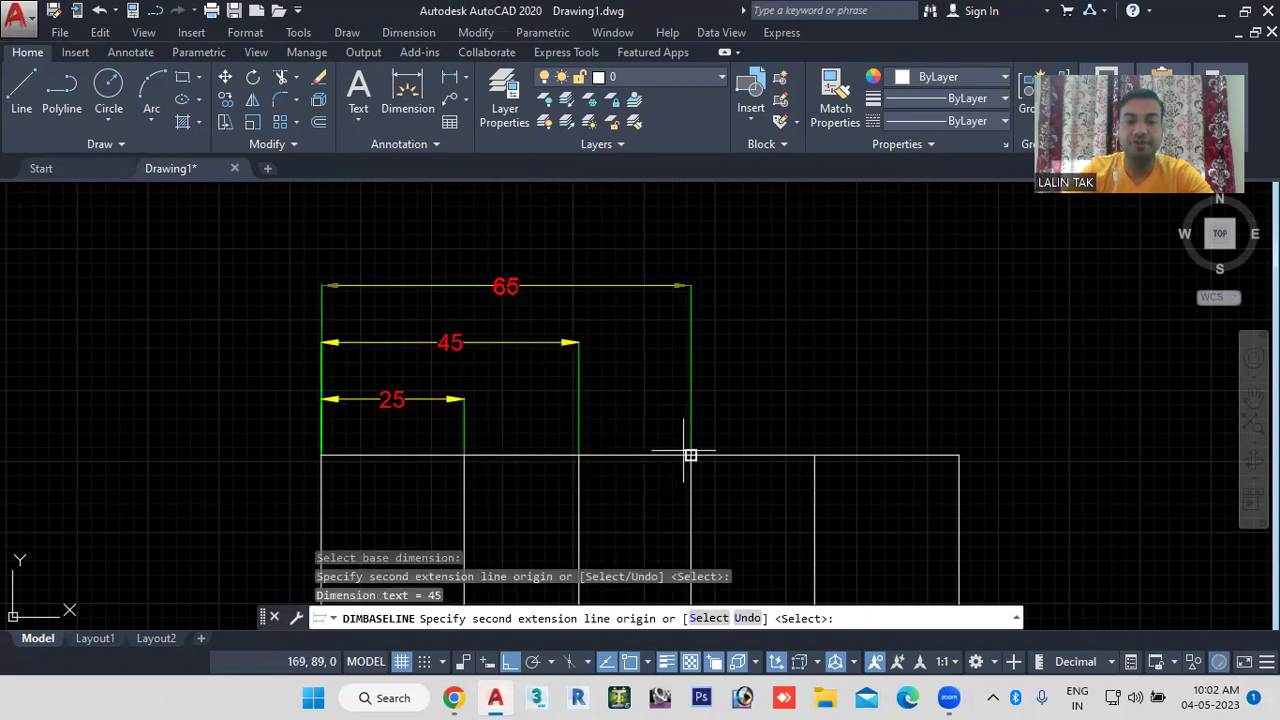
pyautogui.click(690, 456)
pyautogui.click(814, 456)
pyautogui.click(959, 456)
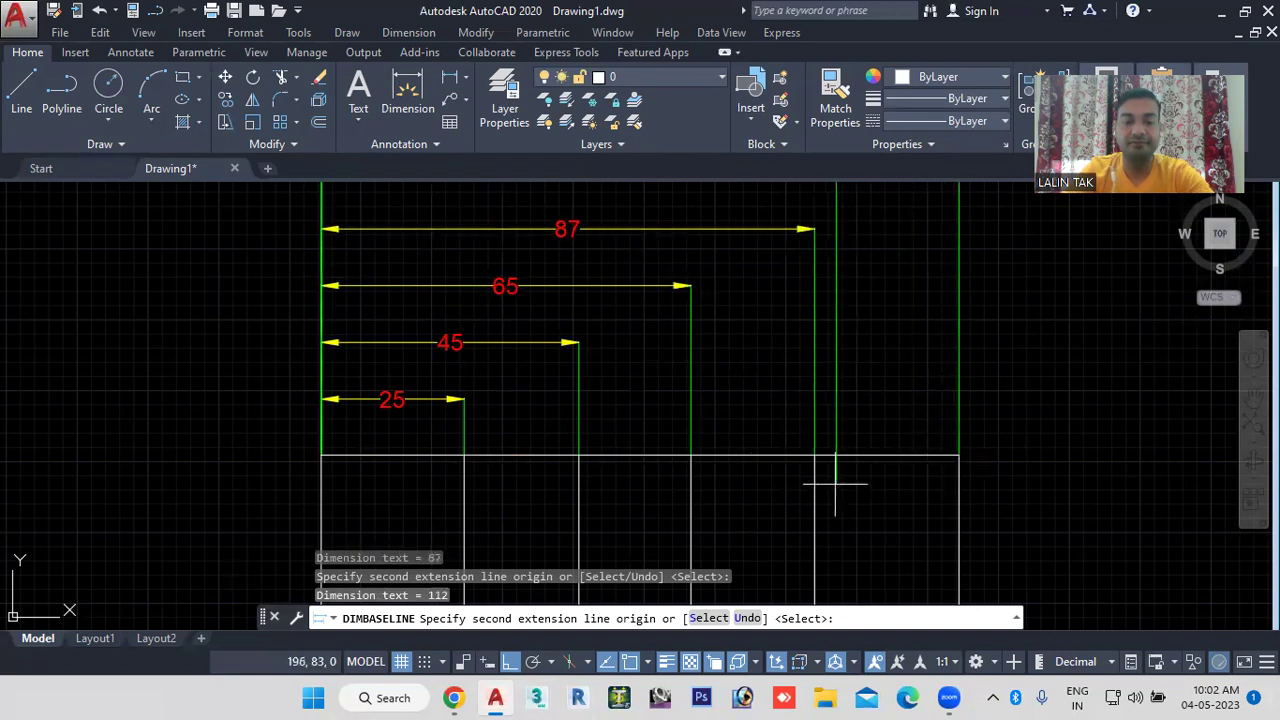
pyautogui.press('Escape')
pyautogui.moveTo(650, 388); pyautogui.dragTo(782, 452, button='middle')
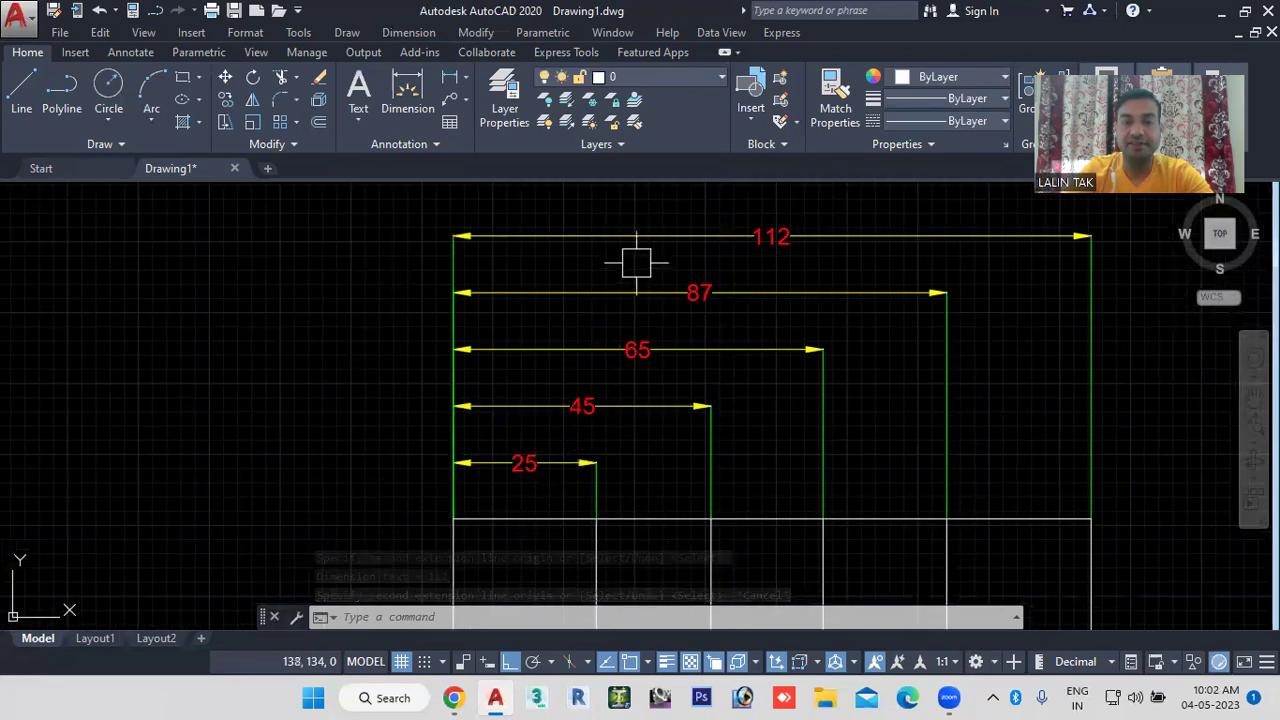
# Step: Examine the spacing between the recreated baseline dimension lines stacked above the five-strip rectangle
pyautogui.scroll(-1, 635, 268)
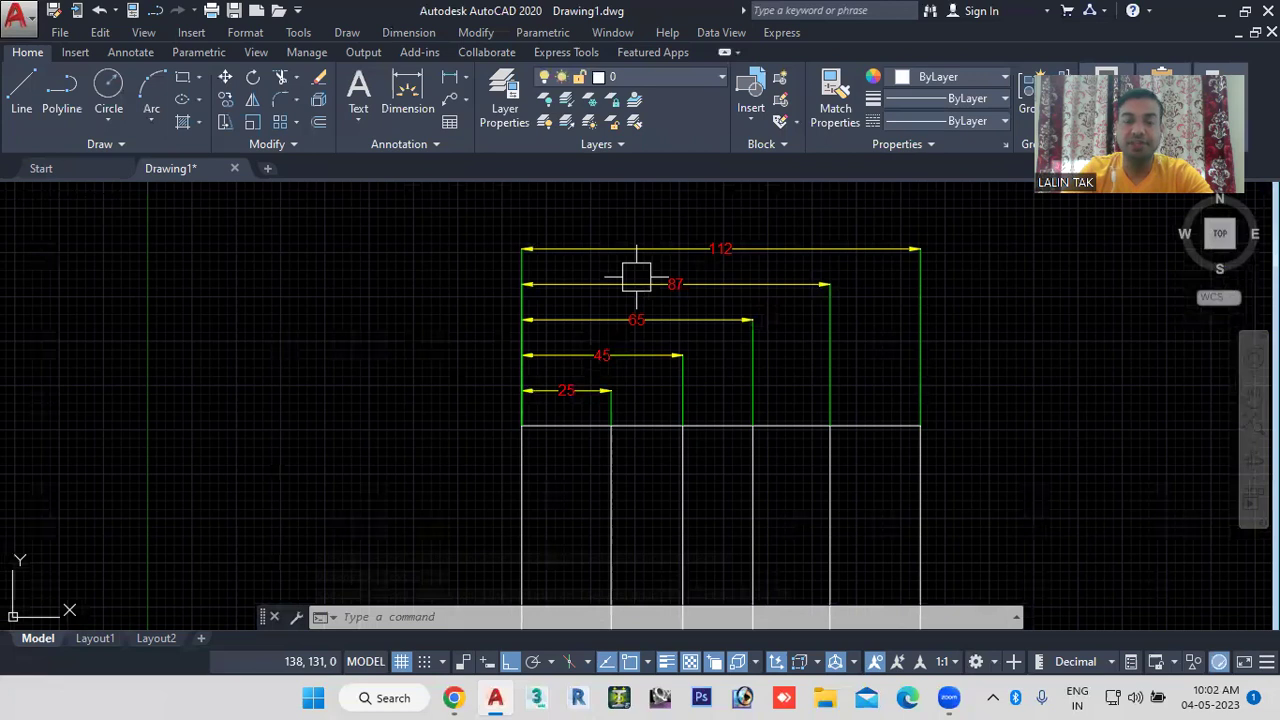
pyautogui.moveTo(644, 448); pyautogui.dragTo(572, 410, button='middle')
pyautogui.scroll(2, 430, 395)
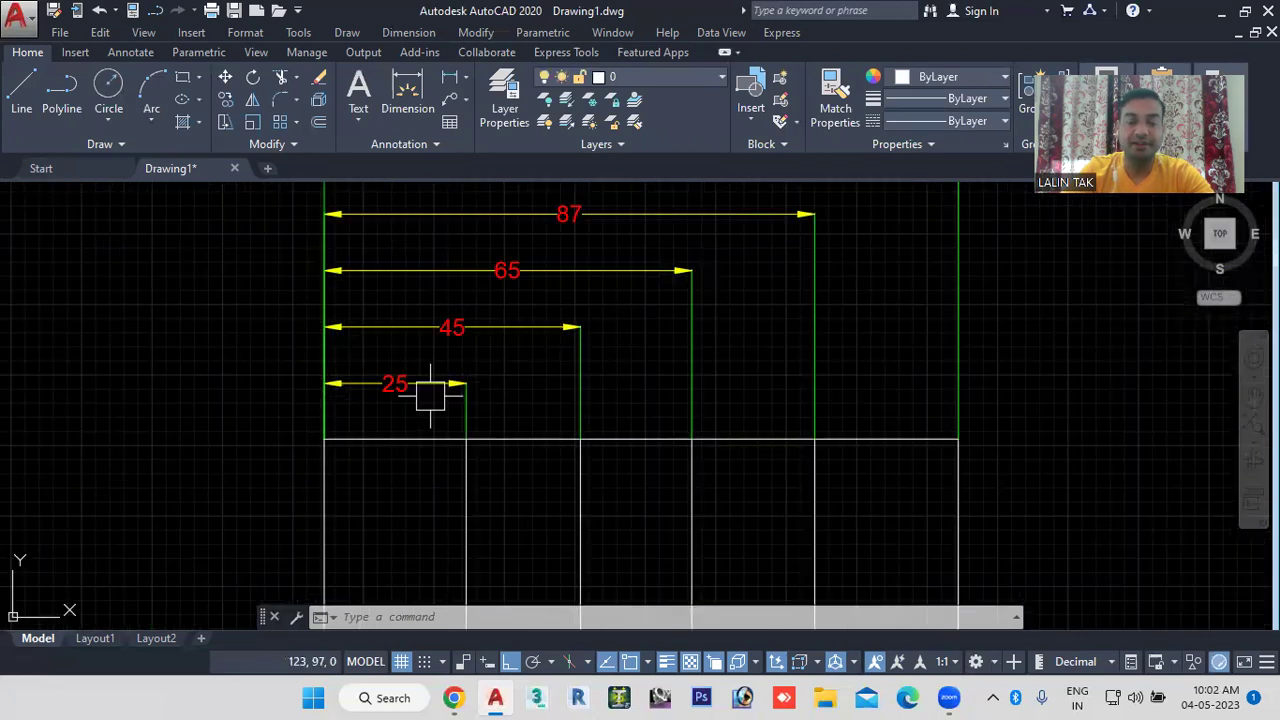
pyautogui.moveTo(397, 417); pyautogui.dragTo(363, 474, button='middle')
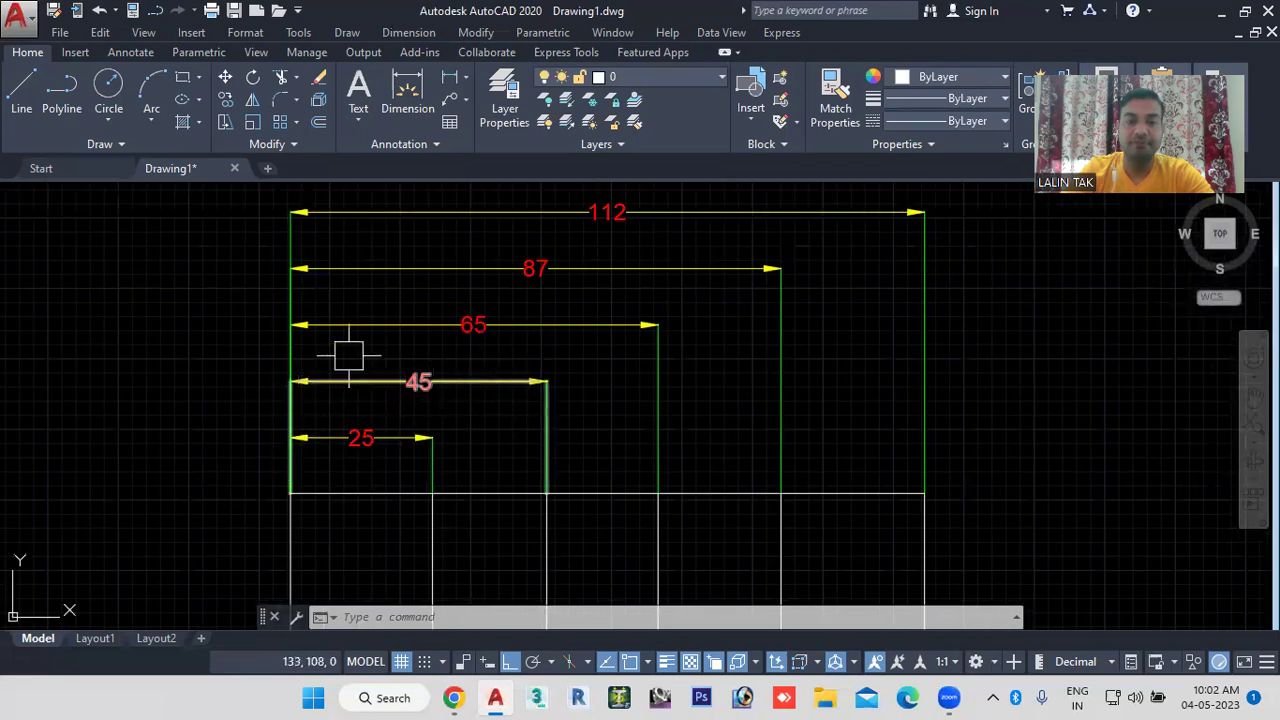
pyautogui.scroll(2, 407, 436)
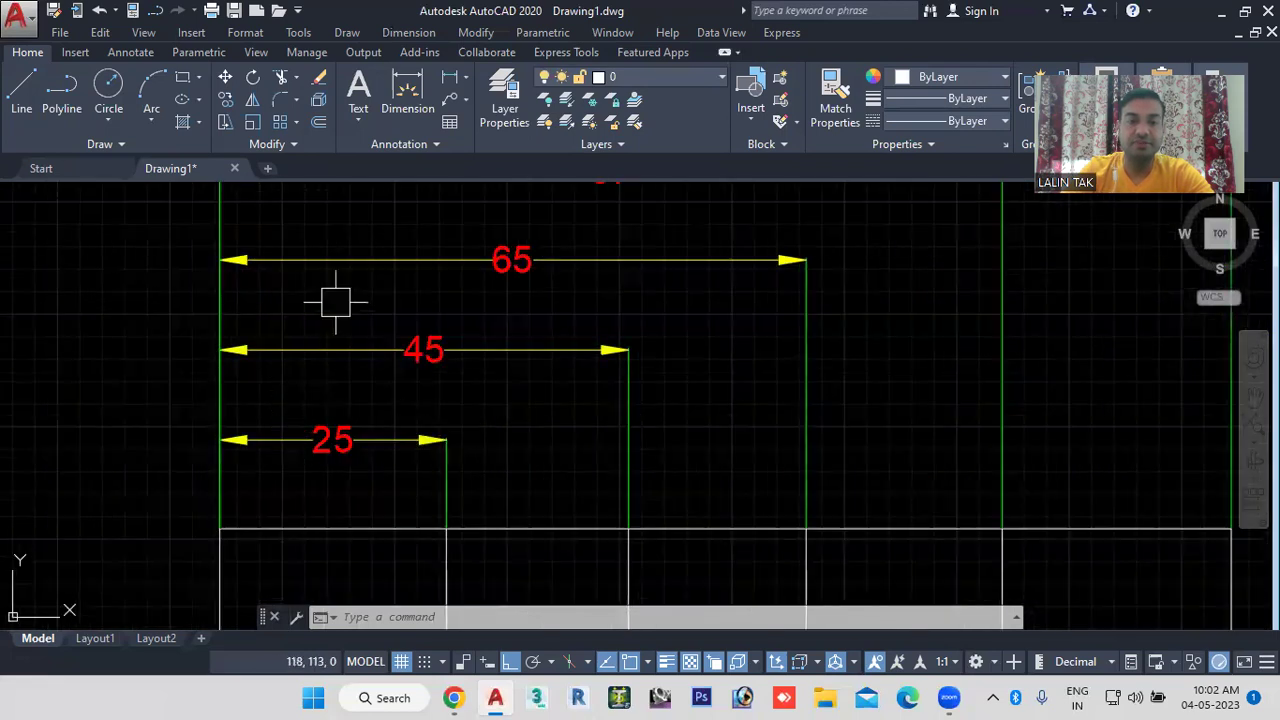
pyautogui.moveTo(335, 302); pyautogui.dragTo(349, 462, button='middle')
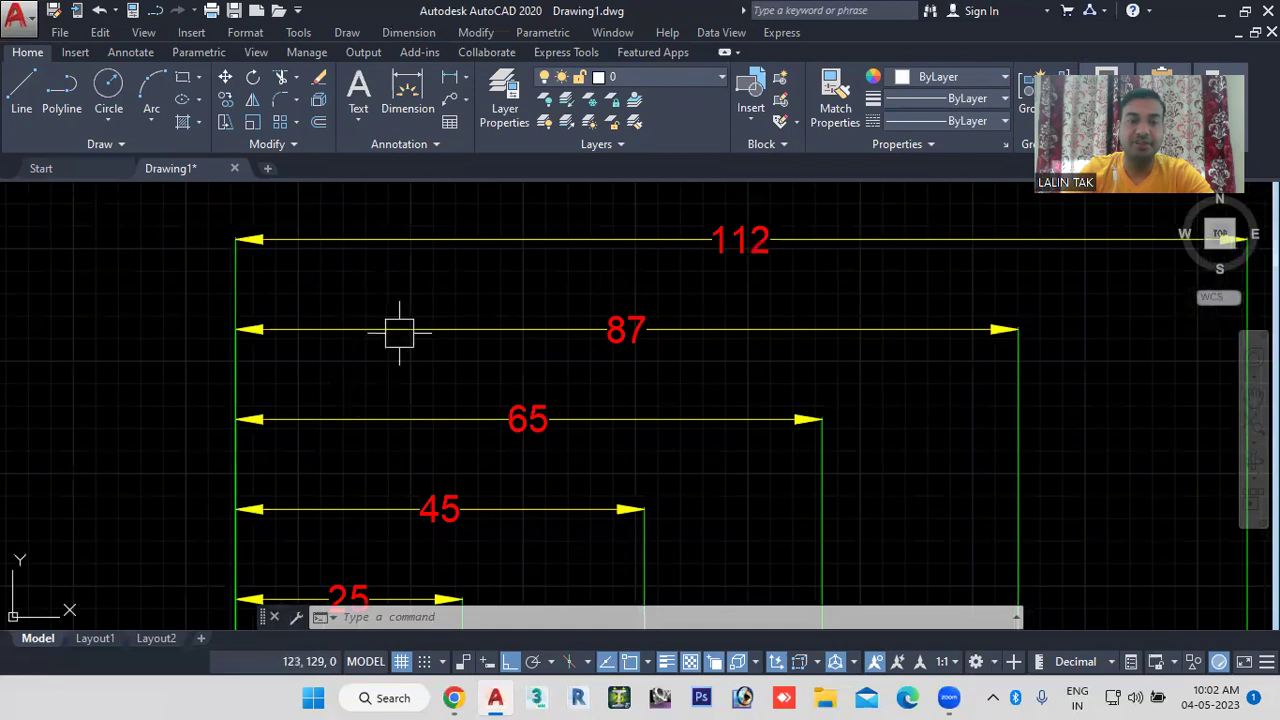
pyautogui.scroll(-2, 402, 334)
pyautogui.scroll(-2, 402, 334)
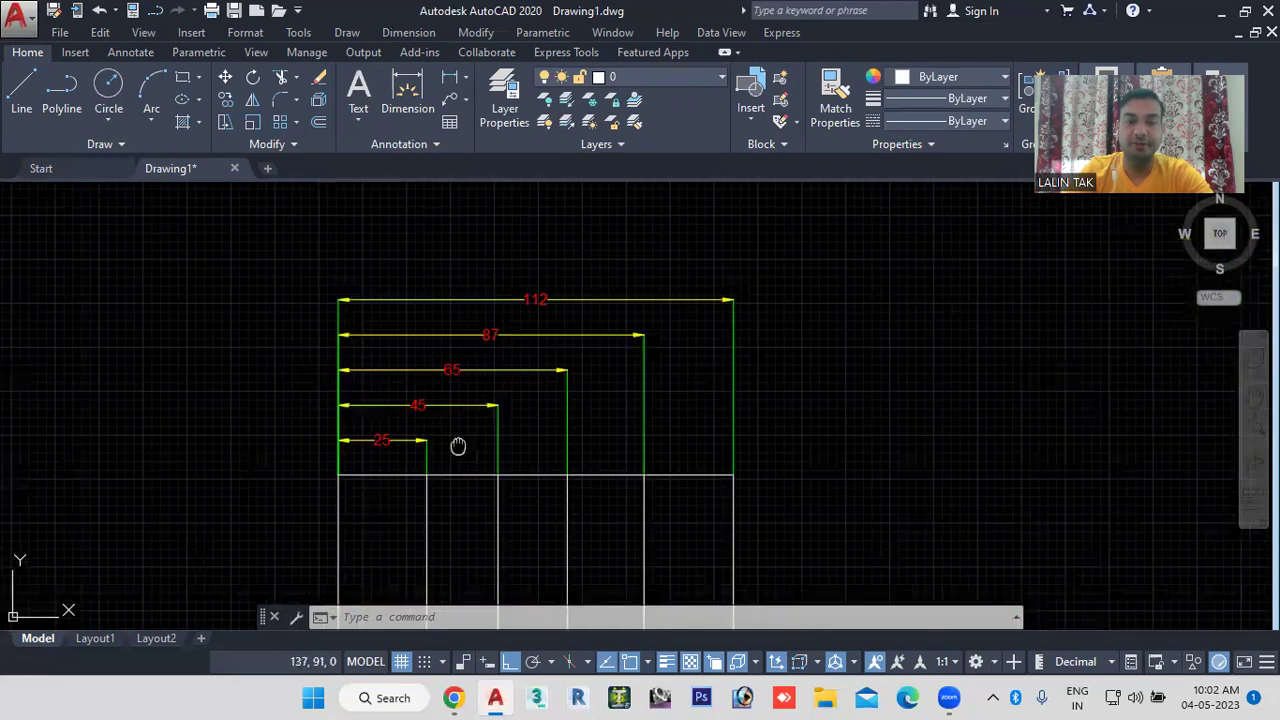
pyautogui.scroll(-2, 470, 470)
pyautogui.scroll(2, 494, 515)
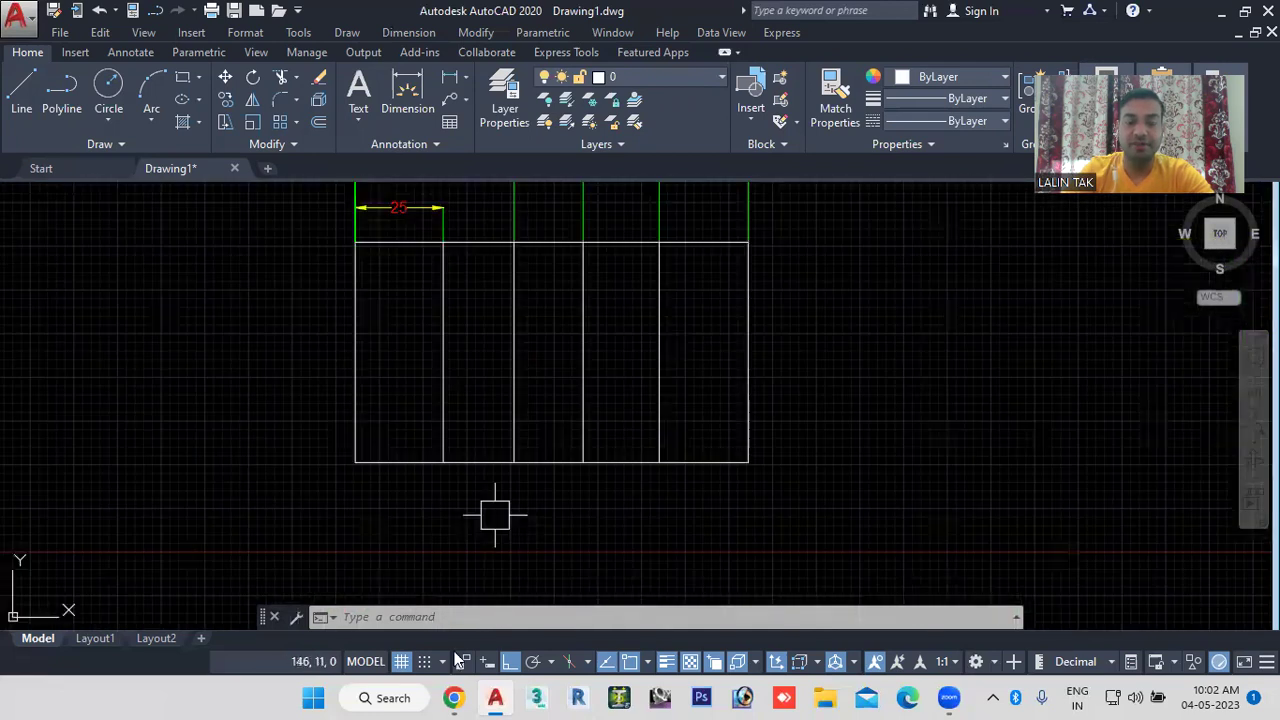
# Step: Open the Standard dimension style for modification, try suppressing dimension lines 1 and 2, and restore both
pyautogui.write('d')
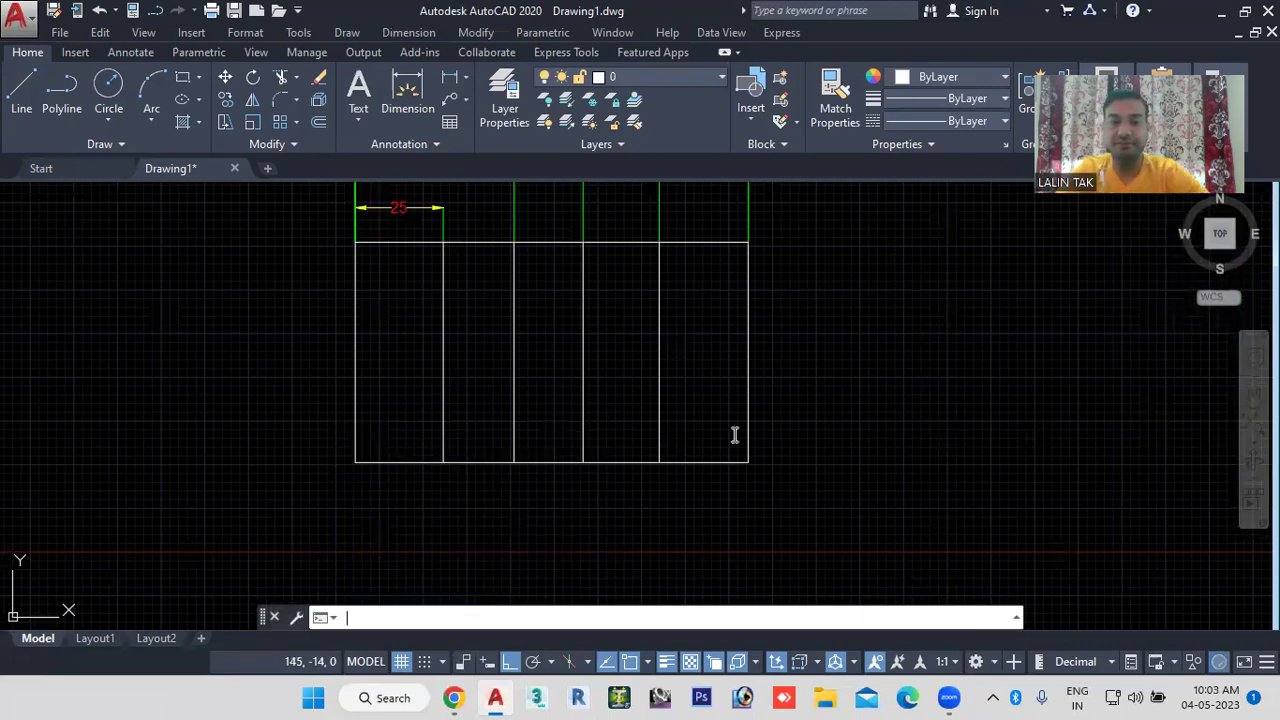
pyautogui.press('Return')
pyautogui.click(838, 310)
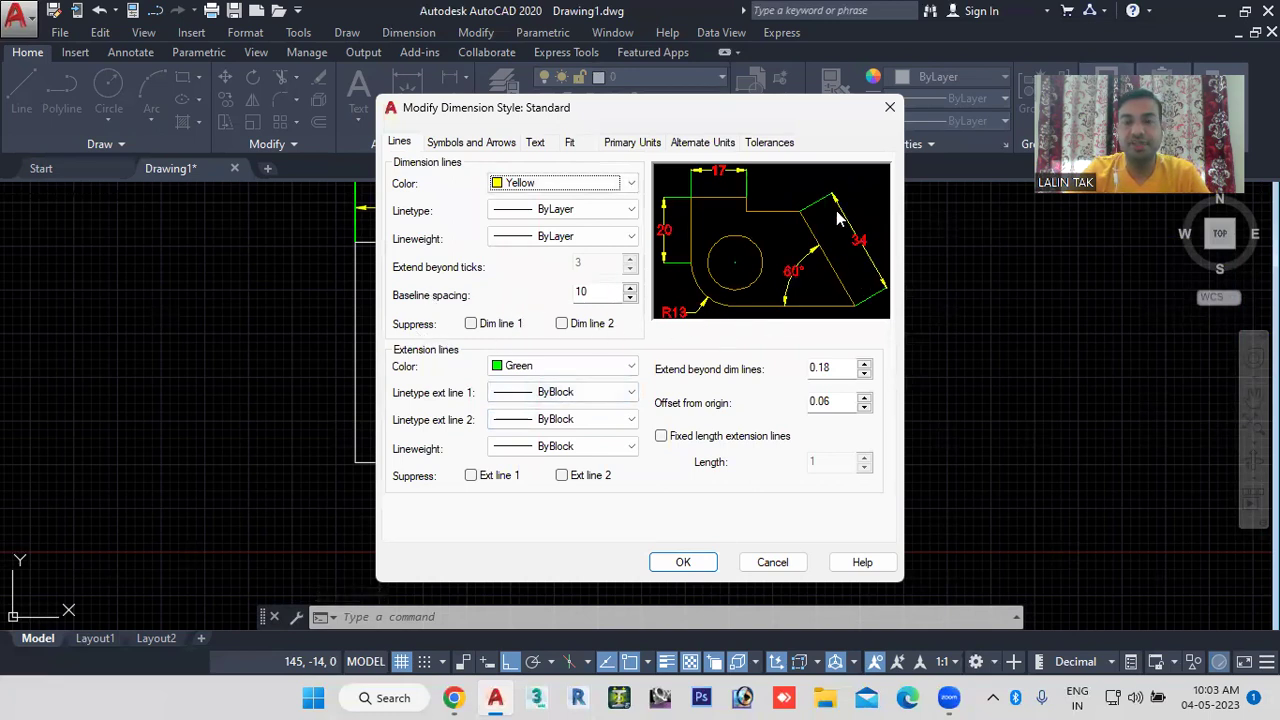
pyautogui.click(471, 324)
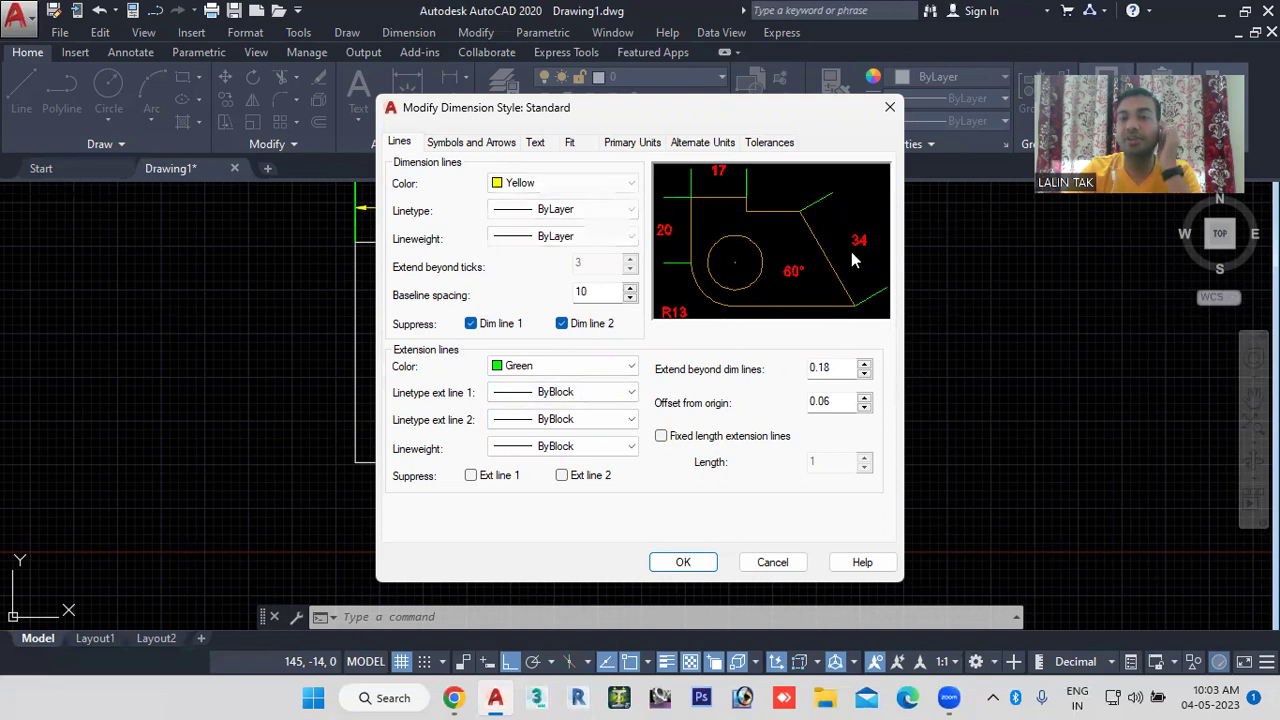
pyautogui.click(562, 326)
pyautogui.click(479, 327)
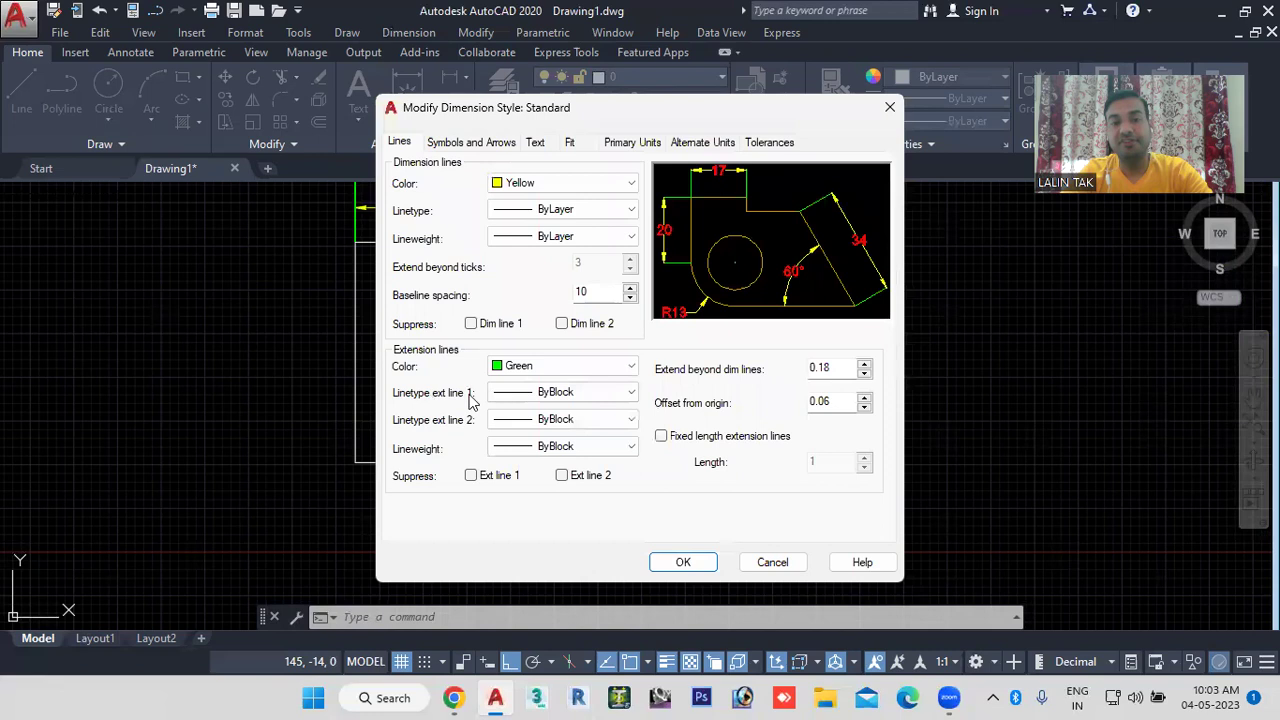
# Step: Review the Standard style's linetype choices for extension lines 1 and 2 and the extension line lineweights, keeping ByBlock throughout
pyautogui.click(571, 392)
pyautogui.click(576, 396)
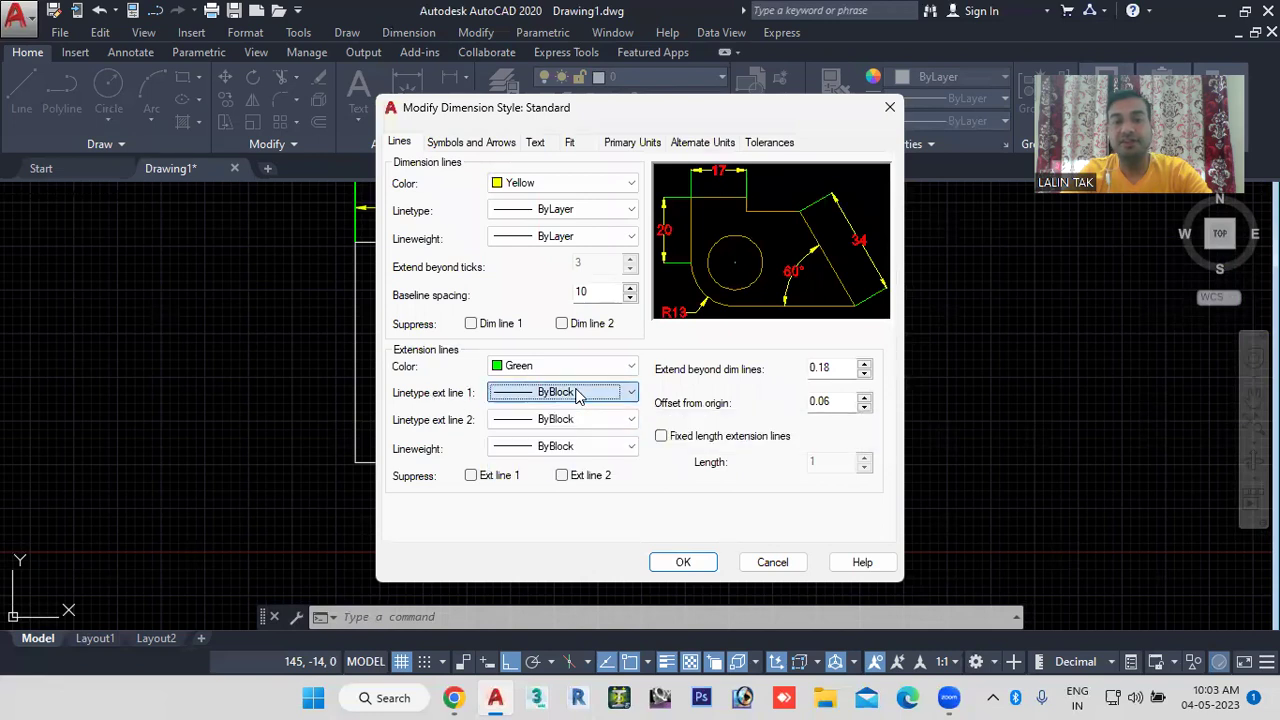
pyautogui.click(576, 395)
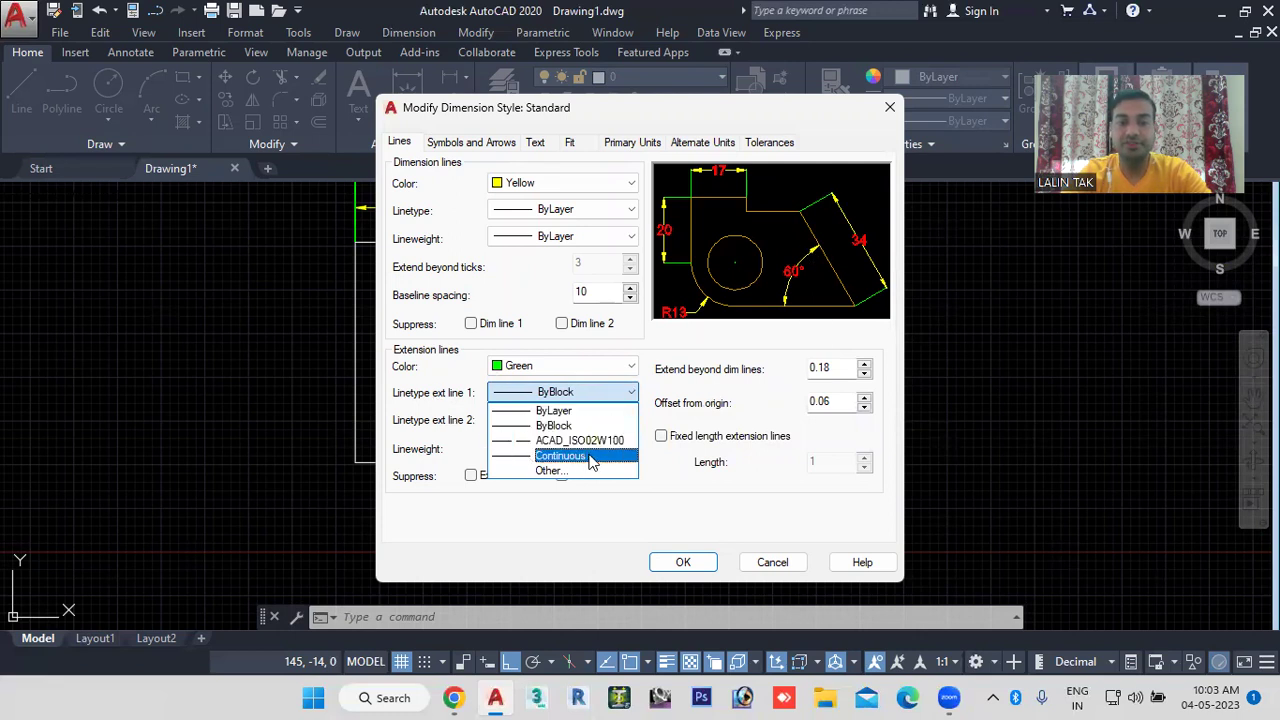
pyautogui.click(553, 425)
pyautogui.click(555, 419)
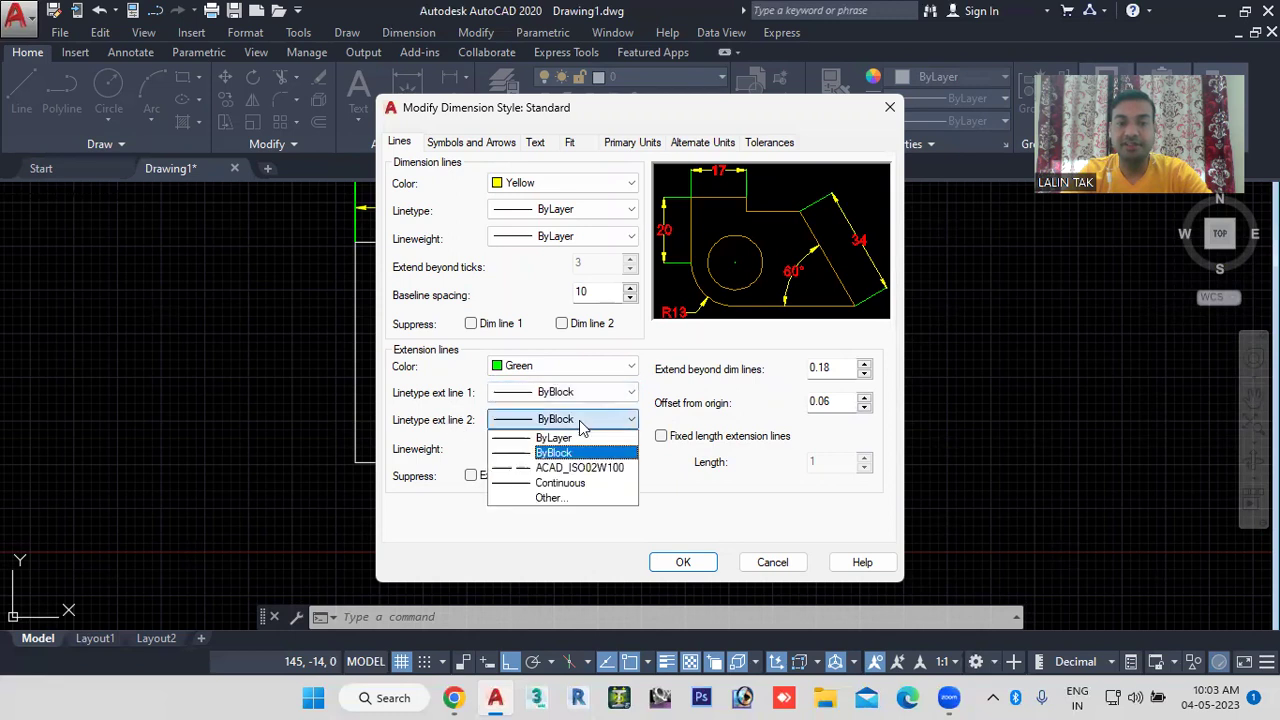
pyautogui.click(570, 422)
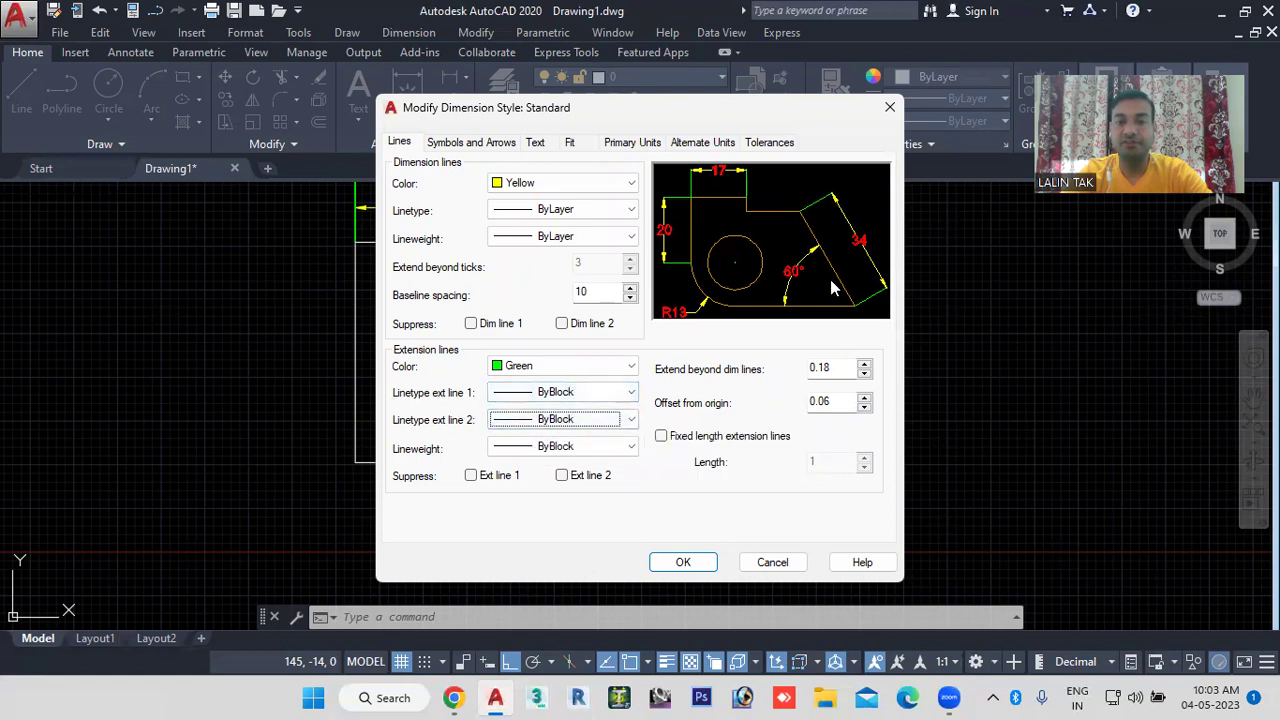
pyautogui.click(580, 447)
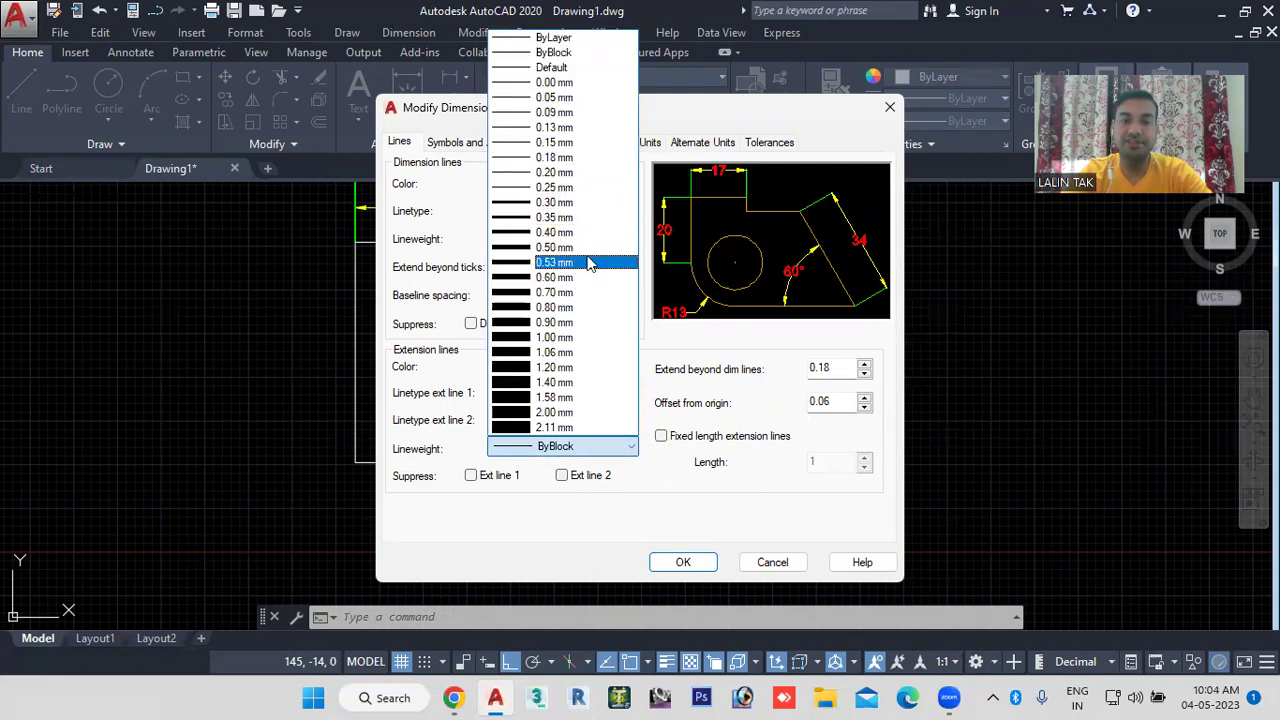
pyautogui.click(390, 503)
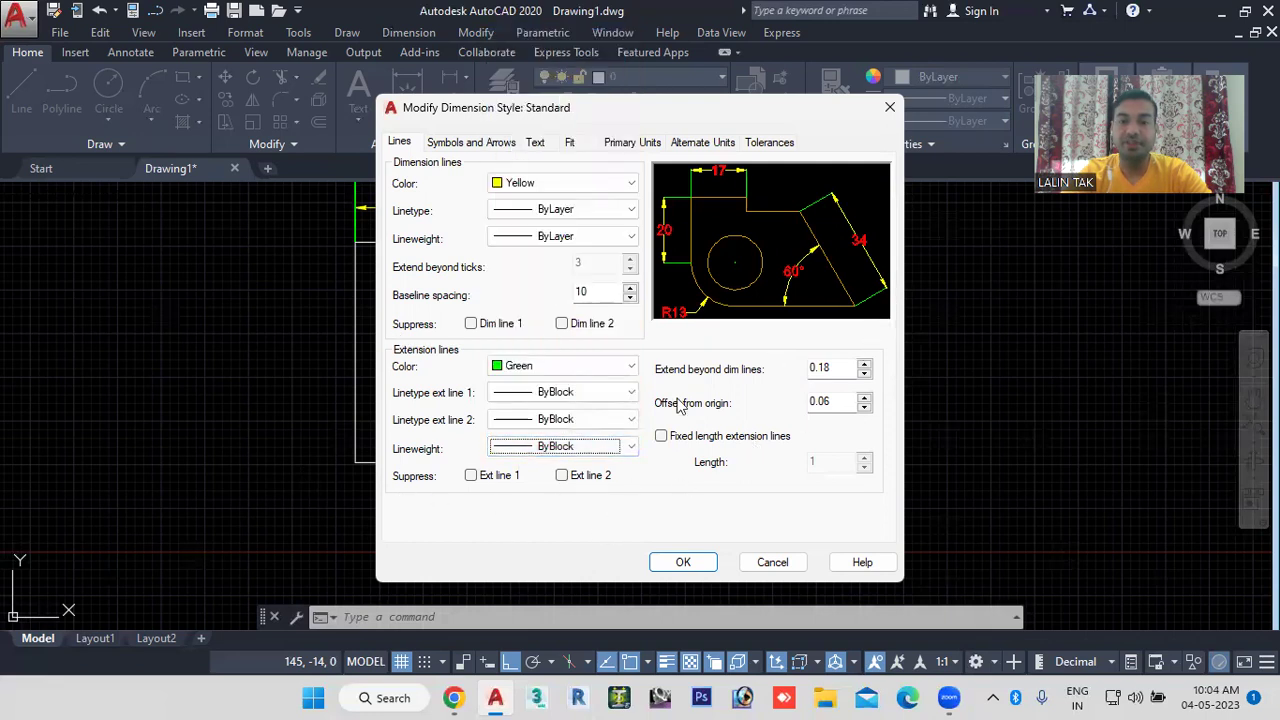
# Step: Try suppressing extension lines 1 and 2 in the Standard style, restore both, and close the dimension style settings
pyautogui.click(471, 476)
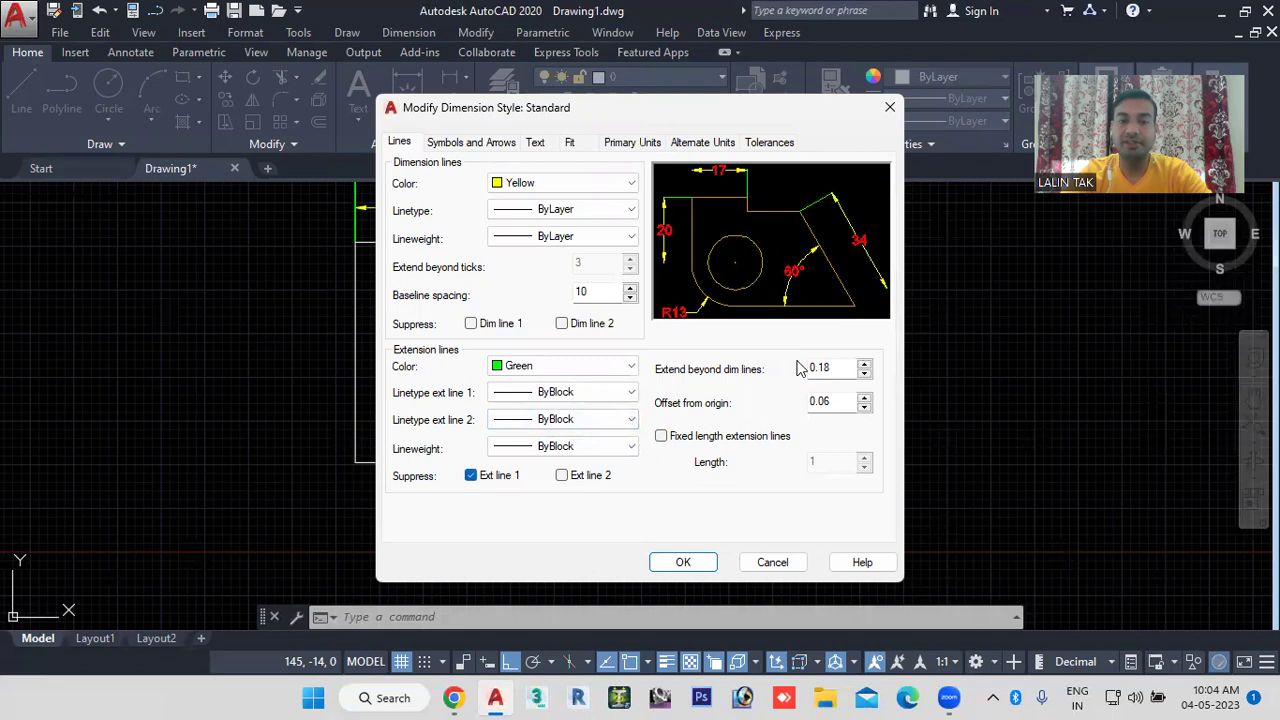
pyautogui.click(562, 476)
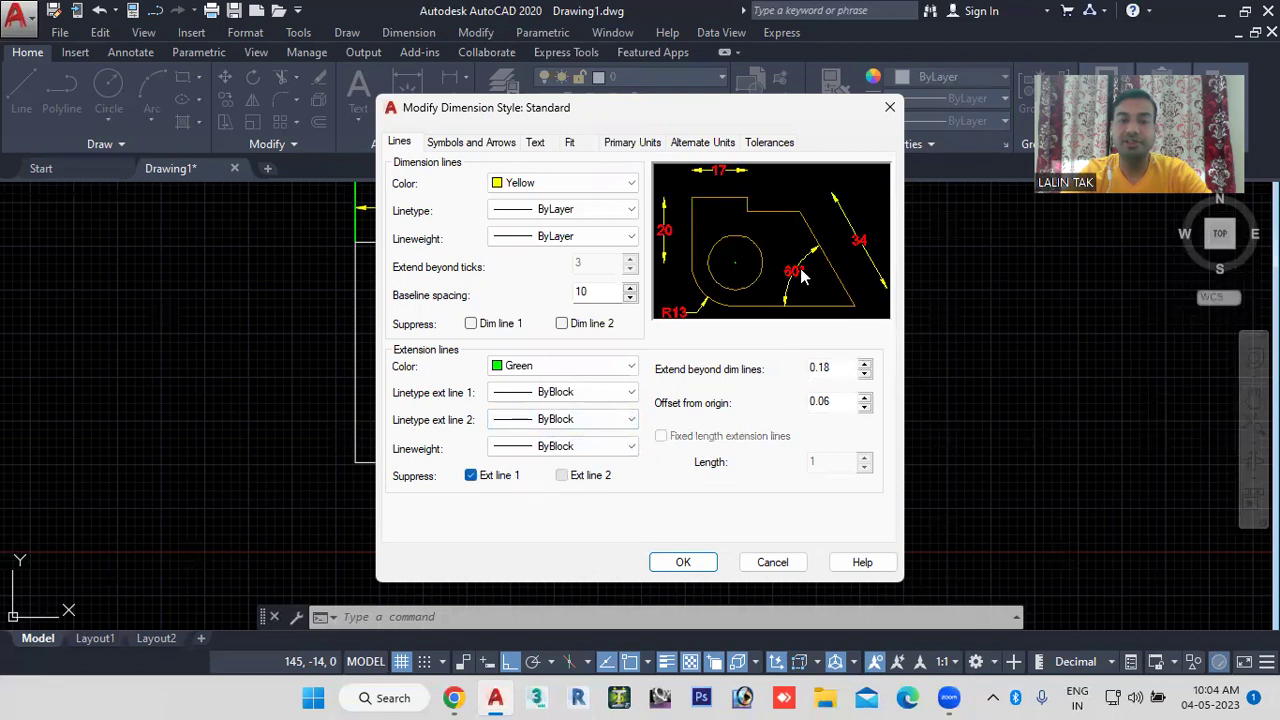
pyautogui.click(562, 476)
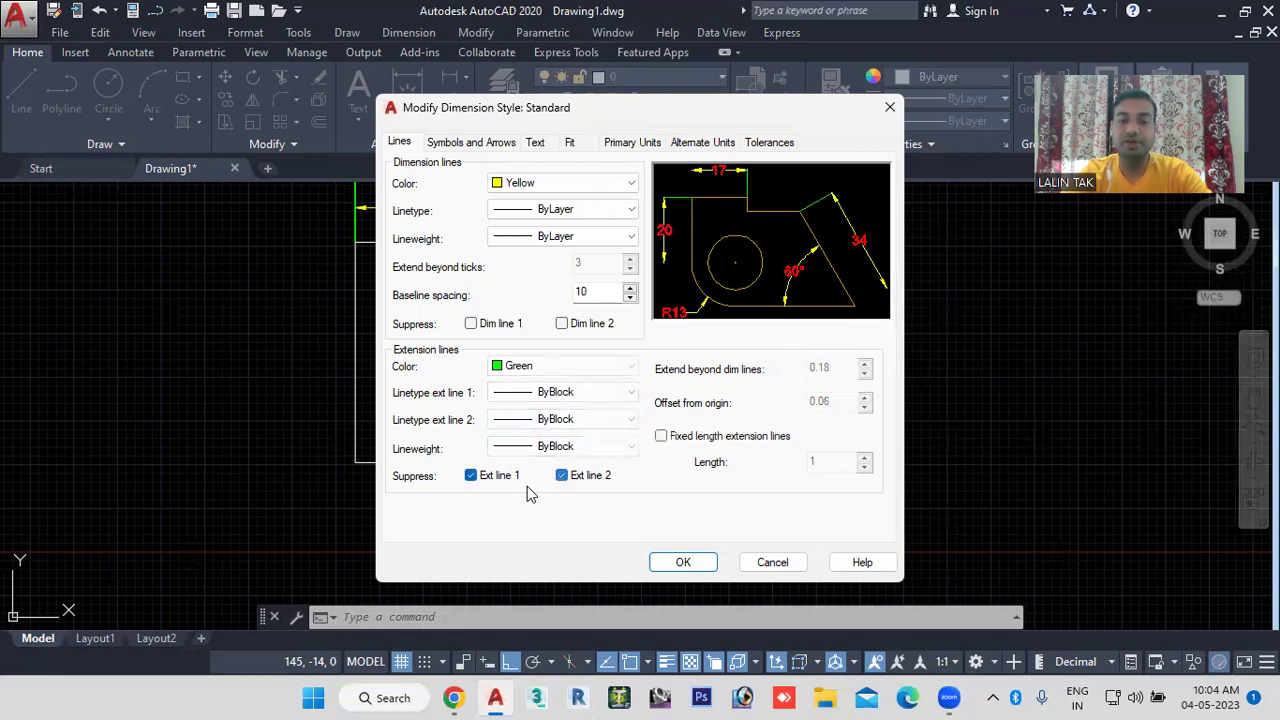
pyautogui.click(471, 476)
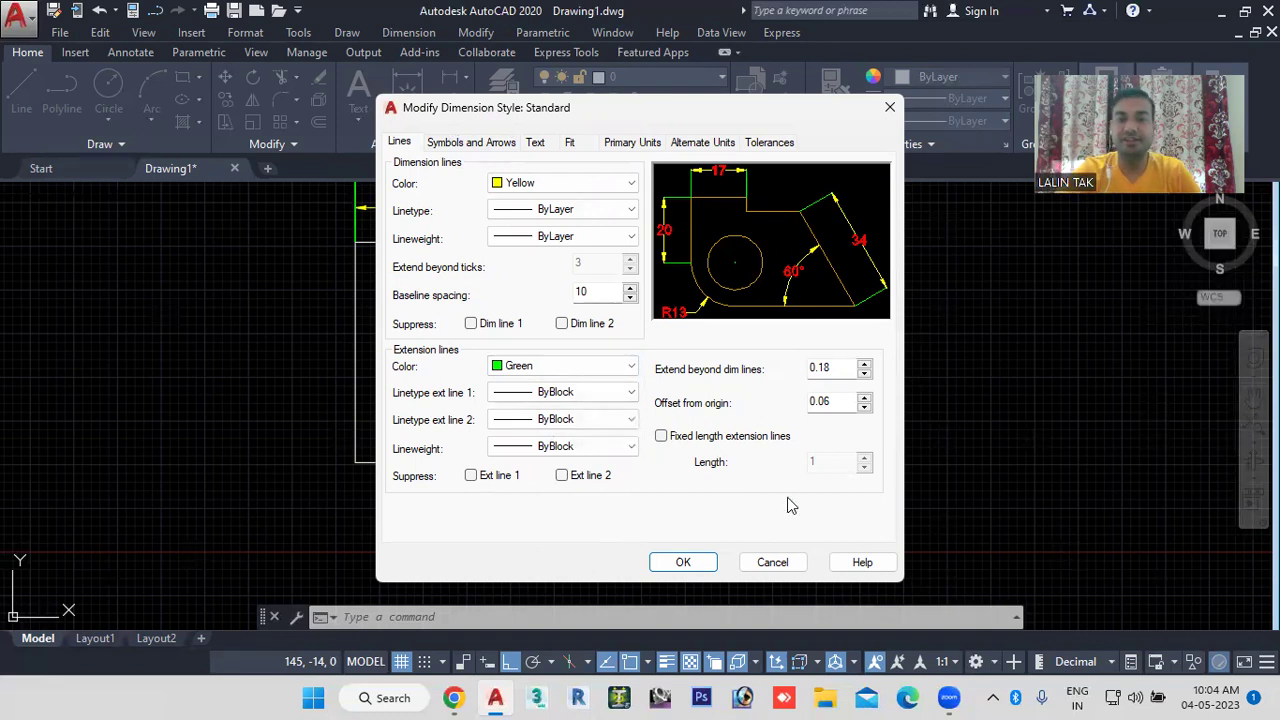
pyautogui.click(688, 566)
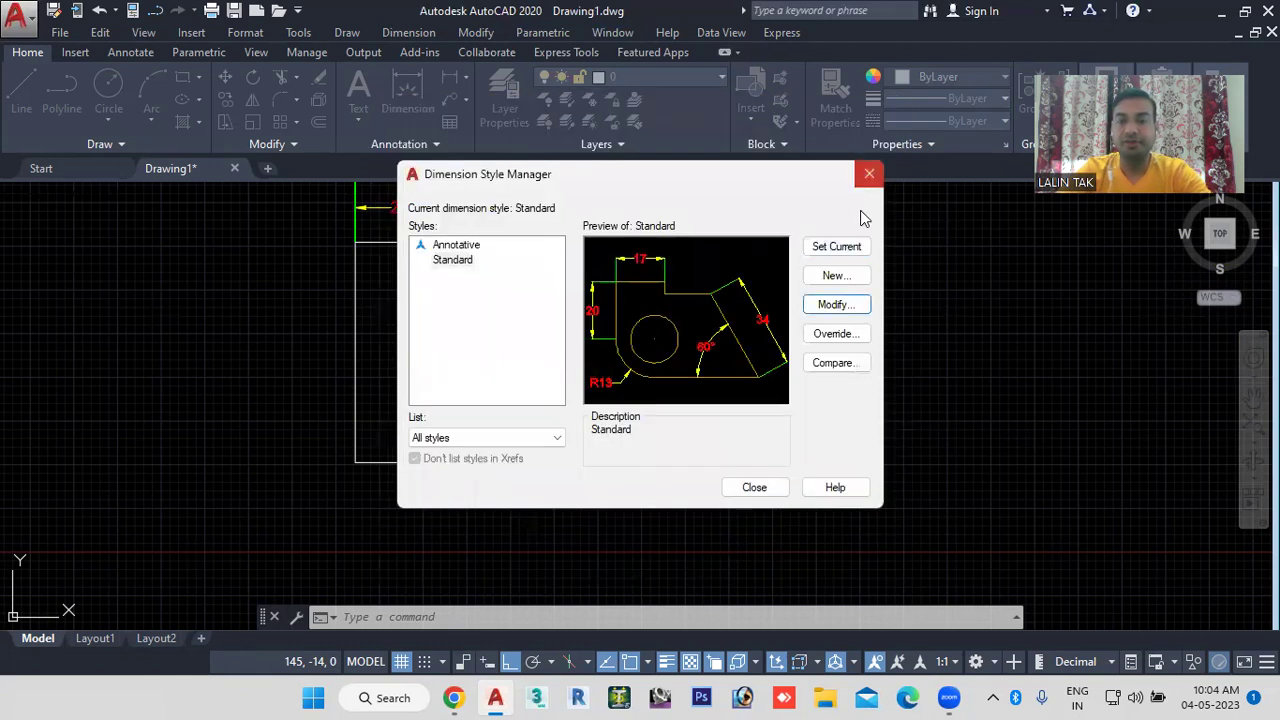
pyautogui.click(869, 174)
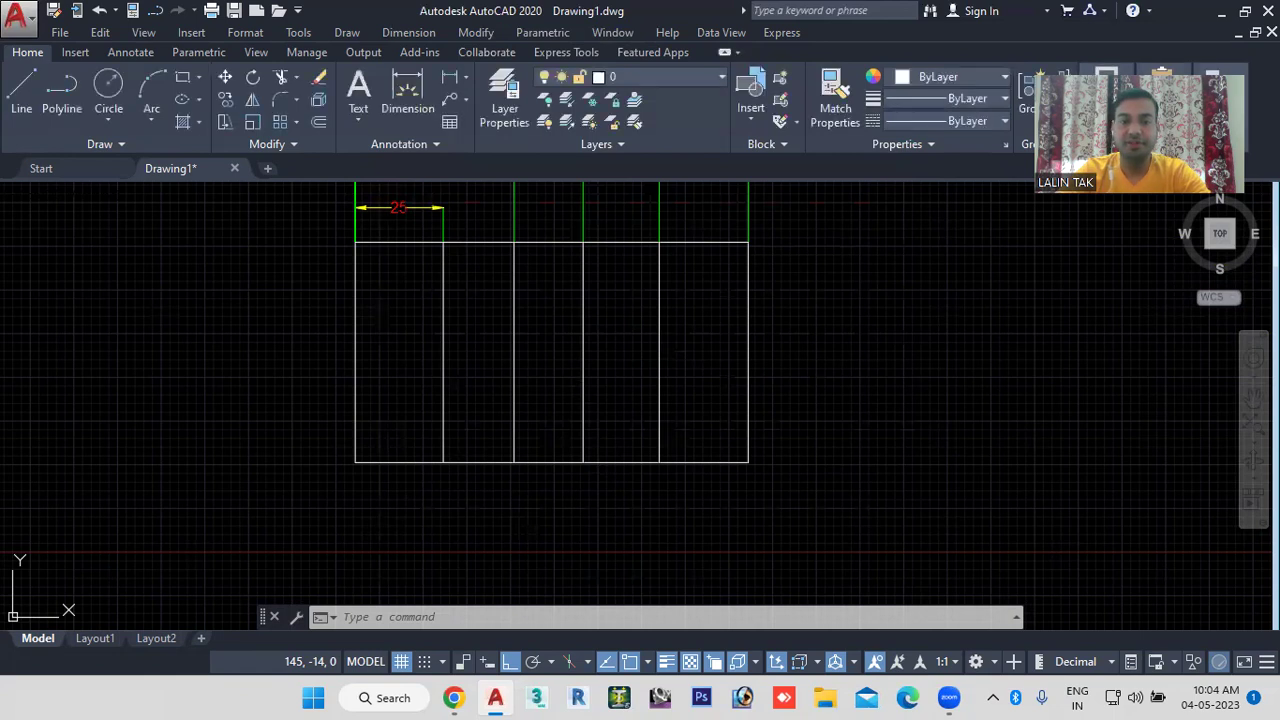
# Step: Draw a horizontal line 100 units long in the empty area to the right of the divided rectangle
pyautogui.scroll(-2, 380, 360)
pyautogui.moveTo(380, 360); pyautogui.dragTo(144, 313, button='middle')
pyautogui.moveTo(640, 273)
pyautogui.mouseDown(button='middle')
pyautogui.moveTo(525, 293)
pyautogui.moveTo(165, 473)
pyautogui.mouseUp(button='middle')
pyautogui.click(25, 95)
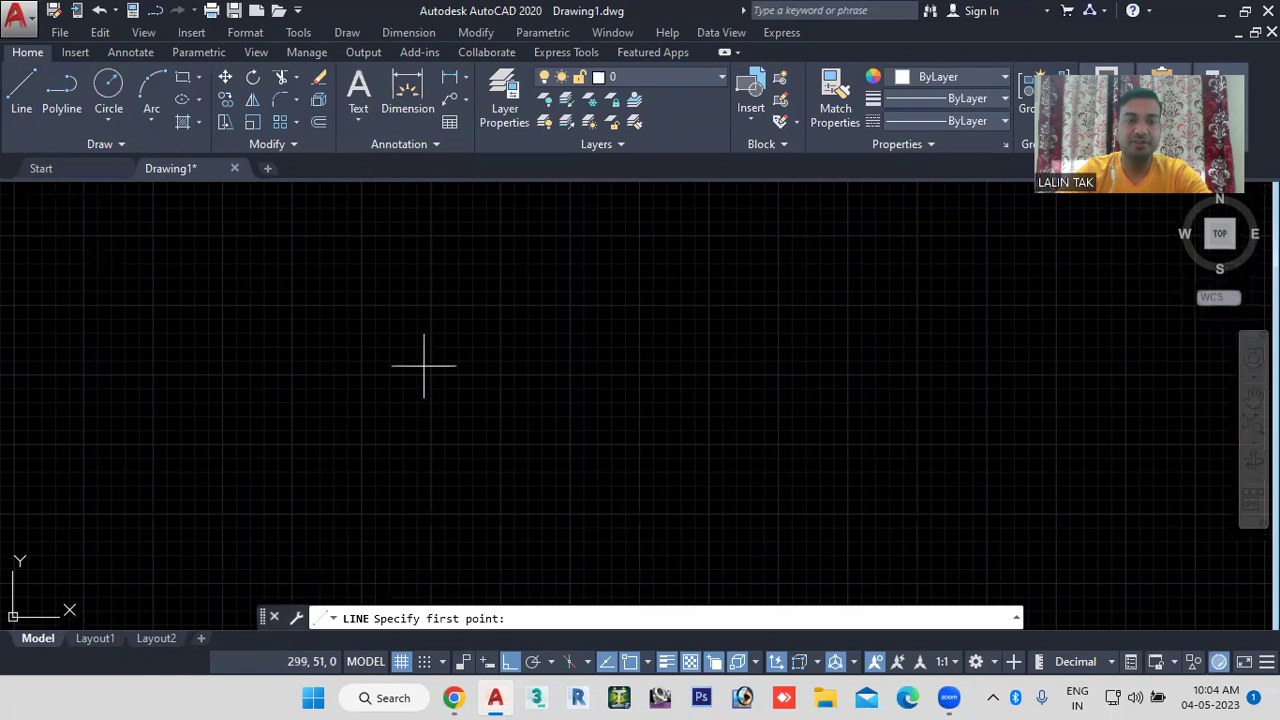
pyautogui.click(378, 364)
pyautogui.write('100')
pyautogui.press('Return')
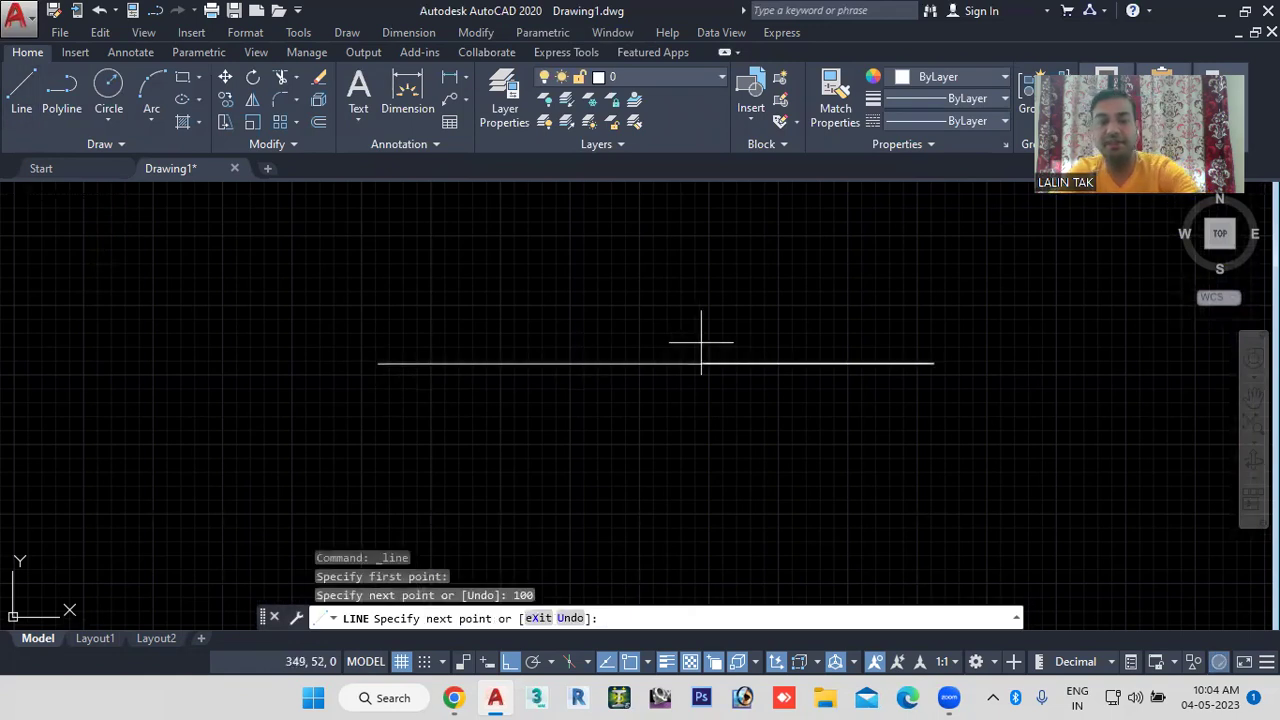
pyautogui.press('Escape')
# Step: Add a linear dimension below the new horizontal line by selecting the line as the object
pyautogui.click(448, 86)
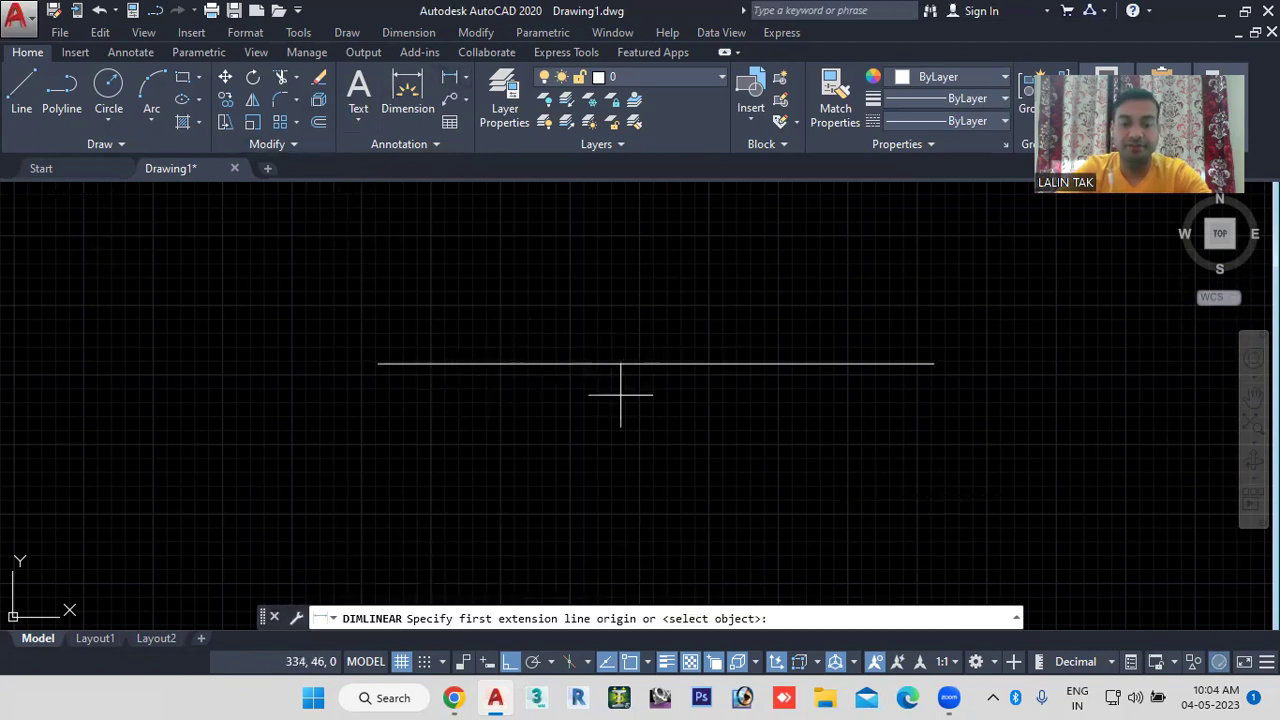
pyautogui.press('Return')
pyautogui.click(651, 365)
pyautogui.click(629, 433)
# Step: Examine the new dimension's right extension line, checking its offset from the line's endpoint and its extension beyond the dimension line
pyautogui.scroll(2, 660, 442)
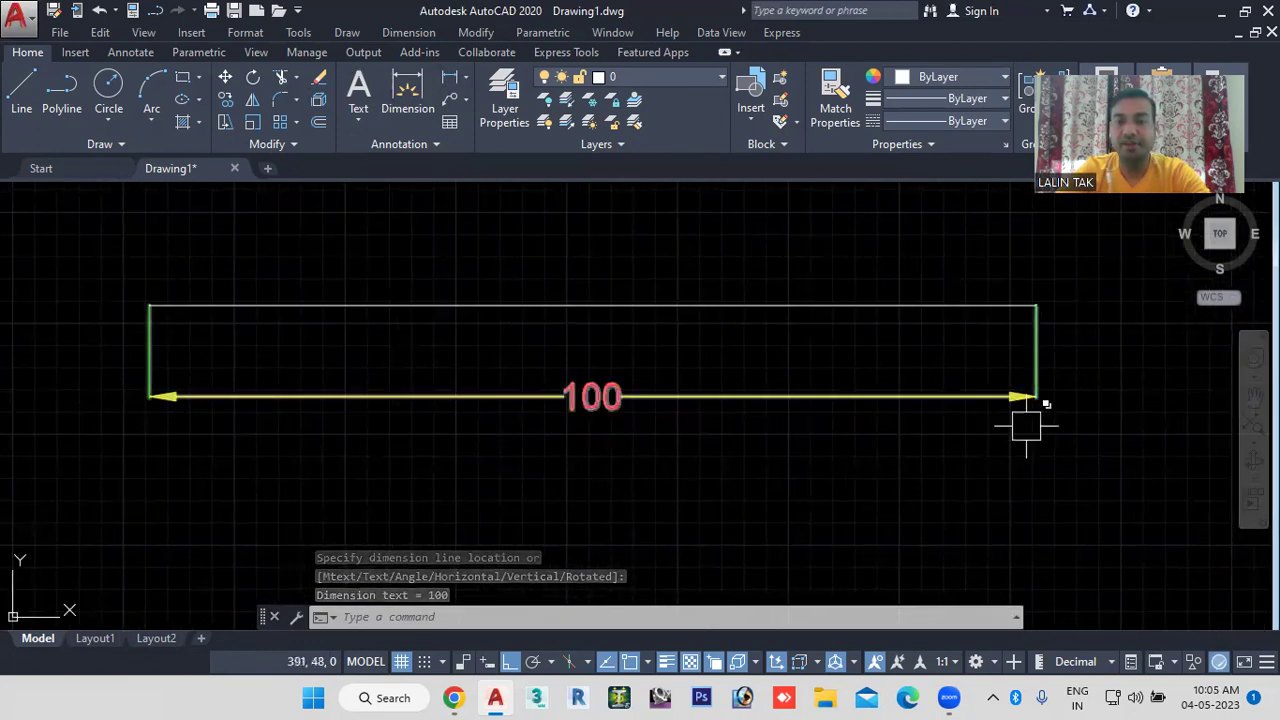
pyautogui.scroll(2, 1034, 352)
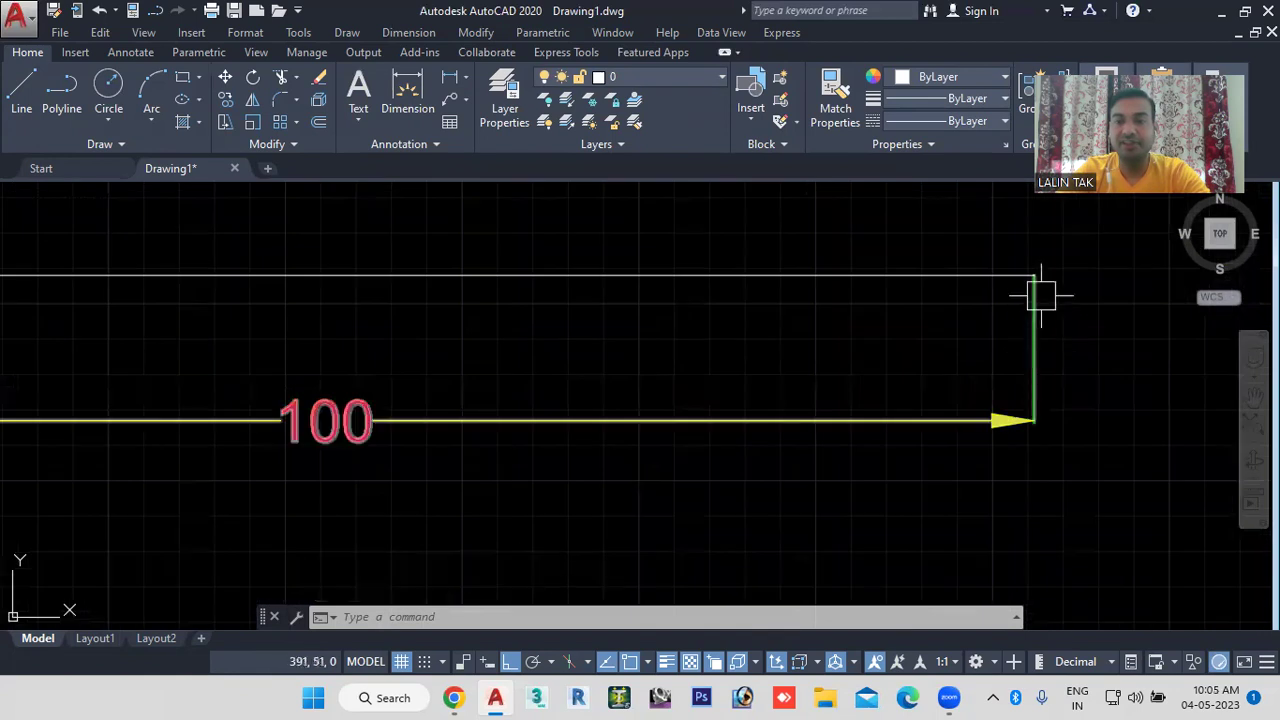
pyautogui.scroll(2, 1040, 295)
pyautogui.scroll(5, 1040, 283)
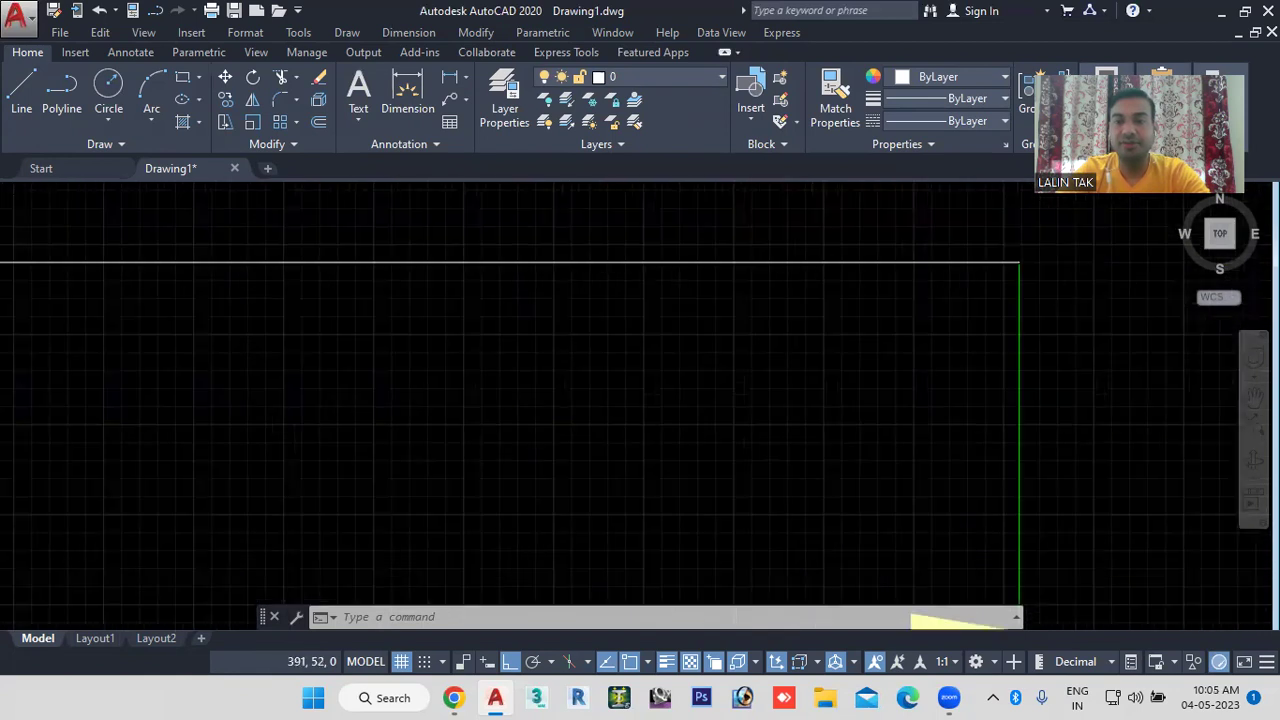
pyautogui.scroll(2, 990, 302)
pyautogui.moveTo(960, 289); pyautogui.dragTo(894, 337, button='middle')
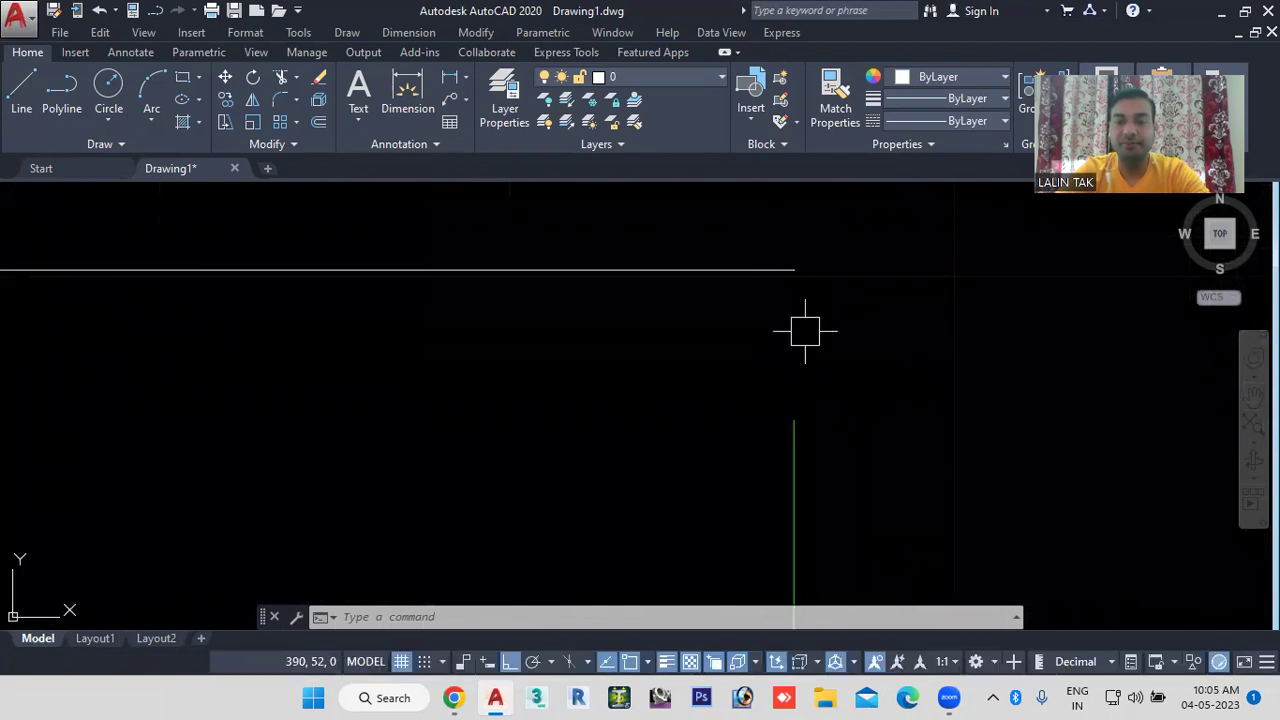
pyautogui.scroll(-3, 934, 346)
pyautogui.scroll(-2, 906, 377)
pyautogui.scroll(-1, 874, 451)
pyautogui.moveTo(874, 451)
pyautogui.mouseDown(button='middle')
pyautogui.moveTo(863, 437)
pyautogui.moveTo(894, 309)
pyautogui.mouseUp(button='middle')
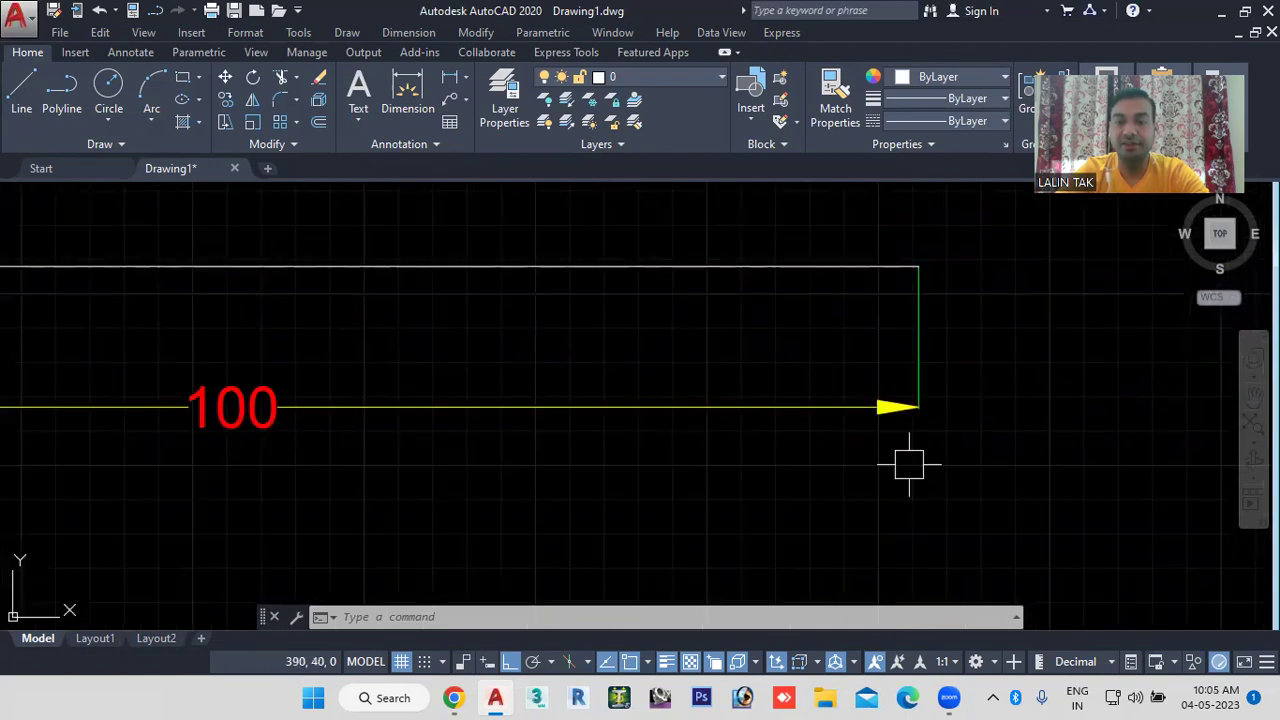
pyautogui.scroll(2, 908, 455)
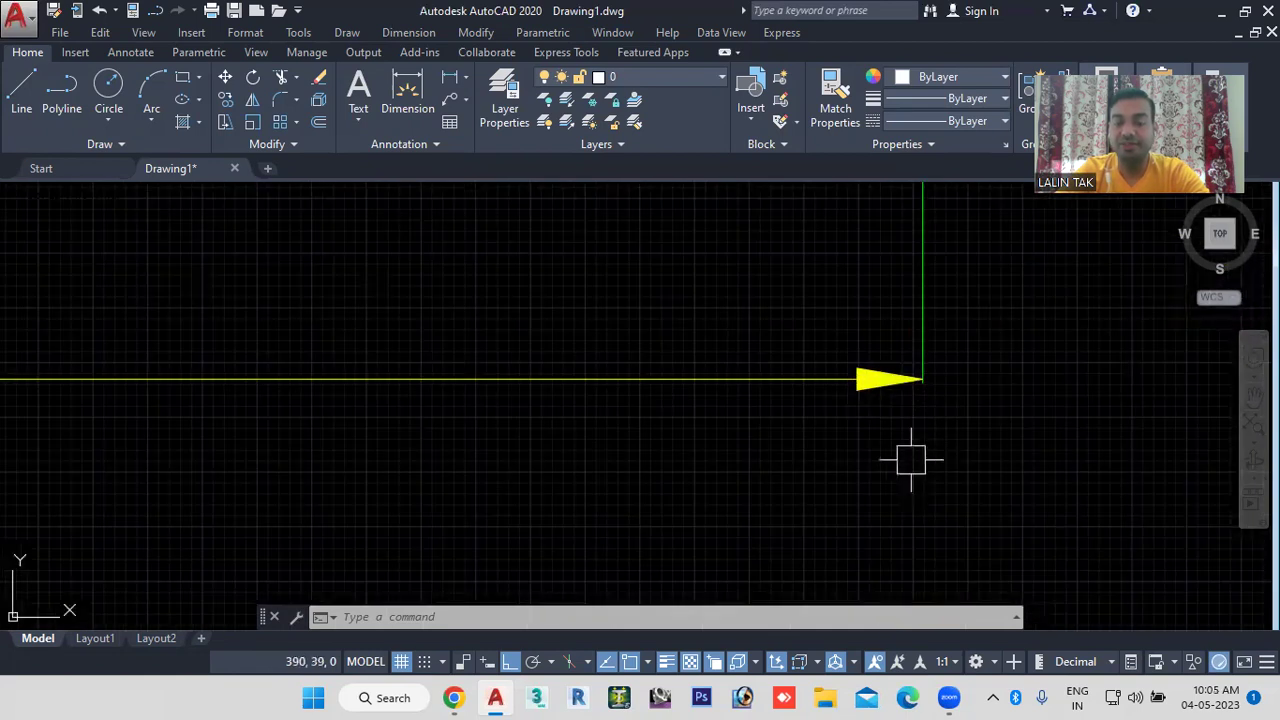
pyautogui.scroll(-2, 929, 423)
pyautogui.moveTo(503, 470); pyautogui.dragTo(697, 449, button='middle')
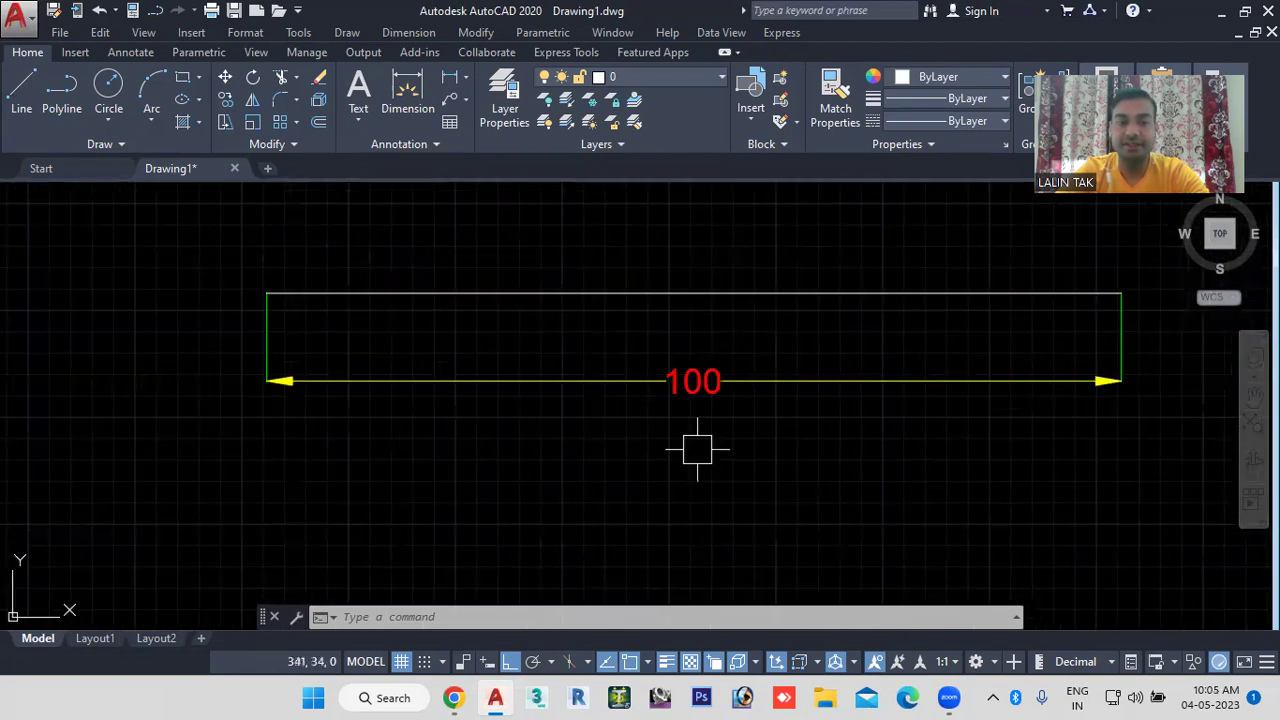
# Step: Set the Standard dimension style's extension lines to extend 5 units beyond the dimension lines and close the style settings
pyautogui.click(418, 617)
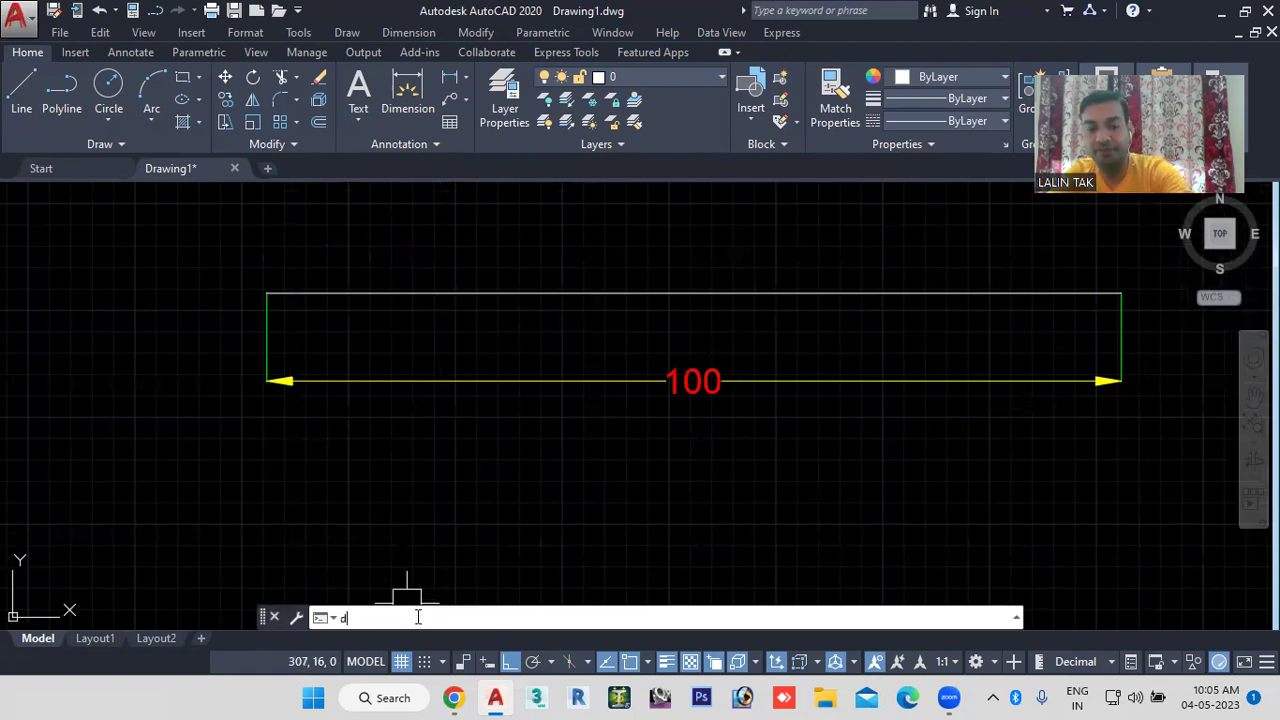
pyautogui.write('d')
pyautogui.press('Return')
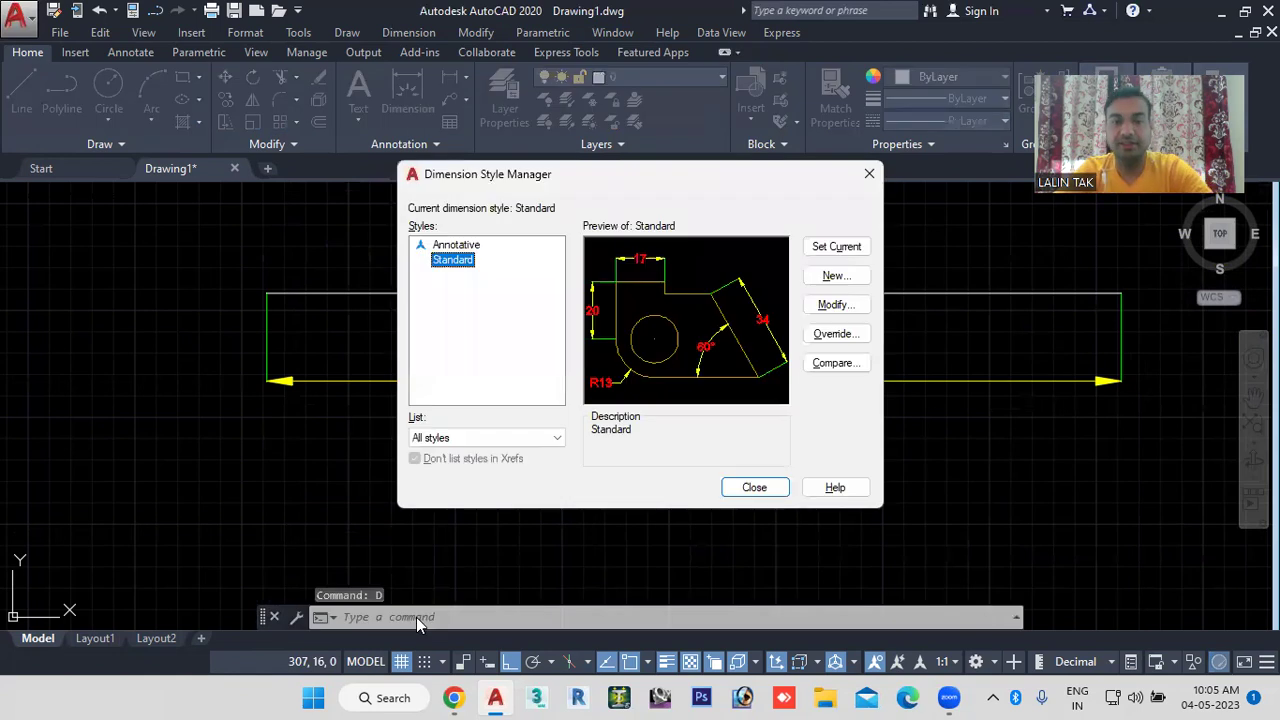
pyautogui.click(836, 306)
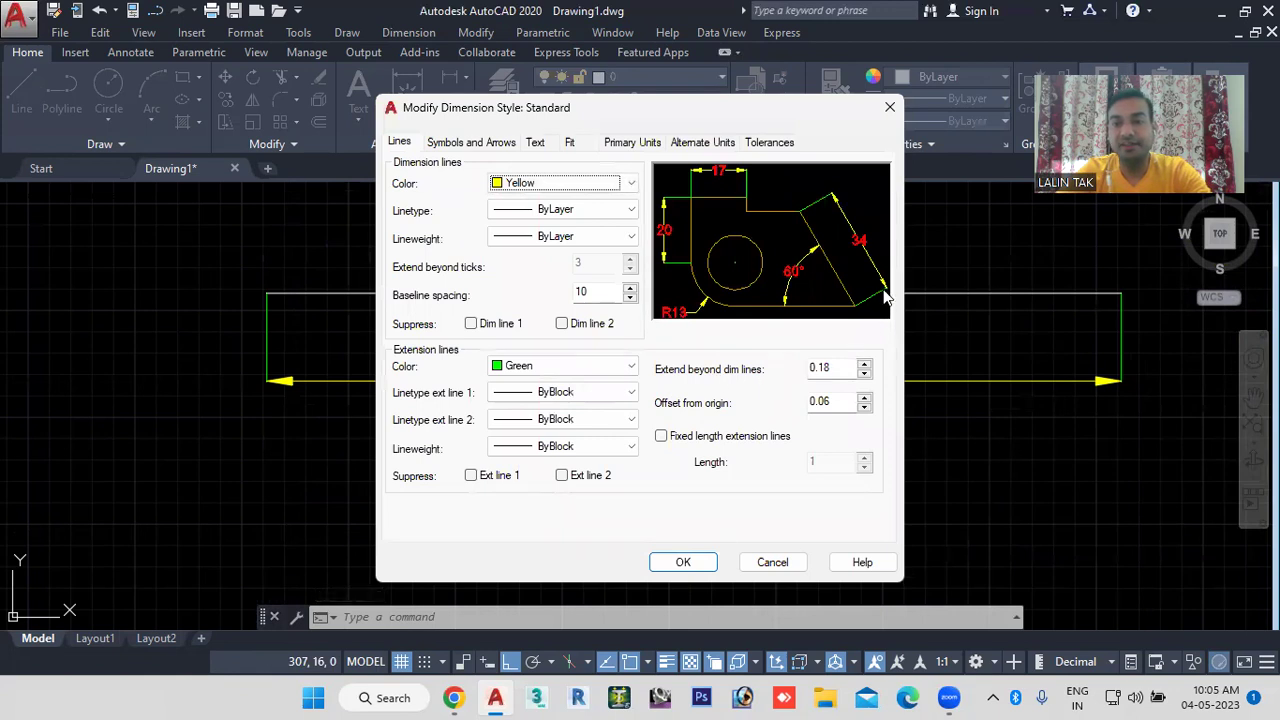
pyautogui.moveTo(838, 367); pyautogui.dragTo(772, 368)
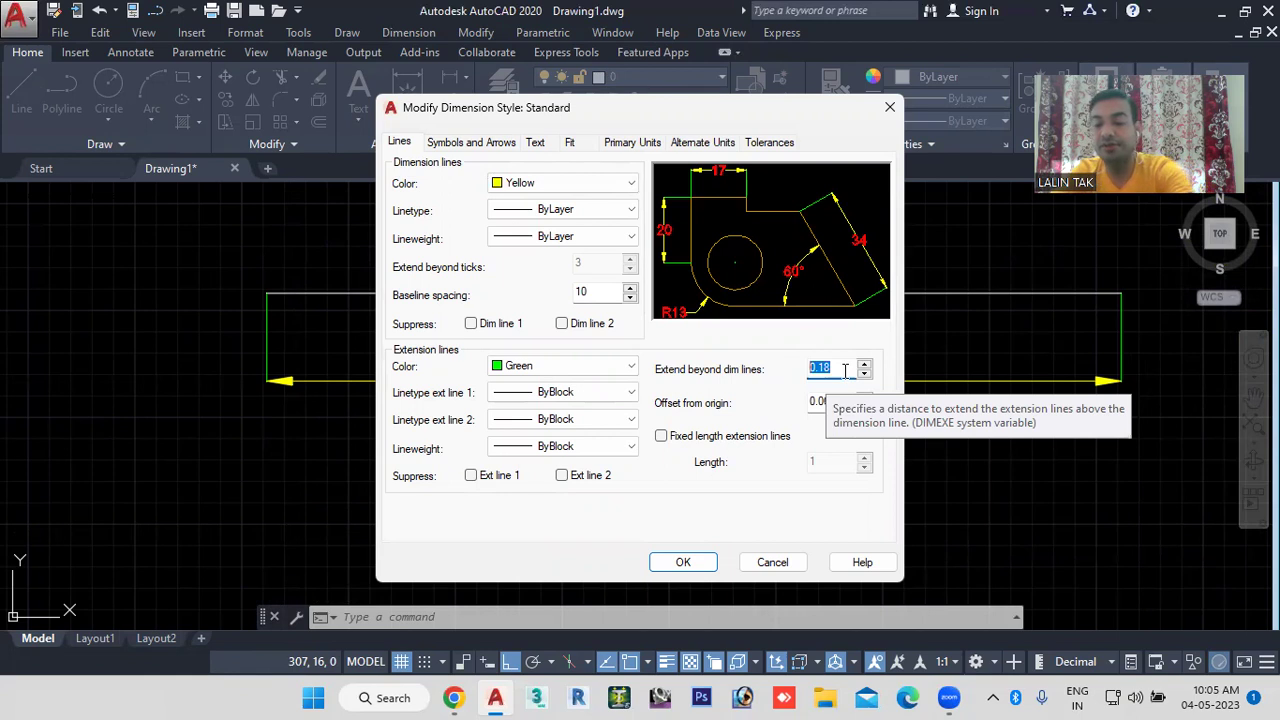
pyautogui.write('5')
pyautogui.click(683, 562)
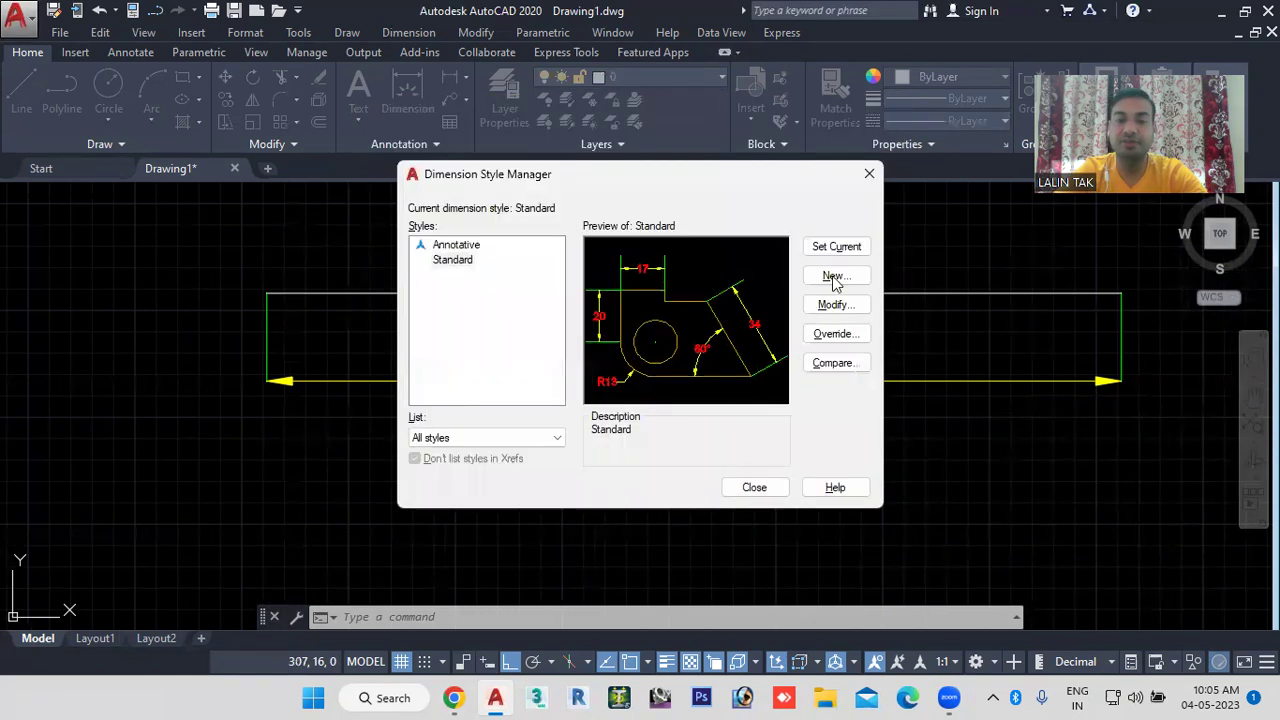
pyautogui.click(754, 487)
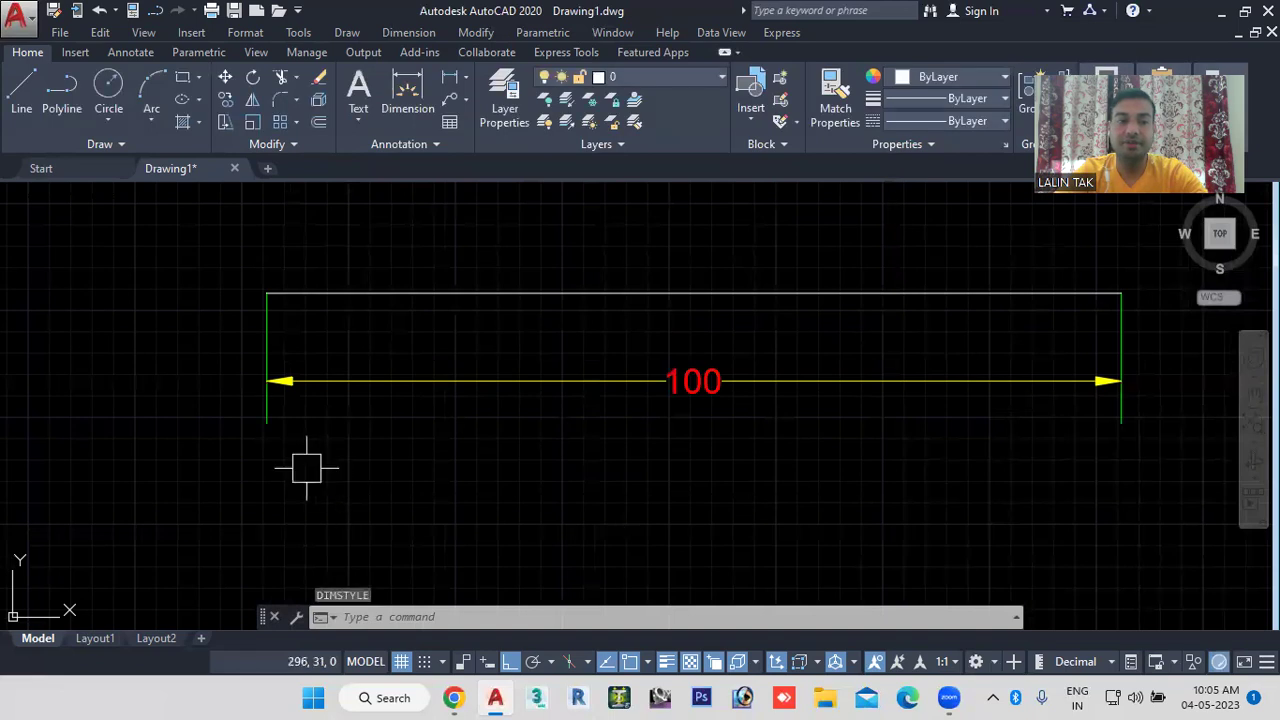
# Step: Set the Standard style's extension beyond dimension lines to 3 and close the dimension style settings
pyautogui.scroll(2, 292, 375)
pyautogui.scroll(1, 292, 375)
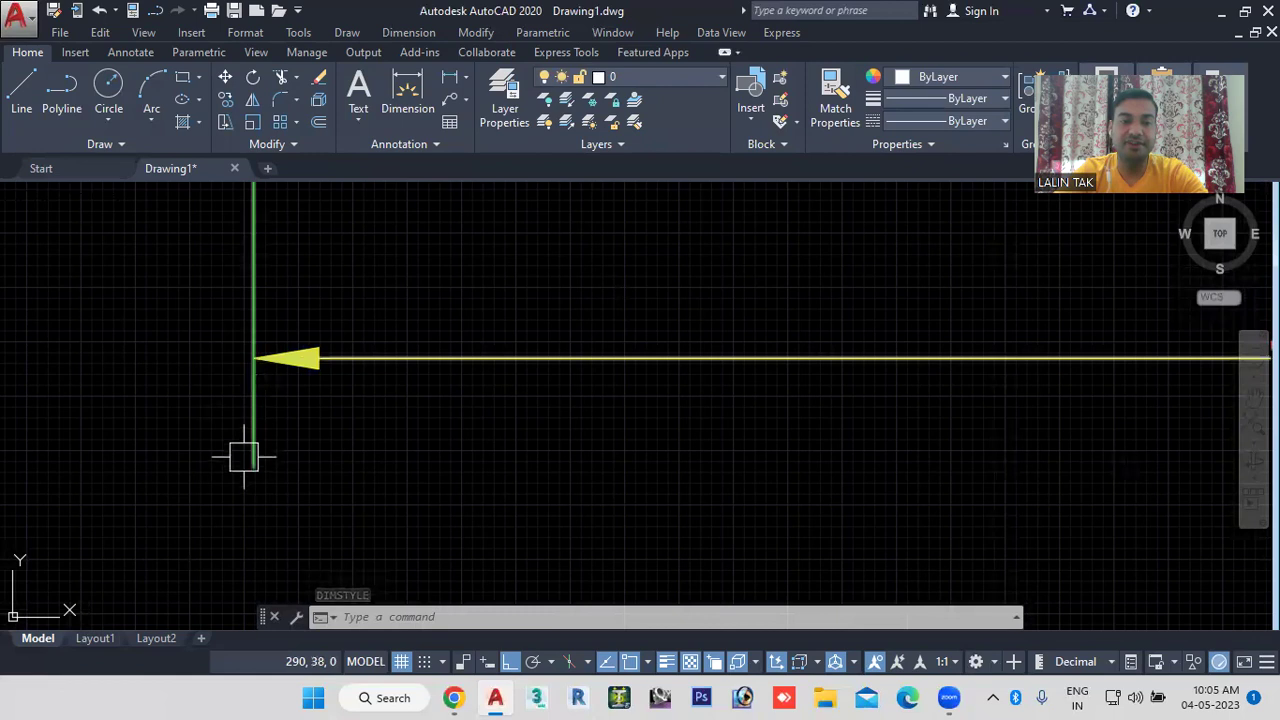
pyautogui.scroll(-3, 371, 414)
pyautogui.moveTo(517, 466); pyautogui.dragTo(401, 457, button='middle')
pyautogui.click(446, 618)
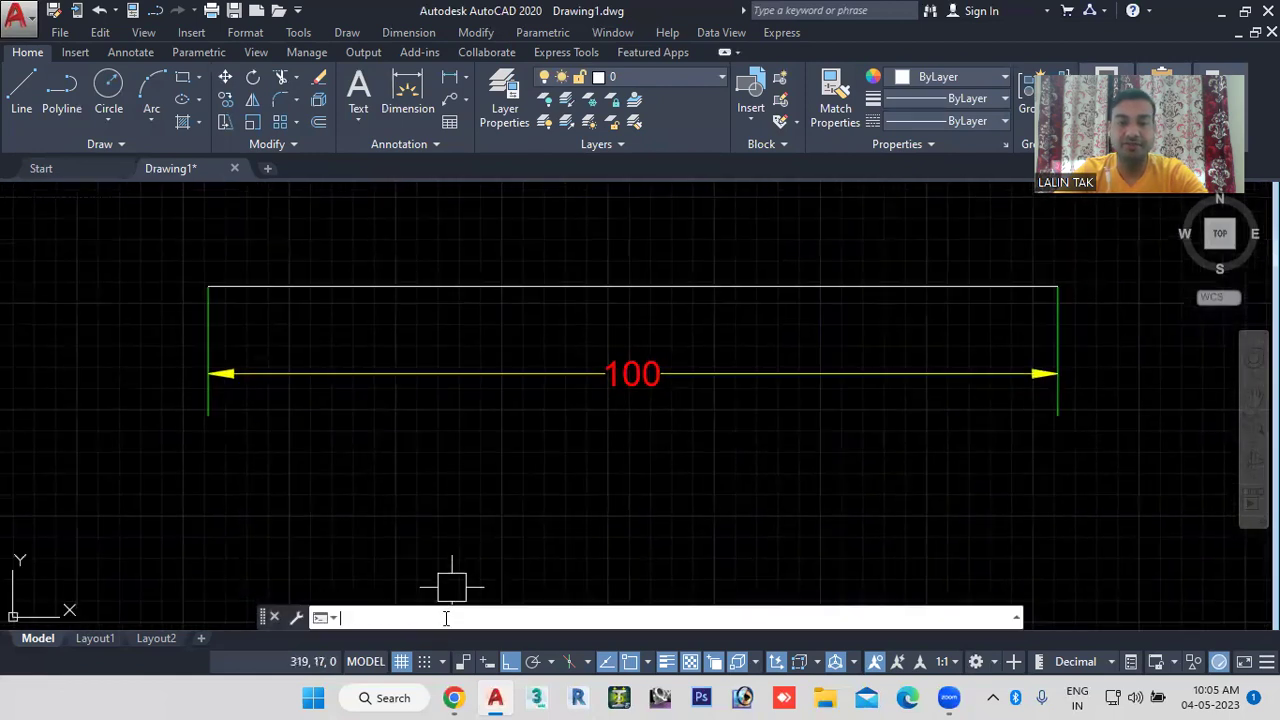
pyautogui.write('d')
pyautogui.press('Return')
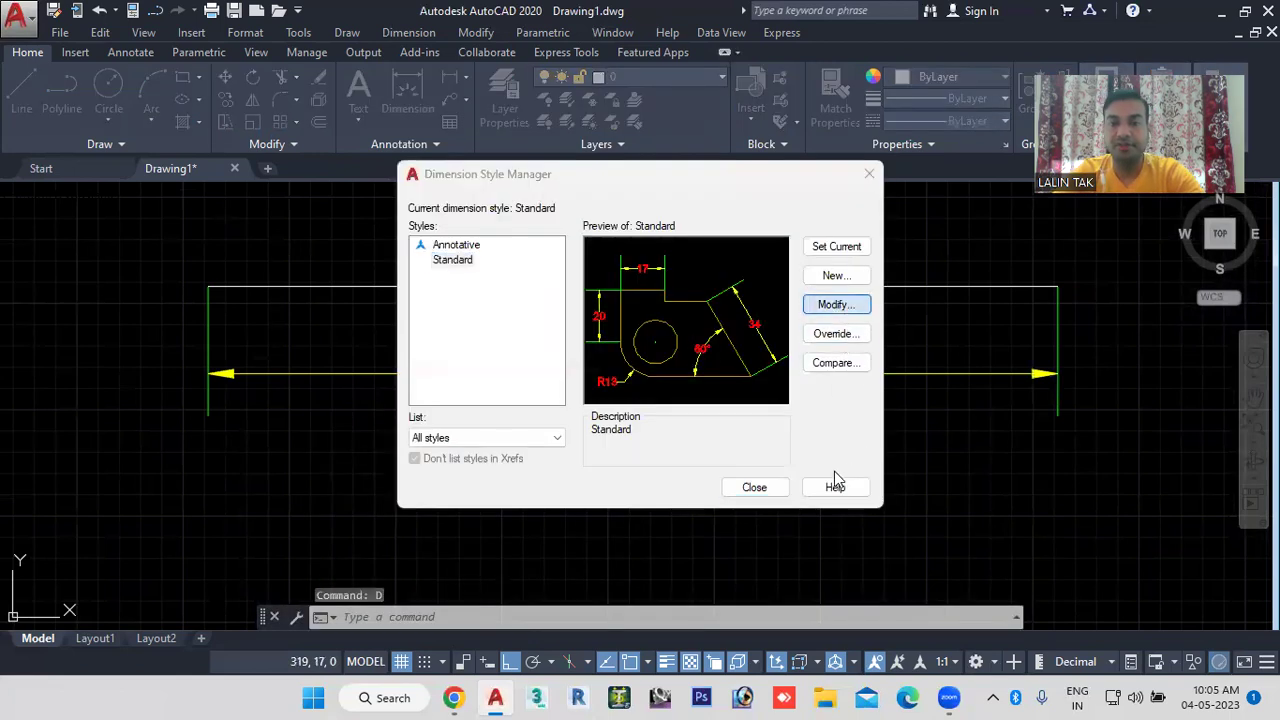
pyautogui.click(832, 304)
pyautogui.doubleClick(815, 368)
pyautogui.write('3')
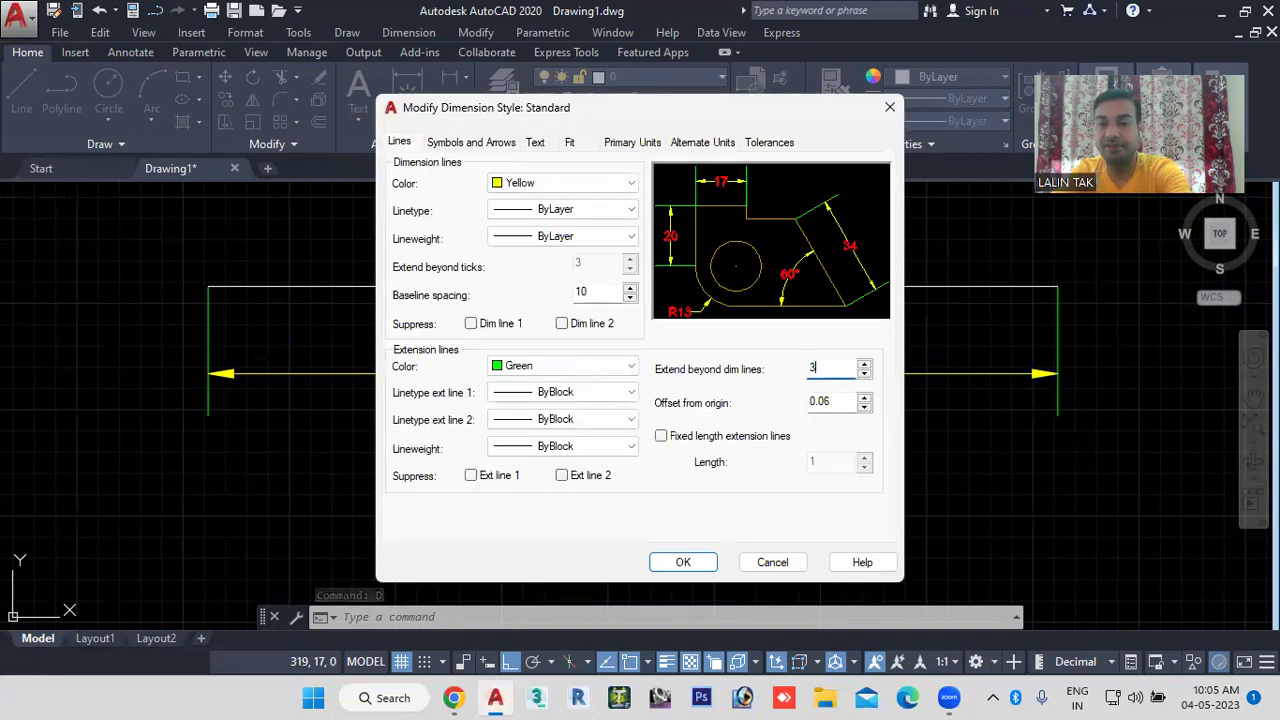
pyautogui.click(686, 563)
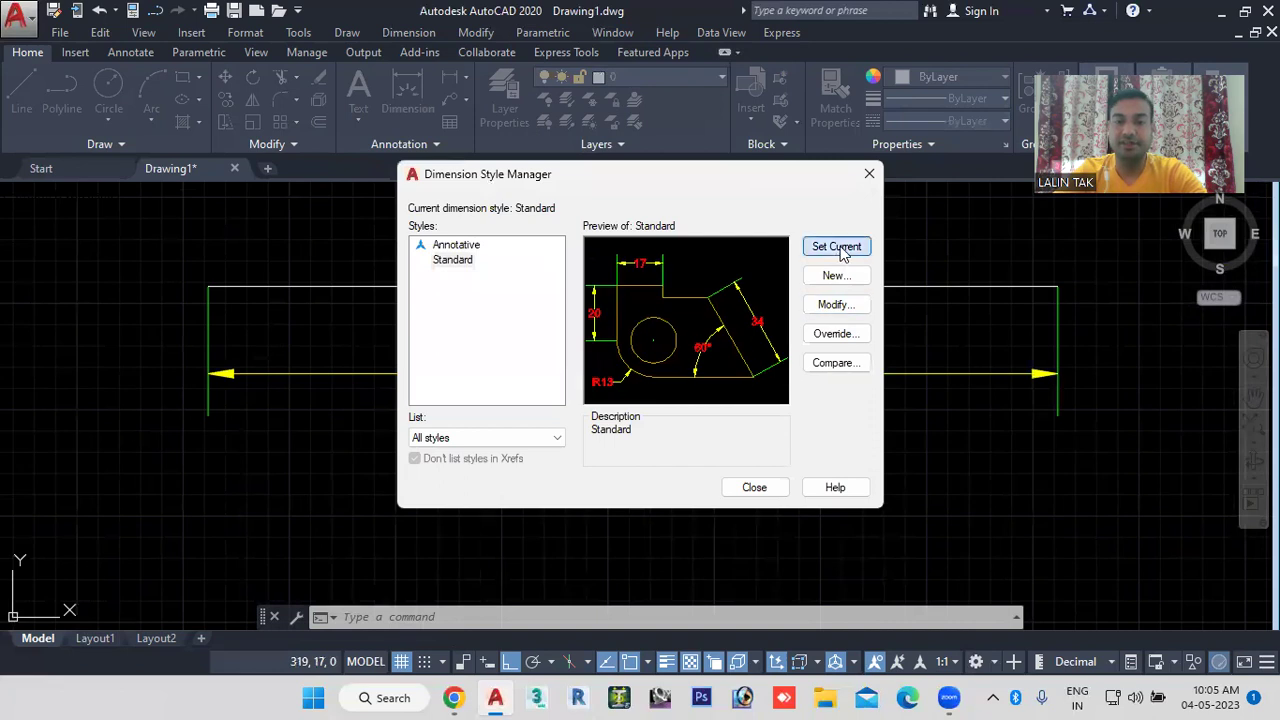
pyautogui.click(754, 488)
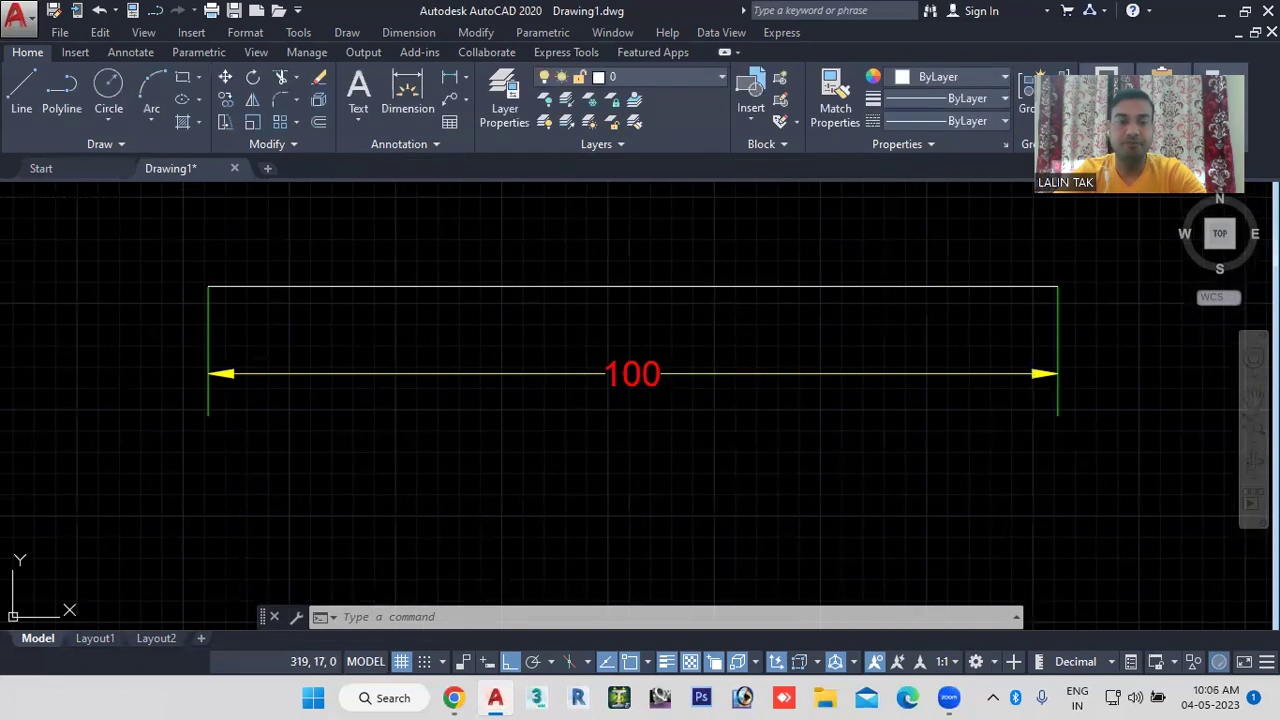
# Step: Set the Standard style's extension line offset from origin to 5 and close the dimension style settings
pyautogui.scroll(2, 209, 374)
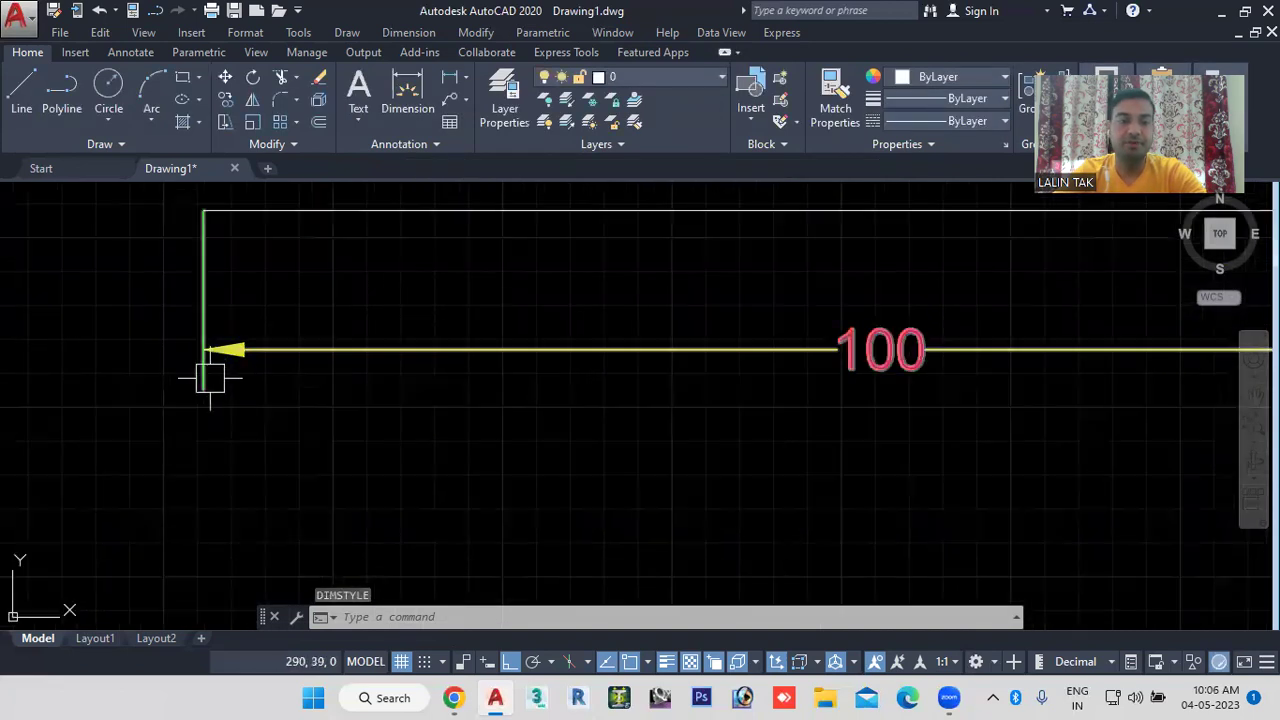
pyautogui.scroll(-2, 346, 414)
pyautogui.scroll(-2, 351, 432)
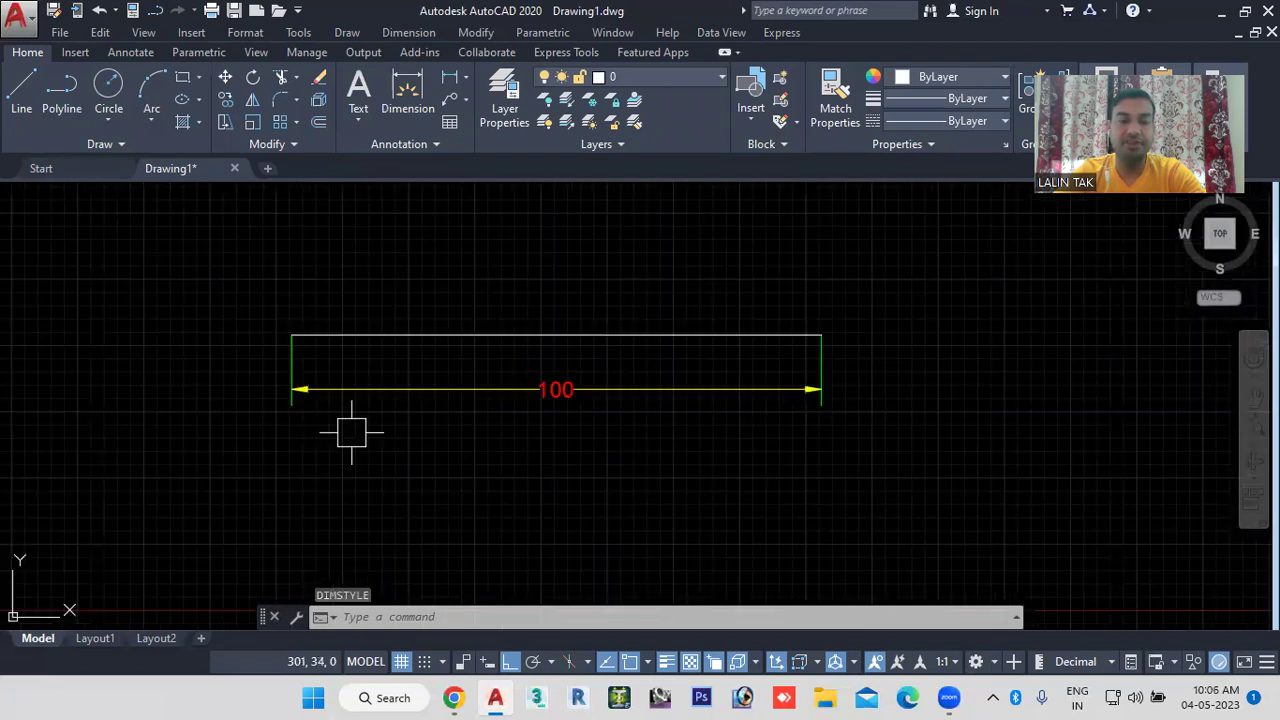
pyautogui.scroll(2, 351, 432)
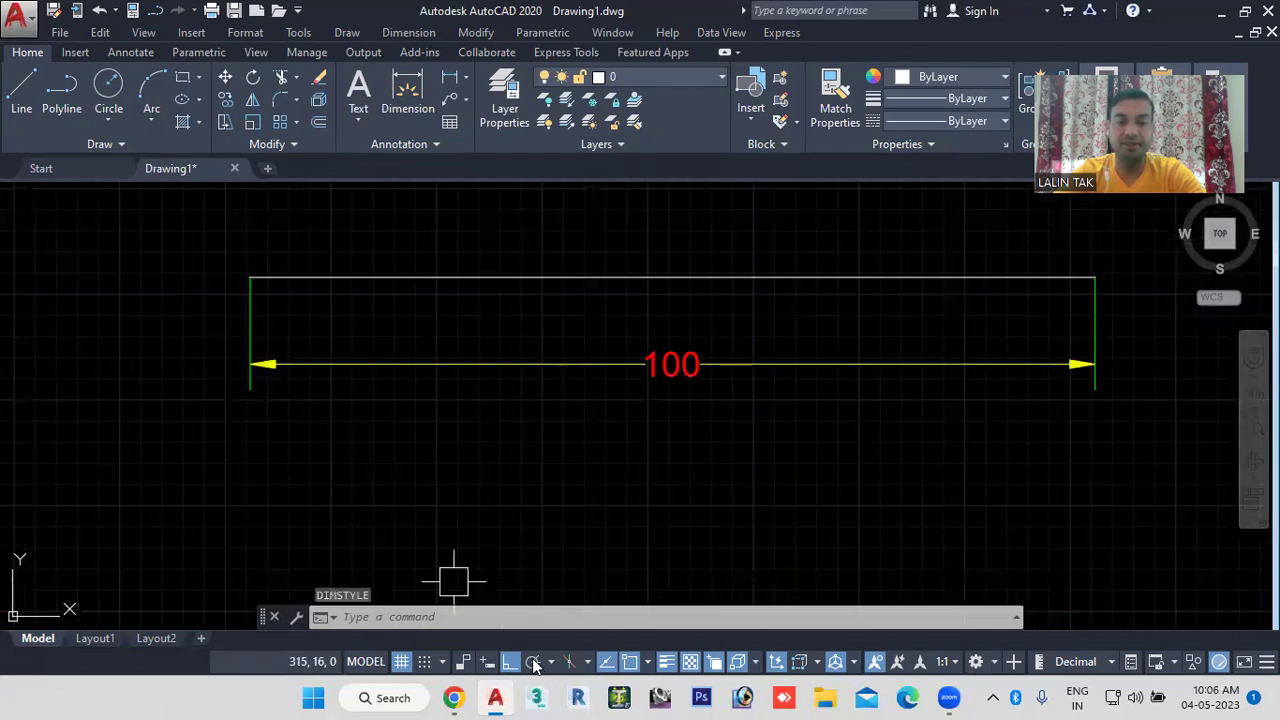
pyautogui.click(498, 617)
pyautogui.write('d')
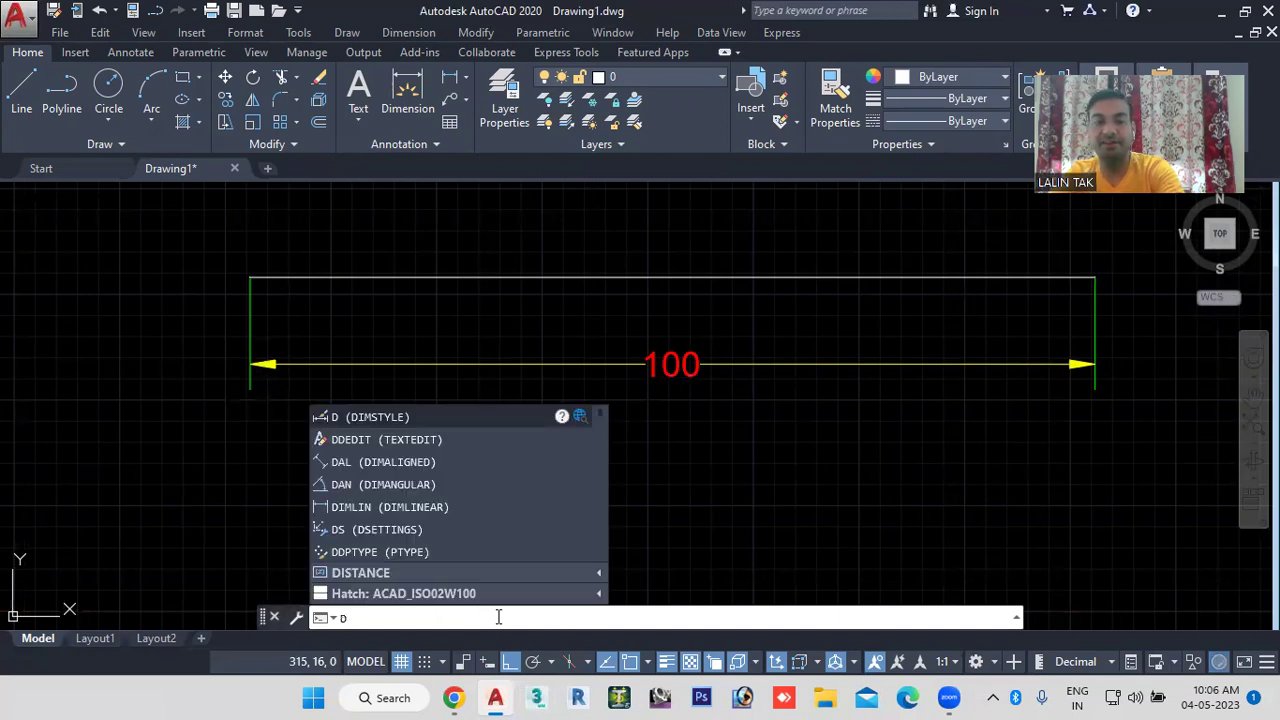
pyautogui.press('Return')
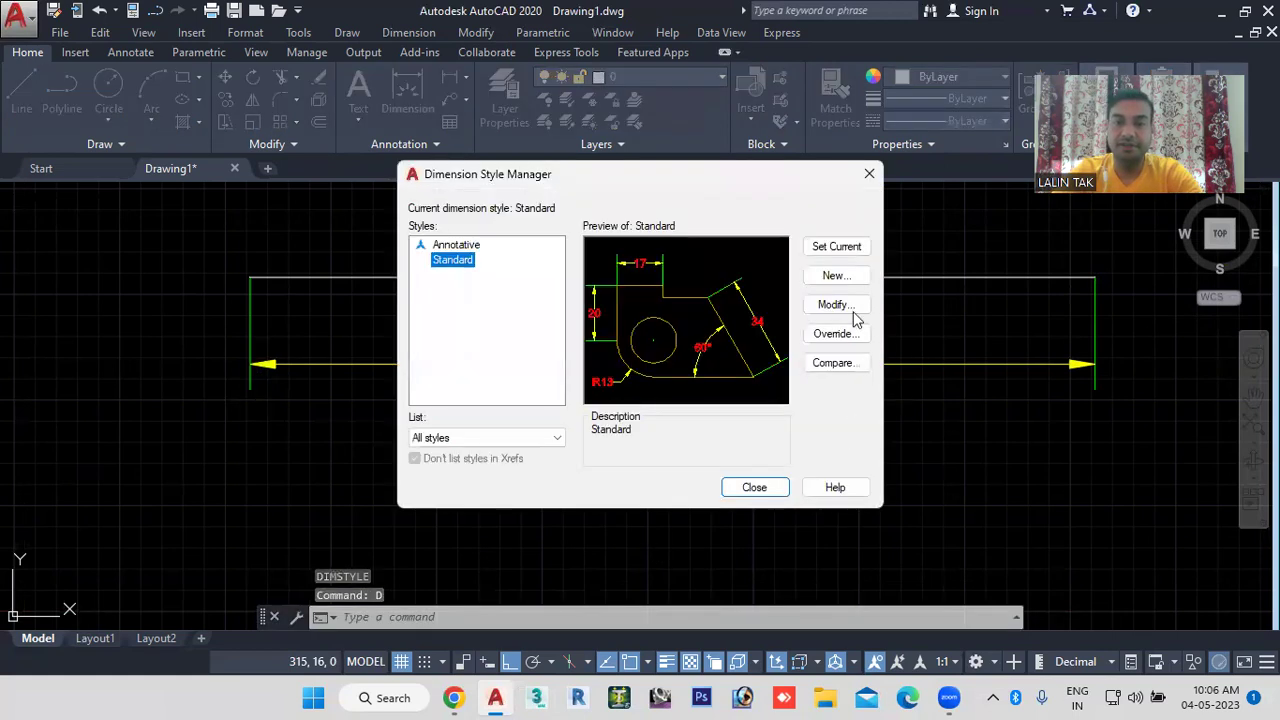
pyautogui.click(835, 306)
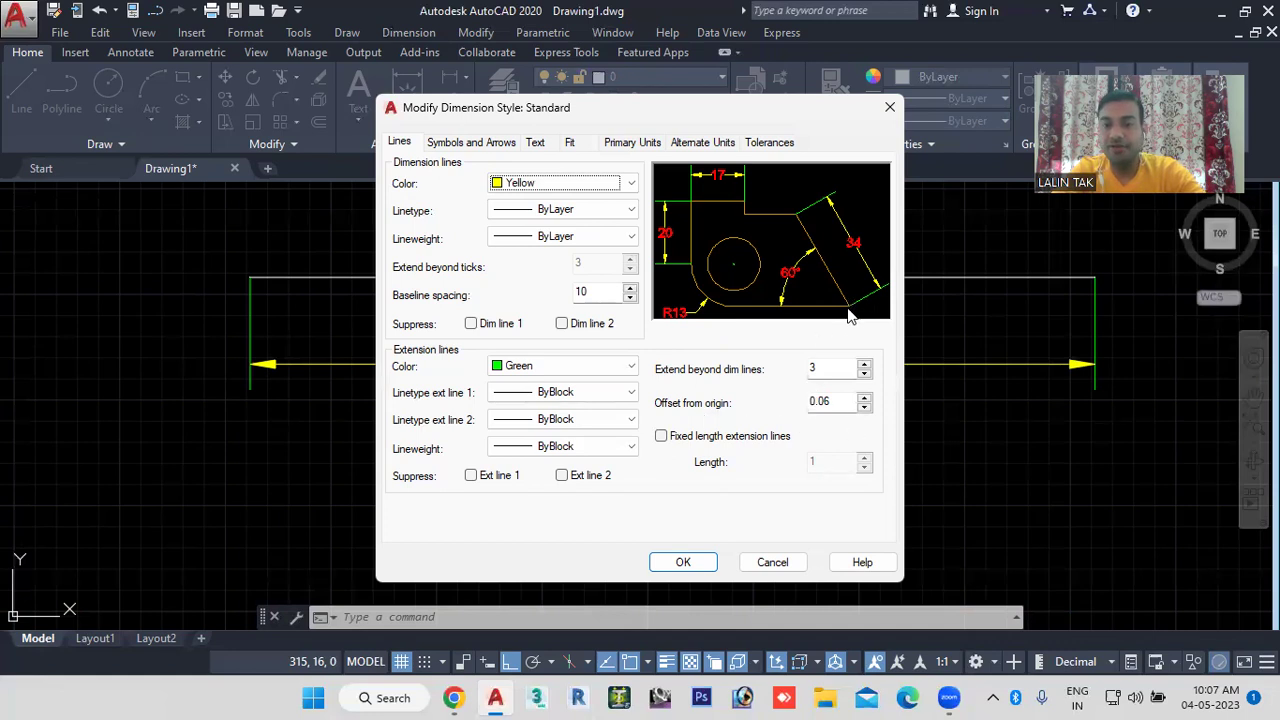
pyautogui.moveTo(836, 402); pyautogui.dragTo(770, 402)
pyautogui.write('5')
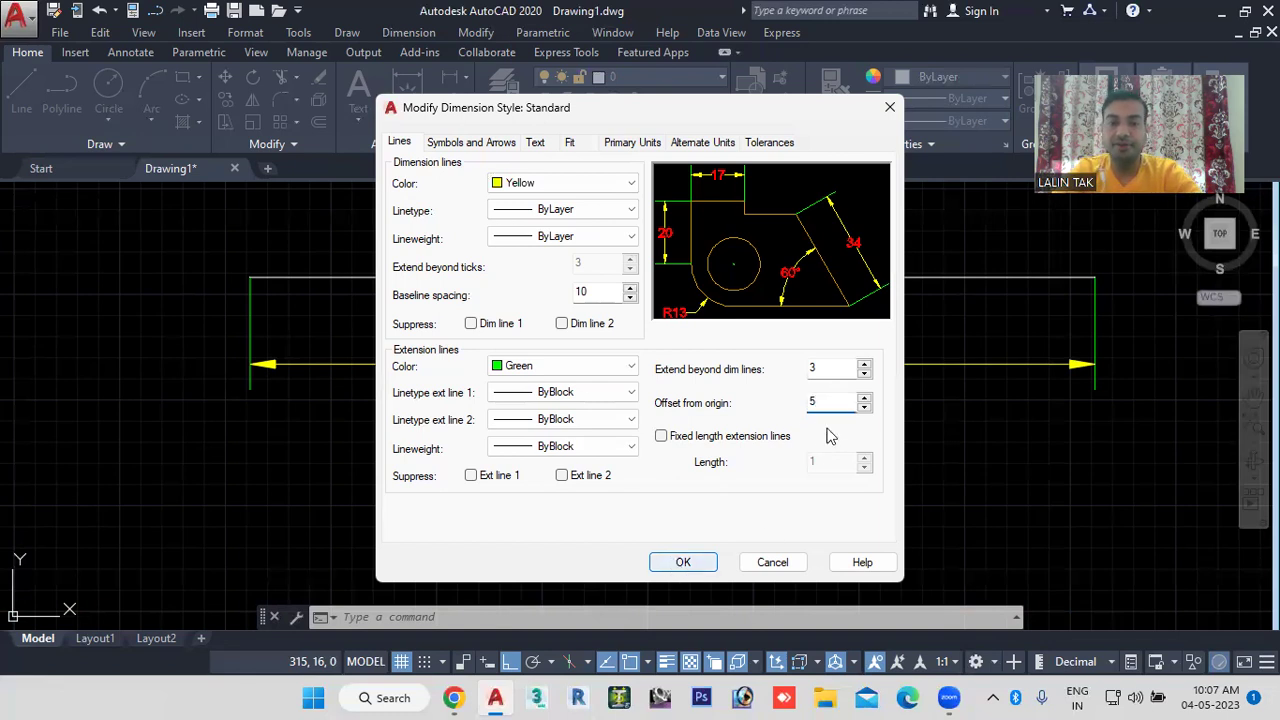
pyautogui.press('Return')
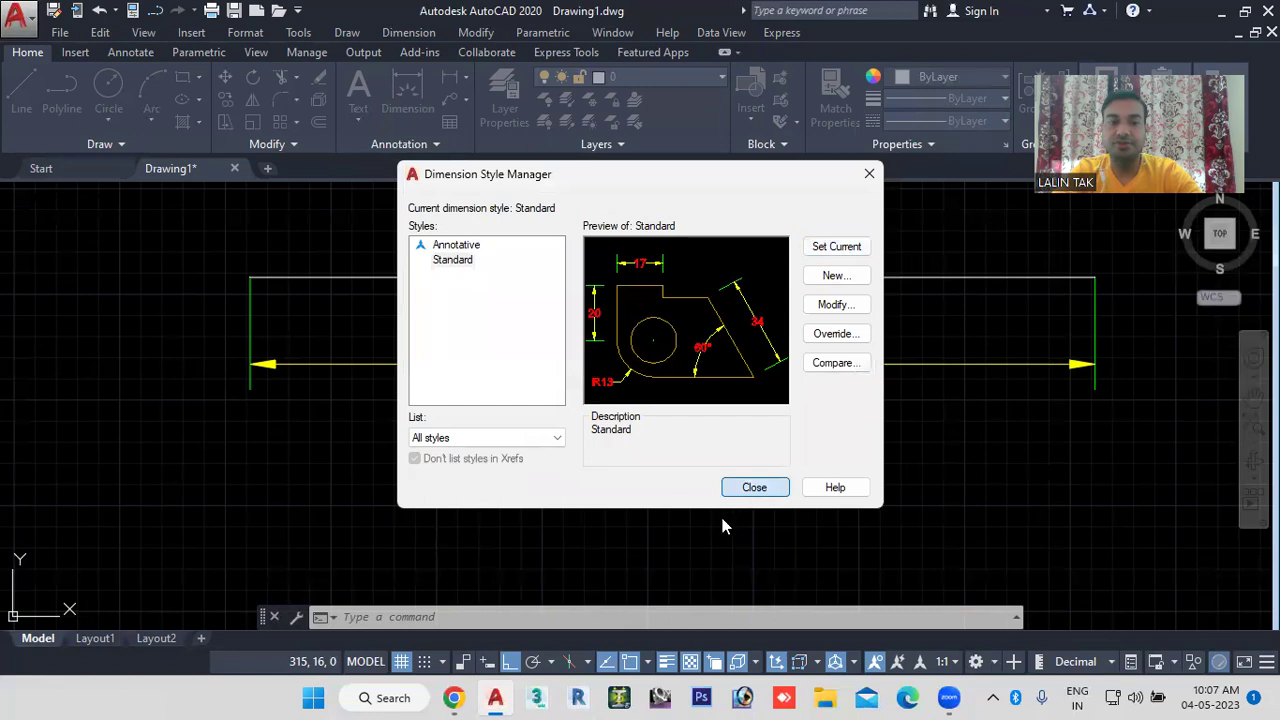
pyautogui.press('Return')
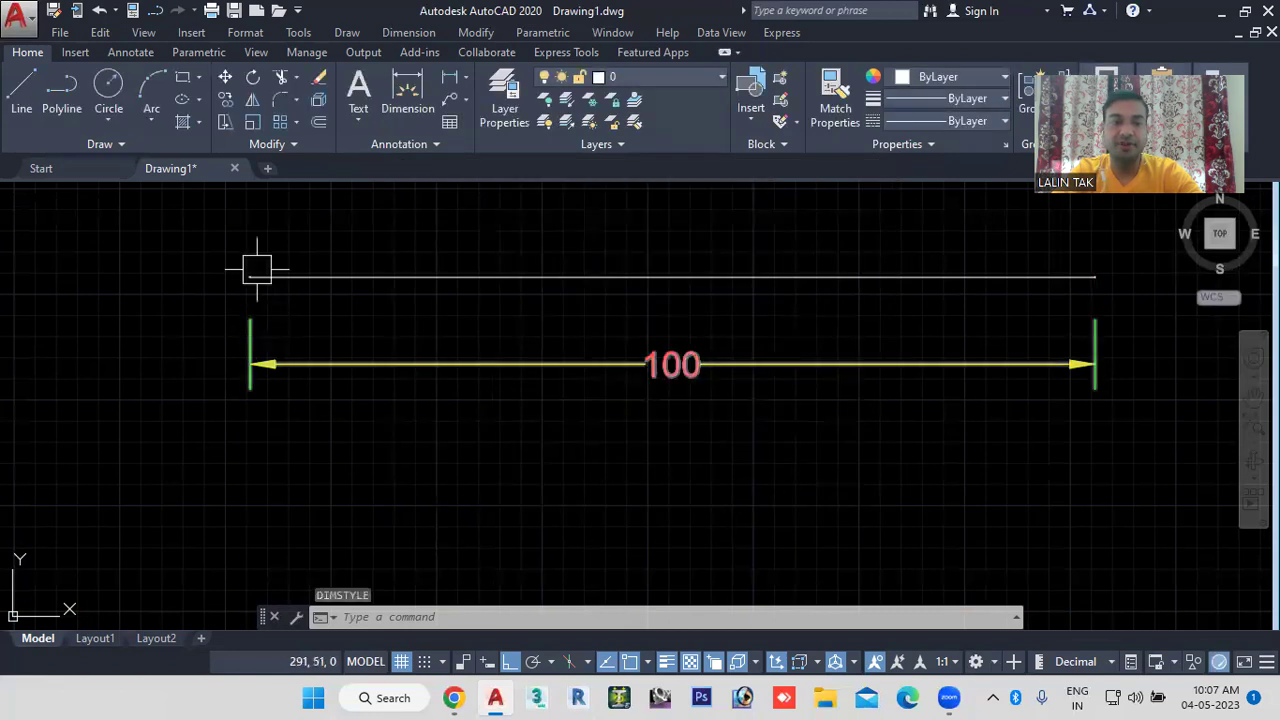
# Step: Examine the gaps between the horizontal line's endpoints and both extension lines of its dimension
pyautogui.scroll(4, 200, 323)
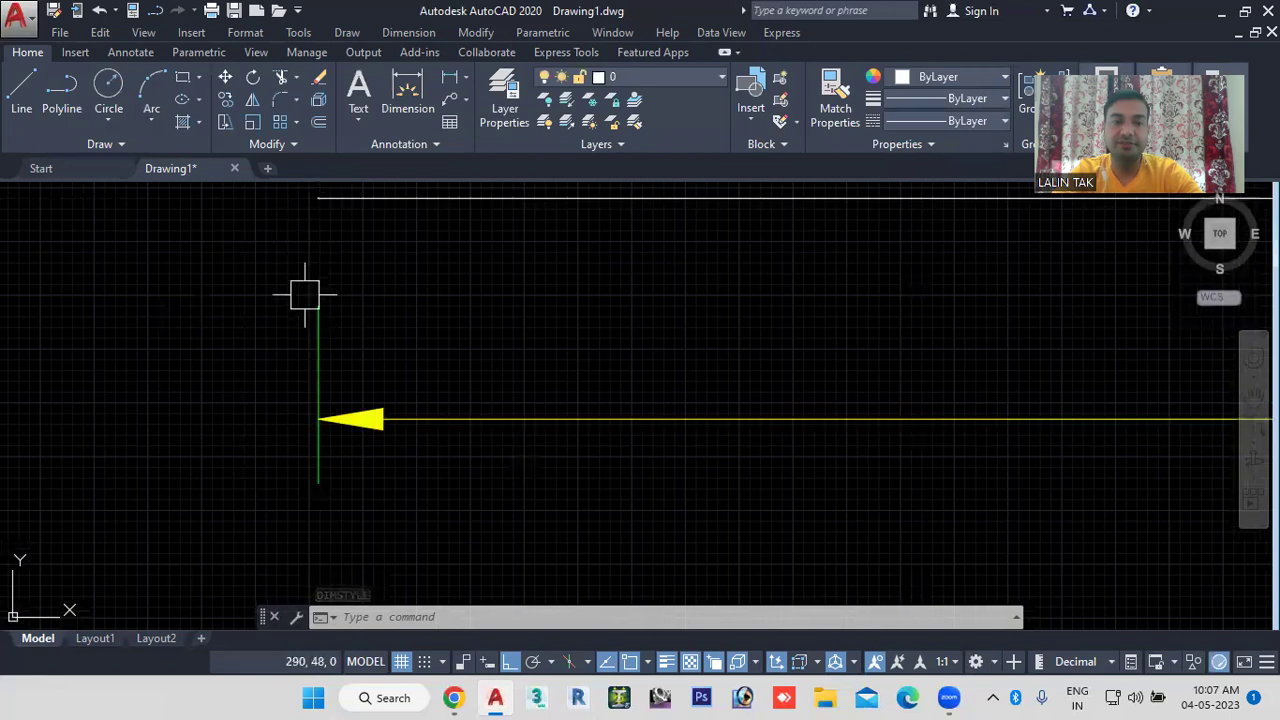
pyautogui.scroll(-4, 351, 285)
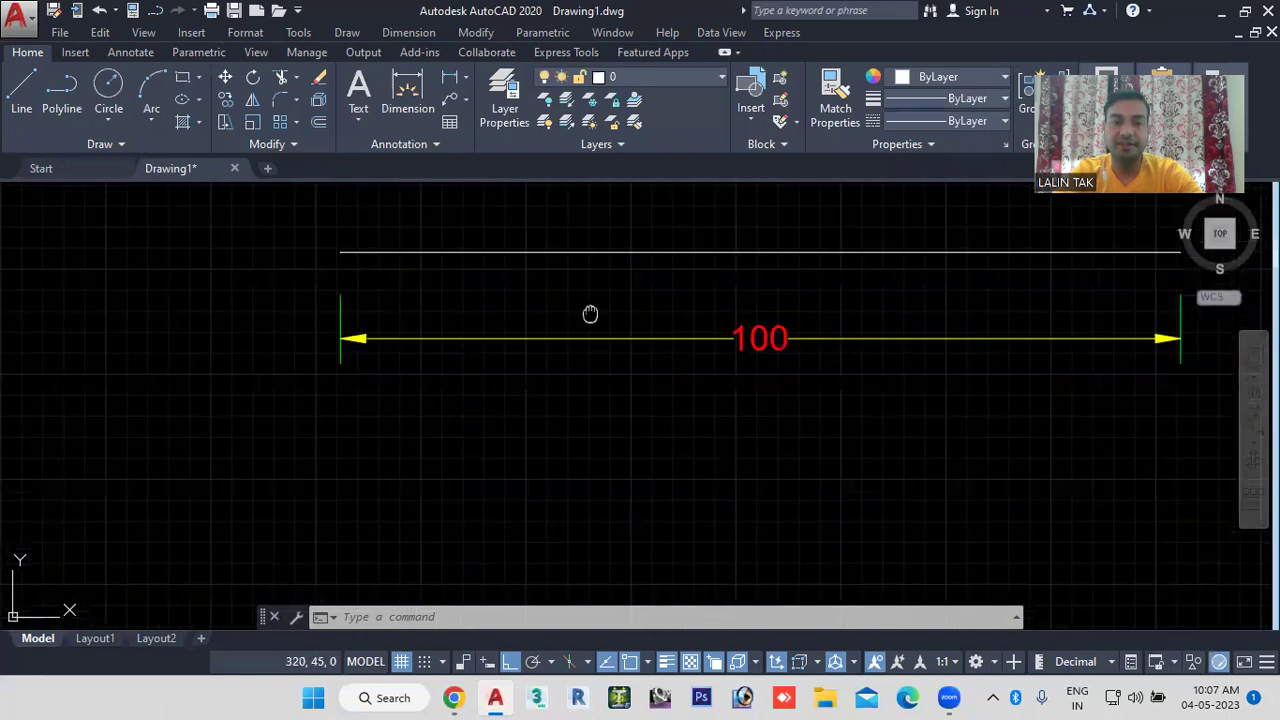
pyautogui.moveTo(590, 314); pyautogui.dragTo(421, 315, button='middle')
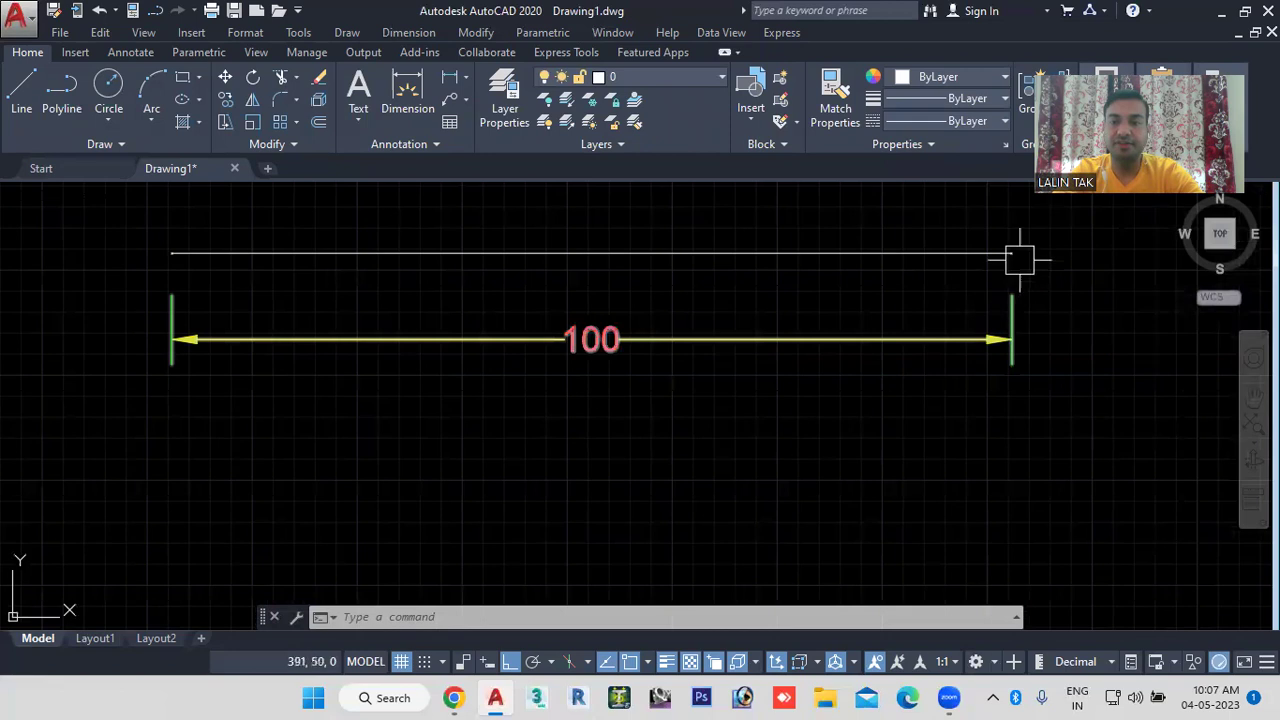
pyautogui.scroll(1, 1020, 266)
pyautogui.scroll(-1, 1018, 280)
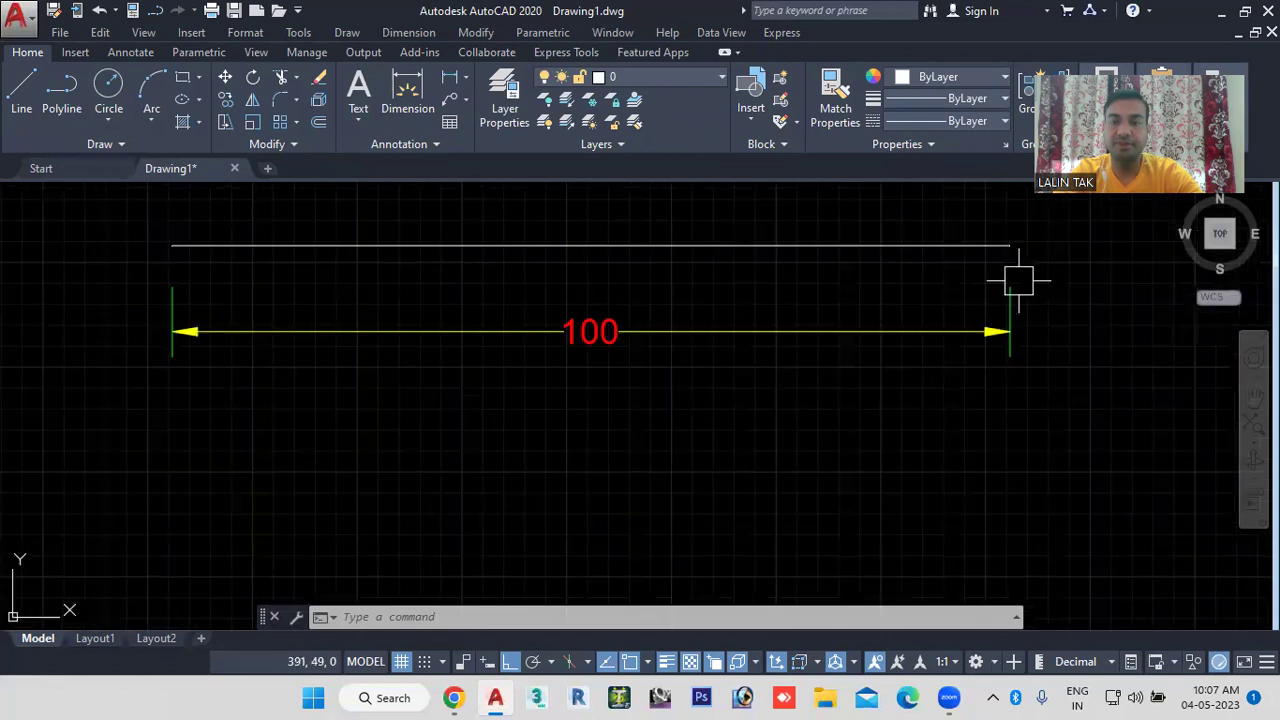
pyautogui.scroll(4, 1010, 250)
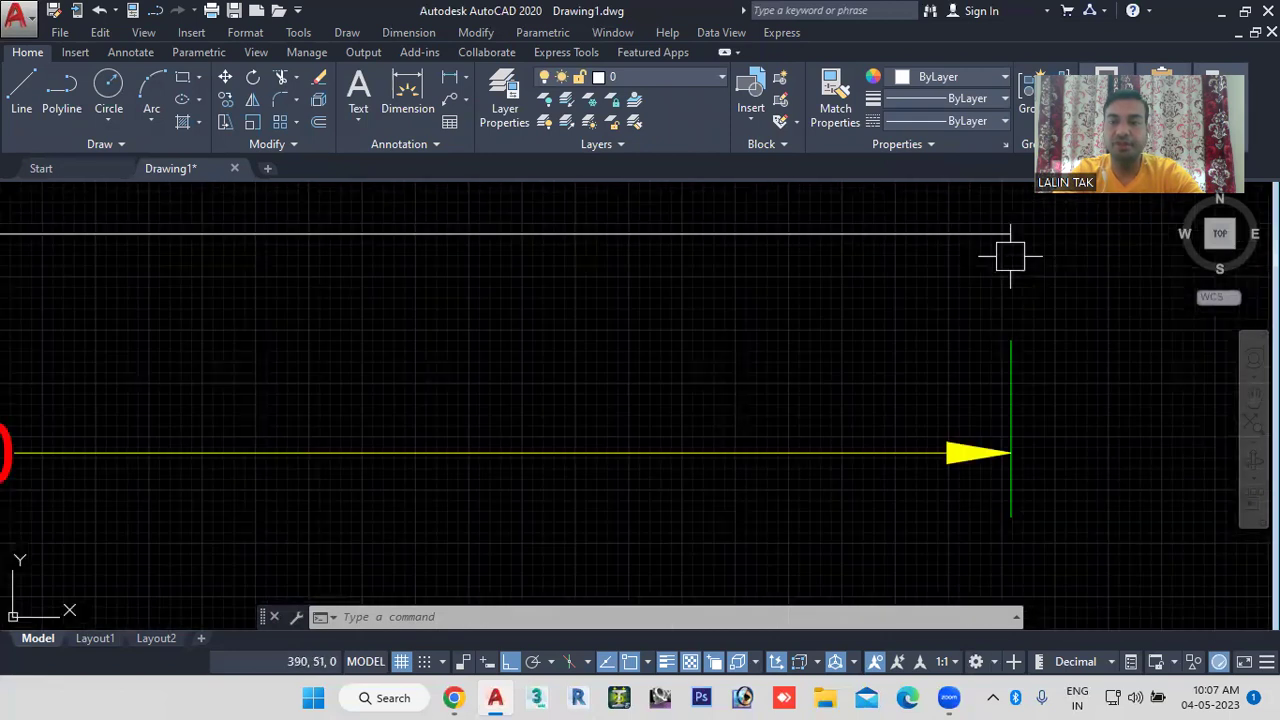
pyautogui.scroll(4, 1010, 256)
pyautogui.scroll(-6, 1006, 234)
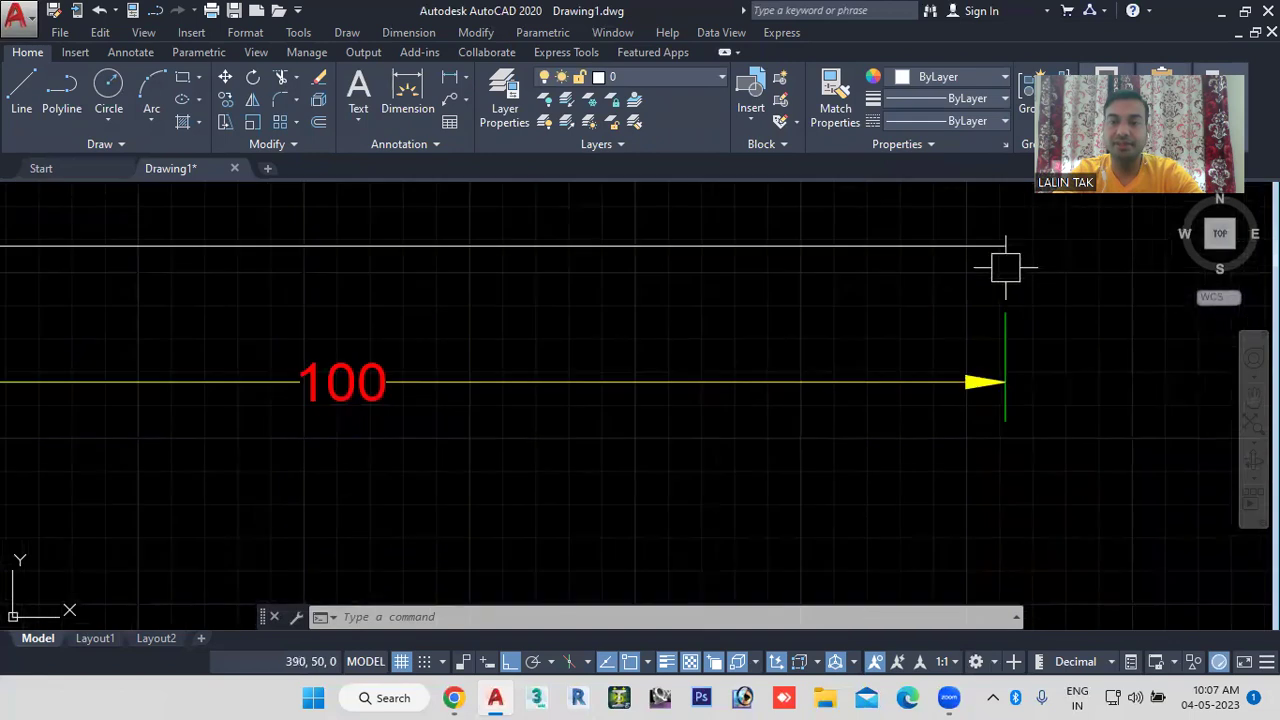
pyautogui.scroll(2, 1006, 268)
pyautogui.scroll(2, 1006, 272)
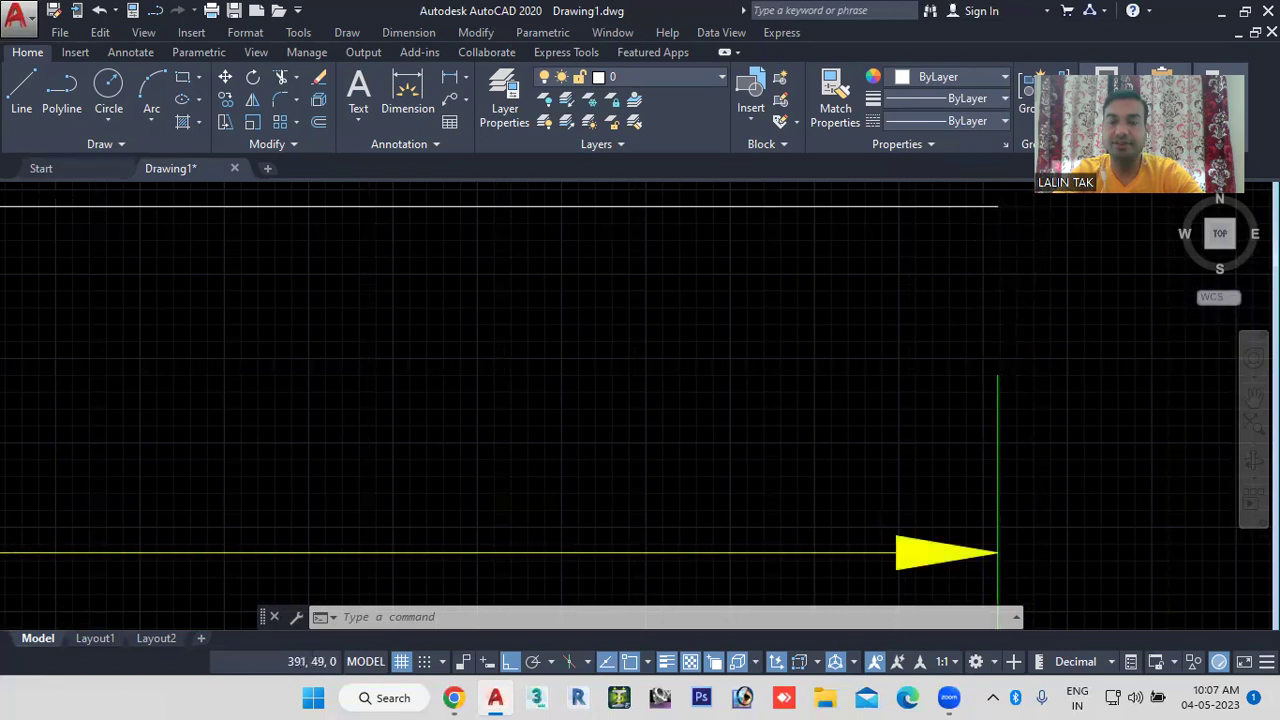
pyautogui.scroll(-2, 1002, 321)
pyautogui.scroll(-4, 1002, 321)
pyautogui.moveTo(636, 491)
pyautogui.mouseDown(button='middle')
pyautogui.moveTo(706, 468)
pyautogui.moveTo(684, 453)
pyautogui.mouseUp(button='middle')
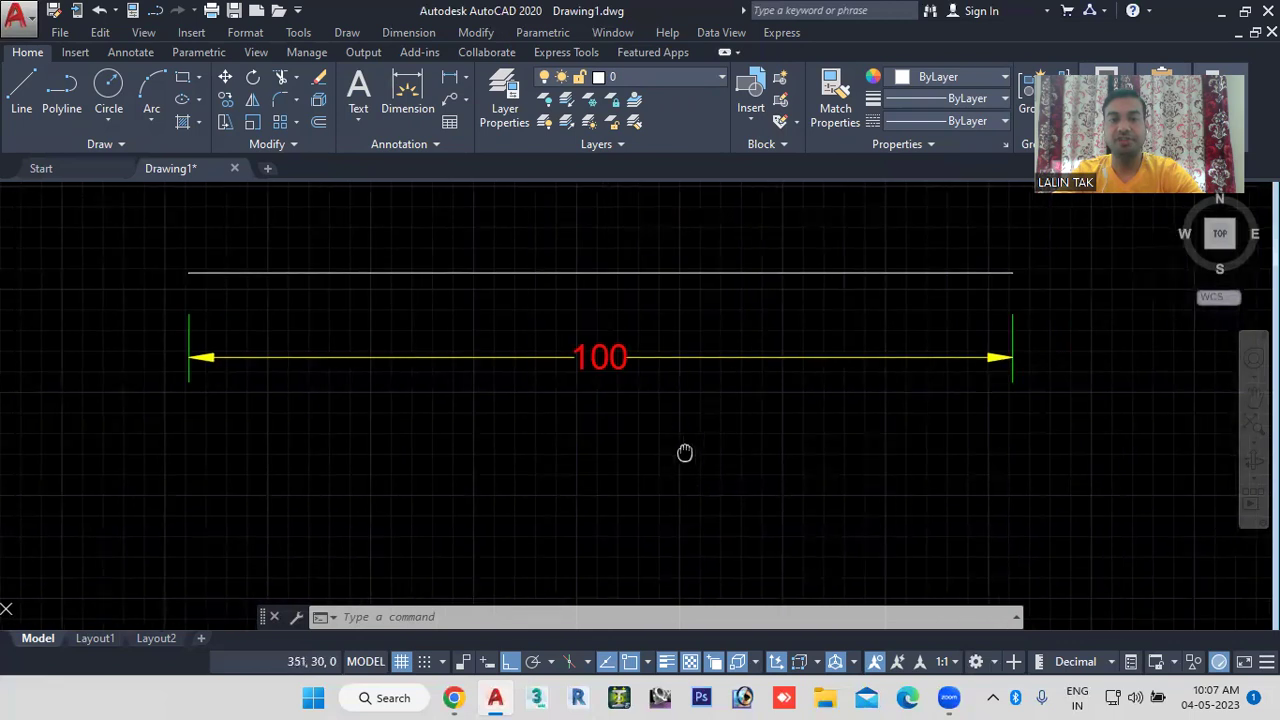
pyautogui.click(601, 358)
pyautogui.rightClick(601, 360)
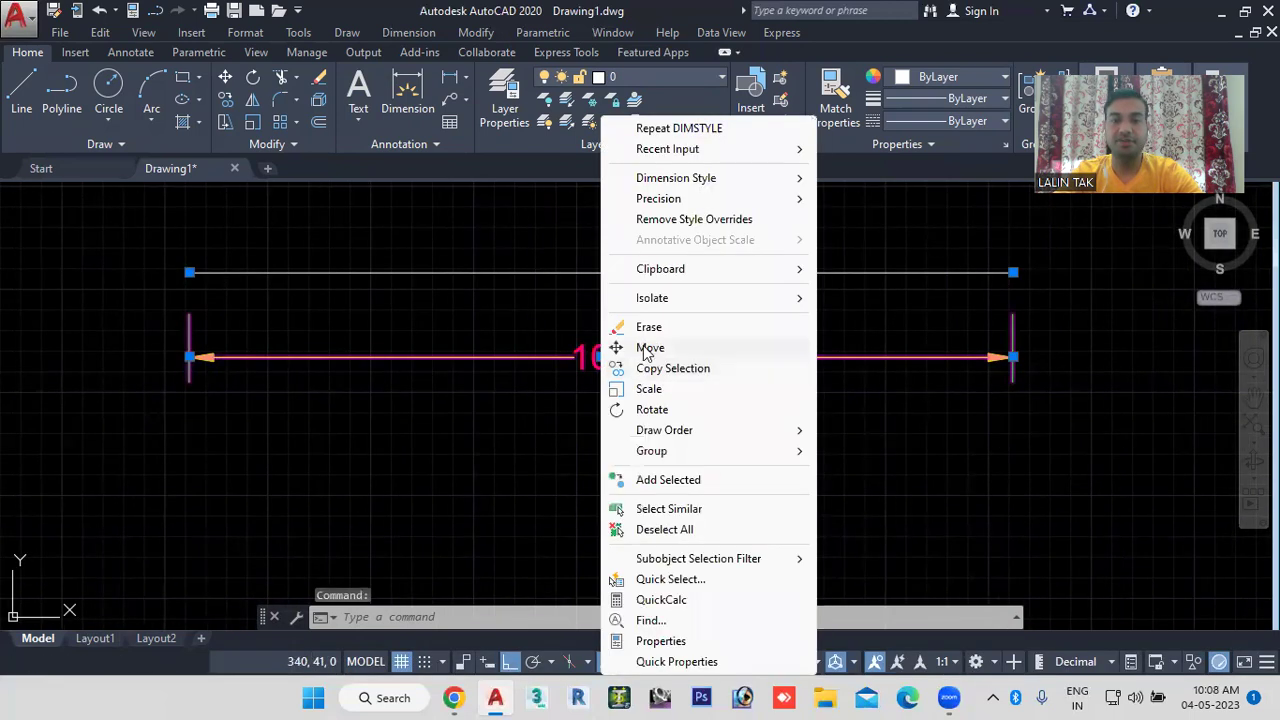
pyautogui.click(650, 348)
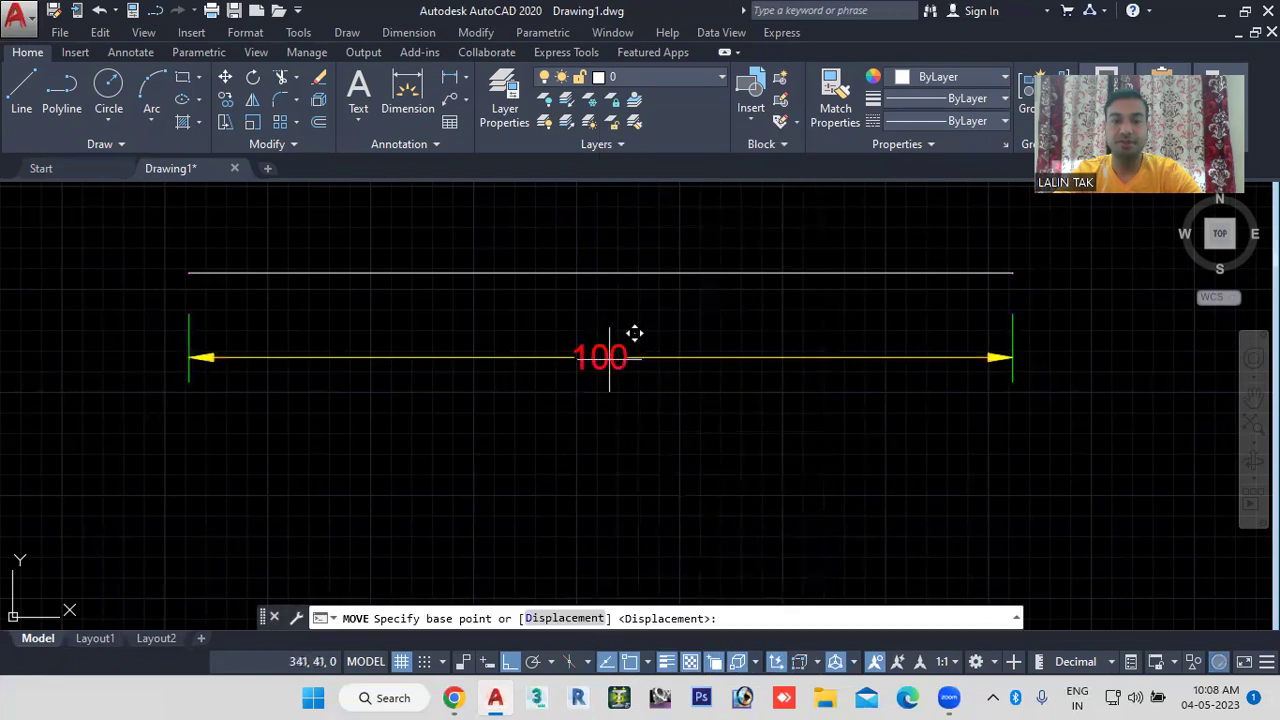
pyautogui.click(609, 357)
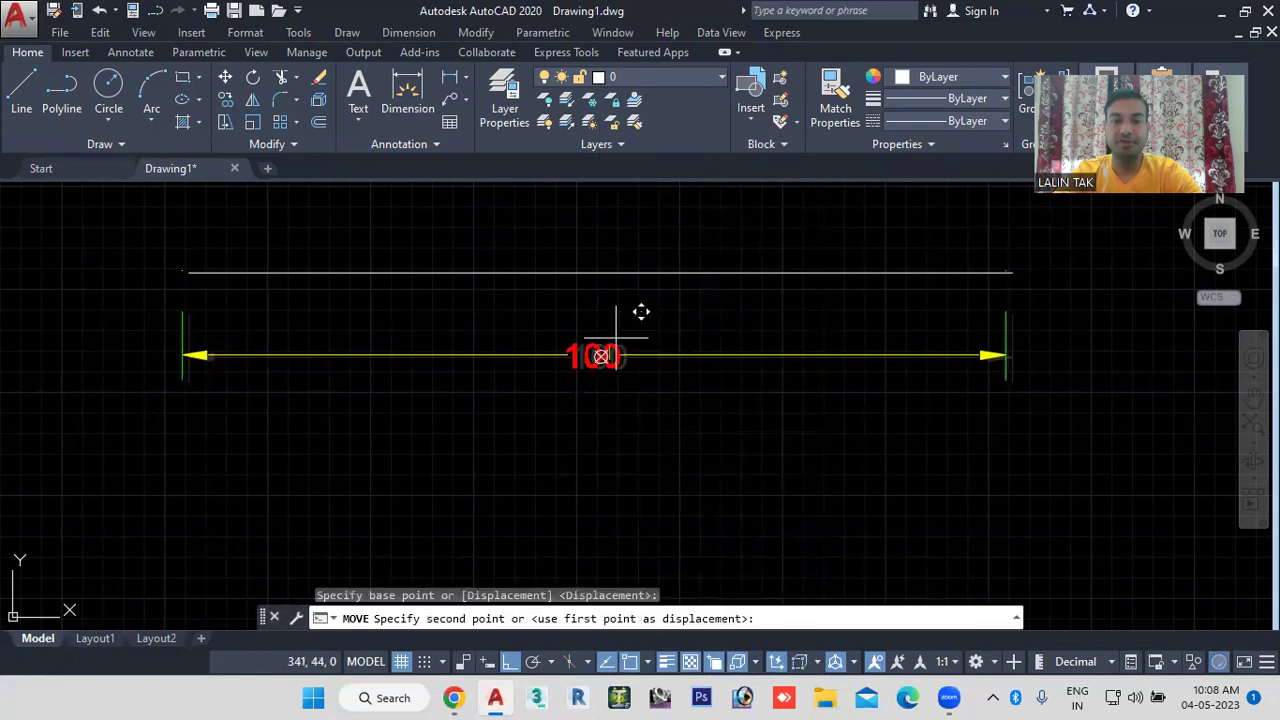
pyautogui.press('Escape')
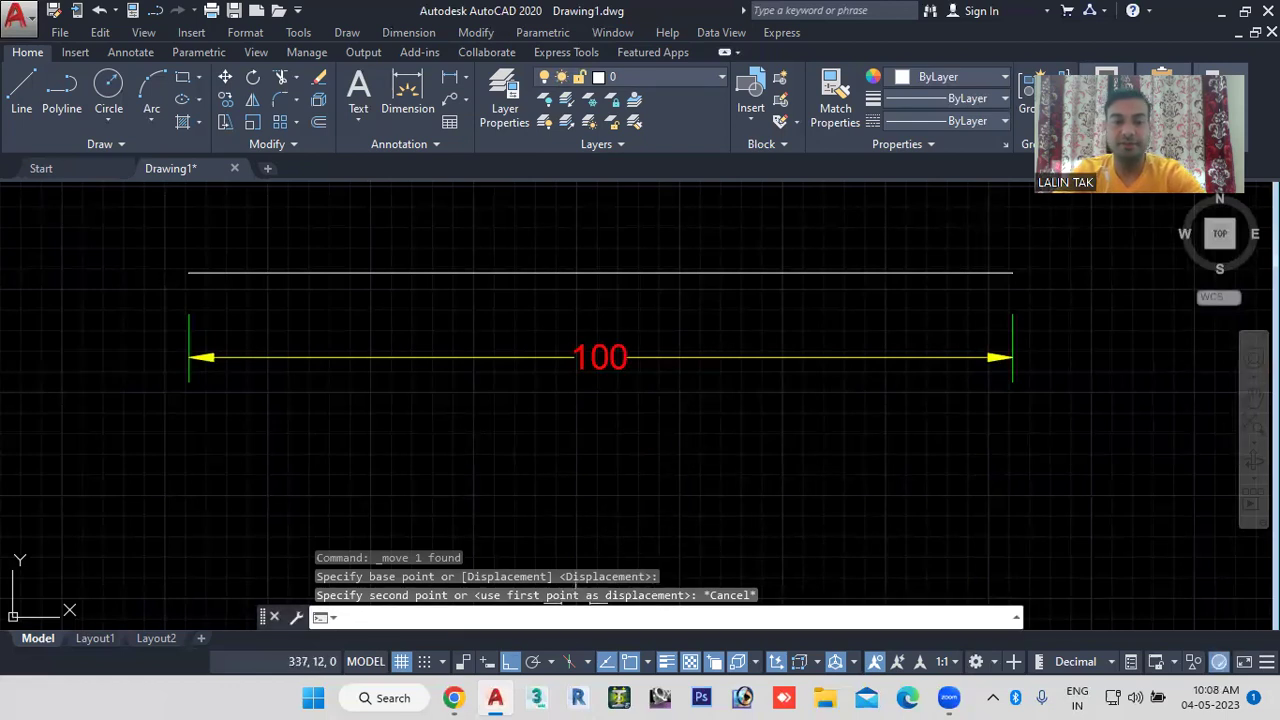
# Step: Erase the linear dimension below the horizontal line, keeping the line itself
pyautogui.click(598, 357)
pyautogui.moveTo(598, 360)
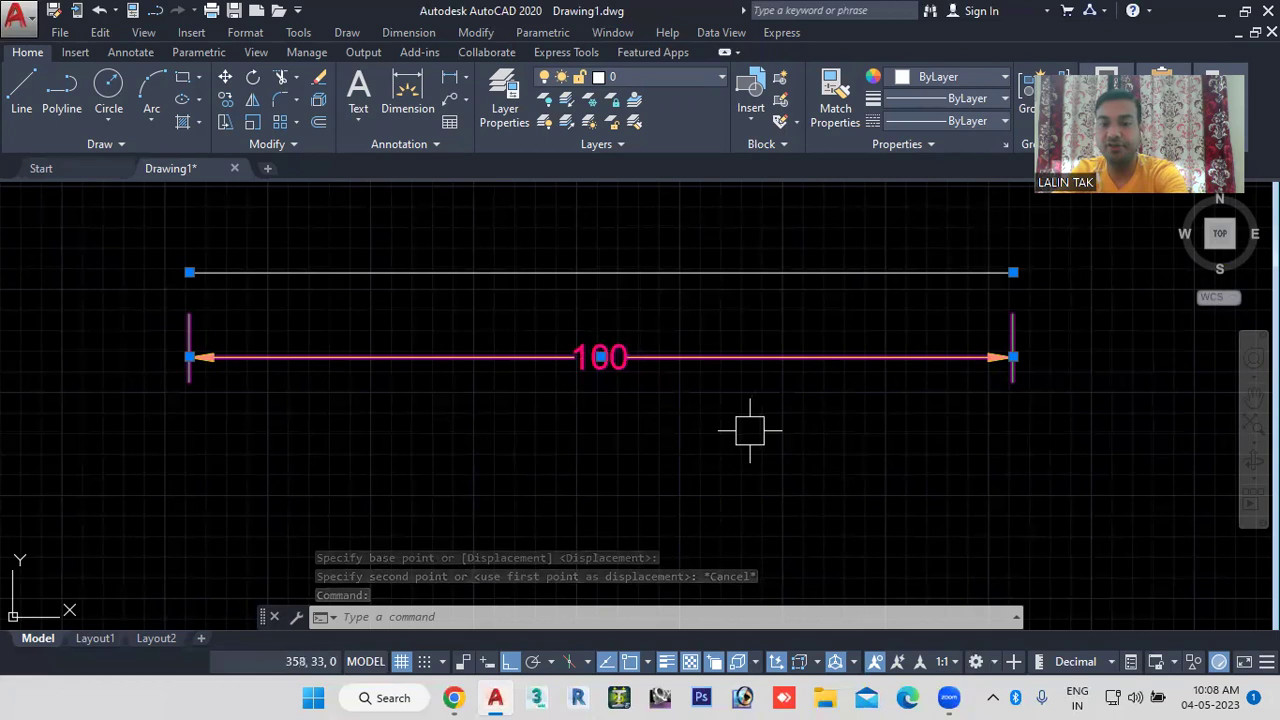
pyautogui.press('Delete')
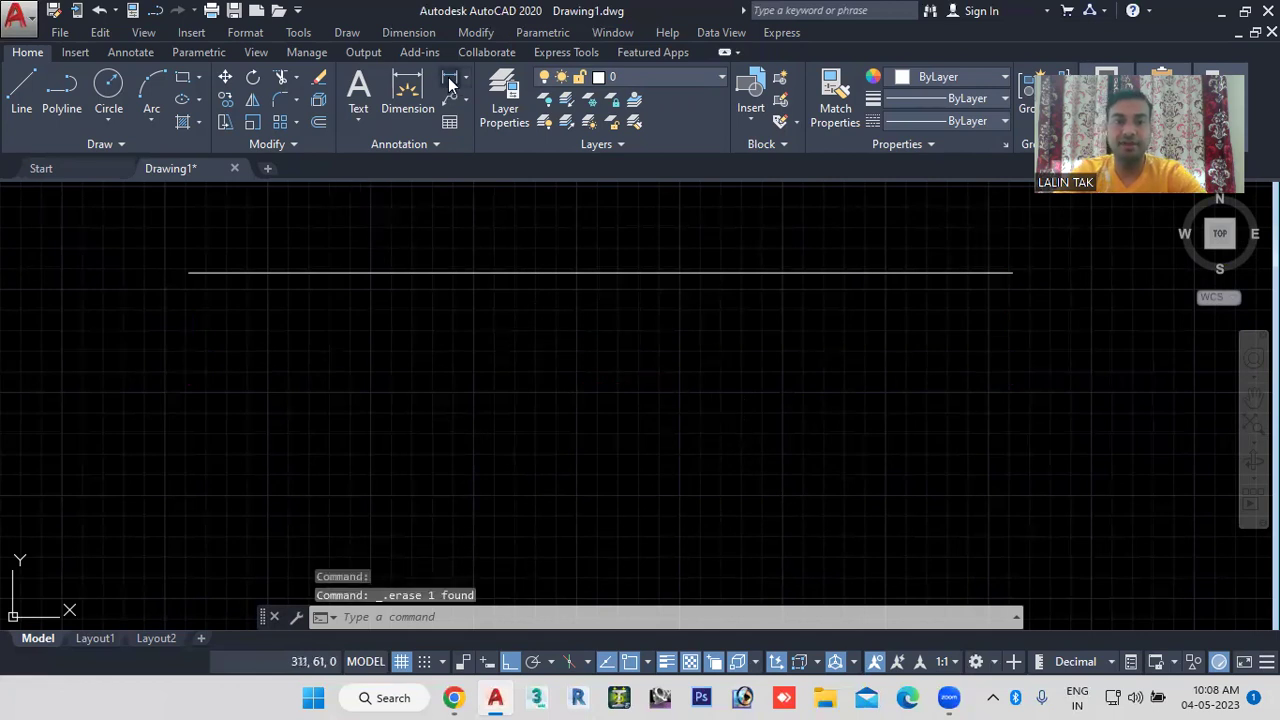
# Step: Add a linear dimension to the horizontal line by selecting the line itself, placing the dimension just below it
pyautogui.write('dli')
pyautogui.press('Return')
pyautogui.press('Return')
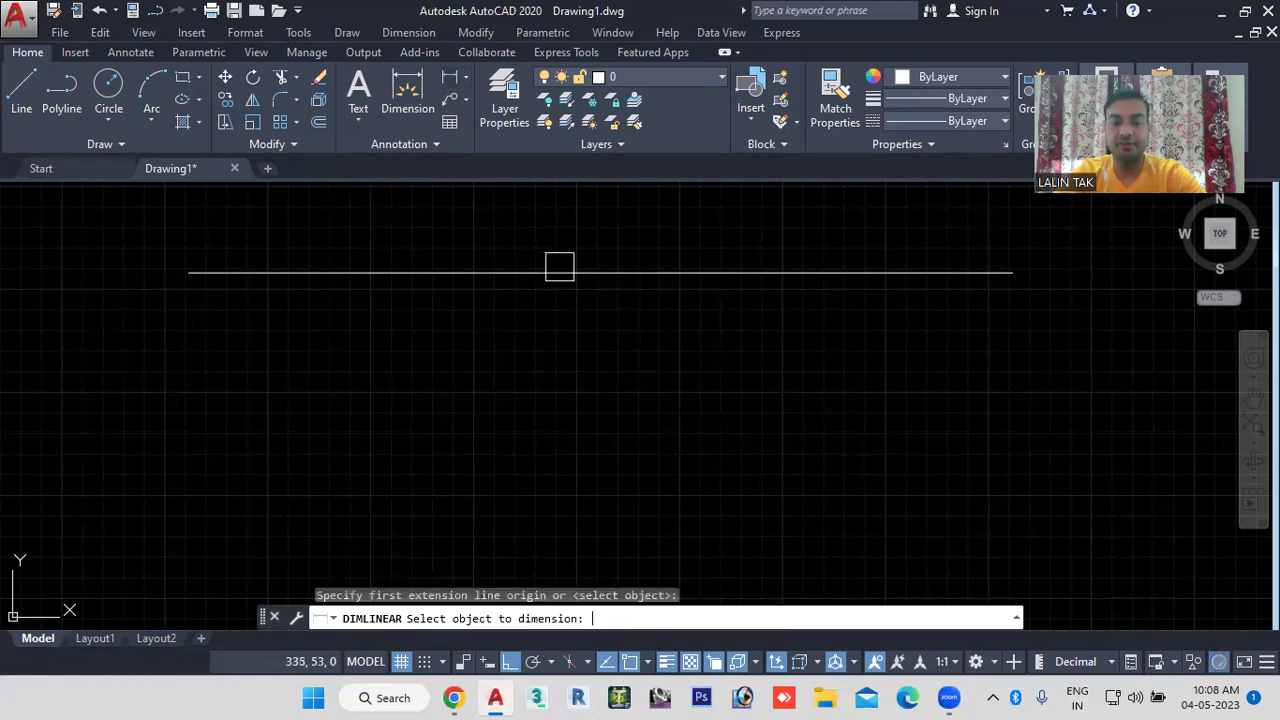
pyautogui.click(588, 271)
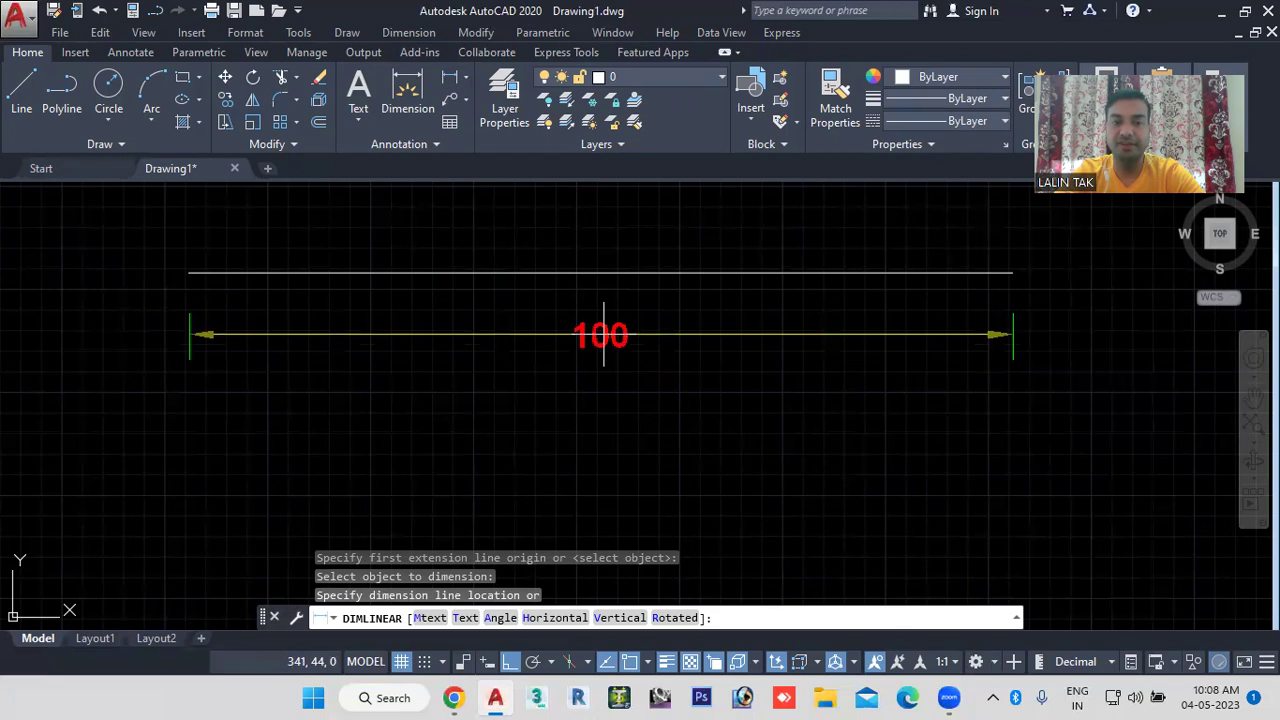
pyautogui.click(604, 335)
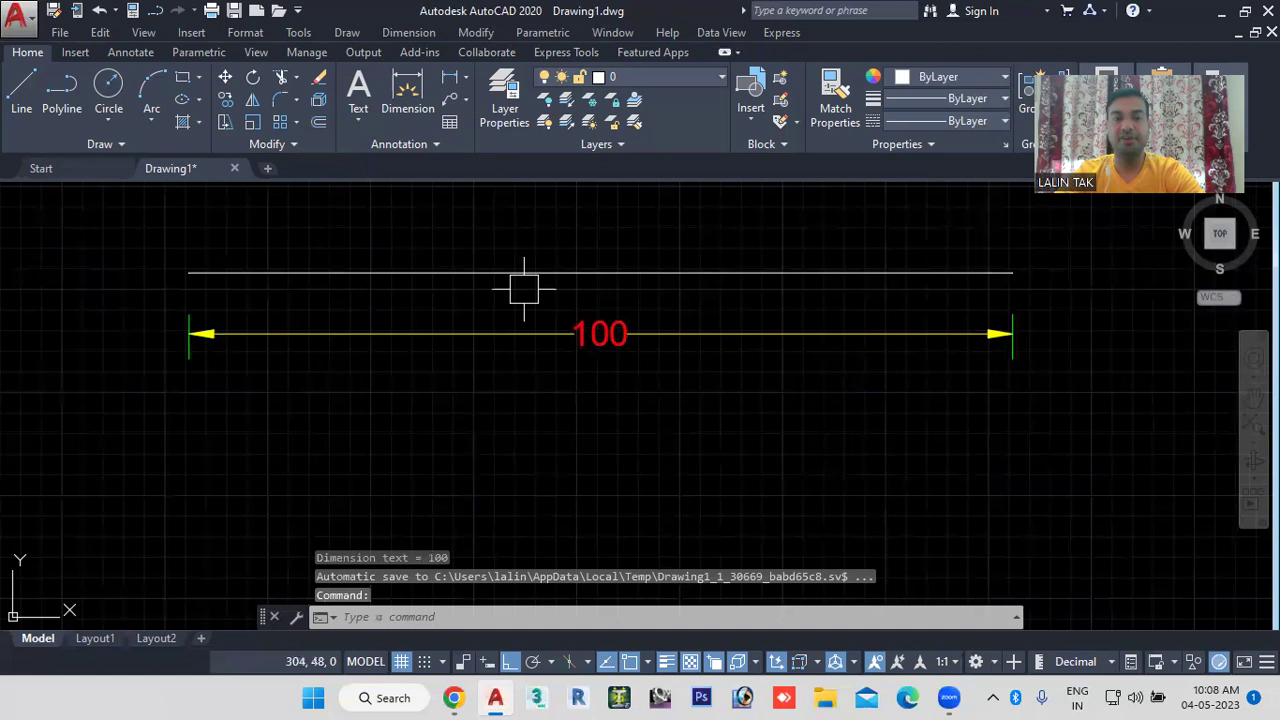
pyautogui.scroll(2, 1014, 292)
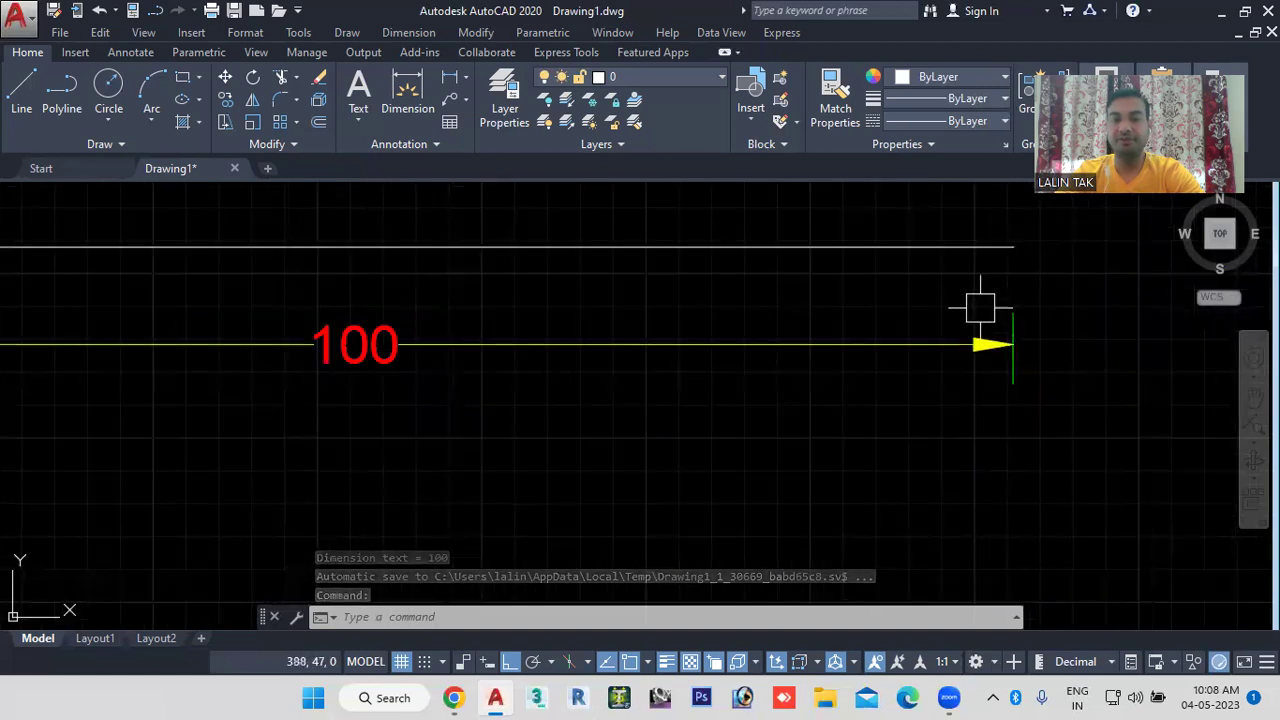
pyautogui.scroll(-2, 980, 318)
# Step: Enable fixed length extension lines with a length of 5 in the Standard style, make it current and close the dimension style settings
pyautogui.write('d')
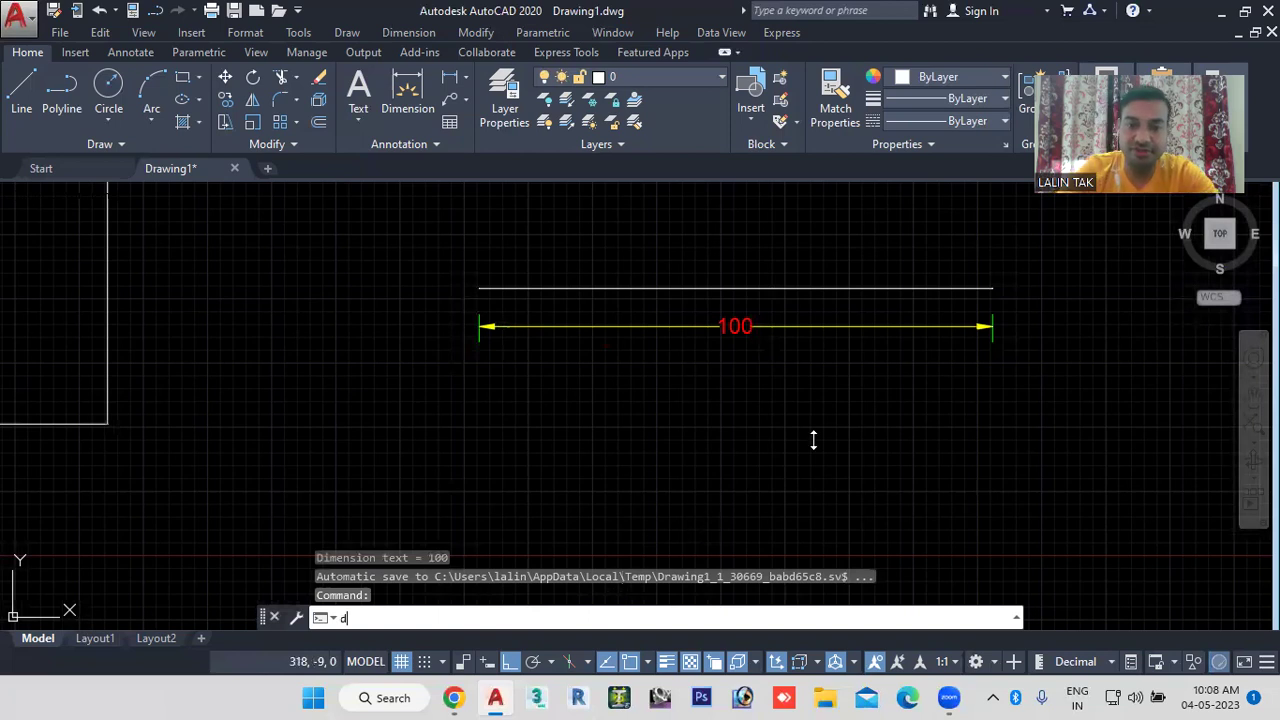
pyautogui.press('Return')
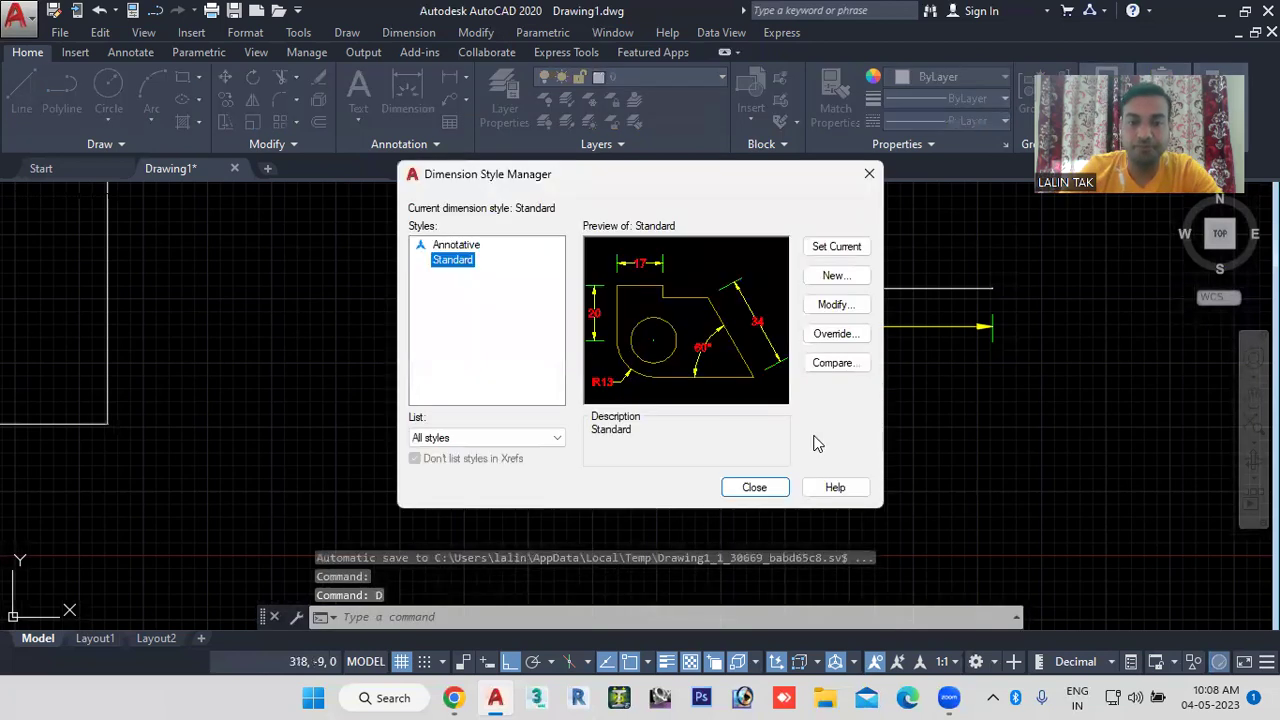
pyautogui.click(836, 305)
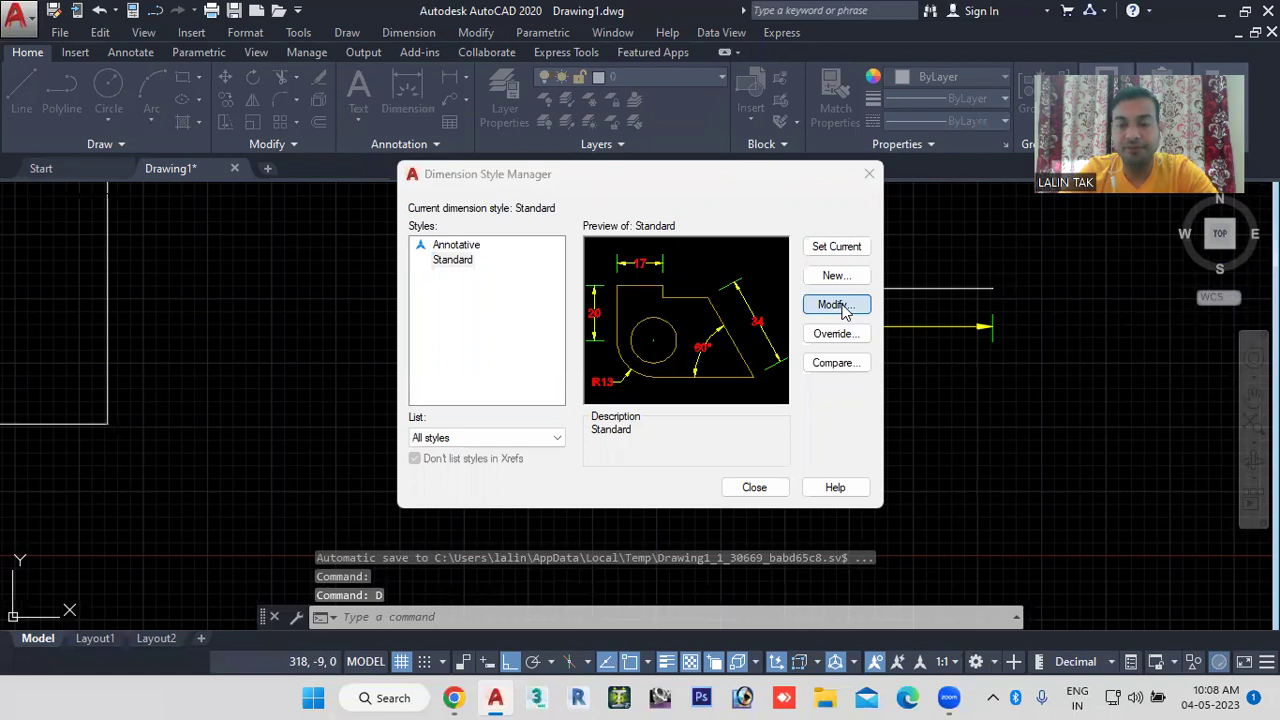
pyautogui.click(841, 307)
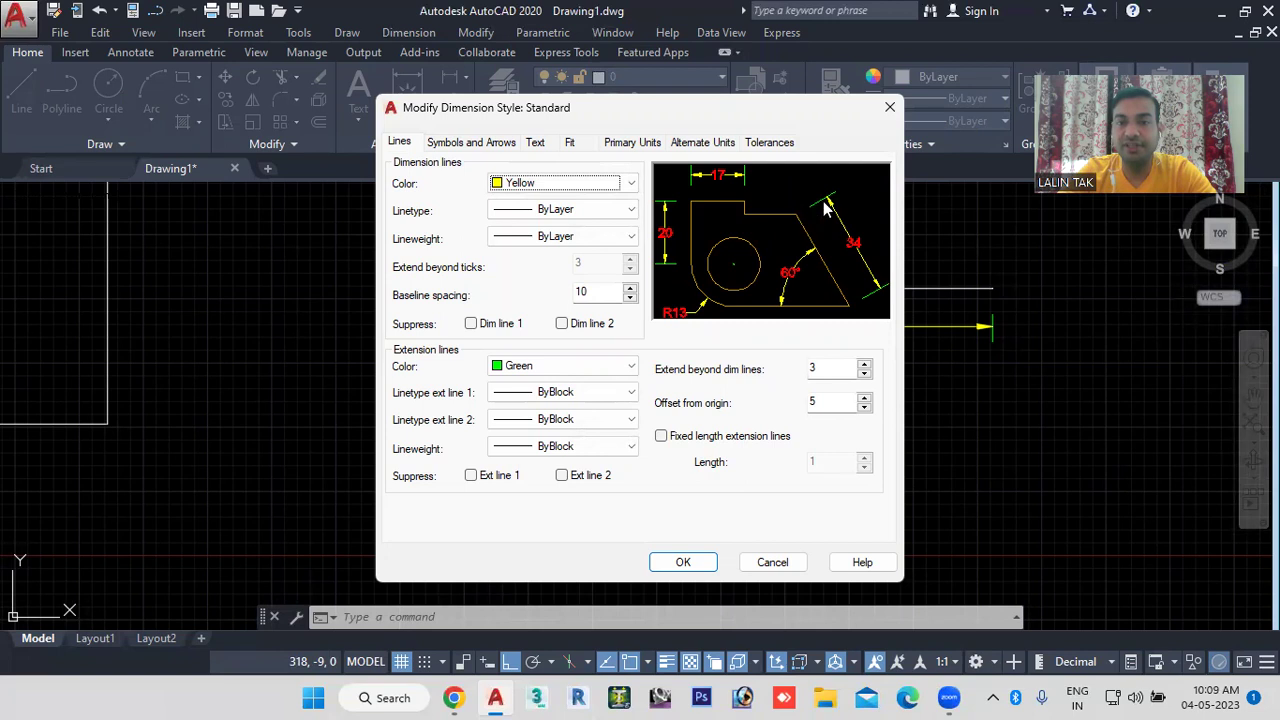
pyautogui.click(663, 438)
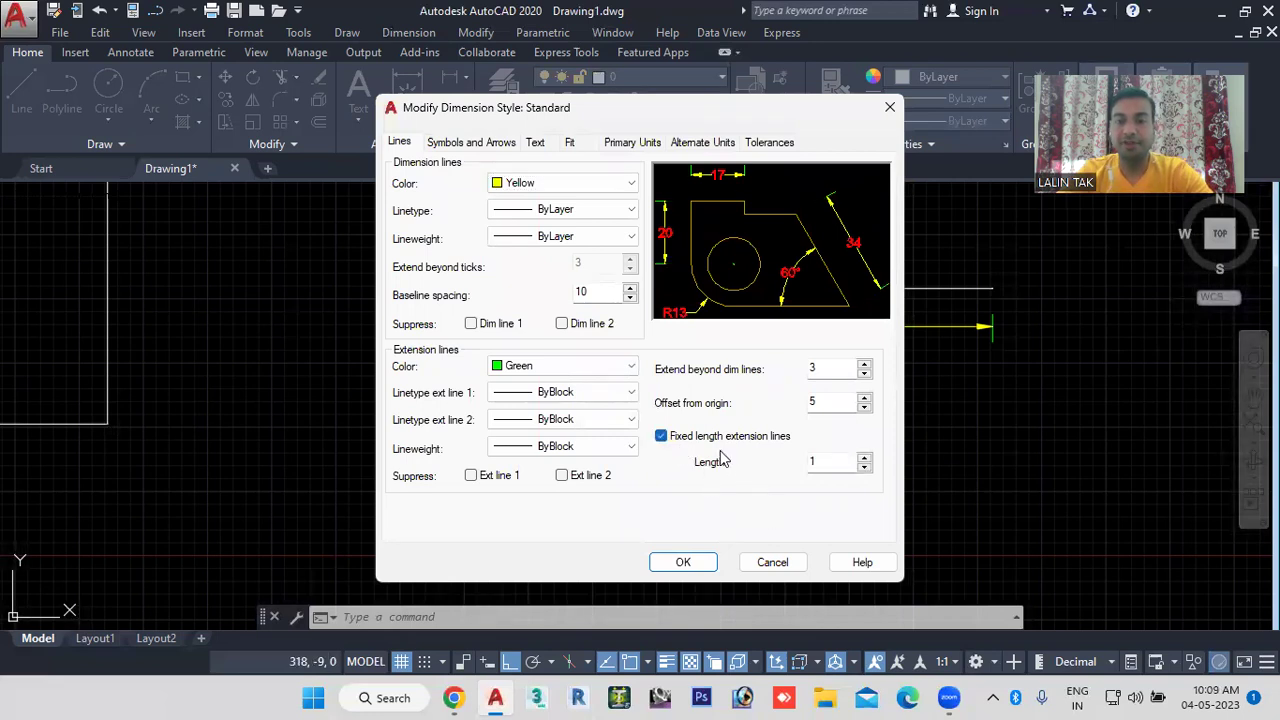
pyautogui.moveTo(827, 467); pyautogui.dragTo(766, 469)
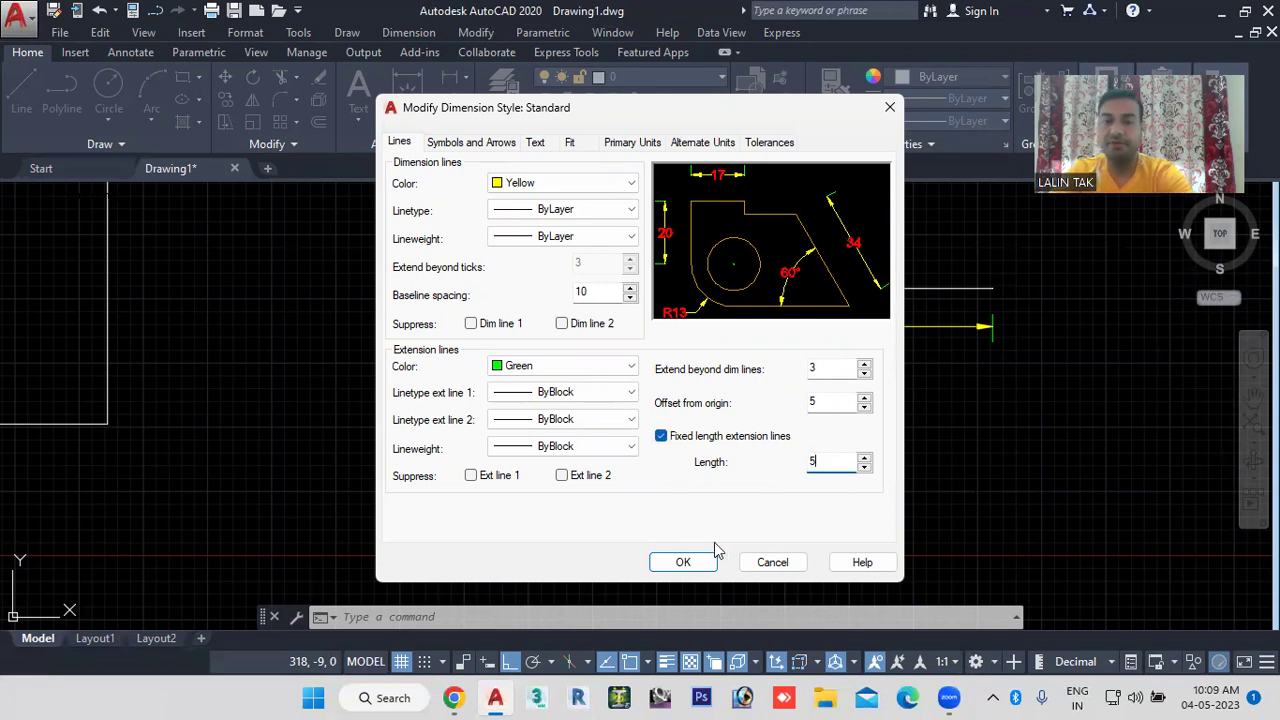
pyautogui.click(683, 562)
pyautogui.click(832, 250)
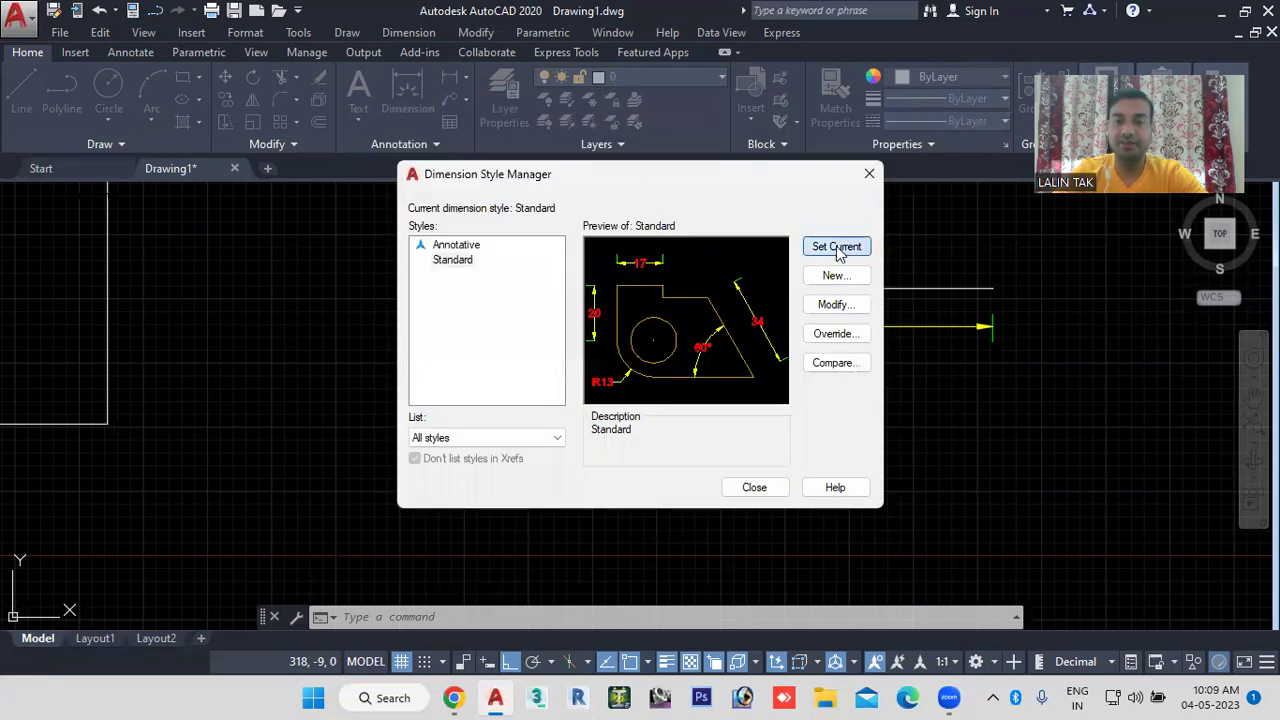
pyautogui.click(754, 487)
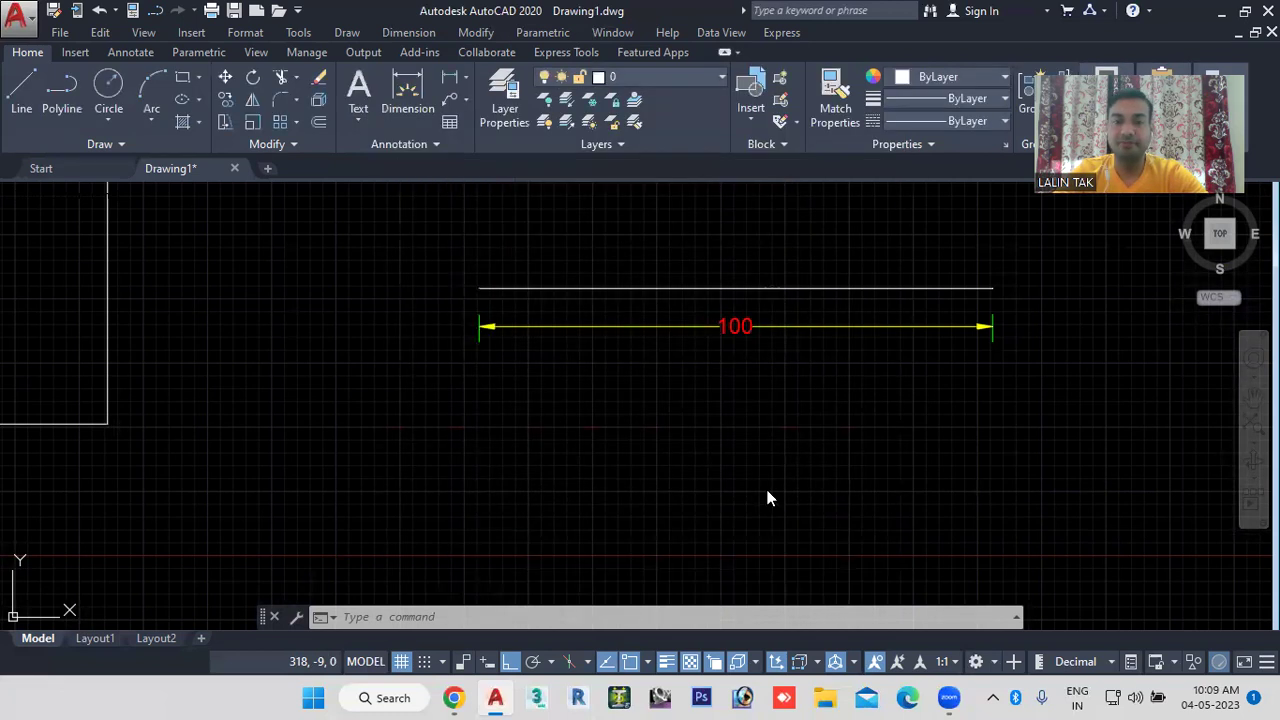
# Step: Examine the extension line and arrowhead at the left end of the horizontal line's dimension
pyautogui.scroll(5, 486, 330)
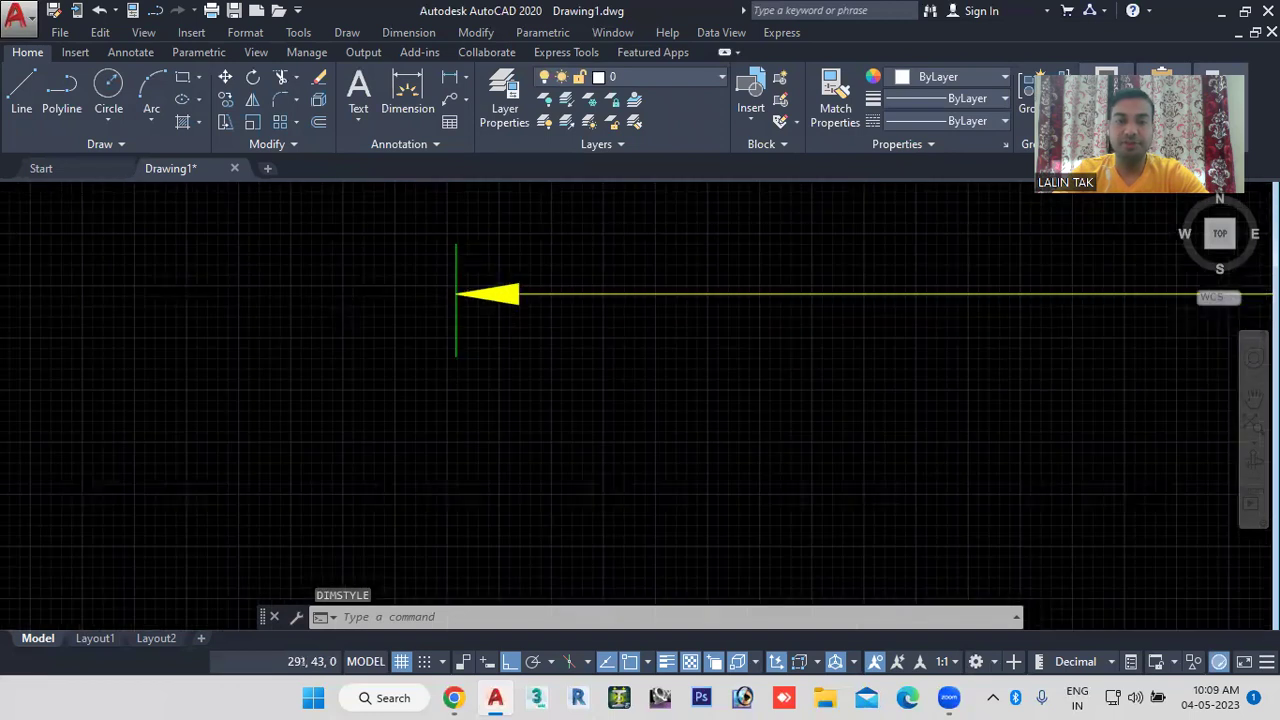
pyautogui.scroll(2, 464, 320)
pyautogui.scroll(-2, 490, 311)
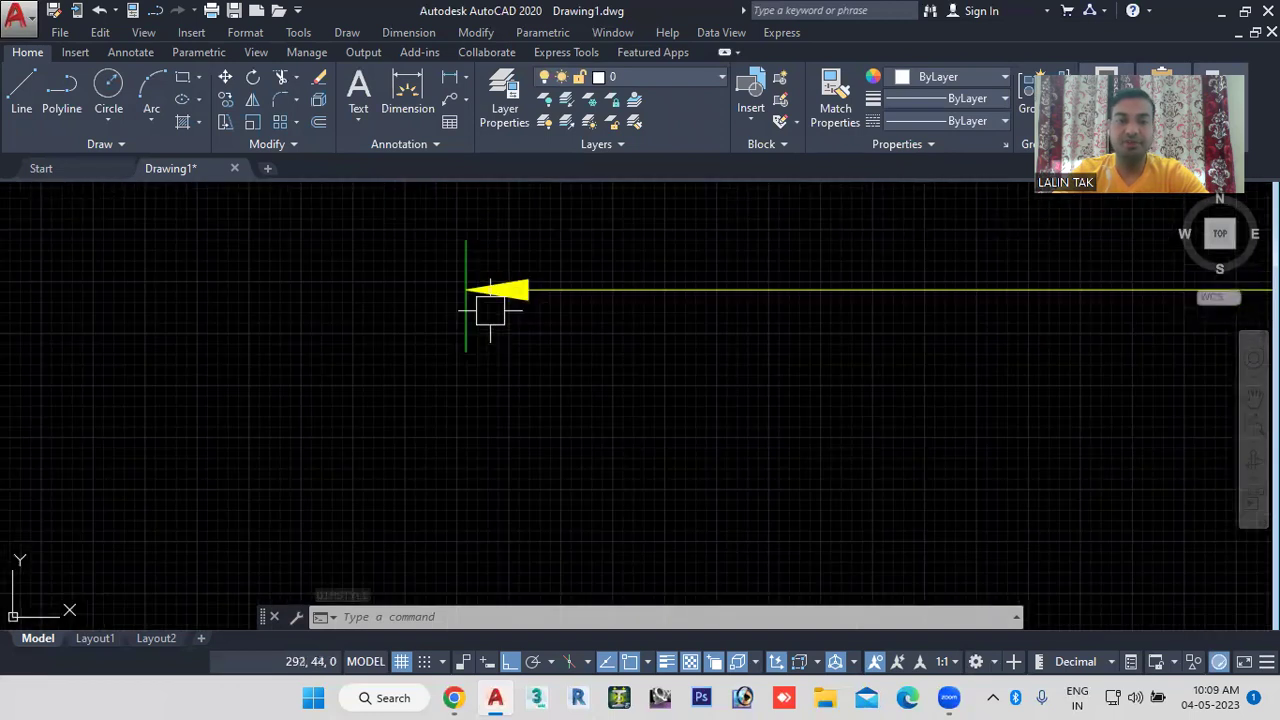
pyautogui.scroll(2, 480, 290)
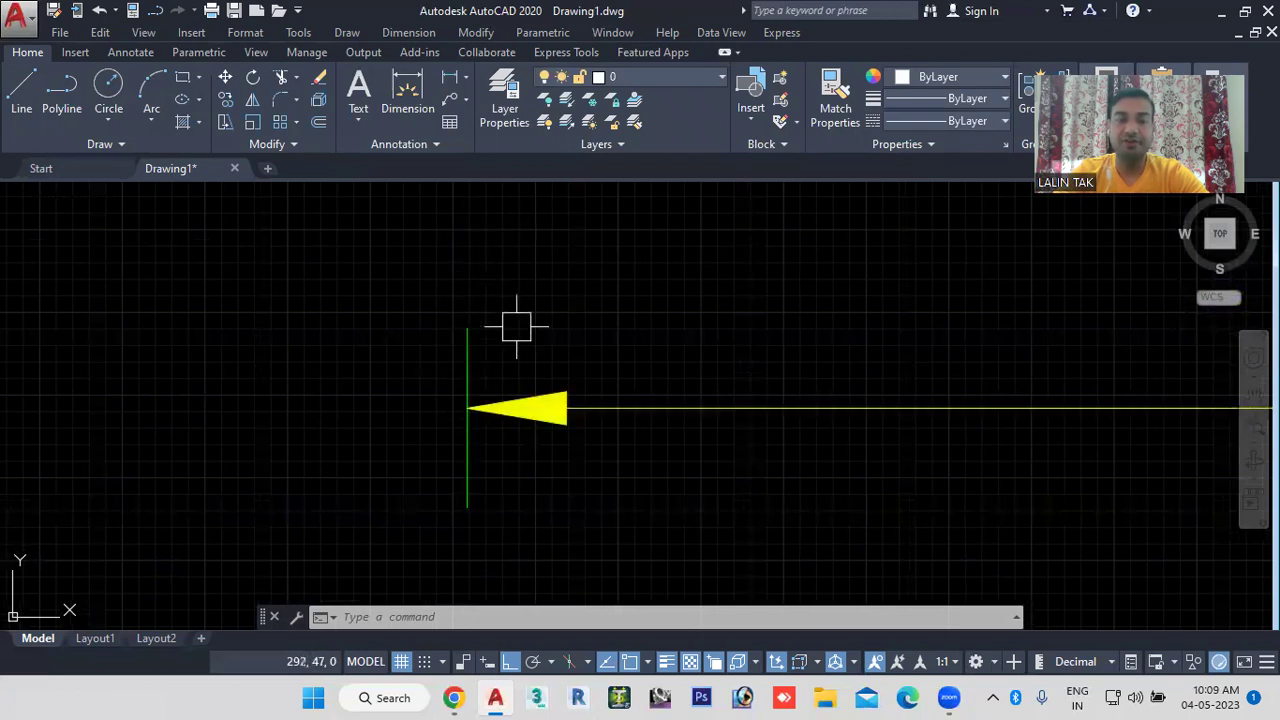
pyautogui.scroll(-2, 514, 330)
pyautogui.scroll(-1, 516, 337)
# Step: Review the Standard style's extension line settings without changing them, and compare them with the dimension's left extension line
pyautogui.write('d')
pyautogui.press('Return')
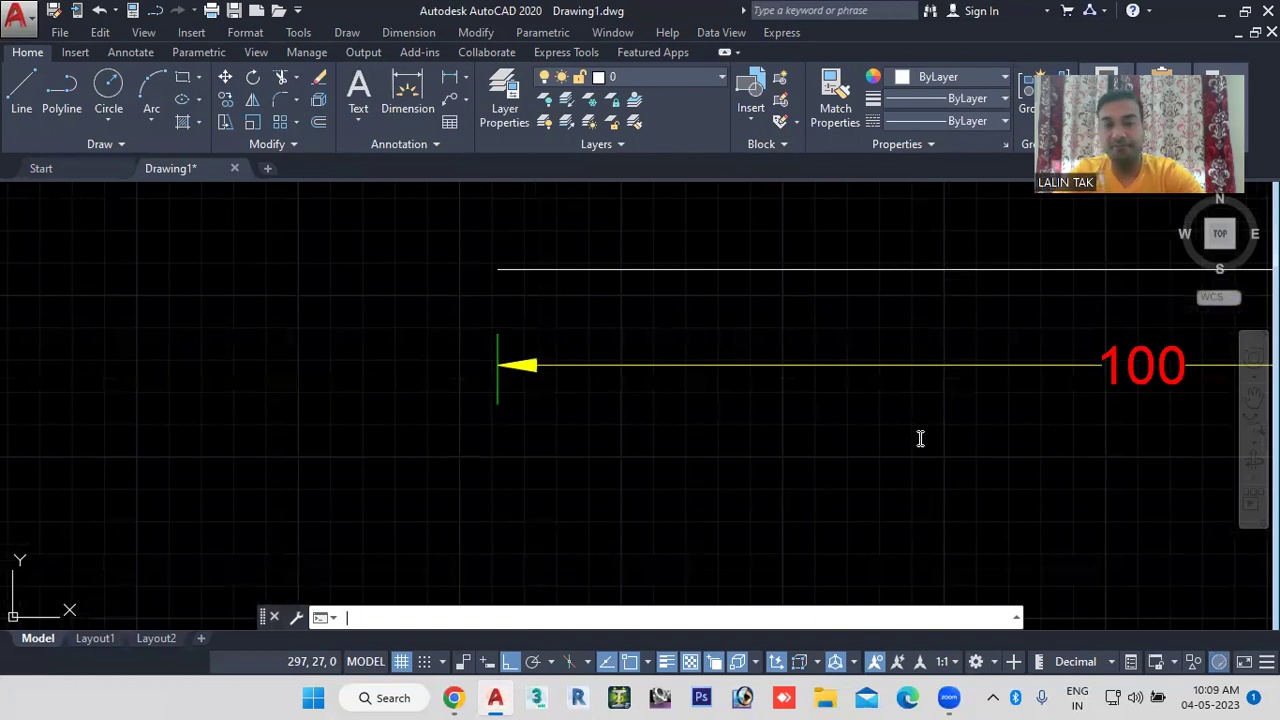
pyautogui.click(834, 306)
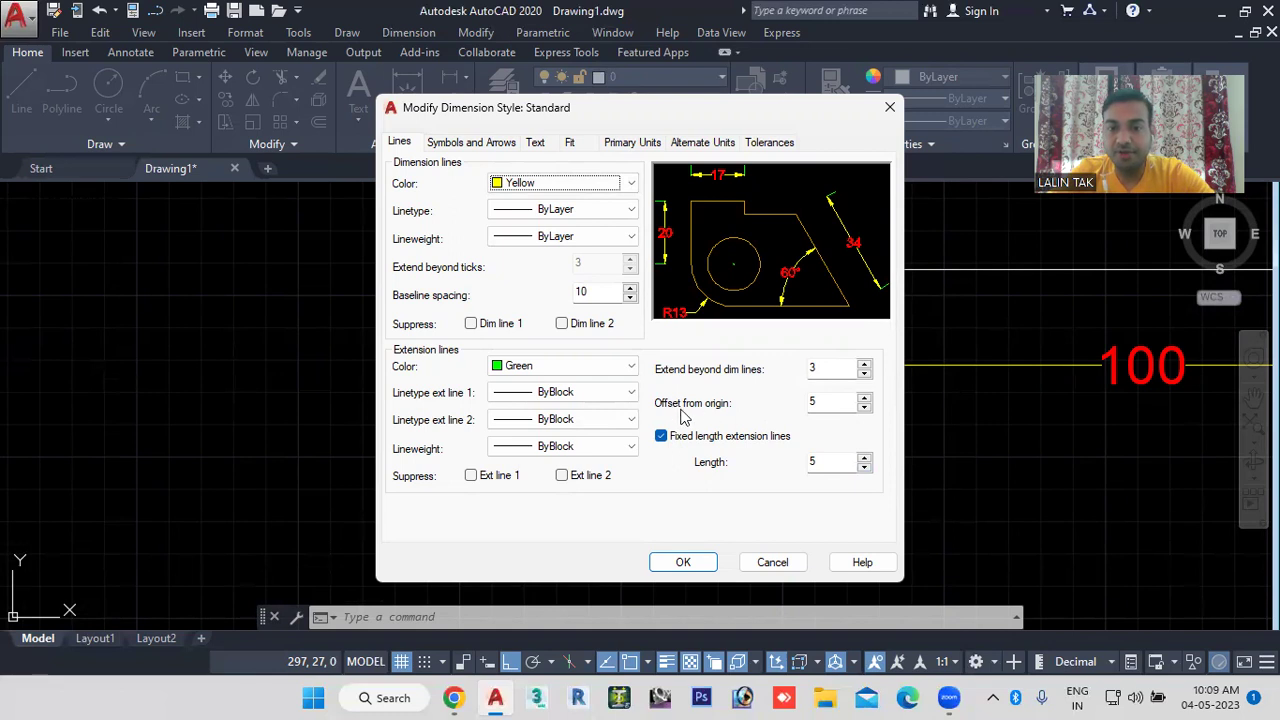
pyautogui.moveTo(667, 113); pyautogui.dragTo(377, 122)
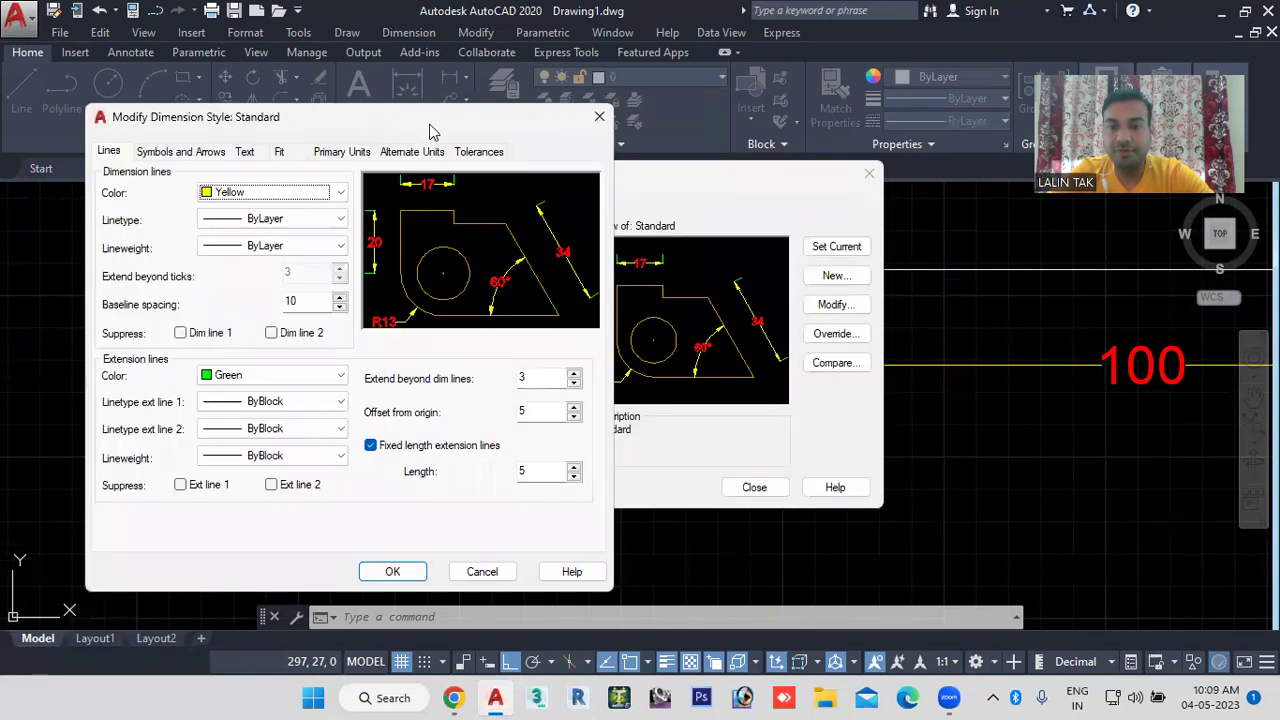
pyautogui.click(599, 116)
pyautogui.moveTo(710, 180); pyautogui.dragTo(386, 161)
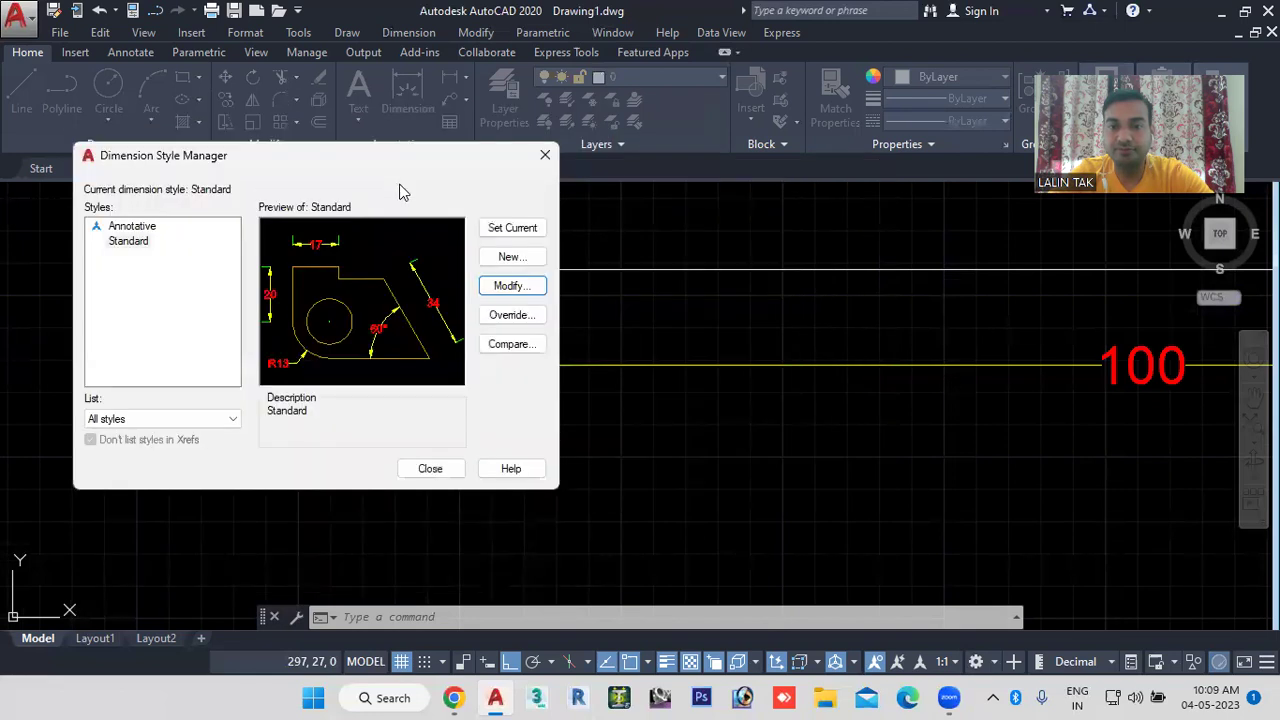
pyautogui.click(543, 155)
pyautogui.scroll(-3, 548, 365)
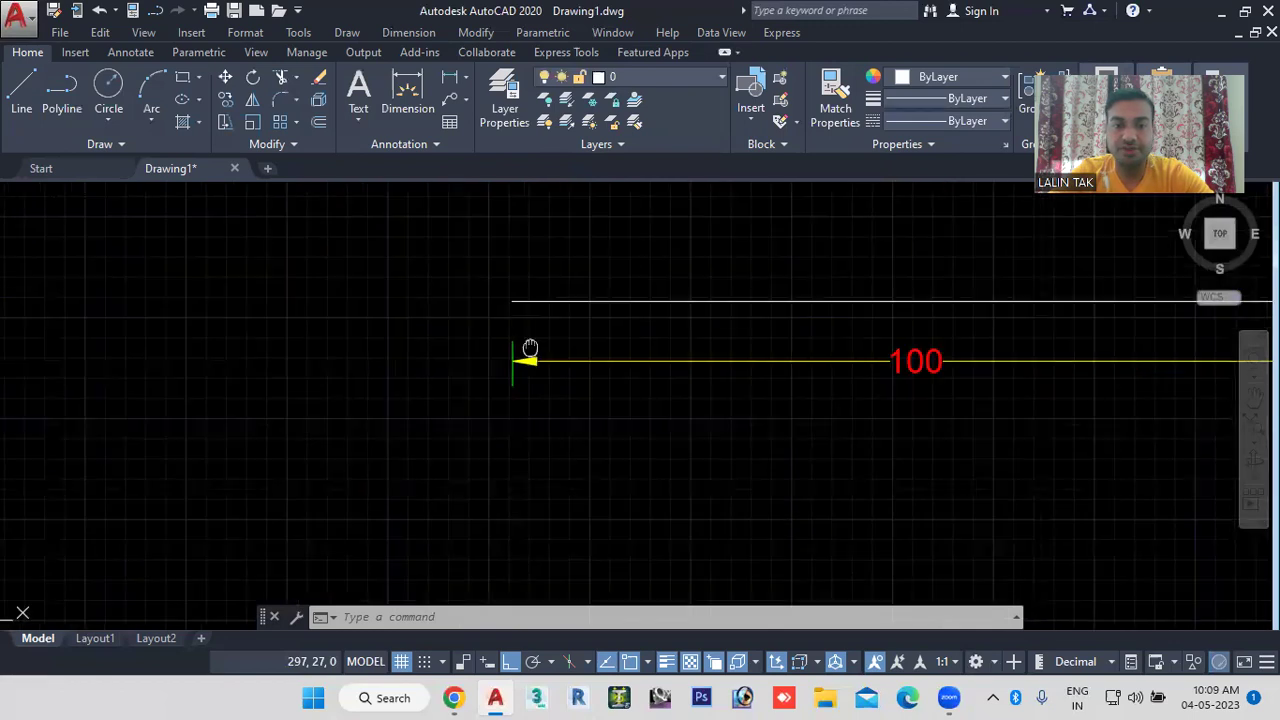
pyautogui.moveTo(587, 367)
pyautogui.mouseDown(button='middle')
pyautogui.moveTo(673, 373)
pyautogui.moveTo(387, 370)
pyautogui.mouseUp(button='middle')
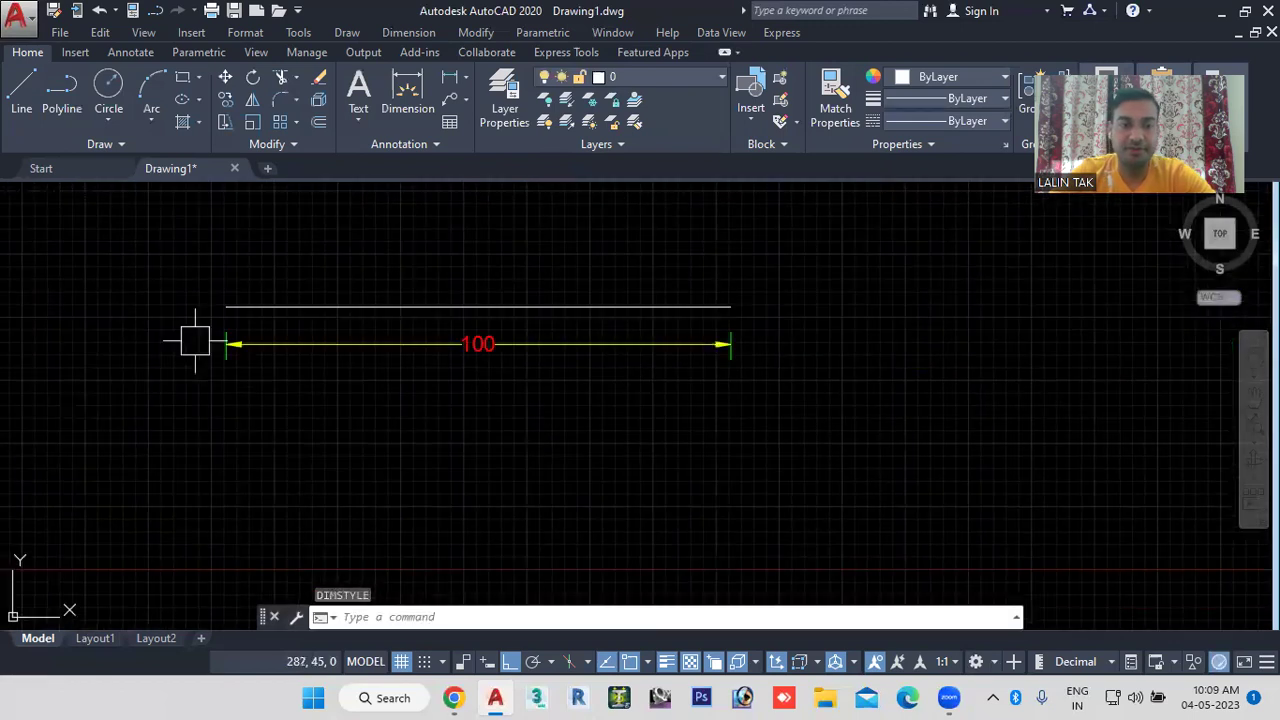
pyautogui.scroll(6, 256, 334)
pyautogui.scroll(-6, 256, 334)
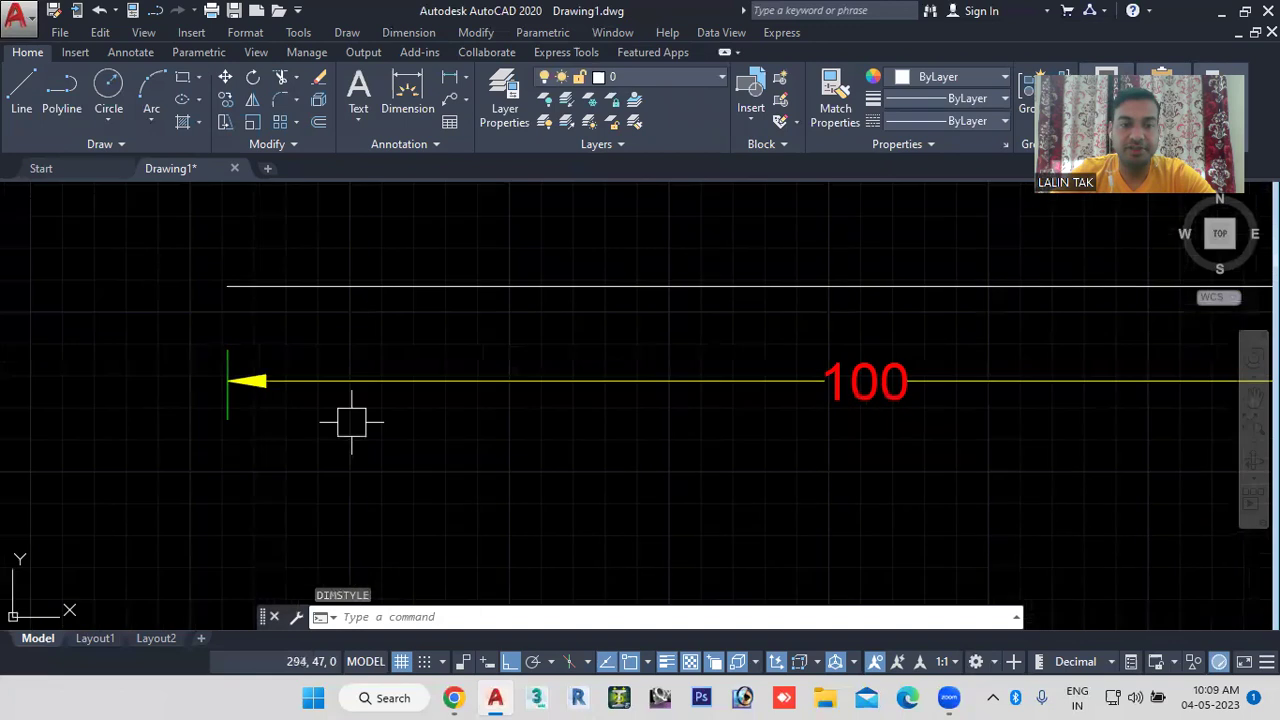
# Step: Set the Standard style's extension line offset from origin to 0 and close the dimension style settings
pyautogui.click(440, 619)
pyautogui.write('d')
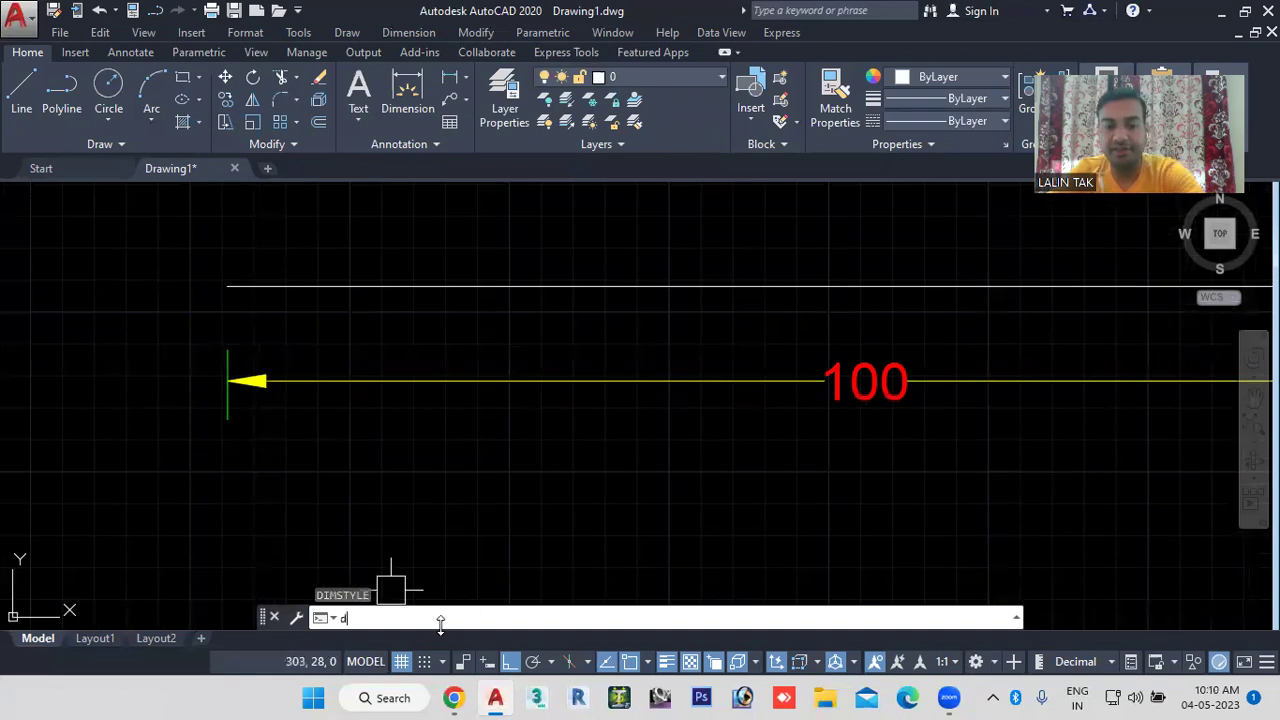
pyautogui.press('Return')
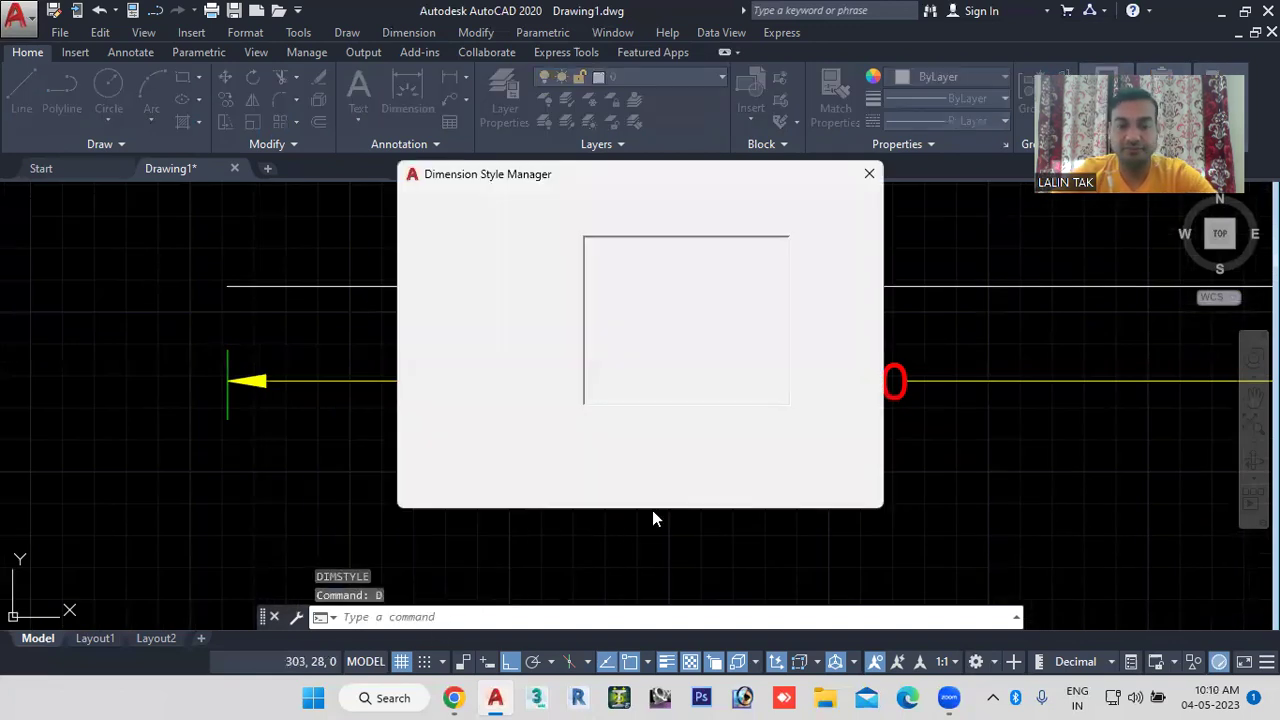
pyautogui.moveTo(720, 171); pyautogui.dragTo(924, 134)
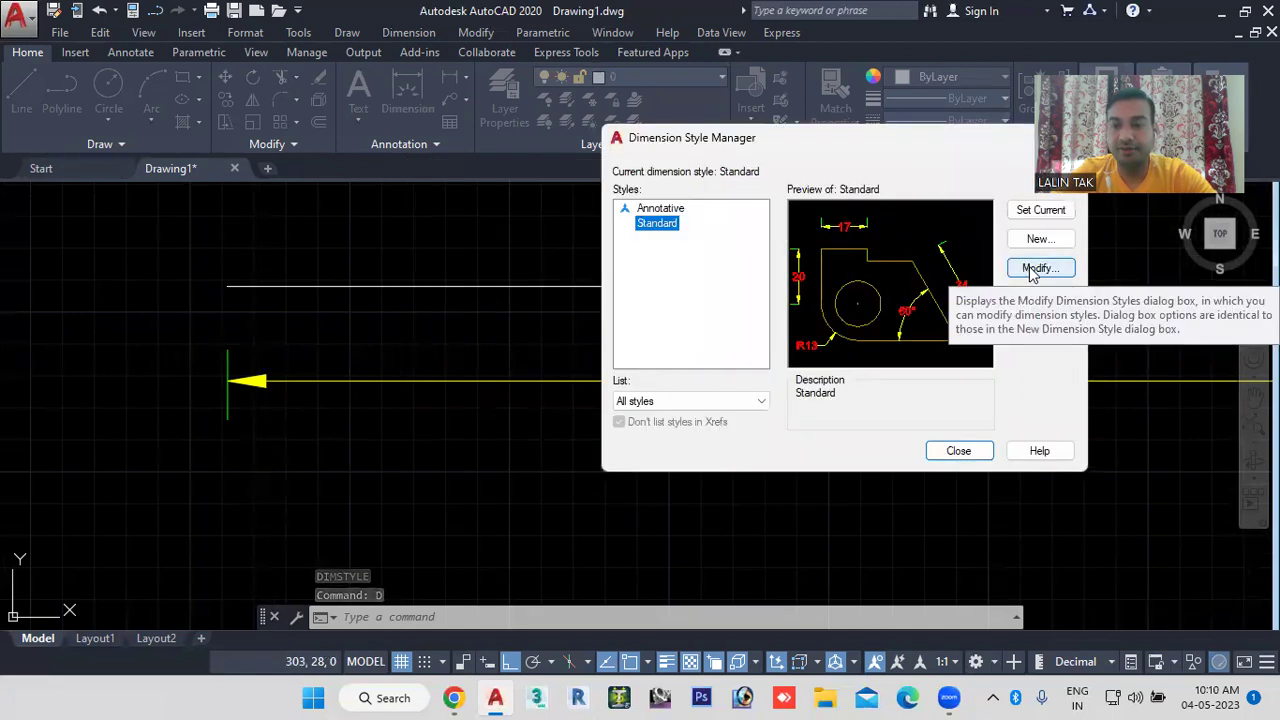
pyautogui.click(1034, 270)
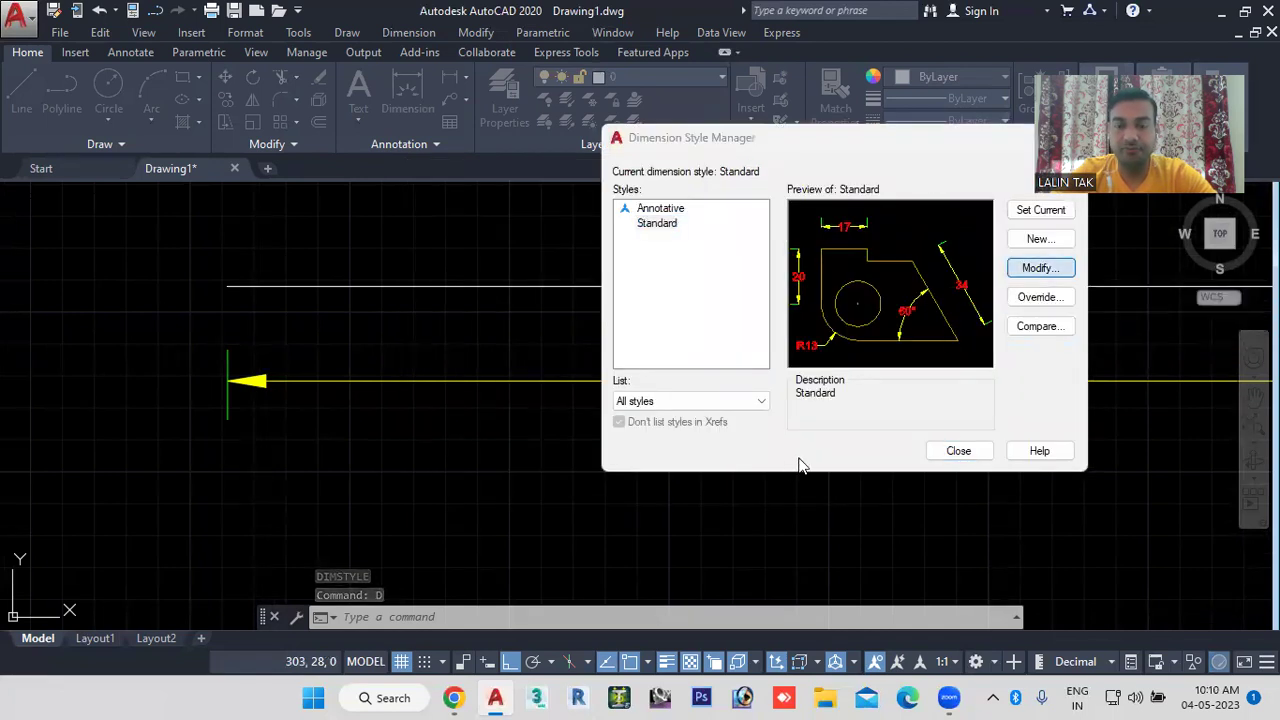
pyautogui.click(1040, 268)
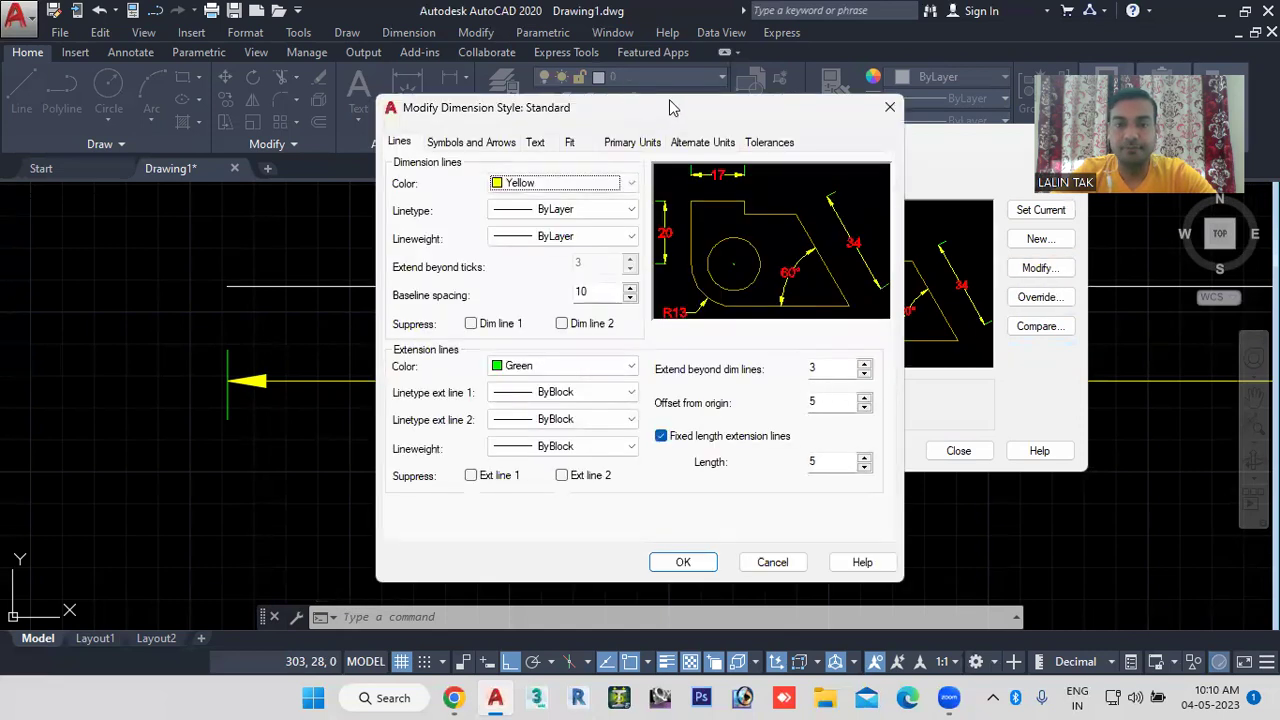
pyautogui.moveTo(670, 107); pyautogui.dragTo(785, 73)
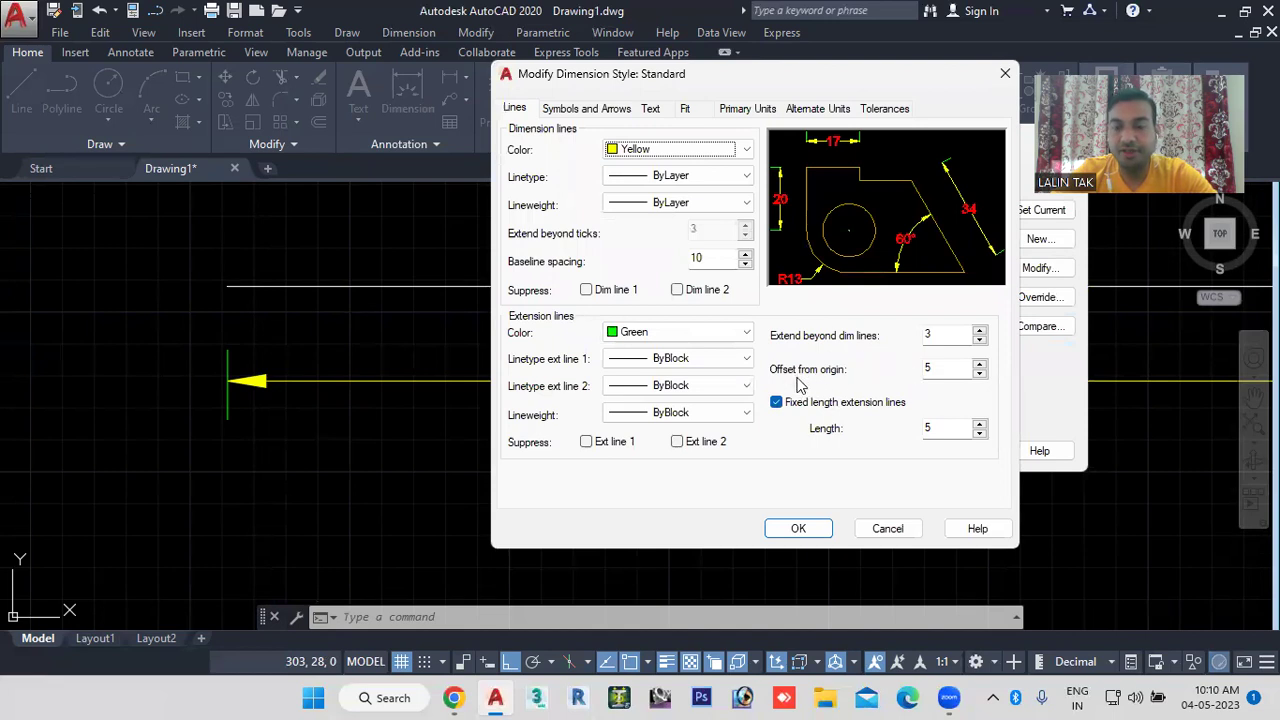
pyautogui.click(930, 367)
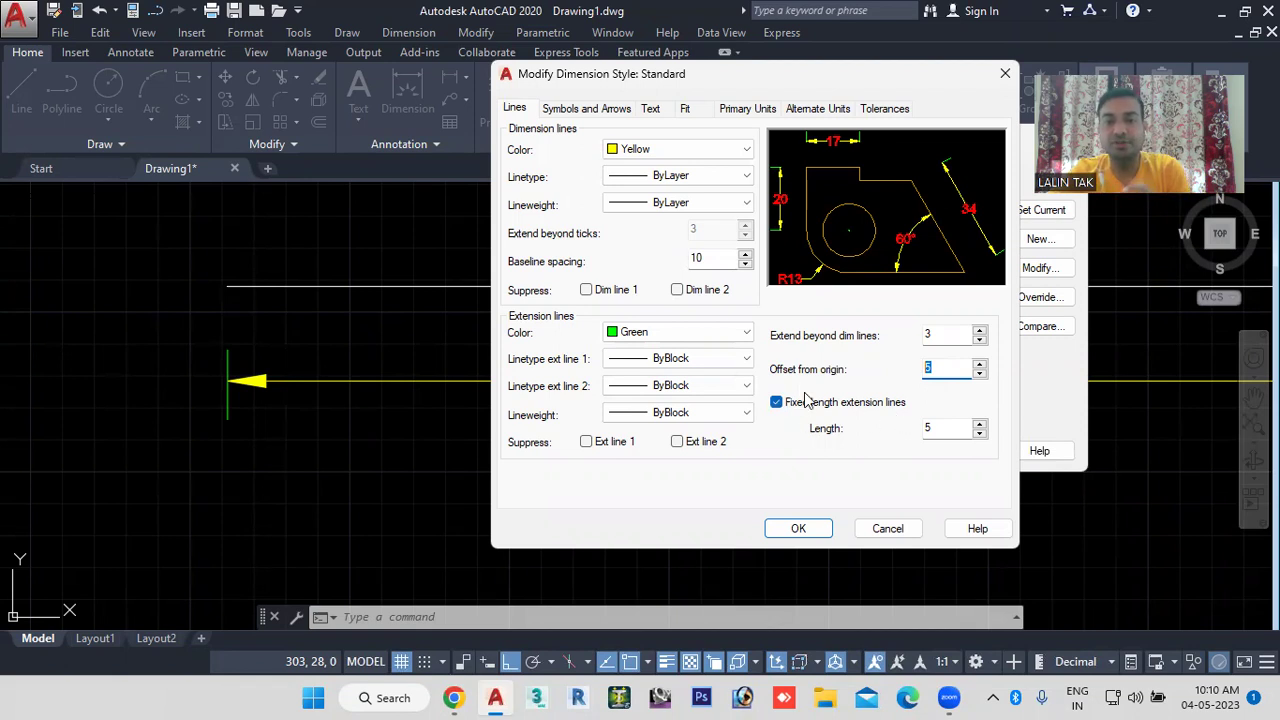
pyautogui.write('0')
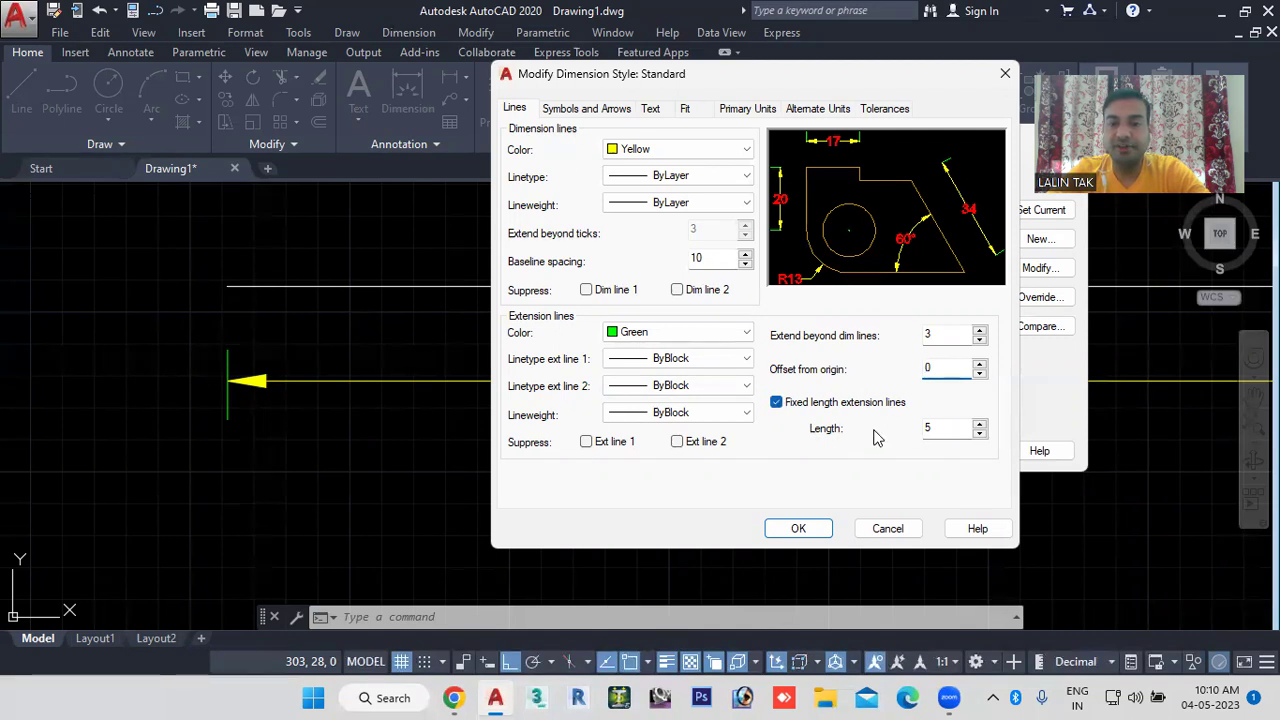
pyautogui.click(798, 529)
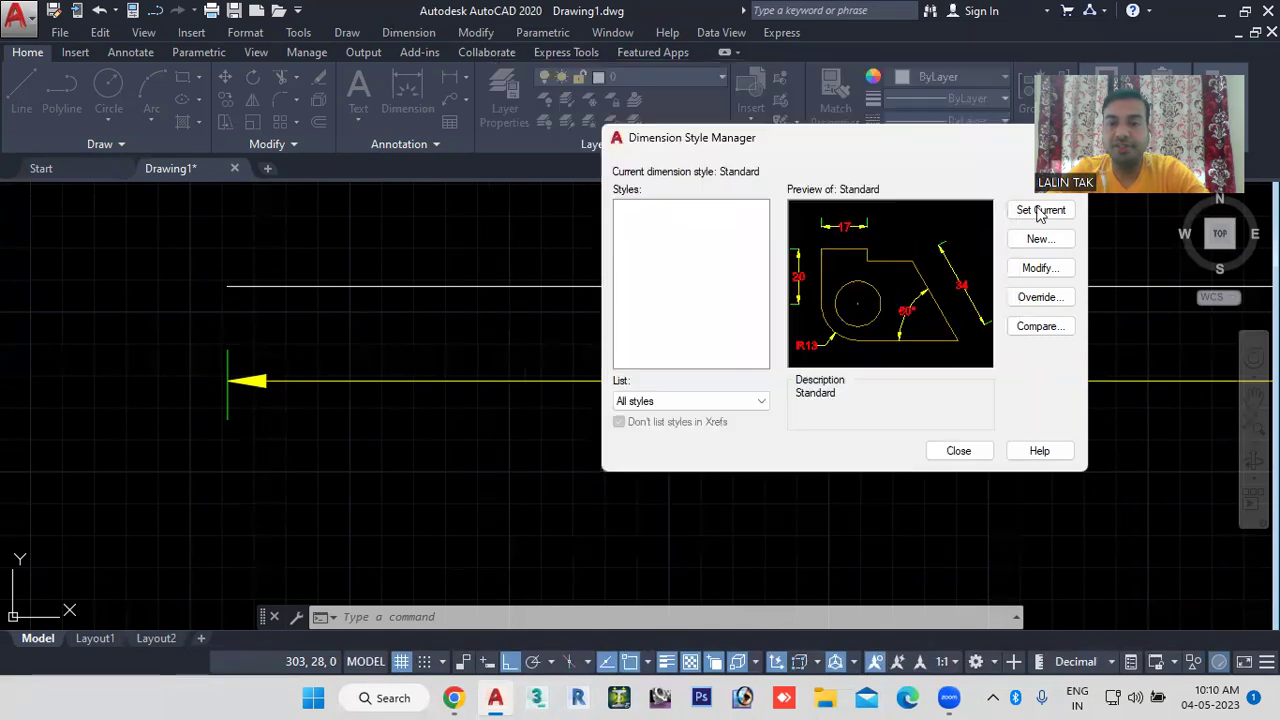
pyautogui.click(958, 451)
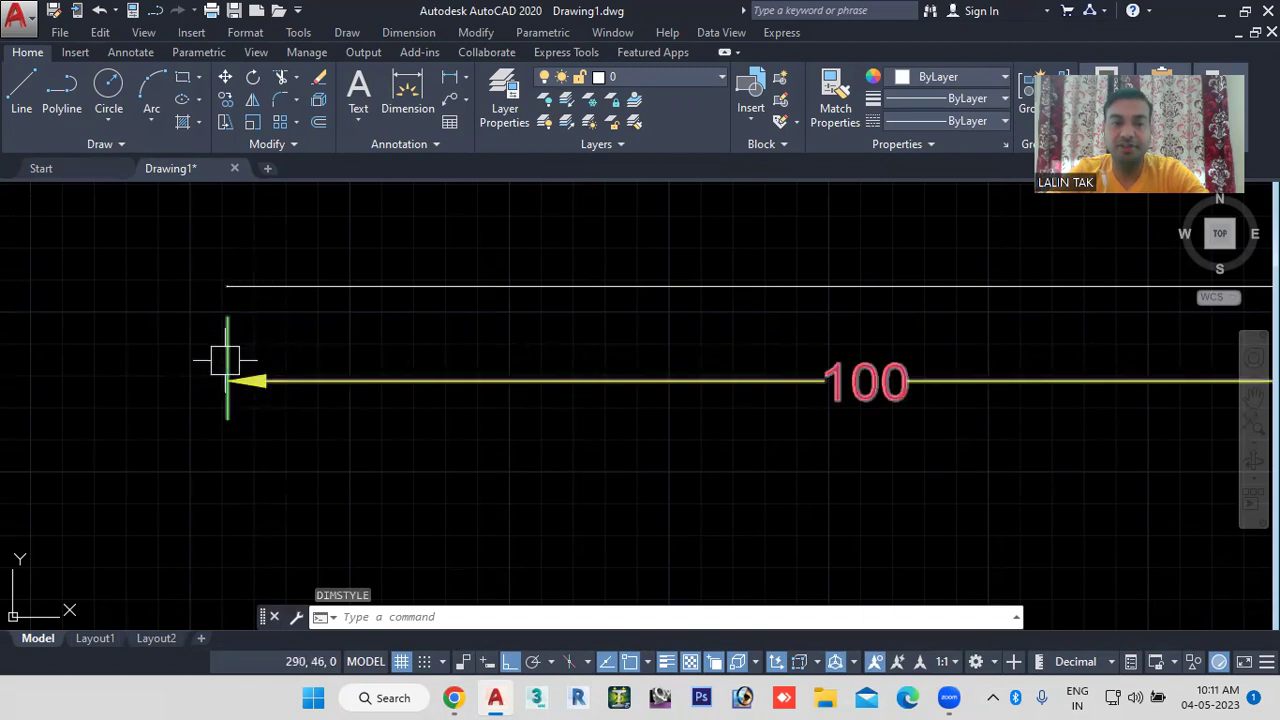
# Step: Set the Standard style's fixed extension line length to 3 and close the dimension style settings
pyautogui.click(406, 614)
pyautogui.write('d')
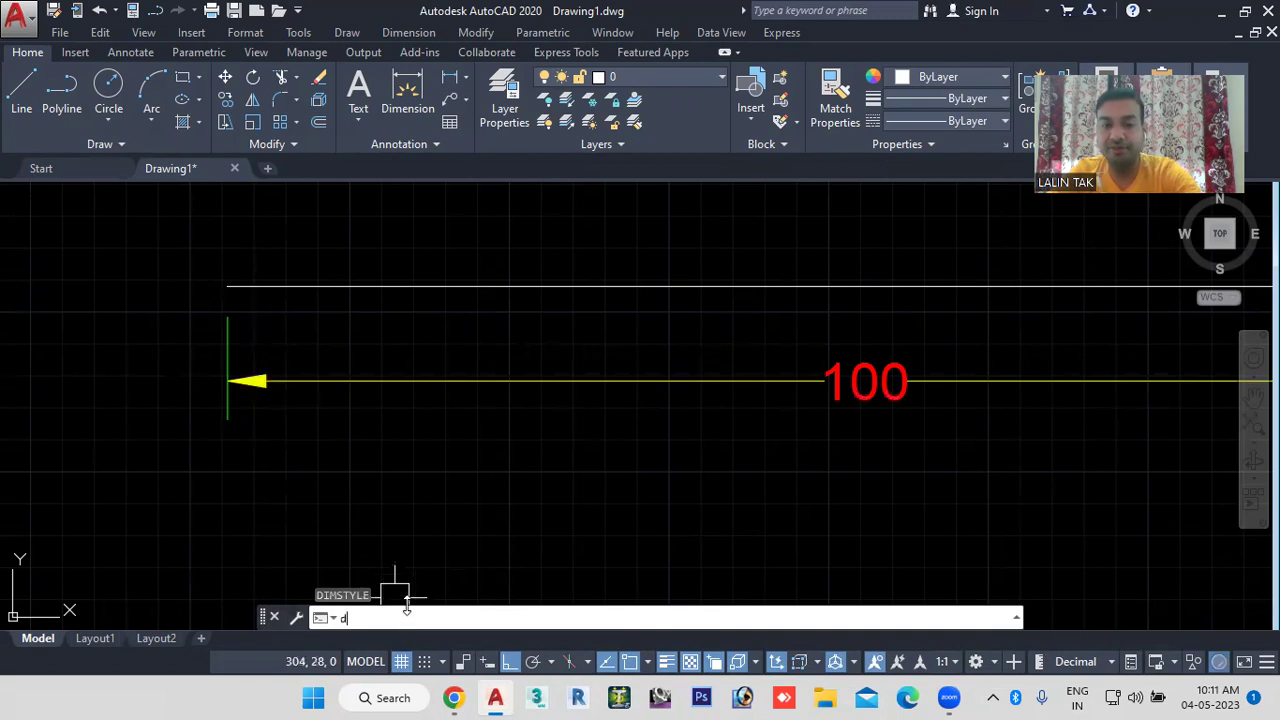
pyautogui.press('Return')
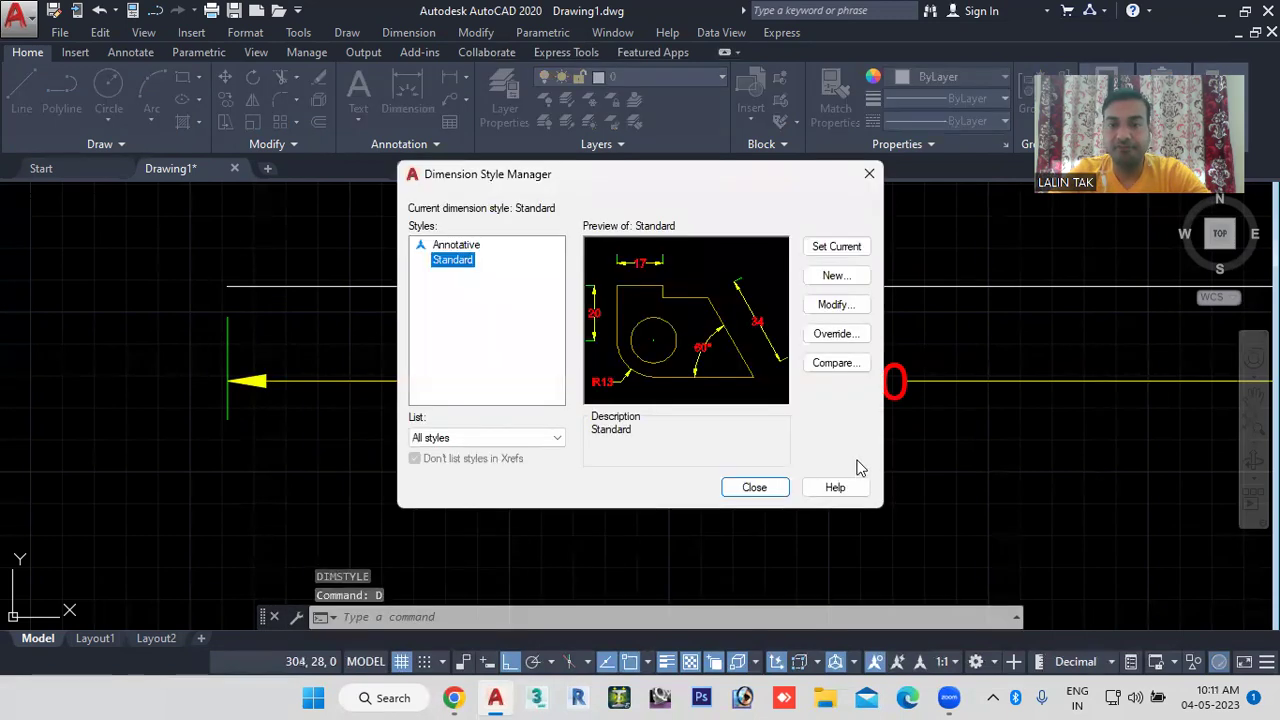
pyautogui.click(840, 308)
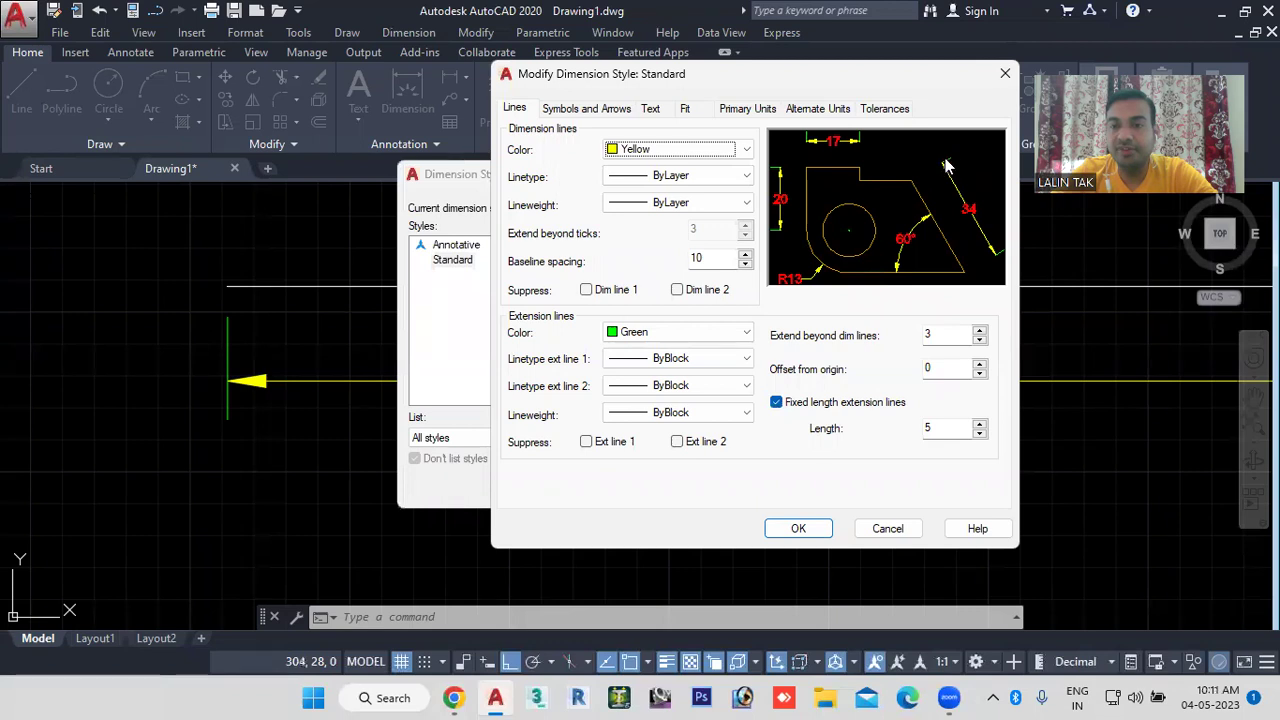
pyautogui.doubleClick(940, 332)
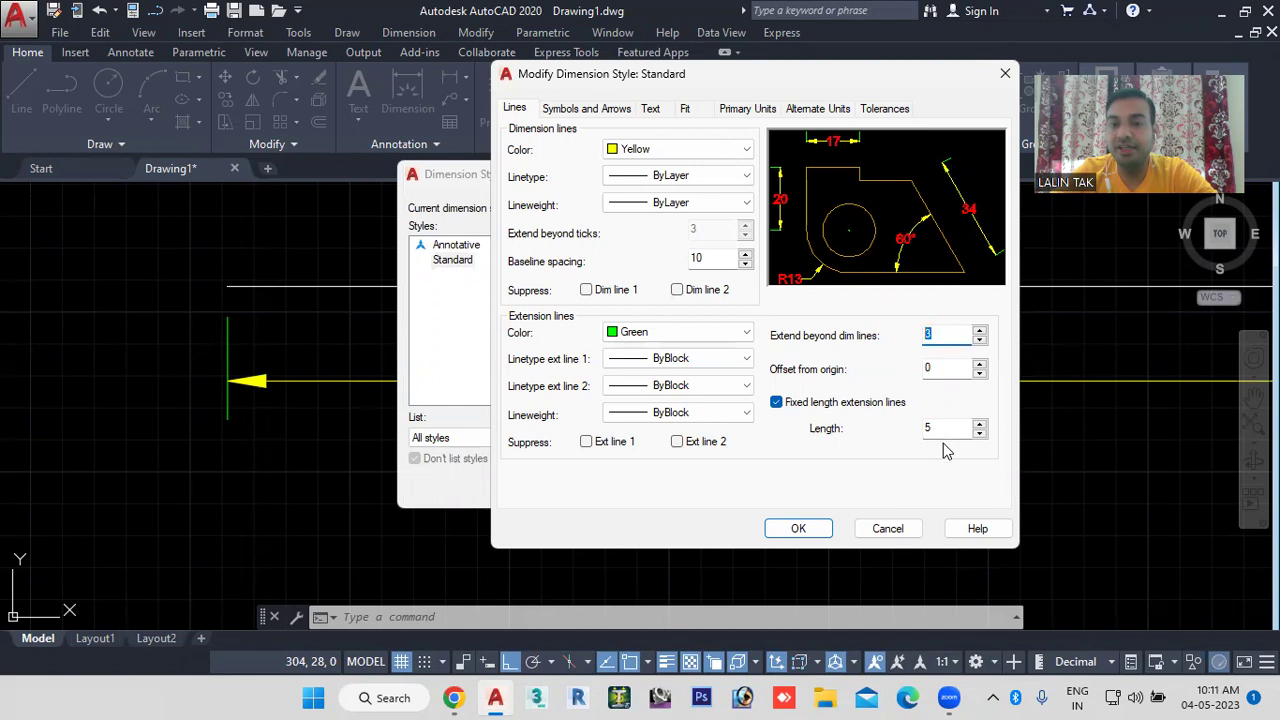
pyautogui.click(937, 429)
pyautogui.doubleClick(934, 368)
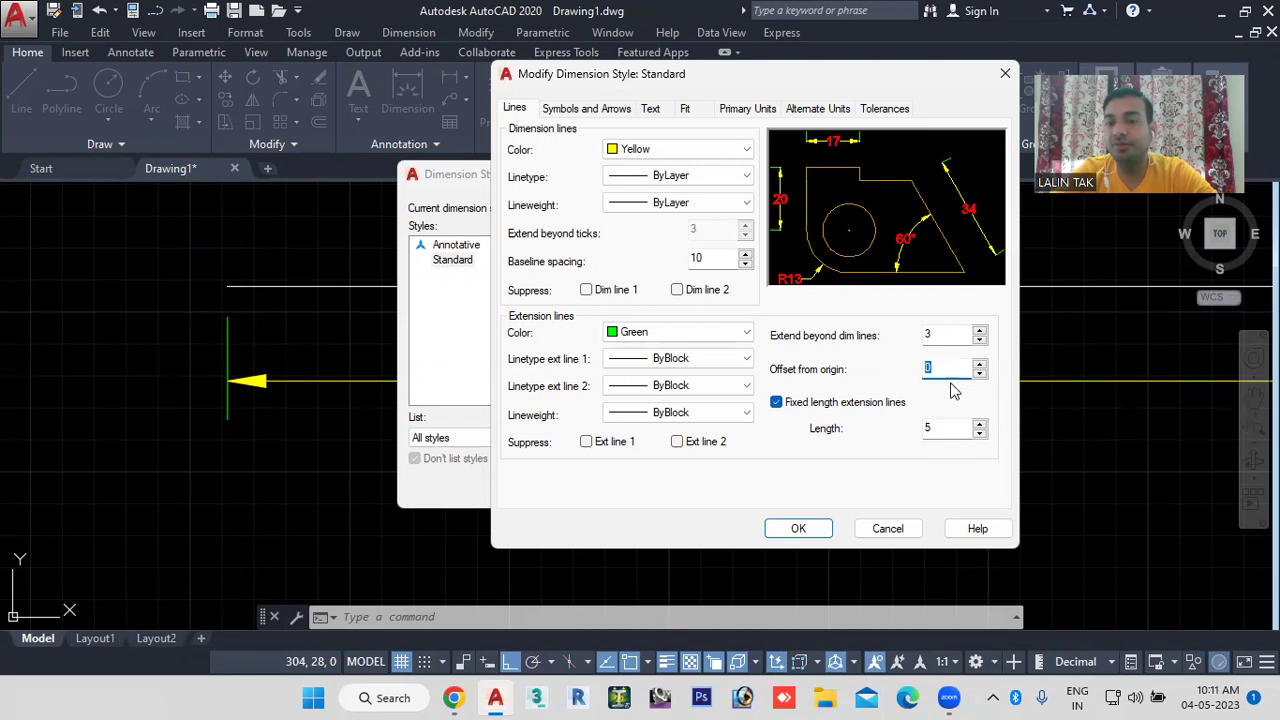
pyautogui.click(940, 427)
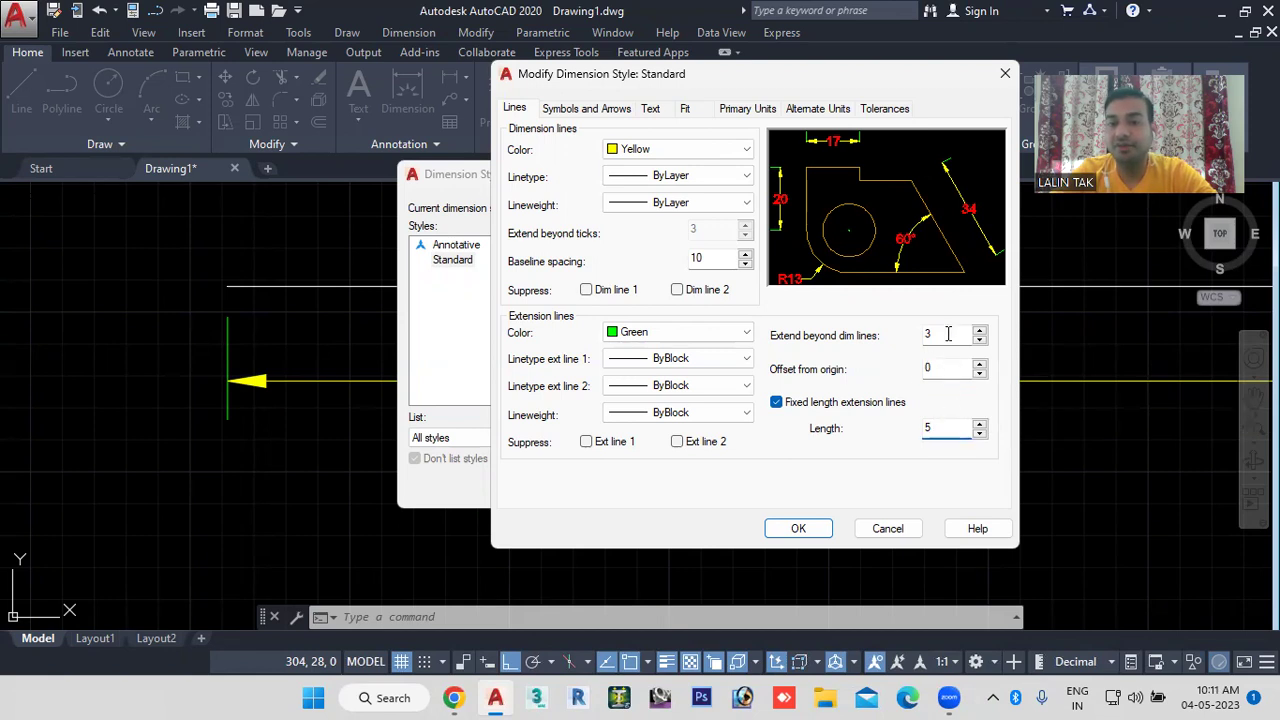
pyautogui.doubleClick(930, 334)
pyautogui.doubleClick(937, 427)
pyautogui.write('3')
pyautogui.click(797, 531)
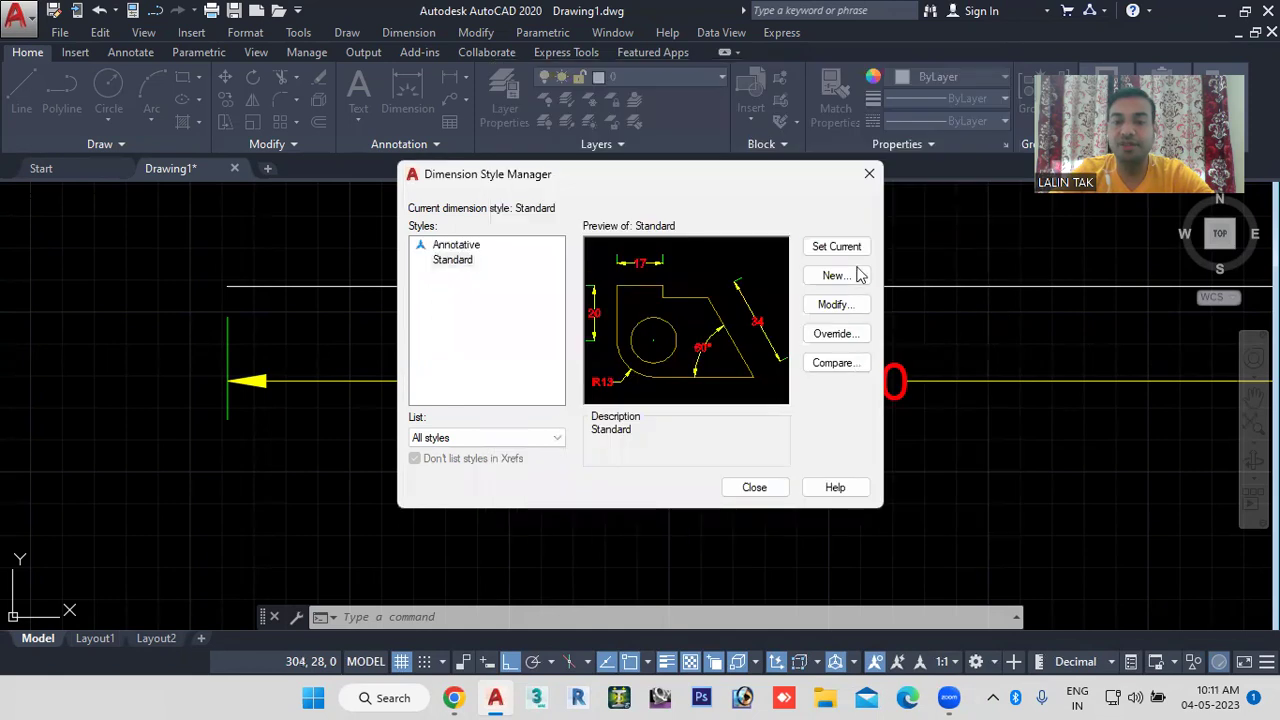
pyautogui.click(766, 486)
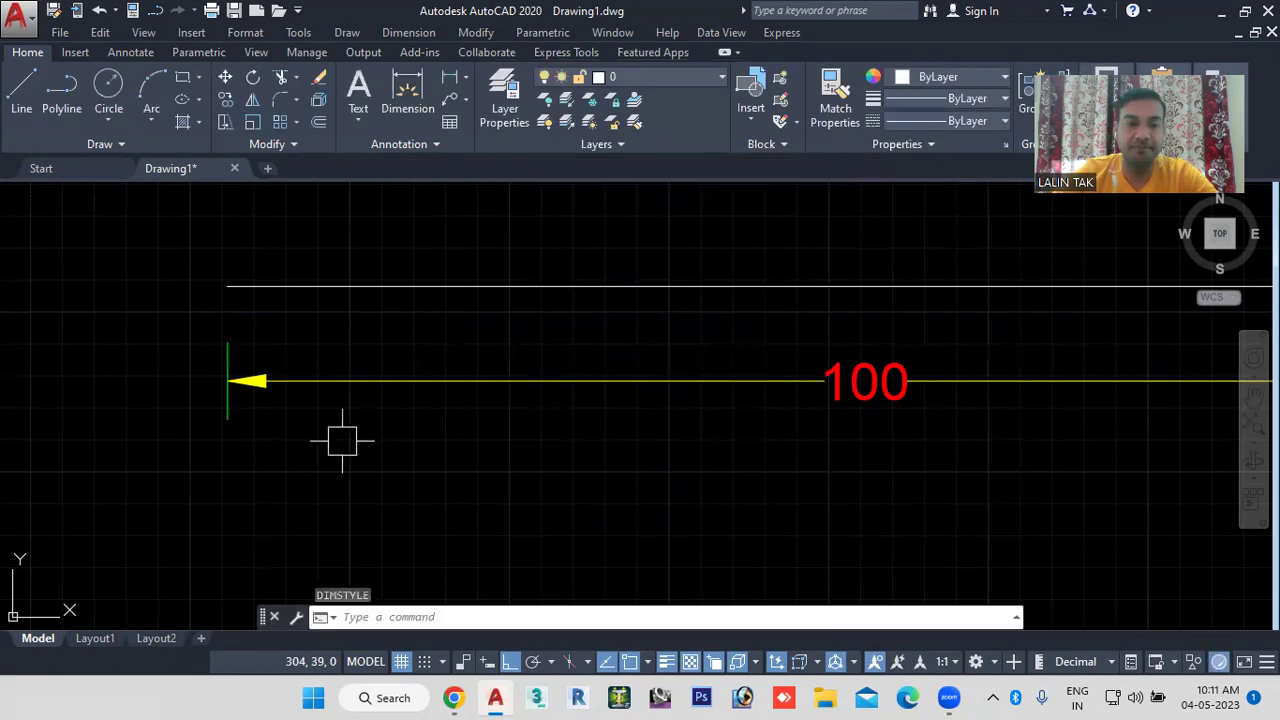
# Step: Examine the fixed length extension lines and arrowheads on the horizontal line's dimension
pyautogui.scroll(-2, 306, 403)
pyautogui.moveTo(551, 437); pyautogui.dragTo(461, 416, button='middle')
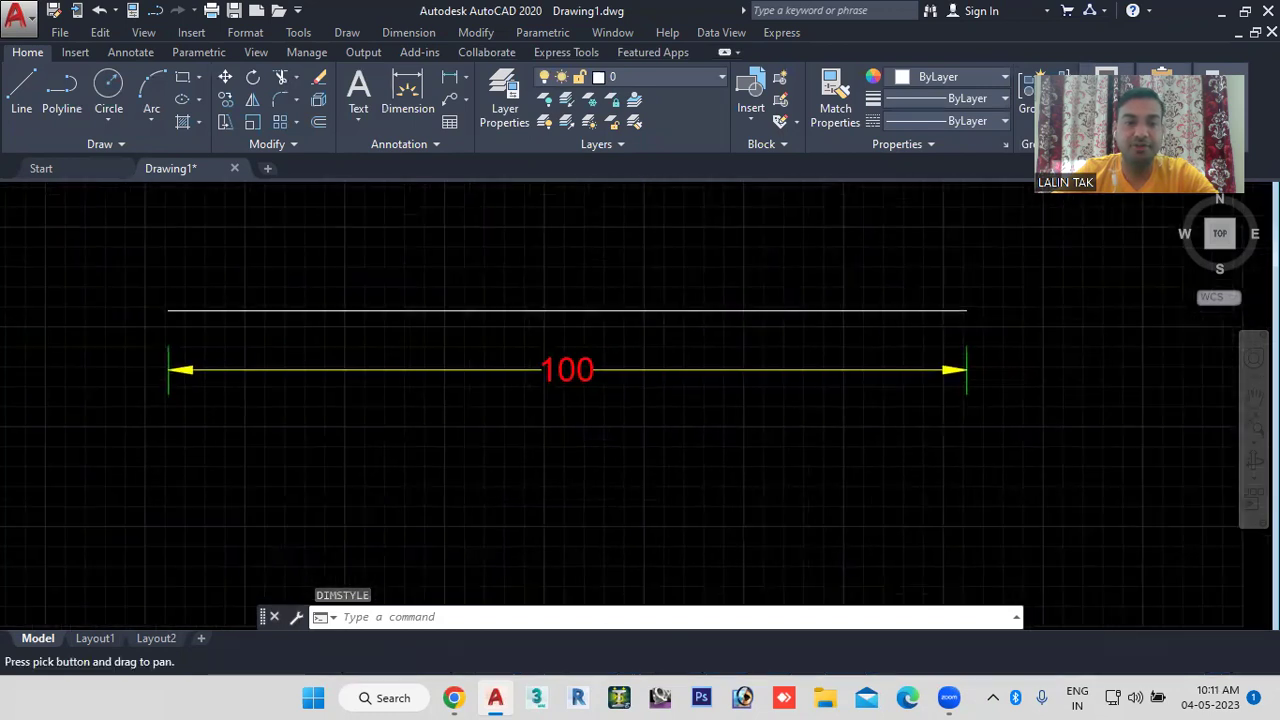
pyautogui.scroll(3, 175, 390)
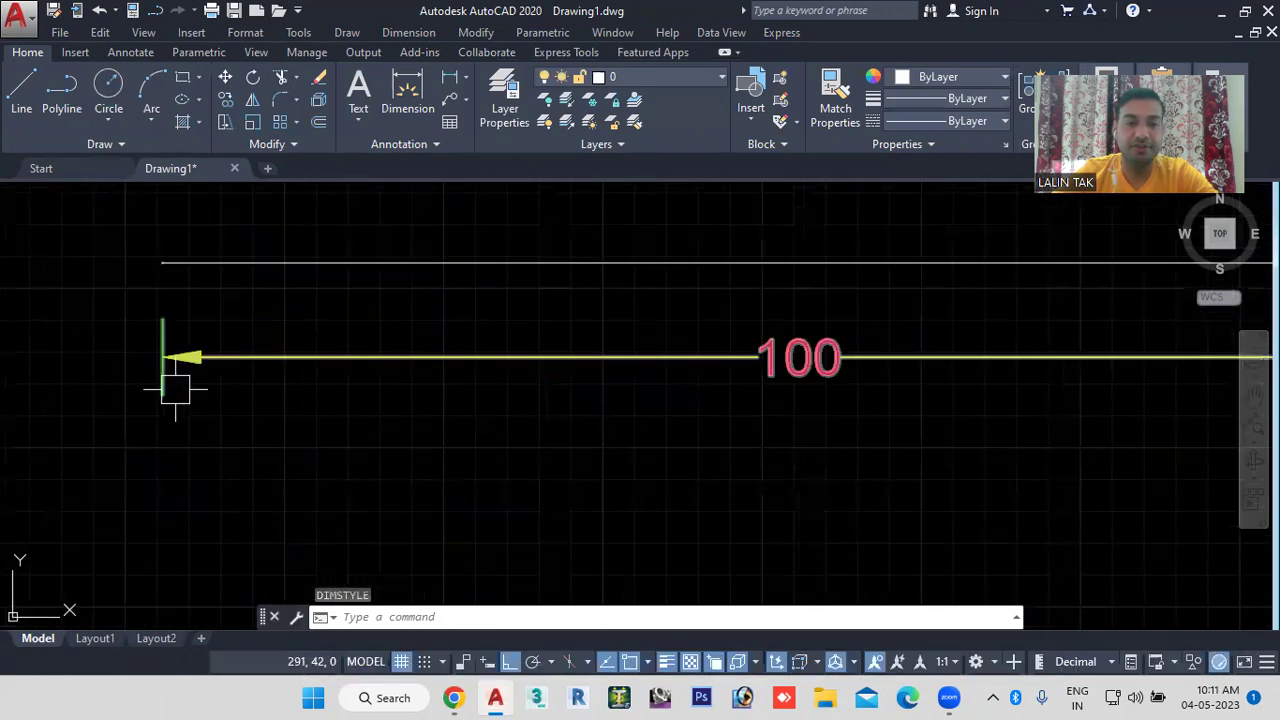
pyautogui.scroll(2, 175, 390)
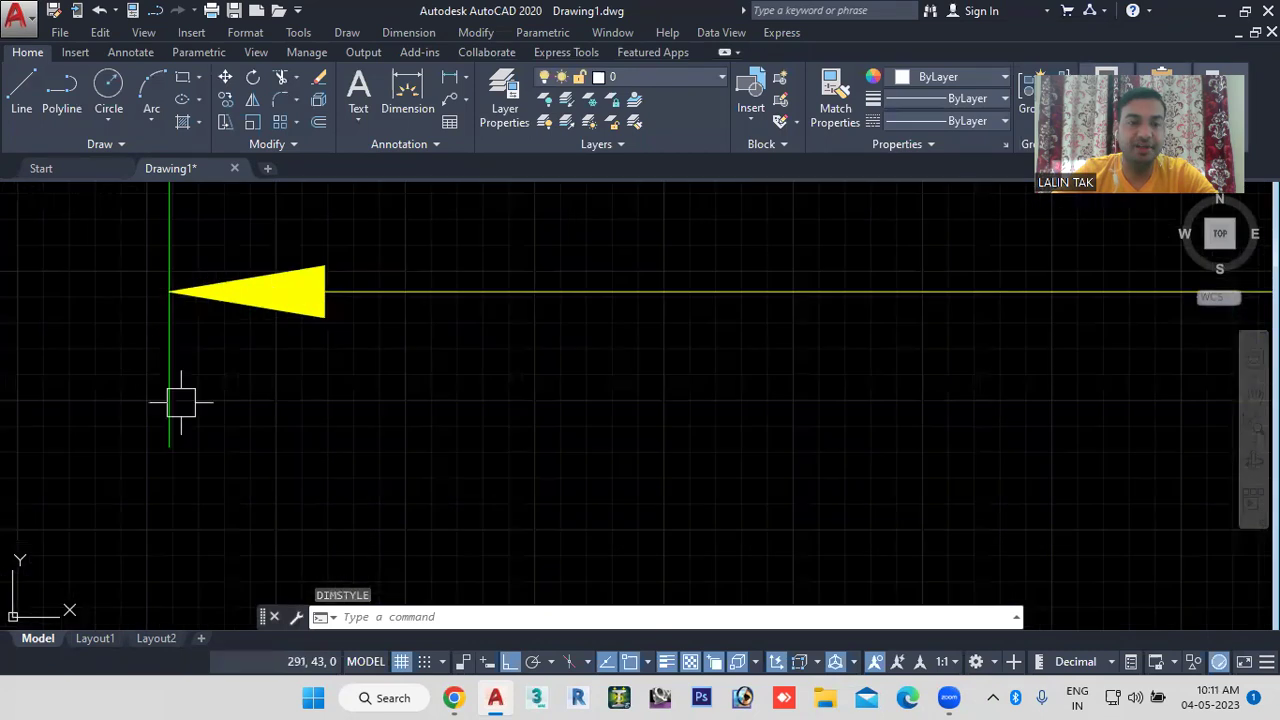
pyautogui.scroll(-1, 229, 354)
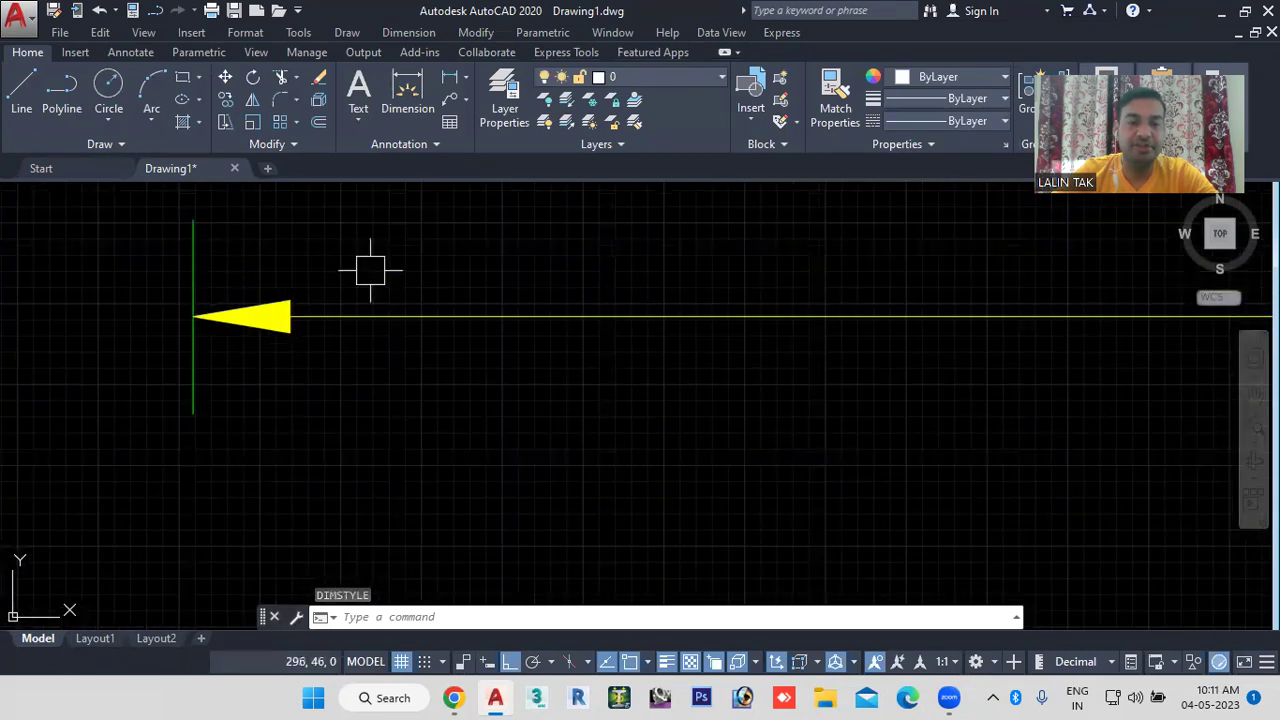
pyautogui.scroll(-2, 370, 303)
pyautogui.scroll(-3, 370, 303)
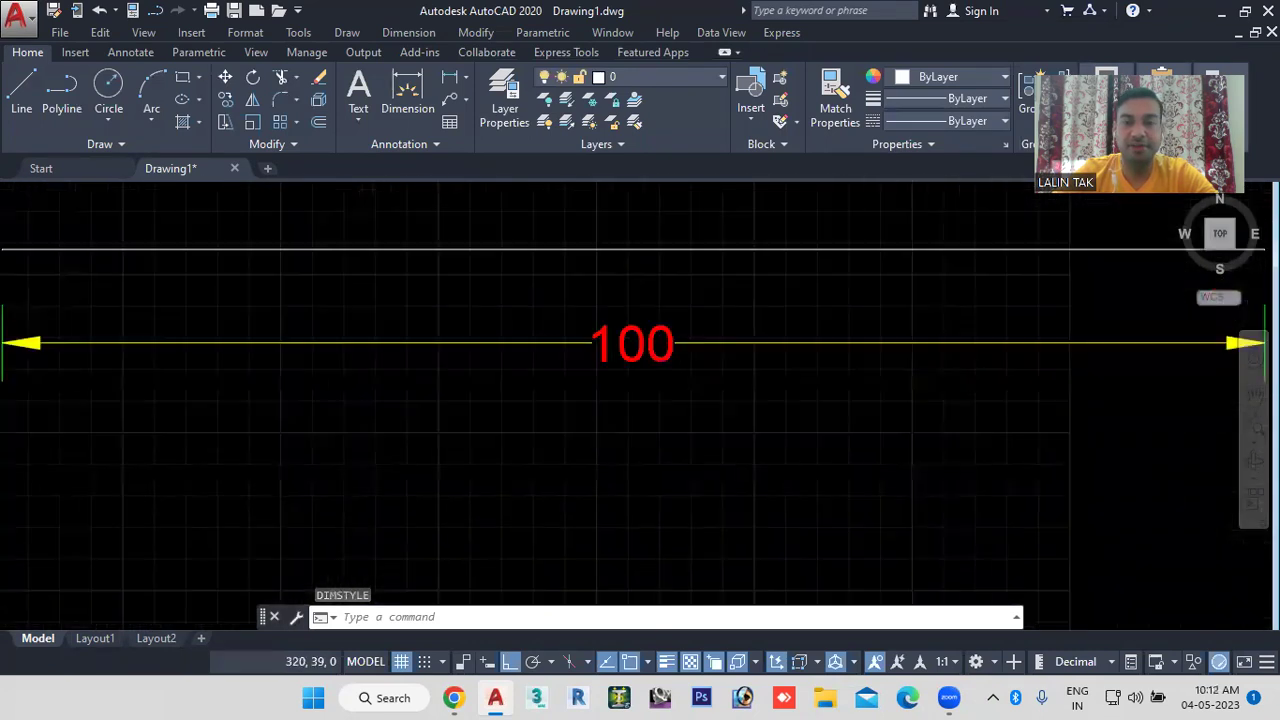
pyautogui.scroll(-2, 501, 405)
# Step: Draw a rectangle about 62 by 36 in the empty area beyond the horizontal line's right end
pyautogui.moveTo(764, 478); pyautogui.dragTo(404, 526, button='middle')
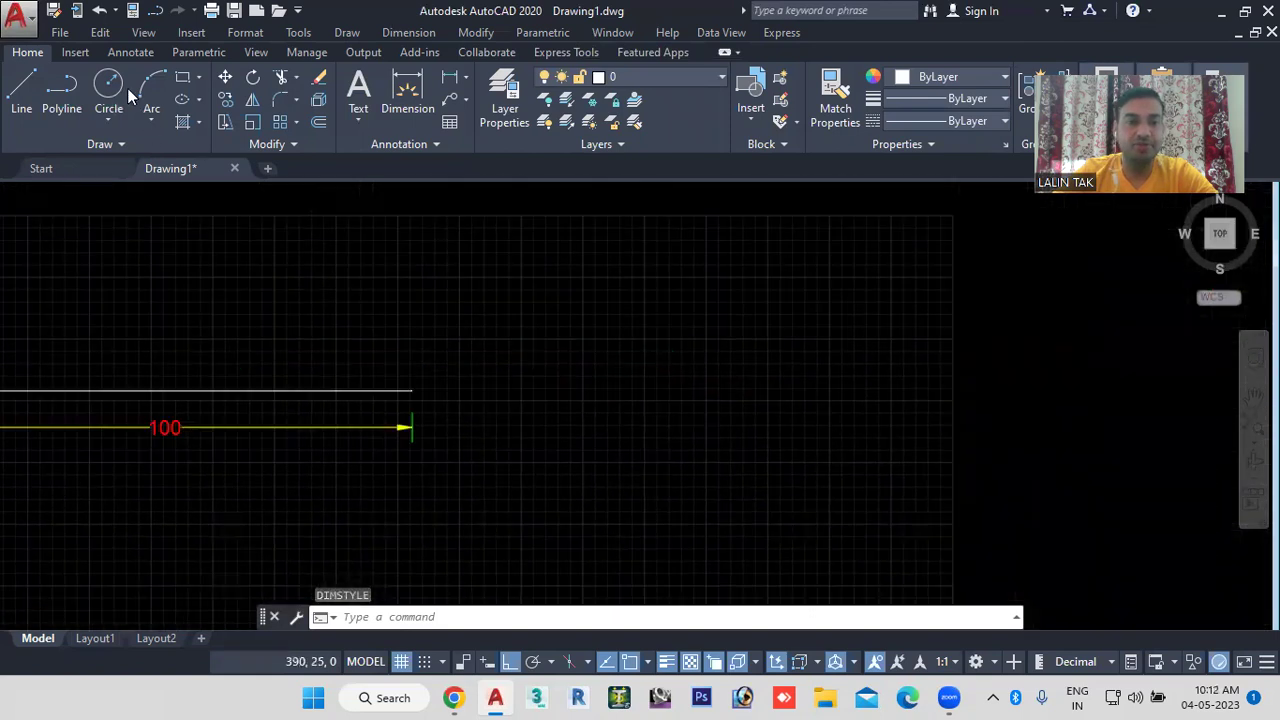
pyautogui.click(182, 77)
pyautogui.click(569, 297)
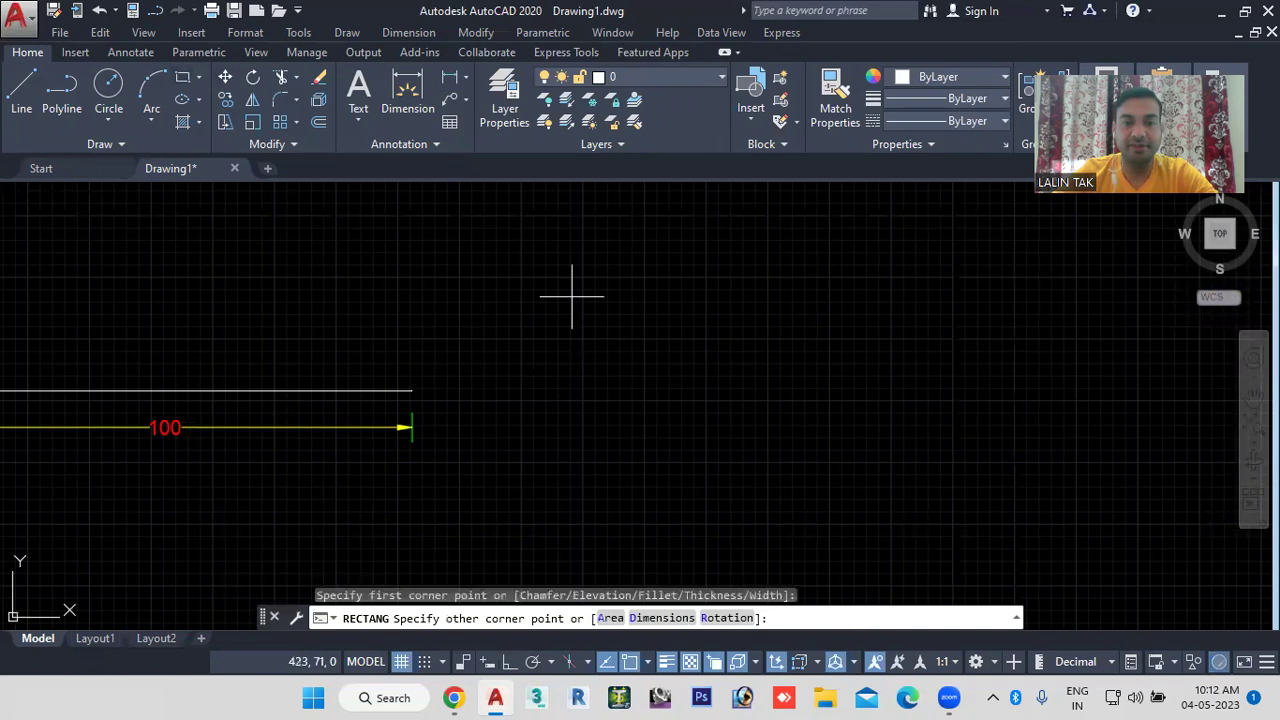
pyautogui.click(873, 471)
pyautogui.moveTo(786, 494); pyautogui.dragTo(506, 490, button='middle')
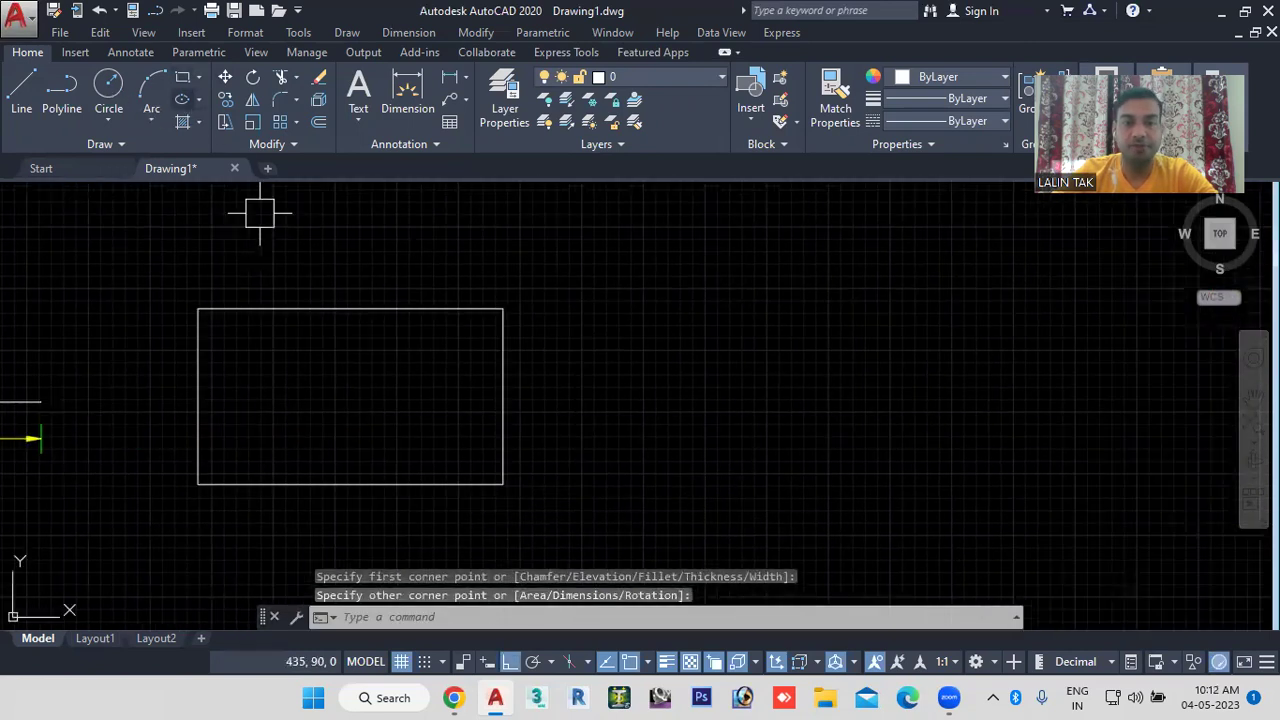
pyautogui.write('c')
pyautogui.press('Return')
pyautogui.moveTo(626, 374); pyautogui.dragTo(878, 372, button='middle')
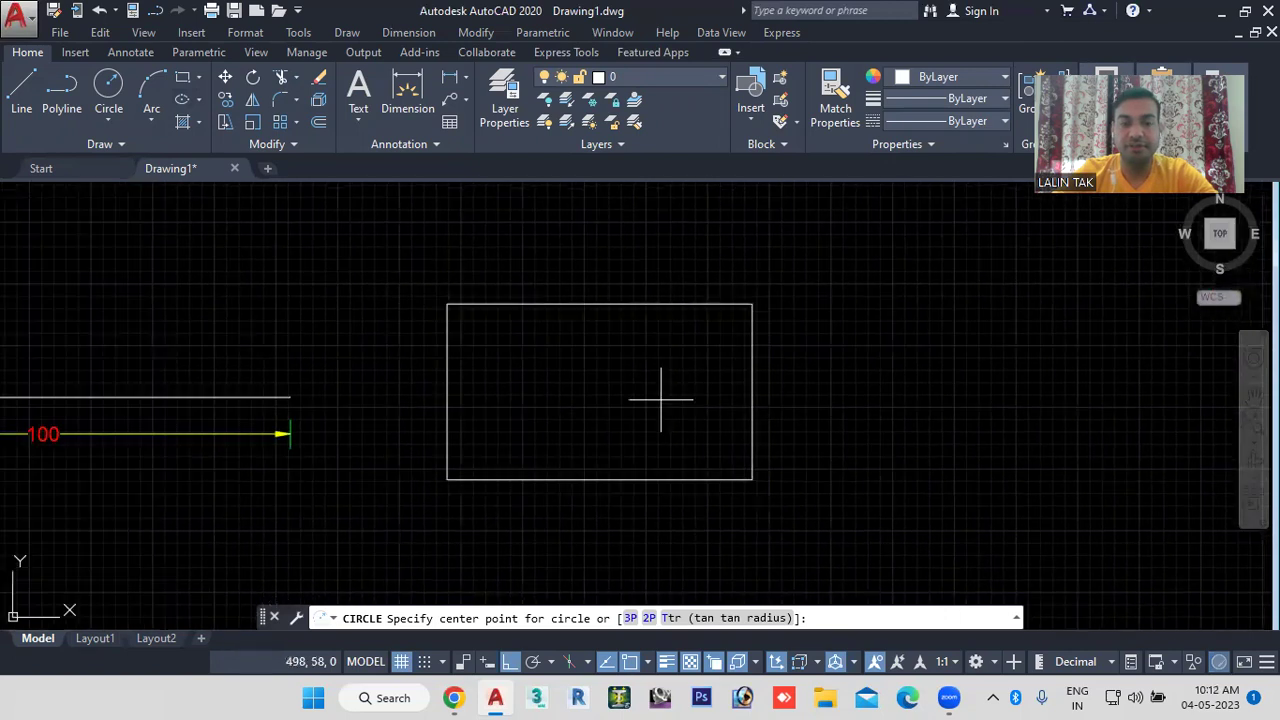
pyautogui.press('Return')
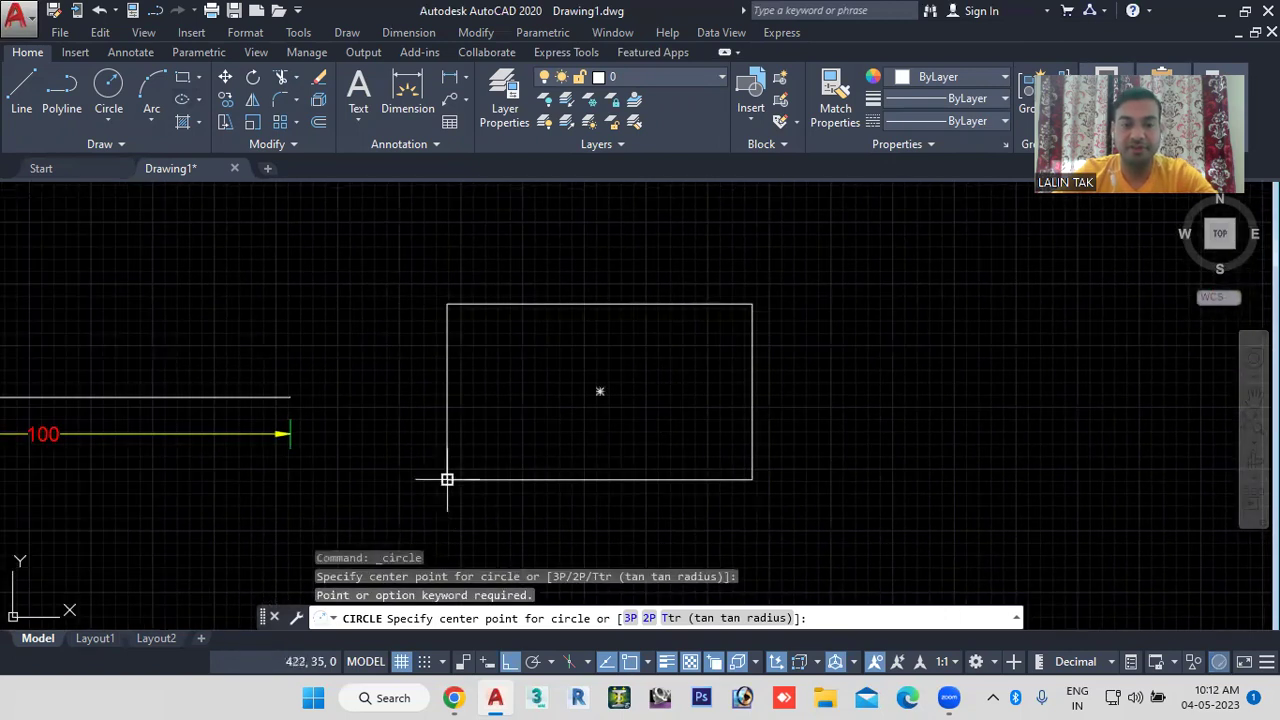
pyautogui.press('Escape')
pyautogui.click(450, 77)
pyautogui.press('Return')
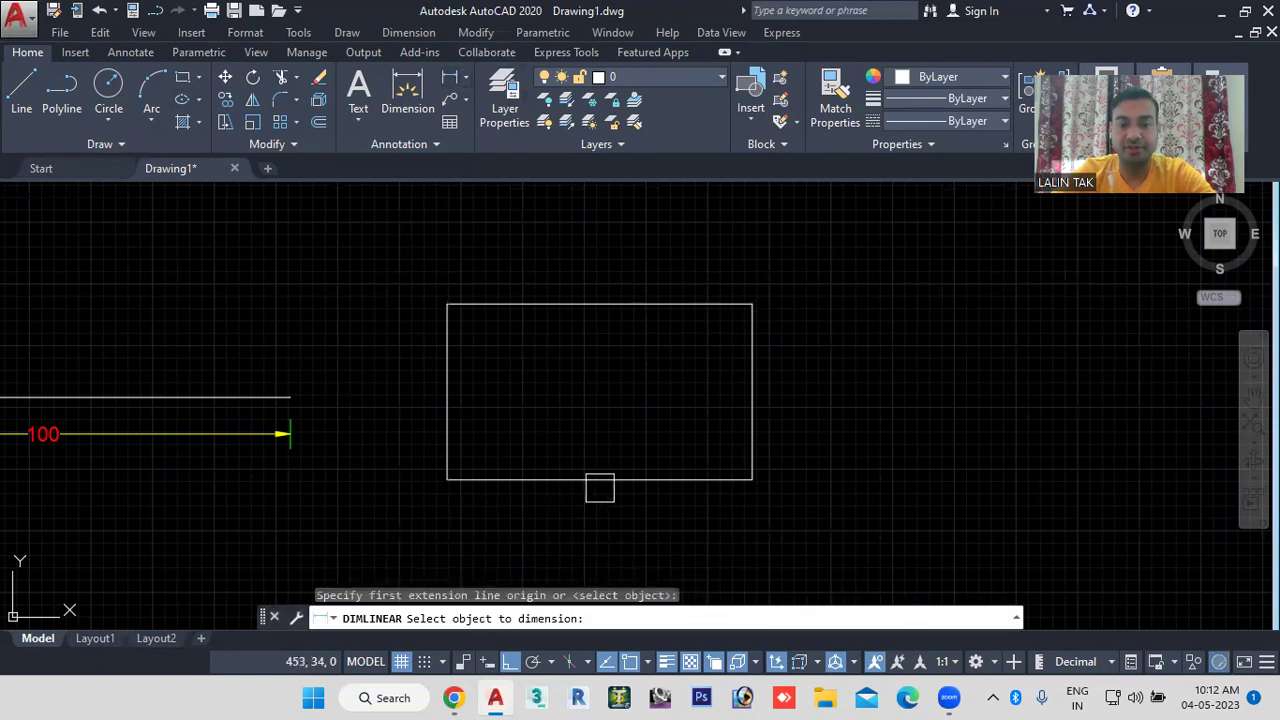
pyautogui.click(600, 482)
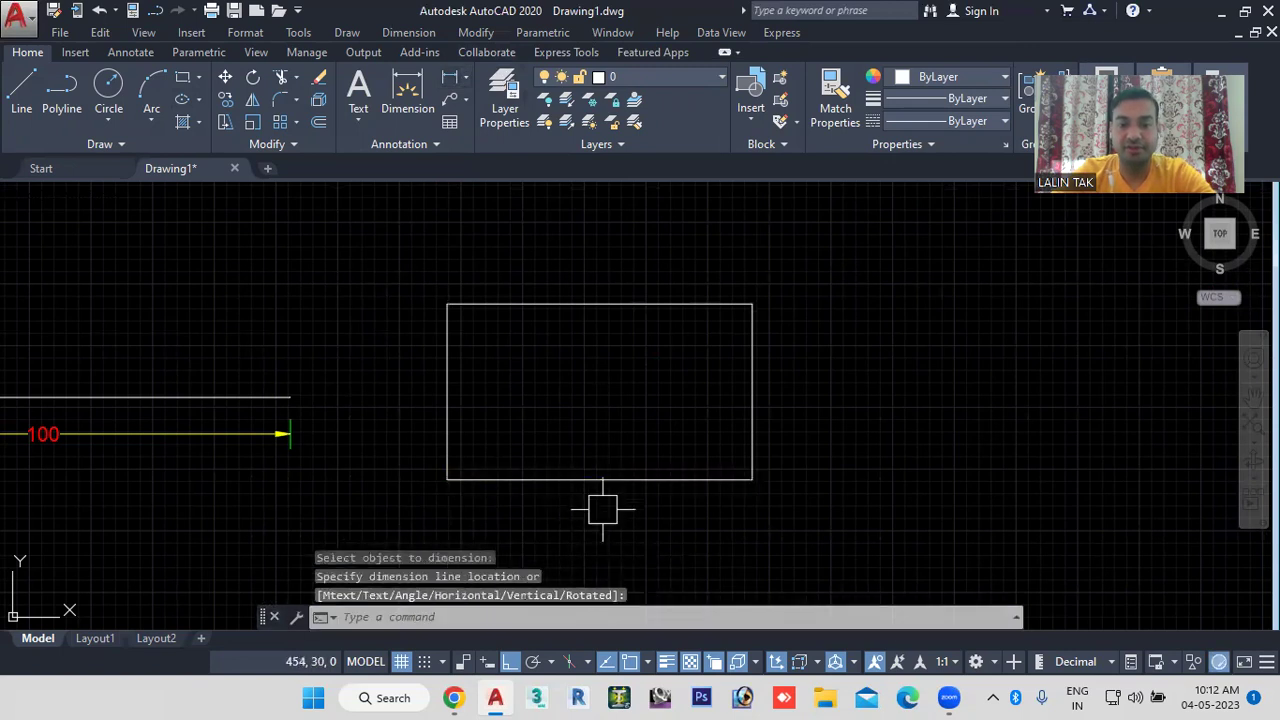
pyautogui.press('Escape')
# Step: Add a linear dimension to the rectangle's bottom edge, placing it just below the edge
pyautogui.press('Return')
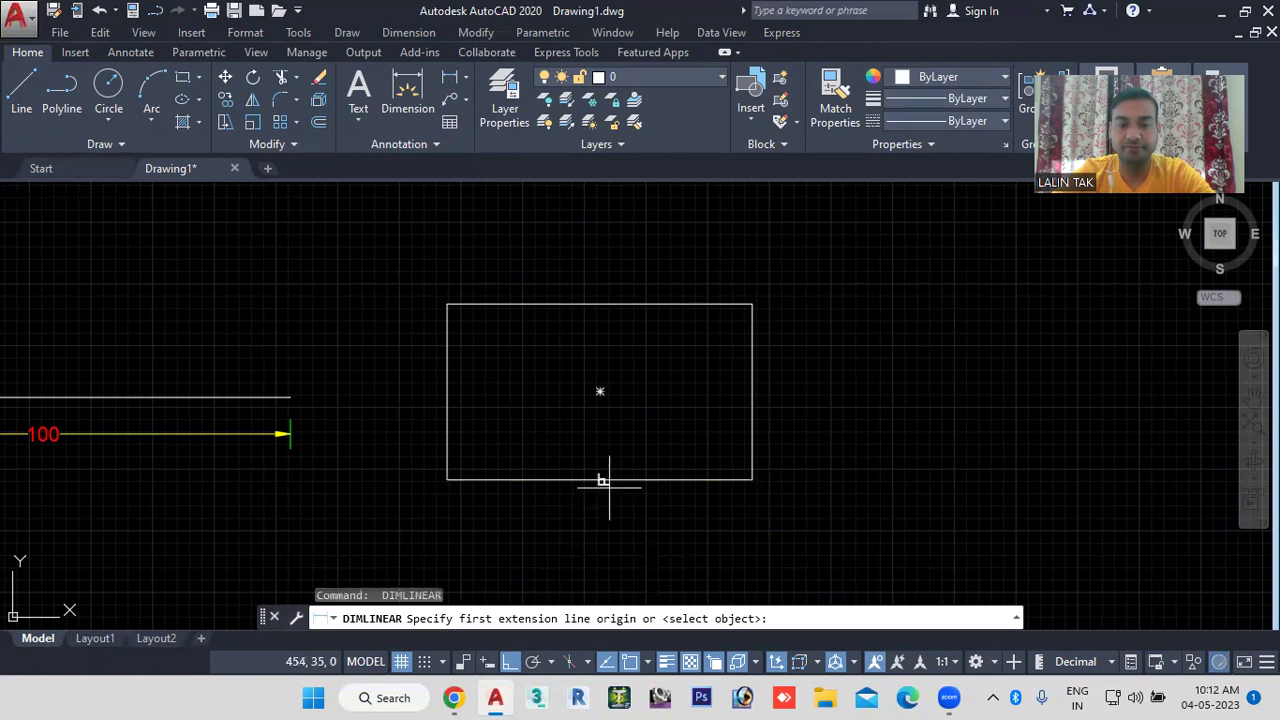
pyautogui.press('Return')
pyautogui.click(603, 480)
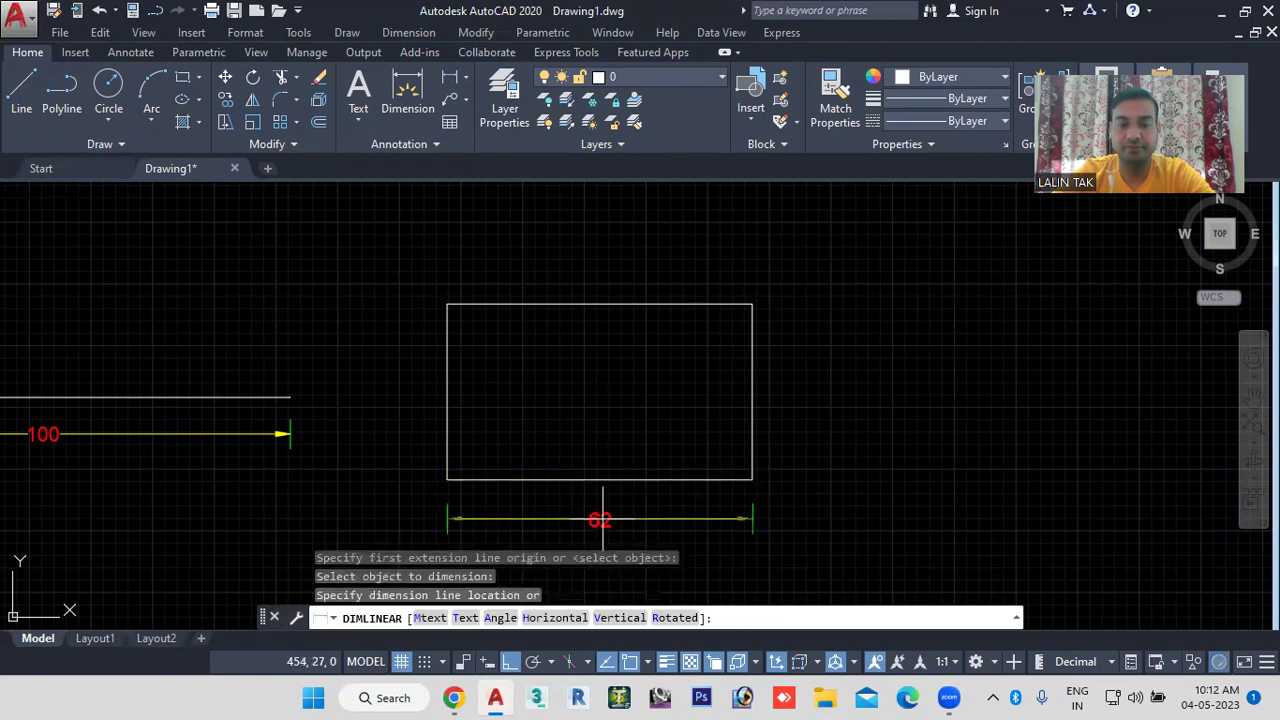
pyautogui.click(603, 511)
# Step: Add a linear dimension to the rectangle's right edge, placing it just outside the rectangle
pyautogui.moveTo(803, 509); pyautogui.dragTo(823, 493, button='middle')
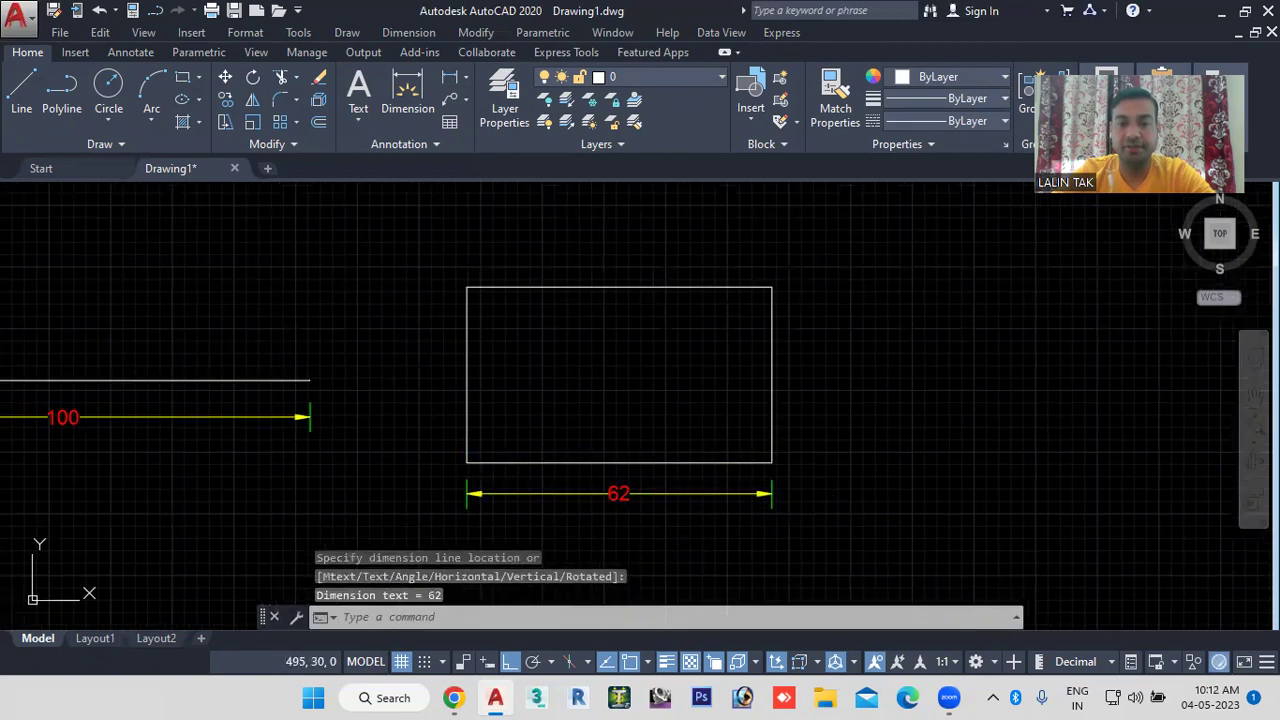
pyautogui.press('Return')
pyautogui.press('Return')
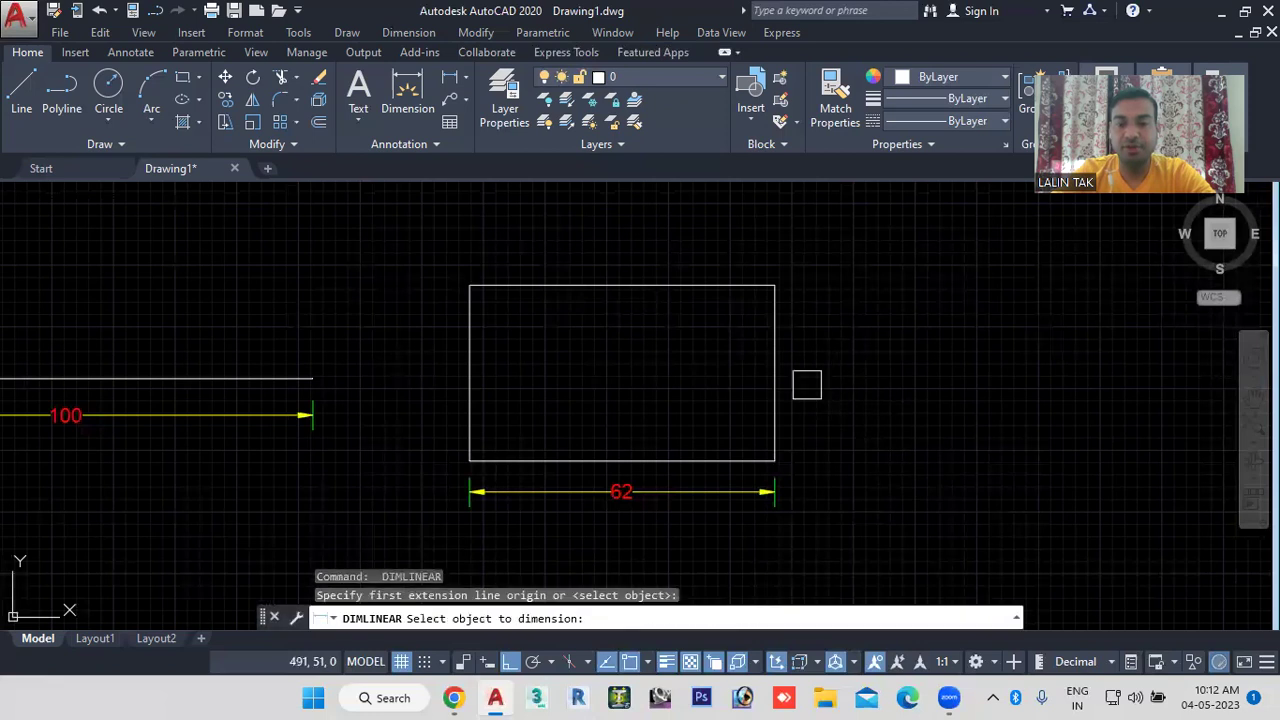
pyautogui.click(773, 386)
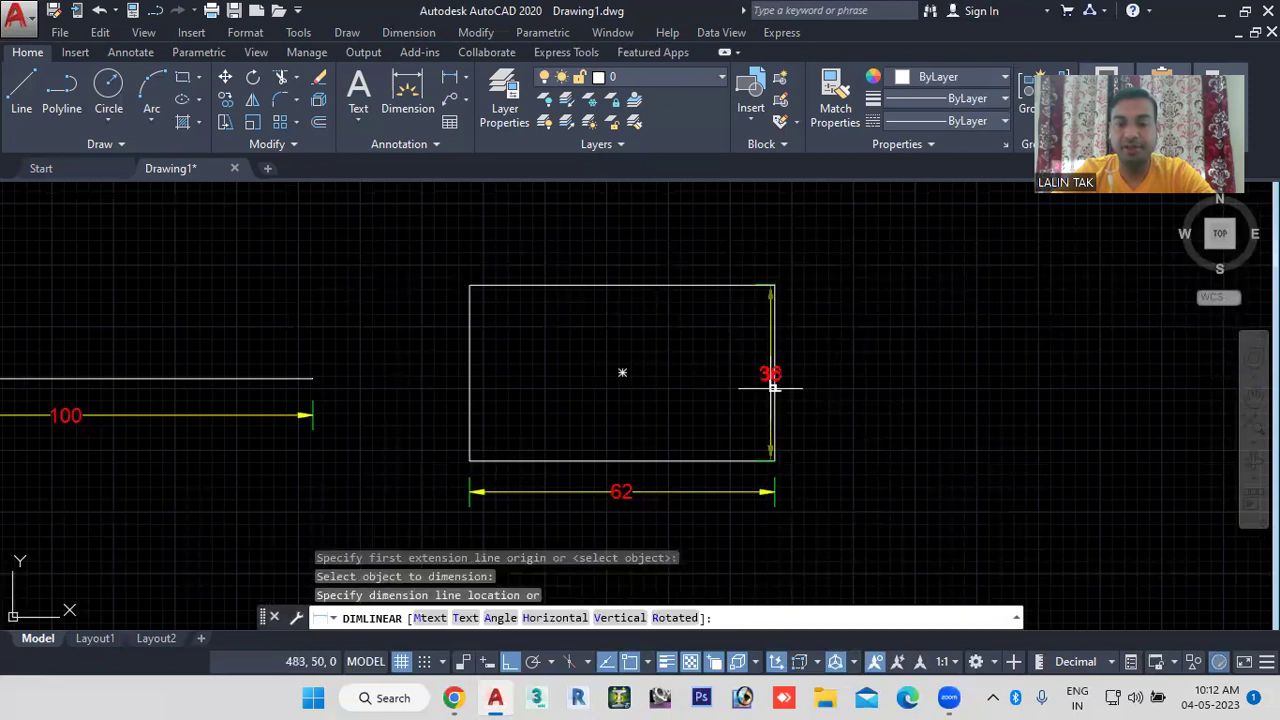
pyautogui.click(815, 385)
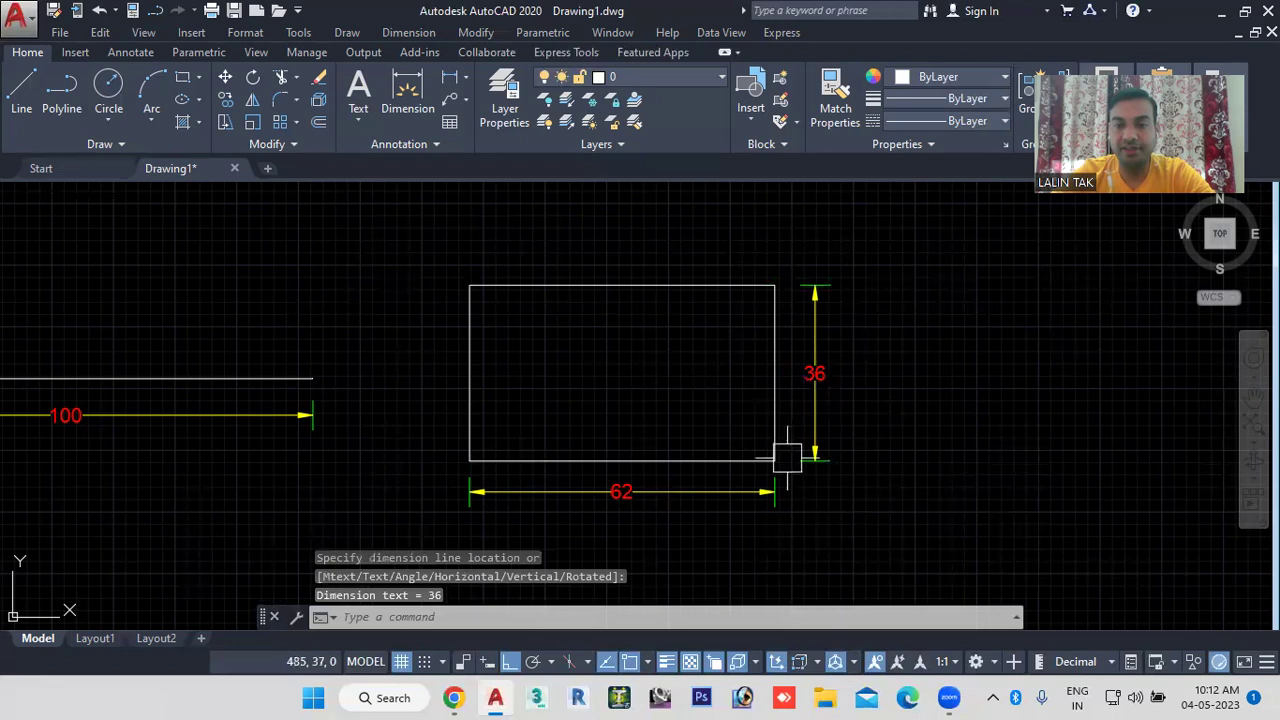
# Step: Examine the extension lines of the rectangle's two dimensions and their gaps from the edges
pyautogui.moveTo(817, 497); pyautogui.dragTo(893, 477, button='middle')
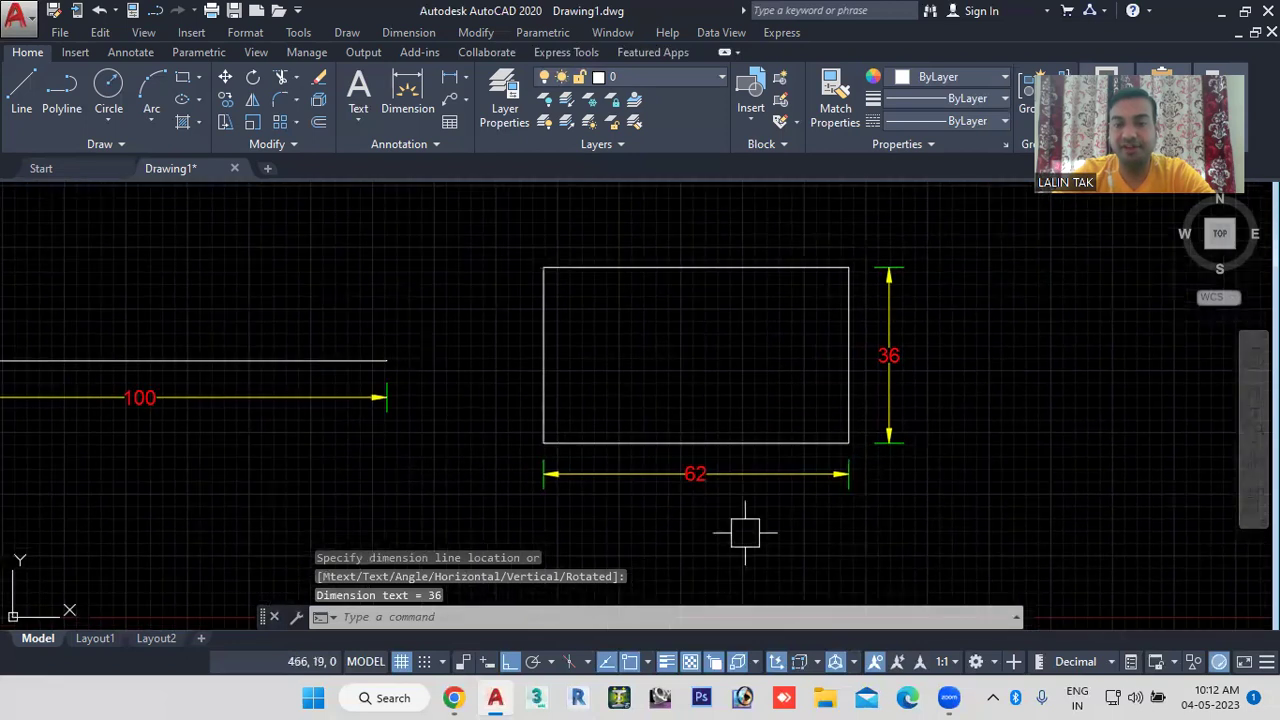
pyautogui.scroll(2, 745, 533)
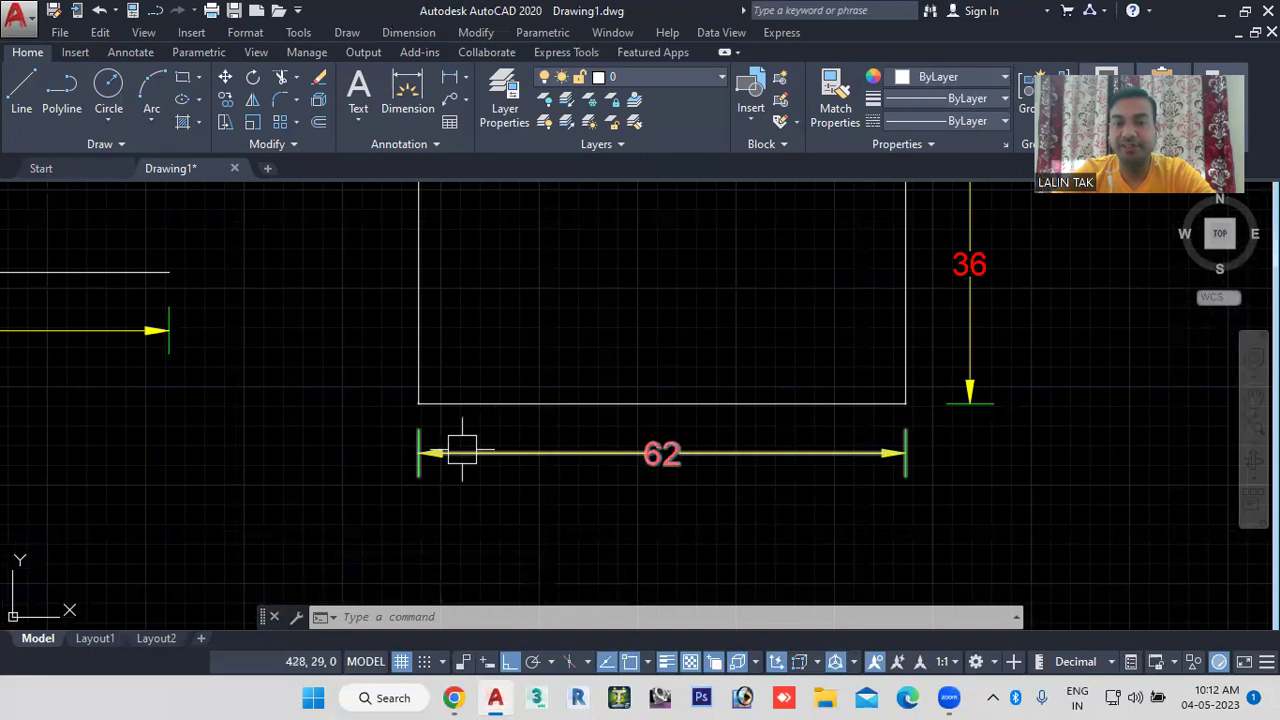
pyautogui.scroll(-2, 797, 404)
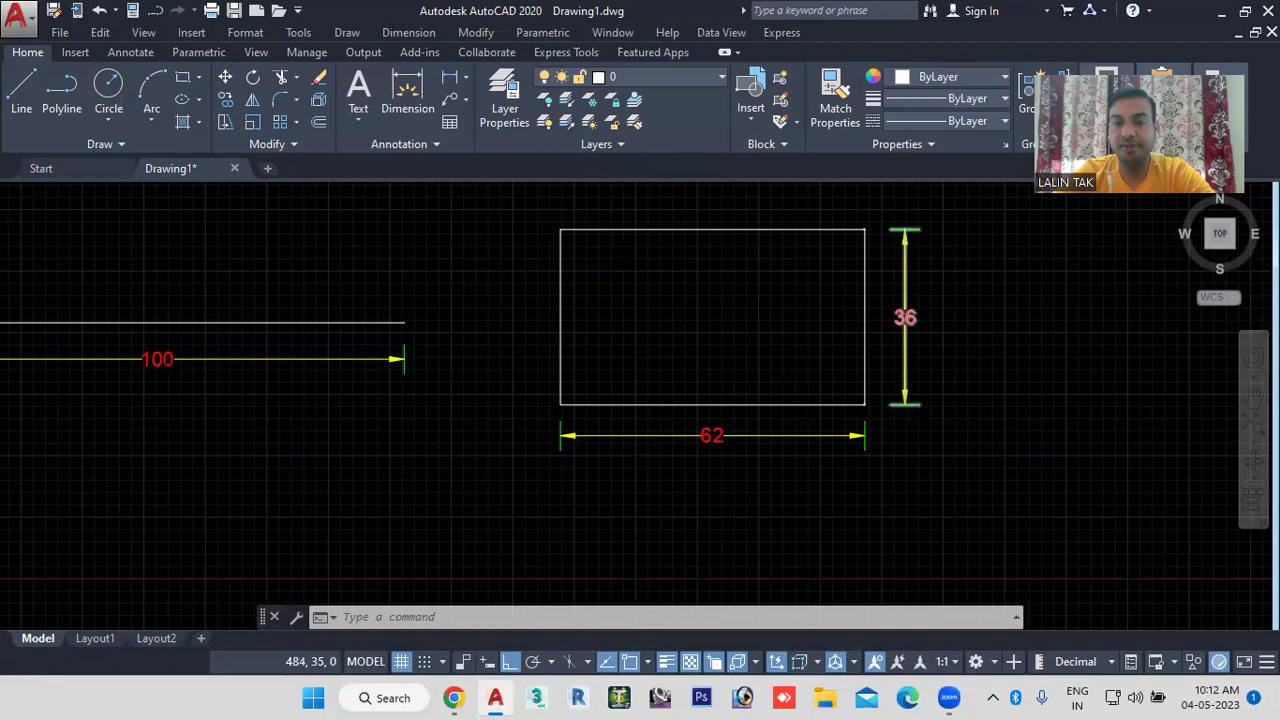
pyautogui.scroll(2, 868, 403)
pyautogui.scroll(2, 902, 440)
pyautogui.scroll(2, 910, 436)
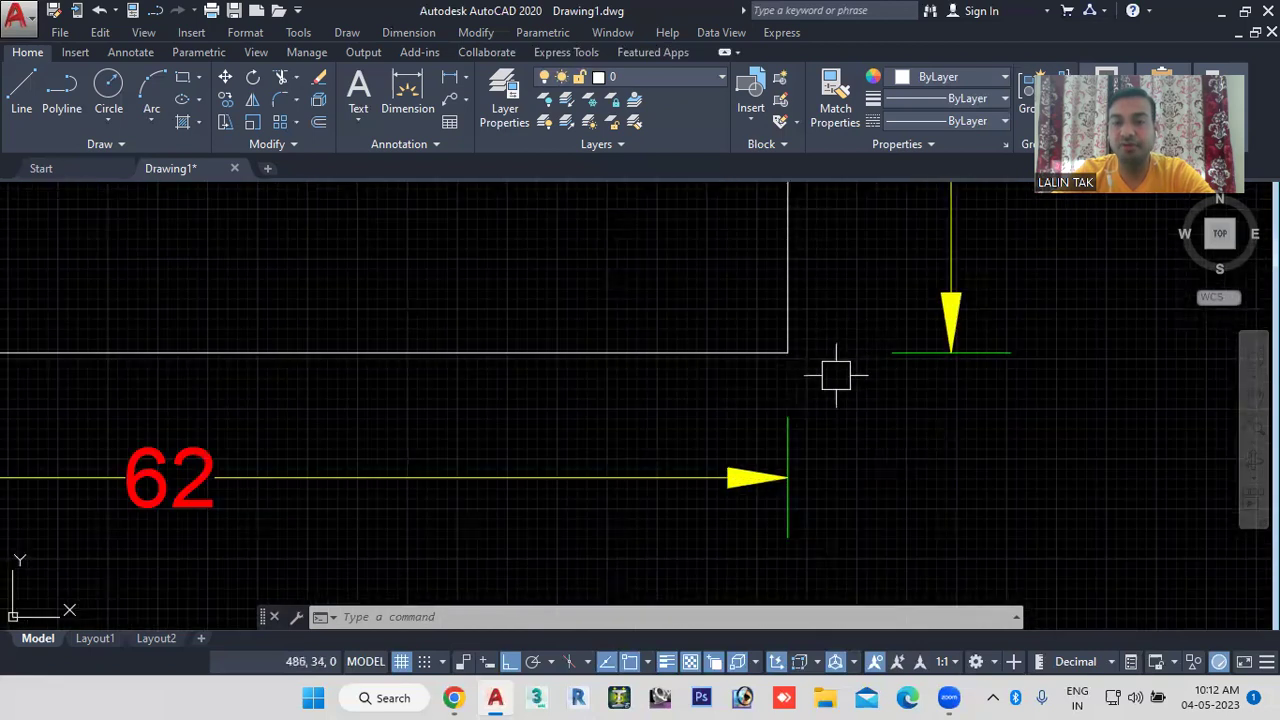
pyautogui.scroll(-2, 836, 375)
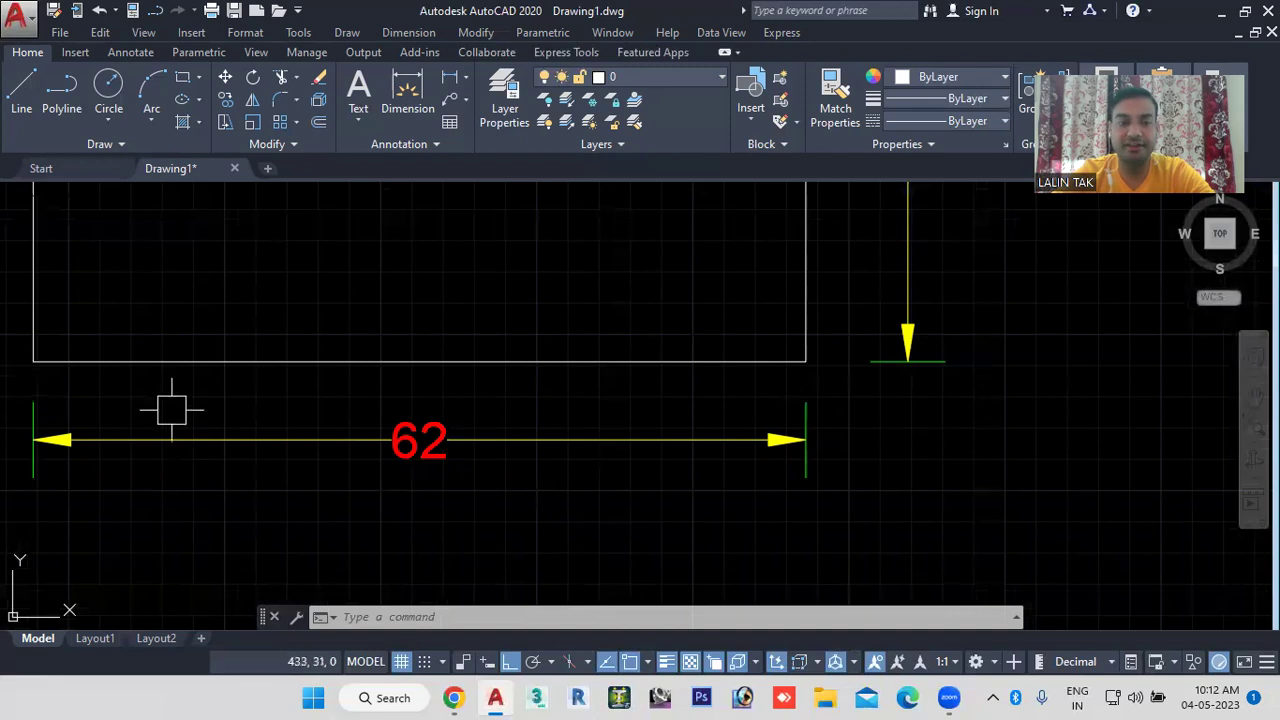
pyautogui.scroll(-2, 306, 434)
pyautogui.moveTo(306, 434); pyautogui.dragTo(474, 443, button='middle')
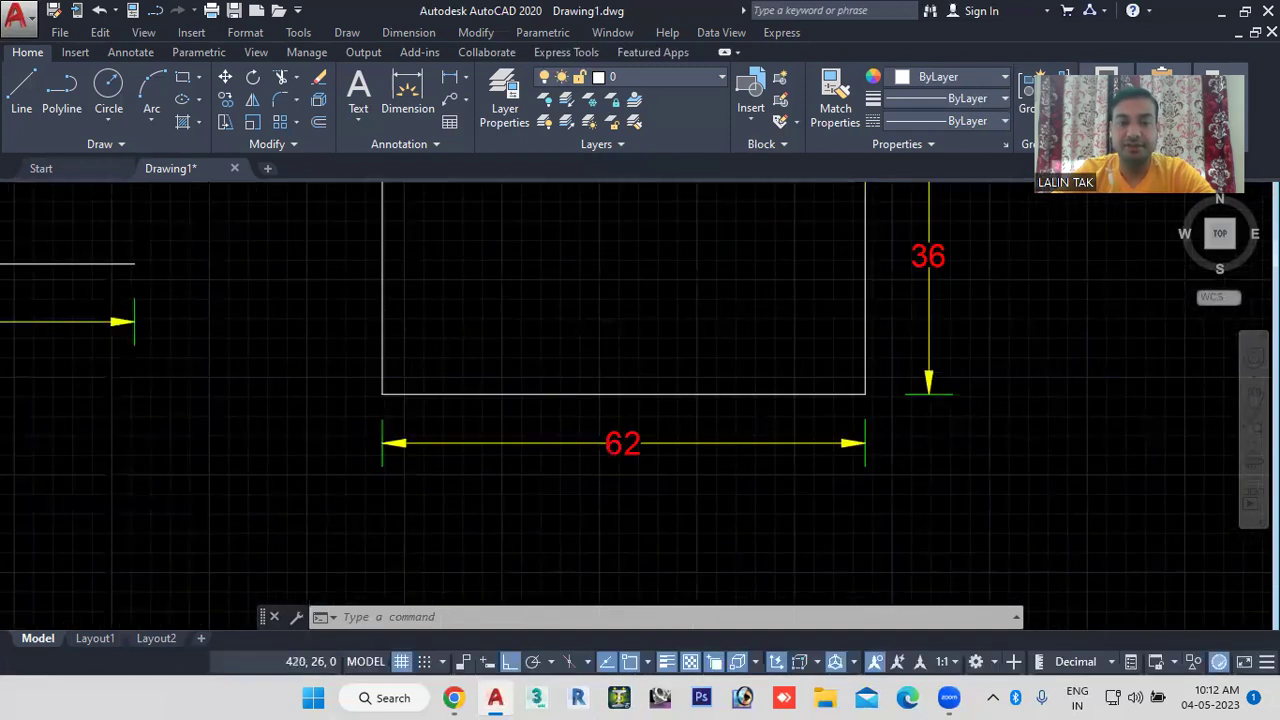
pyautogui.scroll(2, 366, 460)
pyautogui.click(422, 618)
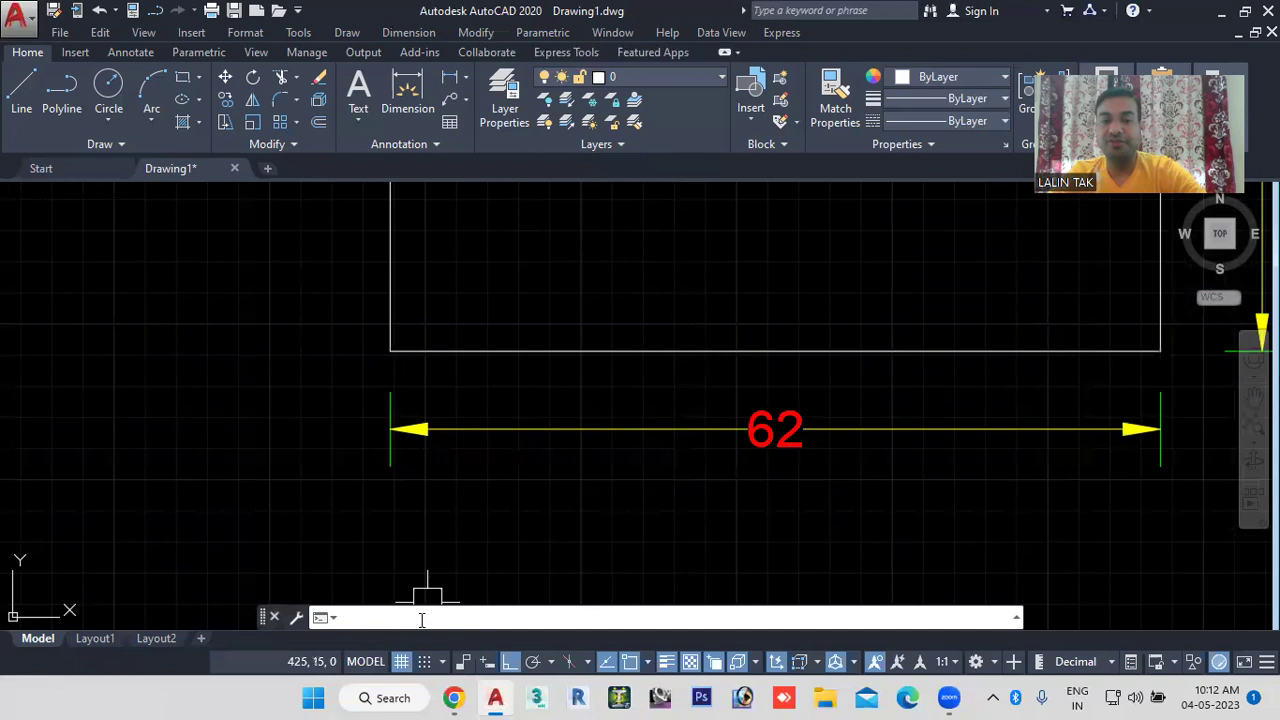
pyautogui.click(605, 494)
pyautogui.scroll(-4, 605, 496)
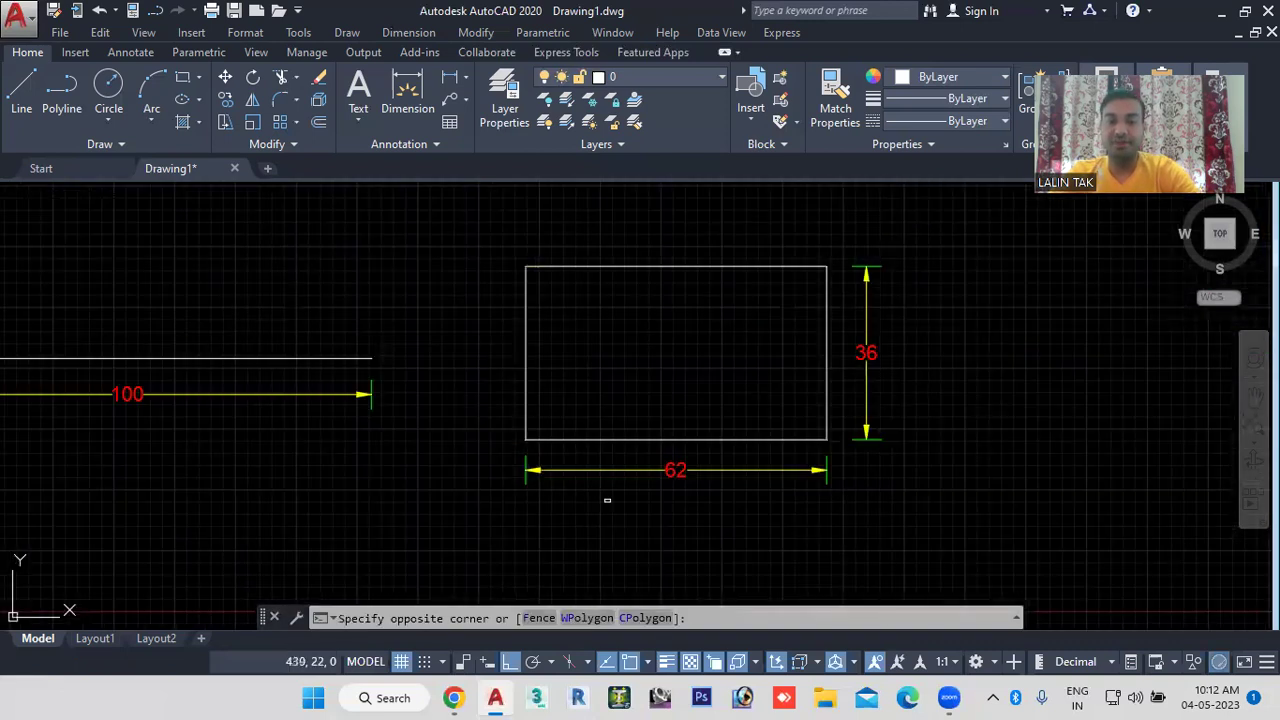
pyautogui.click(609, 508)
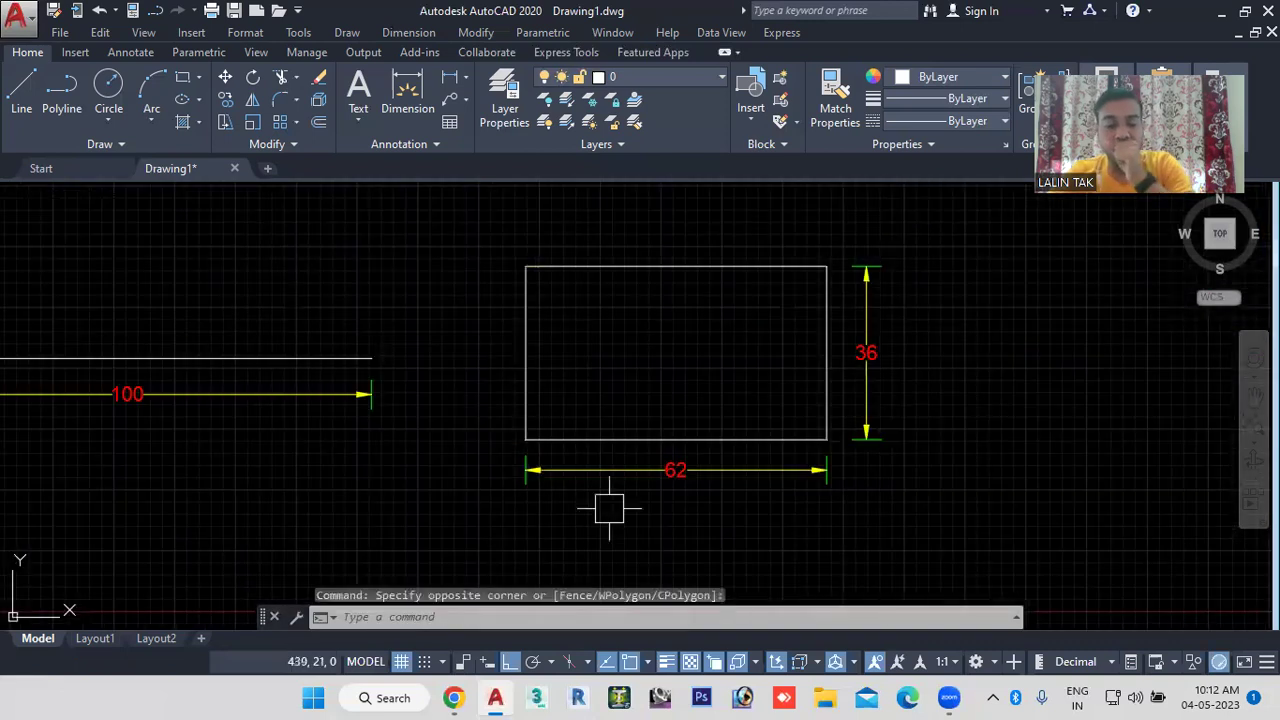
# Step: Review the Standard dimension style's settings for lines, symbols and arrows, text, fit, primary units, alternate units and tolerances
pyautogui.write('d')
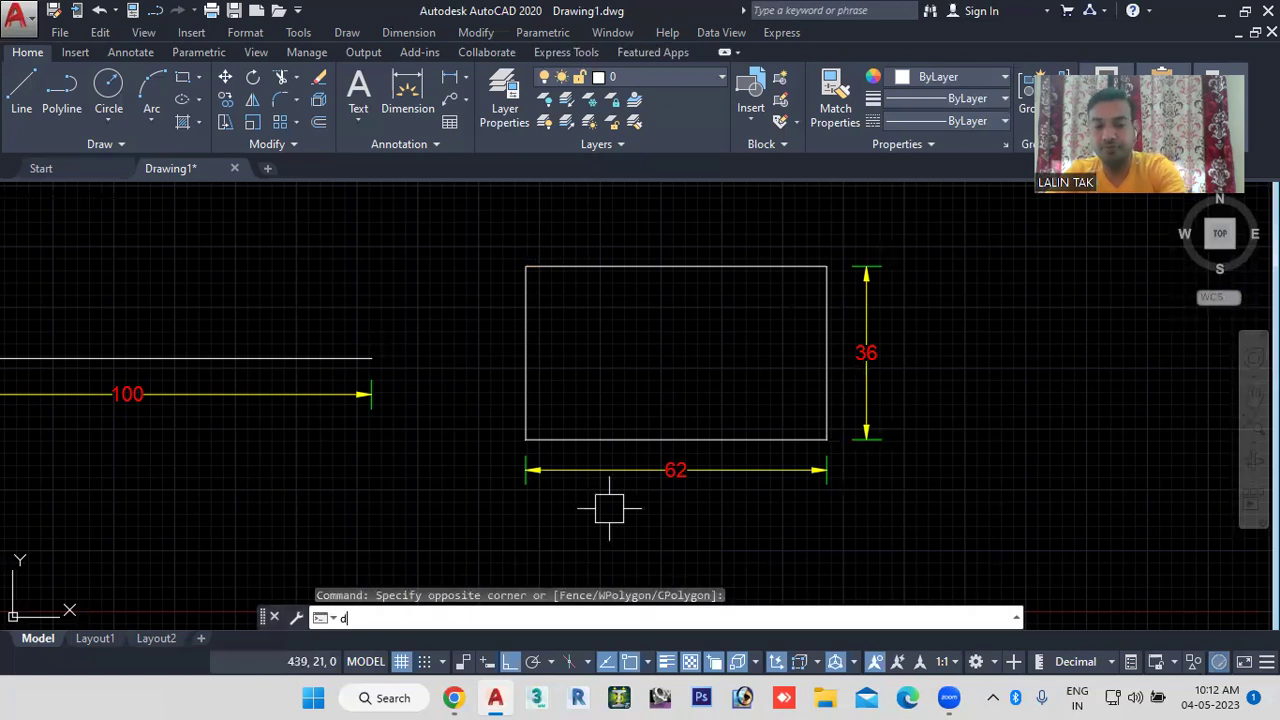
pyautogui.press('Return')
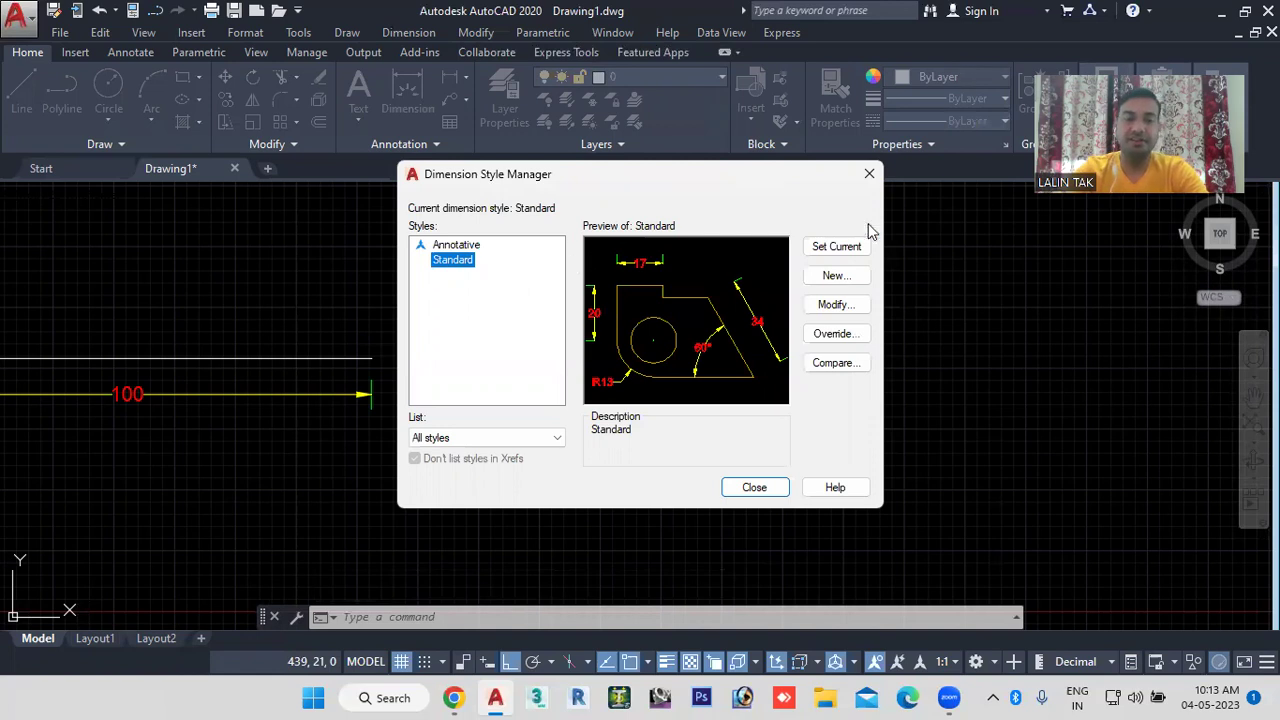
pyautogui.click(838, 310)
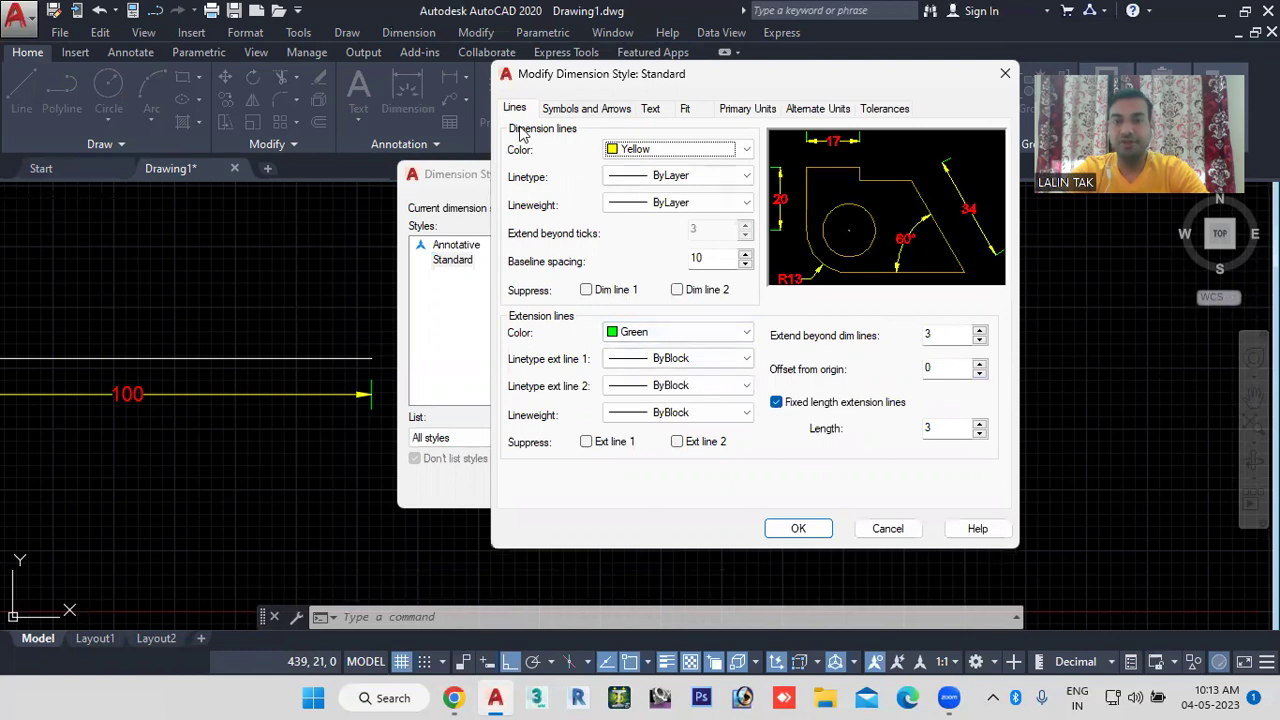
pyautogui.click(580, 110)
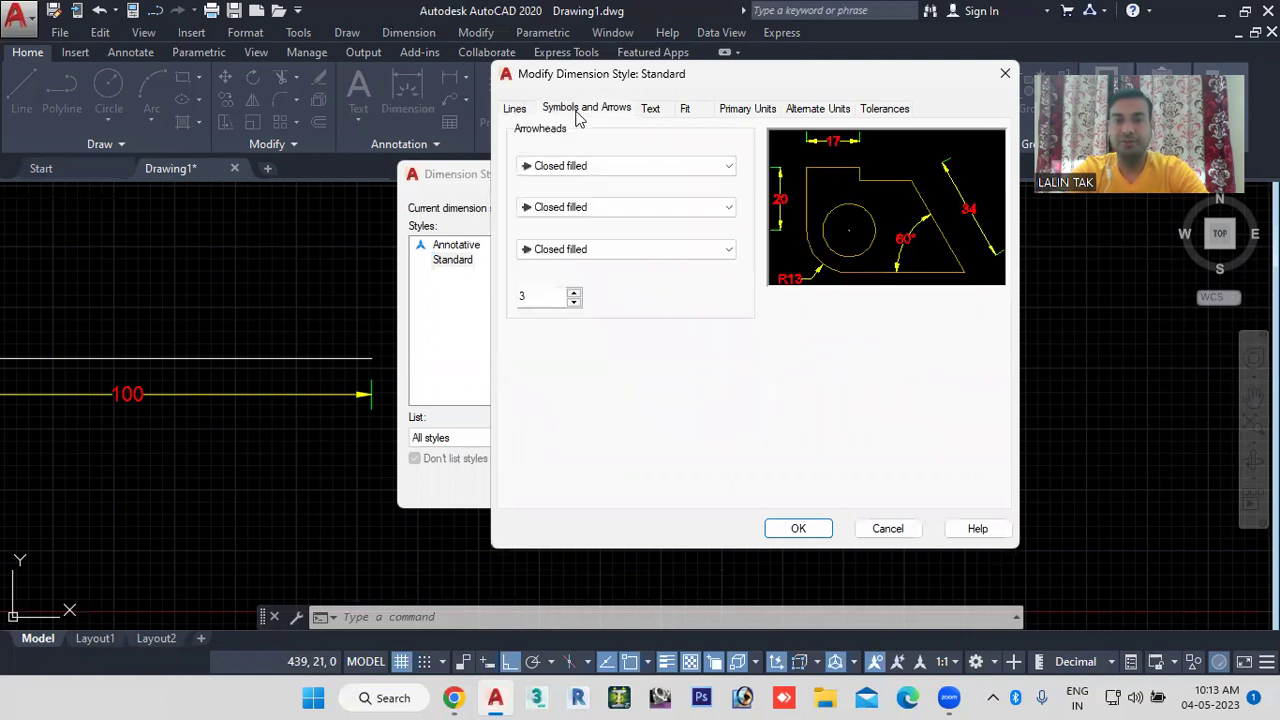
pyautogui.click(654, 112)
pyautogui.click(690, 110)
pyautogui.click(745, 108)
pyautogui.click(815, 109)
pyautogui.click(884, 108)
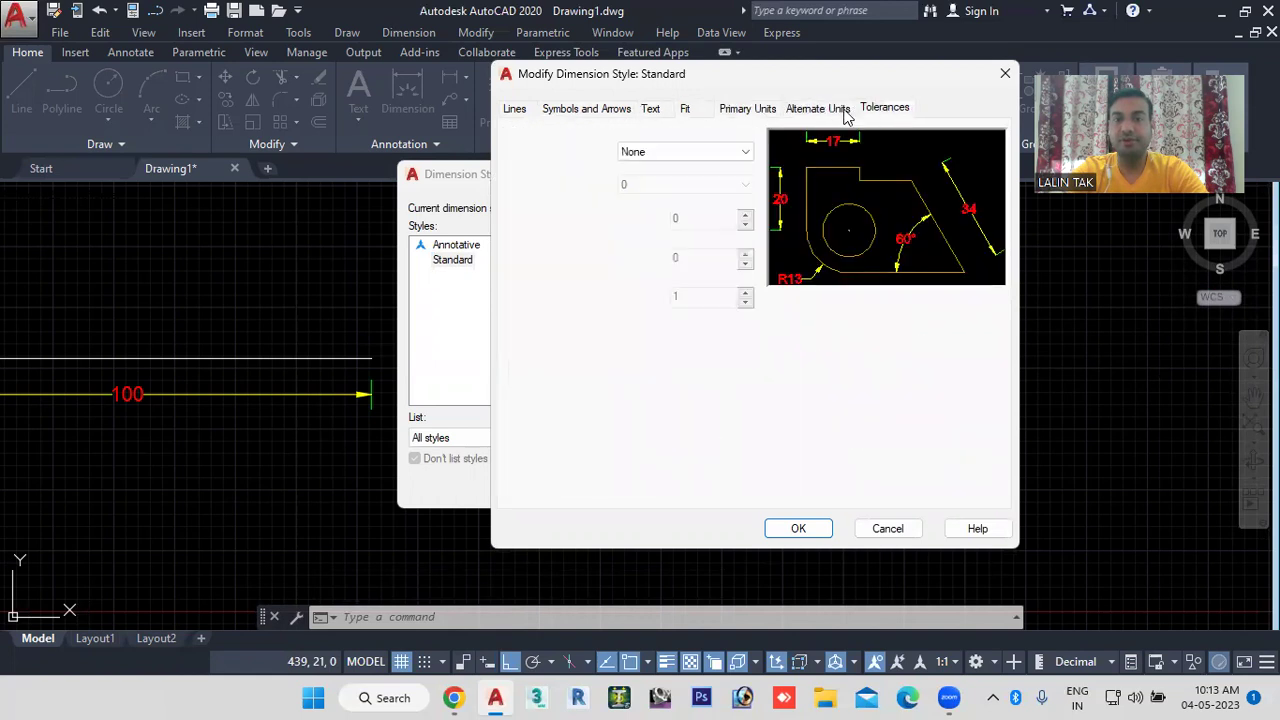
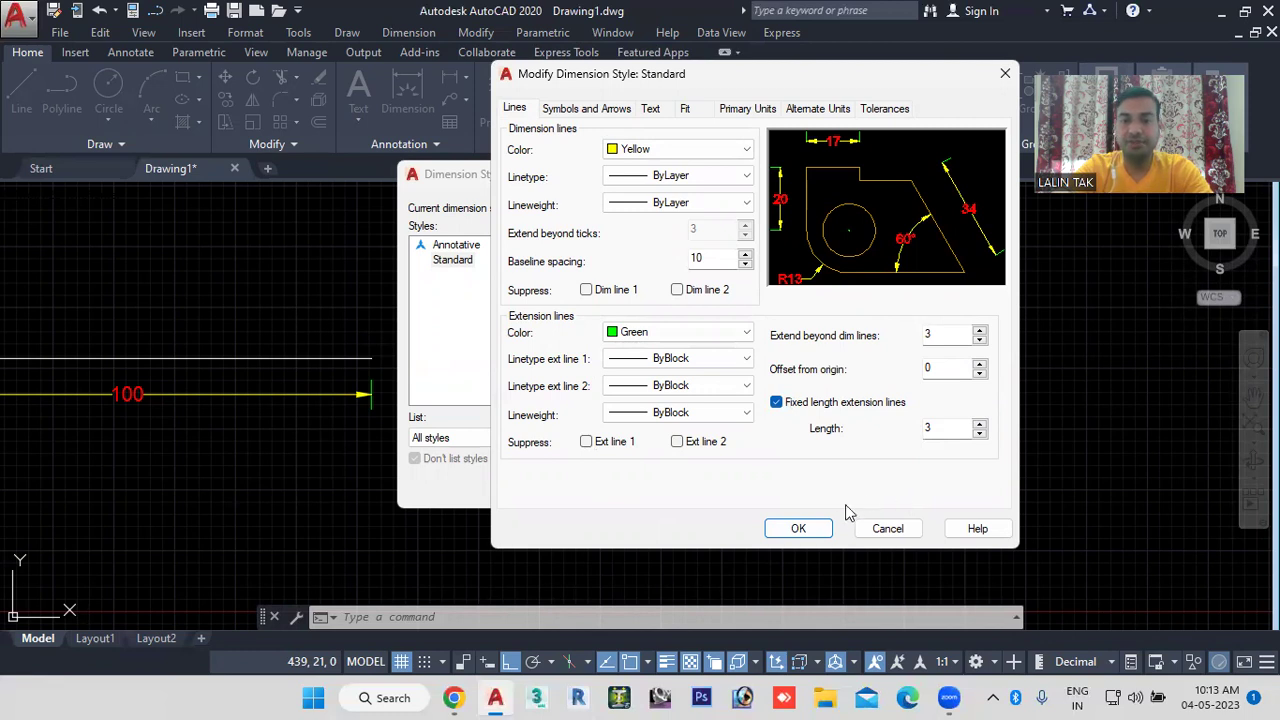
pyautogui.click(807, 528)
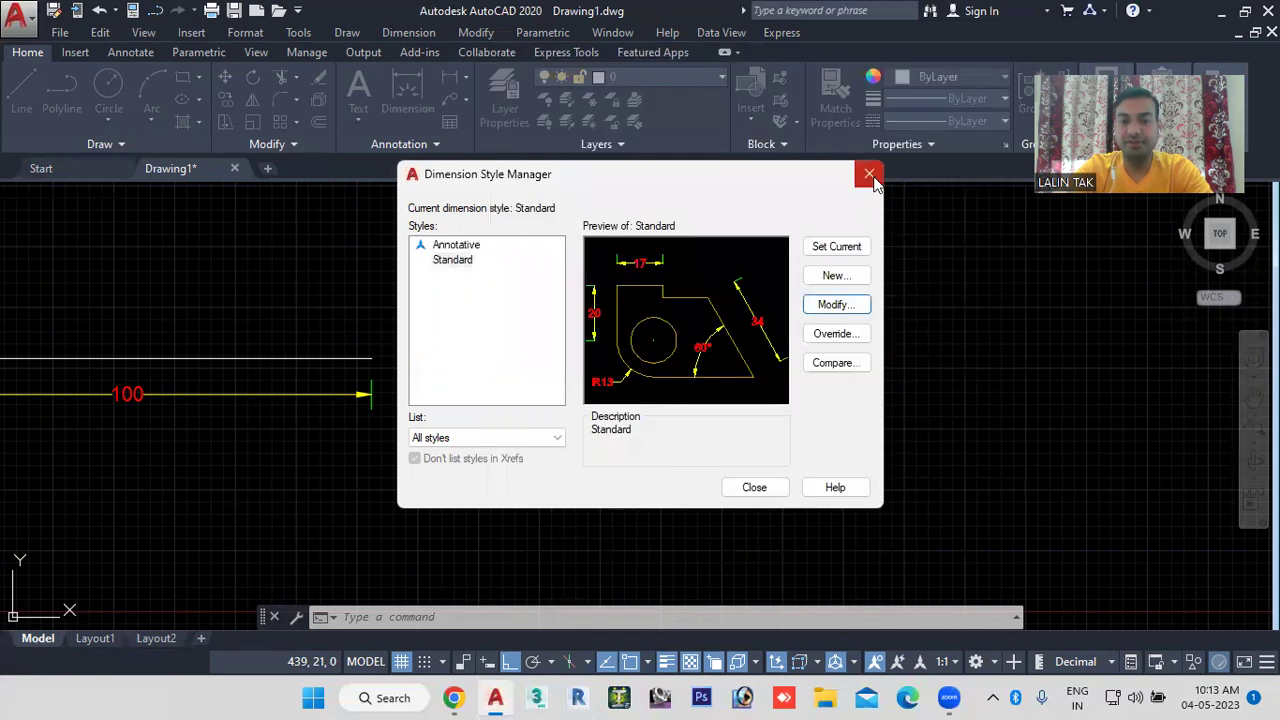
pyautogui.press('Escape')
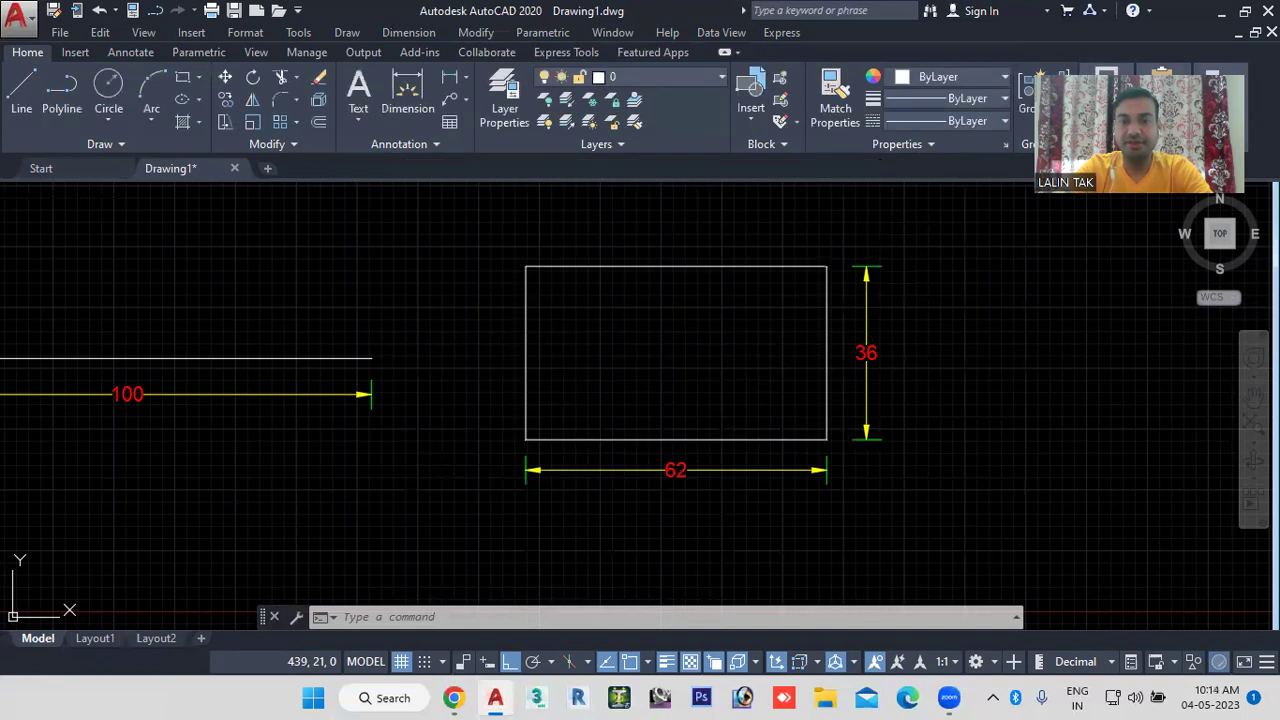
# Step: Draw a horizontal line above the dimensioned 100 line, parallel to it and about equally long
pyautogui.scroll(-2, 748, 376)
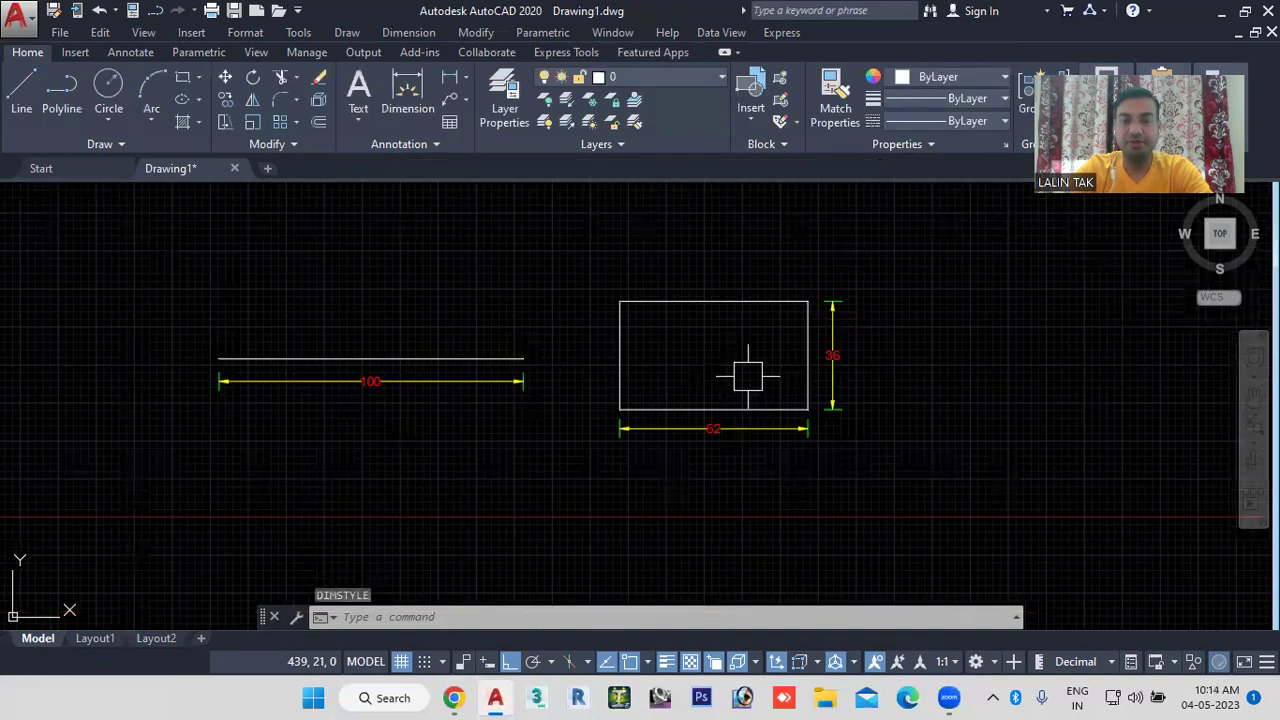
pyautogui.scroll(4, 748, 376)
pyautogui.scroll(-3, 709, 368)
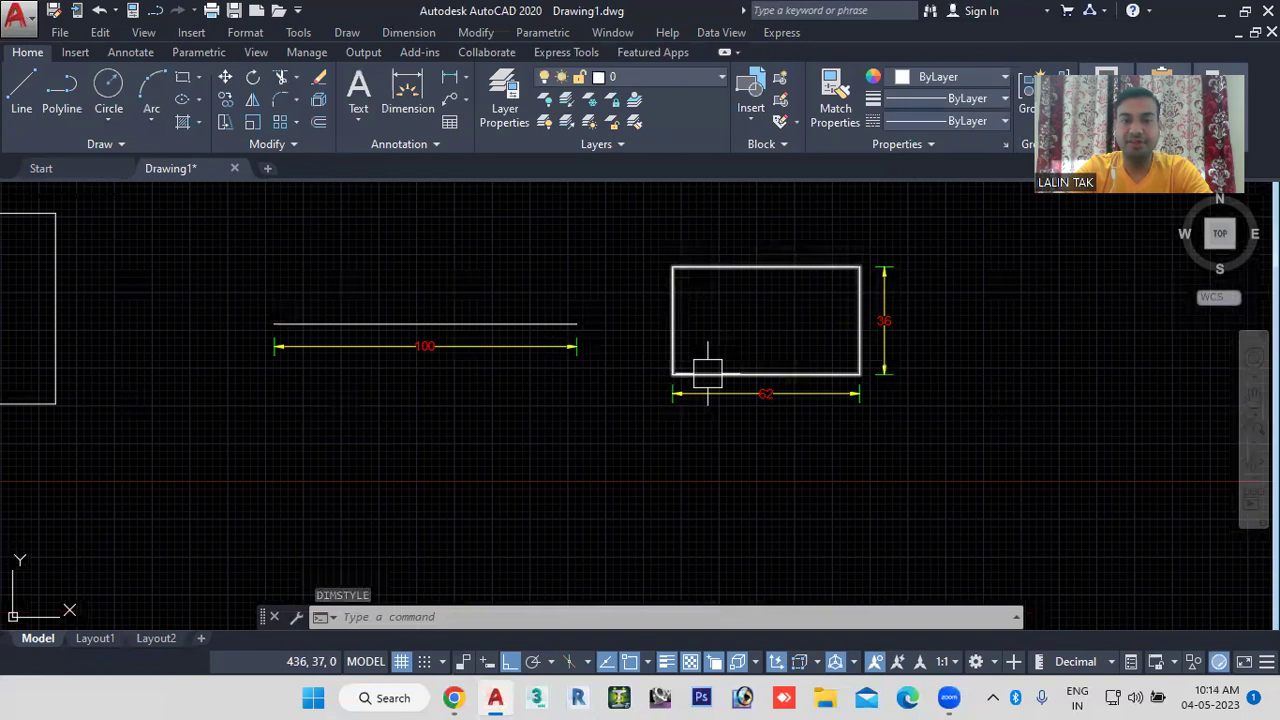
pyautogui.scroll(2, 639, 376)
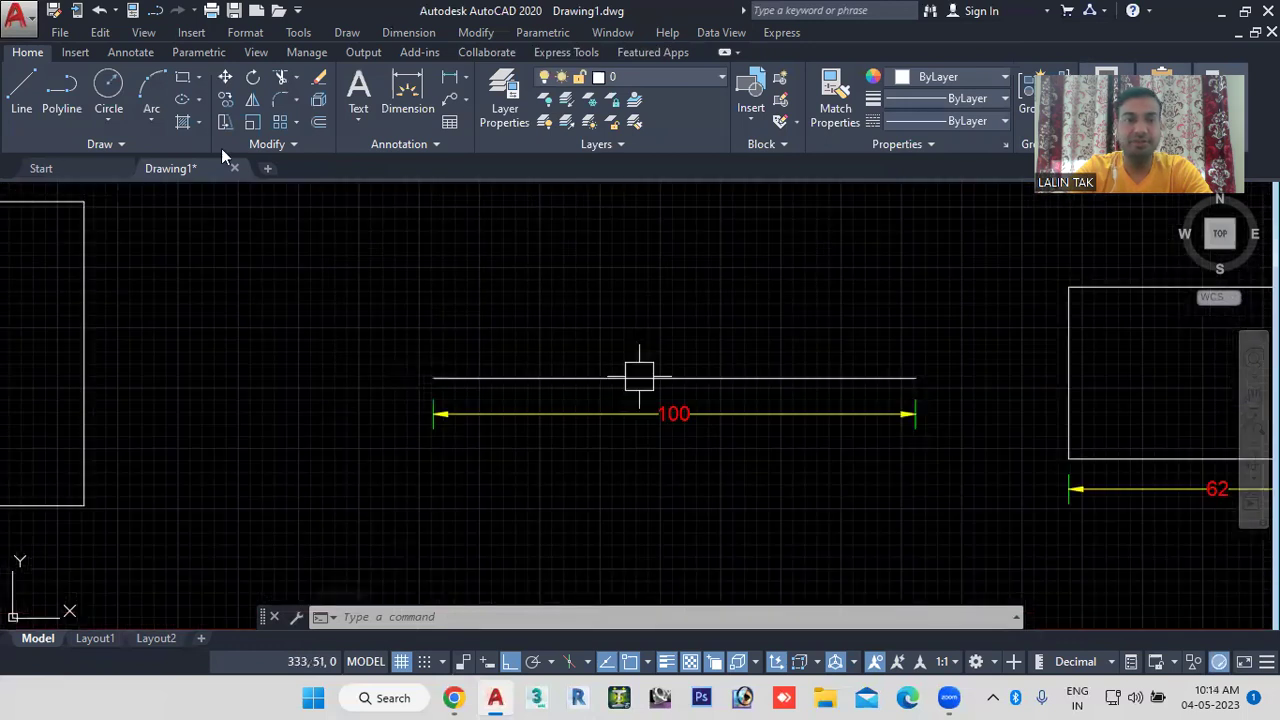
pyautogui.click(312, 300)
pyautogui.click(798, 300)
pyautogui.press('Escape')
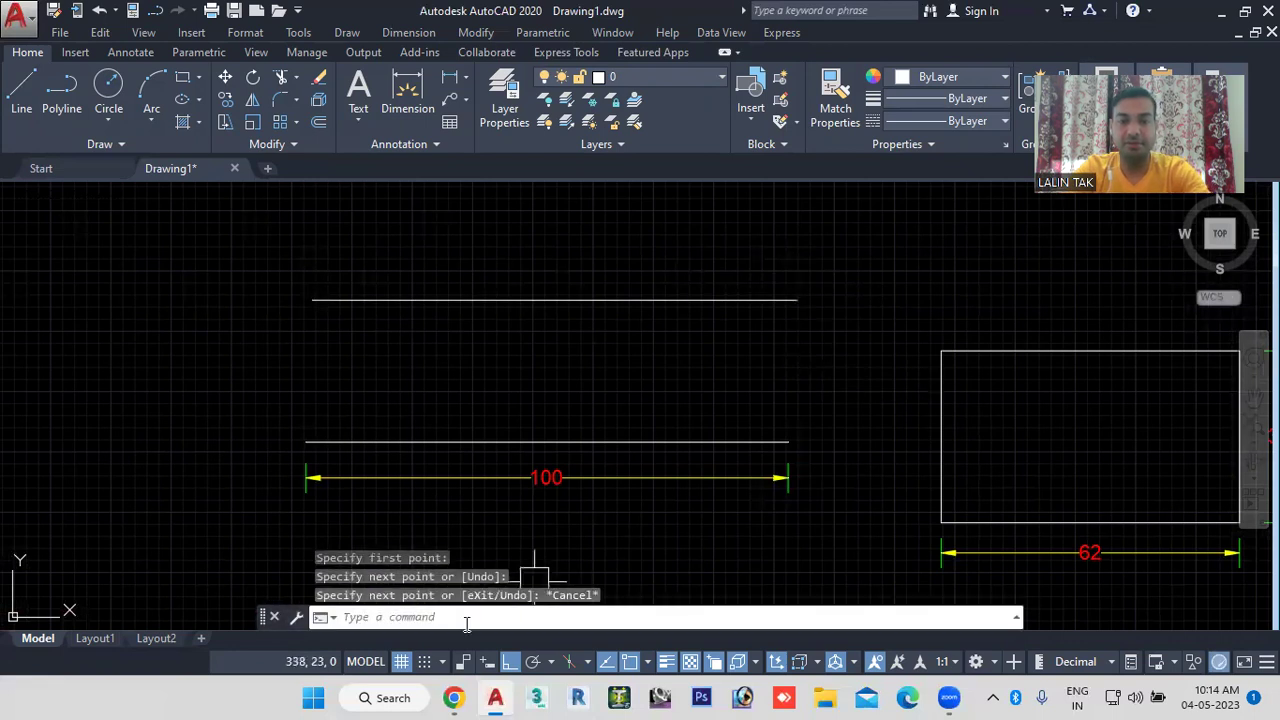
# Step: Create a centerline between the upper horizontal line and the dimensioned 100 line below it
pyautogui.write('cEntr')
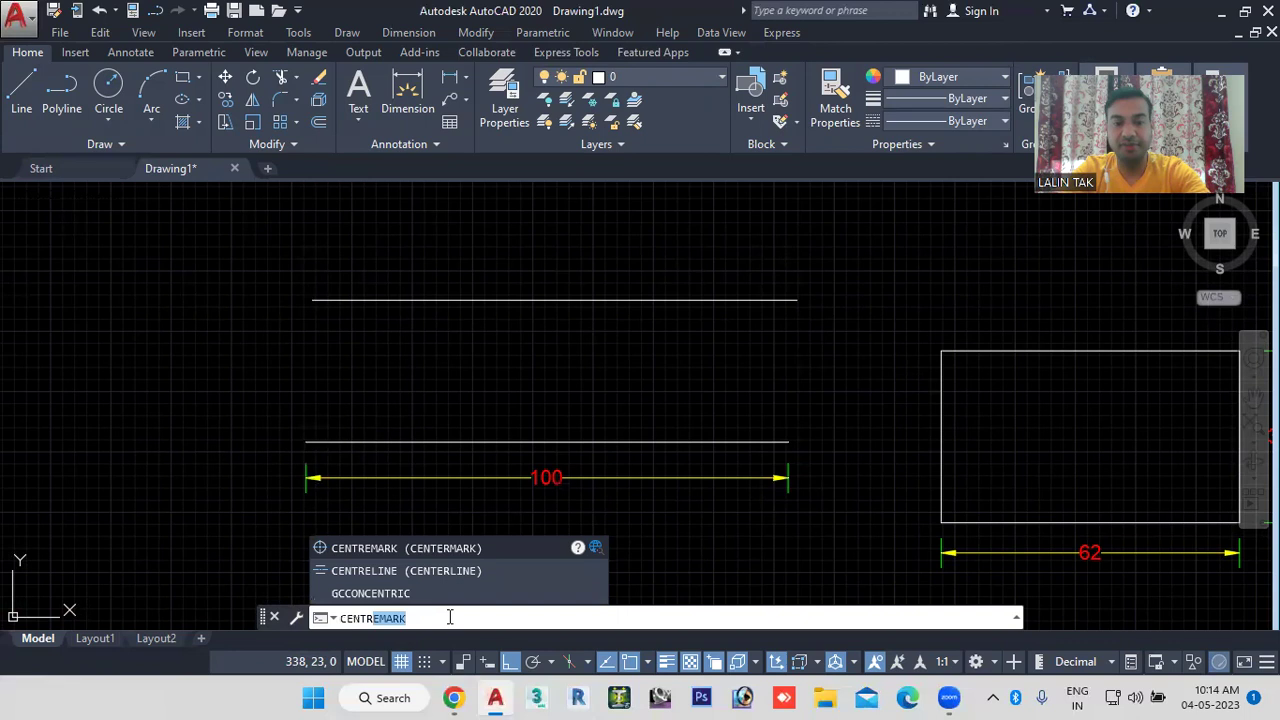
pyautogui.press('Down')
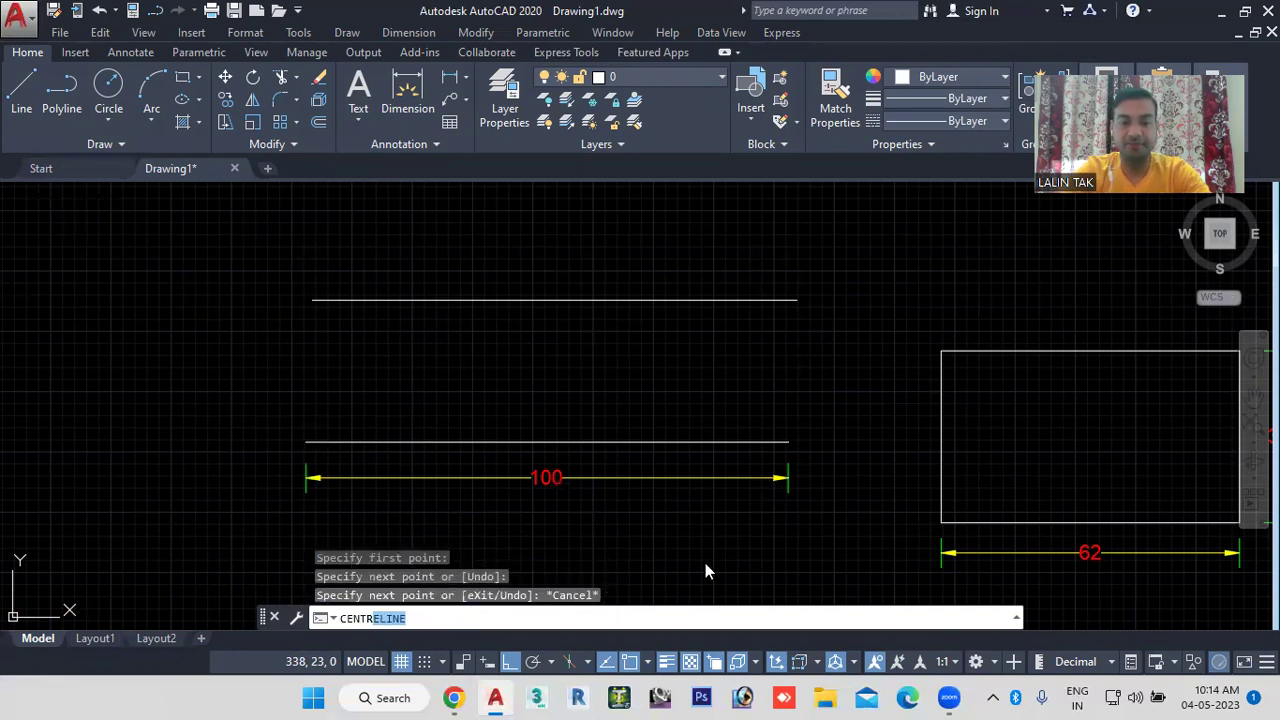
pyautogui.press('Return')
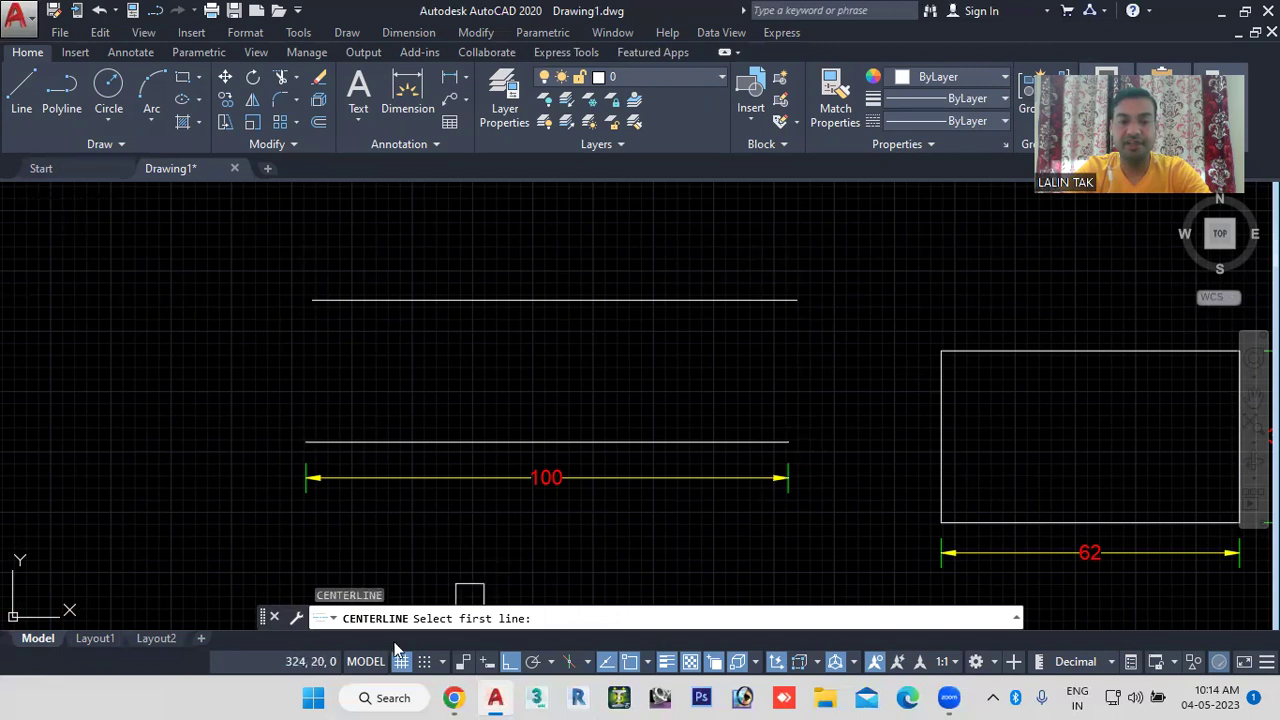
pyautogui.click(584, 299)
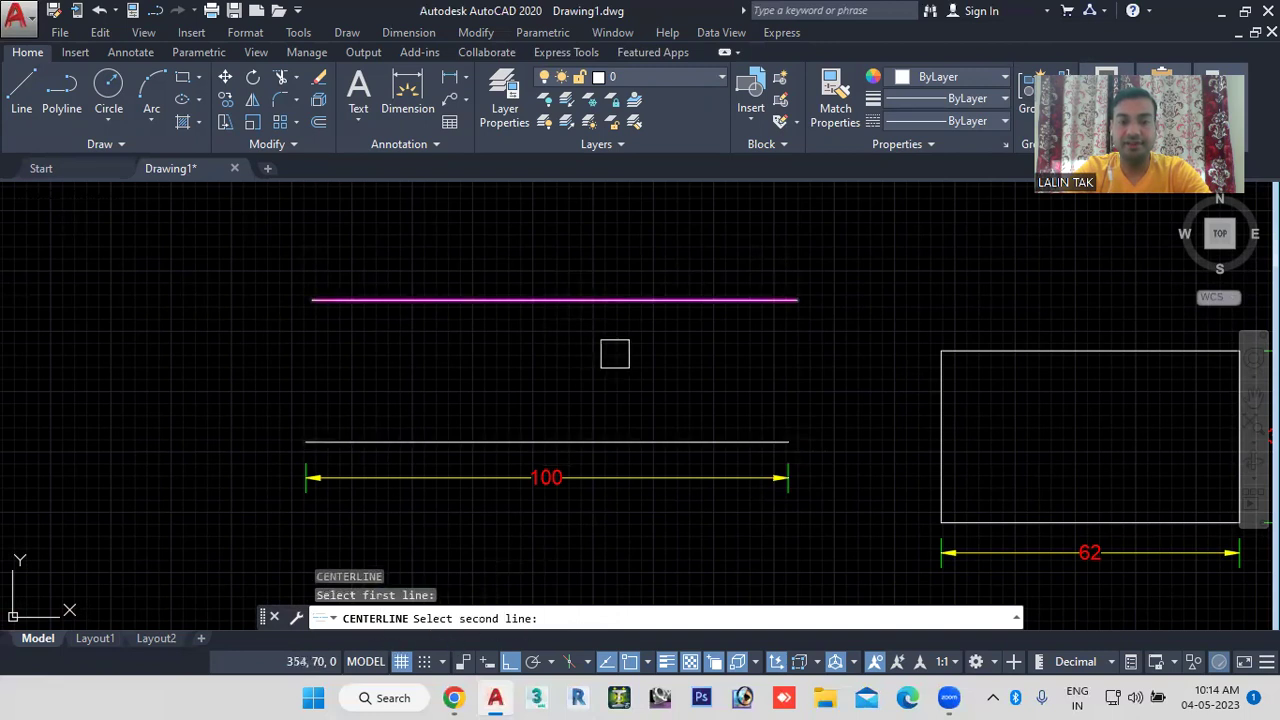
pyautogui.press('Escape')
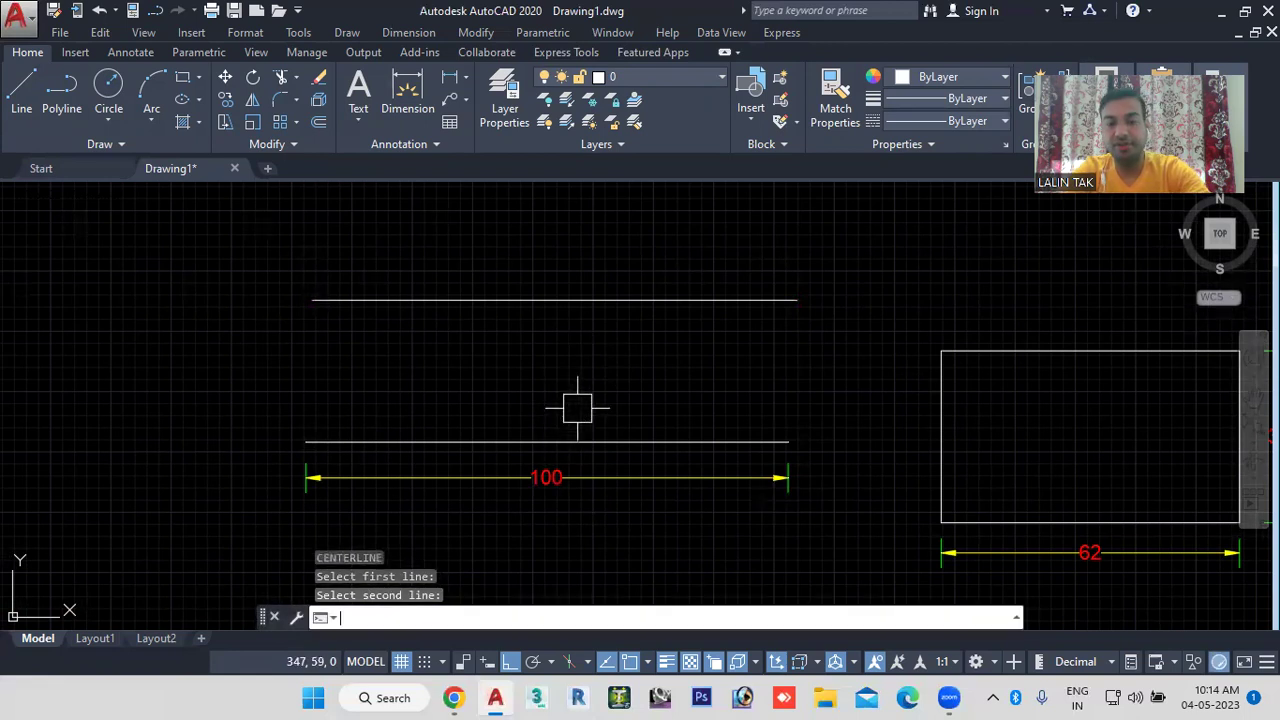
pyautogui.press('Return')
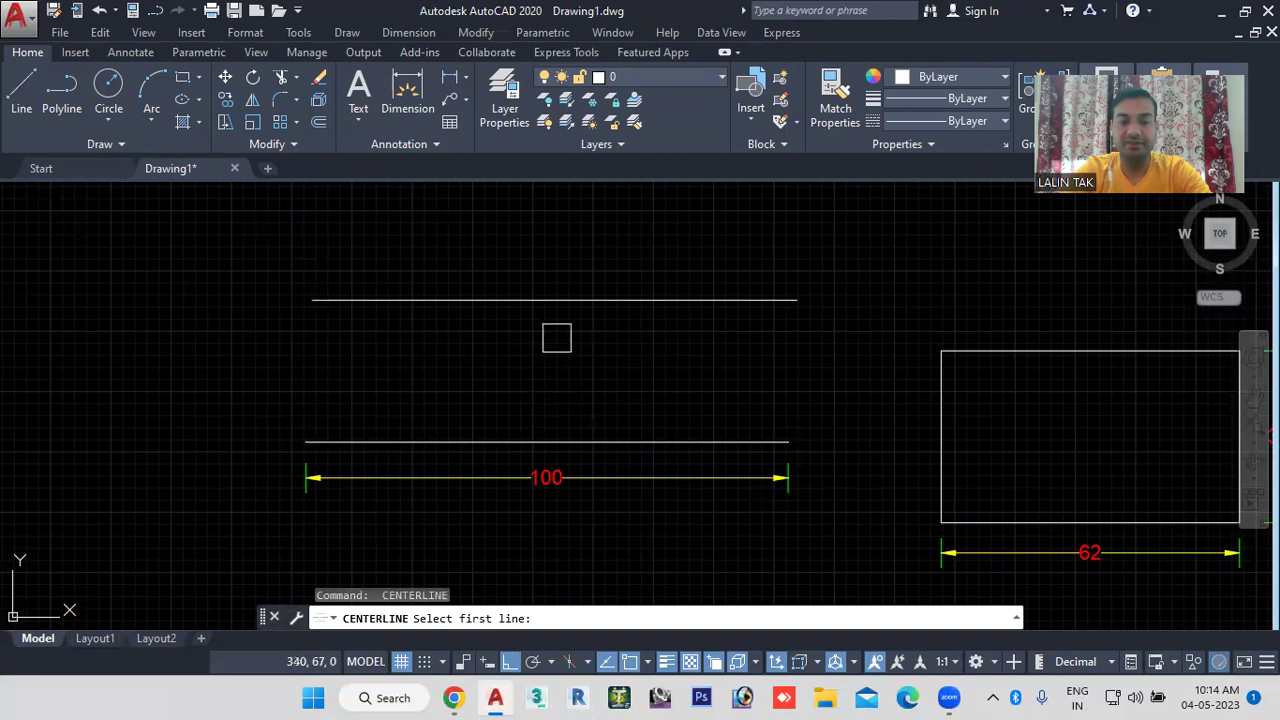
pyautogui.click(574, 300)
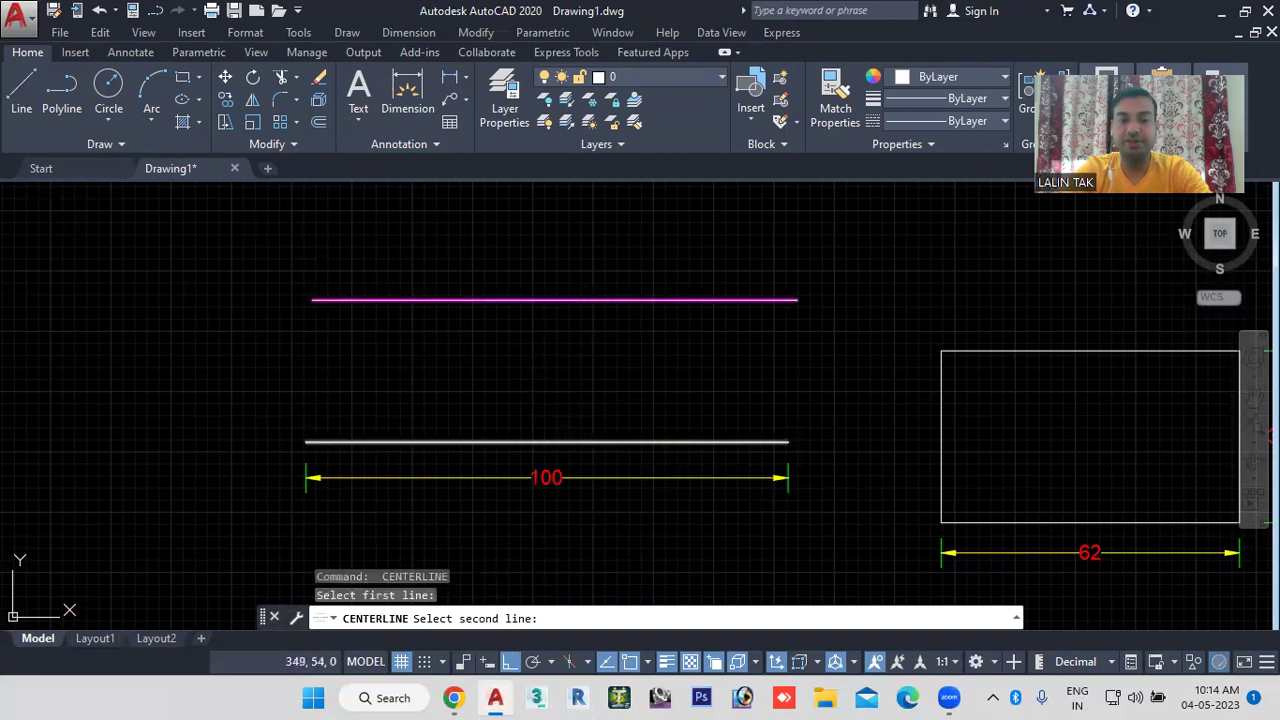
pyautogui.click(587, 441)
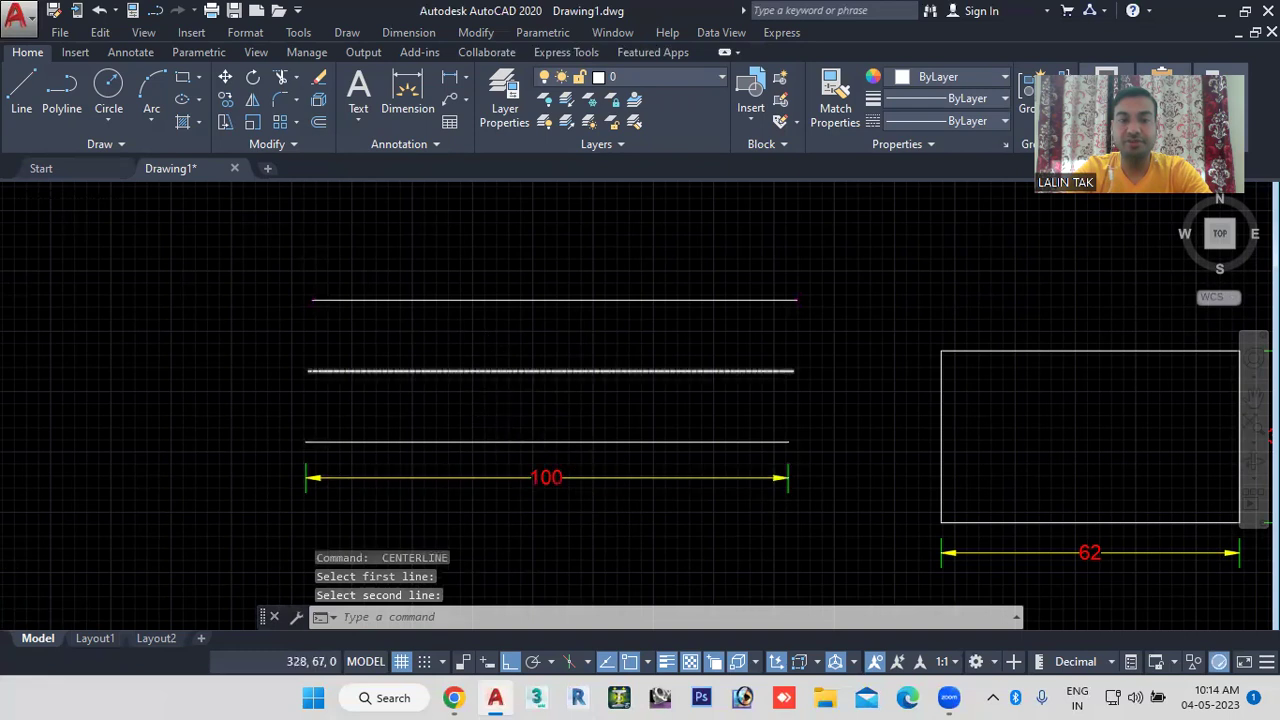
# Step: Examine the centerline's dash pattern up close and compare it with the two continuous lines
pyautogui.scroll(5, 486, 368)
pyautogui.scroll(7, 549, 403)
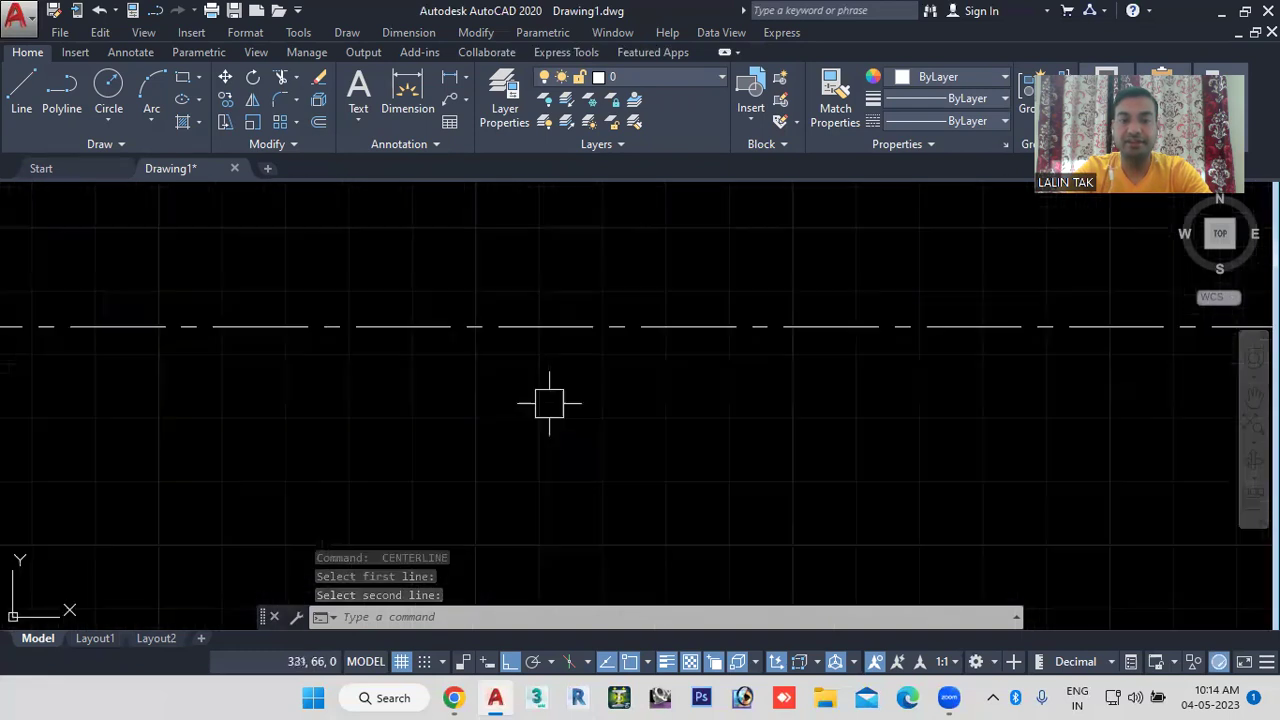
pyautogui.scroll(-3, 592, 351)
pyautogui.scroll(-2, 592, 351)
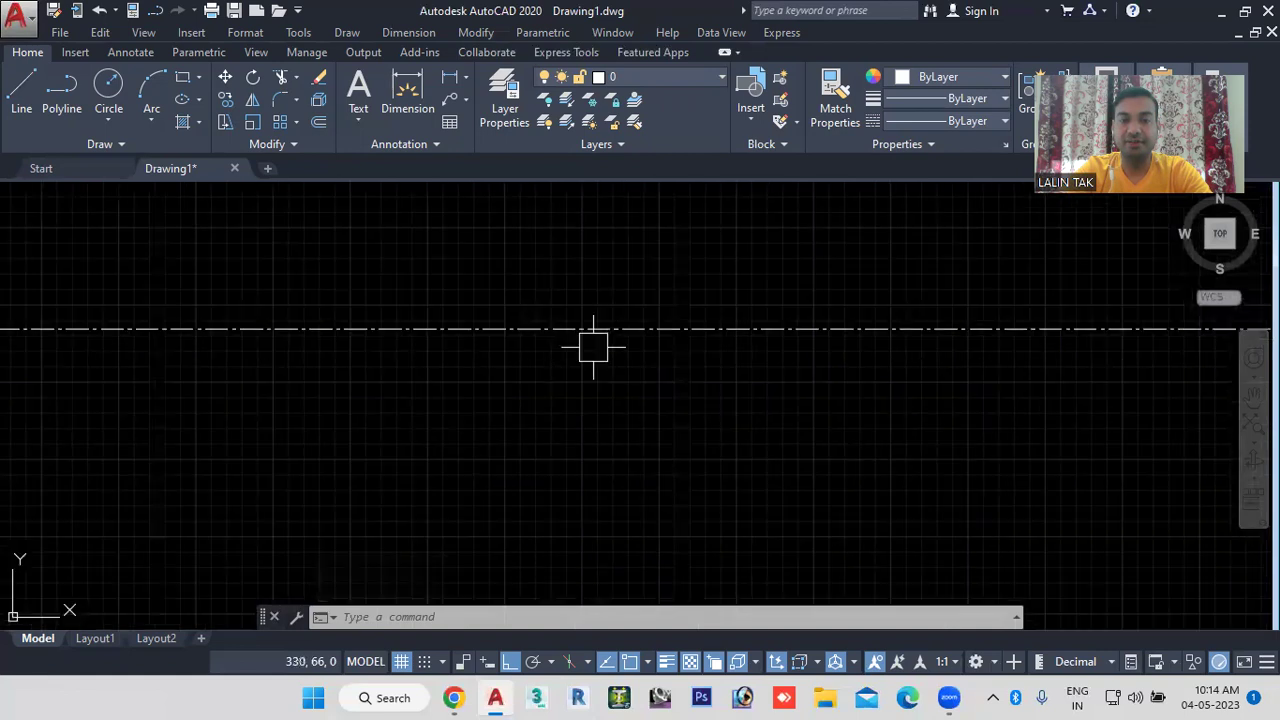
pyautogui.scroll(-3, 593, 347)
pyautogui.scroll(3, 528, 352)
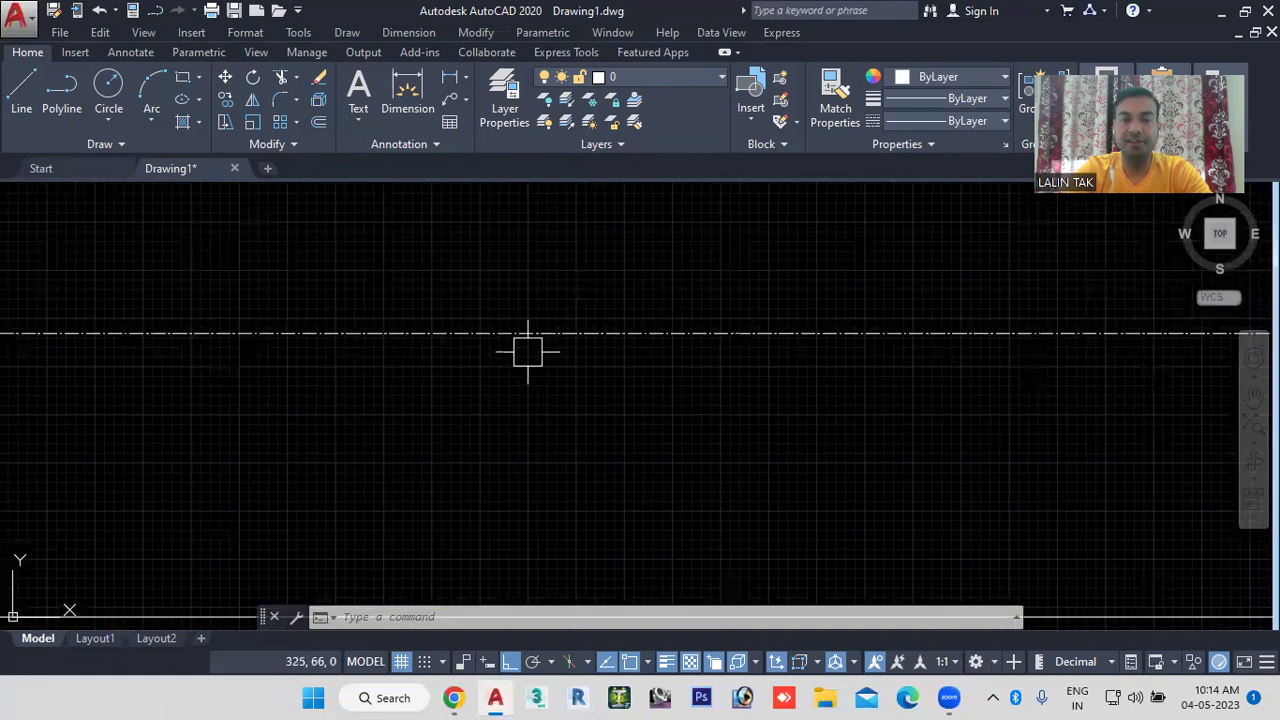
pyautogui.scroll(3, 586, 300)
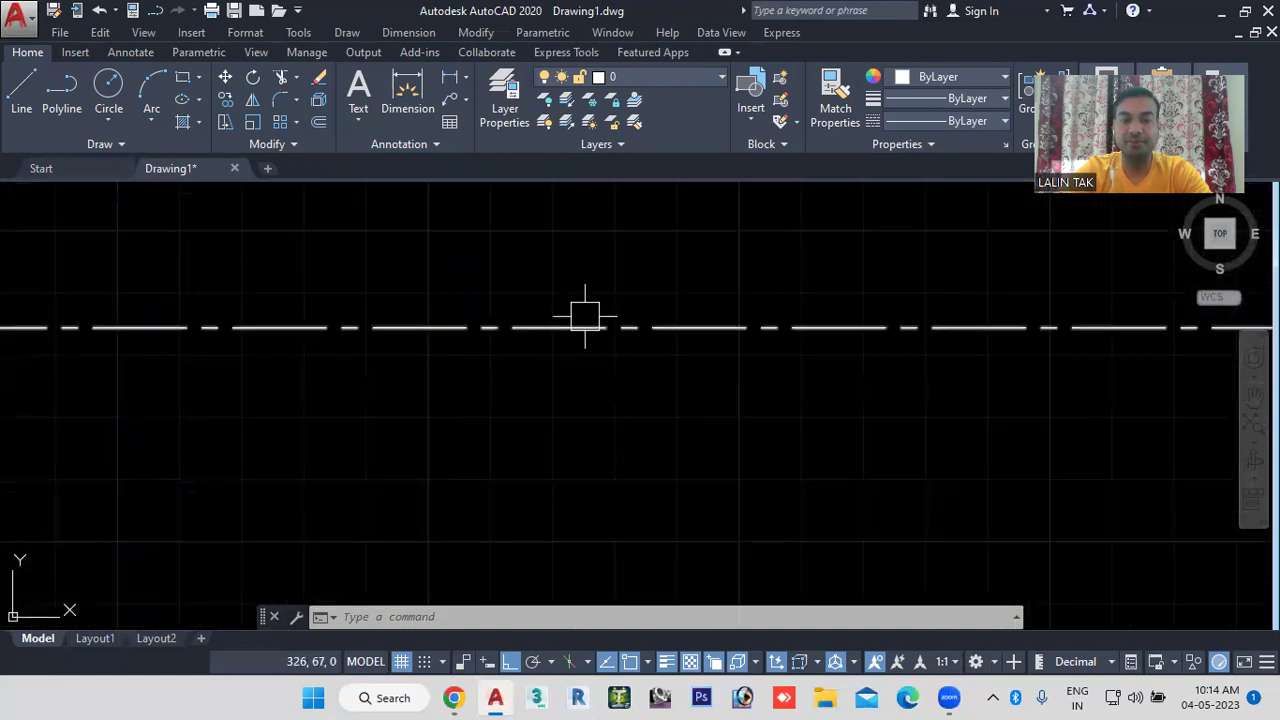
pyautogui.scroll(-2, 590, 335)
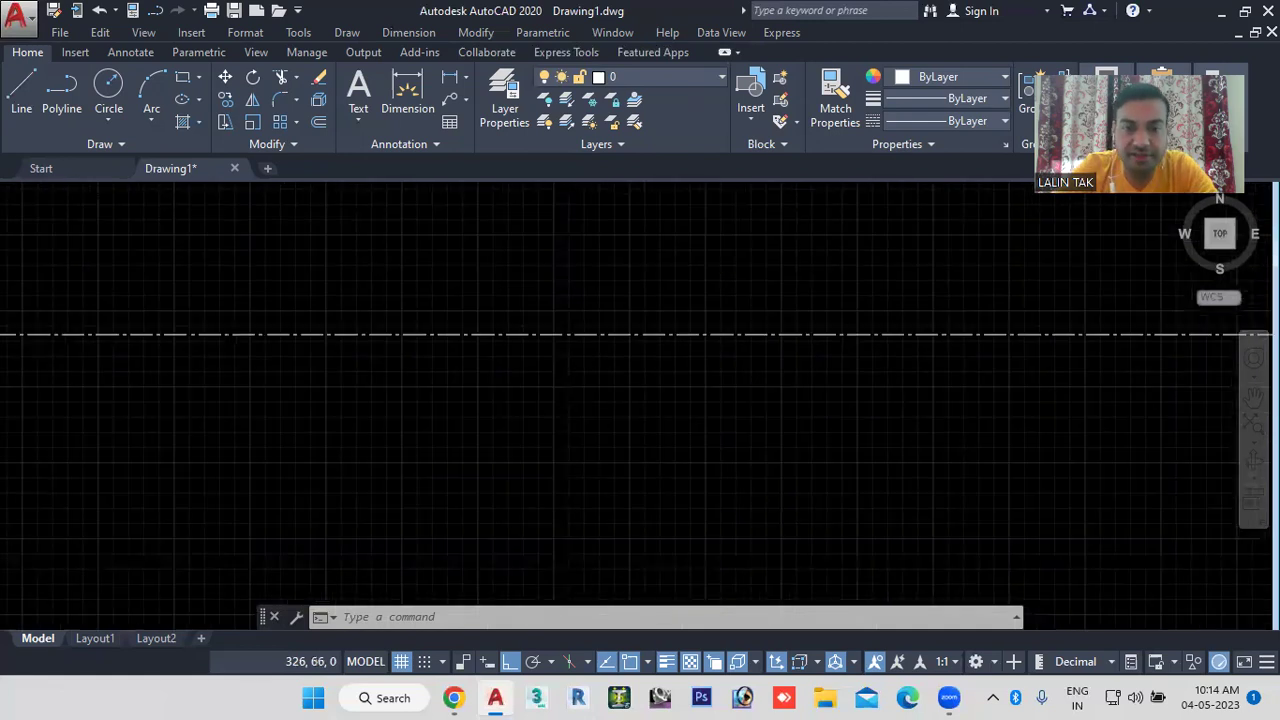
pyautogui.scroll(-2, 590, 350)
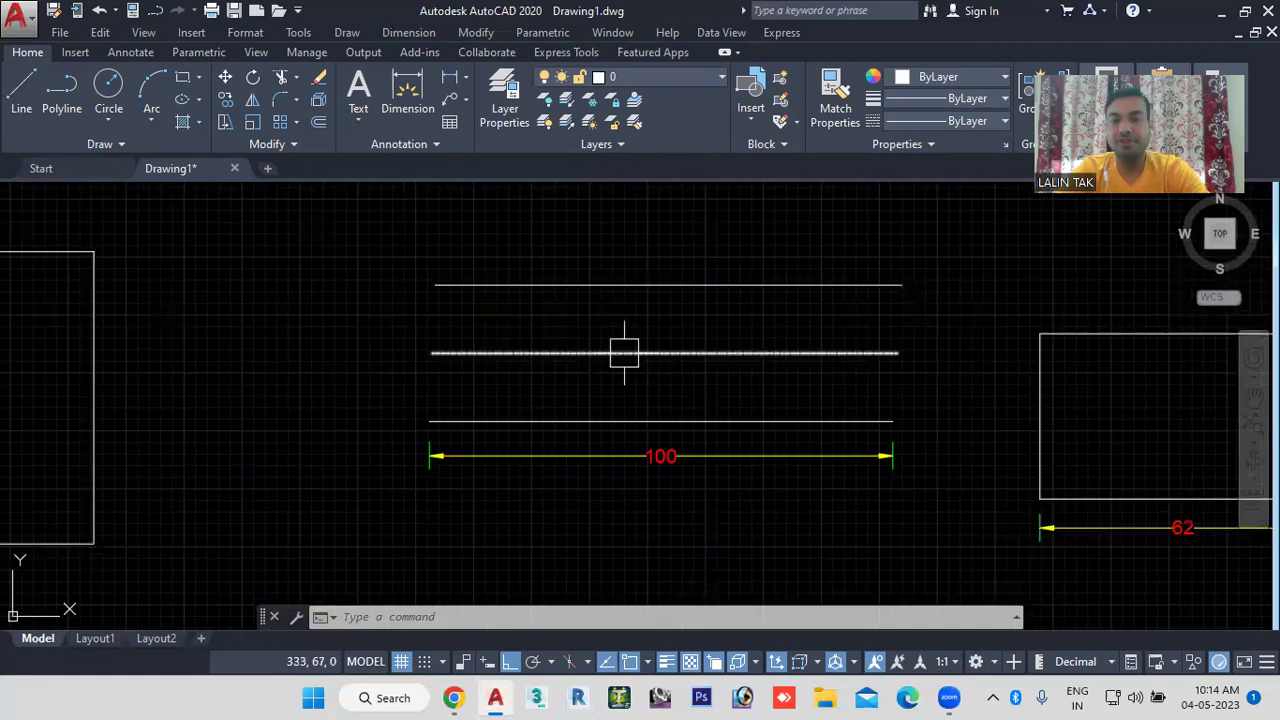
pyautogui.scroll(4, 606, 355)
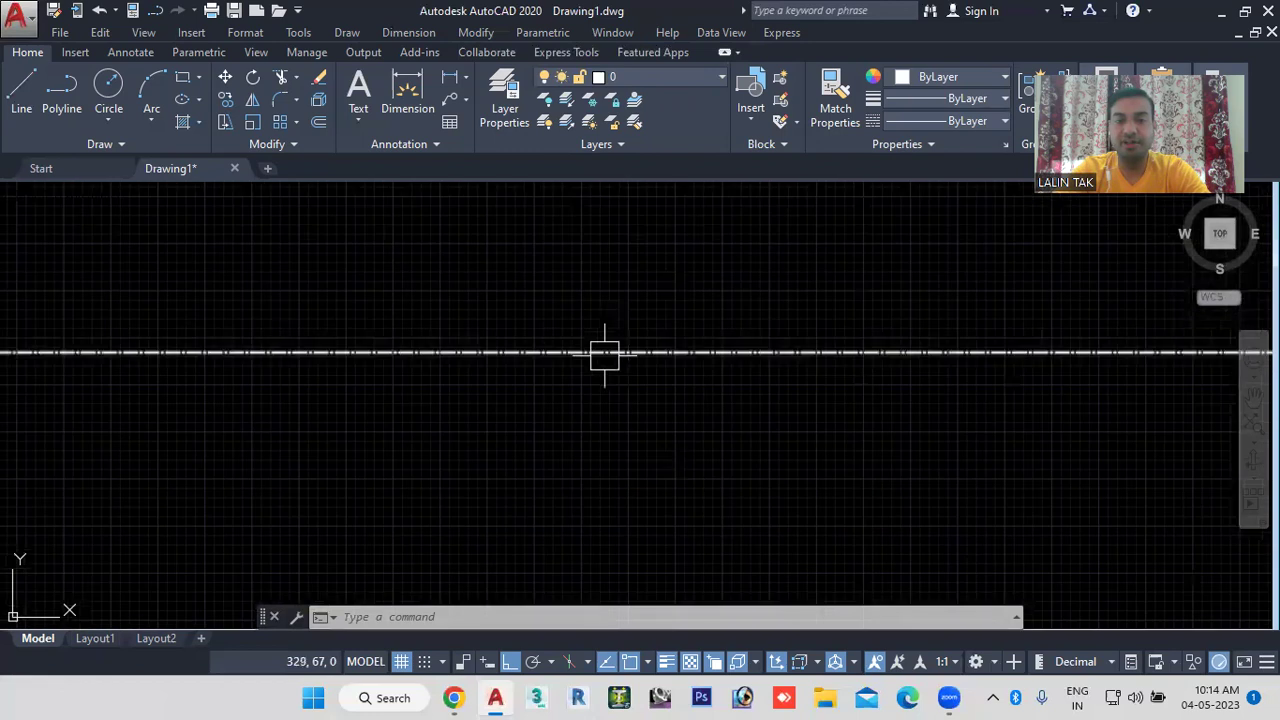
pyautogui.scroll(6, 606, 356)
pyautogui.scroll(-2, 911, 330)
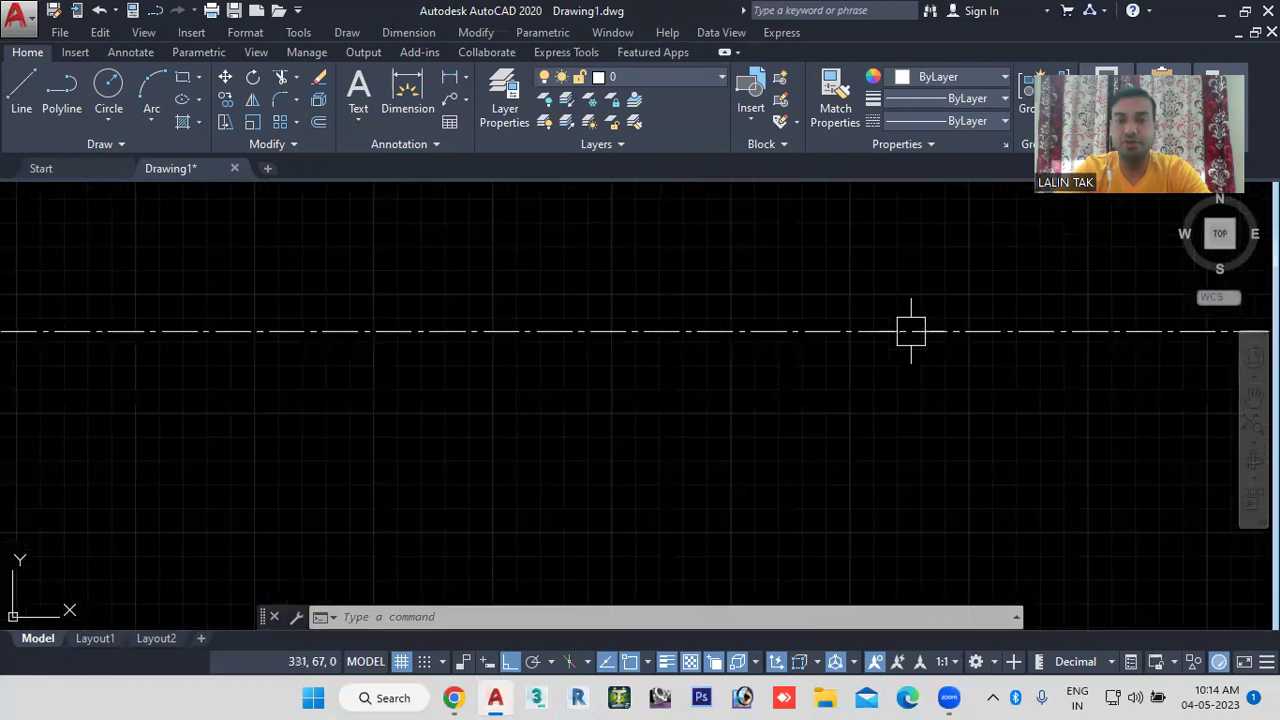
pyautogui.scroll(-2, 878, 345)
pyautogui.scroll(-3, 878, 345)
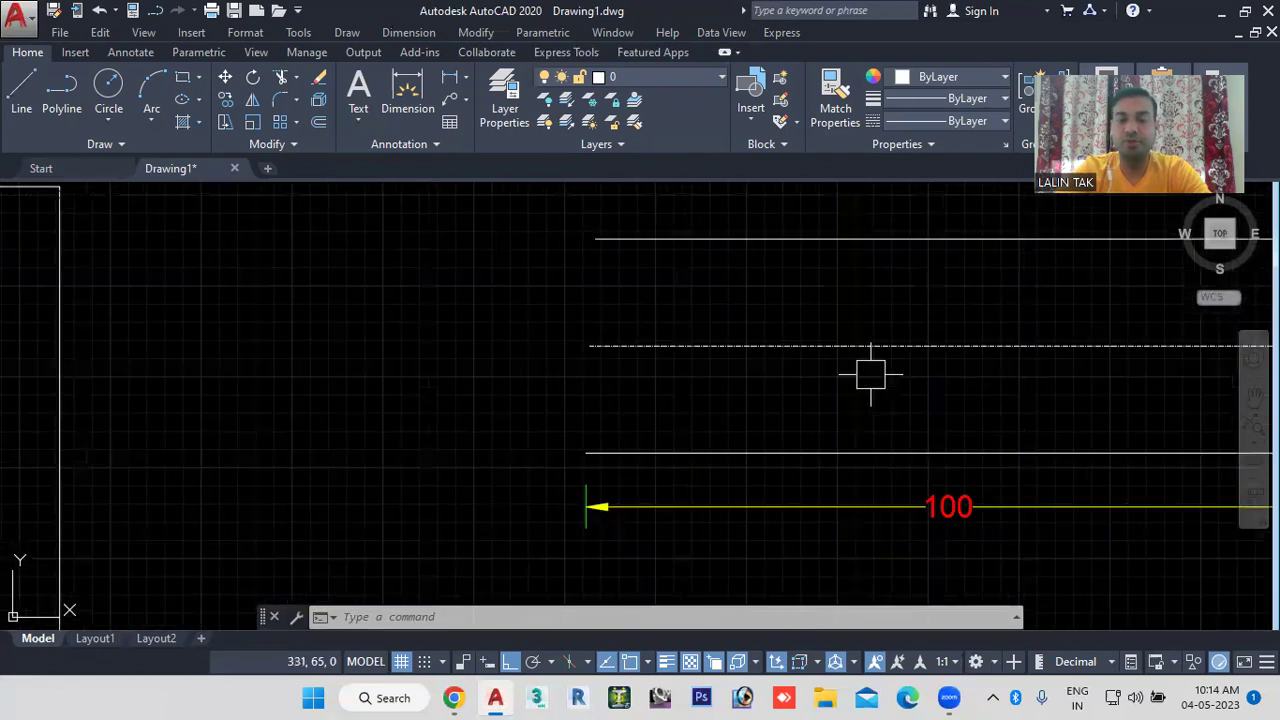
pyautogui.moveTo(968, 365); pyautogui.dragTo(494, 379, button='middle')
pyautogui.scroll(3, 531, 363)
pyautogui.scroll(2, 533, 368)
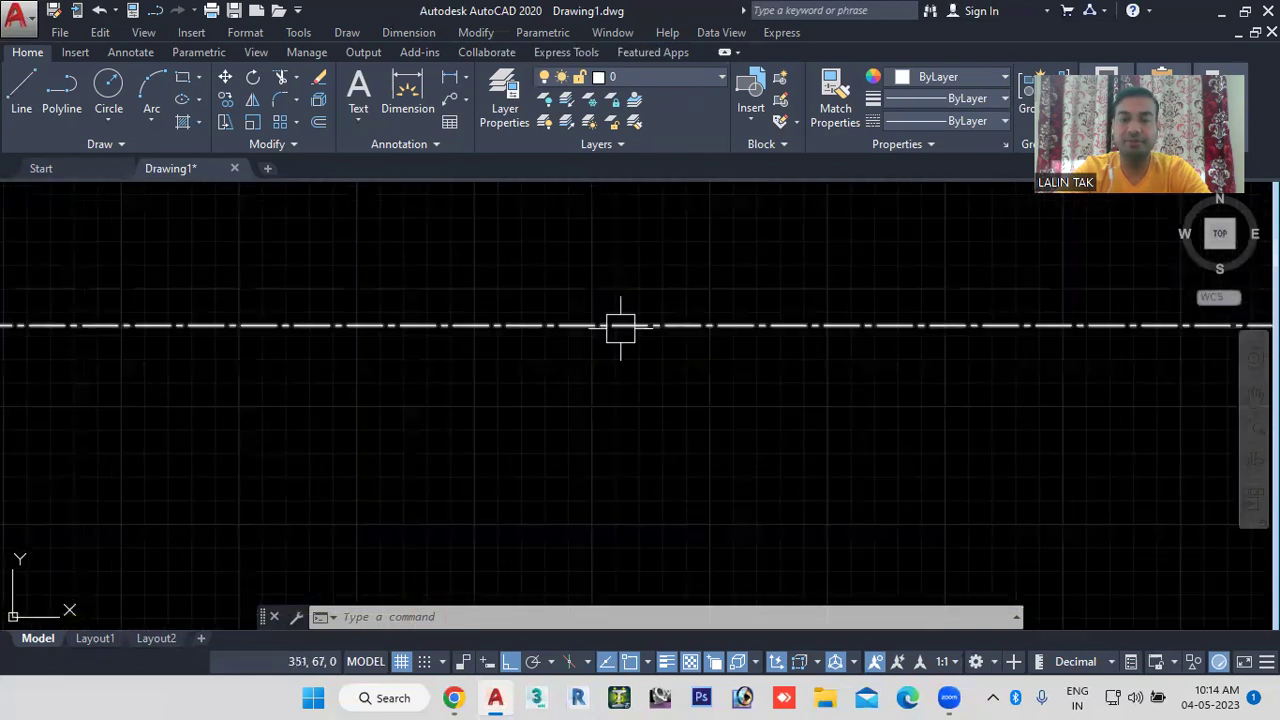
pyautogui.scroll(4, 604, 343)
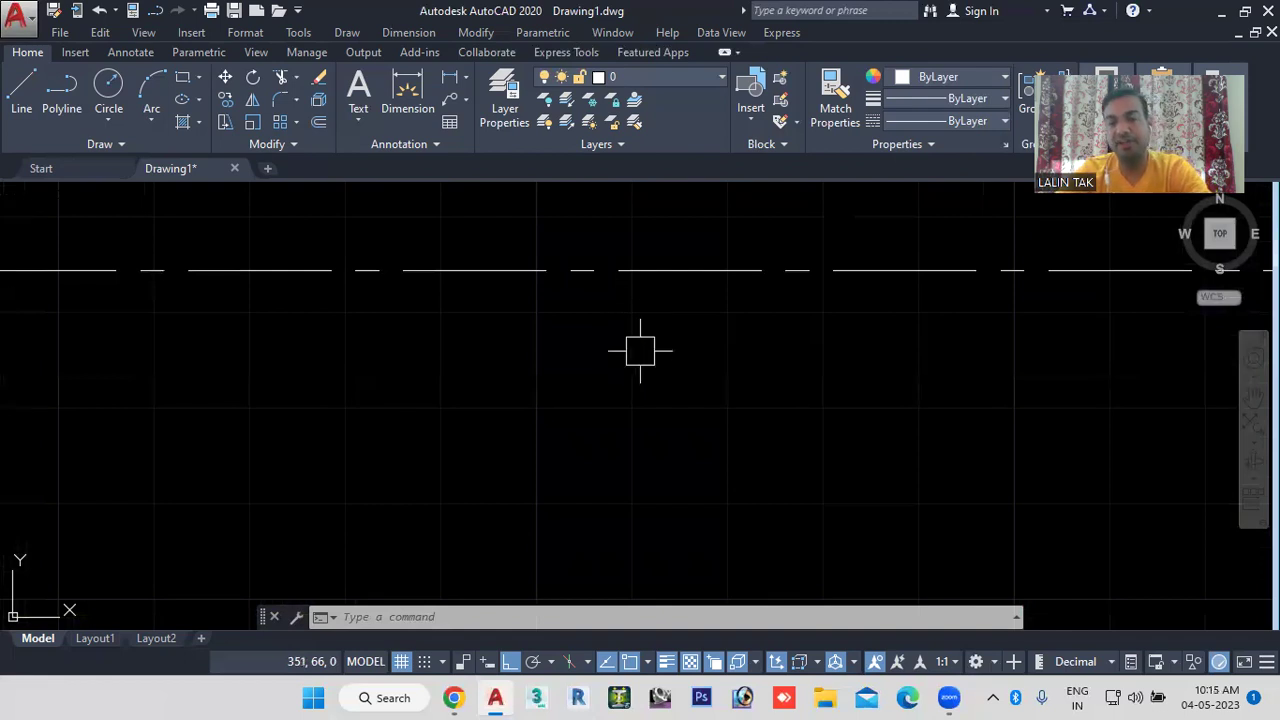
pyautogui.scroll(-5, 640, 350)
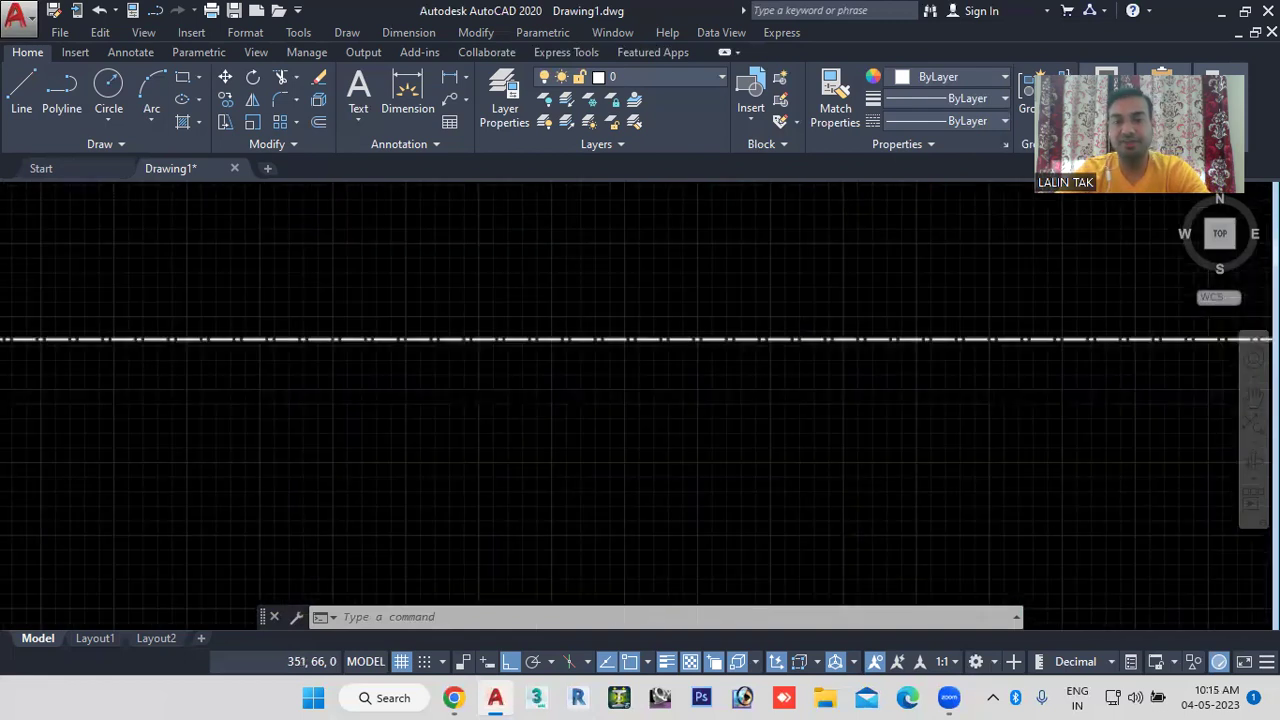
pyautogui.scroll(-4, 636, 358)
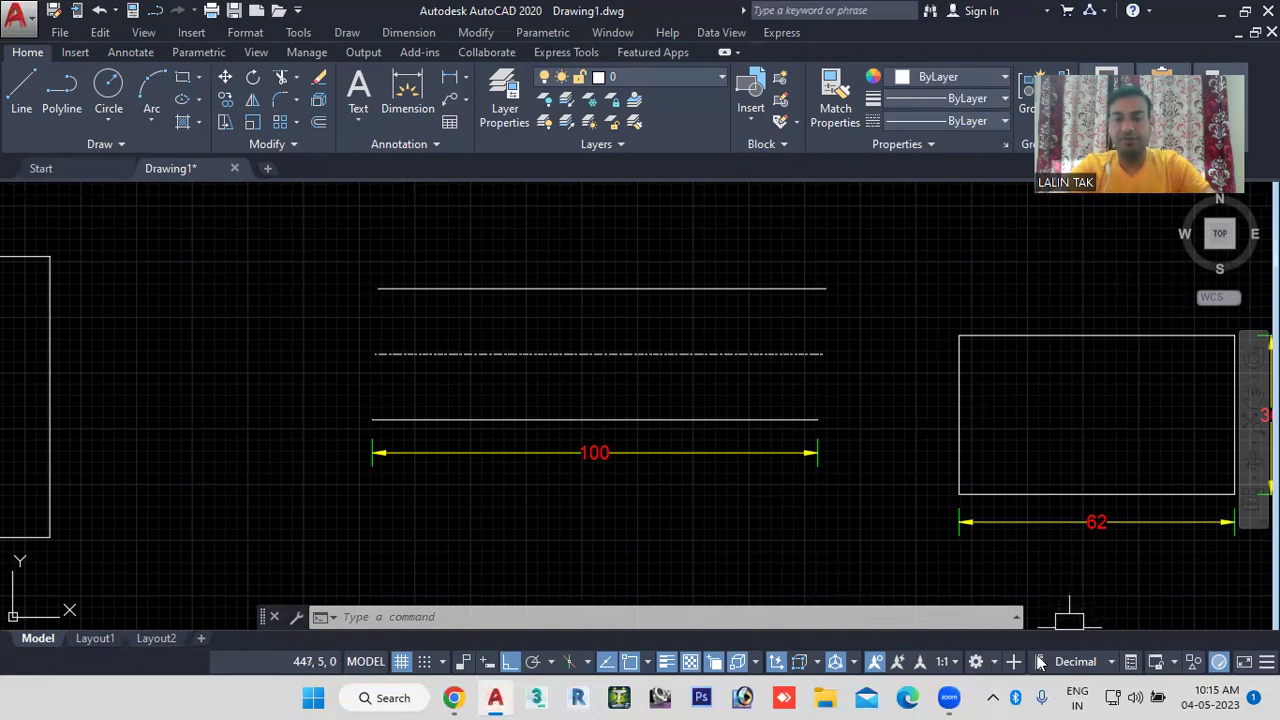
pyautogui.moveTo(950, 693)
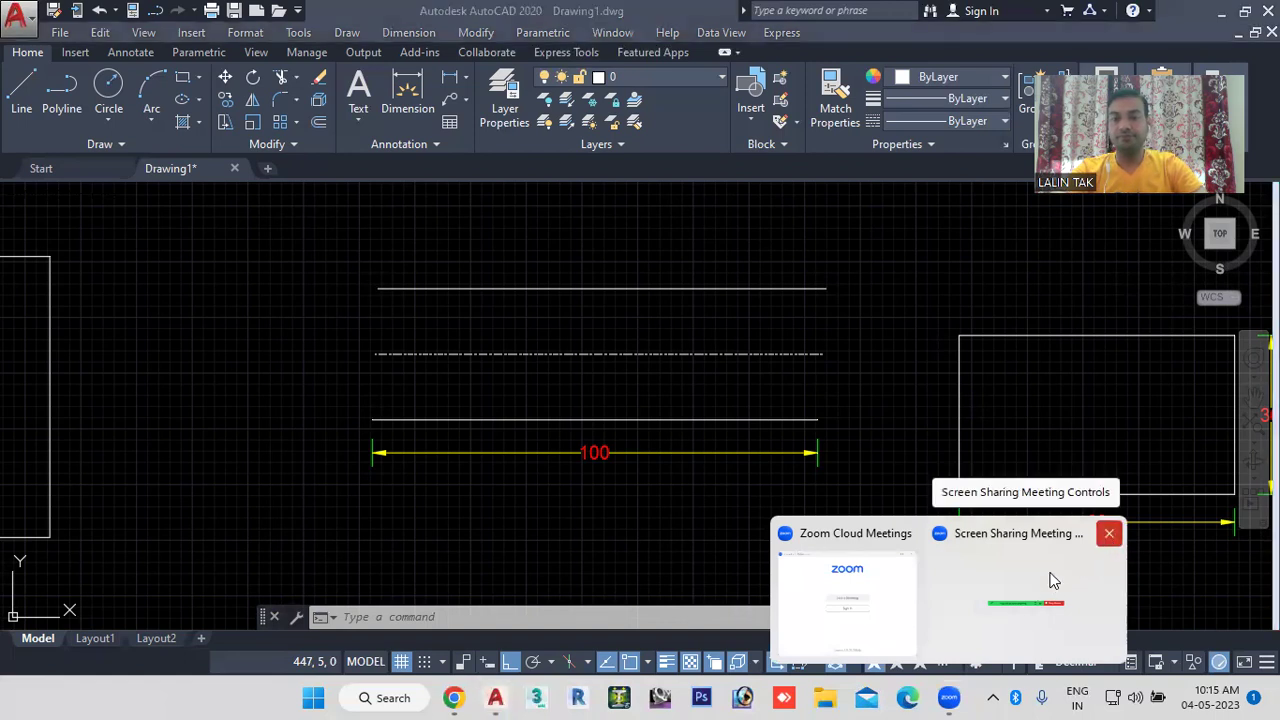
pyautogui.click(926, 584)
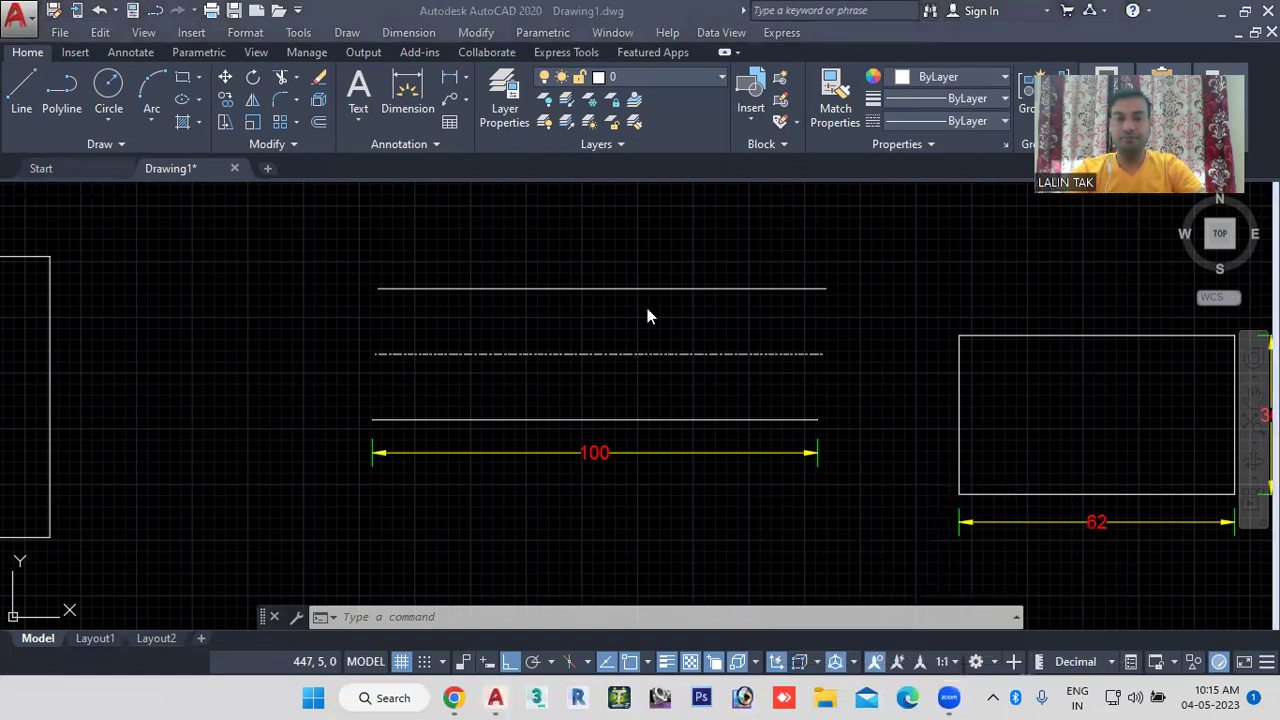